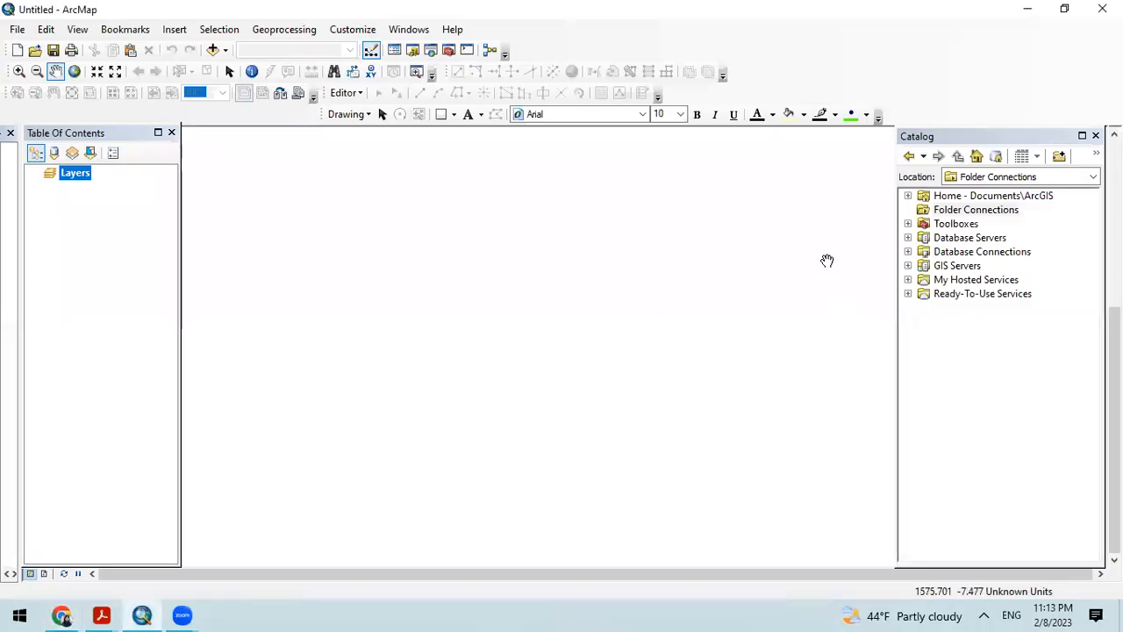
Step: Switch to Chrome and search the web for "shapefile" in a new tab
{"action": "left_click", "coordinate": [62, 615]}
{"action": "key", "text": "Escape"}
{"action": "left_click", "coordinate": [419, 15]}
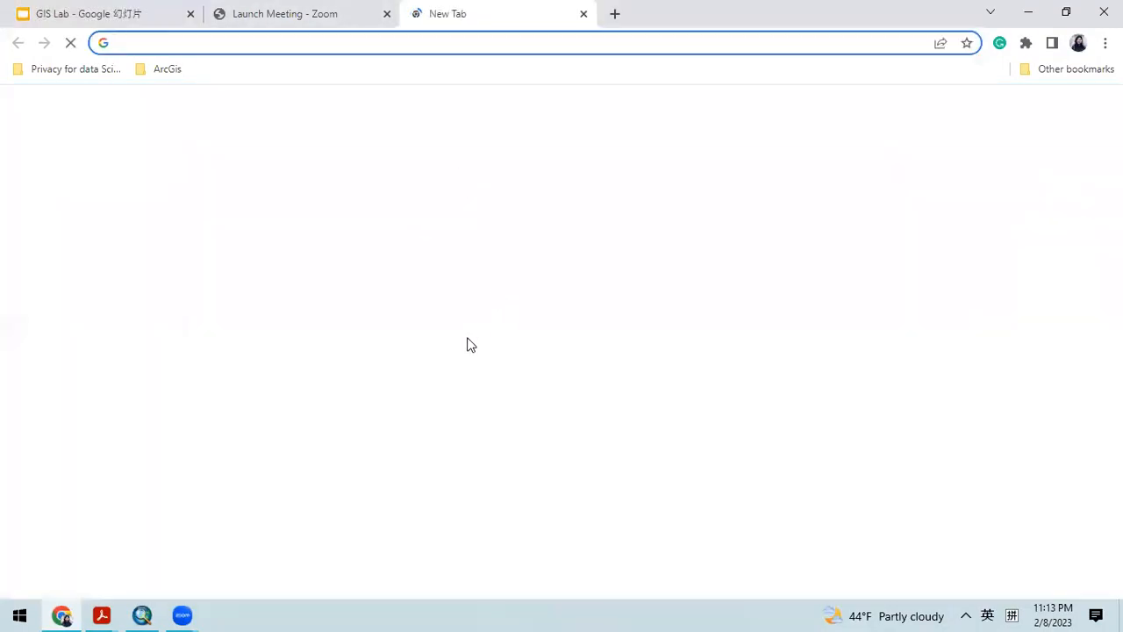
{"action": "left_click", "coordinate": [423, 356]}
{"action": "type", "text": "shapefile"}
{"action": "key", "text": "Return"}
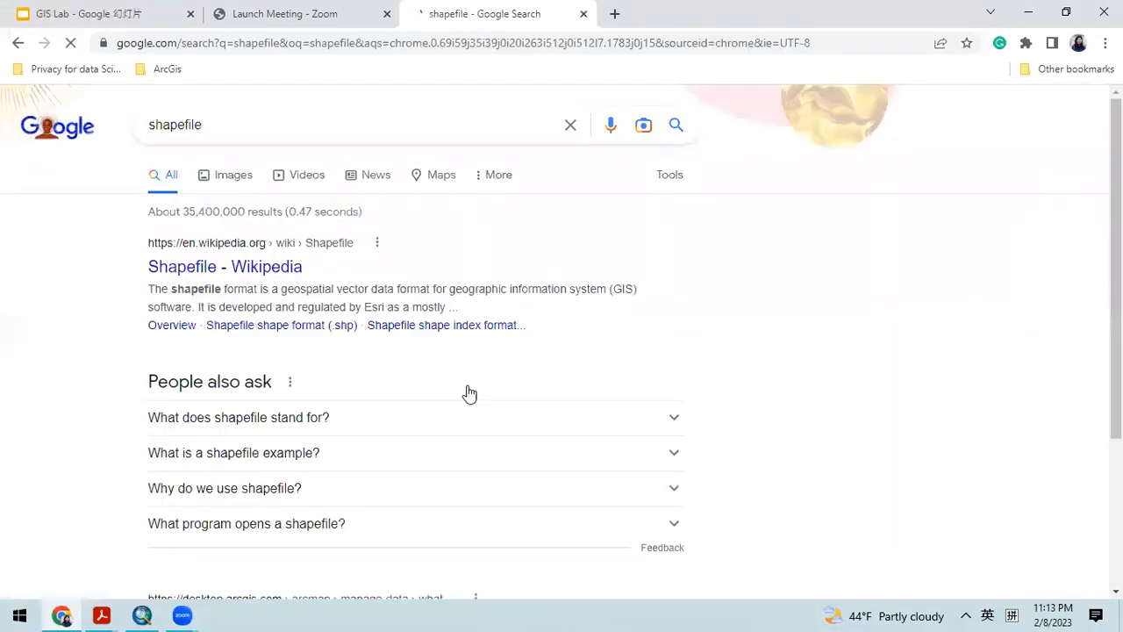
Step: Examine the Duke University Libraries image of shapefile component files in the image results, and return to the GIS Lab slides
{"action": "left_click", "coordinate": [232, 182]}
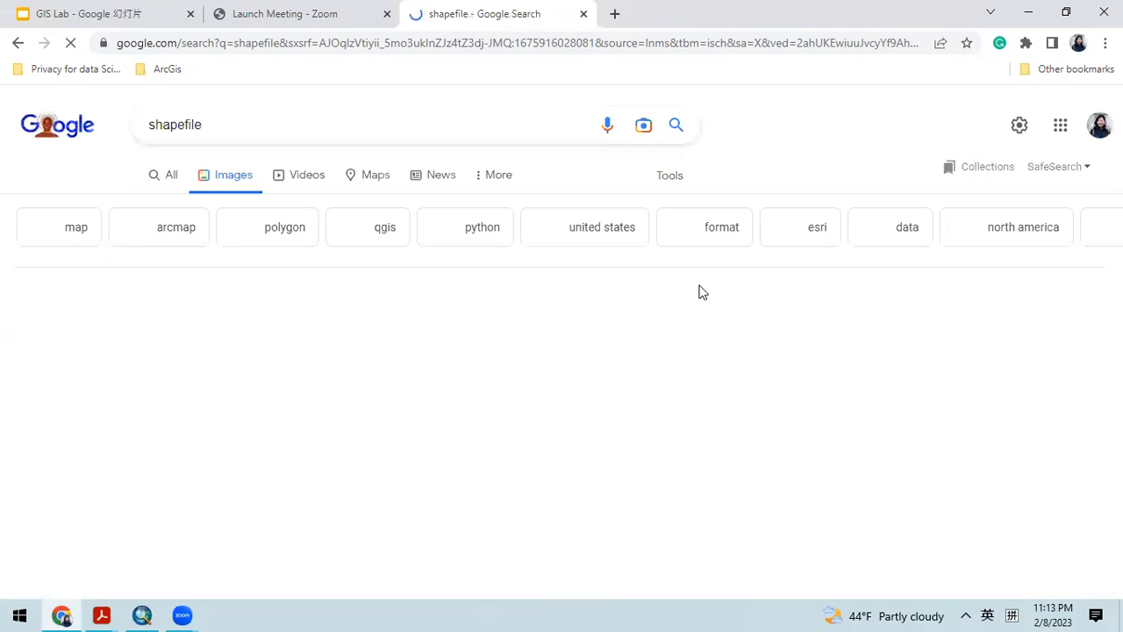
{"action": "scroll", "coordinate": [864, 519], "scroll_direction": "down", "scroll_amount": 3}
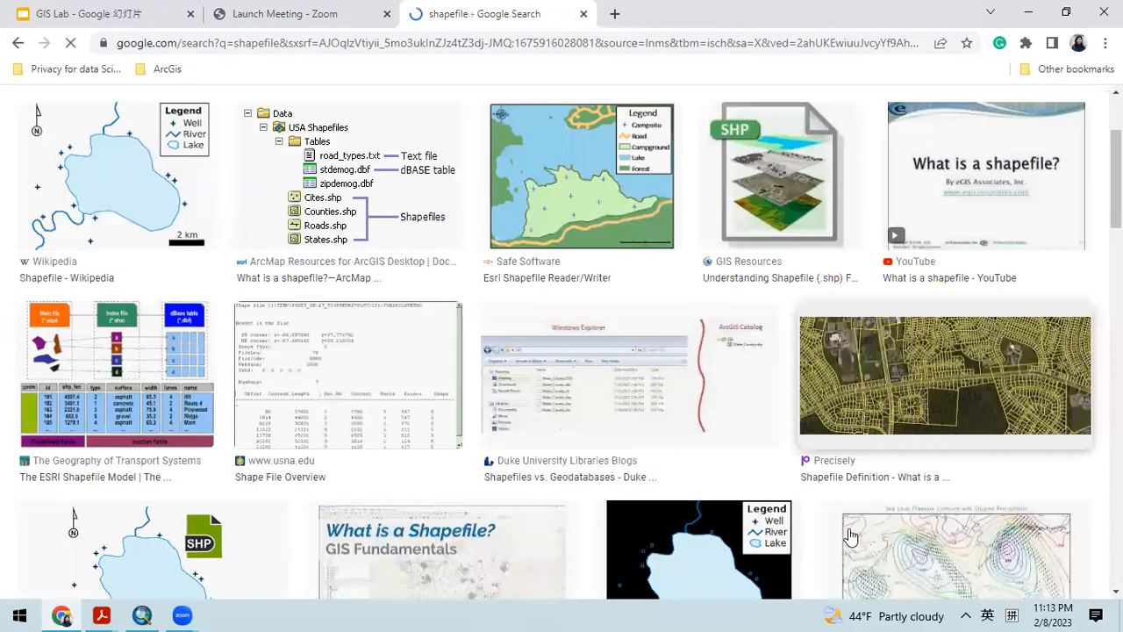
{"action": "scroll", "coordinate": [607, 333], "scroll_direction": "up", "scroll_amount": 1}
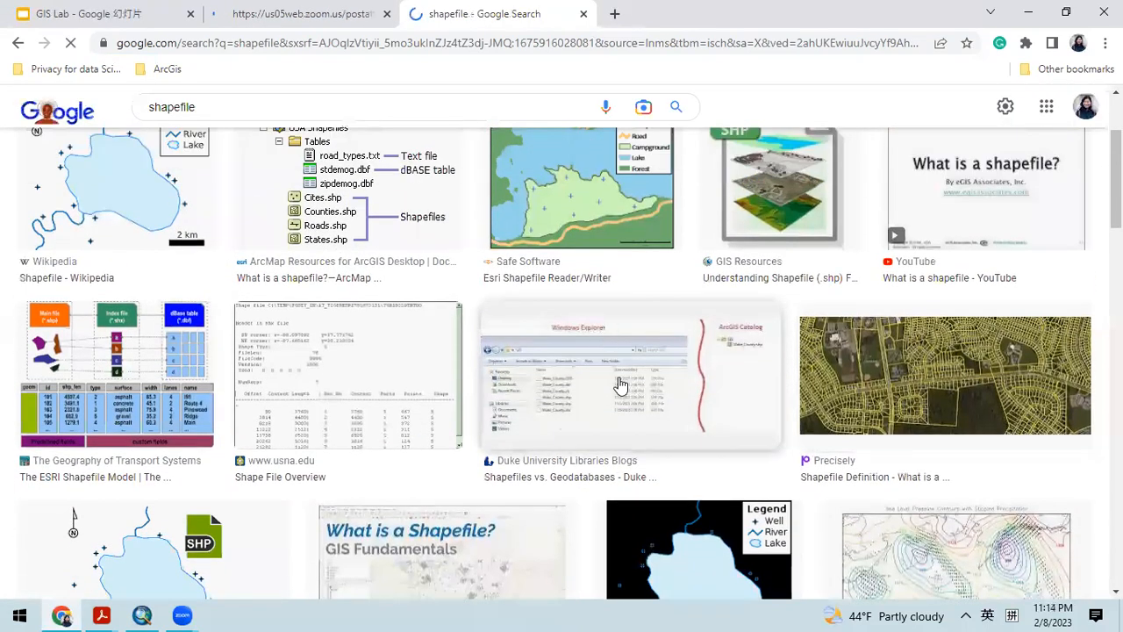
{"action": "left_click", "coordinate": [620, 396]}
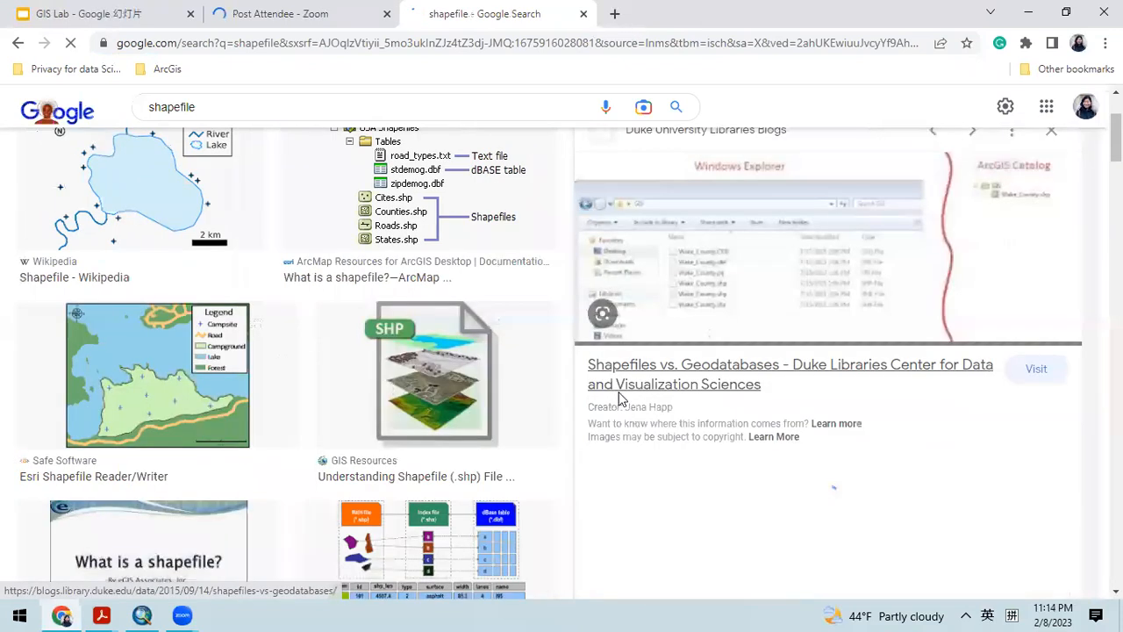
{"action": "left_click", "coordinate": [635, 389]}
{"action": "left_click", "coordinate": [780, 14]}
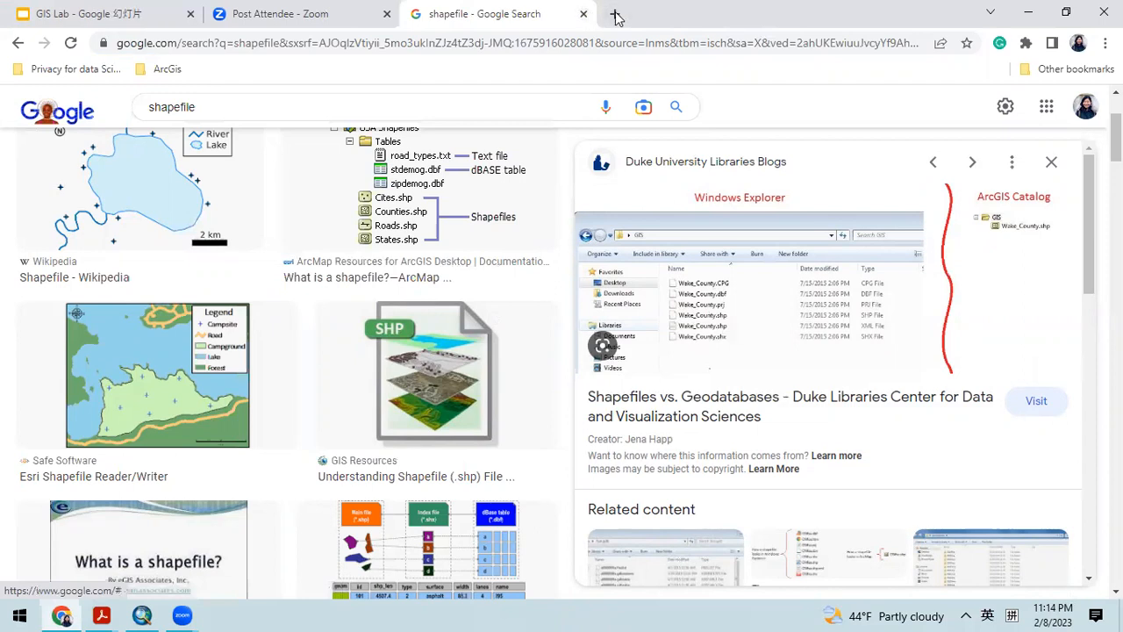
{"action": "left_click", "coordinate": [583, 13]}
{"action": "left_click", "coordinate": [133, 12]}
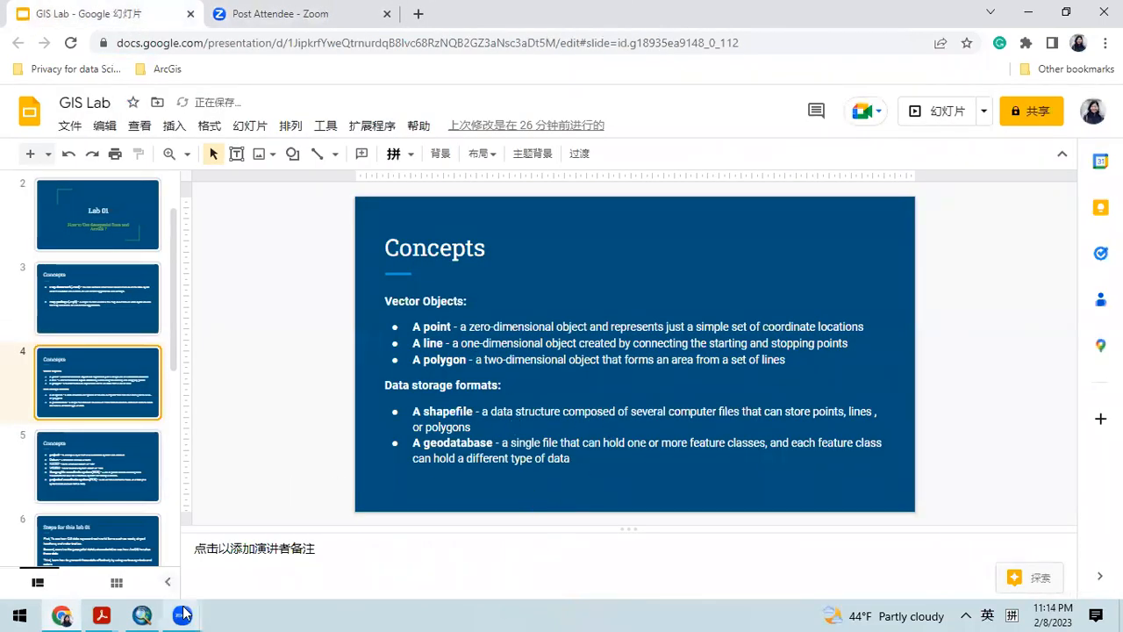
Step: Switch to ArcMap, start a new folder connection and browse to Desktop\Spring-2023\GIS Class
{"action": "left_click", "coordinate": [141, 616]}
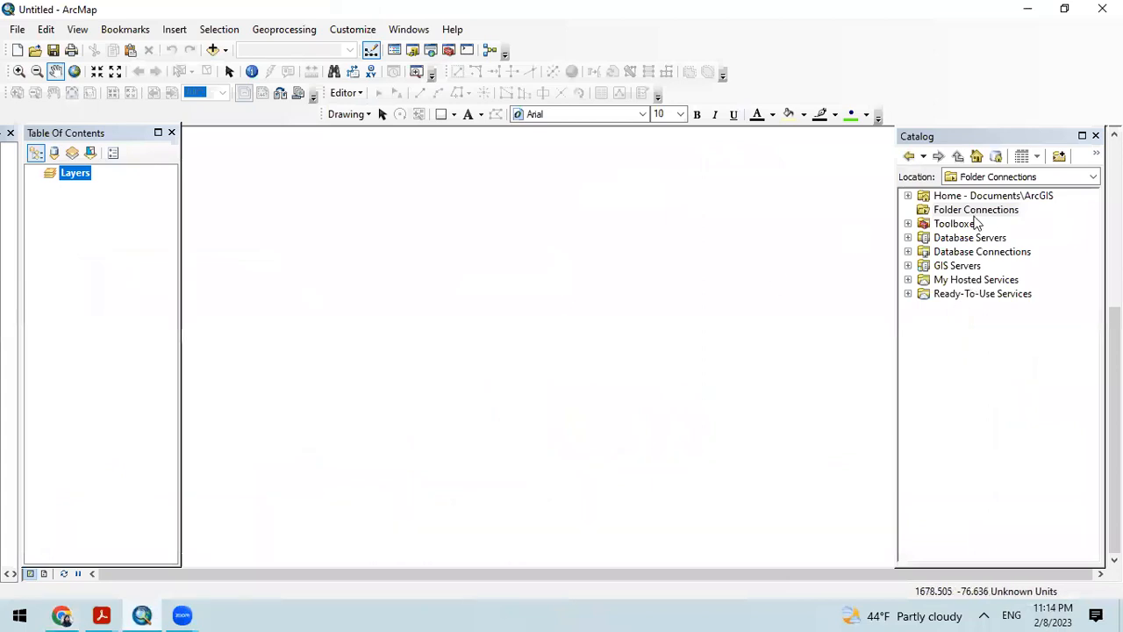
{"action": "left_click", "coordinate": [1061, 156]}
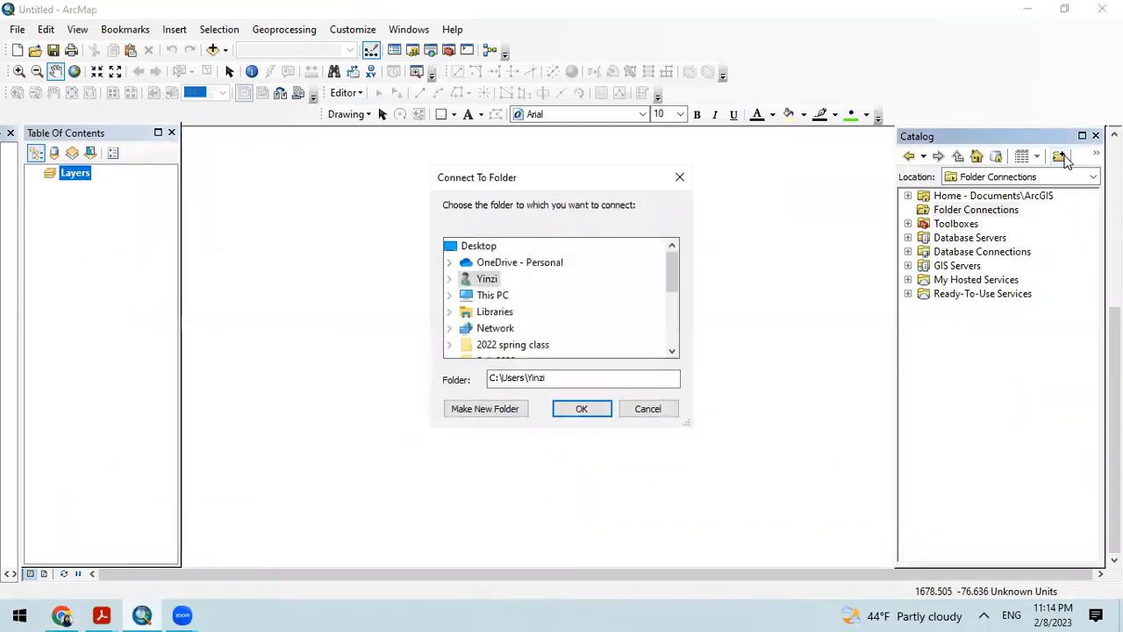
{"action": "double_click", "coordinate": [498, 296]}
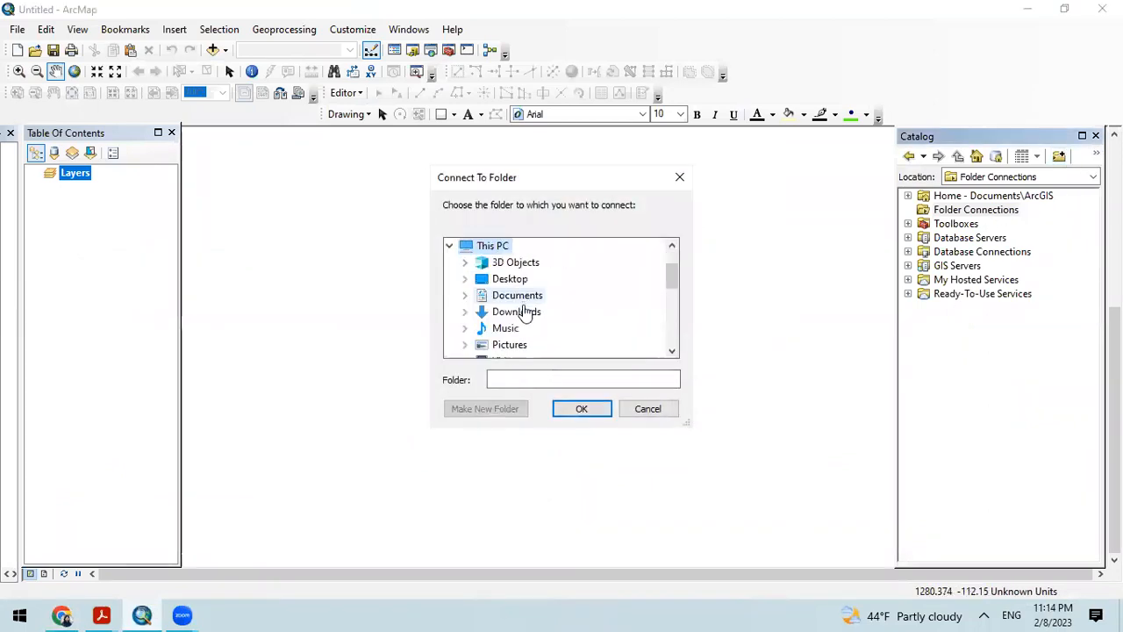
{"action": "double_click", "coordinate": [514, 279]}
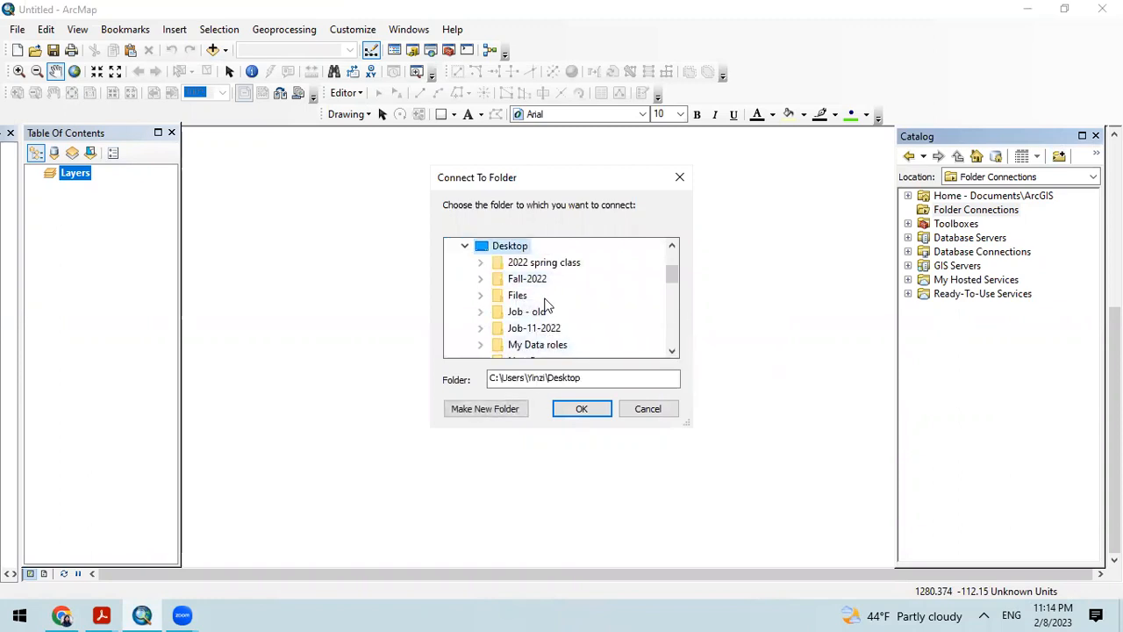
{"action": "scroll", "coordinate": [544, 338], "scroll_direction": "down", "scroll_amount": 1}
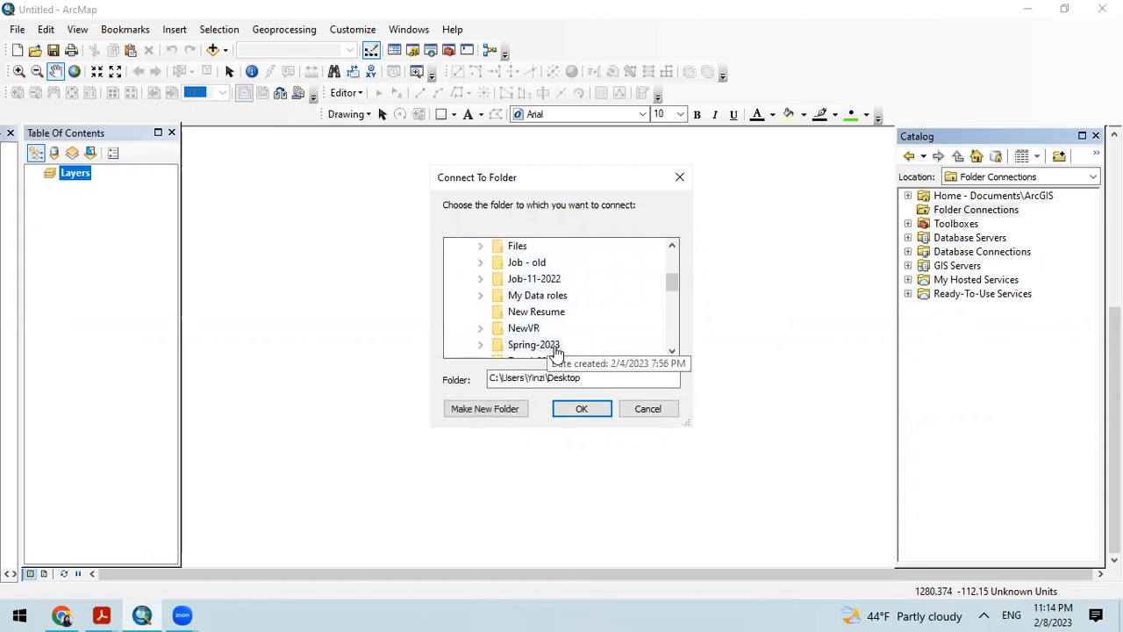
{"action": "double_click", "coordinate": [540, 344]}
{"action": "double_click", "coordinate": [554, 313]}
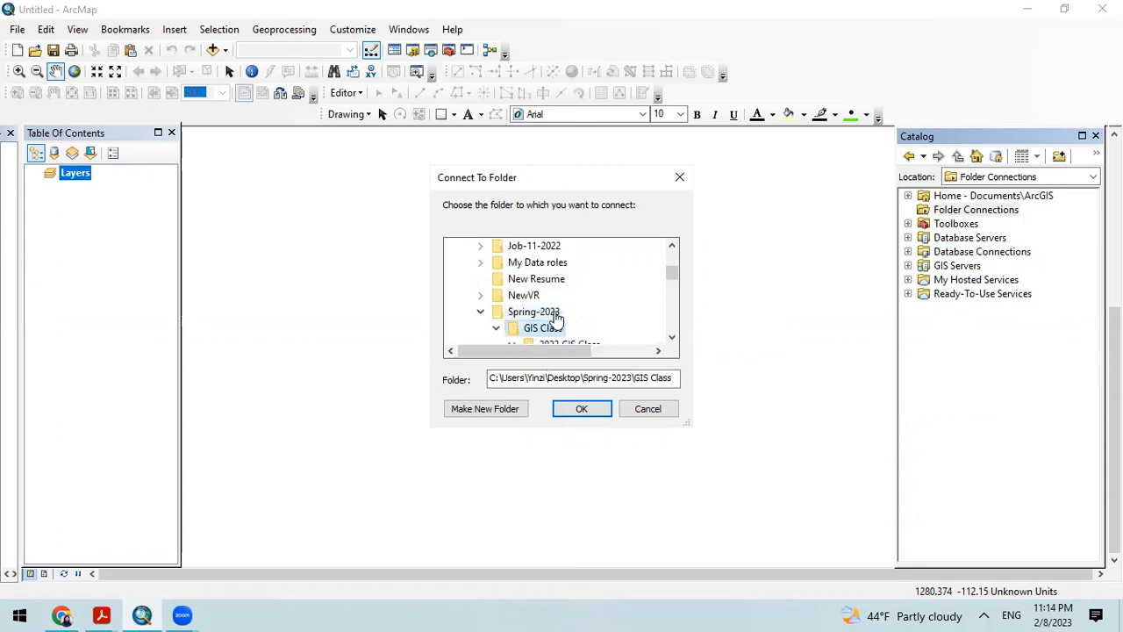
Step: Try to connect to the zipped shellito_arcgis2e_datasets_chapter01 in the folder "Lab1-How to use geospatial data and ArcGIS"
{"action": "scroll", "coordinate": [562, 316], "scroll_direction": "down", "scroll_amount": 1}
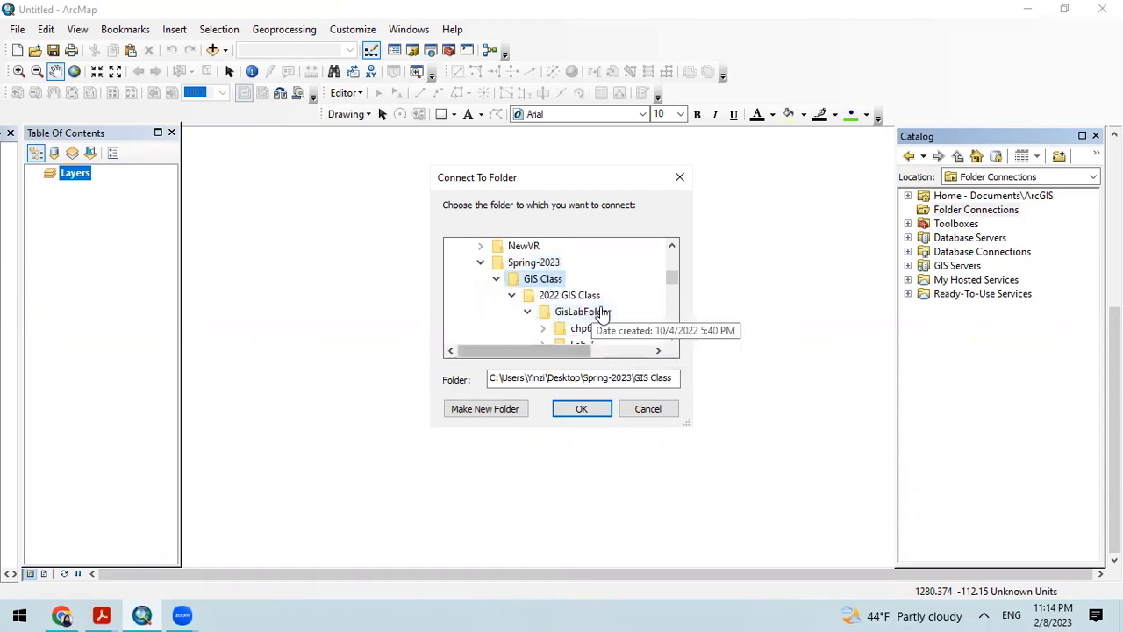
{"action": "scroll", "coordinate": [602, 321], "scroll_direction": "down", "scroll_amount": 1}
{"action": "scroll", "coordinate": [606, 322], "scroll_direction": "down", "scroll_amount": 1}
{"action": "double_click", "coordinate": [581, 300]}
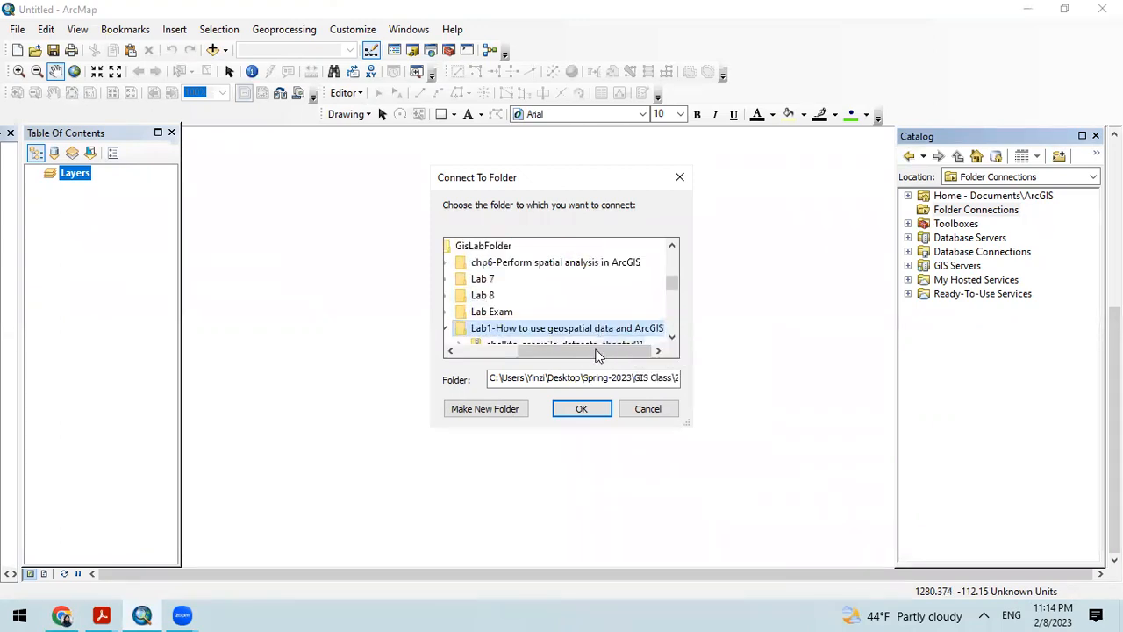
{"action": "scroll", "coordinate": [562, 316], "scroll_direction": "down", "scroll_amount": 2}
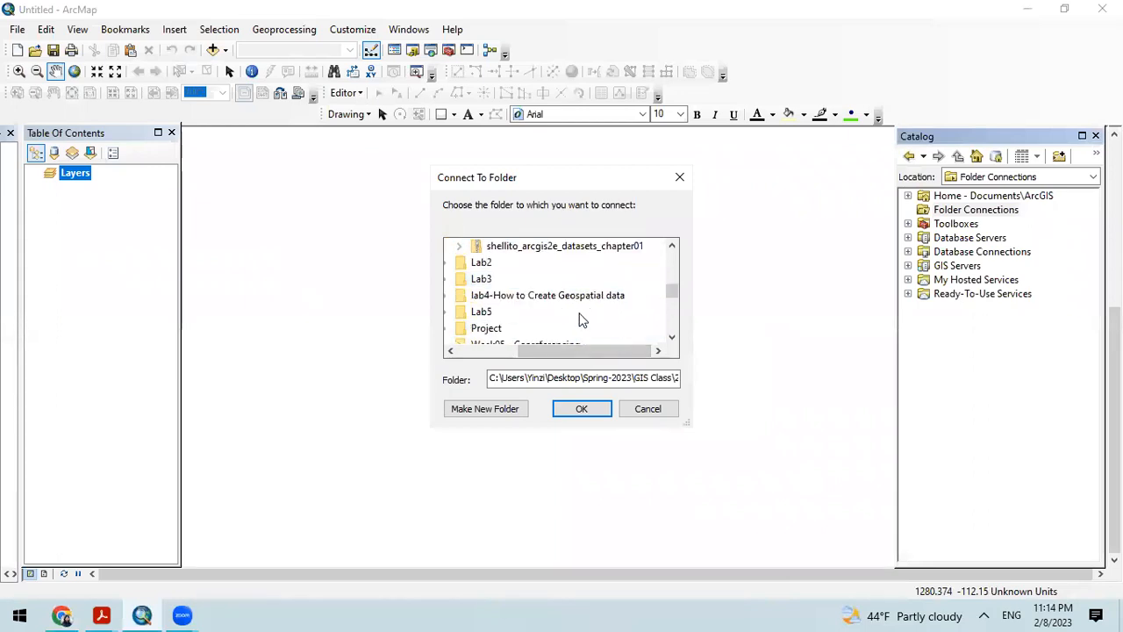
{"action": "scroll", "coordinate": [673, 291], "scroll_direction": "up", "scroll_amount": 1}
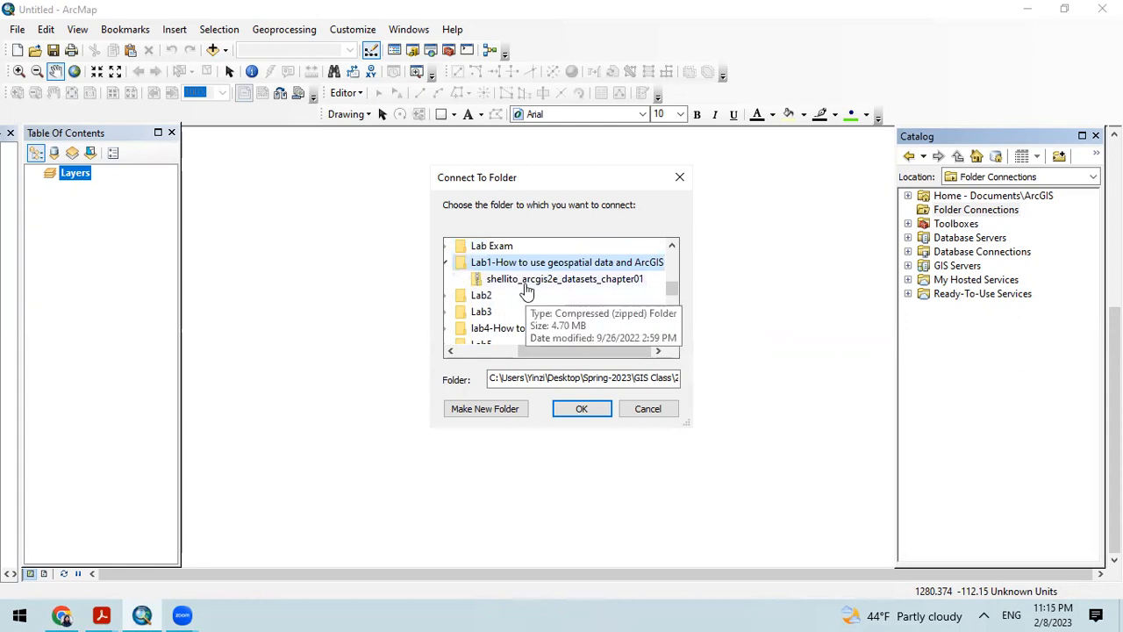
{"action": "left_click", "coordinate": [527, 280]}
{"action": "left_click", "coordinate": [581, 410]}
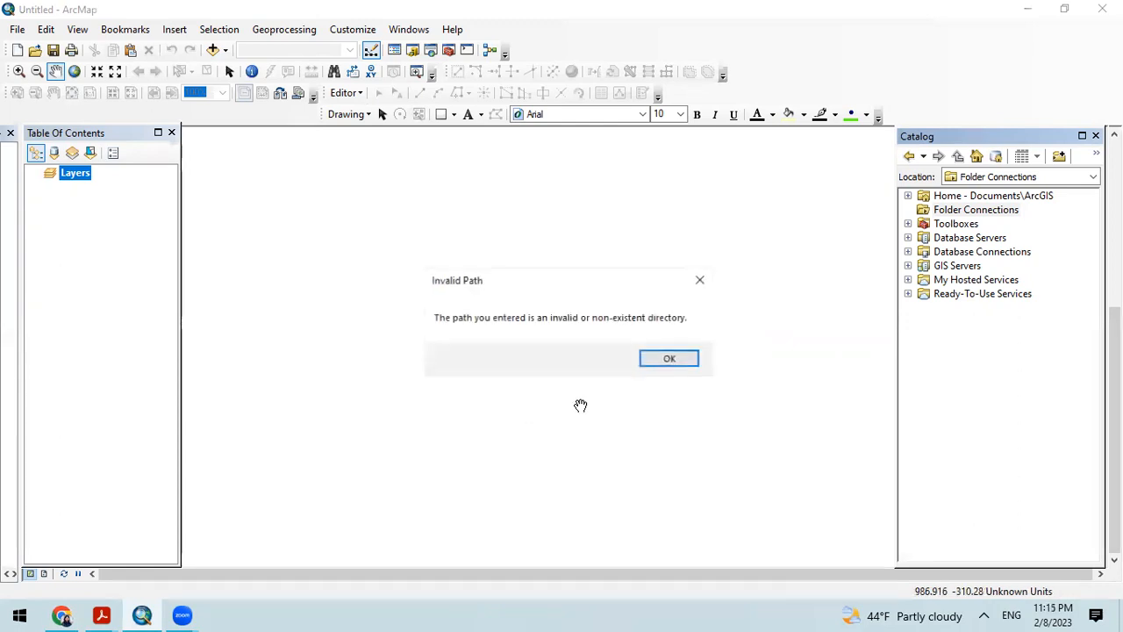
{"action": "left_click", "coordinate": [699, 281]}
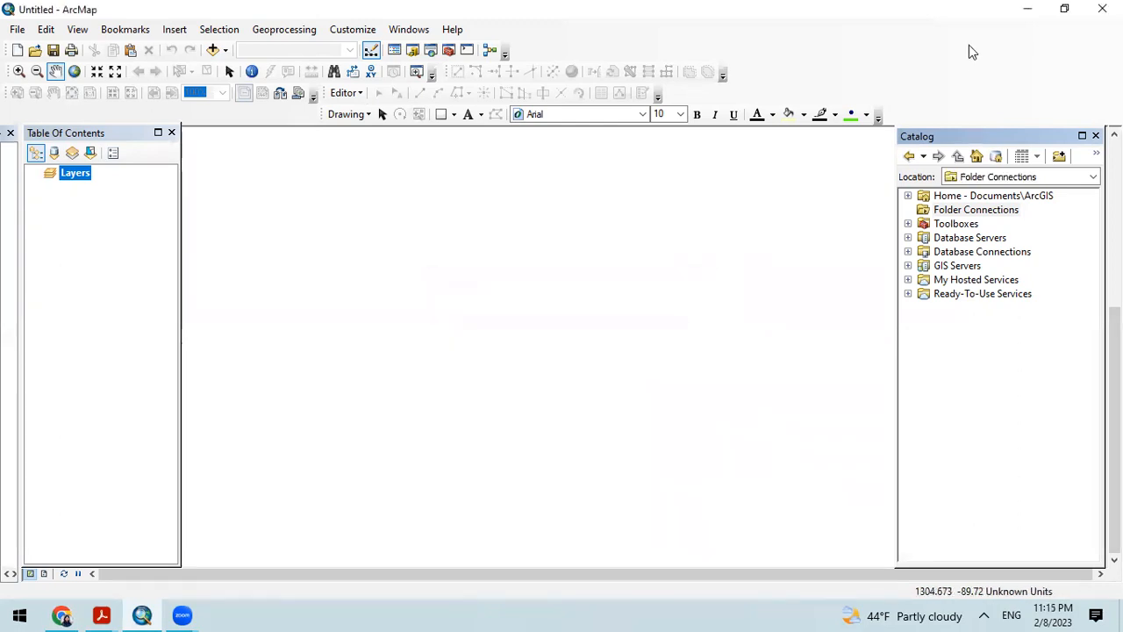
Step: Go to the desktop and open Spring-2023\GIS Class\2022 GIS Class\GisLabFolder\Lab1-How to use geospatial data and ArcGIS in File Explorer
{"action": "left_click", "coordinate": [1032, 10]}
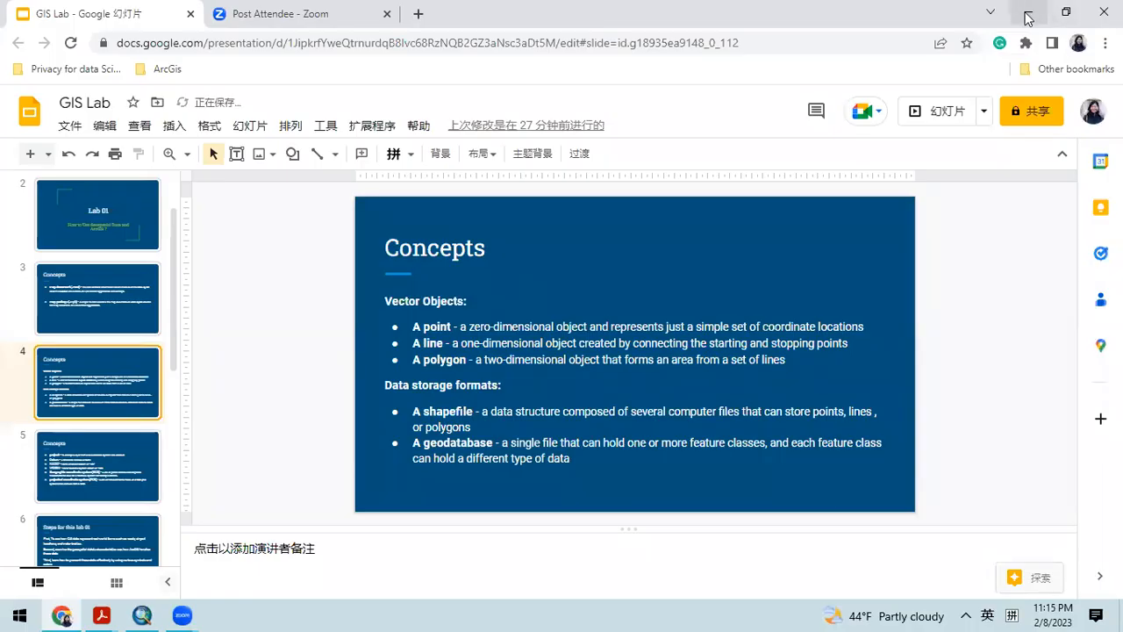
{"action": "left_click", "coordinate": [1029, 18]}
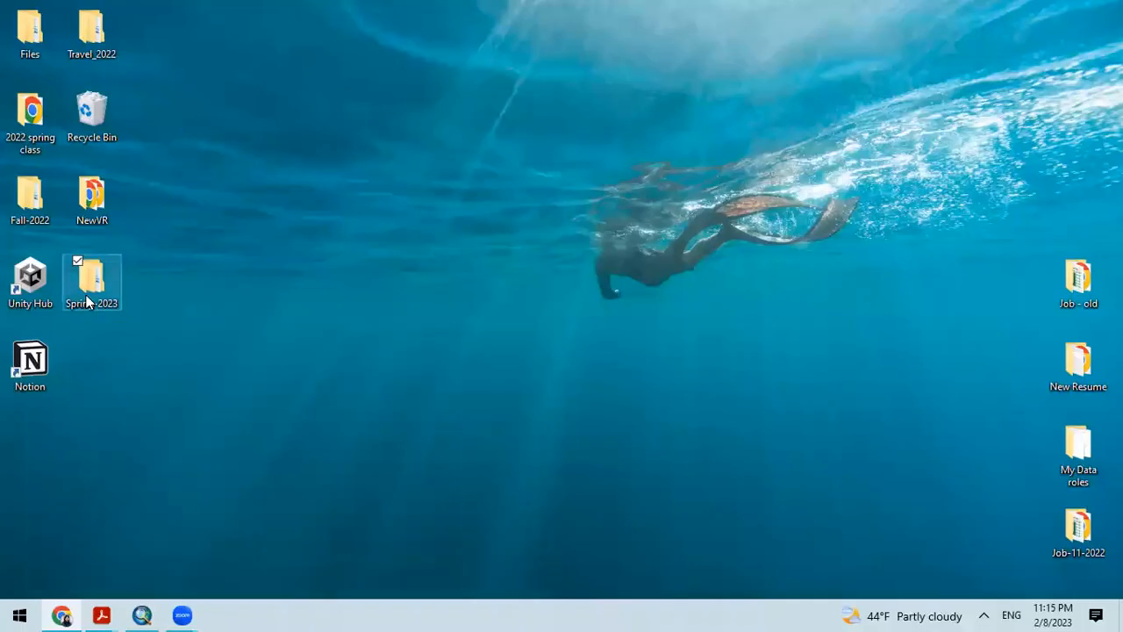
{"action": "double_click", "coordinate": [92, 279]}
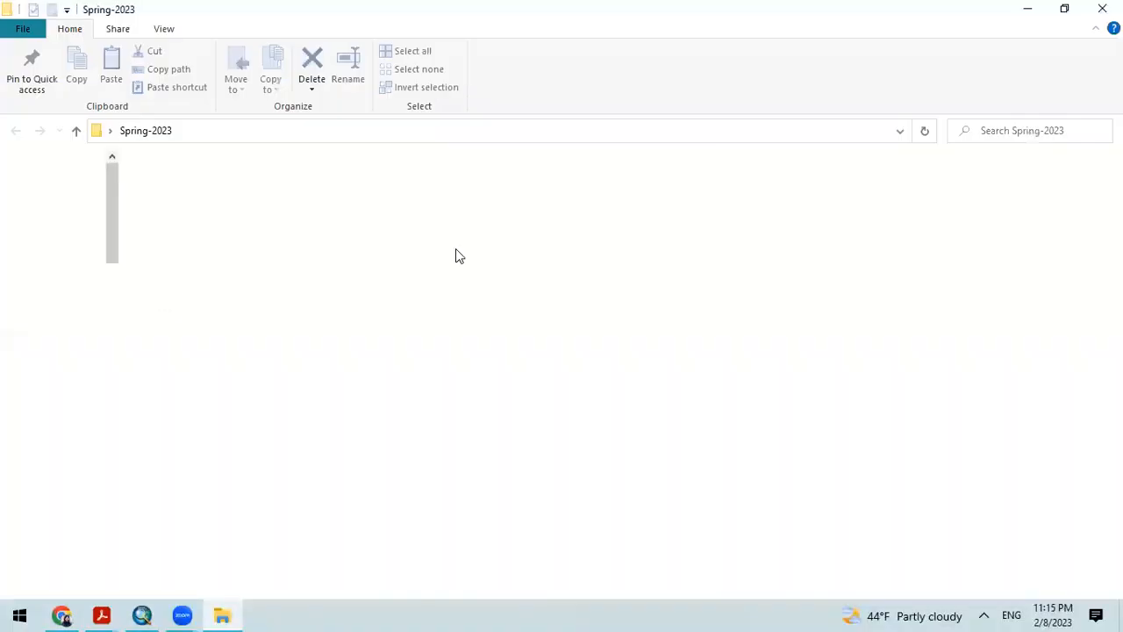
{"action": "double_click", "coordinate": [188, 180]}
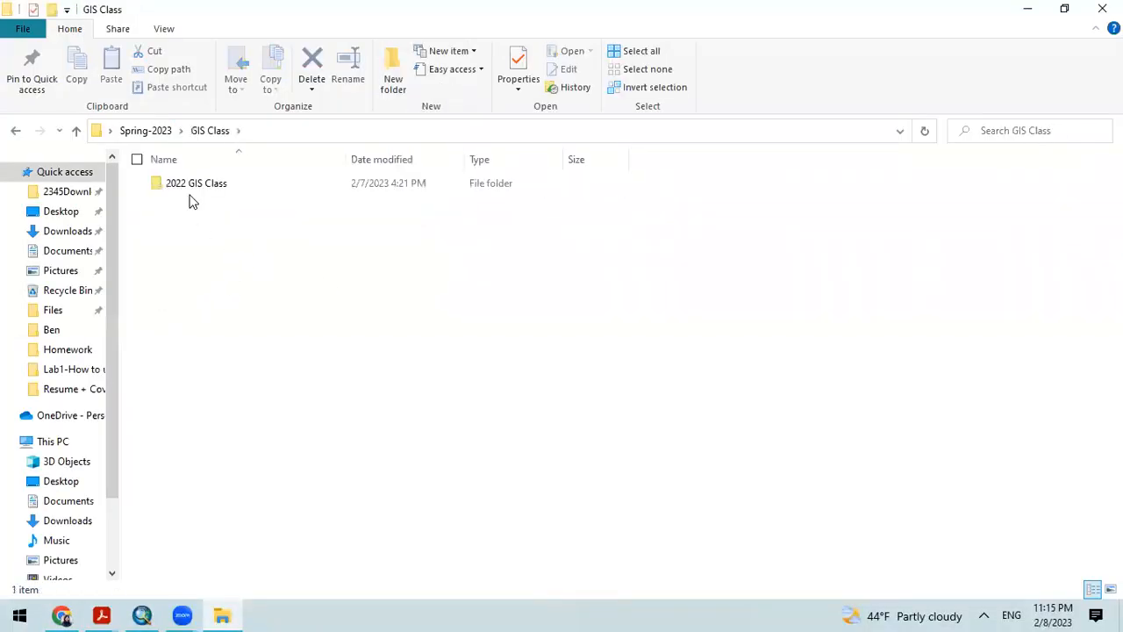
{"action": "double_click", "coordinate": [195, 184]}
{"action": "double_click", "coordinate": [199, 189]}
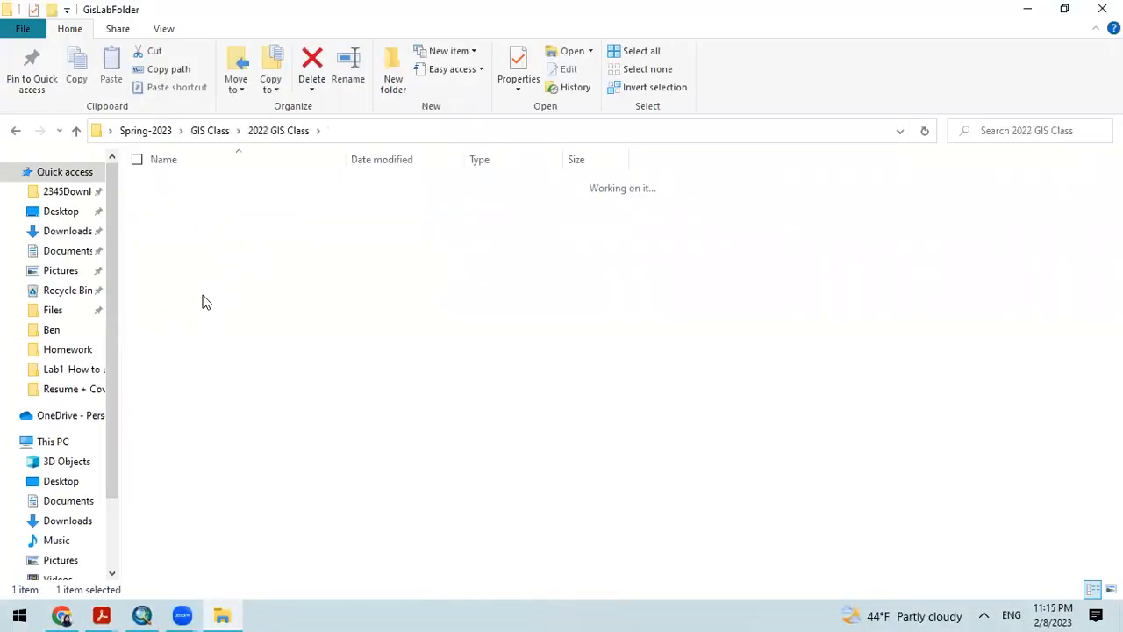
{"action": "left_click", "coordinate": [223, 257]}
{"action": "double_click", "coordinate": [223, 257]}
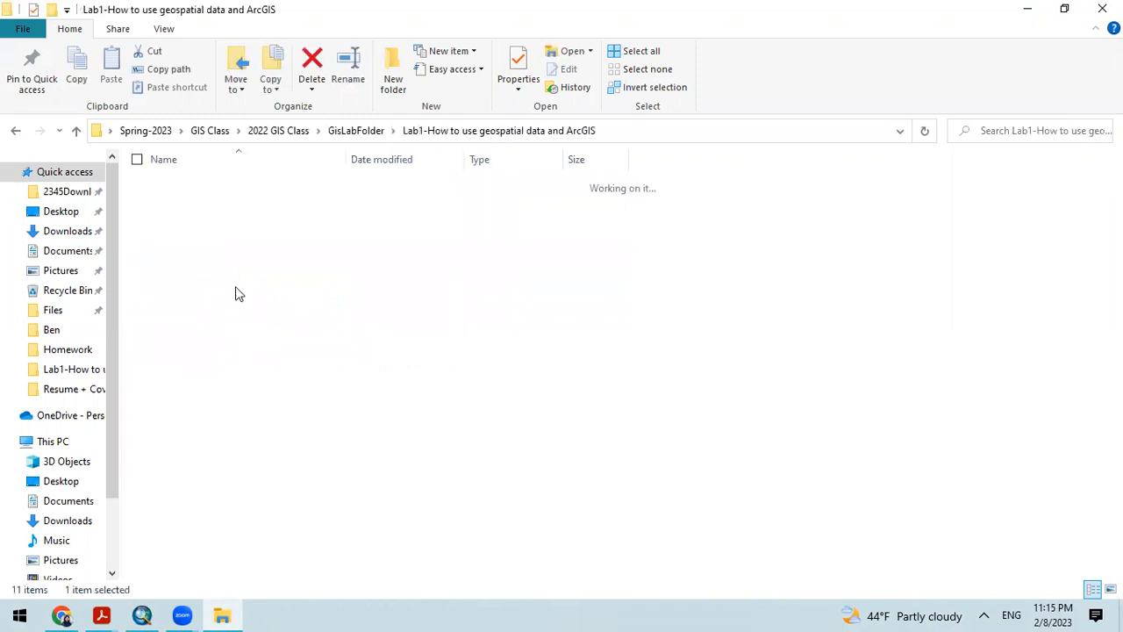
Step: Extract the zipped shellito_arcgis2e_datasets_chapter01 within the Lab1 folder and close File Explorer
{"action": "right_click", "coordinate": [223, 290]}
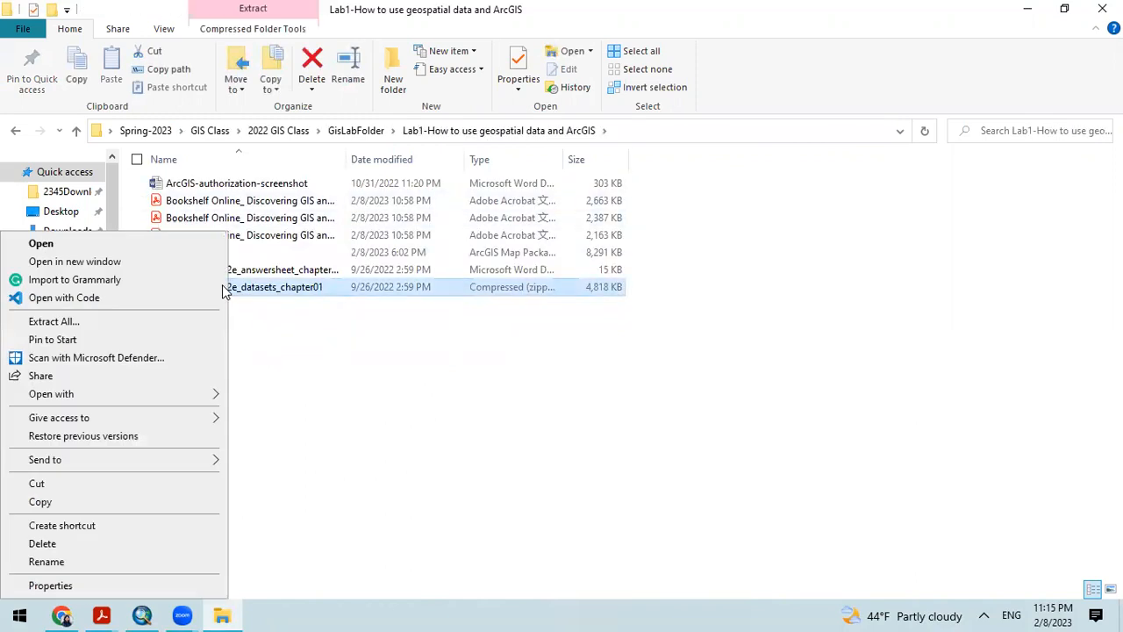
{"action": "left_click", "coordinate": [105, 323]}
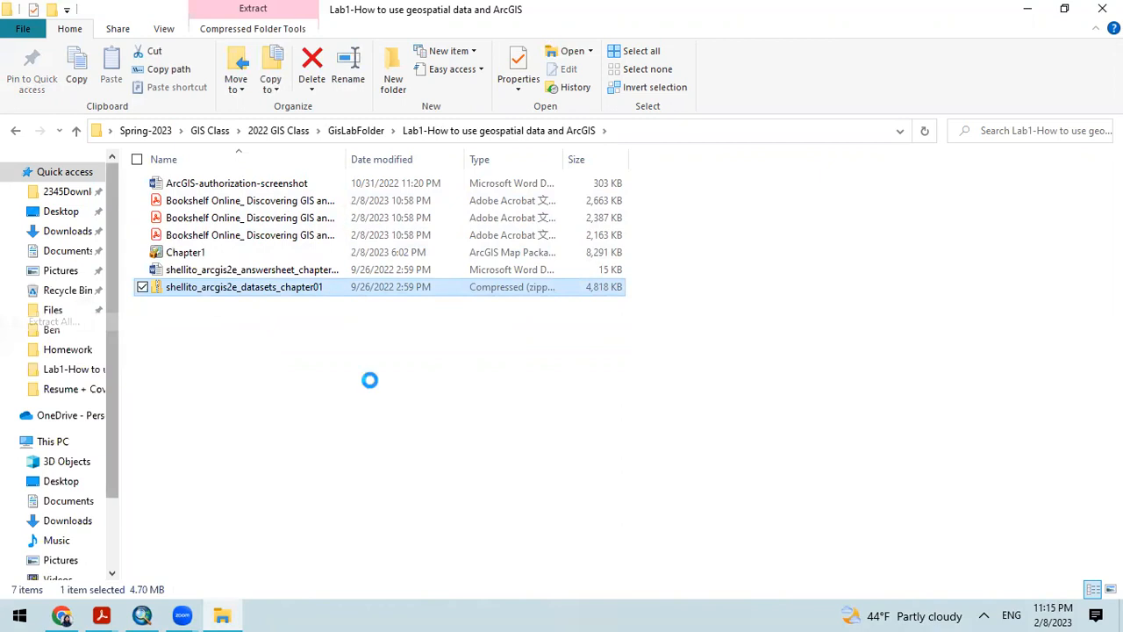
{"action": "left_click", "coordinate": [702, 470]}
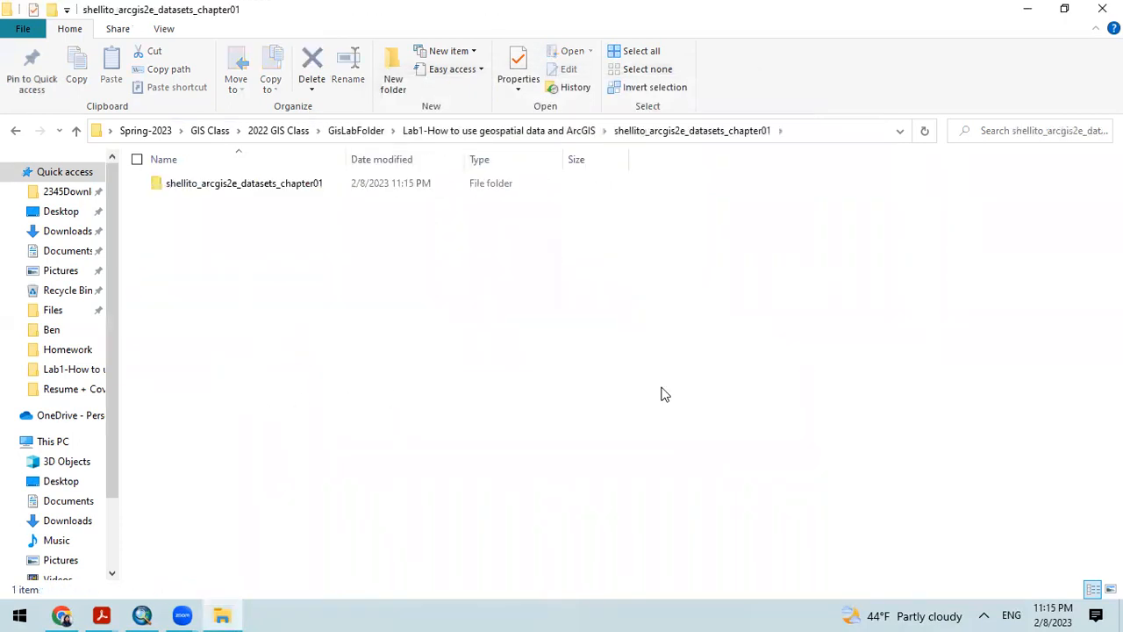
{"action": "left_click", "coordinate": [77, 130]}
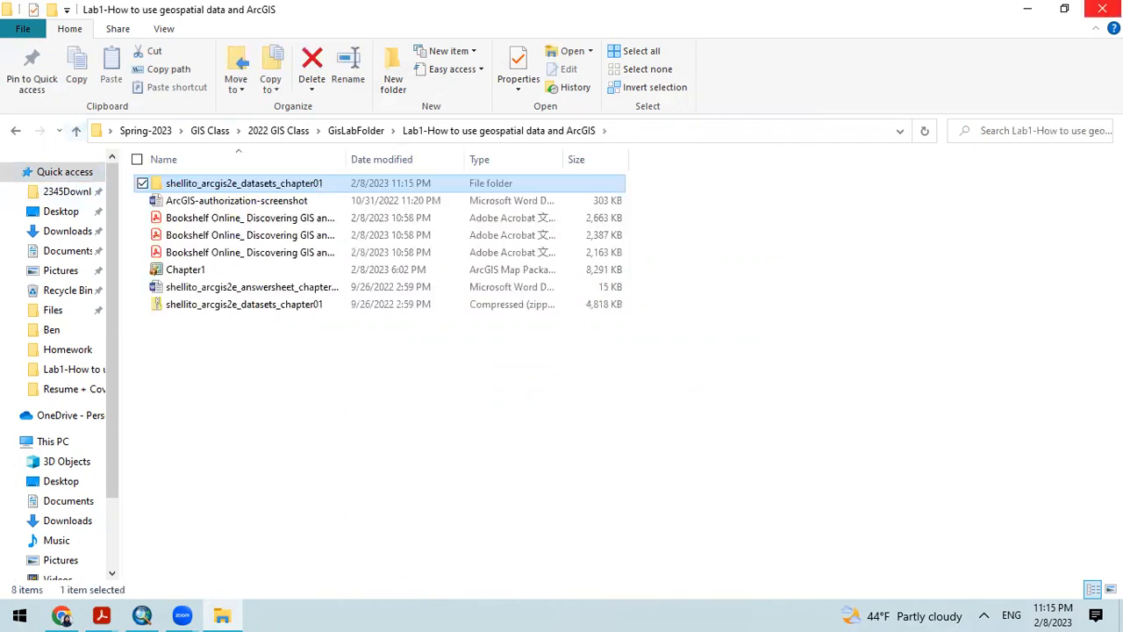
{"action": "left_click", "coordinate": [1102, 8]}
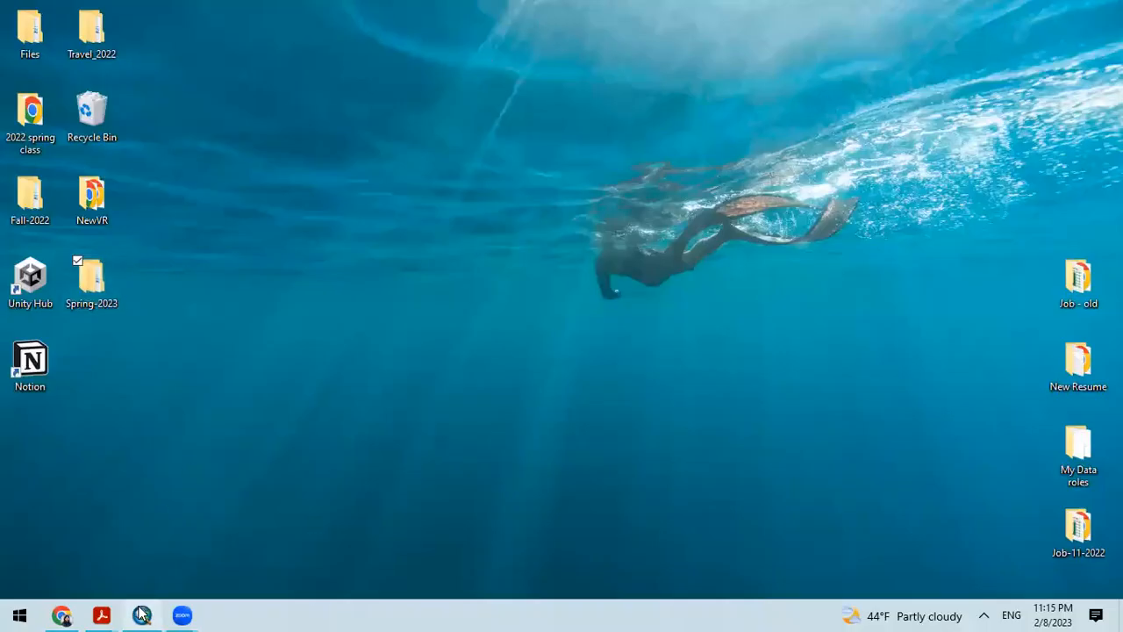
Step: Return to ArcMap and reopen the folder connection dialog, expanding This PC\Desktop\Spring-2023\GIS Class
{"action": "left_click", "coordinate": [142, 615]}
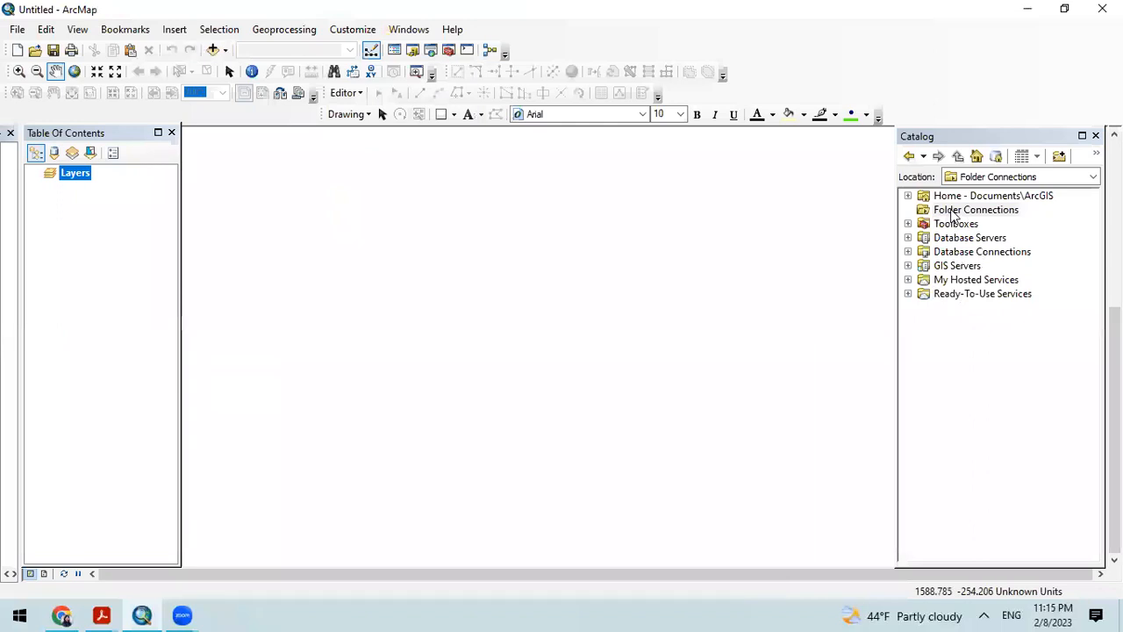
{"action": "left_click", "coordinate": [963, 215]}
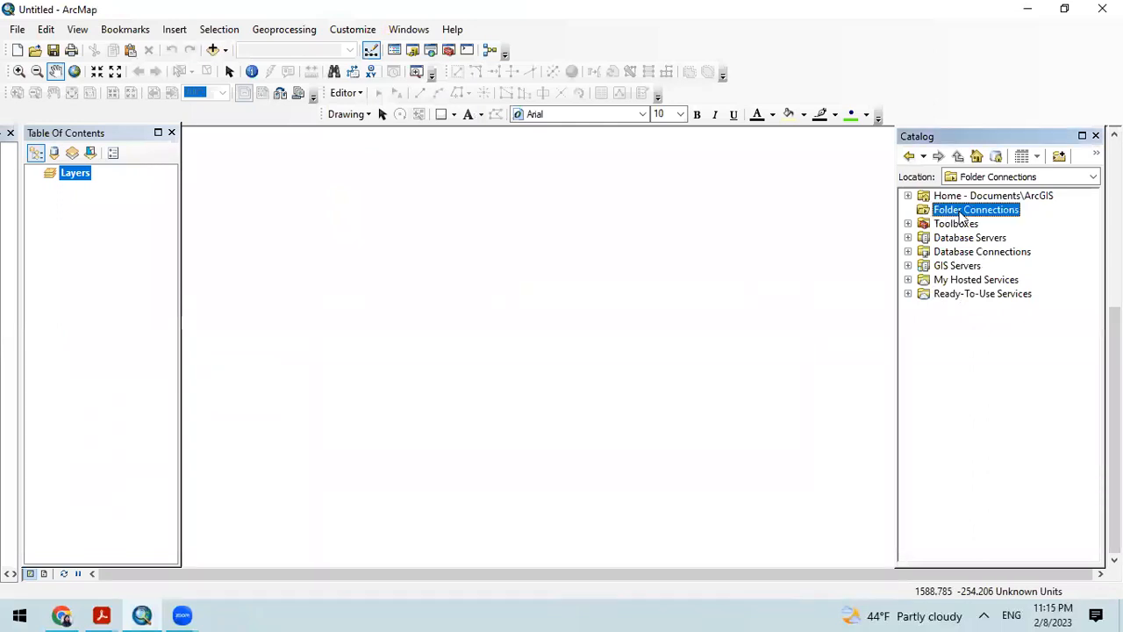
{"action": "left_click", "coordinate": [1060, 157]}
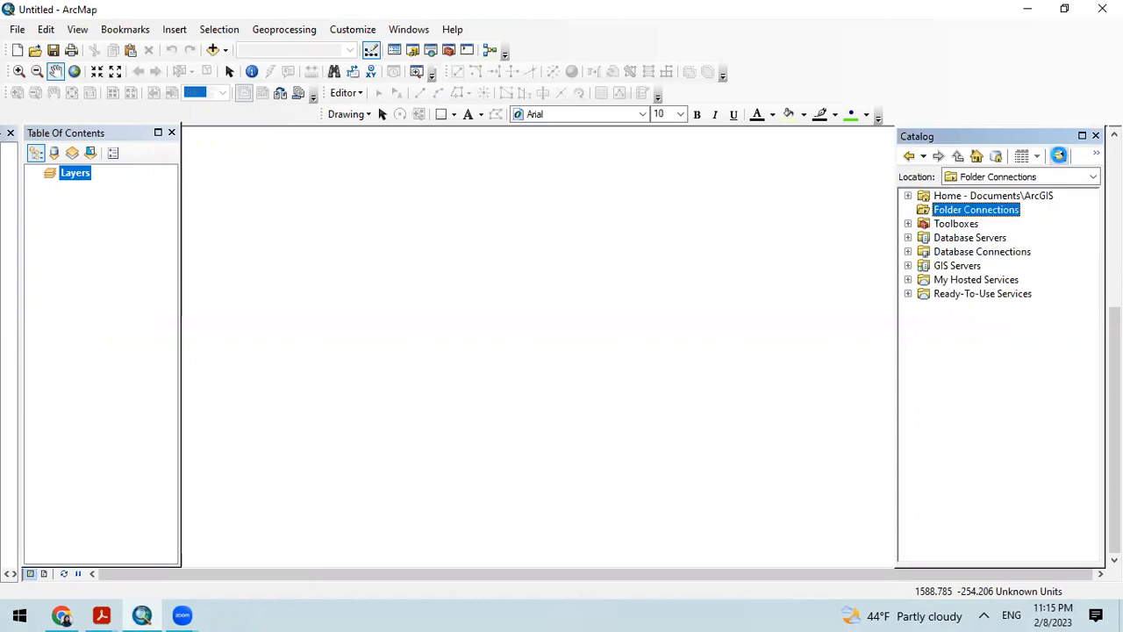
{"action": "double_click", "coordinate": [498, 297]}
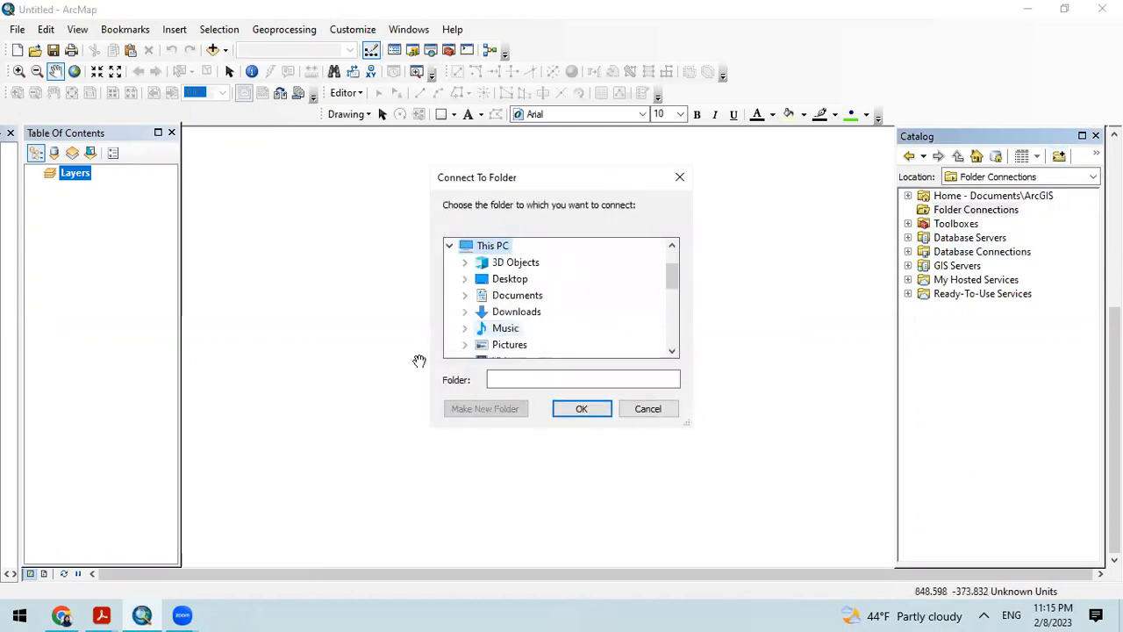
{"action": "double_click", "coordinate": [506, 279]}
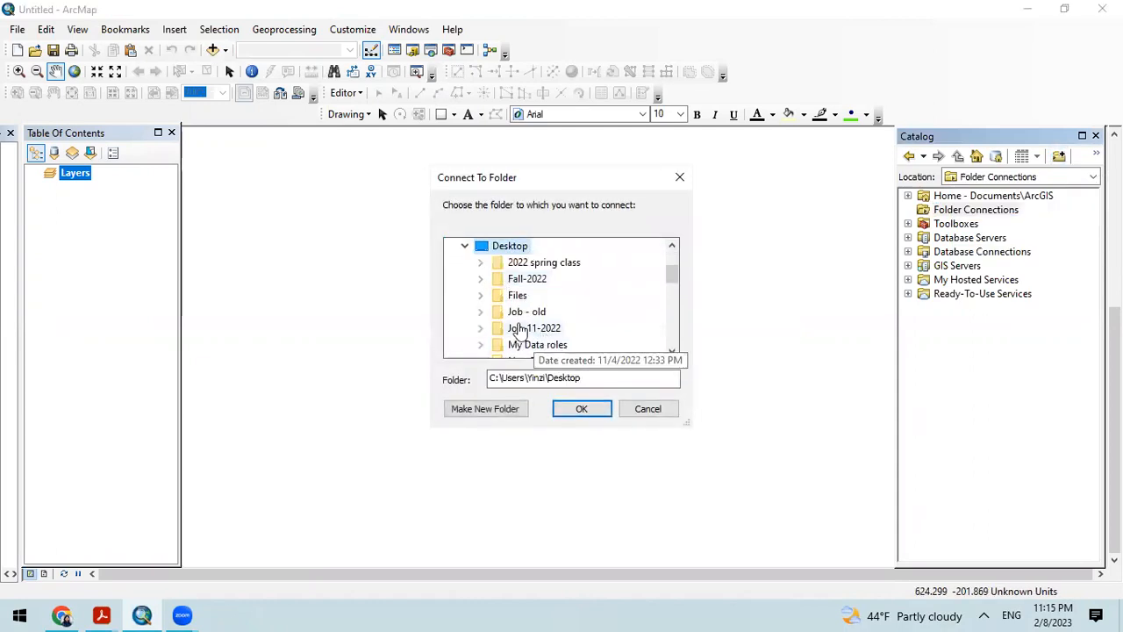
{"action": "scroll", "coordinate": [569, 346], "scroll_direction": "down", "scroll_amount": 2}
{"action": "double_click", "coordinate": [540, 296]}
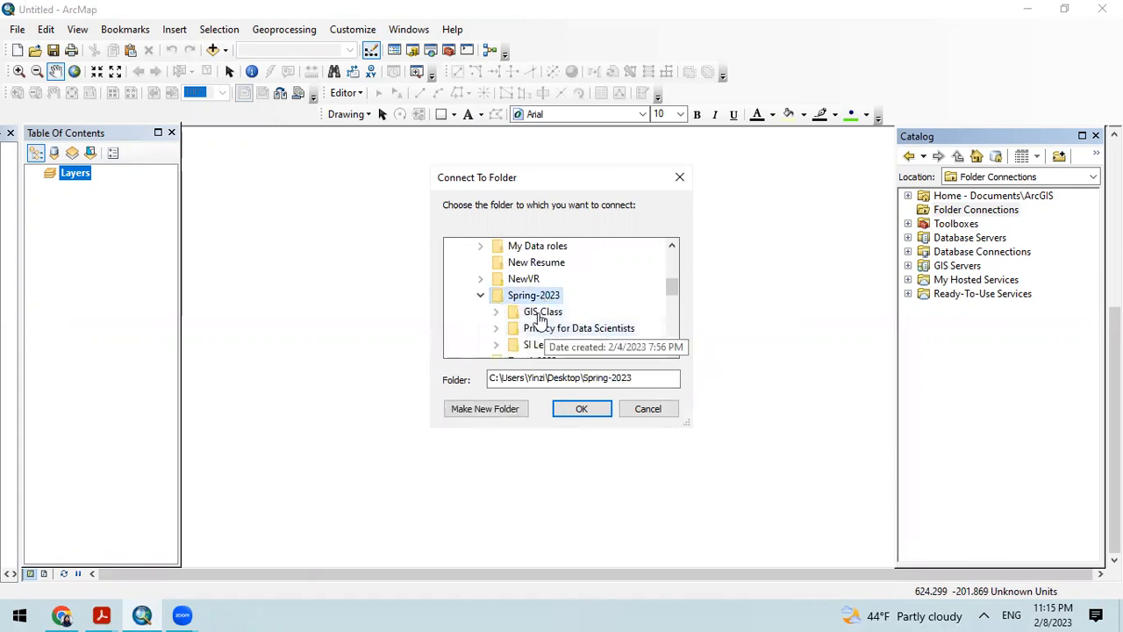
{"action": "double_click", "coordinate": [542, 312]}
Step: Connect the Catalog to the extracted shellito_arcgis2e_datasets_chapter01 folder inside "Lab1-How to use geospatial data and ArcGIS"
{"action": "scroll", "coordinate": [579, 333], "scroll_direction": "down", "scroll_amount": 5}
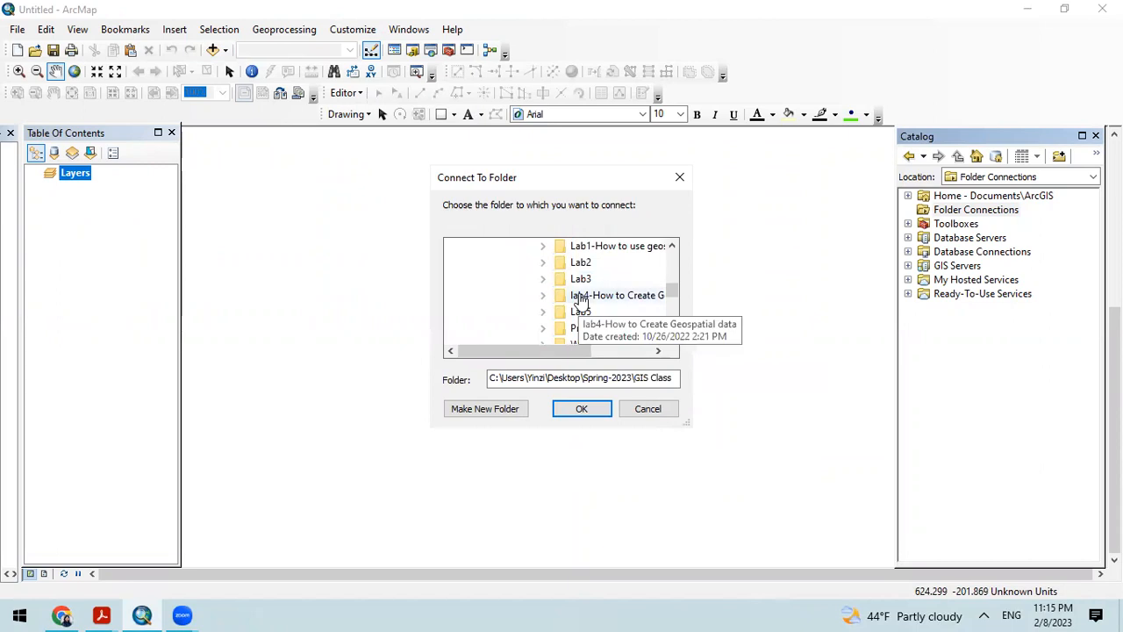
{"action": "left_click", "coordinate": [544, 247]}
{"action": "left_click", "coordinate": [577, 263]}
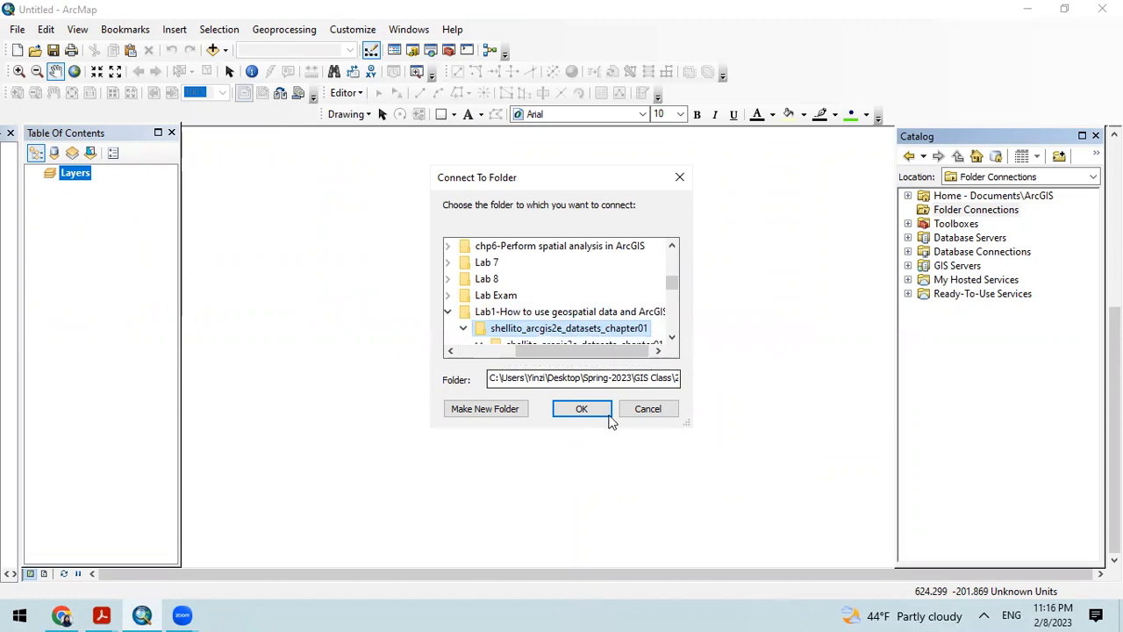
{"action": "left_click", "coordinate": [584, 411]}
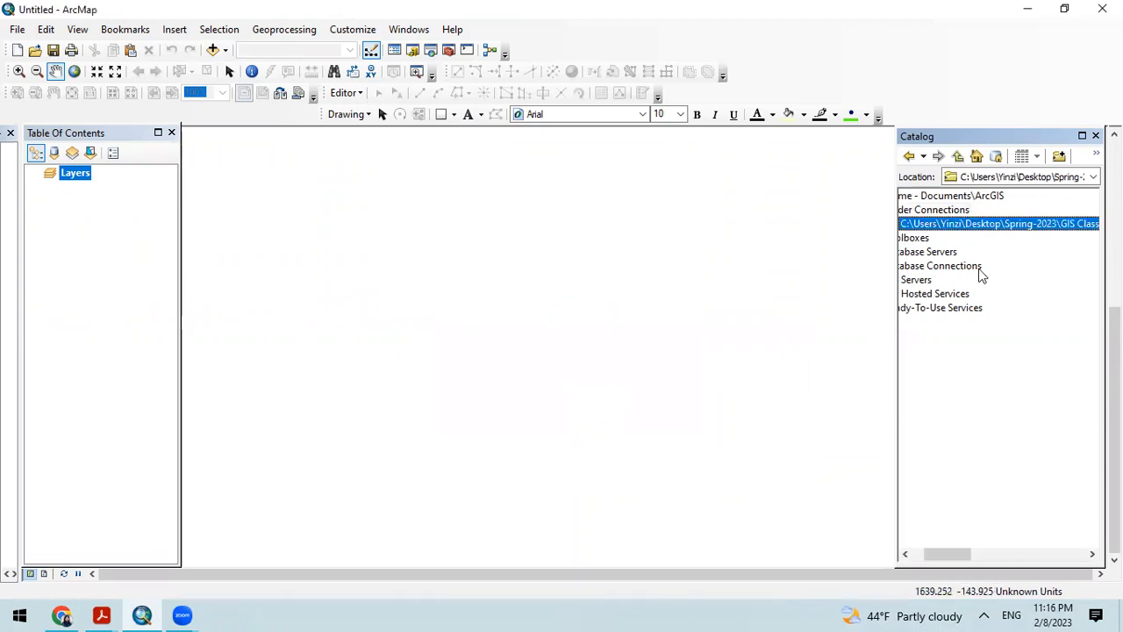
Step: Expand the new folder connection down through shellito_arcgis2e_datasets_chapter01 to the feature classes in MahoningCounty.gdb
{"action": "left_click_drag", "start_coordinate": [948, 554], "coordinate": [919, 562]}
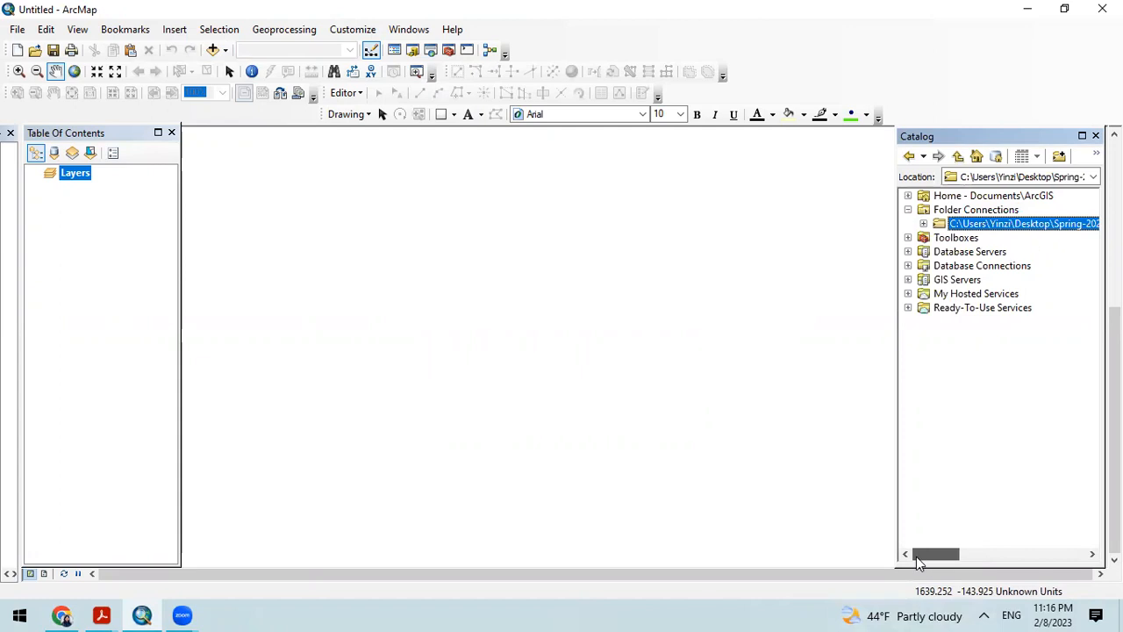
{"action": "left_click", "coordinate": [924, 225]}
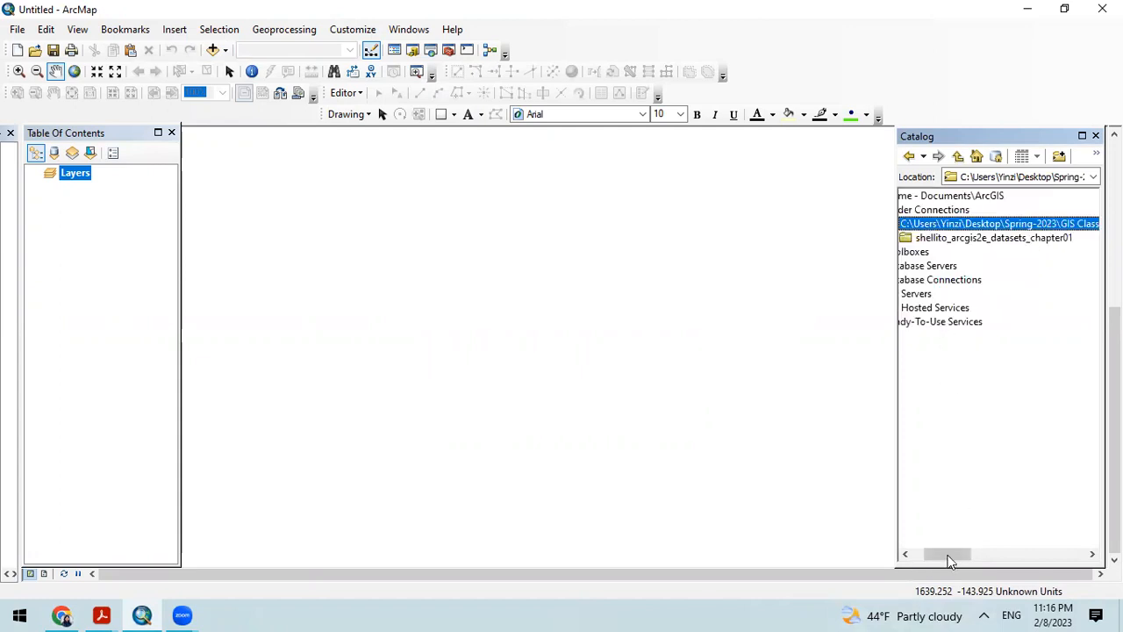
{"action": "left_click_drag", "start_coordinate": [949, 558], "coordinate": [938, 559]}
{"action": "left_click", "coordinate": [939, 238]}
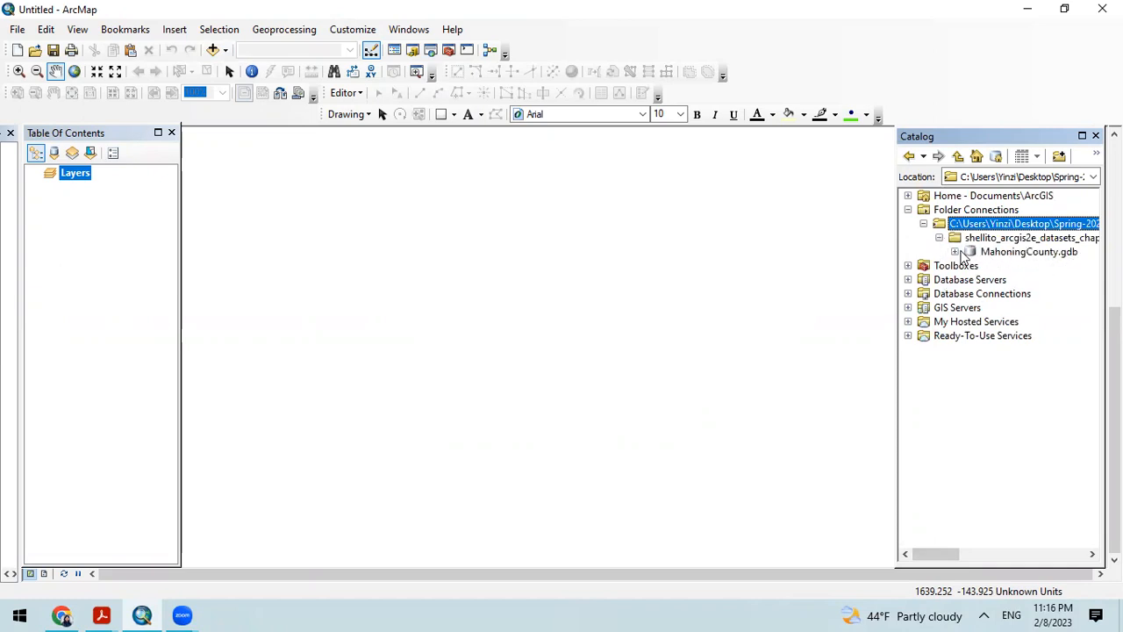
{"action": "left_click", "coordinate": [955, 252]}
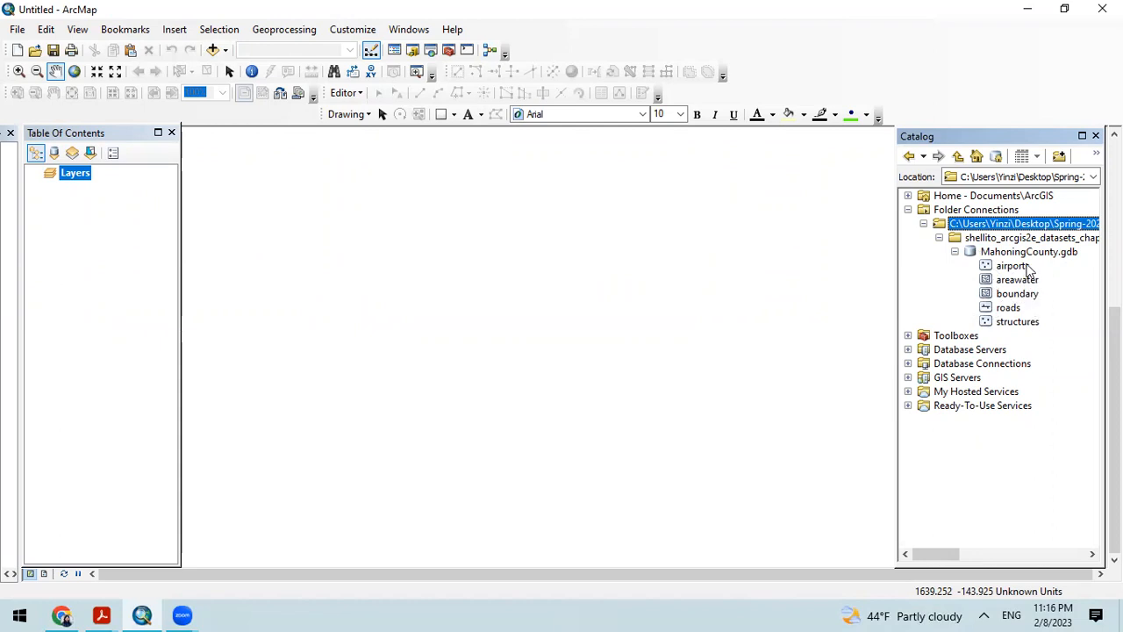
Step: Switch to the GIS Lab slides in Chrome, present from the Vector Objects slide and advance to the coordinate system concepts
{"action": "left_click", "coordinate": [67, 613]}
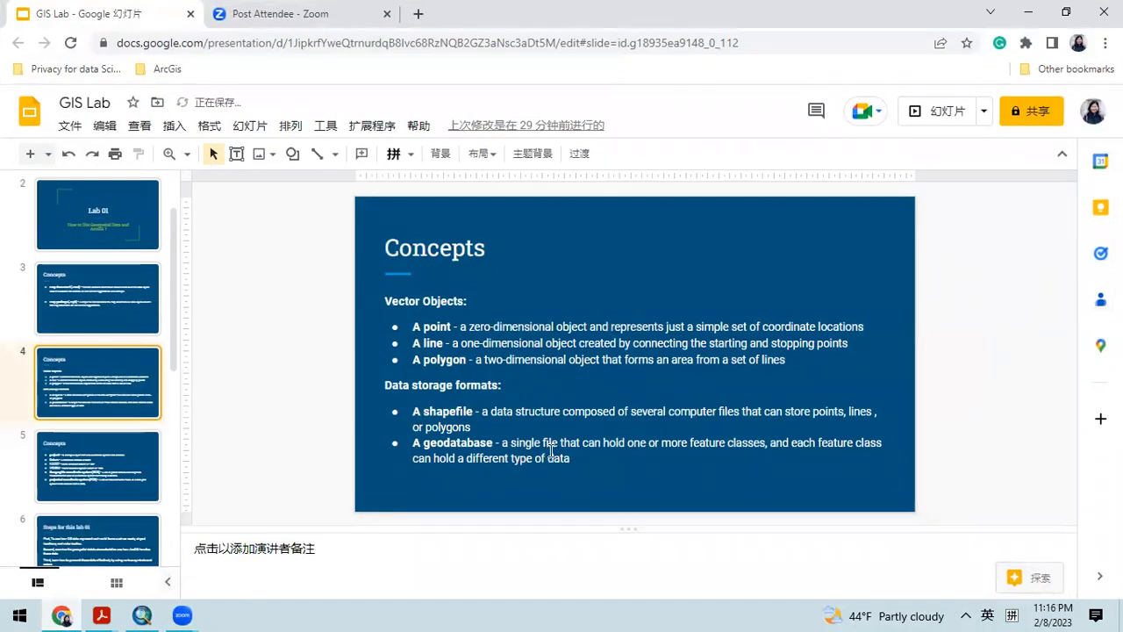
{"action": "left_click", "coordinate": [937, 110]}
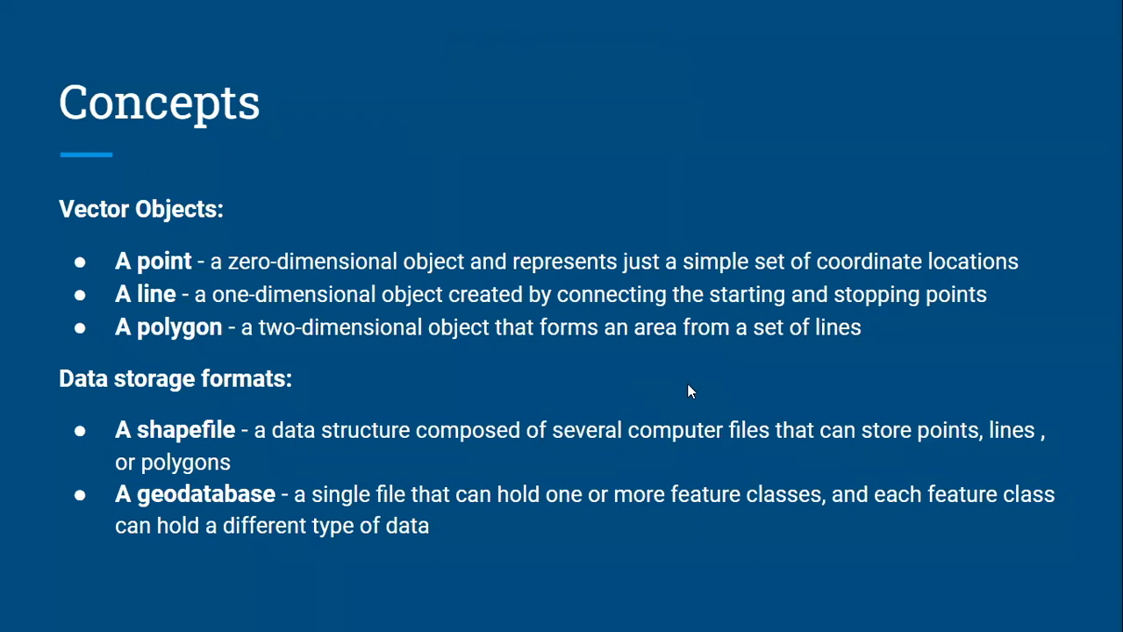
{"action": "key", "text": "Right"}
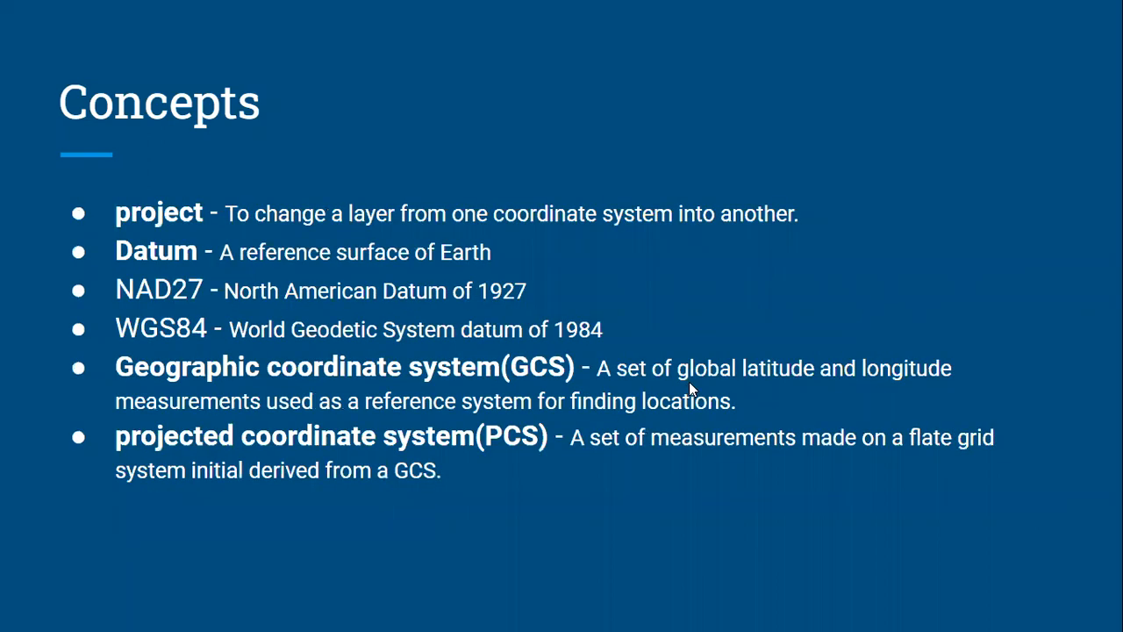
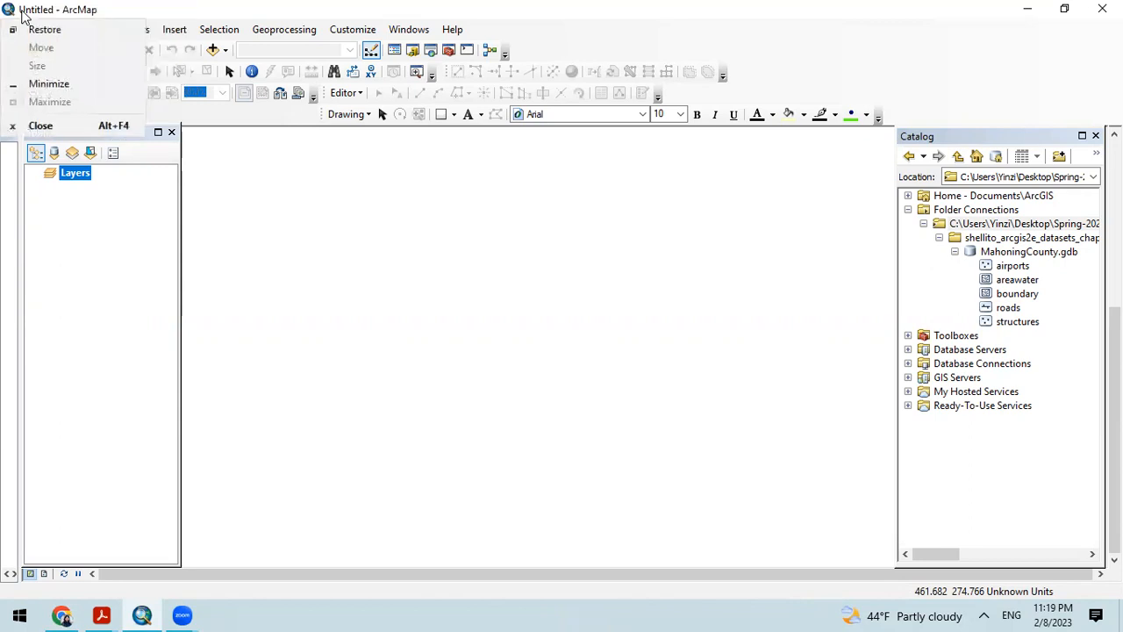
Step: Open the Map Document Properties to view the Title field and other document settings, and close them without changes
{"action": "left_click", "coordinate": [51, 3]}
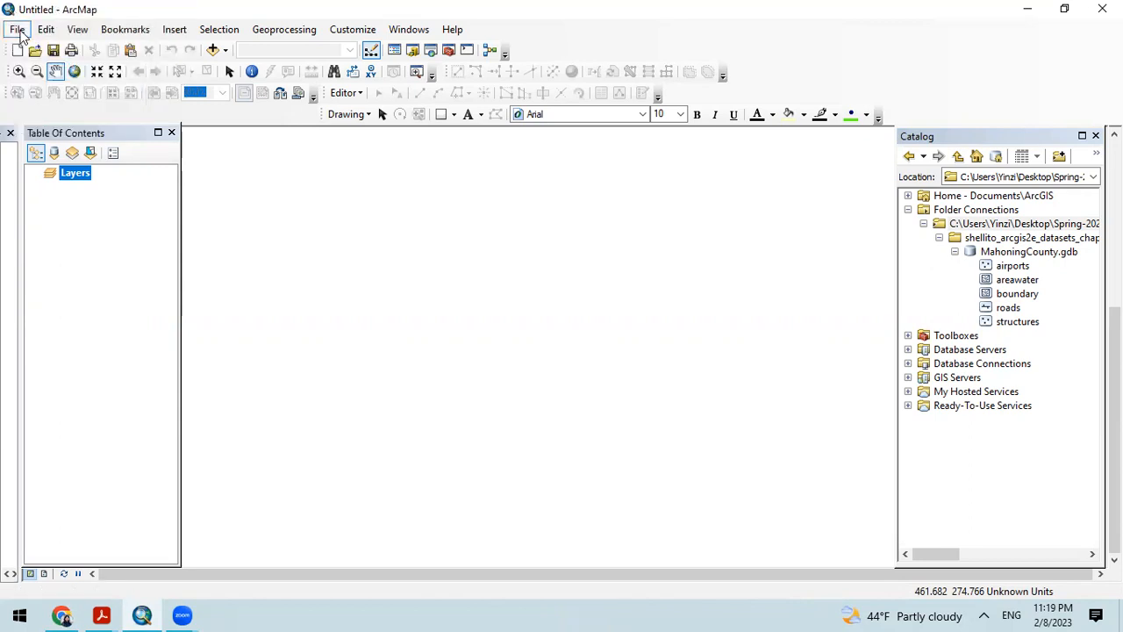
{"action": "left_click", "coordinate": [17, 30]}
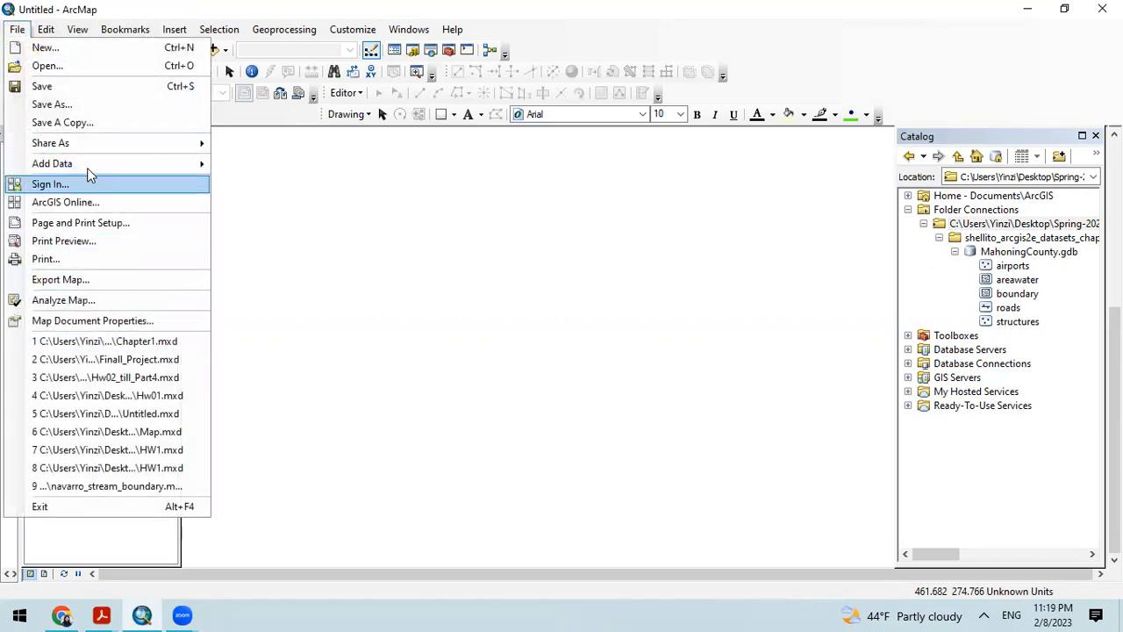
{"action": "left_click", "coordinate": [104, 321]}
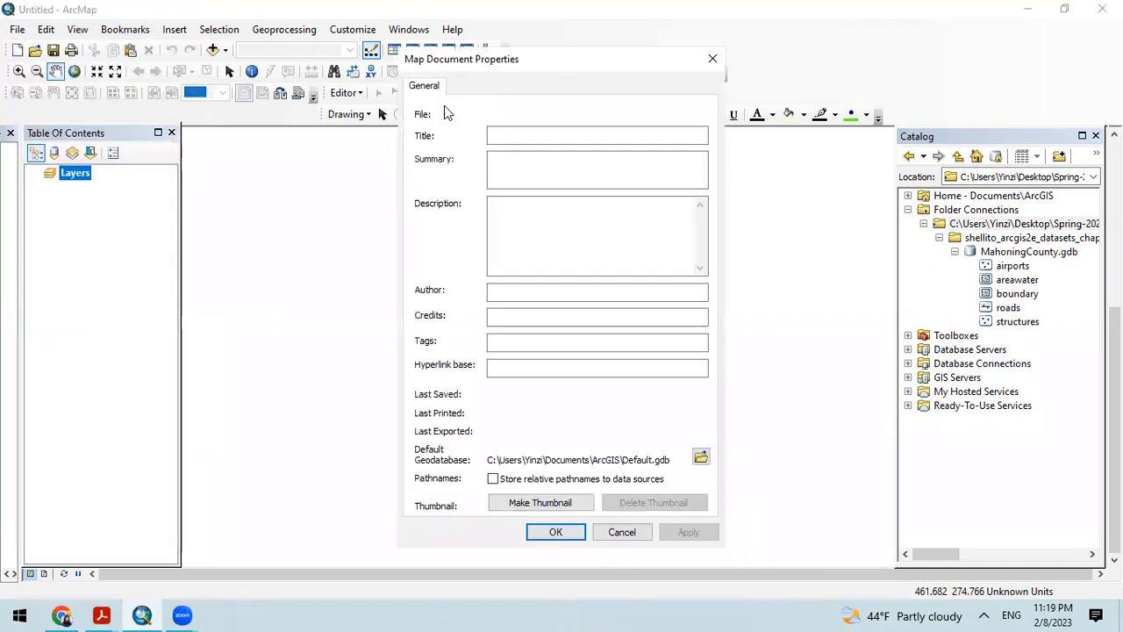
{"action": "left_click", "coordinate": [513, 133]}
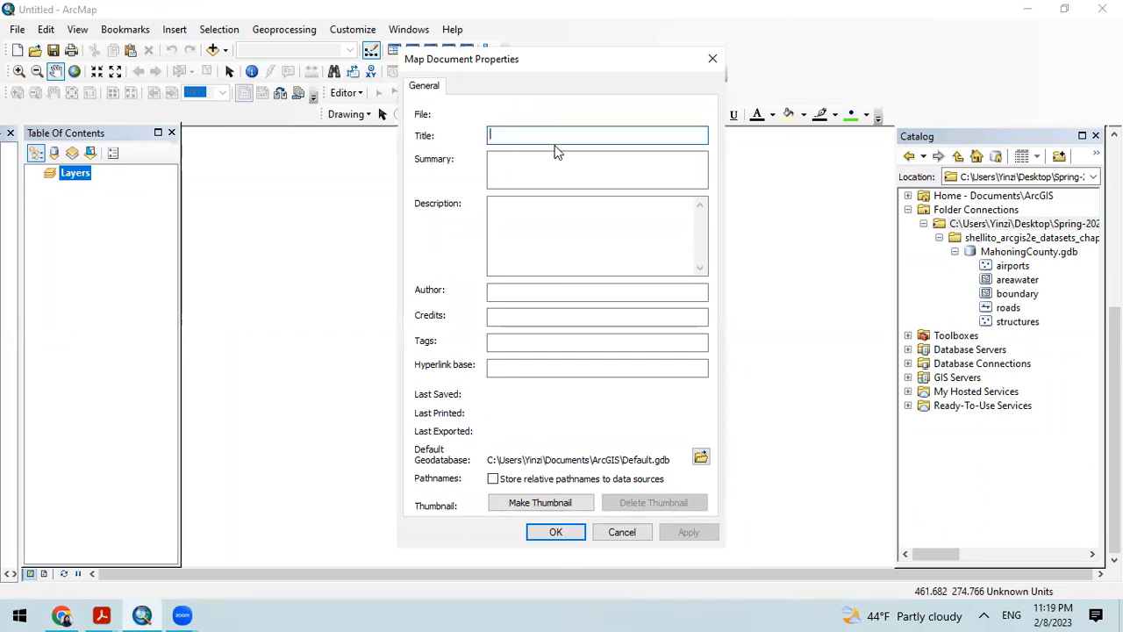
{"action": "left_click", "coordinate": [711, 62]}
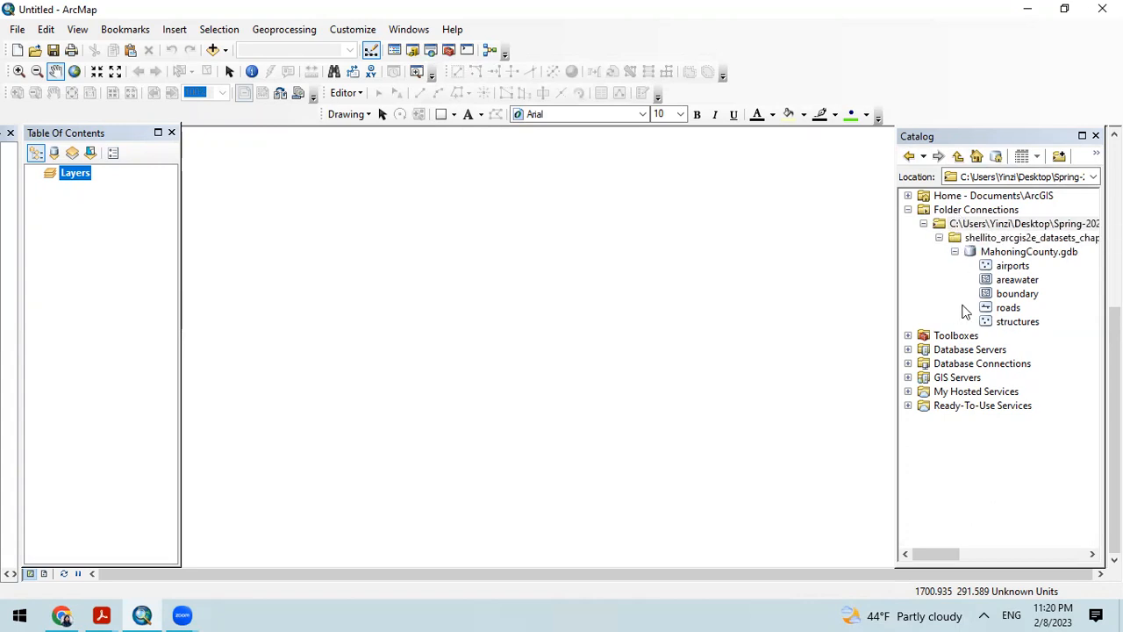
Step: Expand the Home - Documents\ArcGIS folder in the Catalog to view its contents, and collapse it again
{"action": "left_click", "coordinate": [907, 196]}
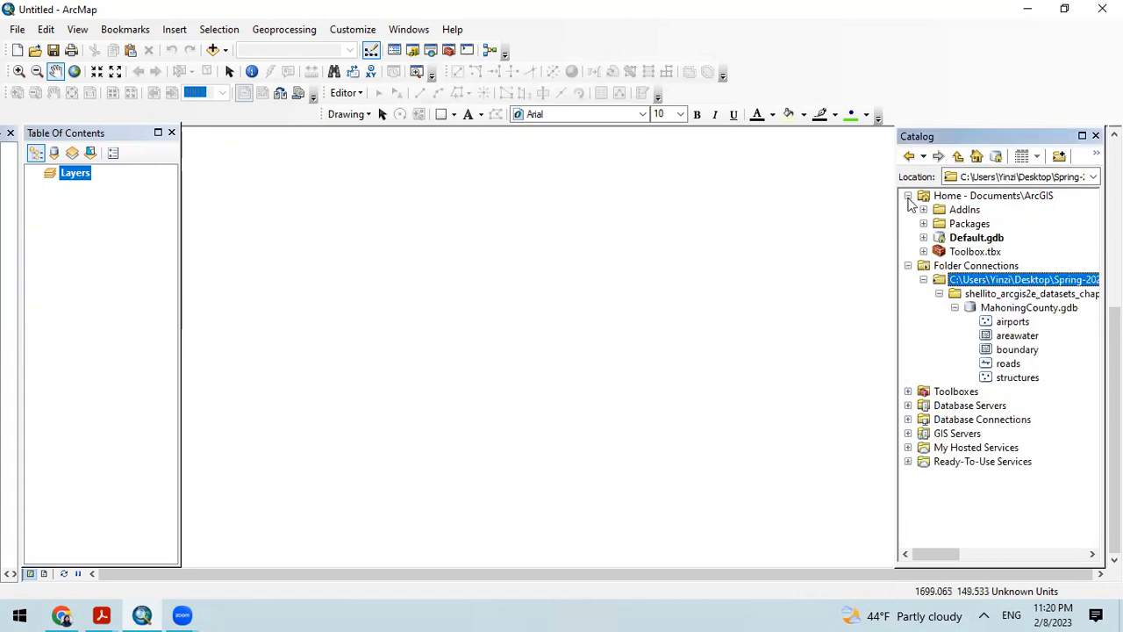
{"action": "left_click", "coordinate": [908, 196]}
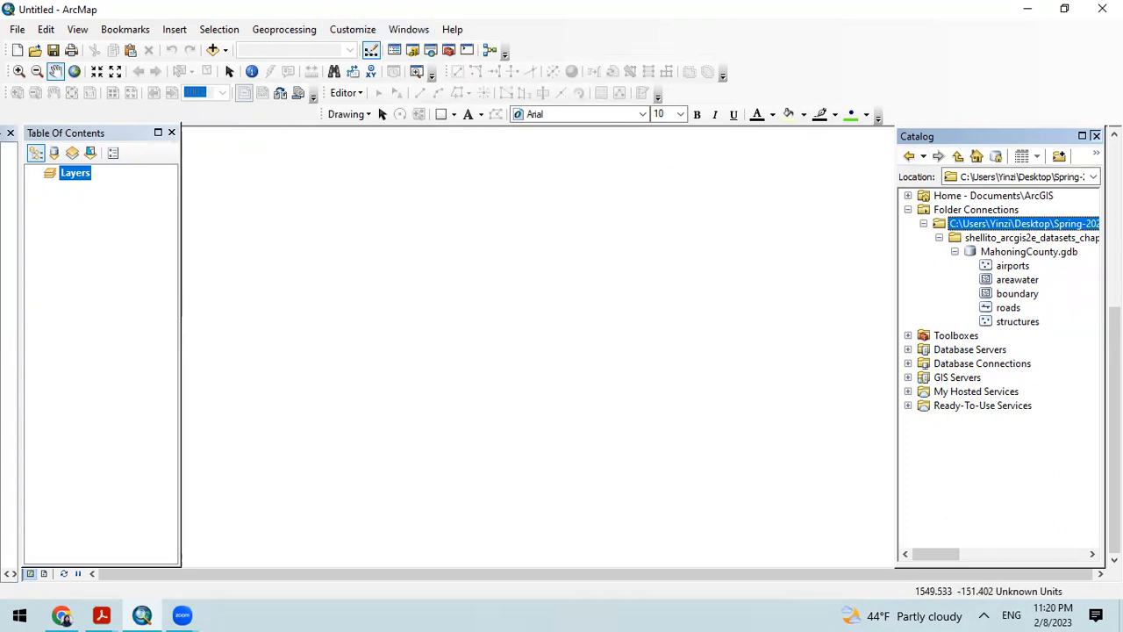
Step: Close the Table Of Contents and Catalog windows and reopen both of them
{"action": "left_click", "coordinate": [171, 132]}
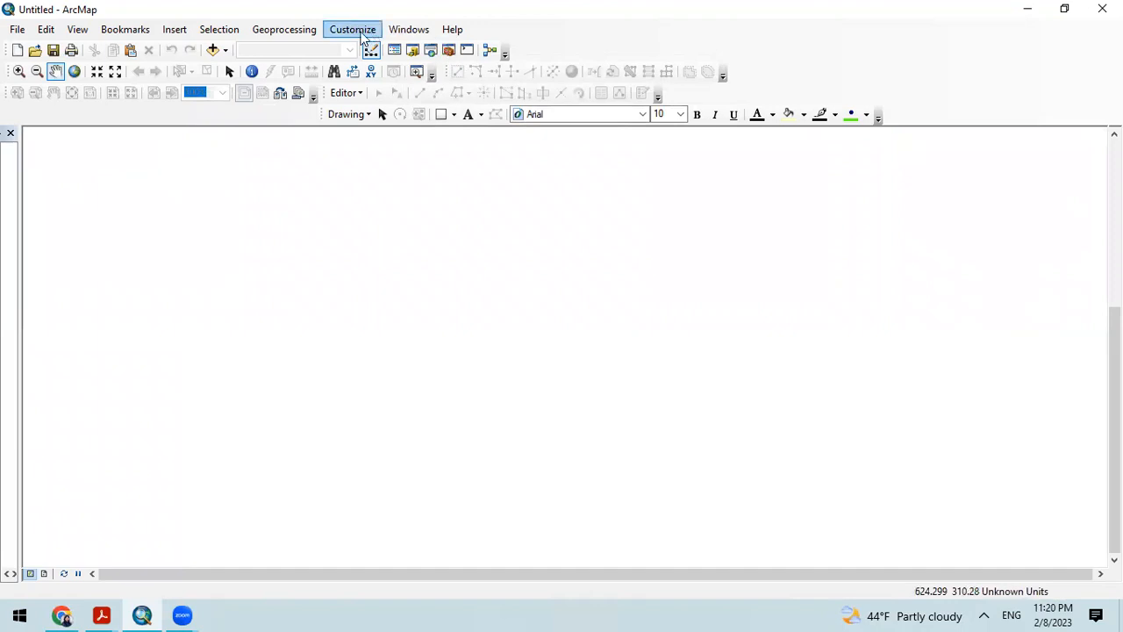
{"action": "left_click", "coordinate": [363, 37]}
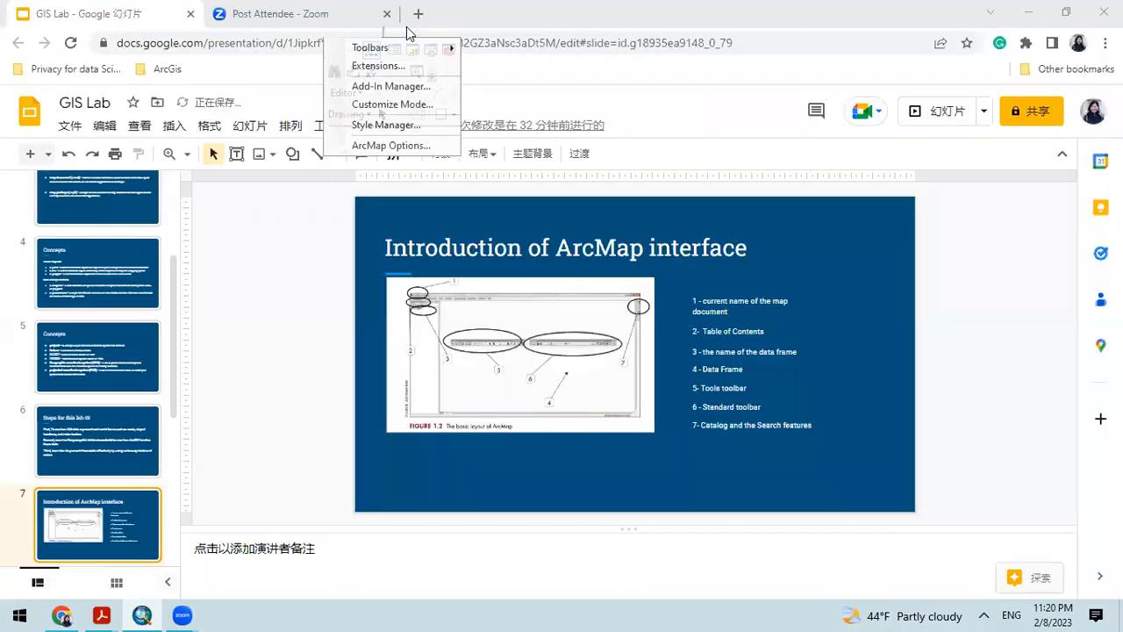
{"action": "left_click", "coordinate": [409, 30]}
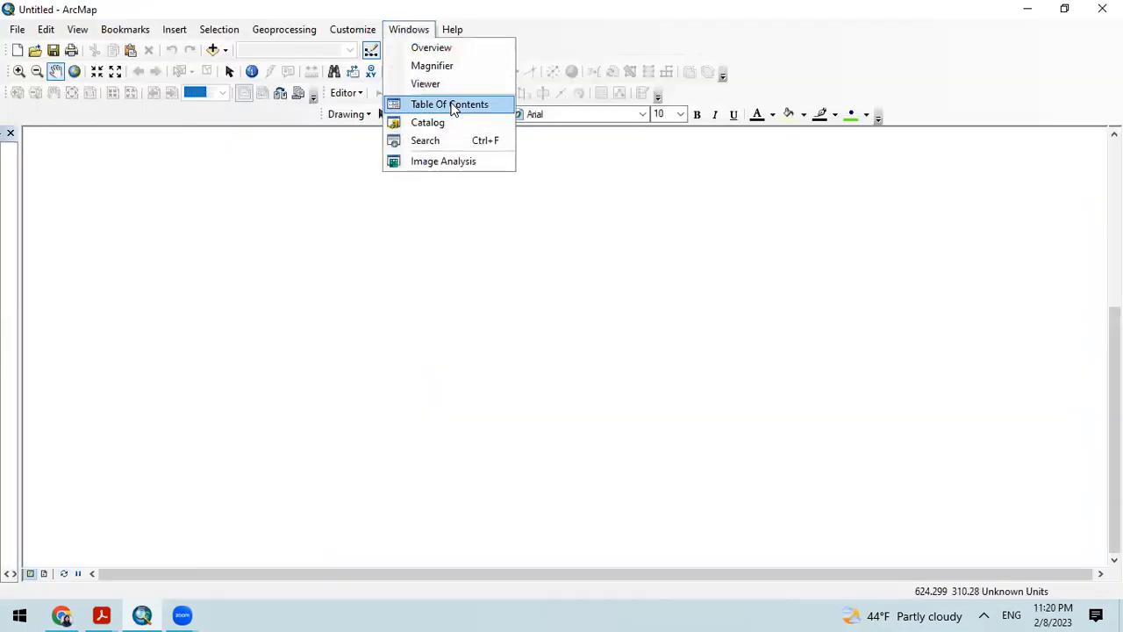
{"action": "left_click", "coordinate": [451, 106]}
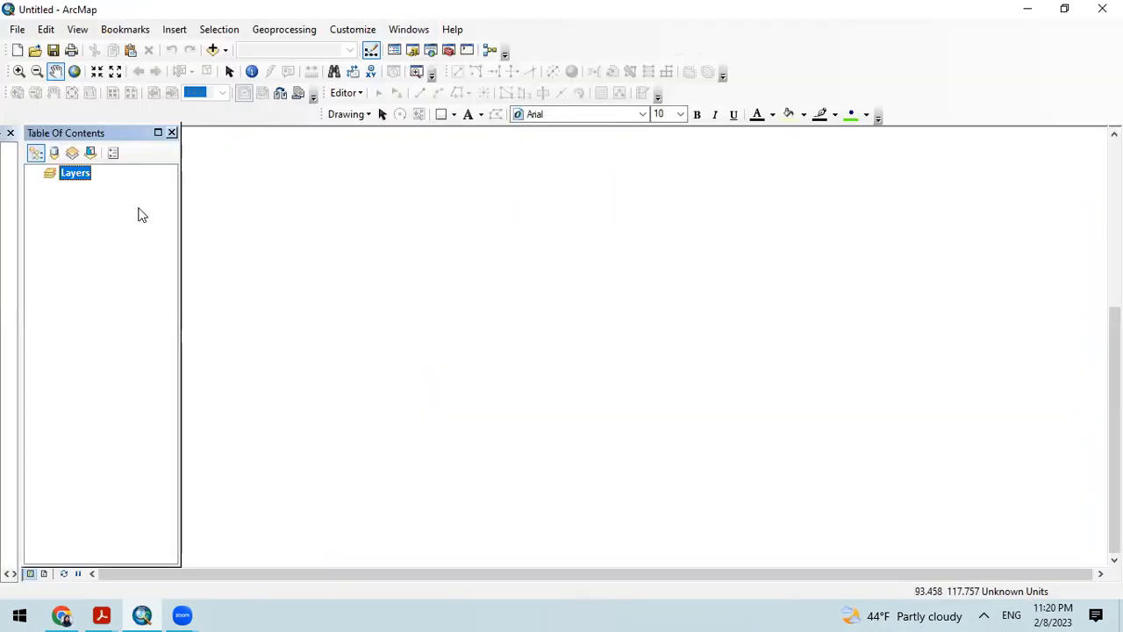
{"action": "left_click", "coordinate": [409, 31]}
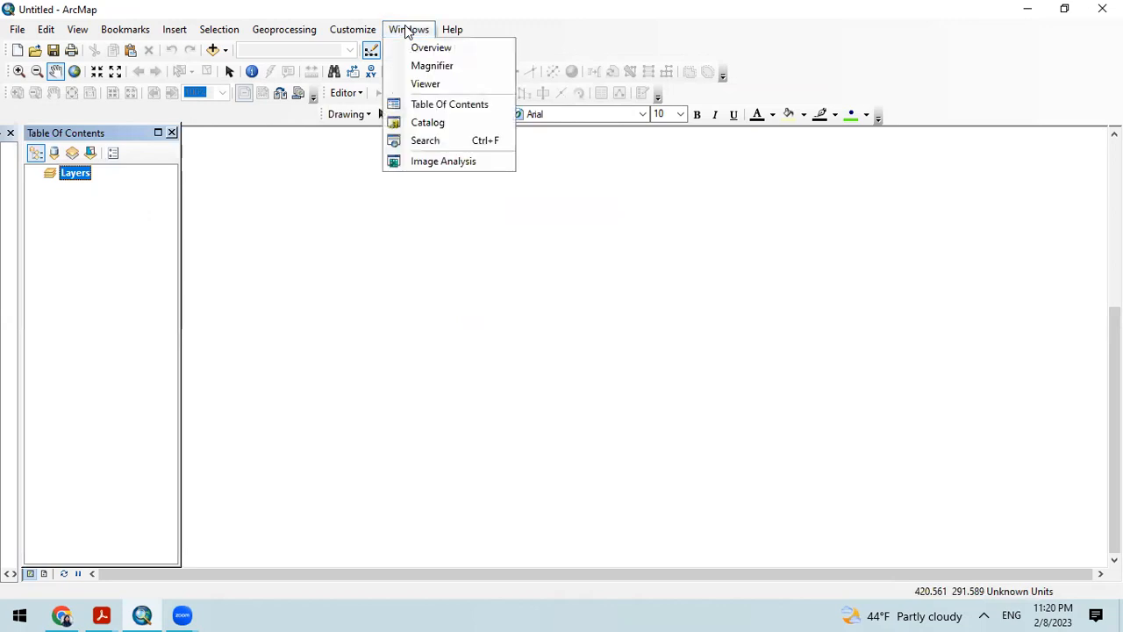
{"action": "left_click", "coordinate": [432, 124]}
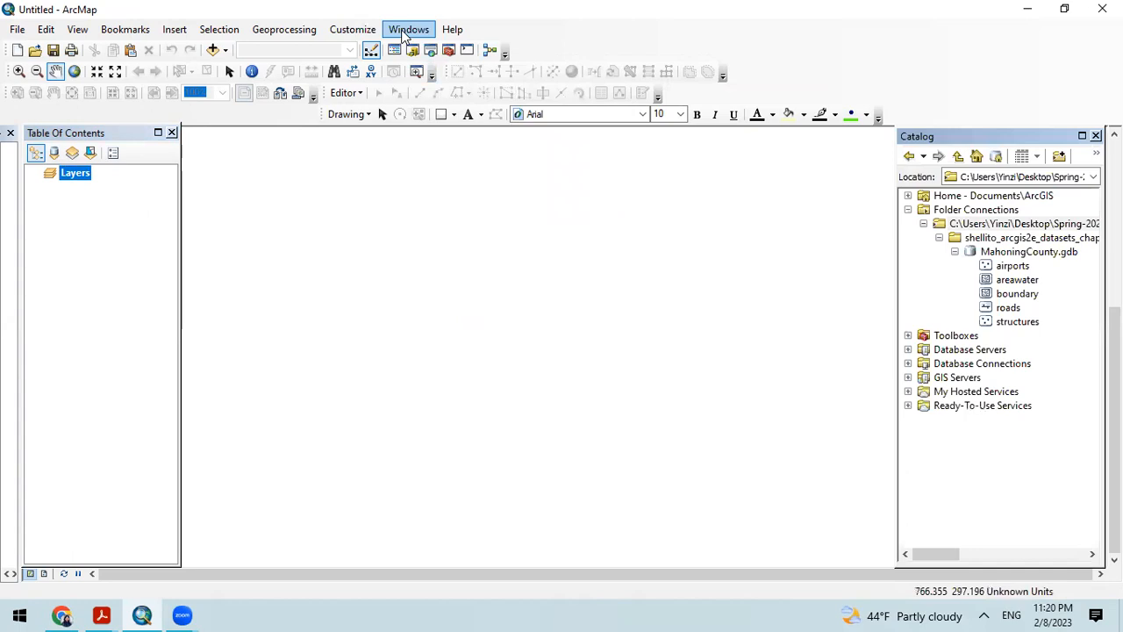
Step: Open the Search window, move the Catalog aside to view it, and close Search and return the Catalog to its place
{"action": "left_click", "coordinate": [409, 30]}
{"action": "left_click", "coordinate": [427, 143]}
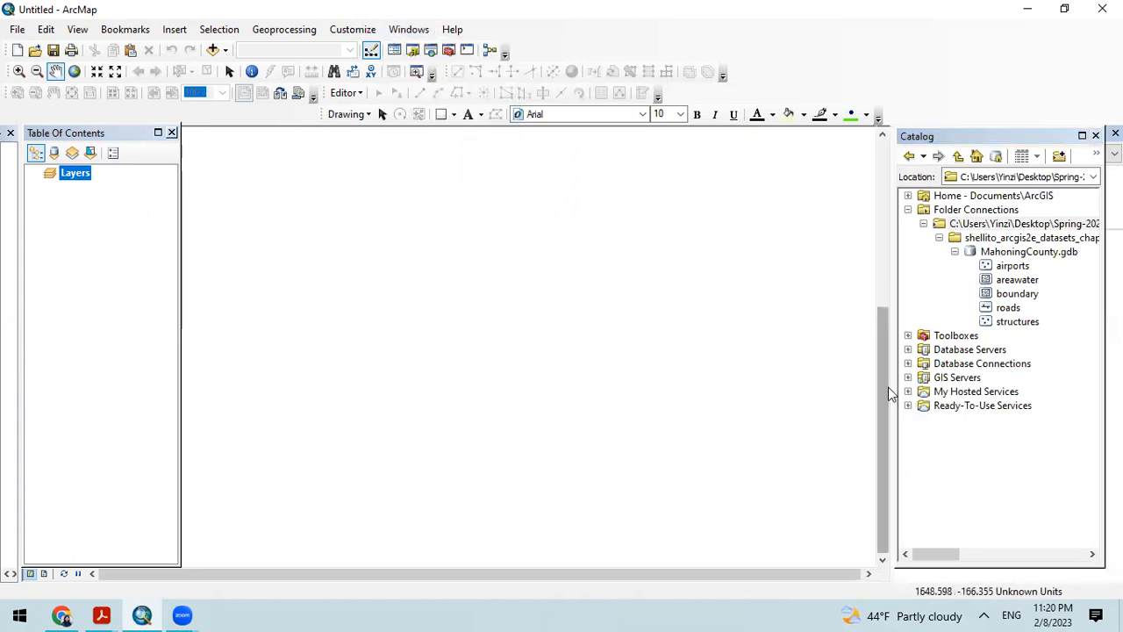
{"action": "left_click_drag", "start_coordinate": [1046, 139], "coordinate": [801, 223]}
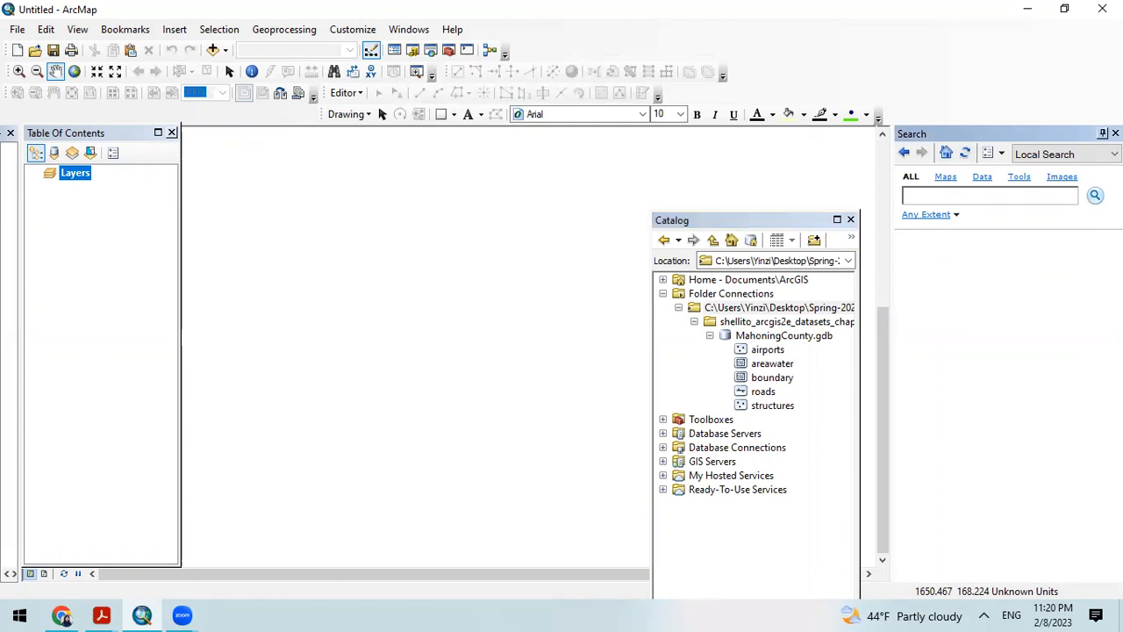
{"action": "left_click", "coordinate": [1116, 133]}
{"action": "left_click_drag", "start_coordinate": [725, 220], "coordinate": [970, 138]}
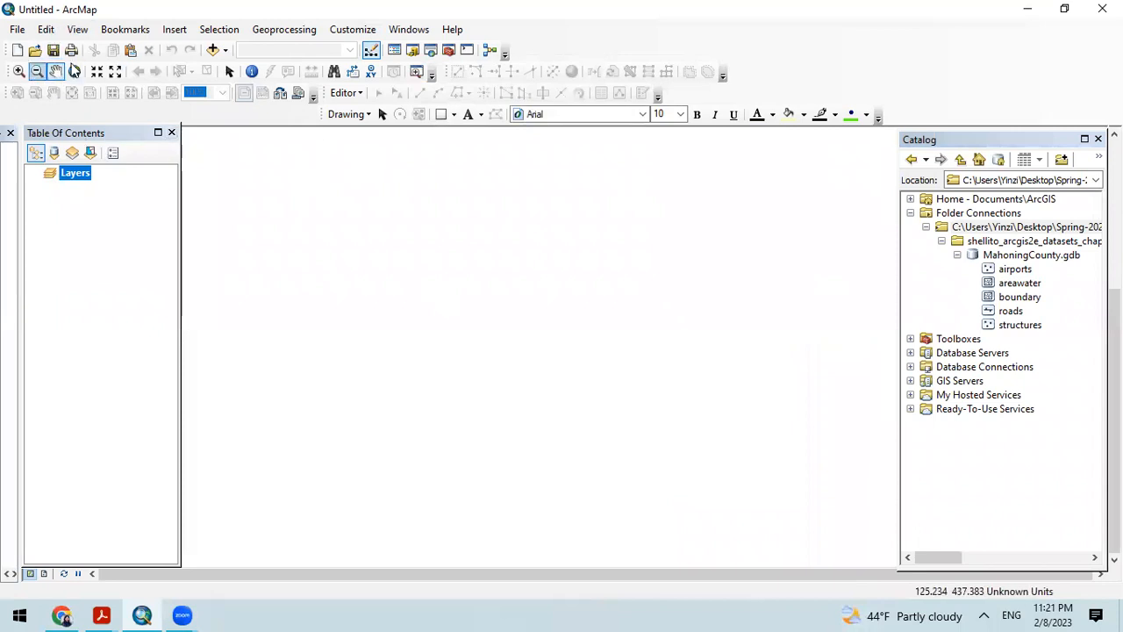
Step: Switch to the GIS Lab slides in Chrome and present the Toolbar Details slide to review the Tools and Standard toolbars
{"action": "left_click", "coordinate": [62, 615]}
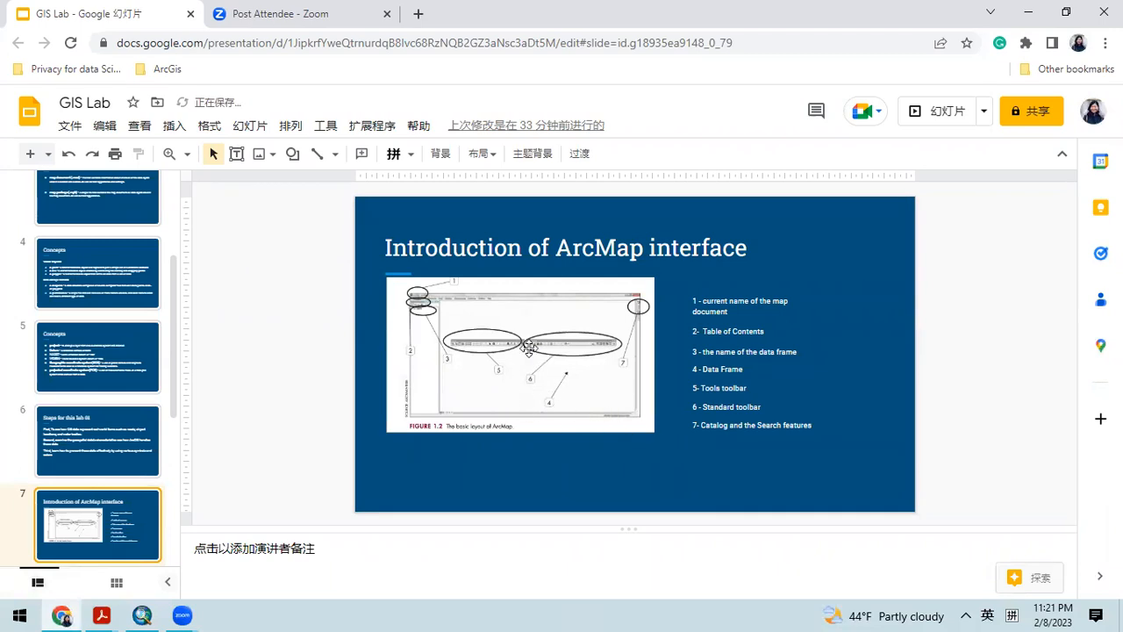
{"action": "scroll", "coordinate": [145, 412], "scroll_direction": "down", "scroll_amount": 4}
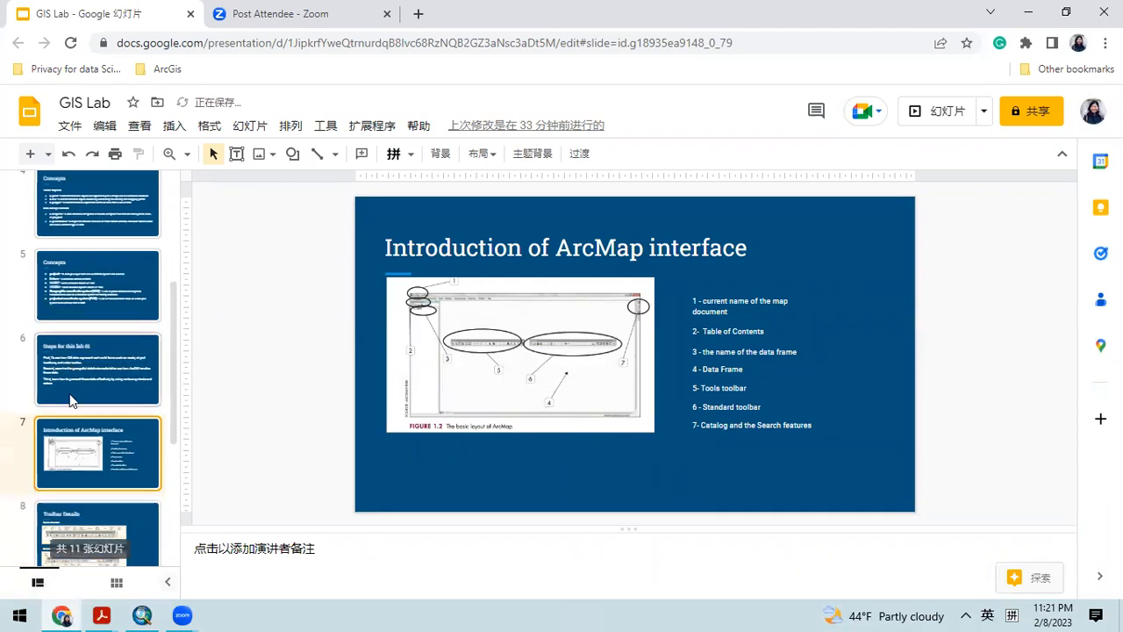
{"action": "left_click", "coordinate": [98, 280]}
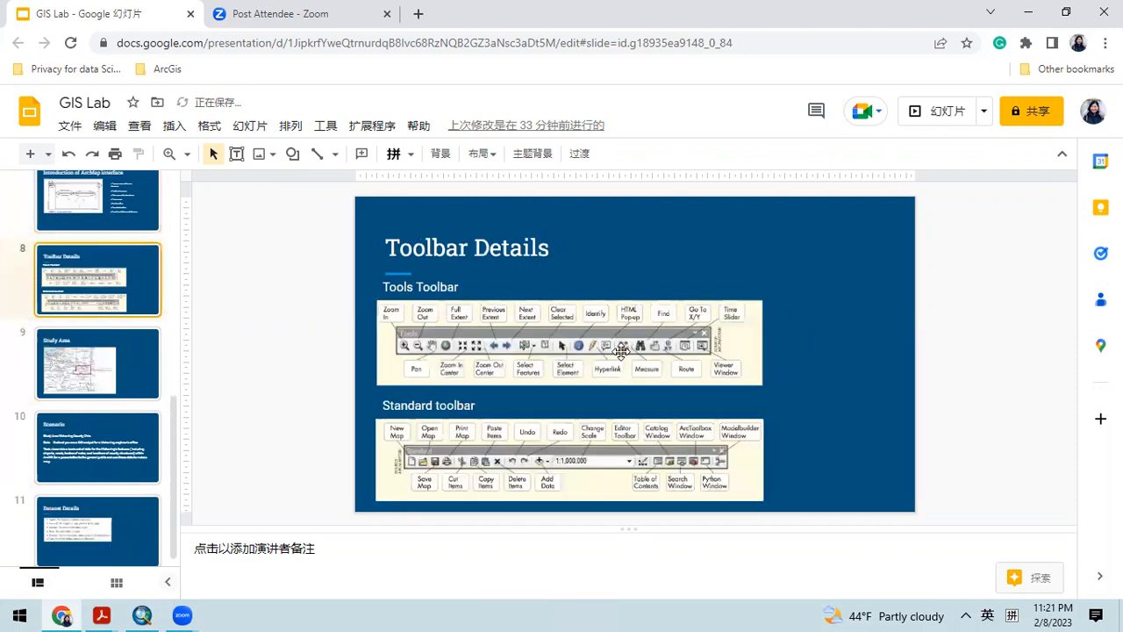
{"action": "left_click", "coordinate": [923, 123]}
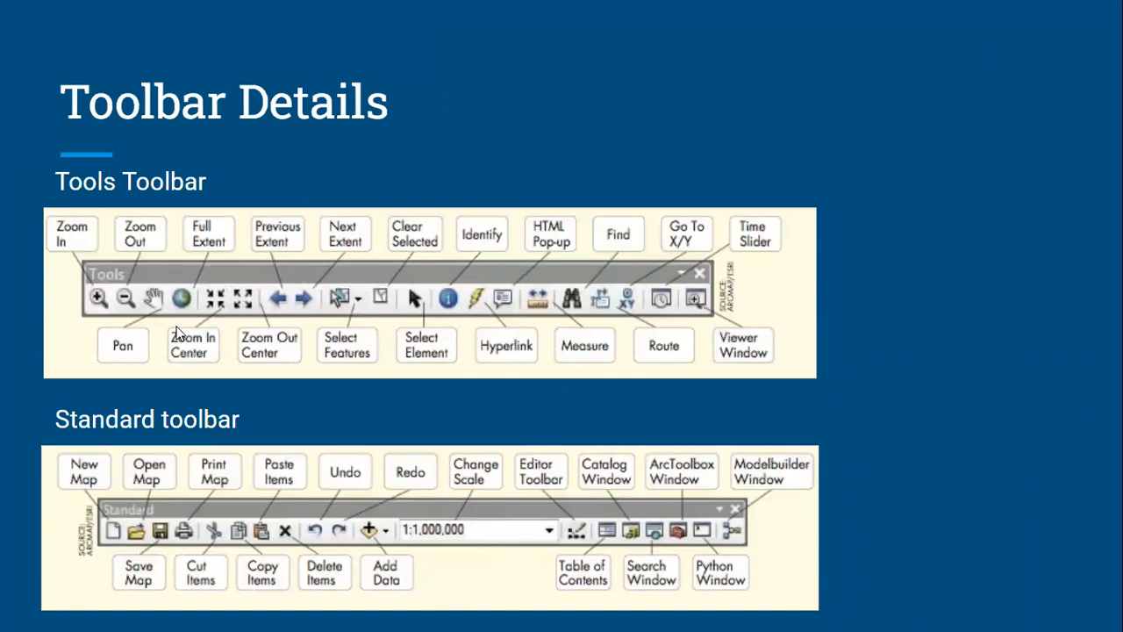
{"action": "key", "text": "Escape"}
Step: Return to ArcMap and activate the Pan tool
{"action": "left_click", "coordinate": [142, 615]}
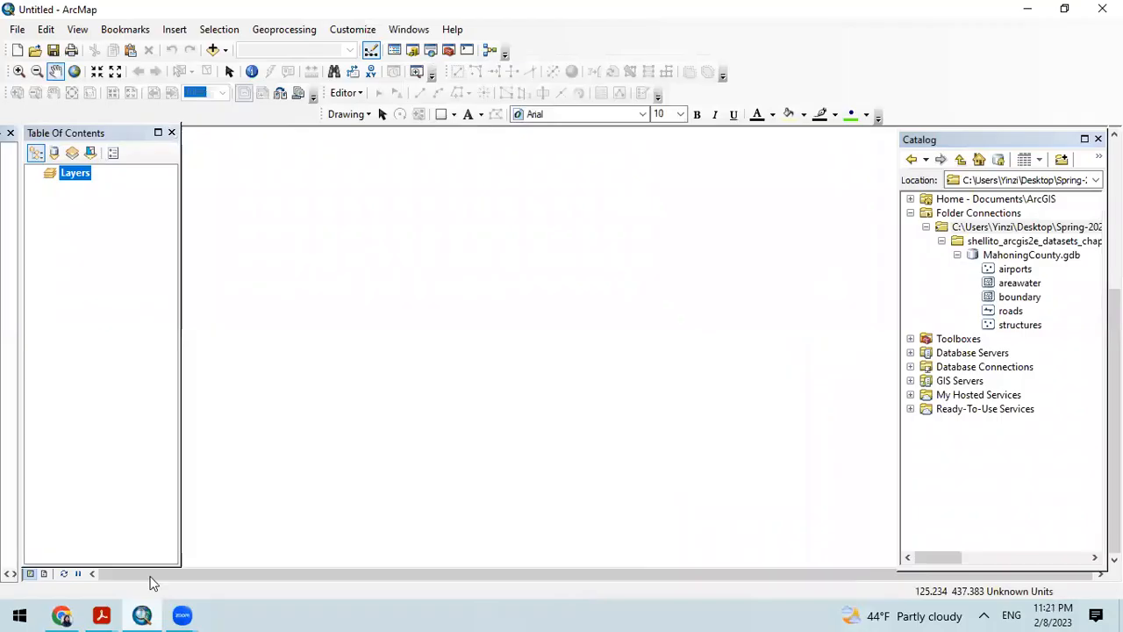
{"action": "left_click", "coordinate": [56, 73]}
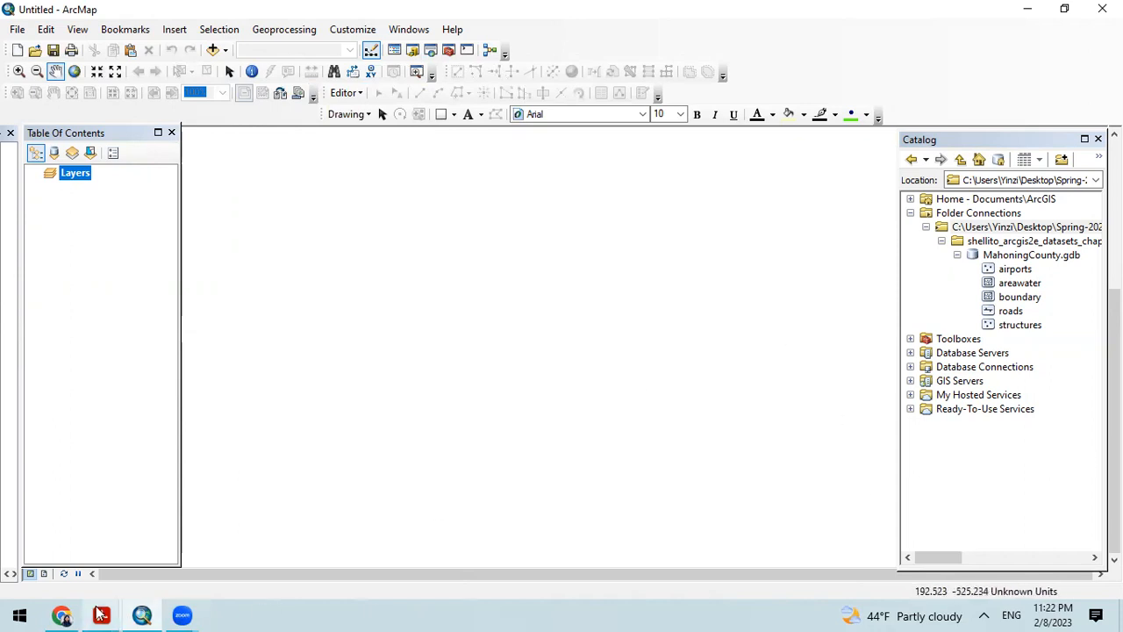
Step: Switch back to the GIS Lab slides in Chrome and present from the Study Area slide
{"action": "left_click", "coordinate": [65, 615]}
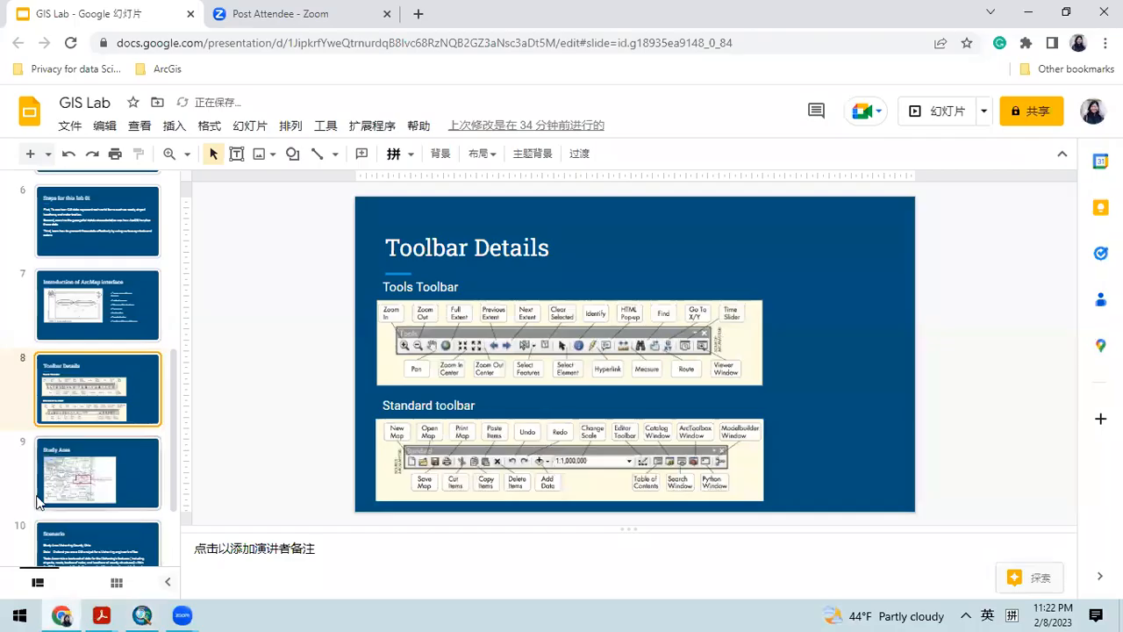
{"action": "scroll", "coordinate": [107, 358], "scroll_direction": "down", "scroll_amount": 3}
{"action": "left_click", "coordinate": [114, 353]}
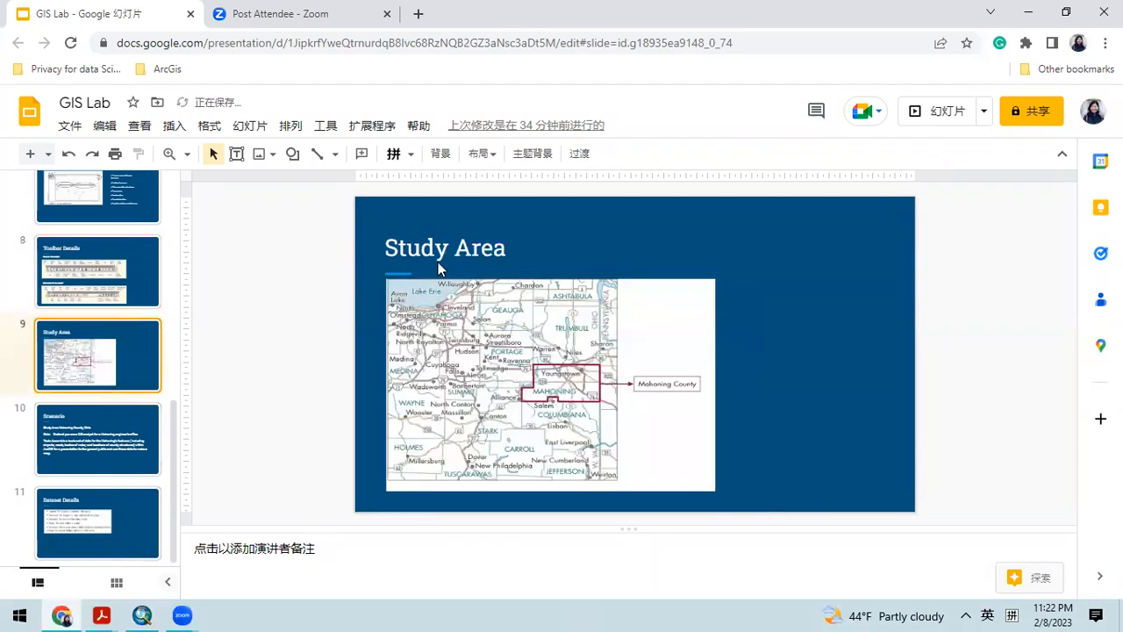
{"action": "left_click", "coordinate": [935, 112]}
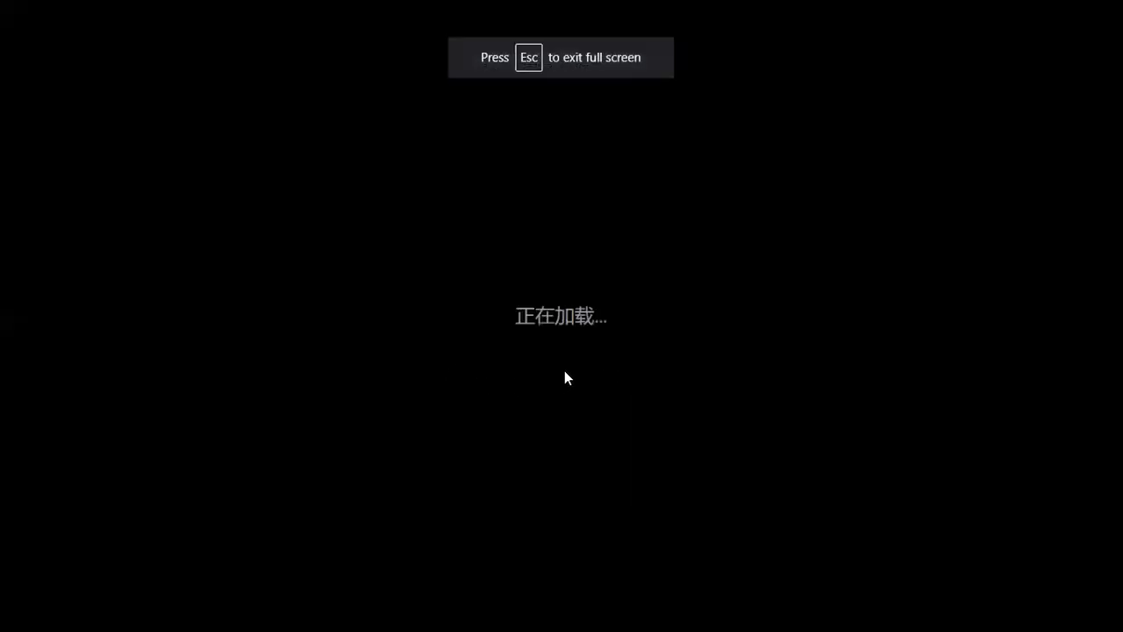
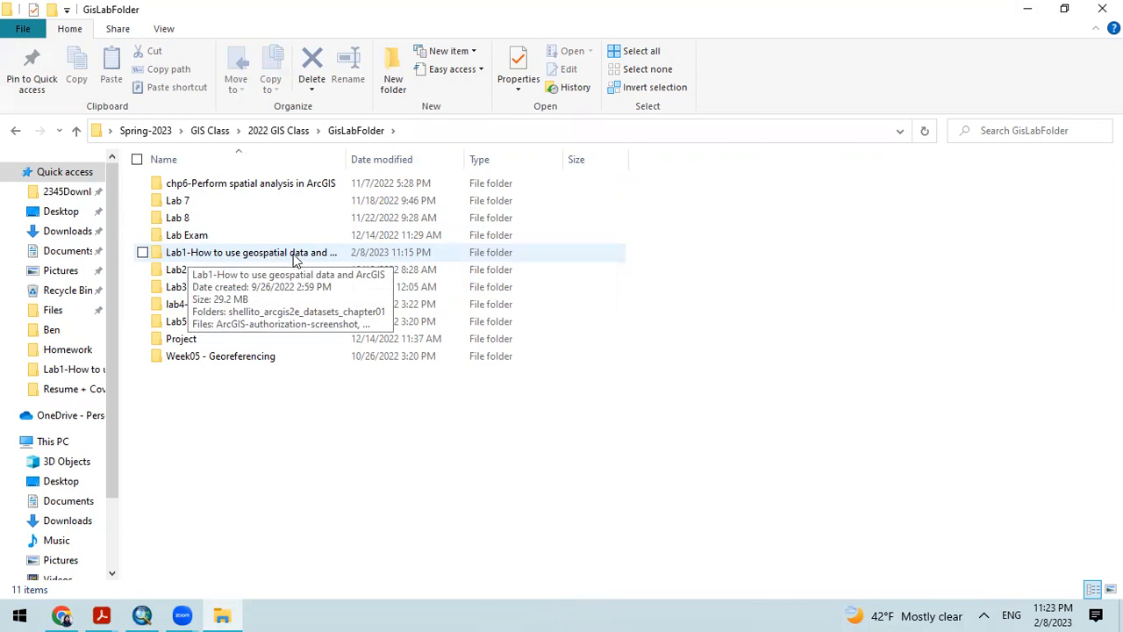
Step: Open the Lab1 folder and check the extraction option for the zipped shellito_arcgis2e_datasets_chapter01 dataset
{"action": "double_click", "coordinate": [201, 254]}
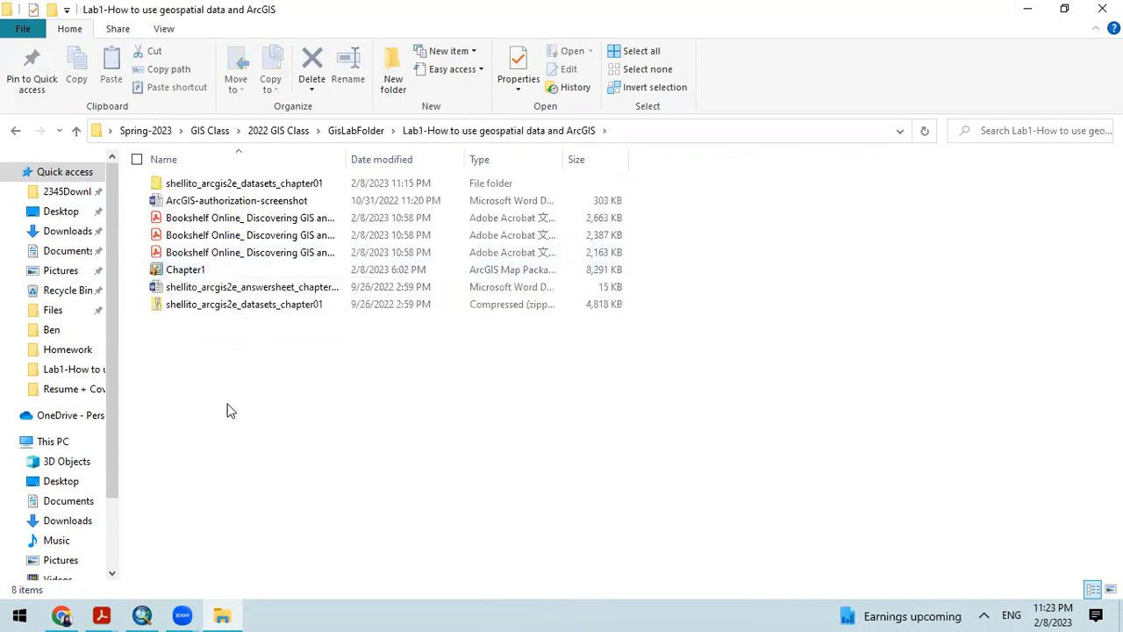
{"action": "right_click", "coordinate": [183, 309]}
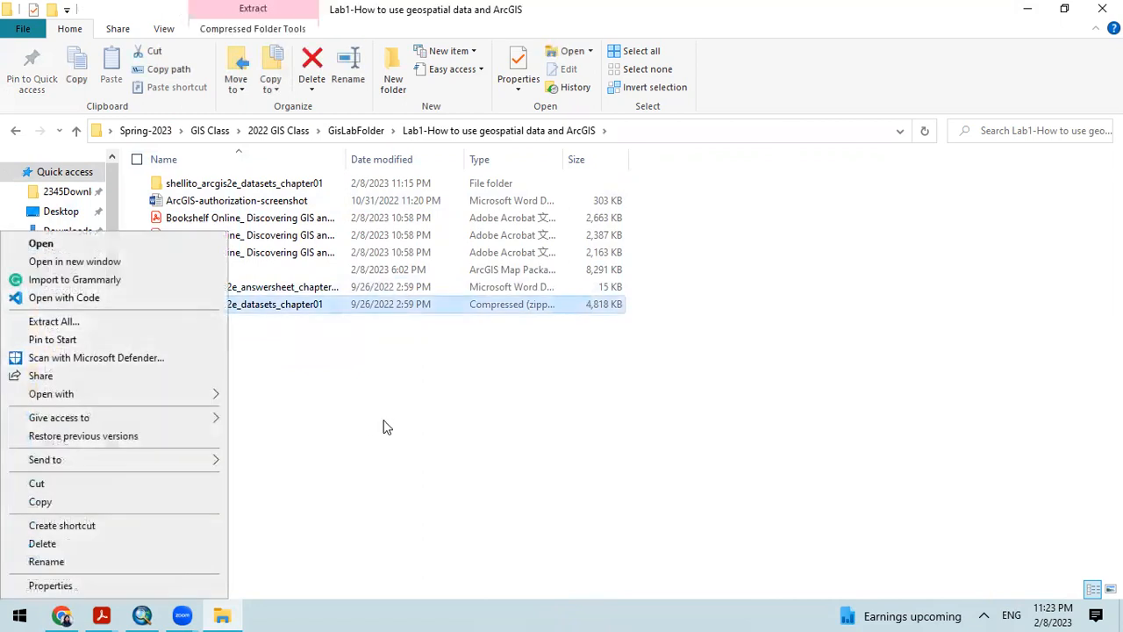
{"action": "left_click", "coordinate": [386, 428]}
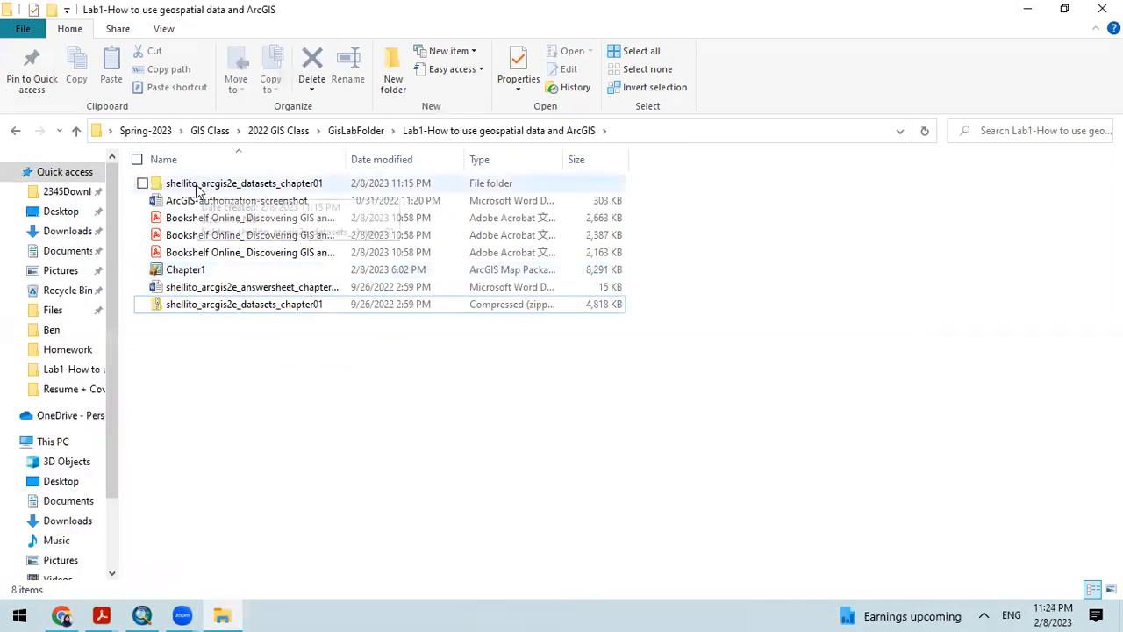
Step: Examine the contents of MahoningCounty.gdb inside the extracted shellito_arcgis2e_datasets_chapter01 folder and go back up to the Lab1 folder
{"action": "double_click", "coordinate": [224, 184]}
{"action": "double_click", "coordinate": [215, 184]}
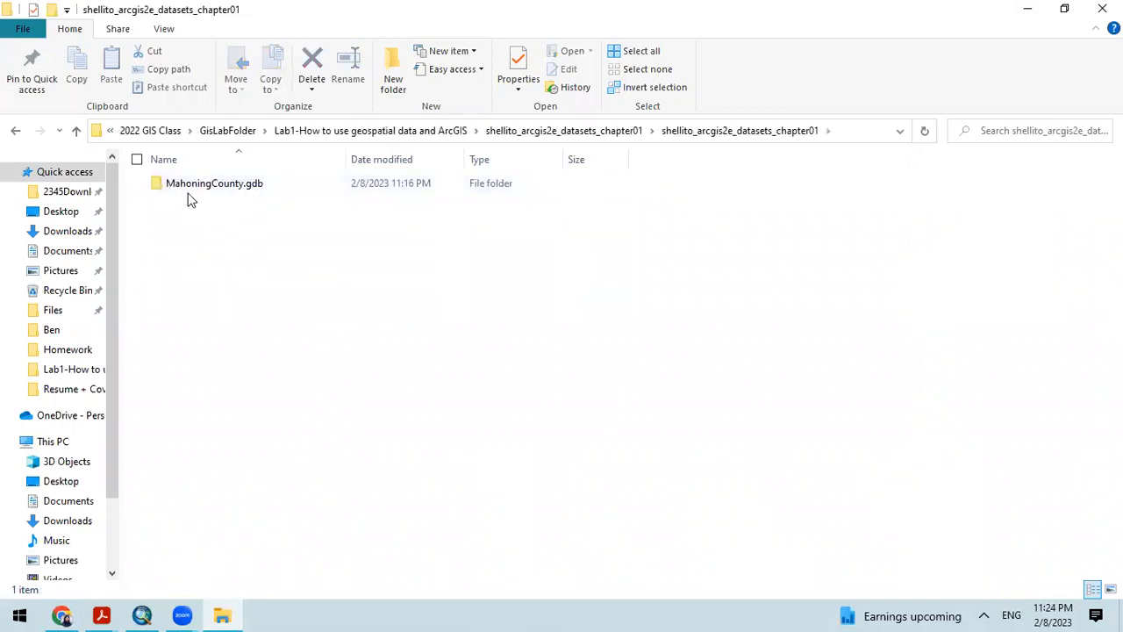
{"action": "double_click", "coordinate": [255, 185]}
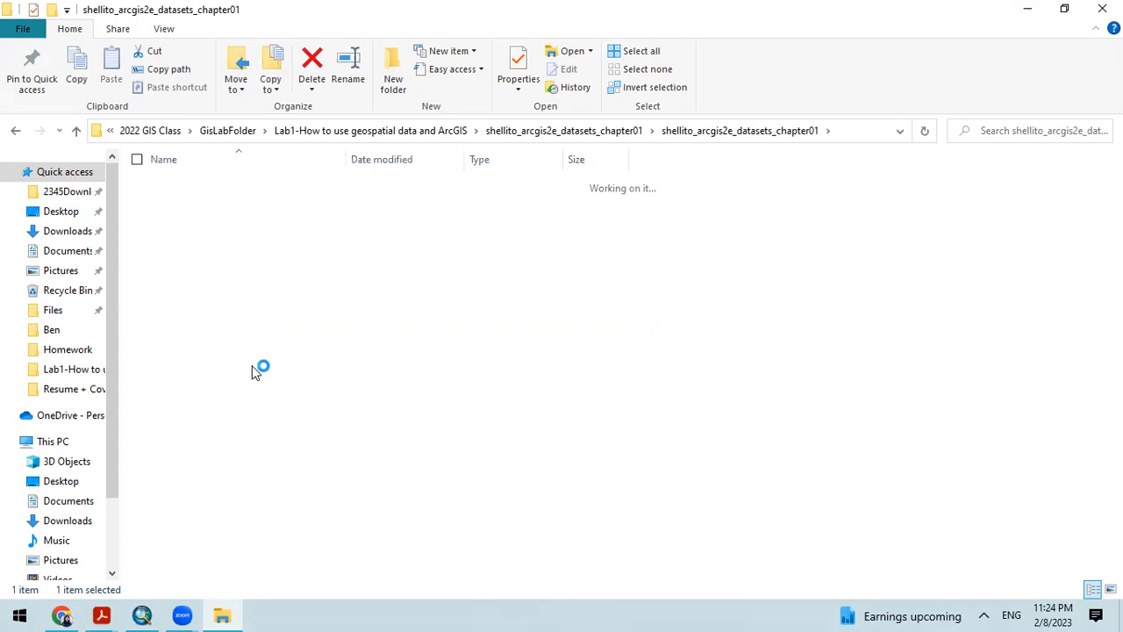
{"action": "scroll", "coordinate": [312, 280], "scroll_direction": "down", "scroll_amount": 5}
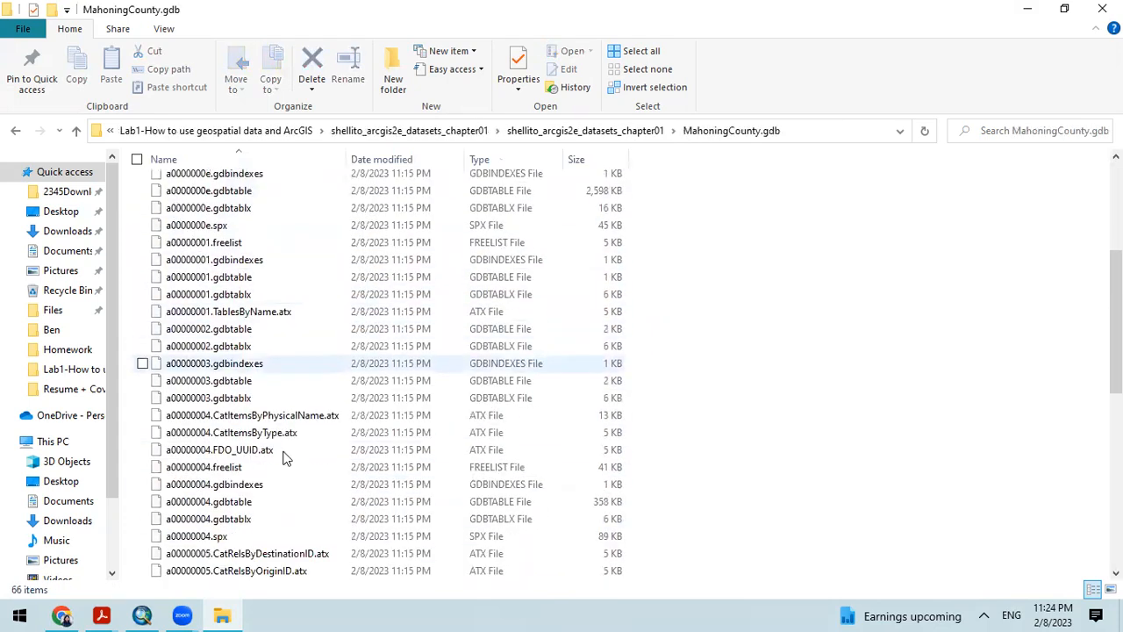
{"action": "scroll", "coordinate": [243, 291], "scroll_direction": "up", "scroll_amount": 5}
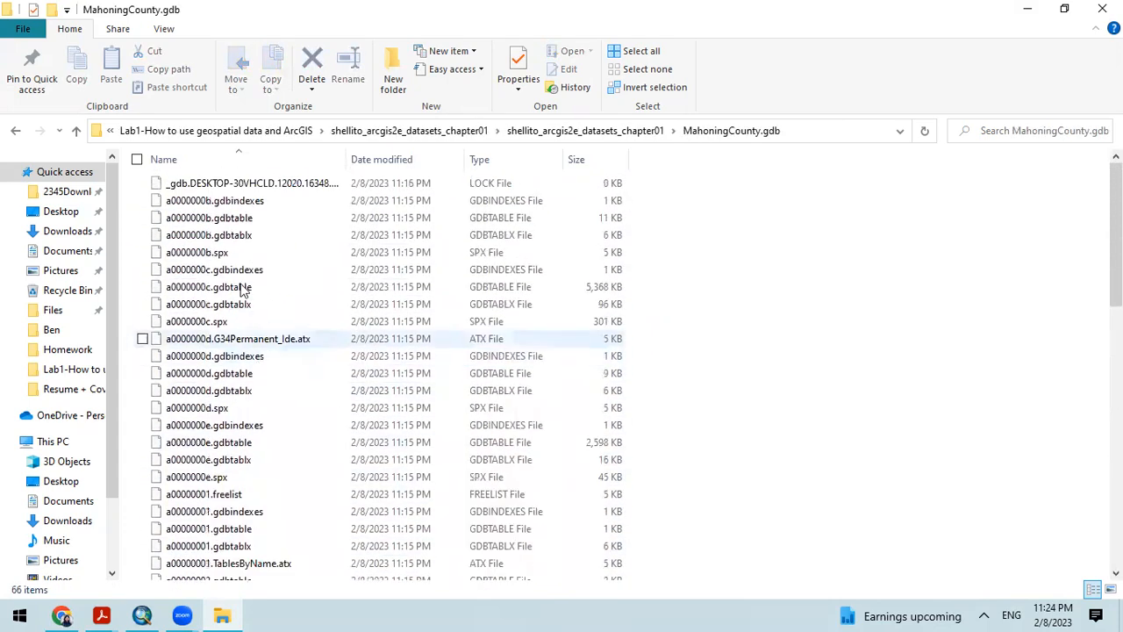
{"action": "left_click", "coordinate": [77, 133]}
{"action": "left_click", "coordinate": [77, 134]}
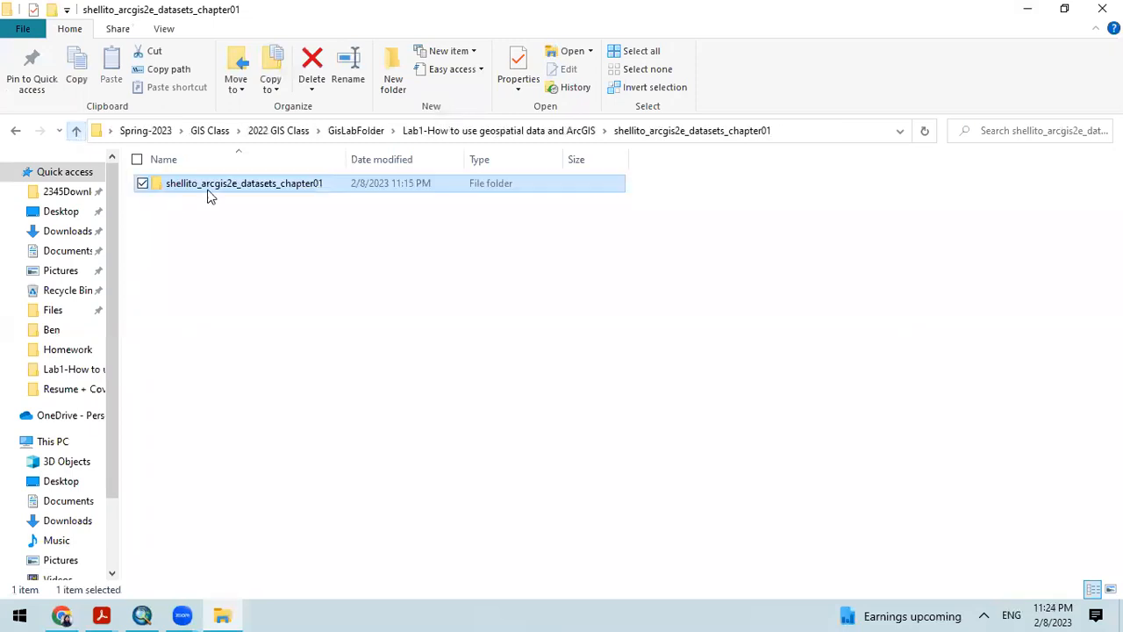
{"action": "left_click", "coordinate": [77, 134]}
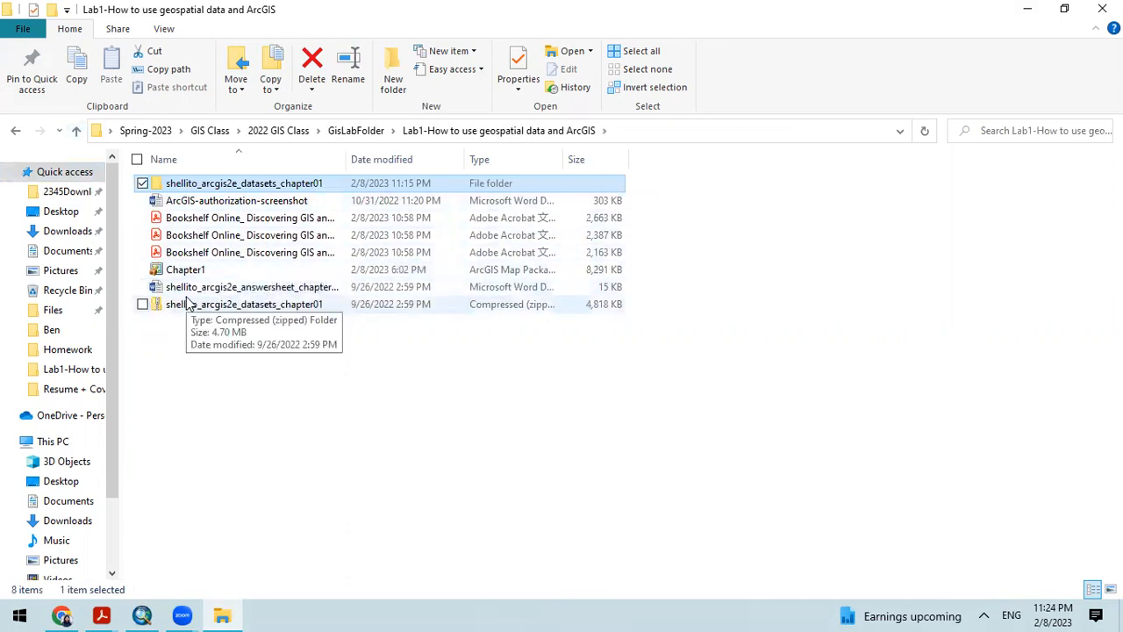
Step: Open the shellito_arcgis2e_answersheet_chapter01 document in Word to review its questions, and close it and the folder window
{"action": "left_click", "coordinate": [242, 295]}
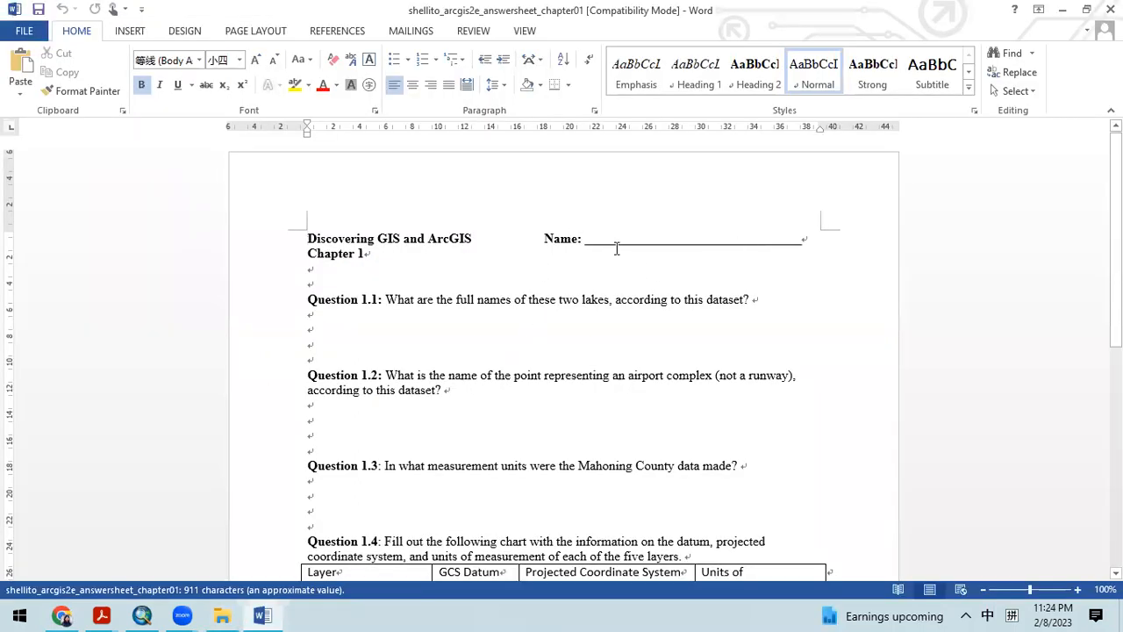
{"action": "scroll", "coordinate": [529, 331], "scroll_direction": "down", "scroll_amount": 9}
{"action": "scroll", "coordinate": [465, 323], "scroll_direction": "up", "scroll_amount": 9}
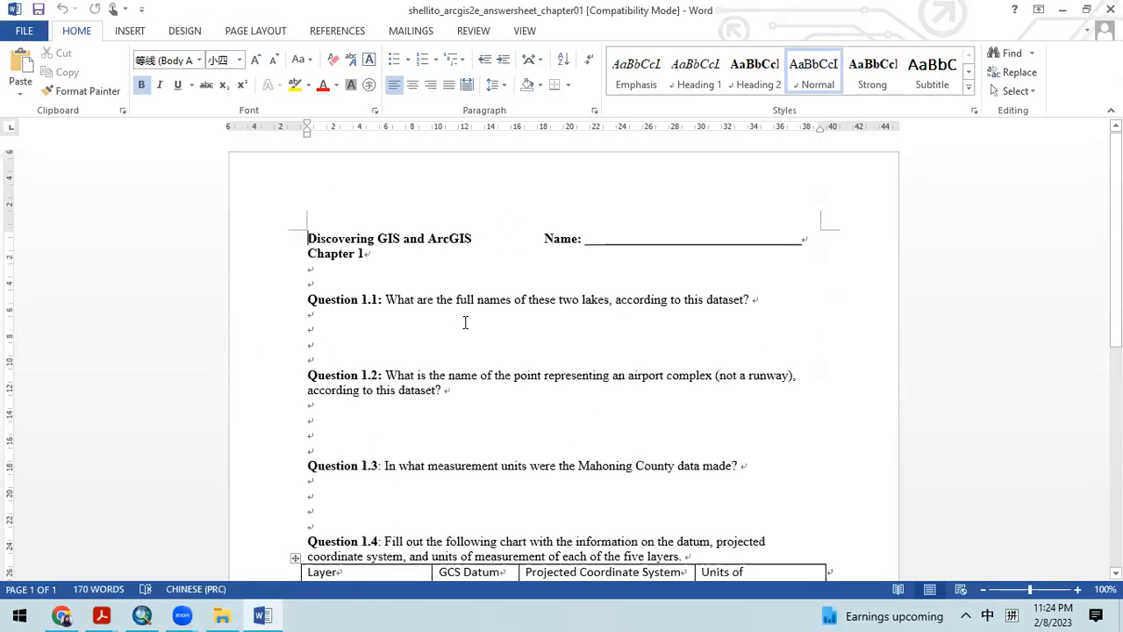
{"action": "left_click", "coordinate": [1104, 9]}
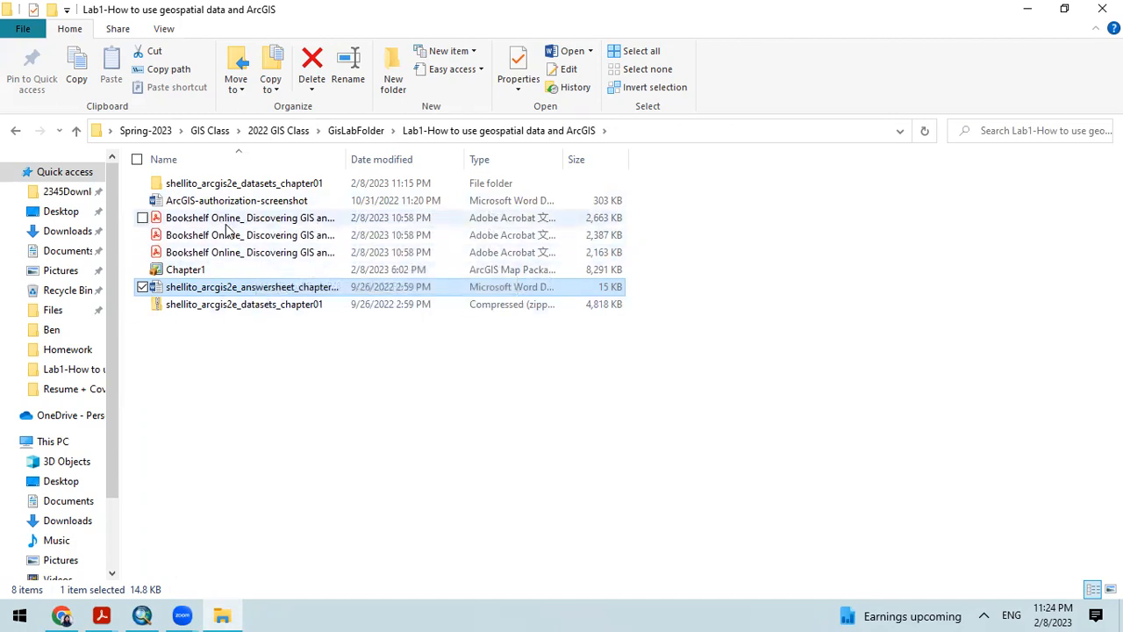
{"action": "left_click", "coordinate": [359, 433]}
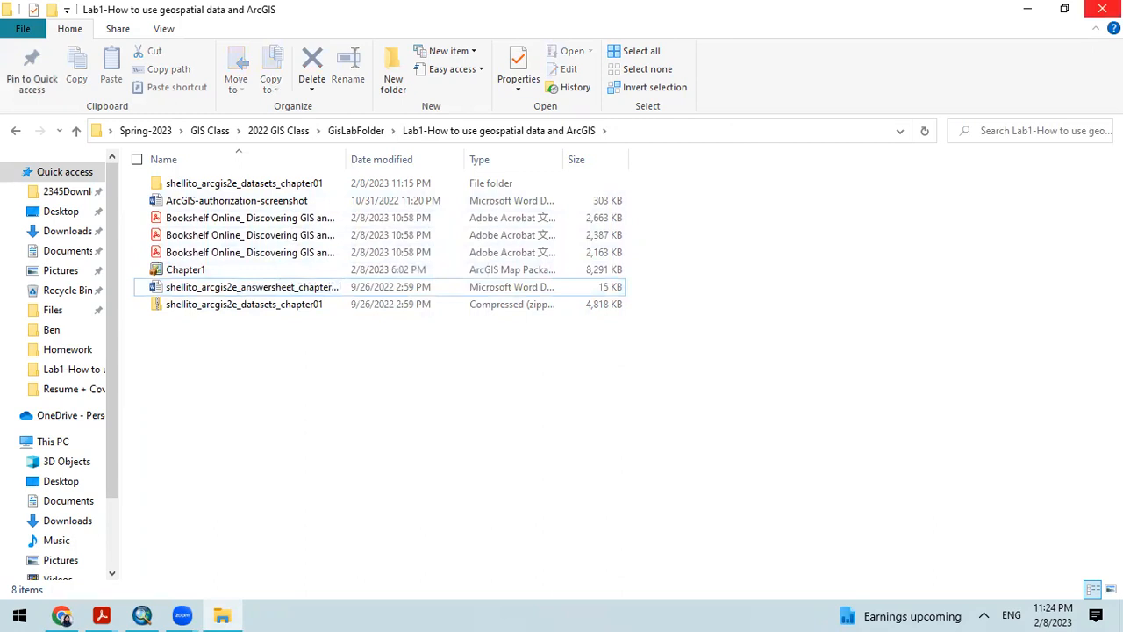
{"action": "left_click", "coordinate": [1102, 9]}
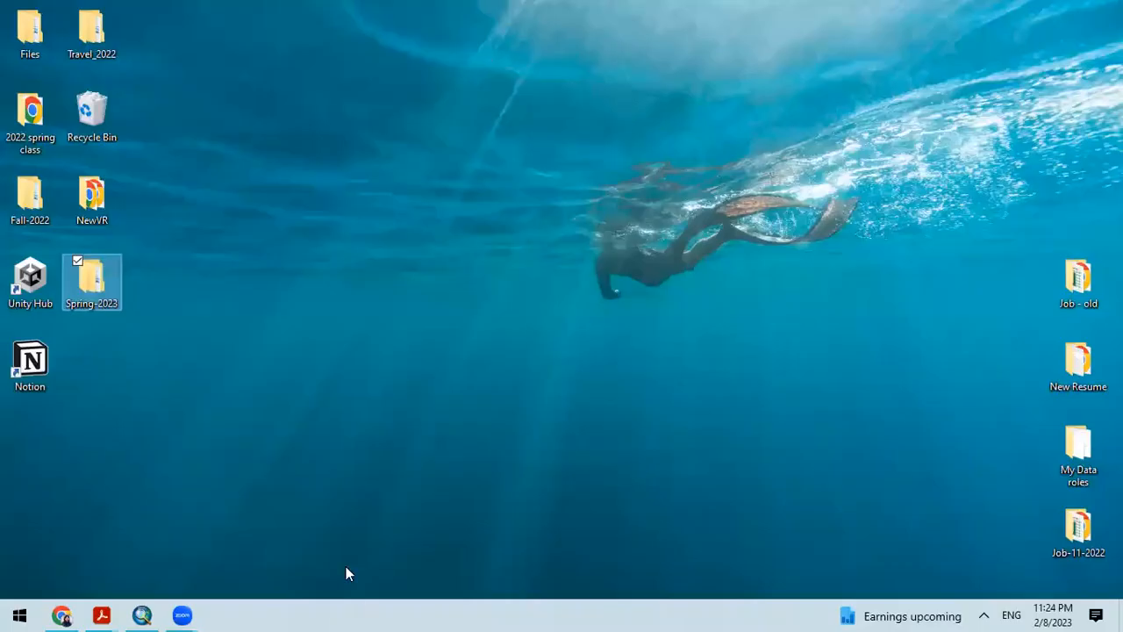
Step: Compare the Dataset Details slide in Chrome with the MahoningCounty.gdb layers in the ArcMap Catalog
{"action": "left_click", "coordinate": [63, 615]}
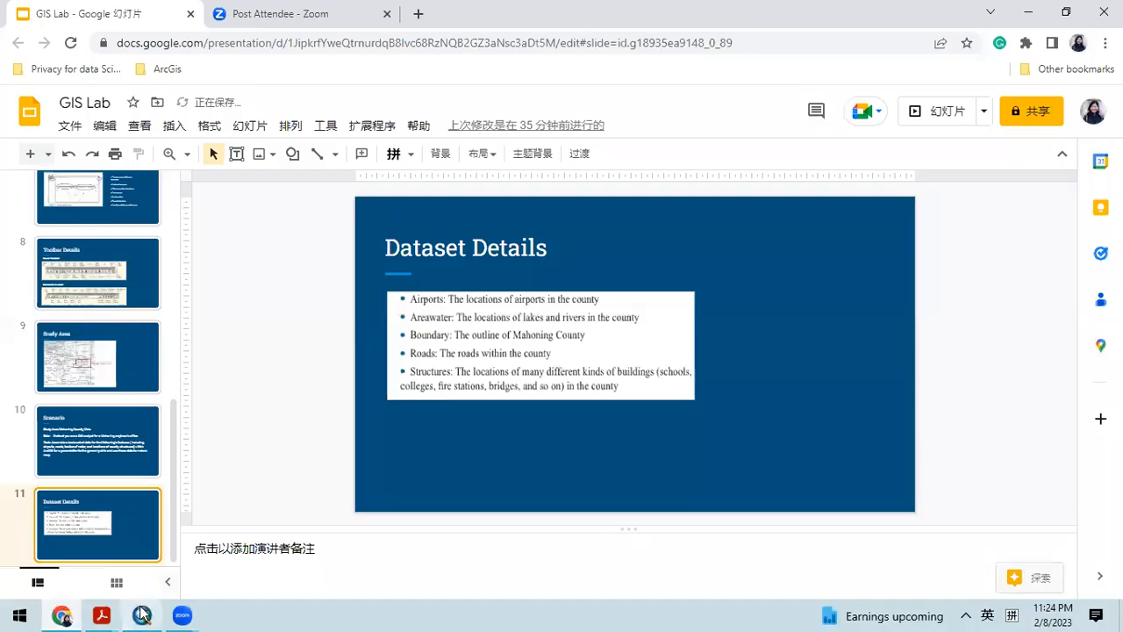
{"action": "left_click", "coordinate": [140, 615]}
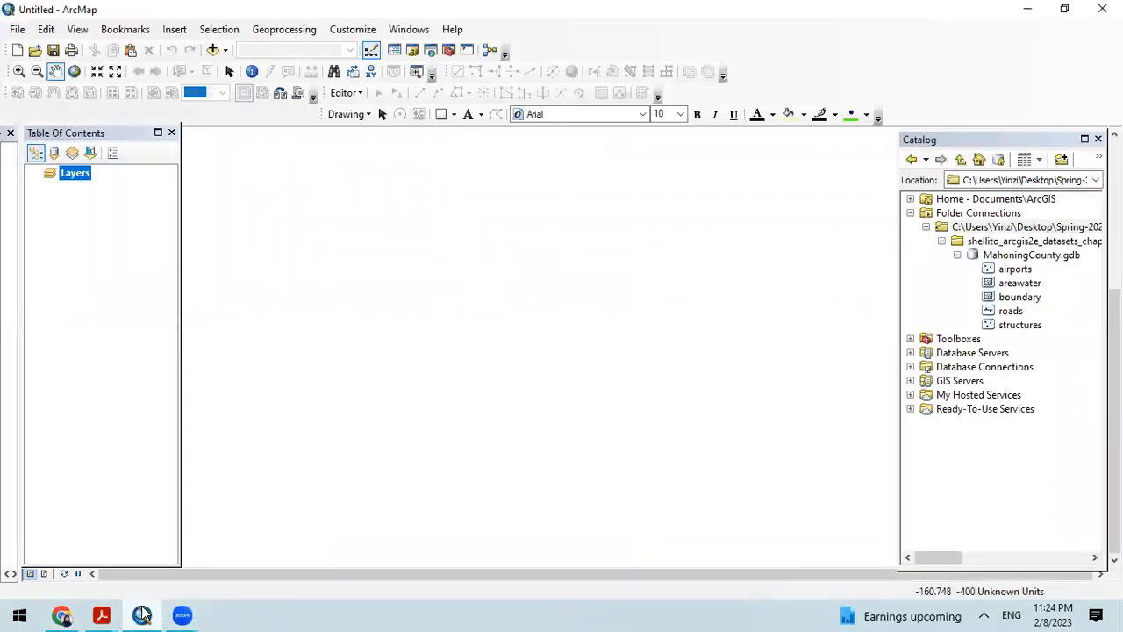
{"action": "left_click", "coordinate": [64, 616]}
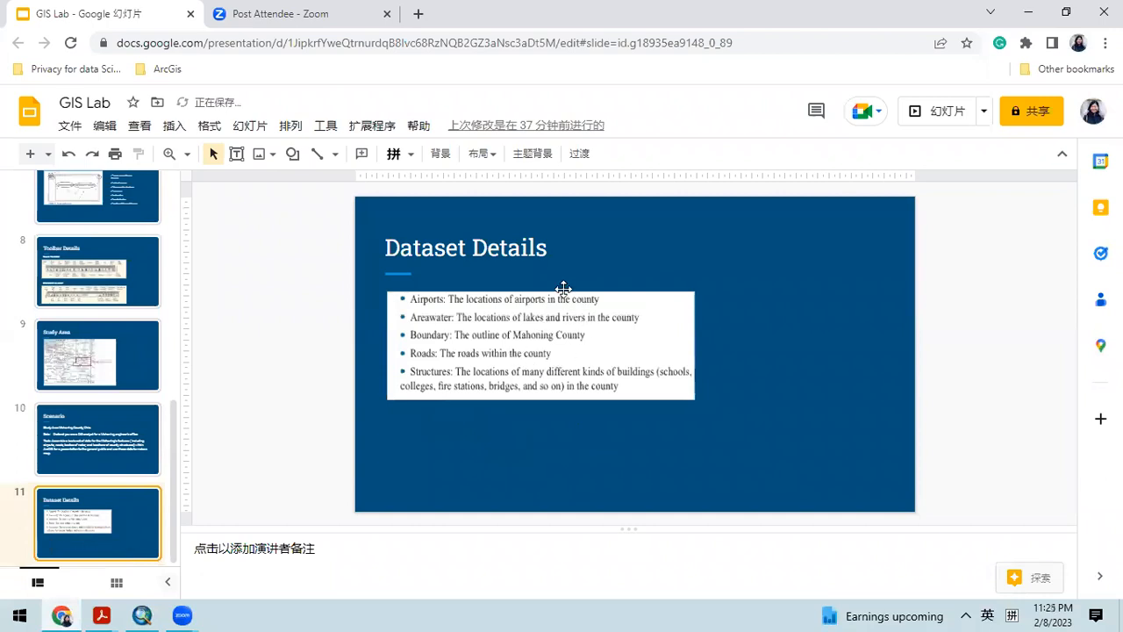
{"action": "left_click", "coordinate": [144, 615]}
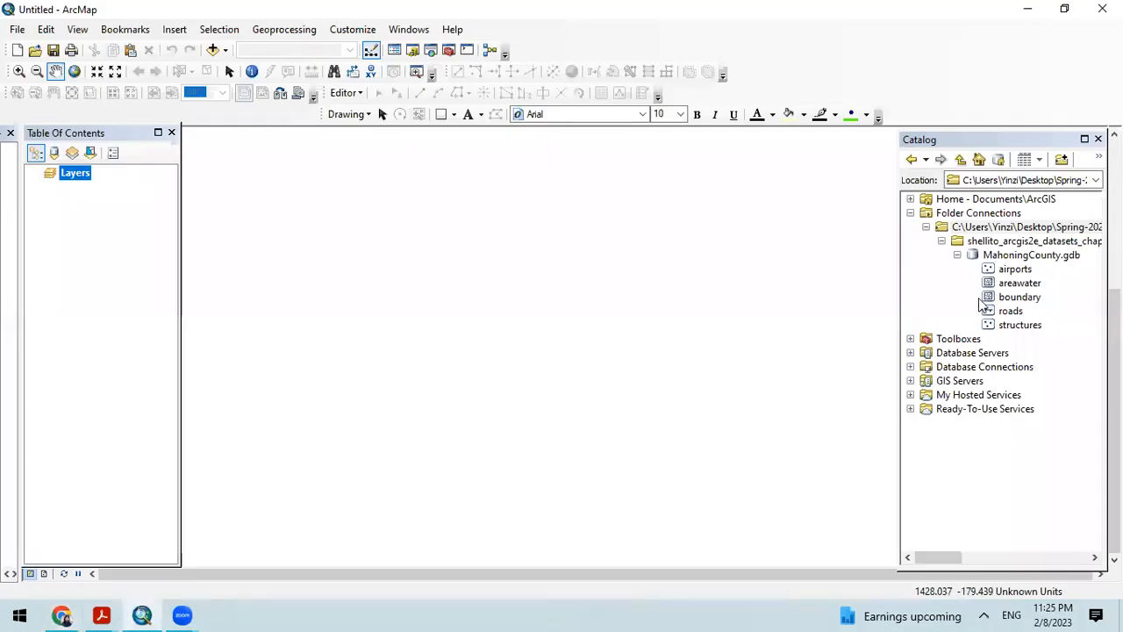
{"action": "left_click", "coordinate": [927, 227]}
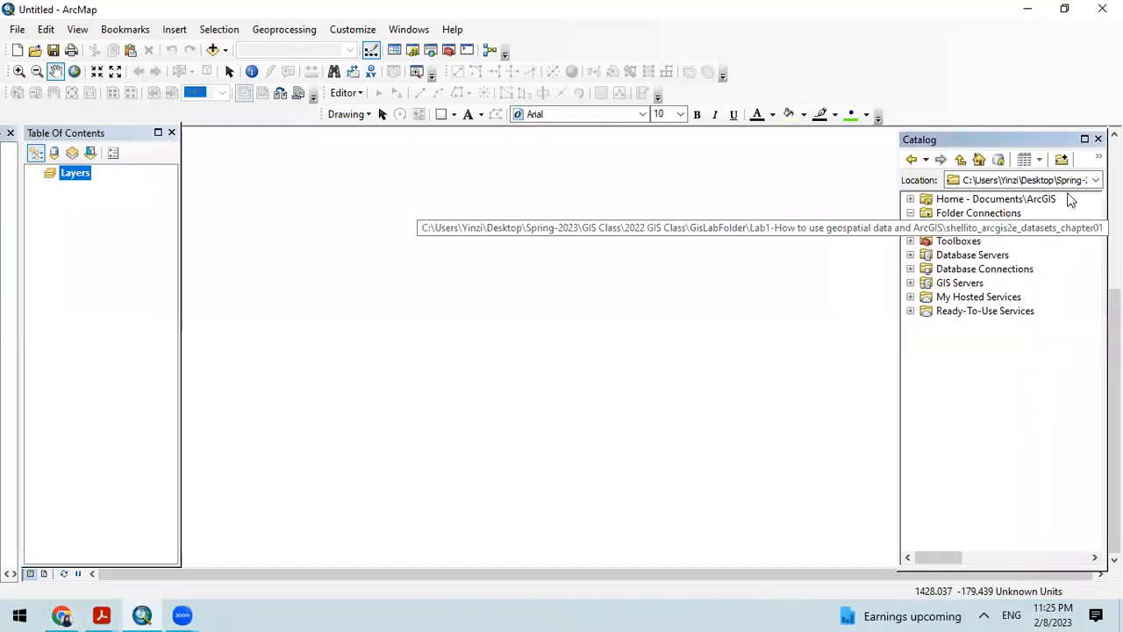
{"action": "left_click", "coordinate": [1062, 158]}
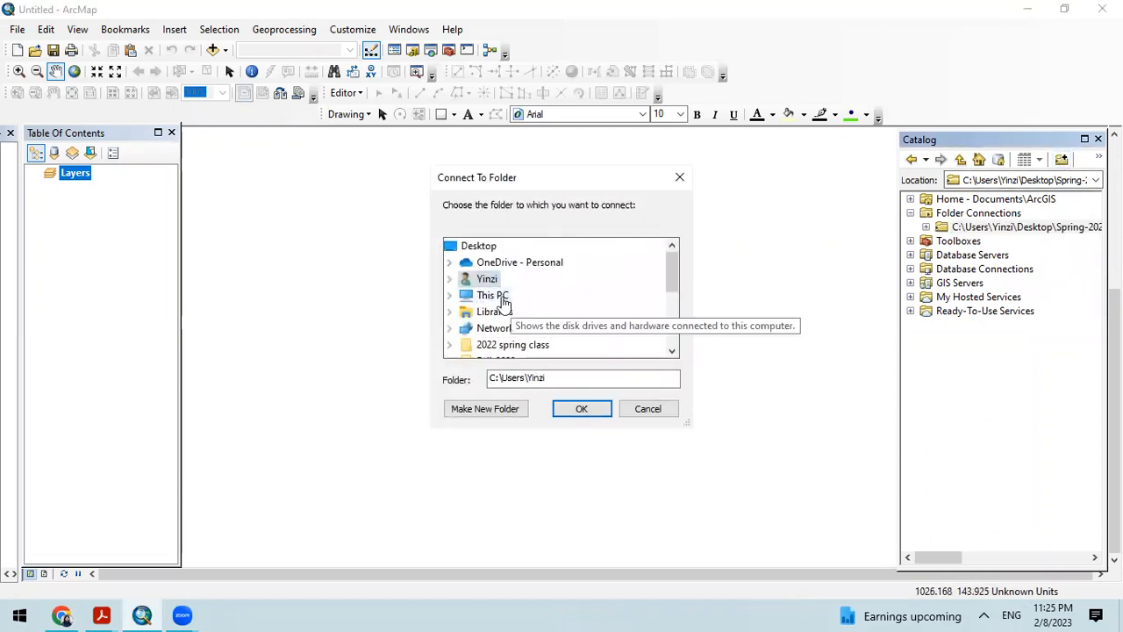
{"action": "left_click", "coordinate": [679, 178]}
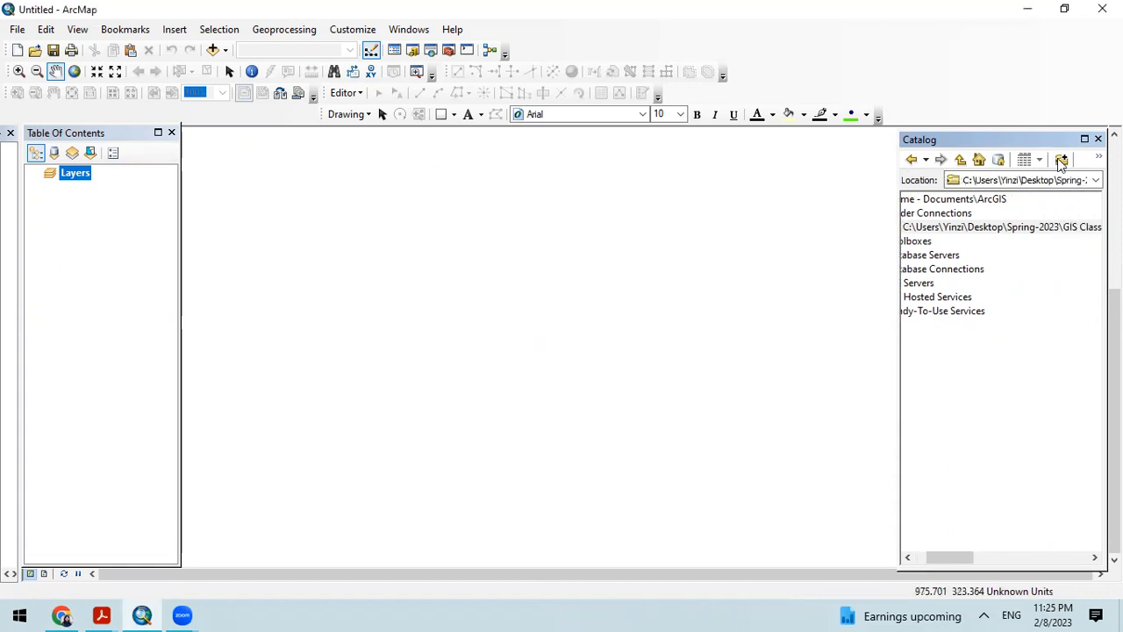
Step: Browse to Lab1's shellito_arcgis2e_datasets_chapter01 folder as a new Catalog folder connection and cancel without connecting
{"action": "left_click", "coordinate": [1063, 160]}
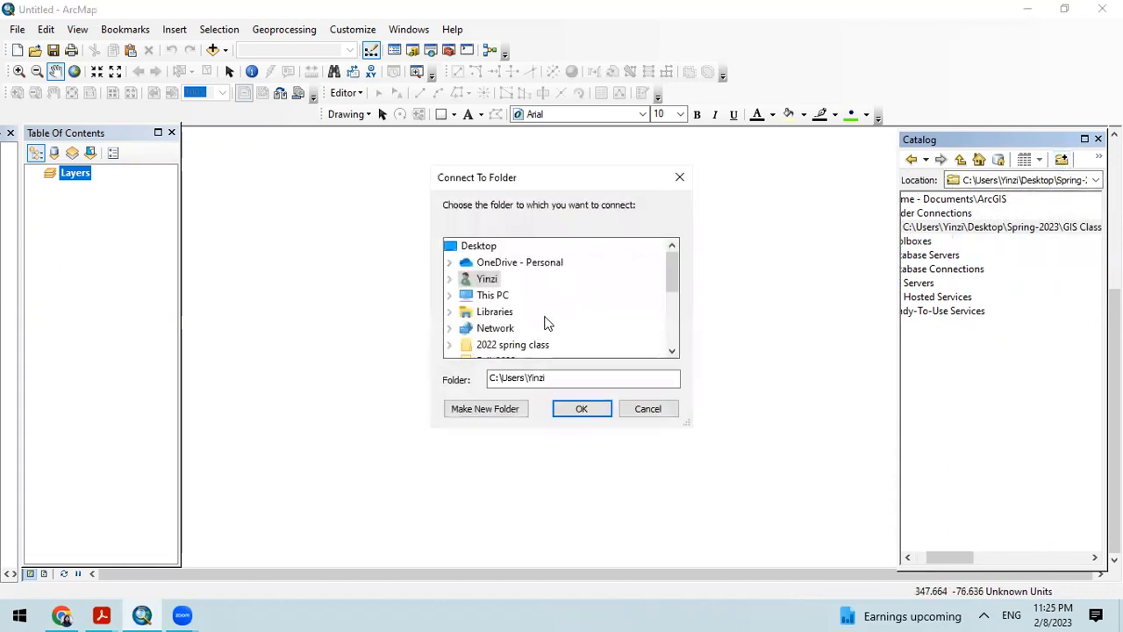
{"action": "double_click", "coordinate": [490, 301]}
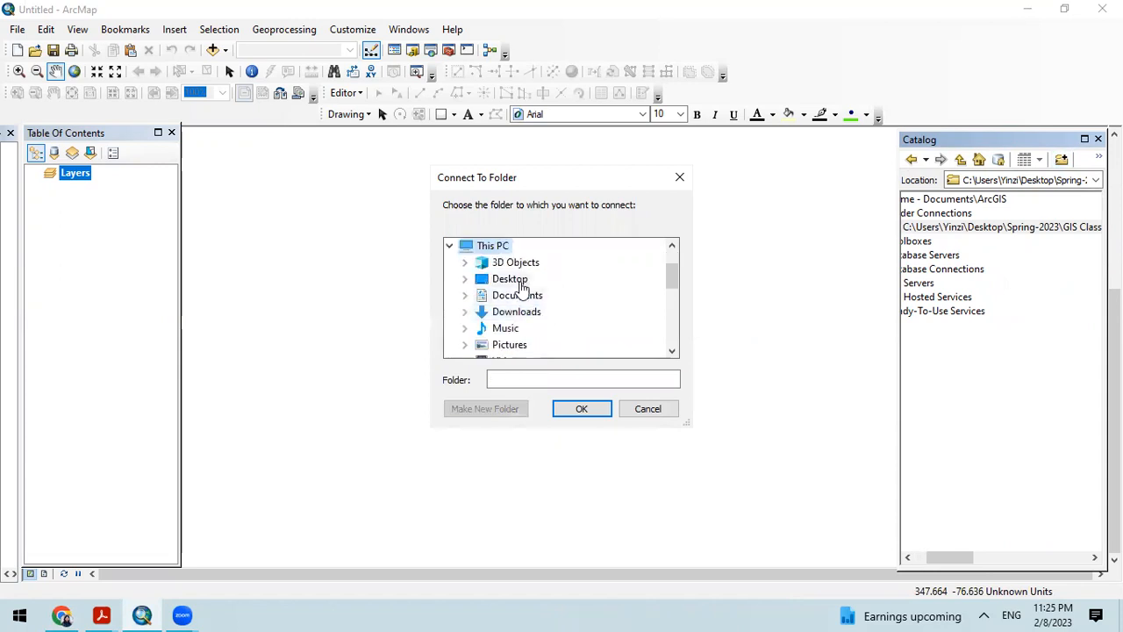
{"action": "double_click", "coordinate": [520, 281]}
{"action": "scroll", "coordinate": [570, 329], "scroll_direction": "down", "scroll_amount": 2}
{"action": "double_click", "coordinate": [535, 295]}
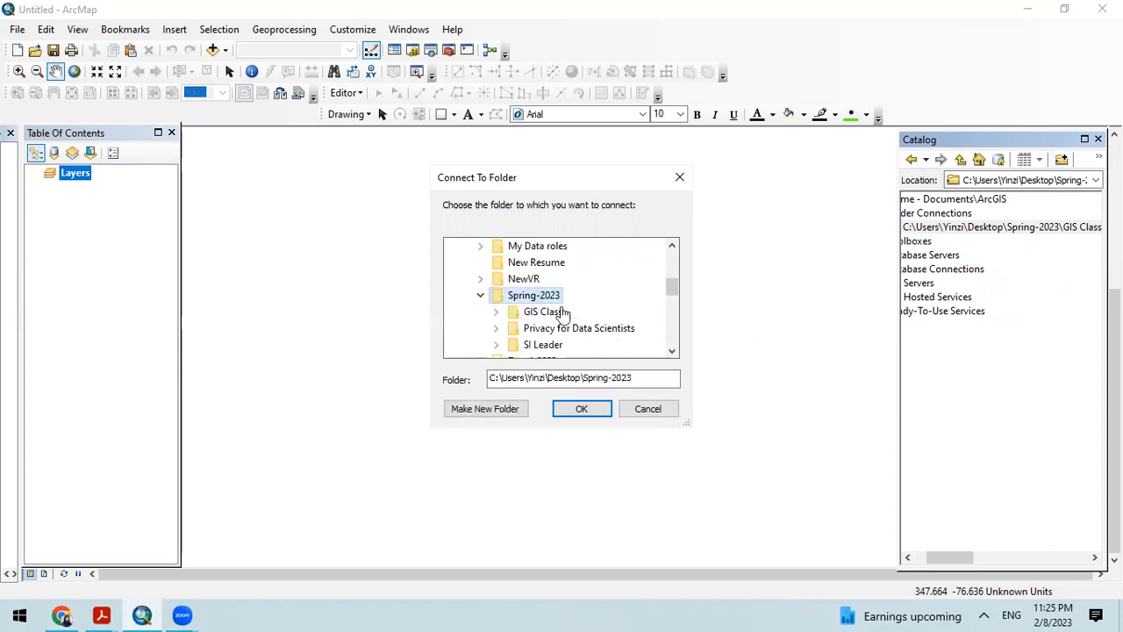
{"action": "scroll", "coordinate": [564, 324], "scroll_direction": "down", "scroll_amount": 1}
{"action": "double_click", "coordinate": [542, 262]}
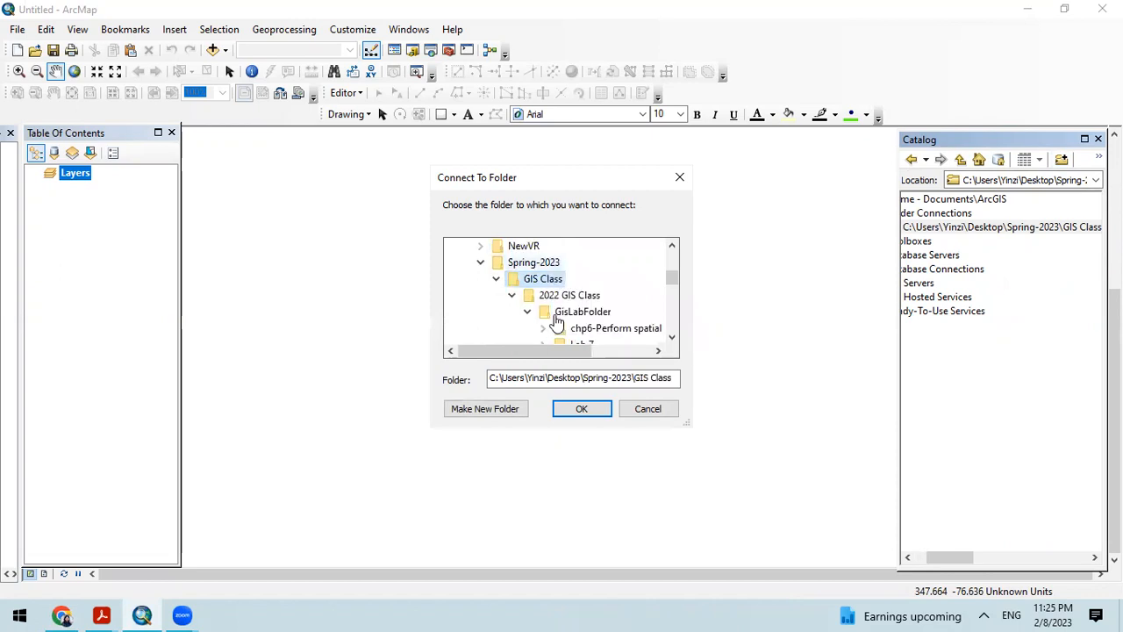
{"action": "scroll", "coordinate": [604, 314], "scroll_direction": "down", "scroll_amount": 3}
{"action": "scroll", "coordinate": [605, 313], "scroll_direction": "up", "scroll_amount": 1}
{"action": "double_click", "coordinate": [590, 250]}
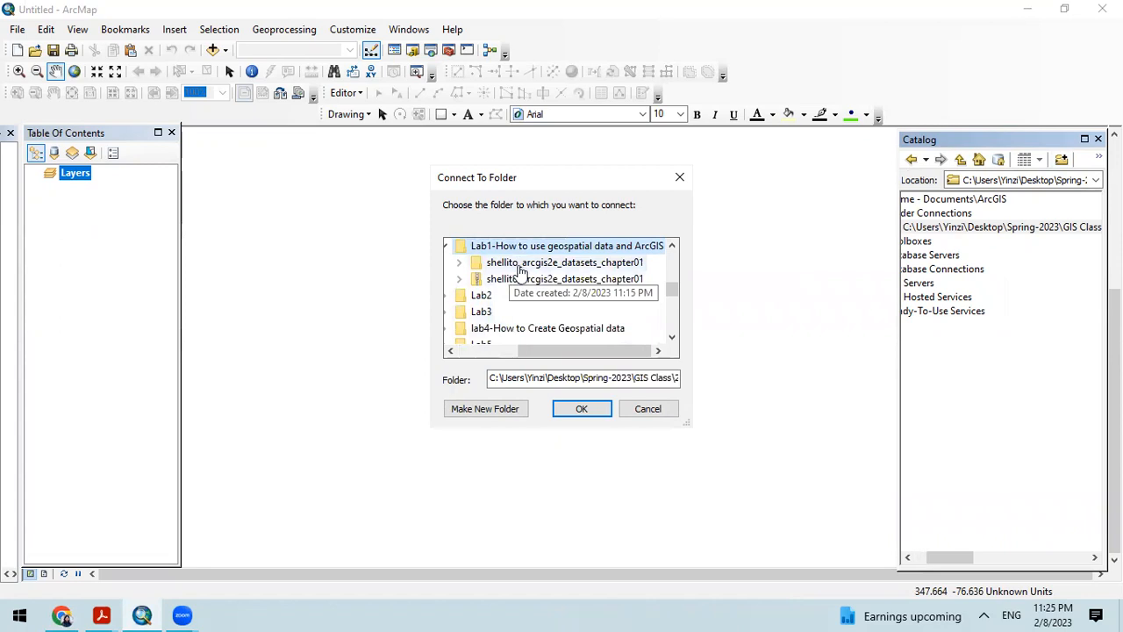
{"action": "double_click", "coordinate": [604, 268]}
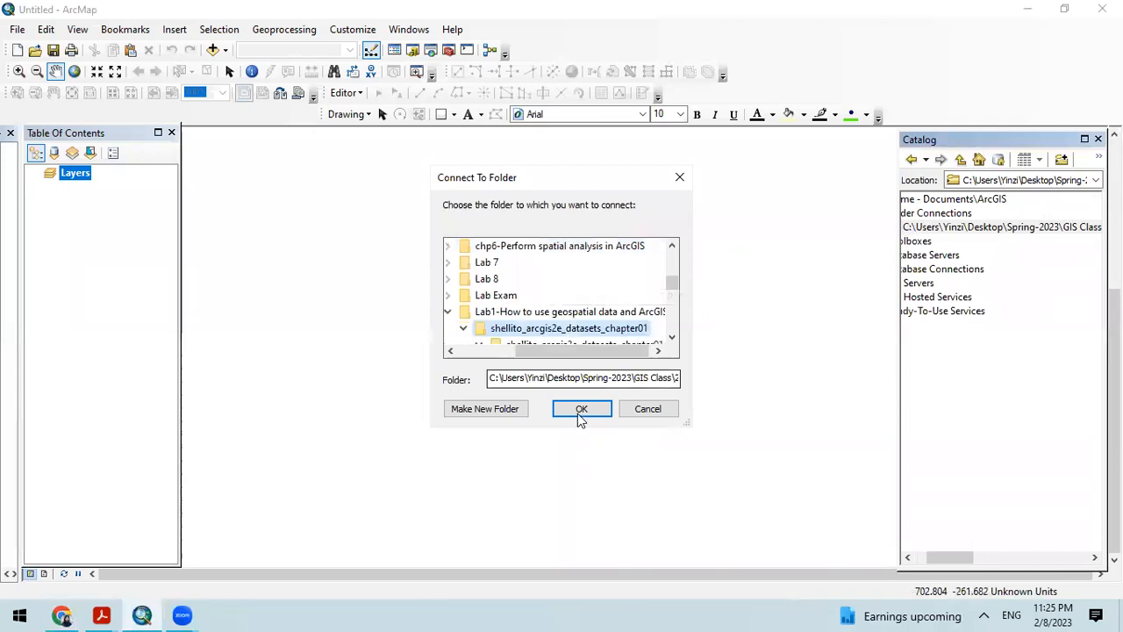
{"action": "left_click", "coordinate": [681, 179]}
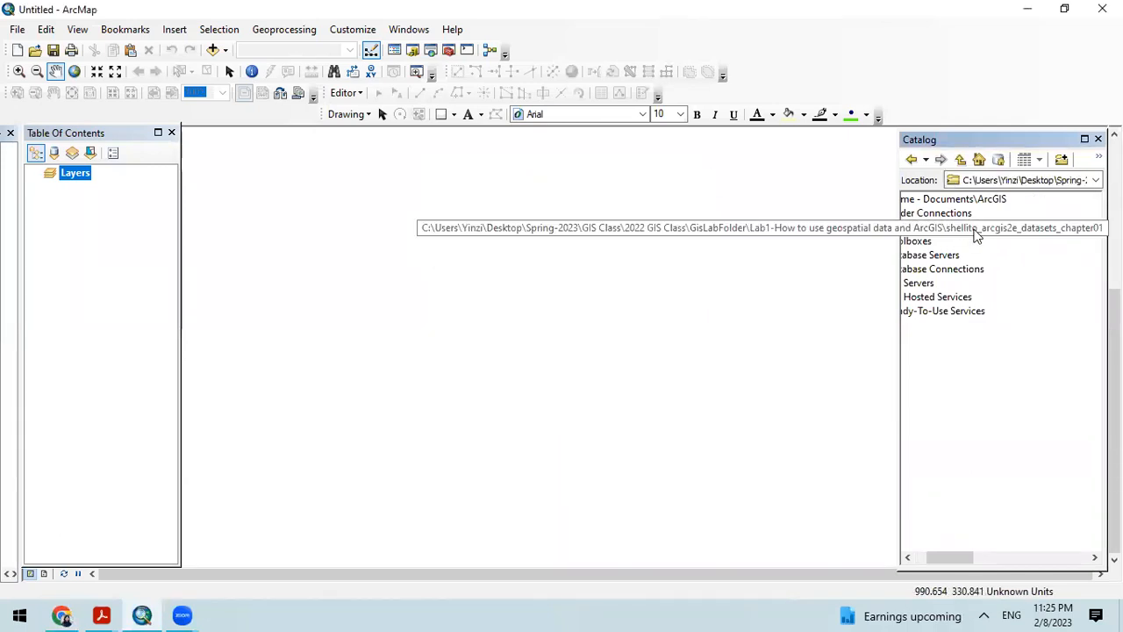
Step: Expand the connected chapter01 folder in the Catalog down to the feature classes in MahoningCounty.gdb
{"action": "left_click_drag", "start_coordinate": [948, 559], "coordinate": [926, 557]}
{"action": "double_click", "coordinate": [941, 227]}
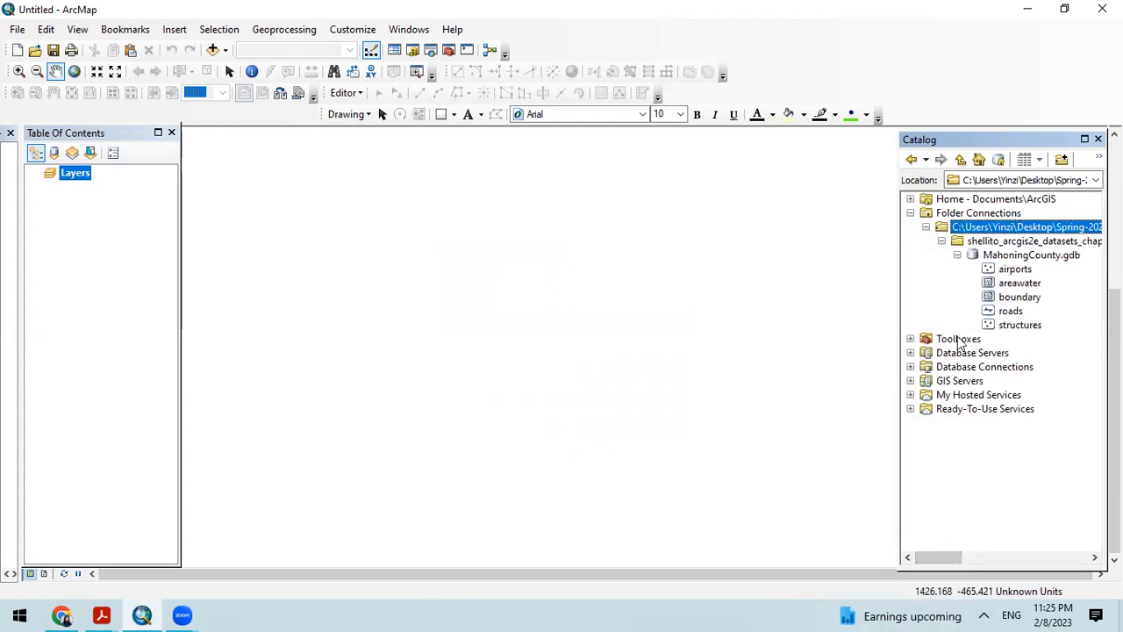
{"action": "left_click", "coordinate": [957, 254]}
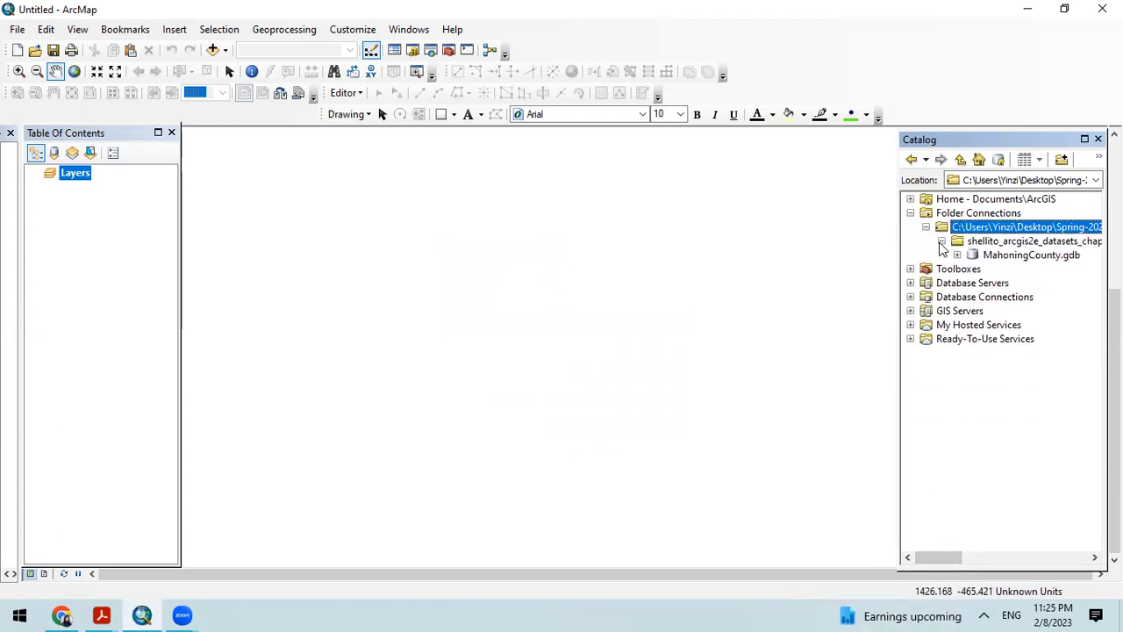
{"action": "left_click", "coordinate": [941, 241]}
{"action": "left_click", "coordinate": [943, 242]}
{"action": "left_click", "coordinate": [957, 255]}
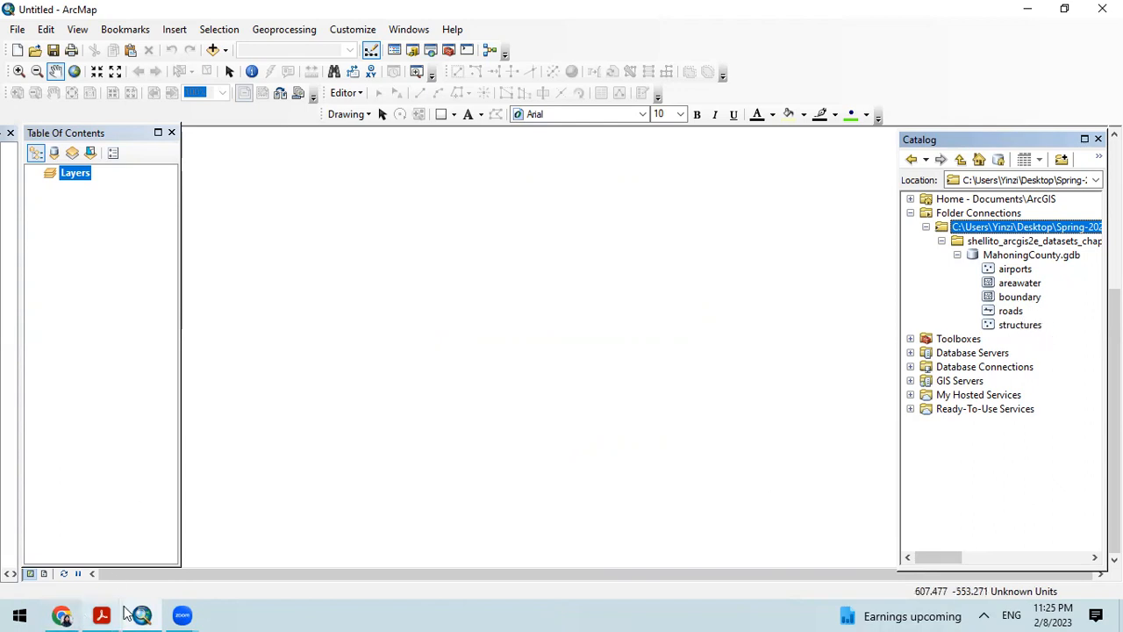
Step: Switch to Chrome to review the Dataset Details slide and return to ArcMap
{"action": "left_click", "coordinate": [62, 614]}
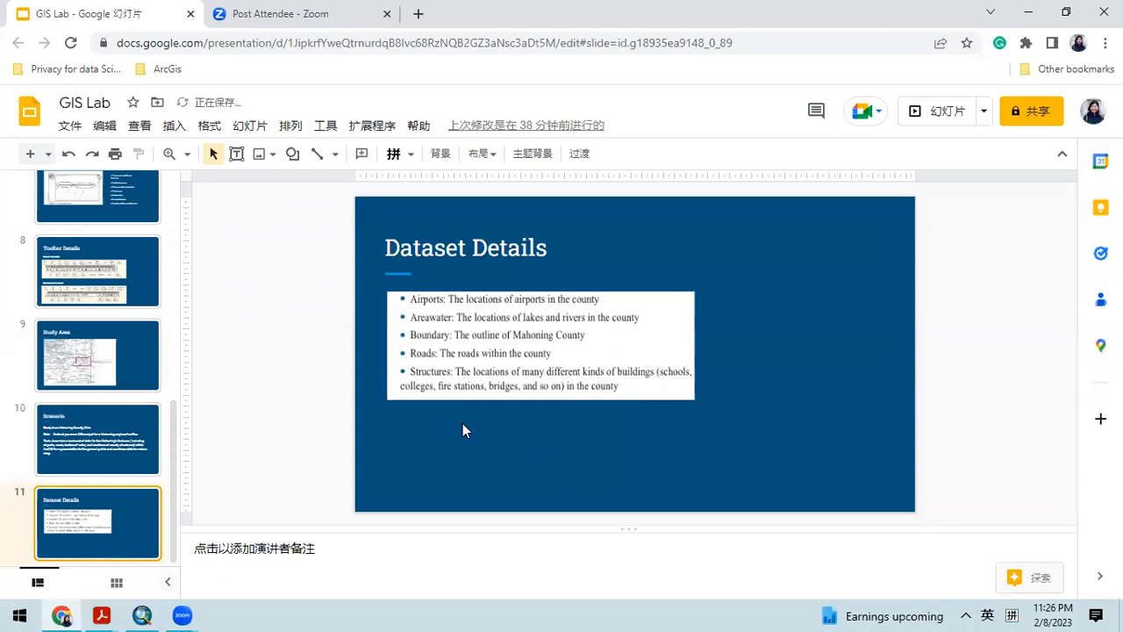
{"action": "left_click", "coordinate": [101, 614]}
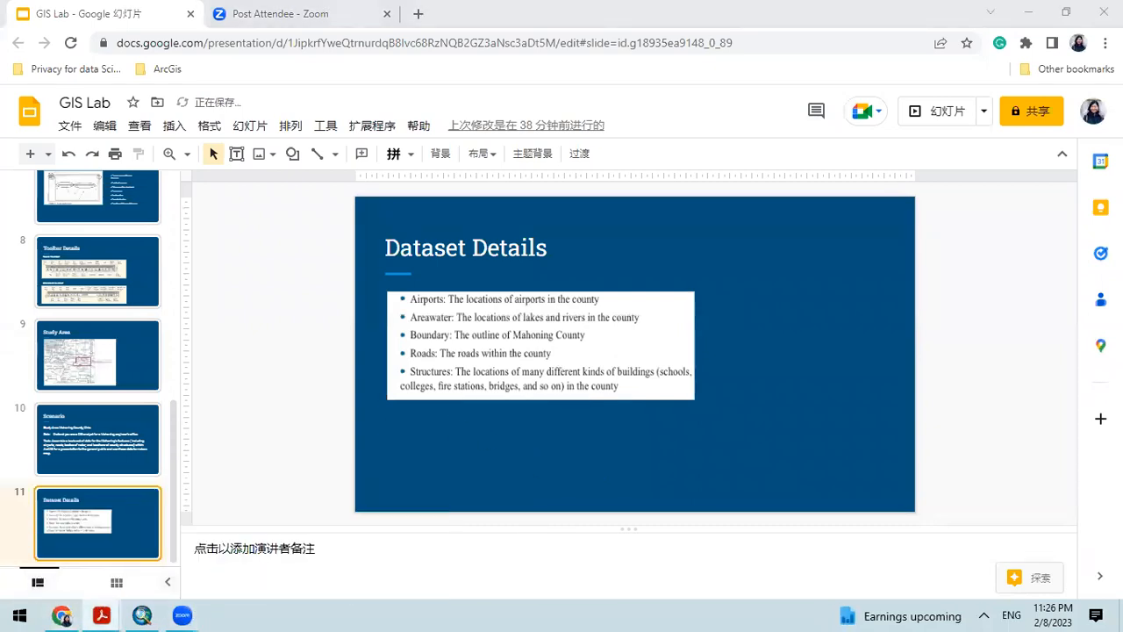
{"action": "left_click", "coordinate": [141, 615]}
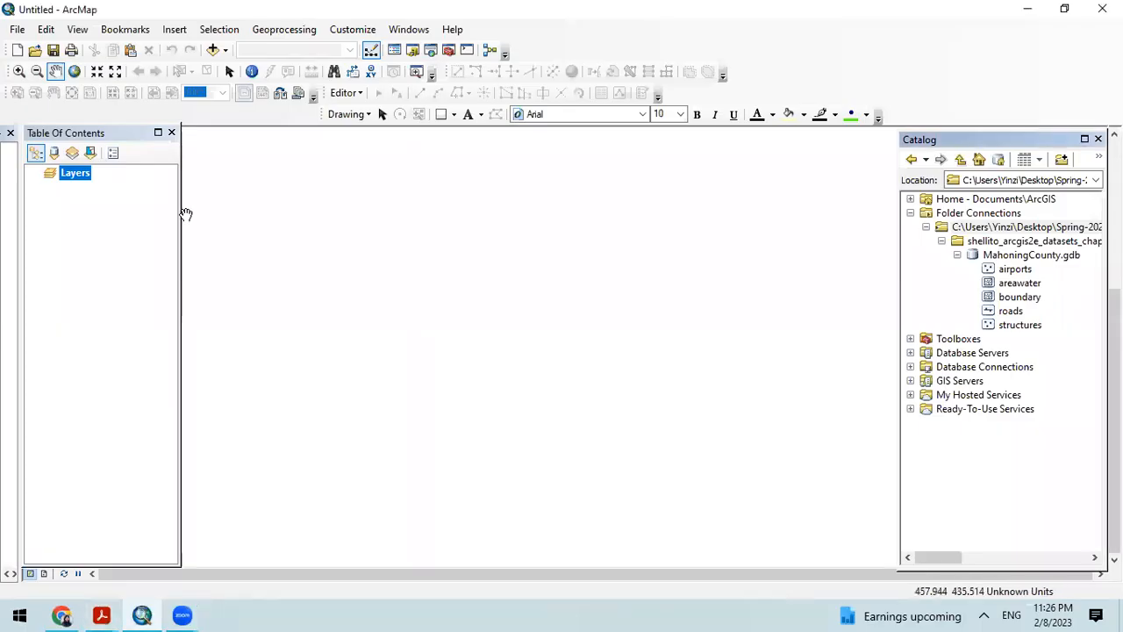
{"action": "right_click", "coordinate": [16, 614]}
{"action": "left_click", "coordinate": [76, 515]}
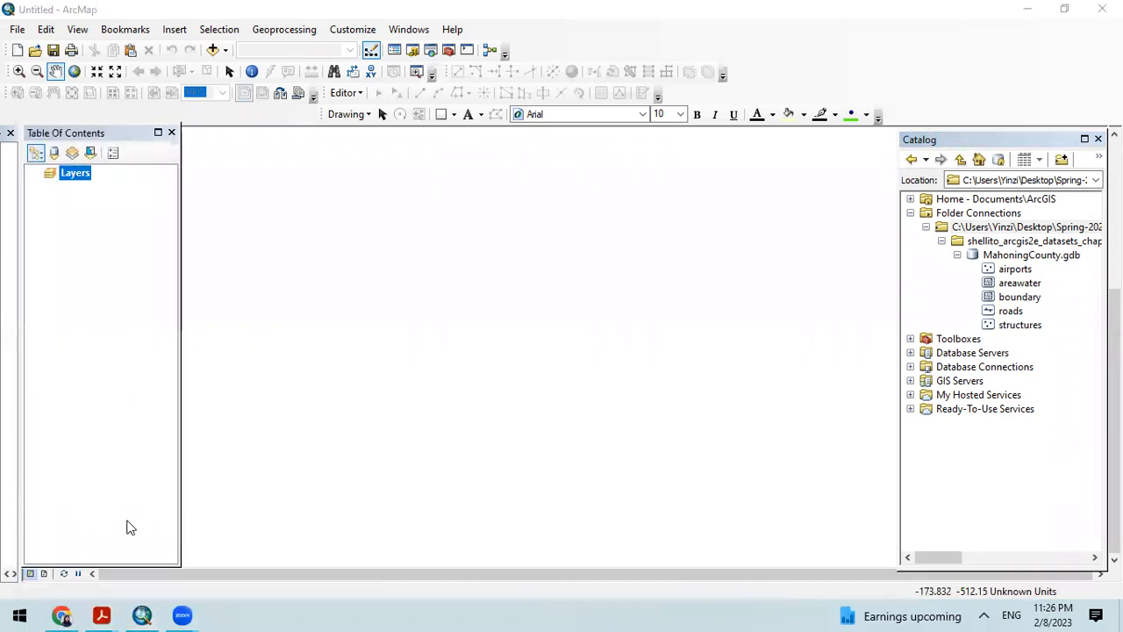
{"action": "type", "text": "Arcm"}
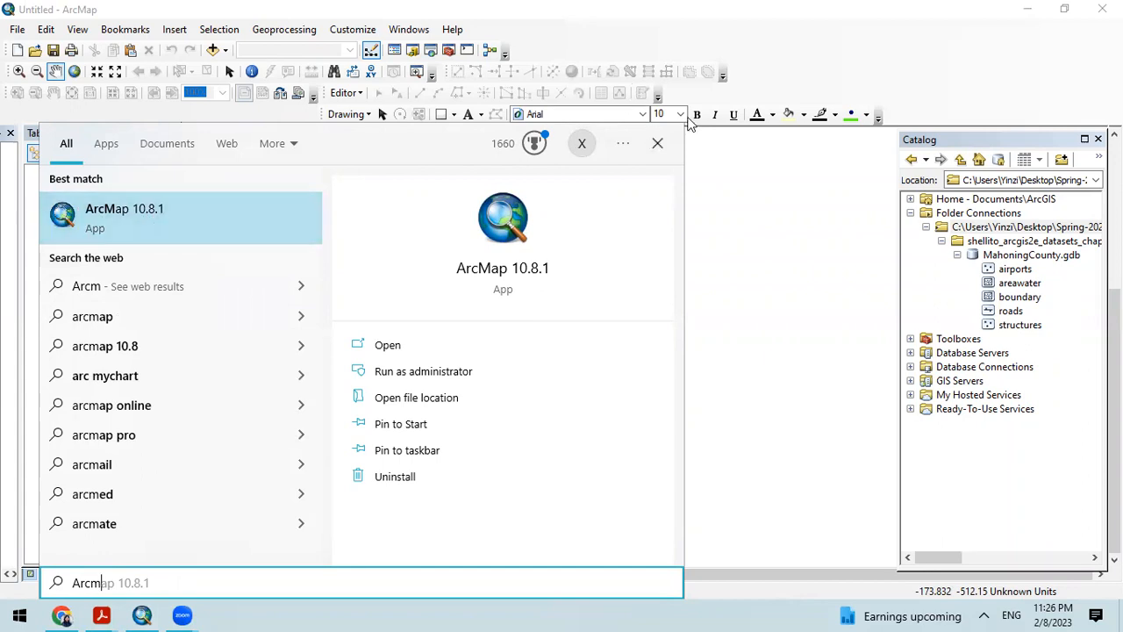
{"action": "left_click", "coordinate": [659, 146]}
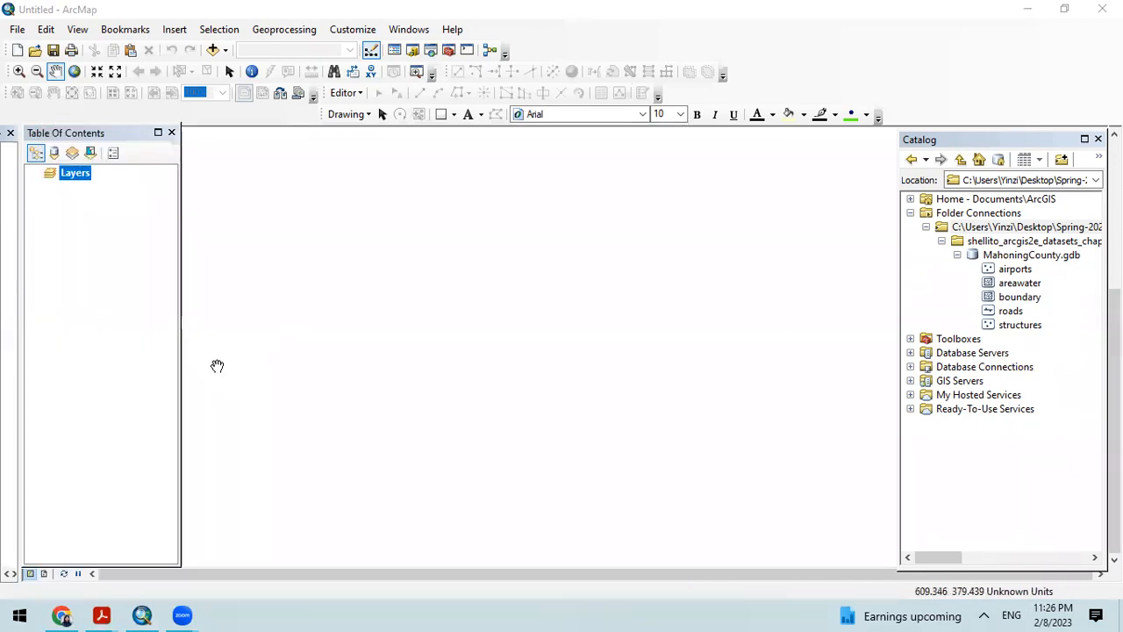
{"action": "left_click", "coordinate": [911, 212]}
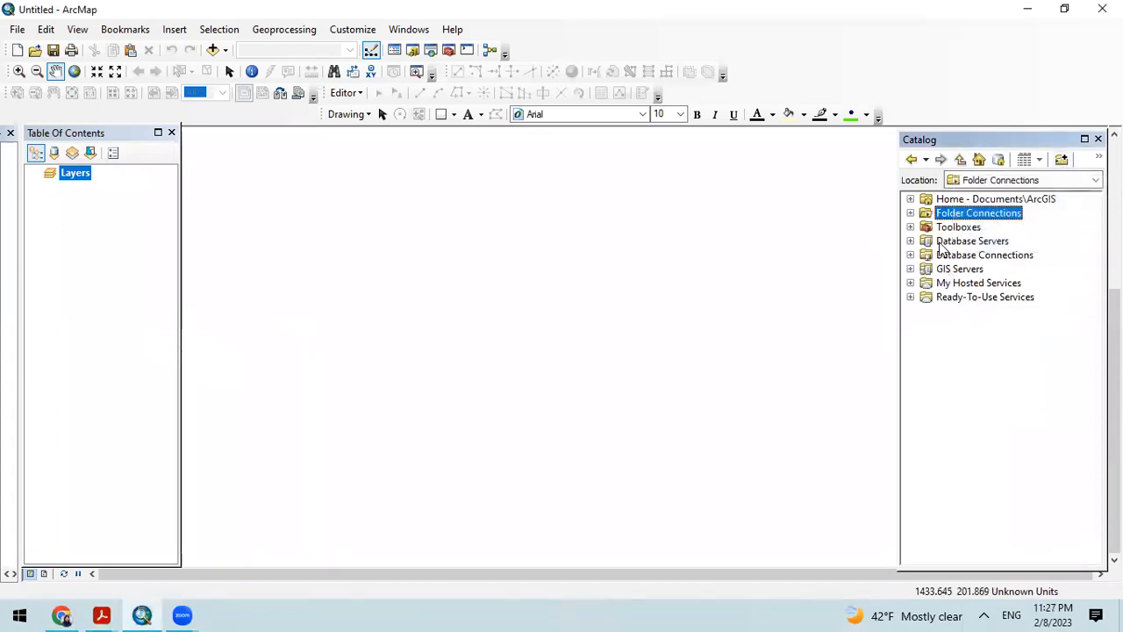
{"action": "left_click", "coordinate": [910, 214]}
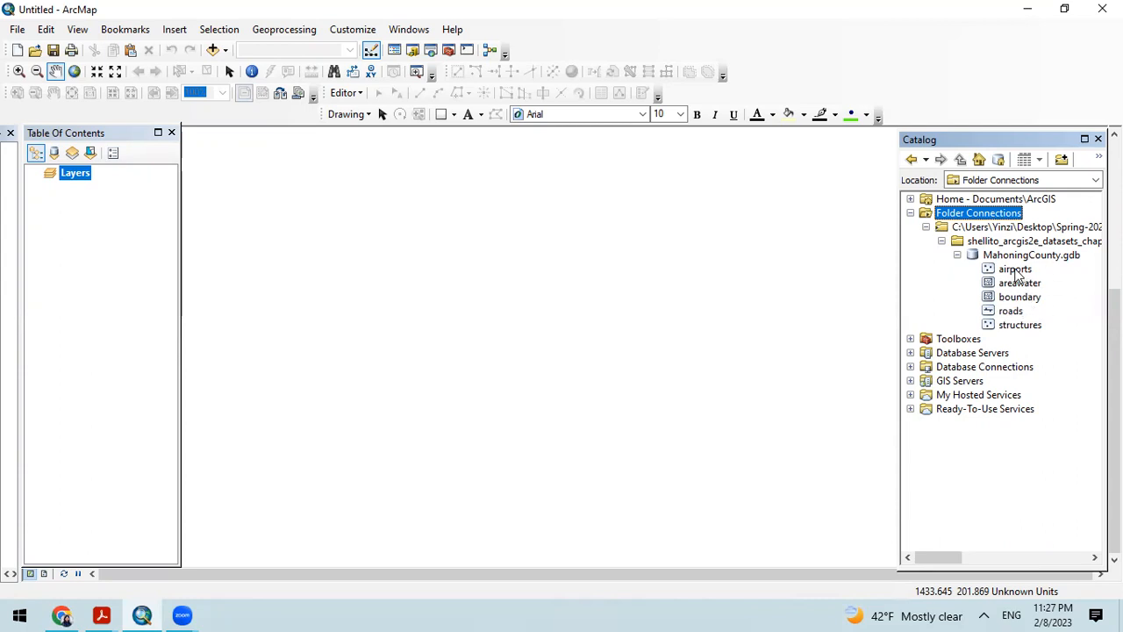
Step: Open the item description of the airports feature class in MahoningCounty.gdb and preview its geography
{"action": "left_click", "coordinate": [1014, 270]}
{"action": "right_click", "coordinate": [1015, 270]}
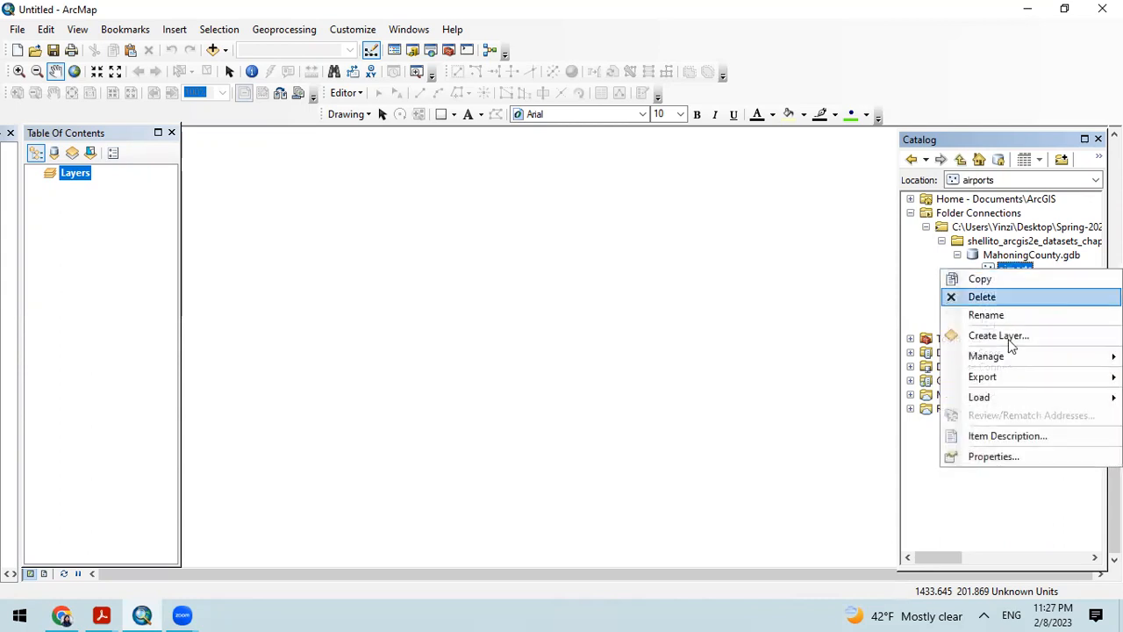
{"action": "left_click", "coordinate": [1007, 436]}
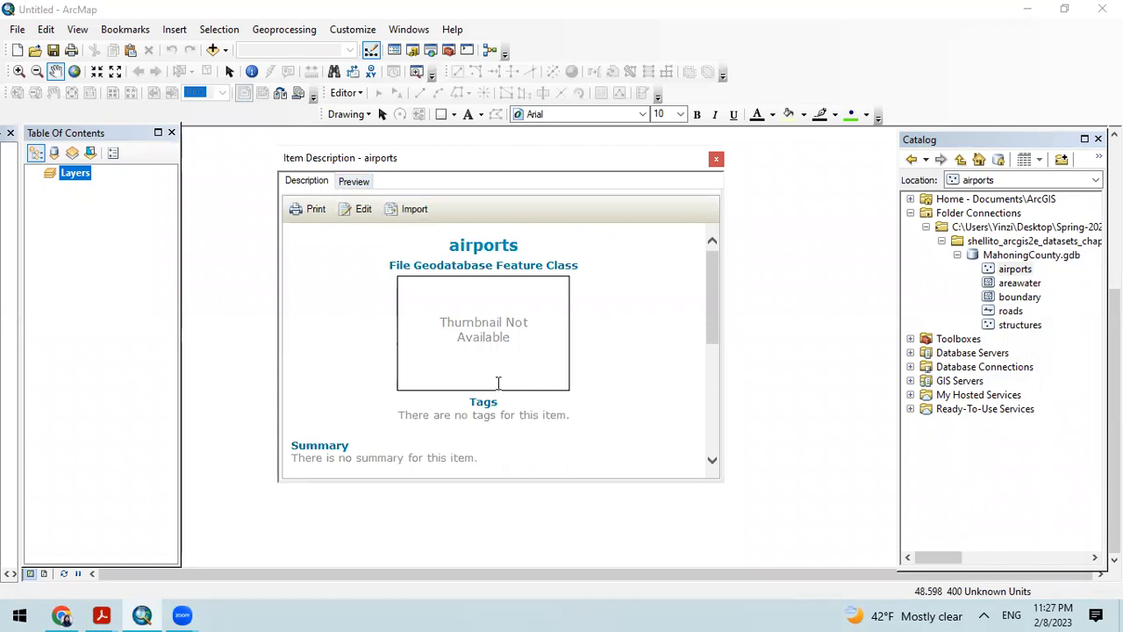
{"action": "left_click", "coordinate": [354, 181]}
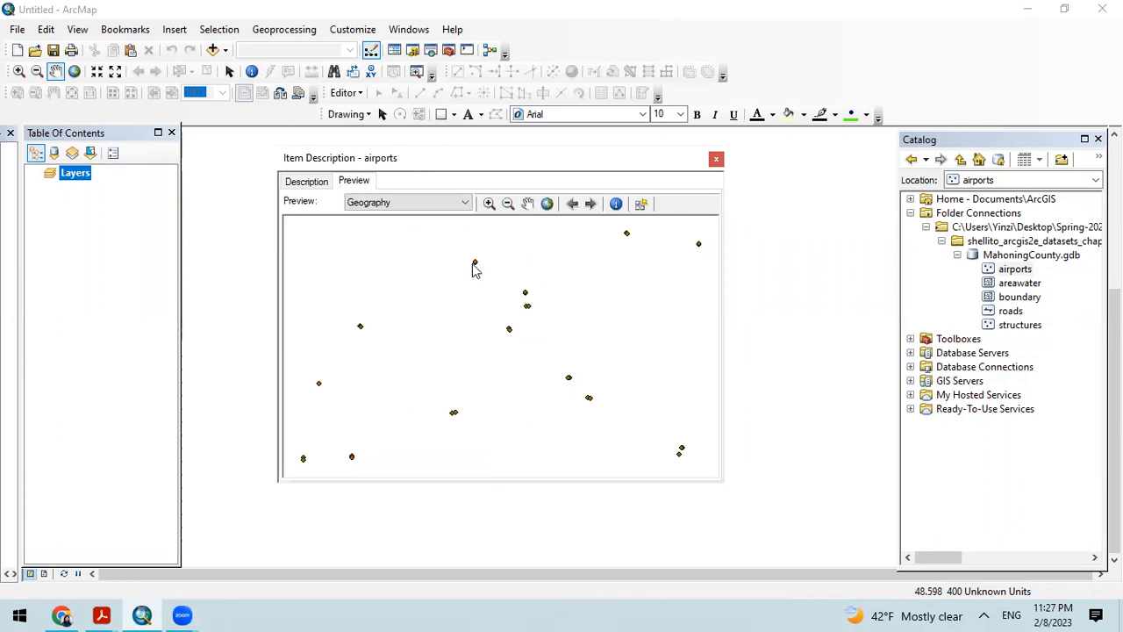
Step: Try zooming in, zooming out and panning on the airports geography preview
{"action": "left_click", "coordinate": [489, 205]}
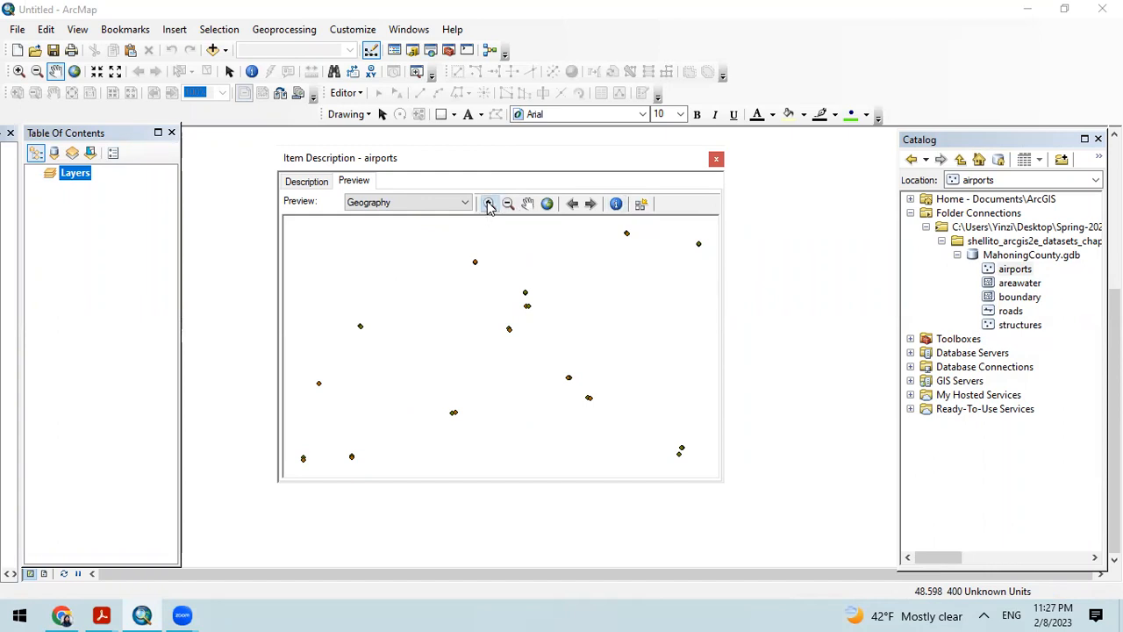
{"action": "left_click_drag", "start_coordinate": [457, 254], "coordinate": [532, 330]}
{"action": "left_click", "coordinate": [507, 204]}
{"action": "left_click_drag", "start_coordinate": [444, 291], "coordinate": [539, 362]}
{"action": "left_click_drag", "start_coordinate": [450, 314], "coordinate": [603, 377]}
{"action": "left_click", "coordinate": [528, 203]}
{"action": "left_click_drag", "start_coordinate": [526, 291], "coordinate": [503, 273]}
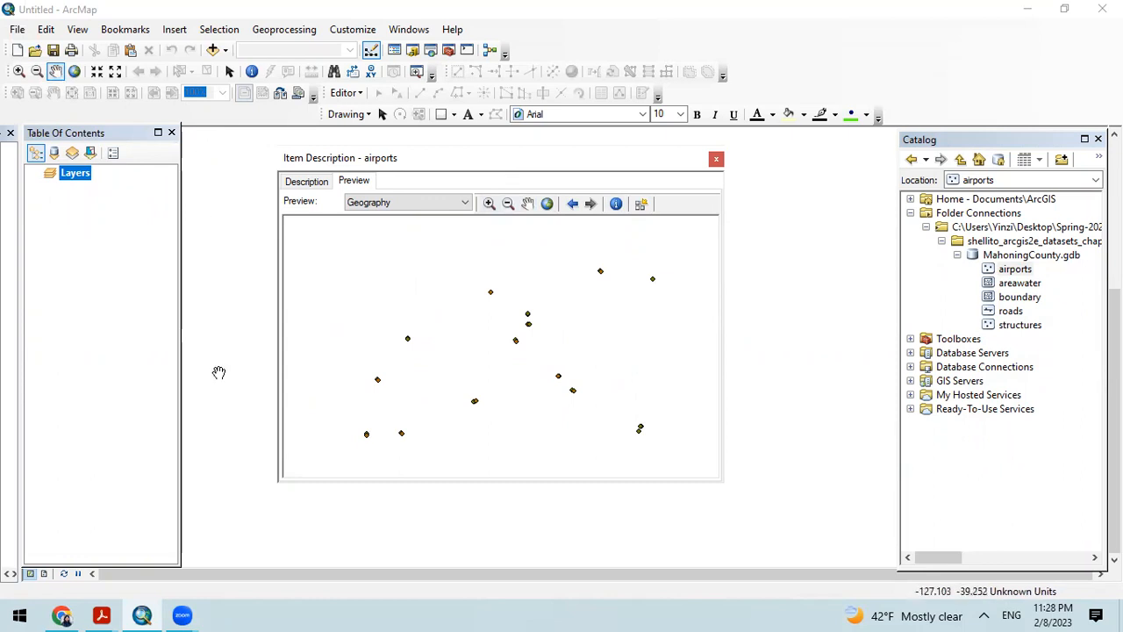
Step: Show the airports preview at full extent, and go back to the previous extent and forward again
{"action": "left_click", "coordinate": [546, 204]}
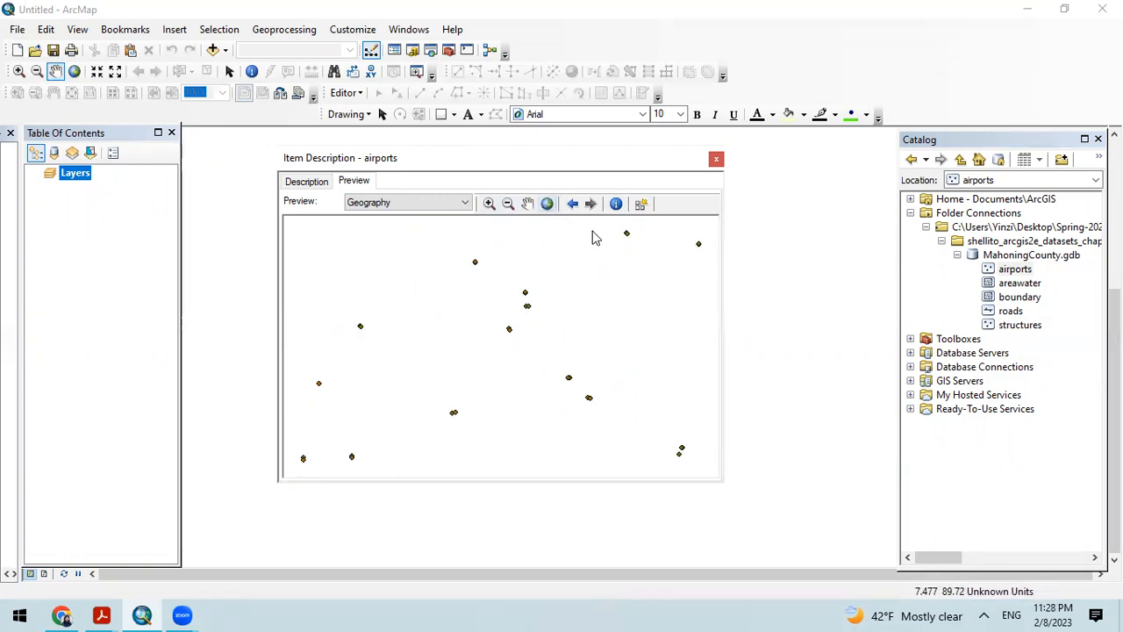
{"action": "left_click", "coordinate": [572, 204]}
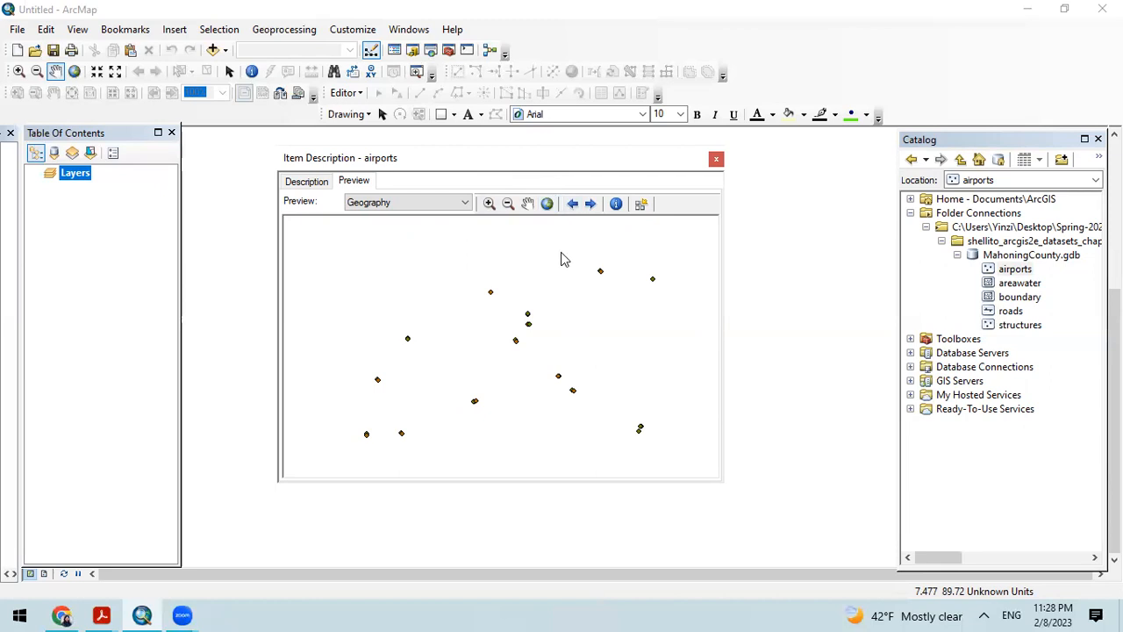
{"action": "left_click", "coordinate": [591, 204]}
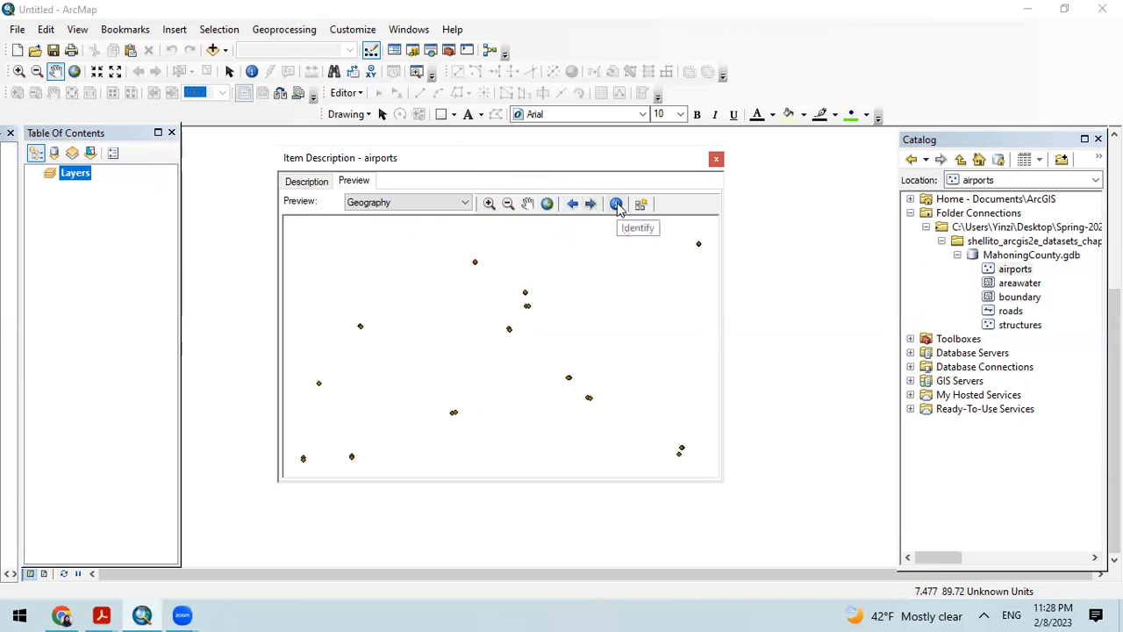
Step: Identify the northernmost airport point, read through its attributes, and close the results and the airports item description
{"action": "left_click", "coordinate": [617, 204]}
{"action": "left_click", "coordinate": [627, 236]}
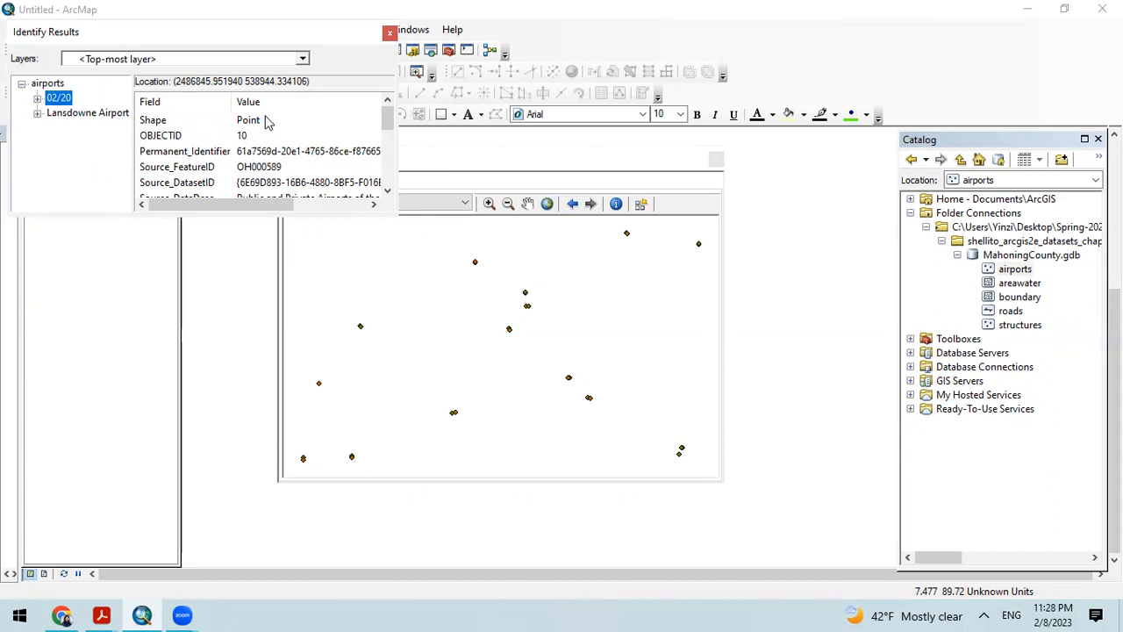
{"action": "left_click_drag", "start_coordinate": [389, 120], "coordinate": [376, 174]}
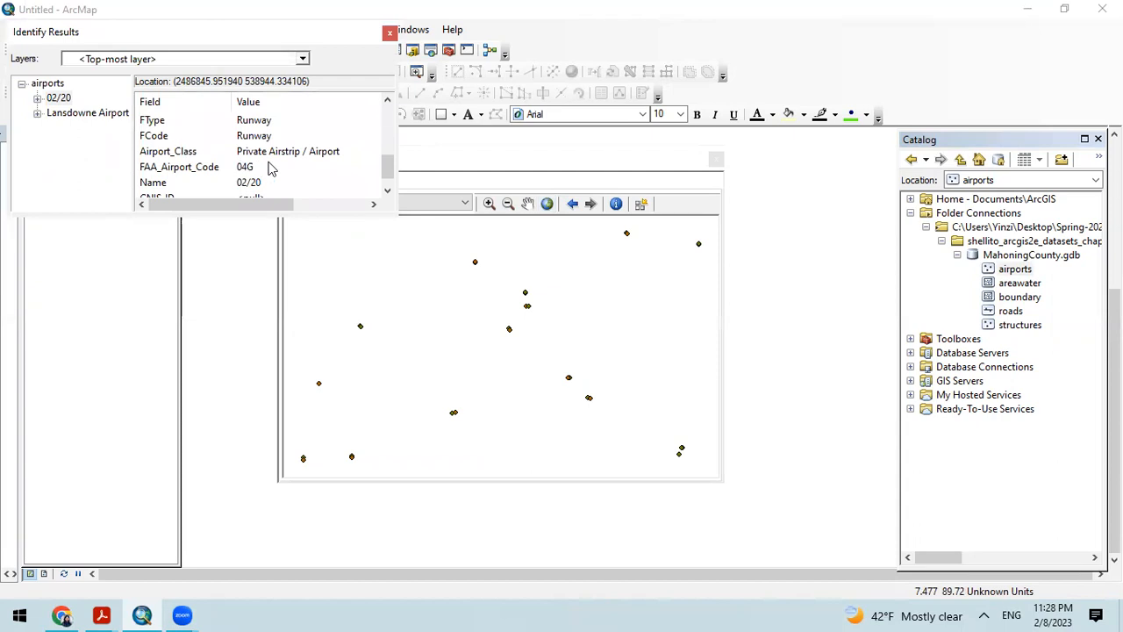
{"action": "left_click", "coordinate": [389, 32]}
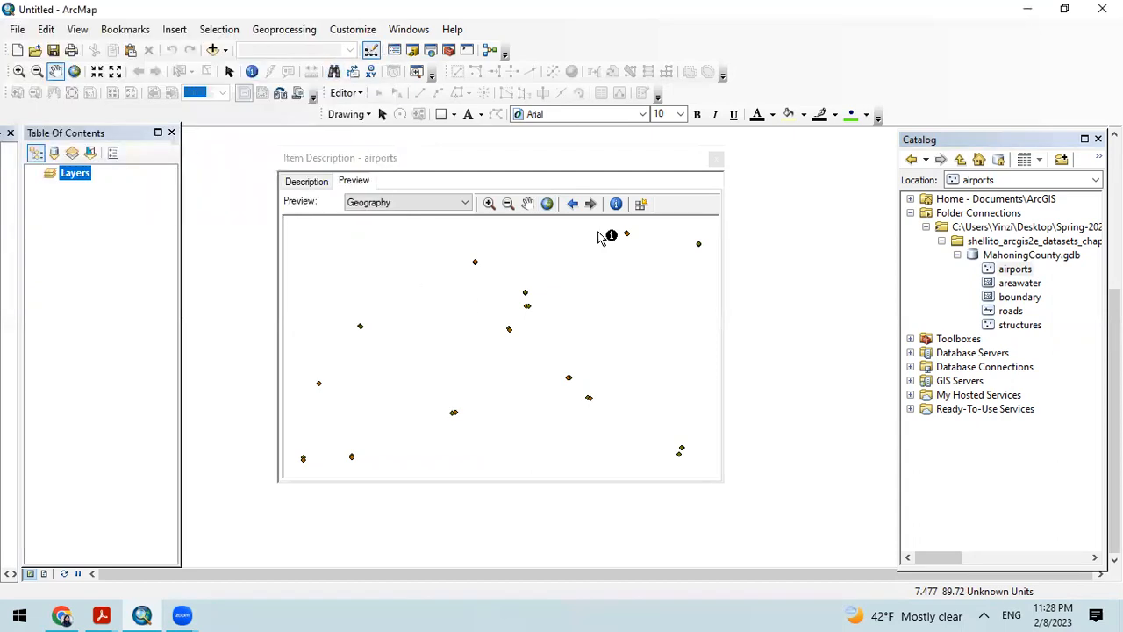
{"action": "left_click", "coordinate": [717, 158]}
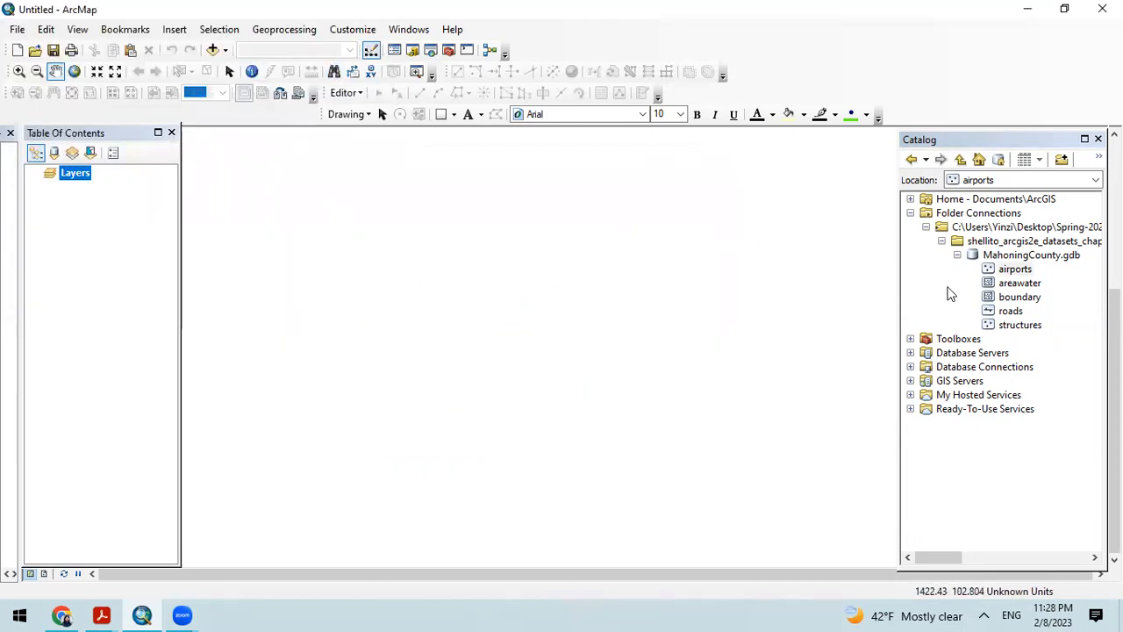
Step: Open the item description of the areawater feature class and preview its geography
{"action": "left_click", "coordinate": [1025, 284]}
{"action": "right_click", "coordinate": [1027, 288]}
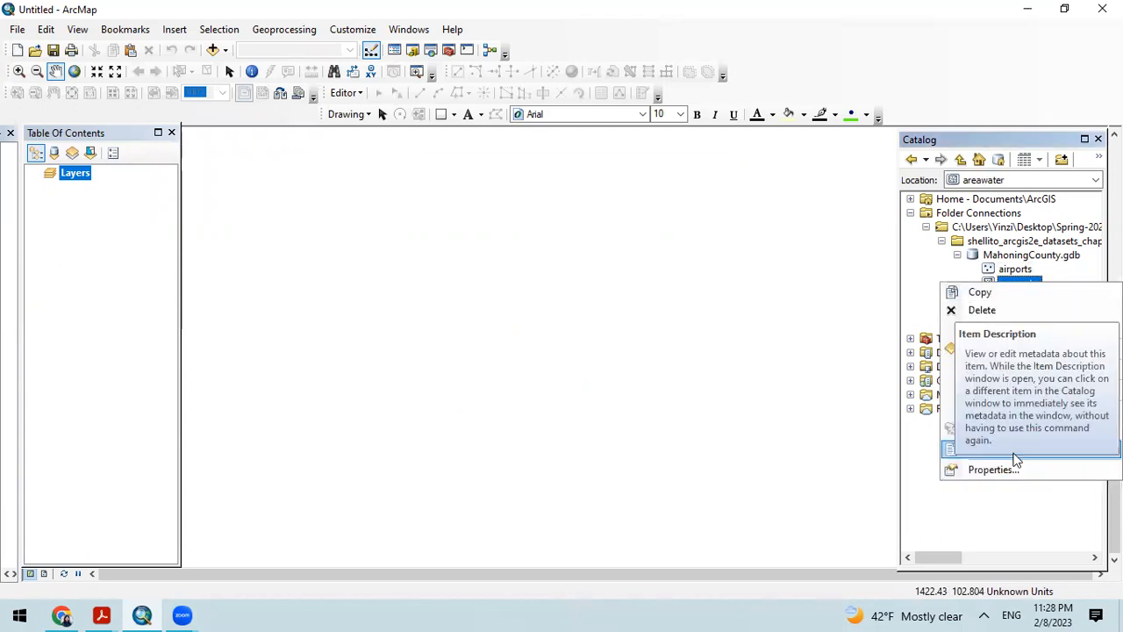
{"action": "left_click", "coordinate": [1013, 449]}
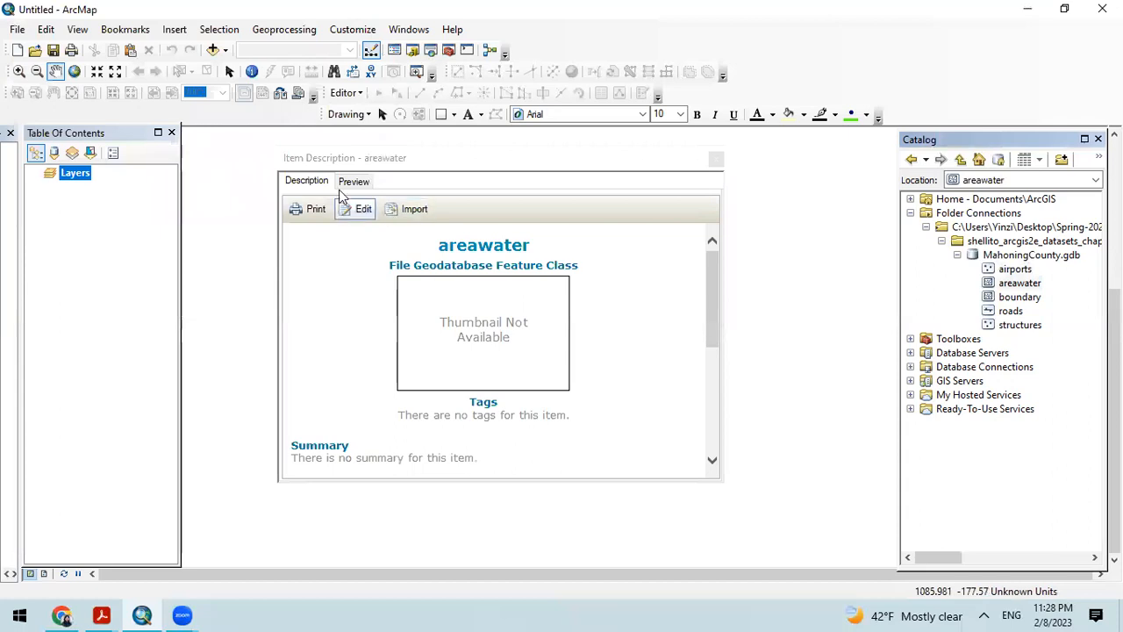
{"action": "left_click", "coordinate": [352, 180]}
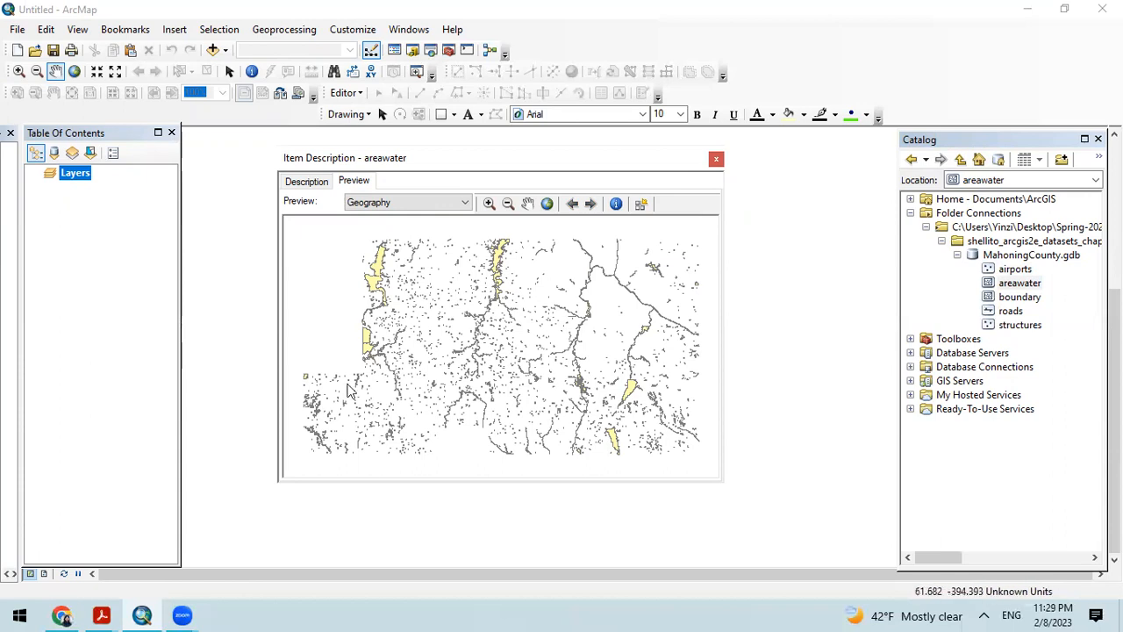
Step: Identify the two large yellow lake polygons in the southeast, review their attributes, and close the areawater item description
{"action": "left_click", "coordinate": [616, 203]}
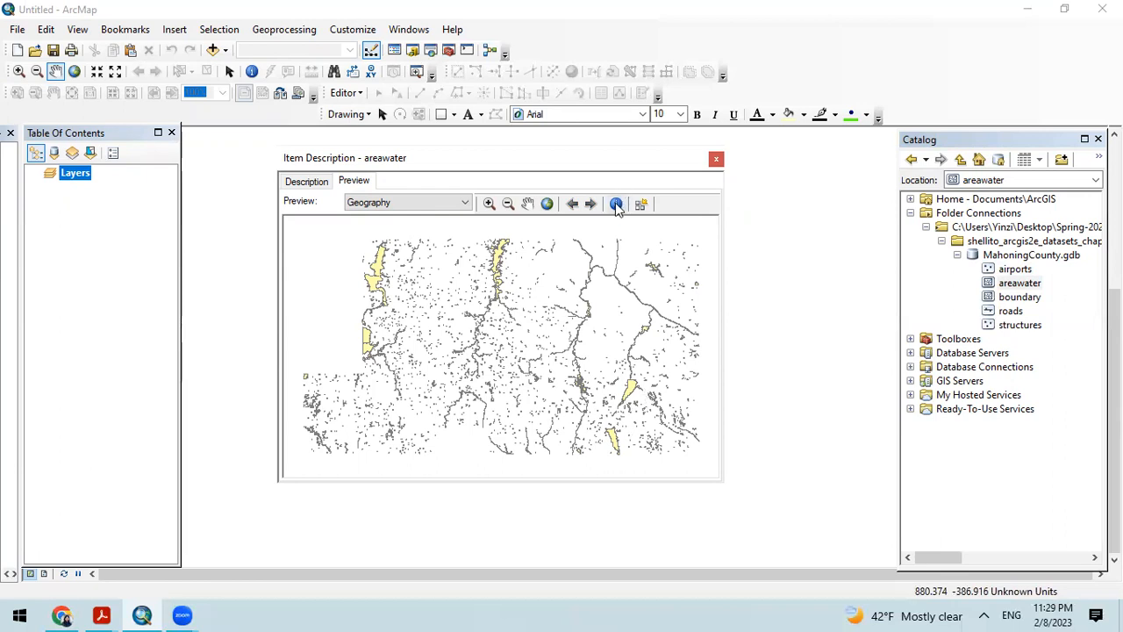
{"action": "left_click", "coordinate": [631, 389]}
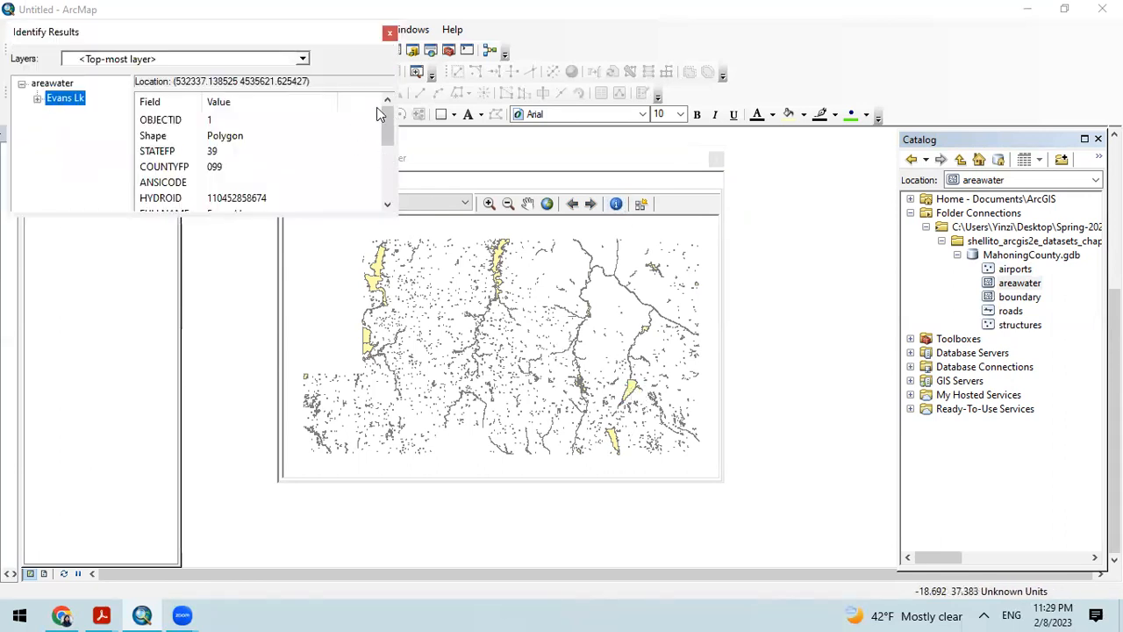
{"action": "left_click", "coordinate": [388, 34]}
{"action": "left_click", "coordinate": [616, 439]}
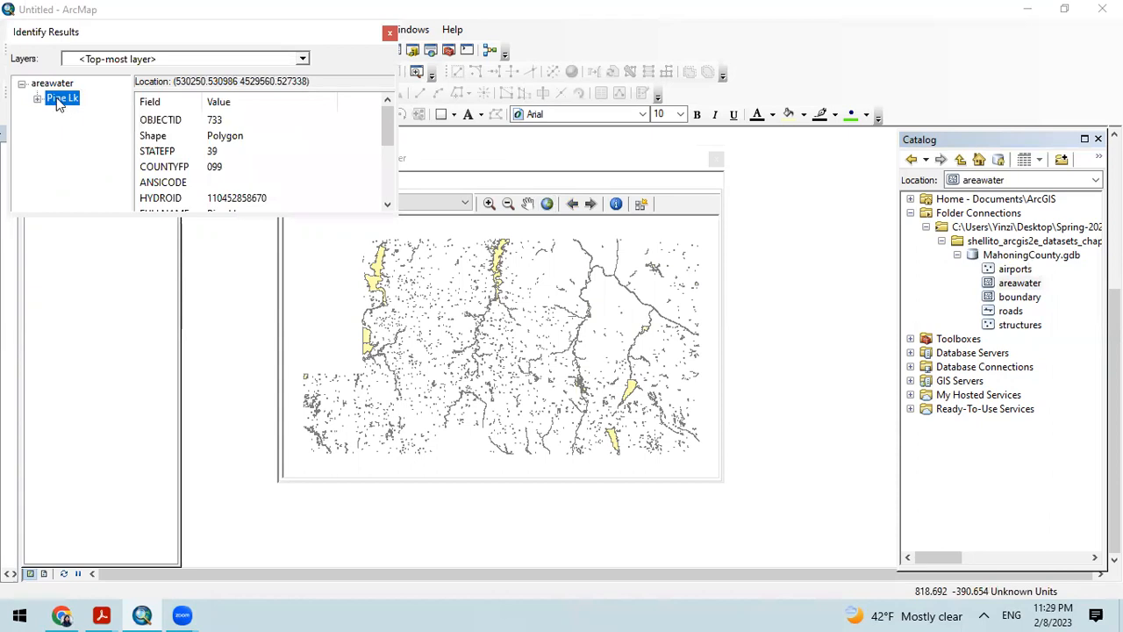
{"action": "scroll", "coordinate": [295, 167], "scroll_direction": "down", "scroll_amount": 2}
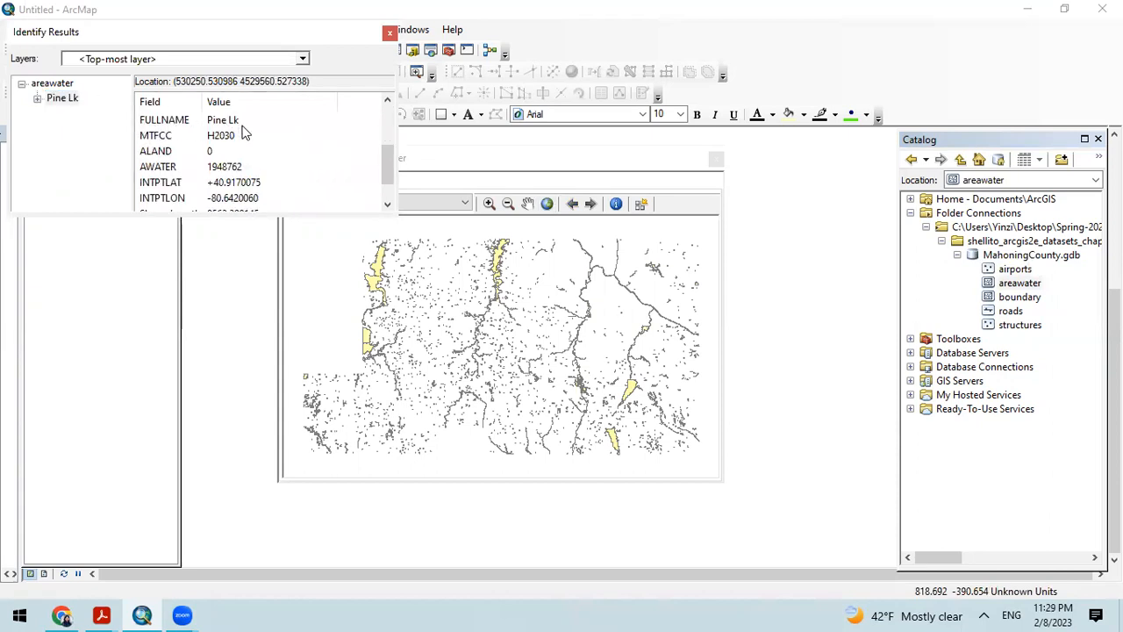
{"action": "left_click", "coordinate": [390, 33]}
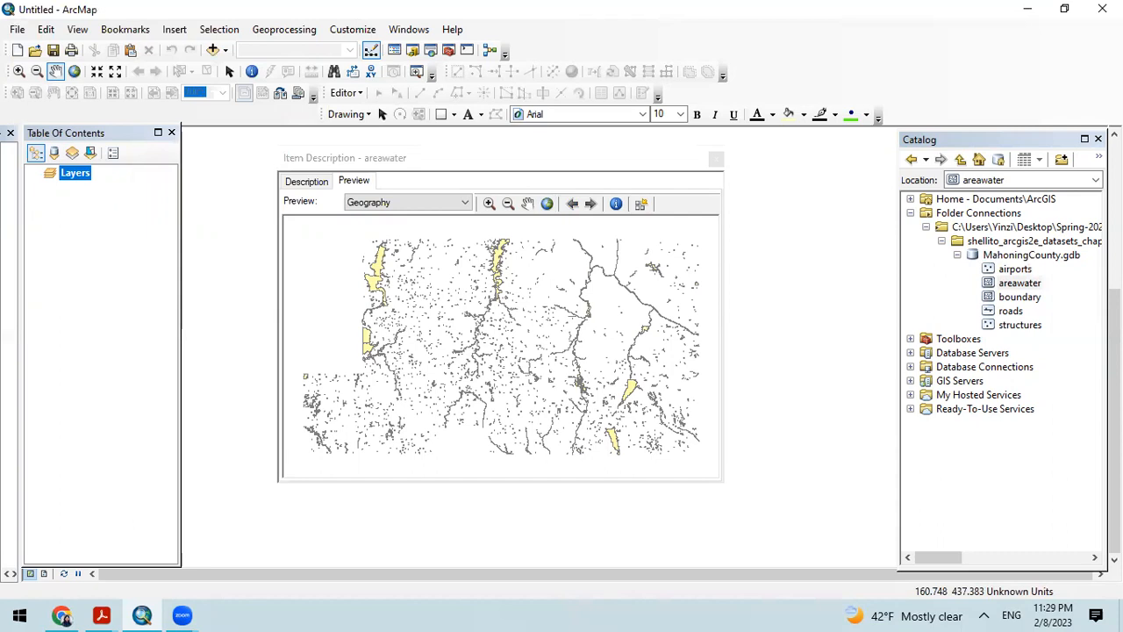
{"action": "left_click", "coordinate": [716, 158]}
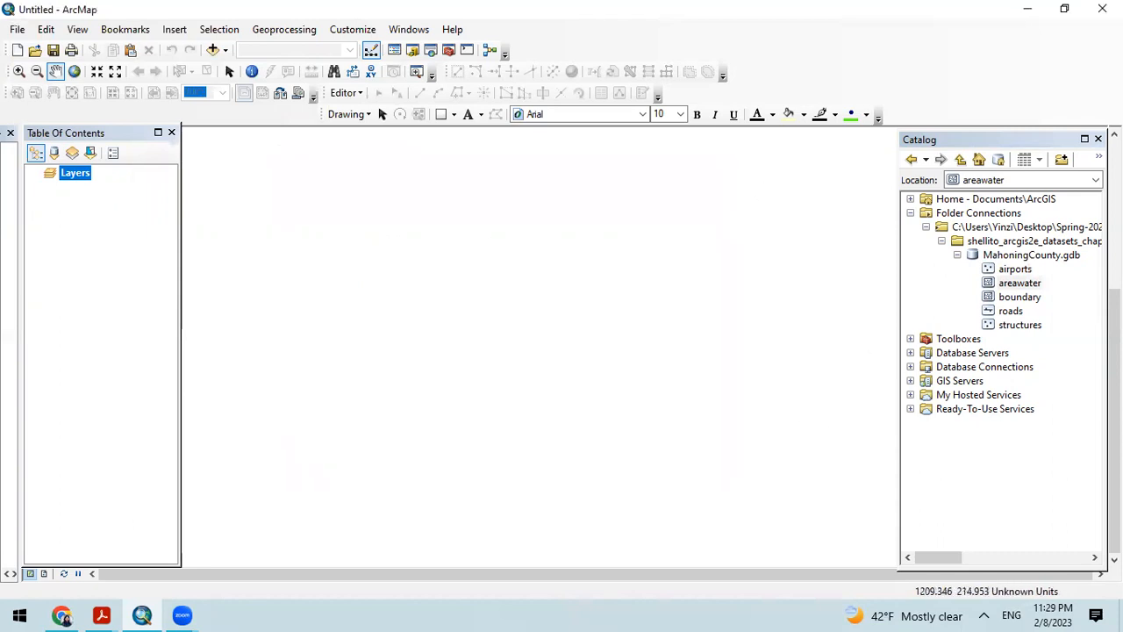
Step: Reopen the airports item description and show its geography preview again
{"action": "left_click", "coordinate": [1009, 272]}
{"action": "right_click", "coordinate": [1009, 272]}
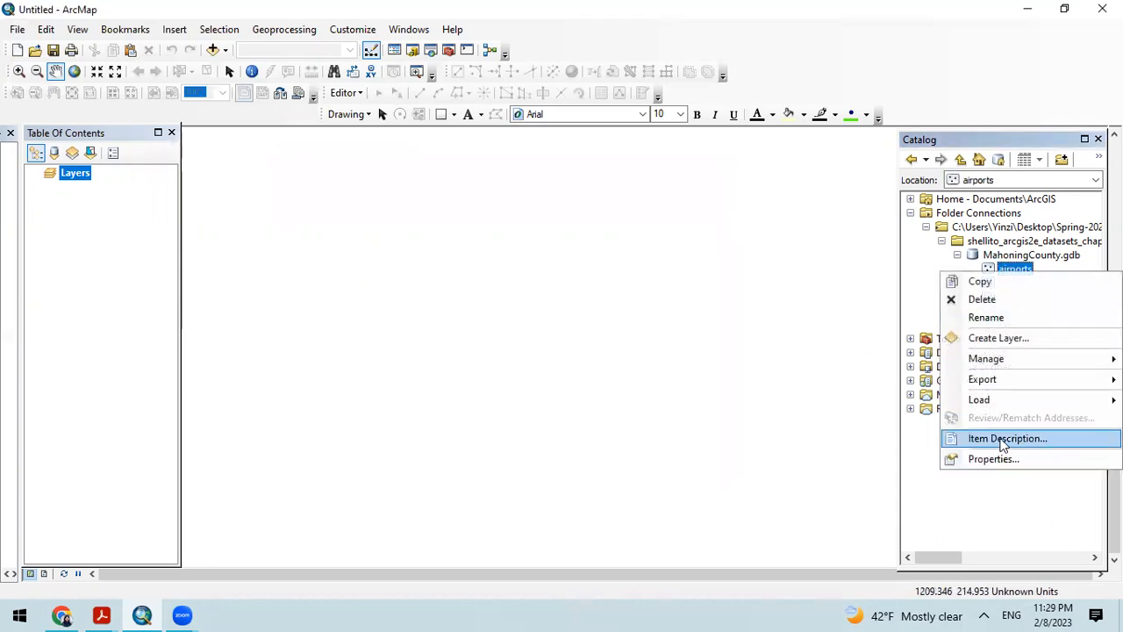
{"action": "left_click", "coordinate": [1002, 438]}
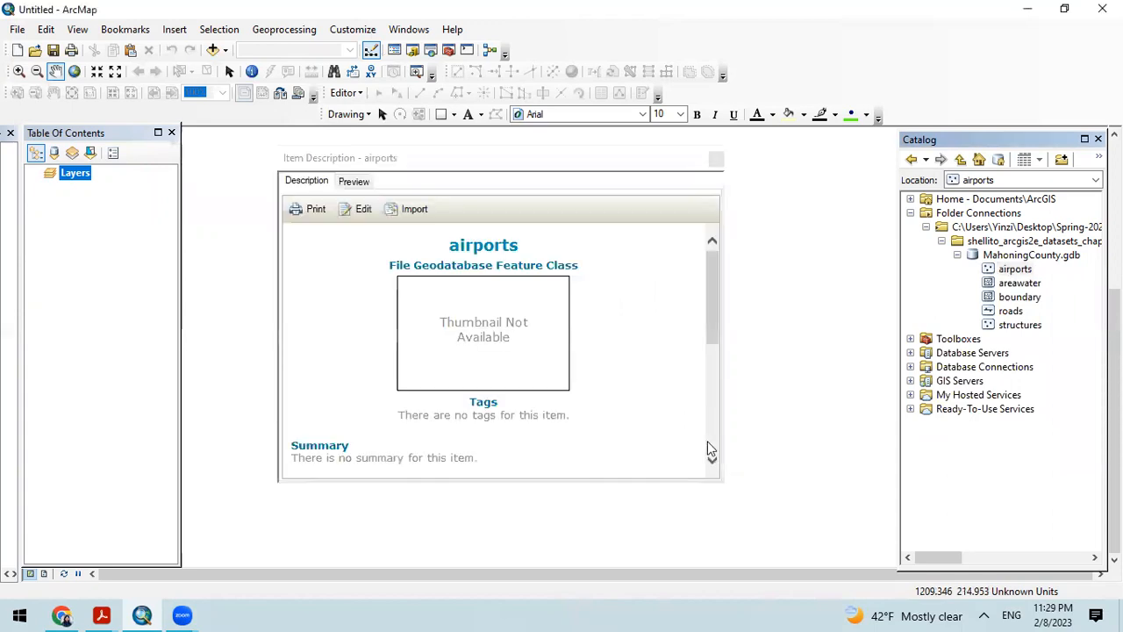
{"action": "left_click", "coordinate": [353, 181]}
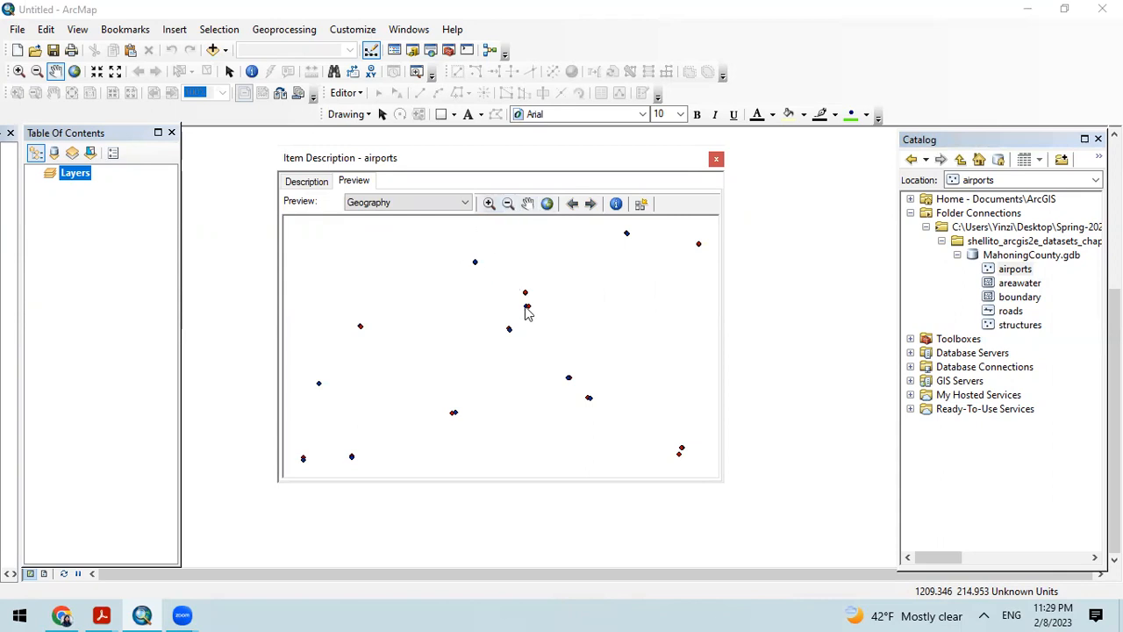
Step: Zoom in on the close pair of airport points southeast of the preview's centre and pan them into the middle
{"action": "left_click", "coordinate": [527, 204]}
{"action": "left_click_drag", "start_coordinate": [579, 366], "coordinate": [602, 383]}
{"action": "left_click", "coordinate": [489, 203]}
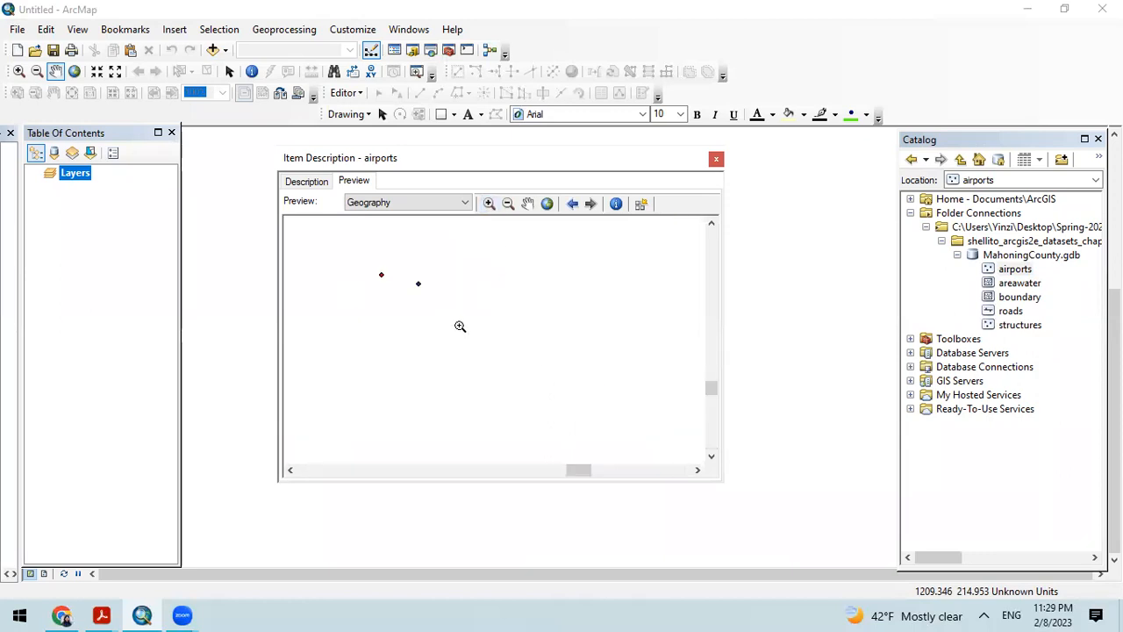
{"action": "left_click", "coordinate": [528, 203]}
{"action": "left_click_drag", "start_coordinate": [445, 296], "coordinate": [525, 356]}
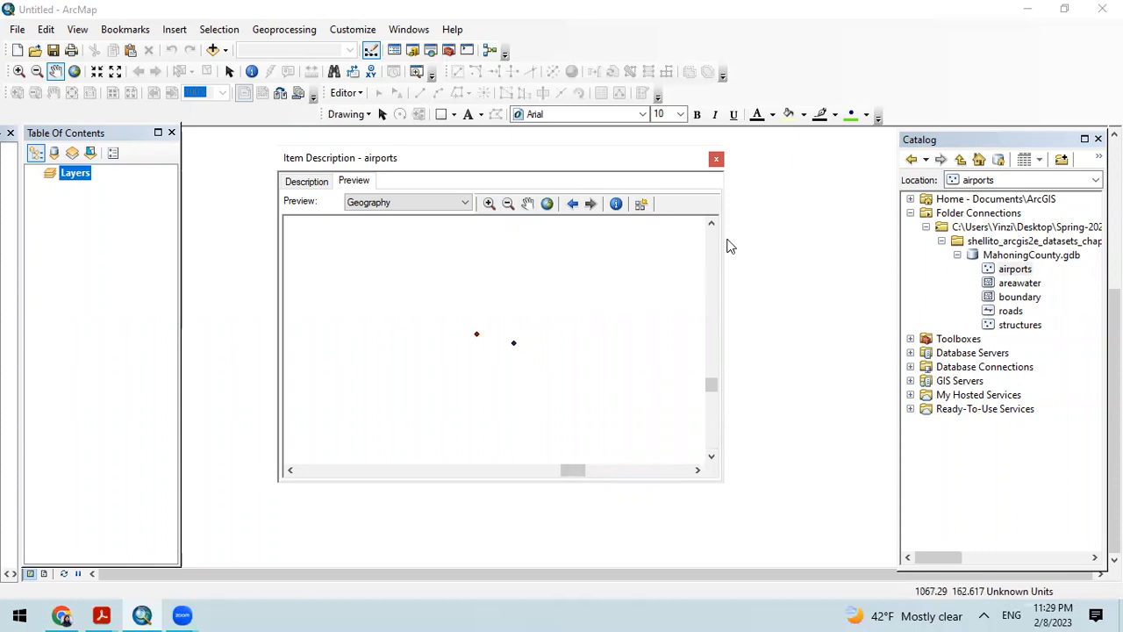
Step: Identify the red point of the pair, read its attributes down to GNIS_ID, and close the results
{"action": "left_click", "coordinate": [617, 203]}
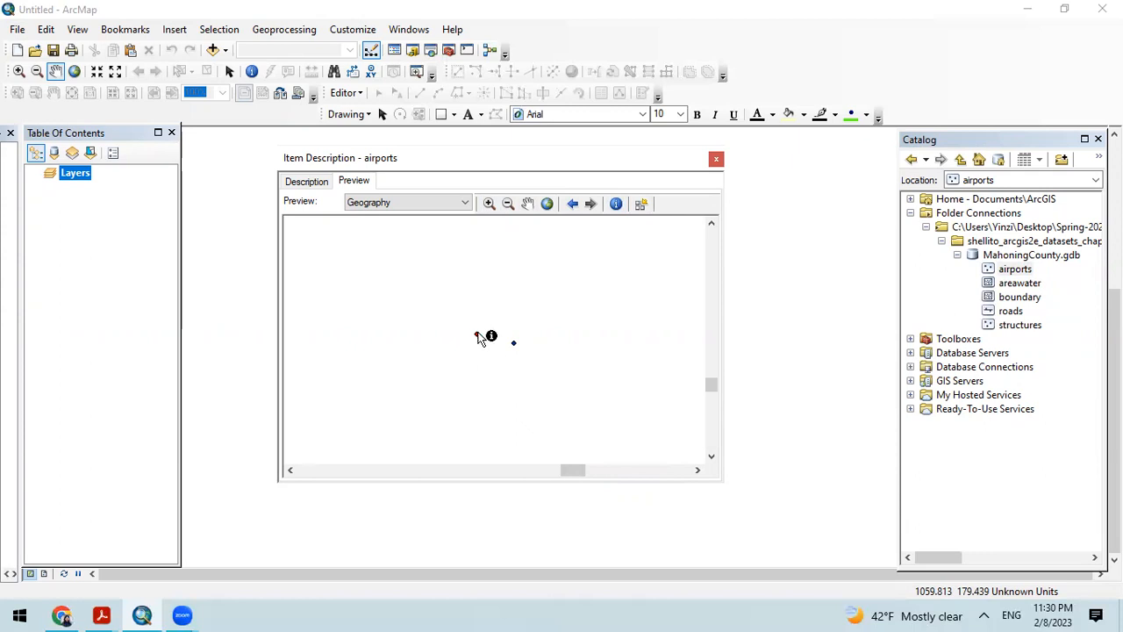
{"action": "left_click", "coordinate": [478, 337]}
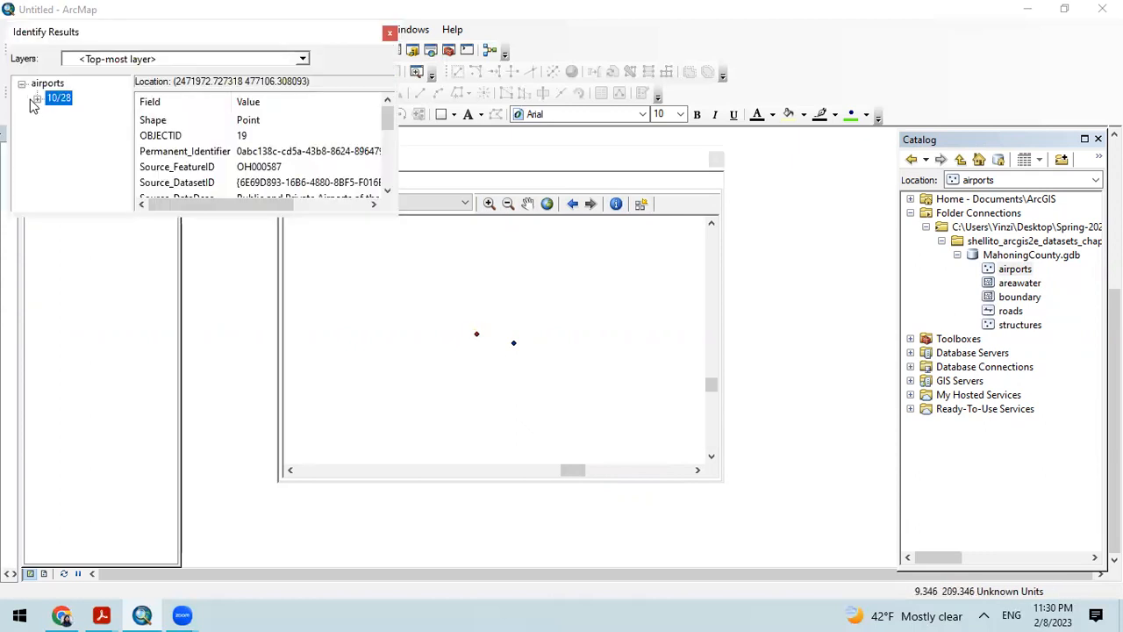
{"action": "scroll", "coordinate": [230, 139], "scroll_direction": "down", "scroll_amount": 2}
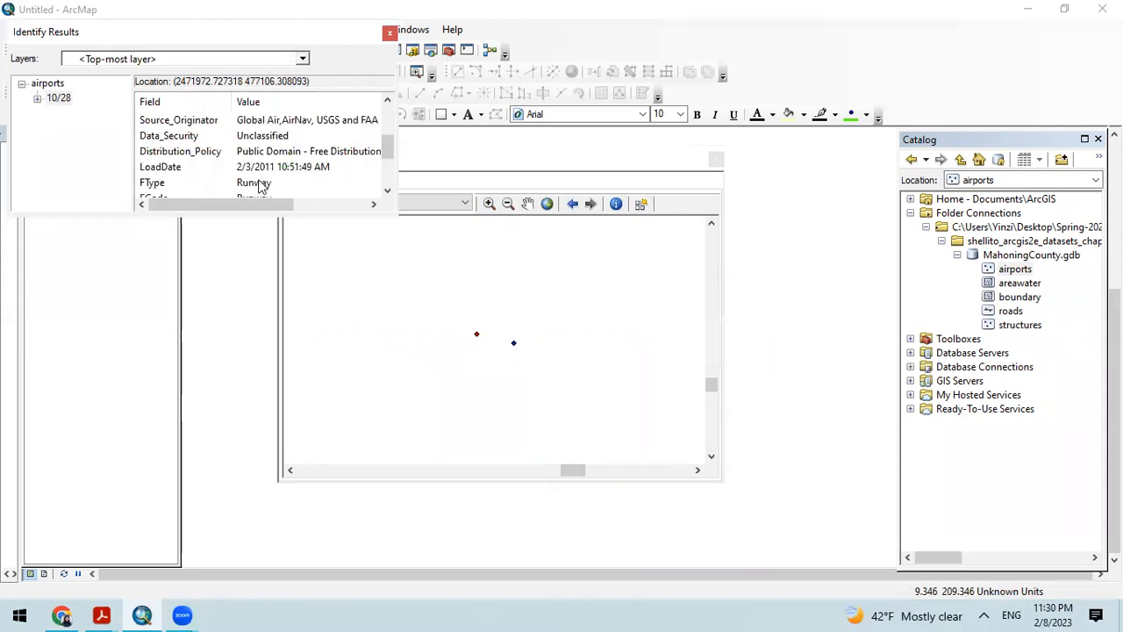
{"action": "scroll", "coordinate": [263, 185], "scroll_direction": "up", "scroll_amount": 2}
{"action": "scroll", "coordinate": [282, 177], "scroll_direction": "down", "scroll_amount": 4}
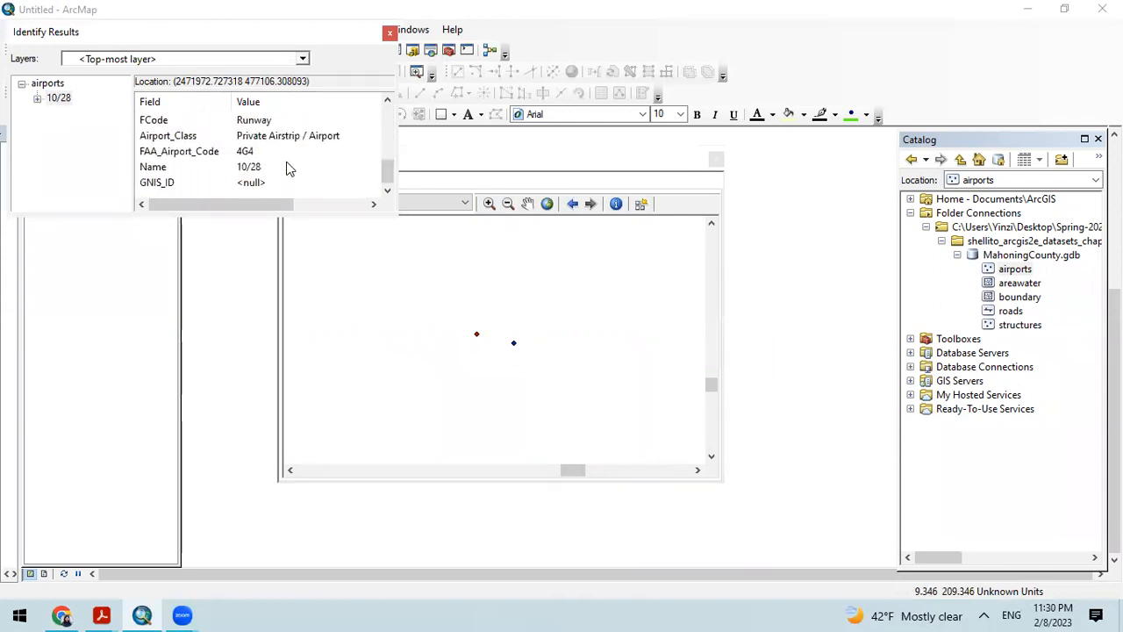
{"action": "left_click", "coordinate": [389, 32]}
Step: Identify the blue point of the pair, review its type and airport class attributes, and close the results
{"action": "left_click", "coordinate": [514, 345]}
{"action": "scroll", "coordinate": [303, 168], "scroll_direction": "down", "scroll_amount": 2}
{"action": "scroll", "coordinate": [302, 168], "scroll_direction": "down", "scroll_amount": 2}
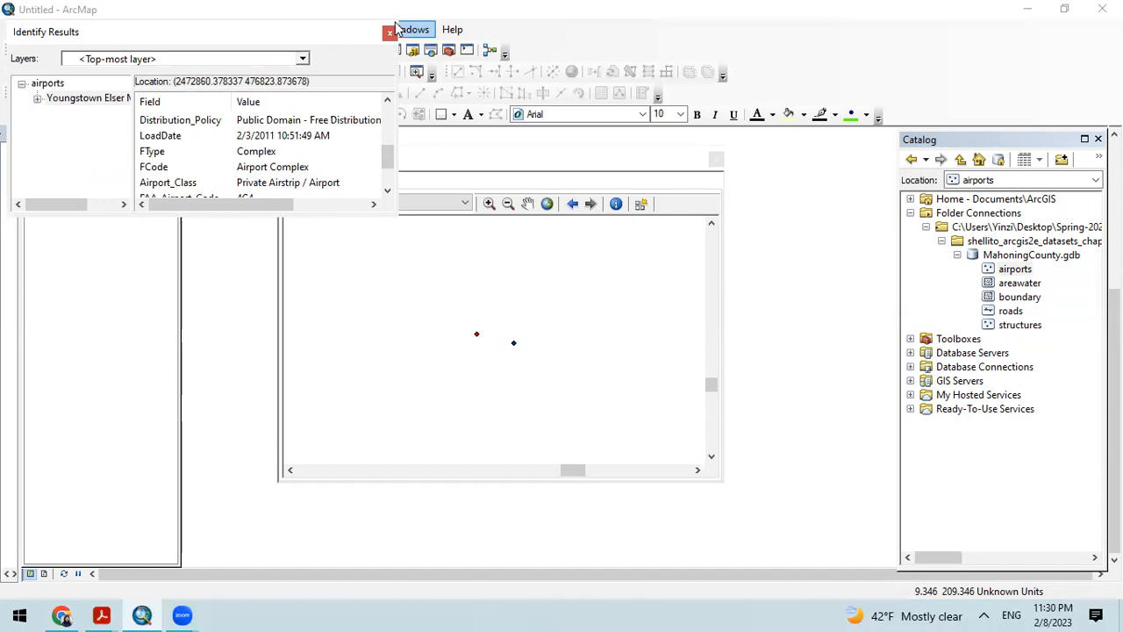
{"action": "left_click", "coordinate": [390, 32]}
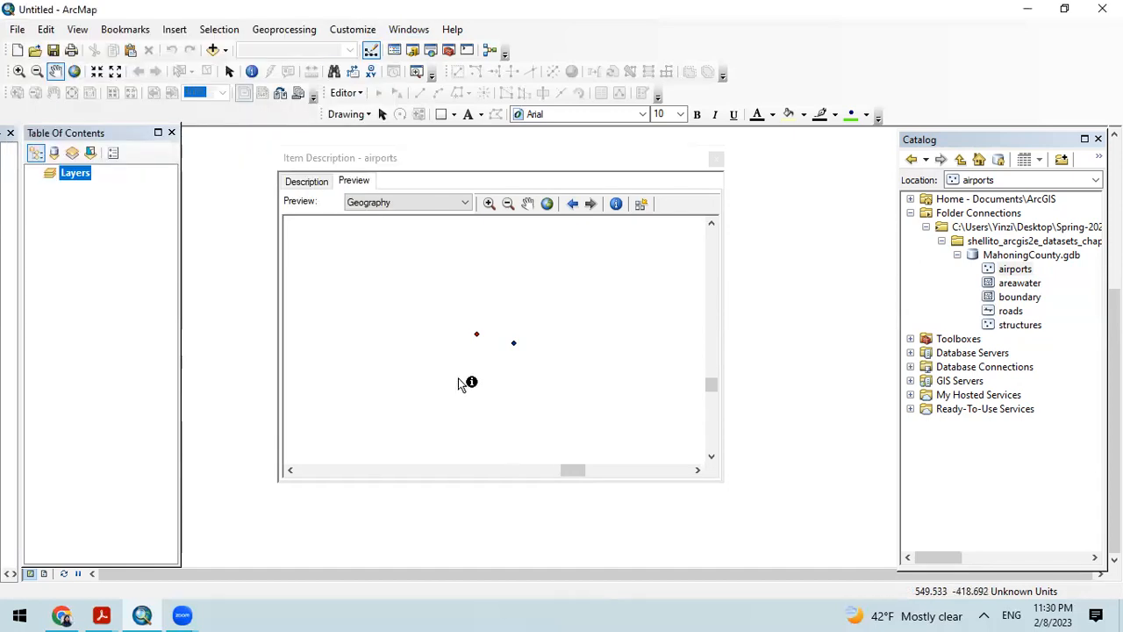
Step: Identify the blue airport point again, read its attributes down to GNIS_ID, and close the results and the airports item description
{"action": "left_click", "coordinate": [514, 344]}
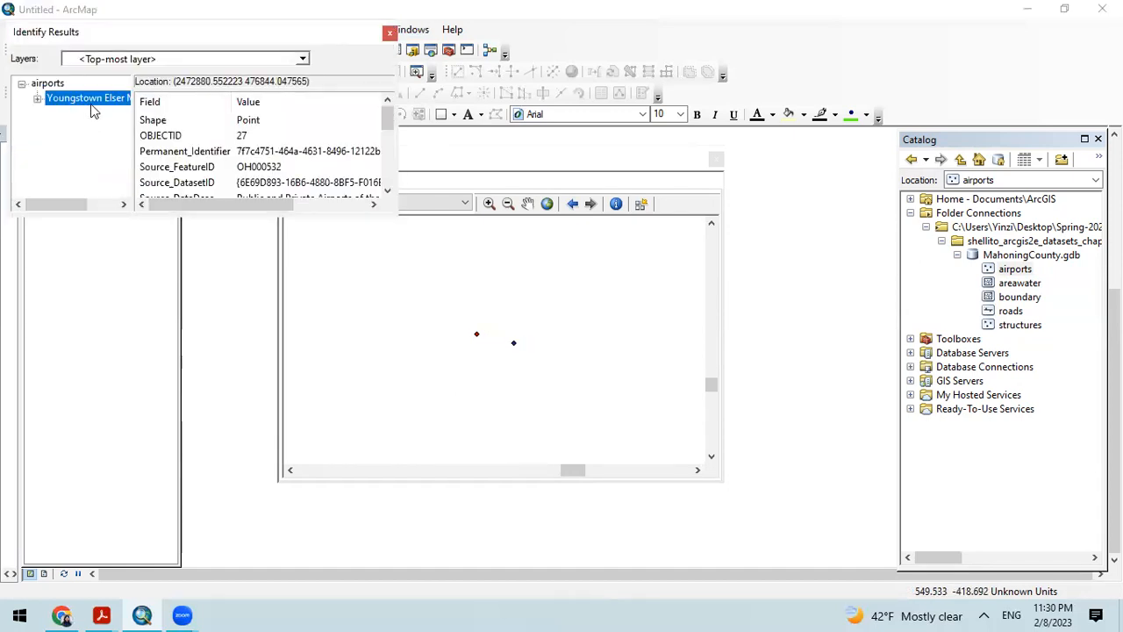
{"action": "scroll", "coordinate": [269, 151], "scroll_direction": "down", "scroll_amount": 2}
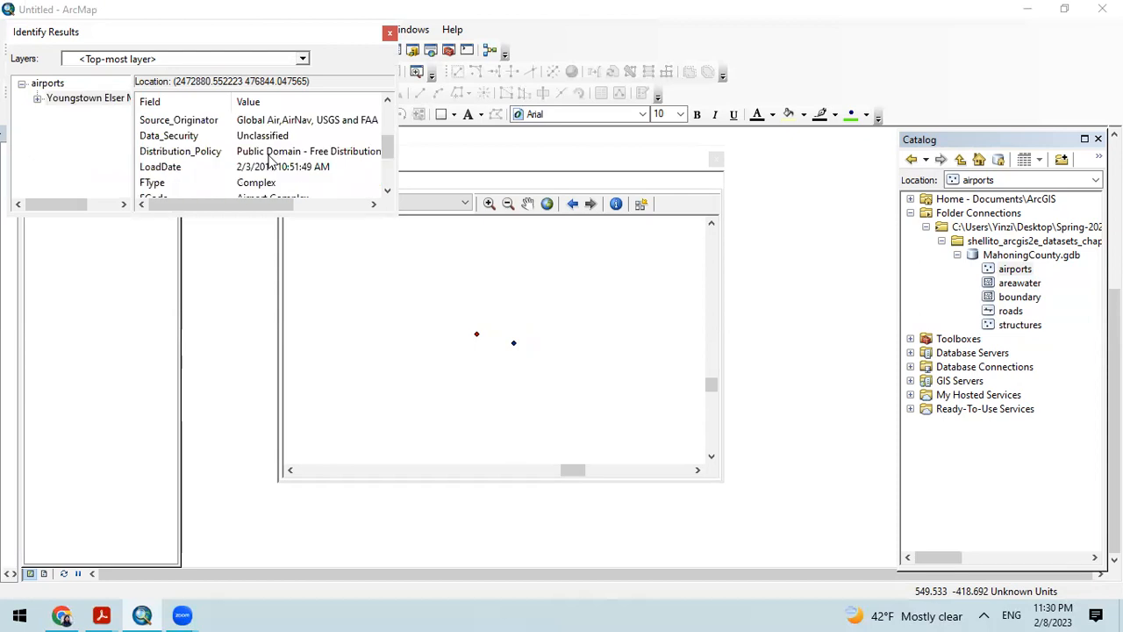
{"action": "scroll", "coordinate": [271, 161], "scroll_direction": "down", "scroll_amount": 2}
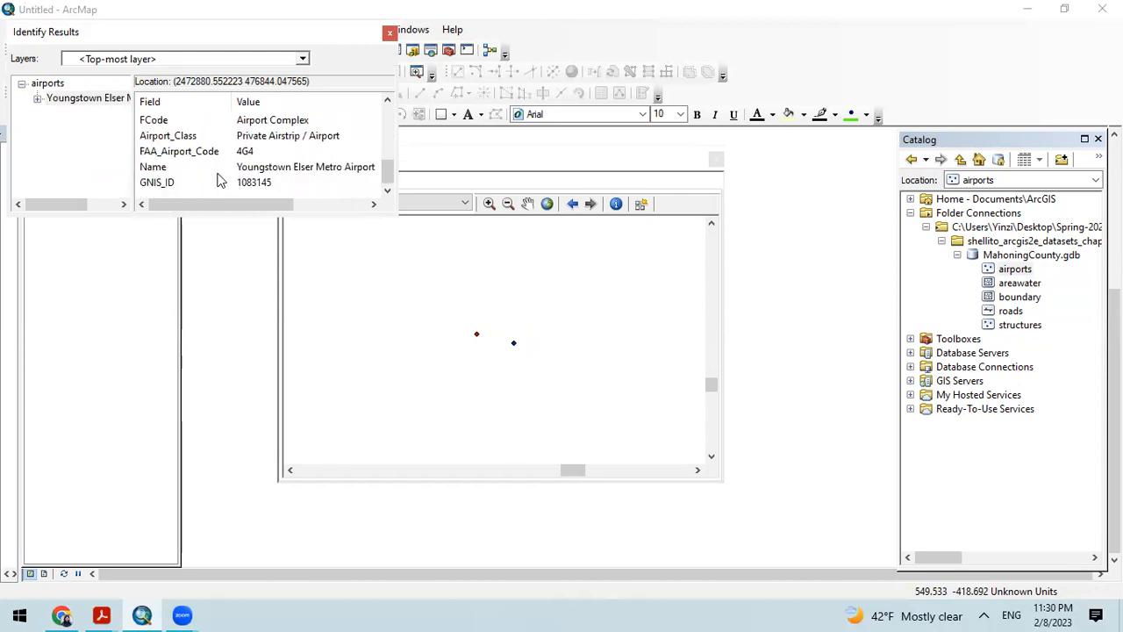
{"action": "left_click", "coordinate": [389, 32]}
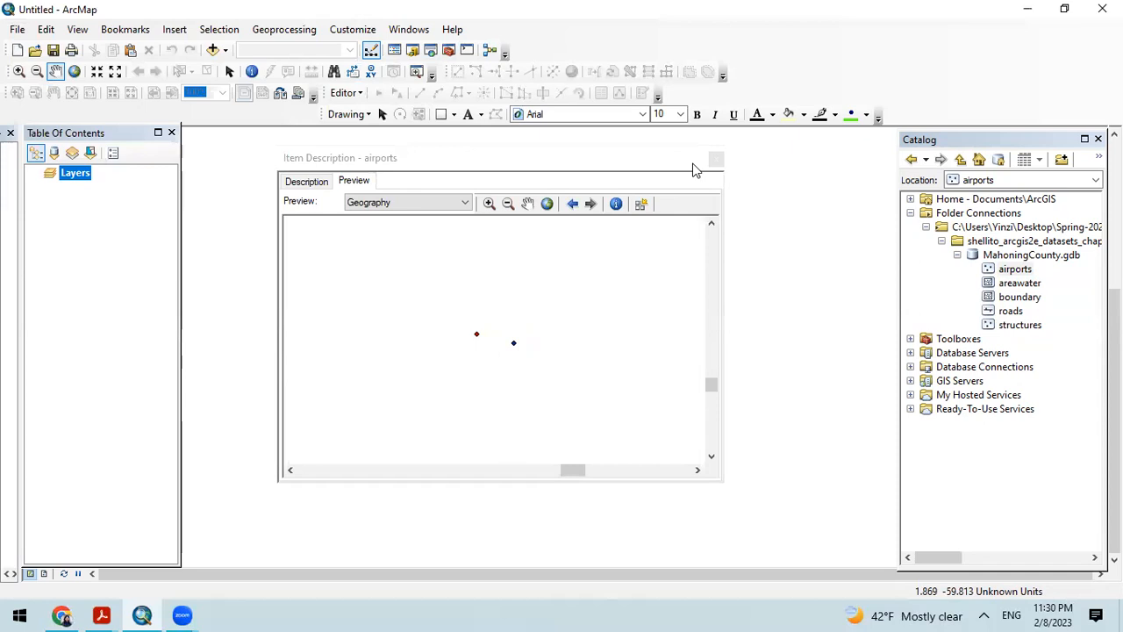
{"action": "left_click", "coordinate": [716, 159]}
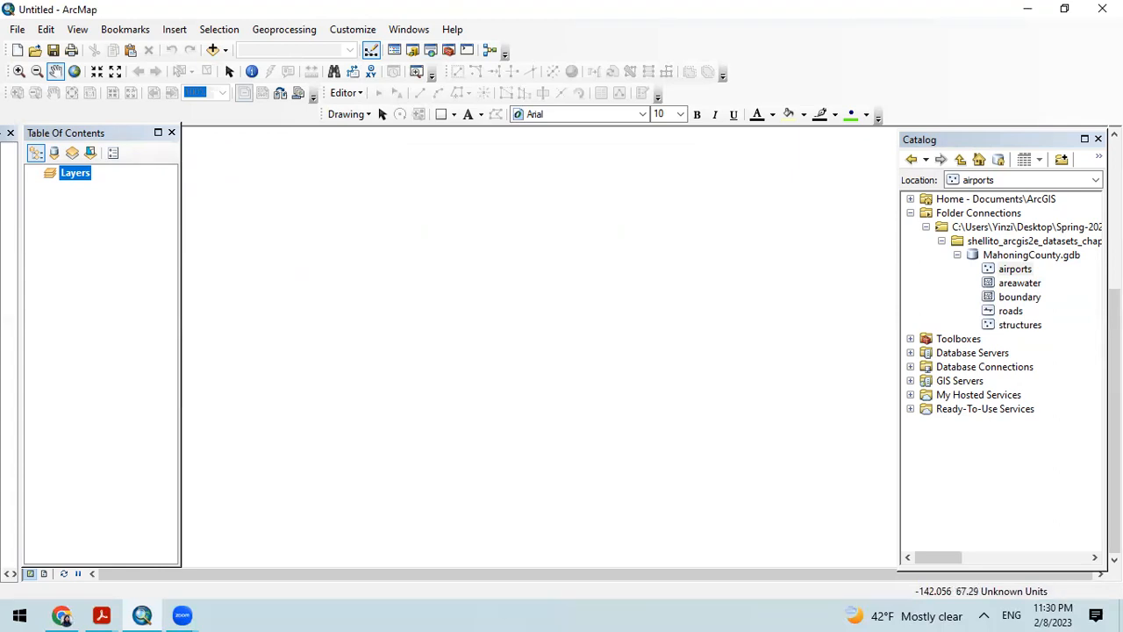
Step: View the boundary feature class's geography preview in its item description, and close the description
{"action": "right_click", "coordinate": [1013, 298]}
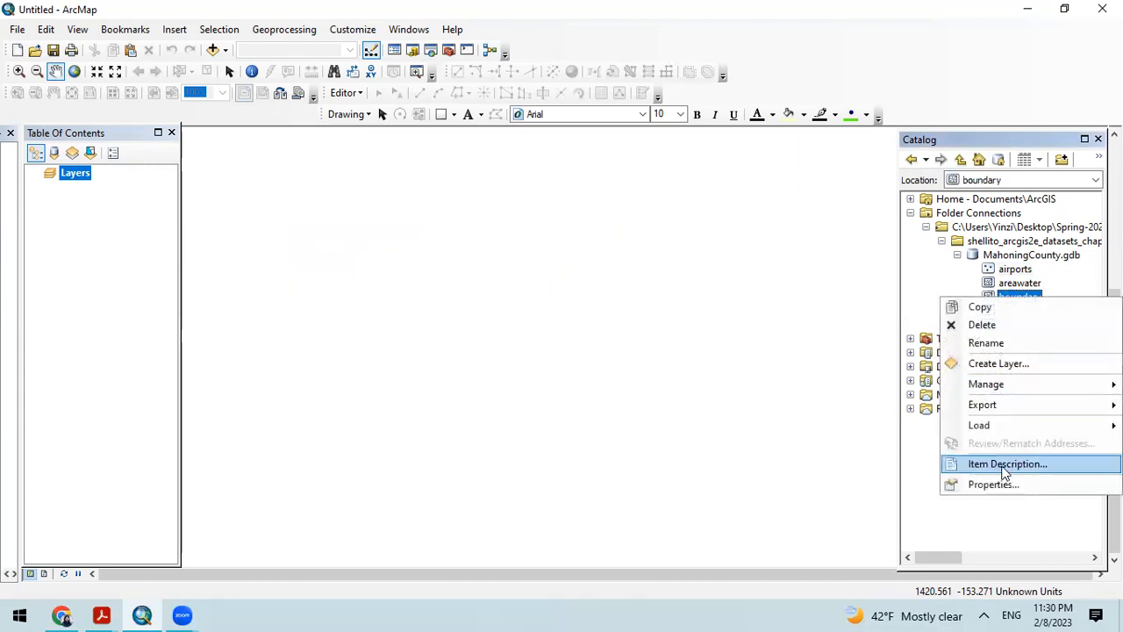
{"action": "left_click", "coordinate": [1005, 465]}
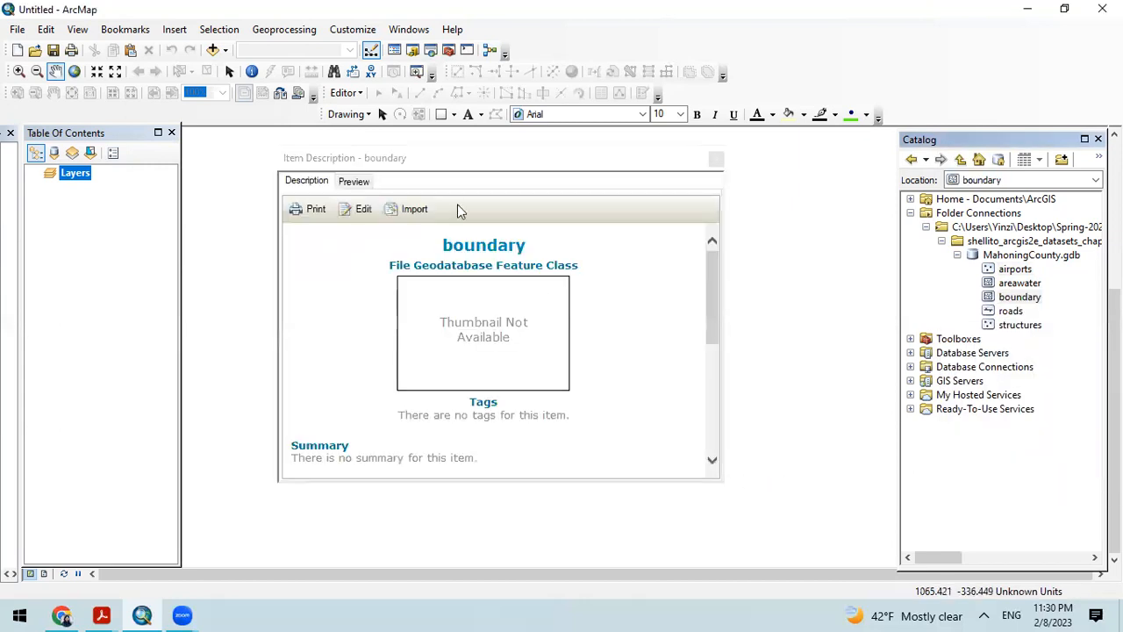
{"action": "left_click", "coordinate": [351, 182]}
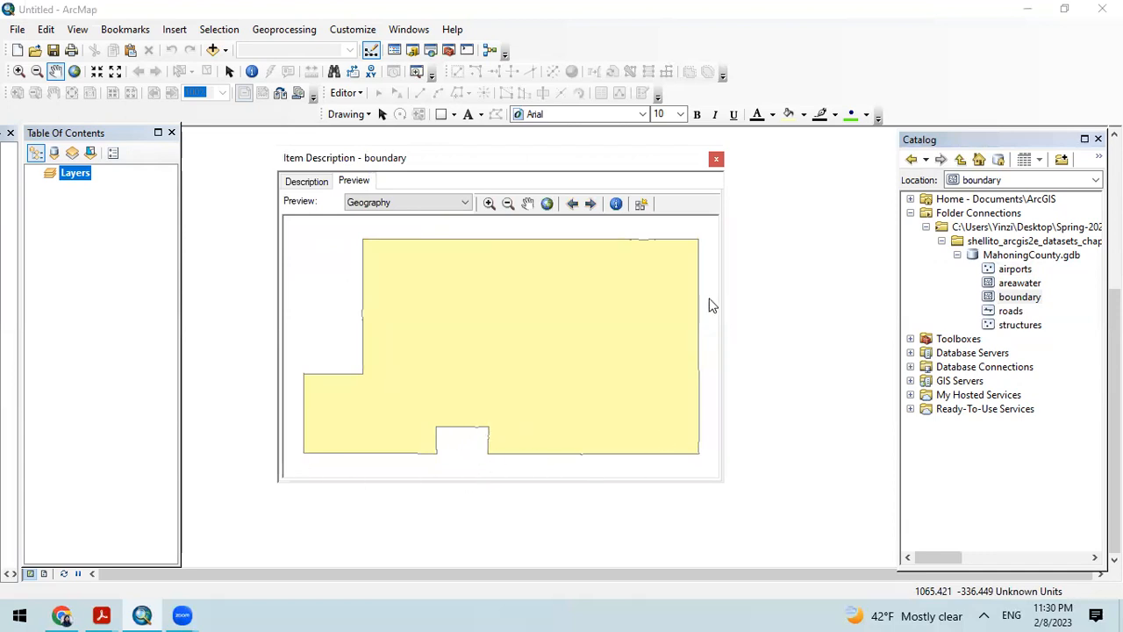
{"action": "left_click", "coordinate": [716, 158]}
Step: View the roads feature class's geography preview in its item description, and close the description
{"action": "right_click", "coordinate": [1012, 312]}
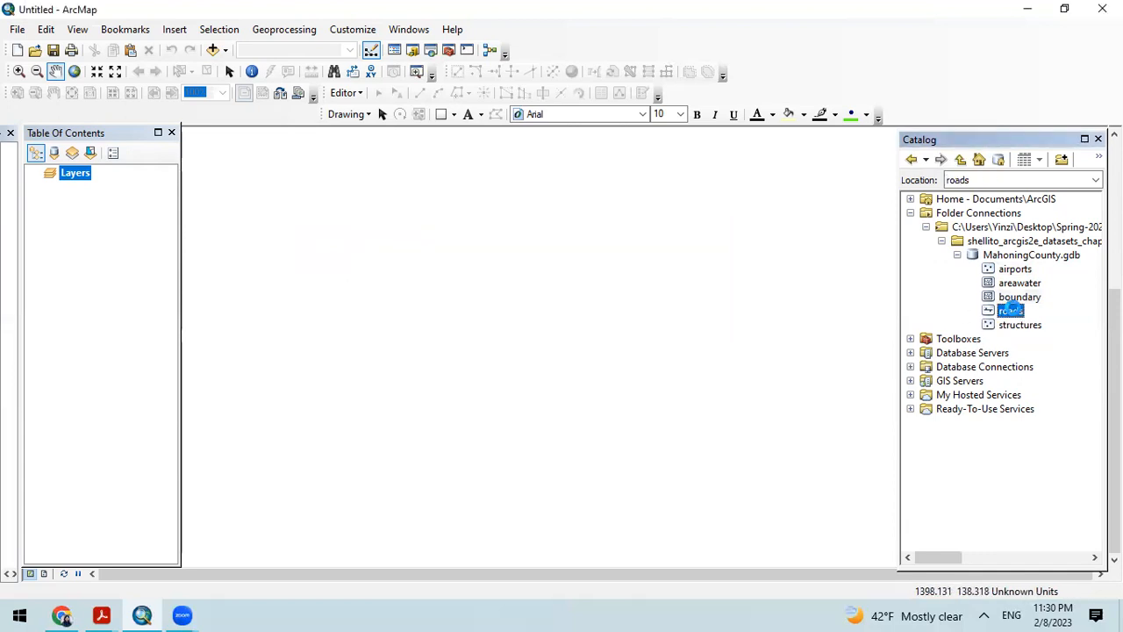
{"action": "left_click", "coordinate": [997, 480]}
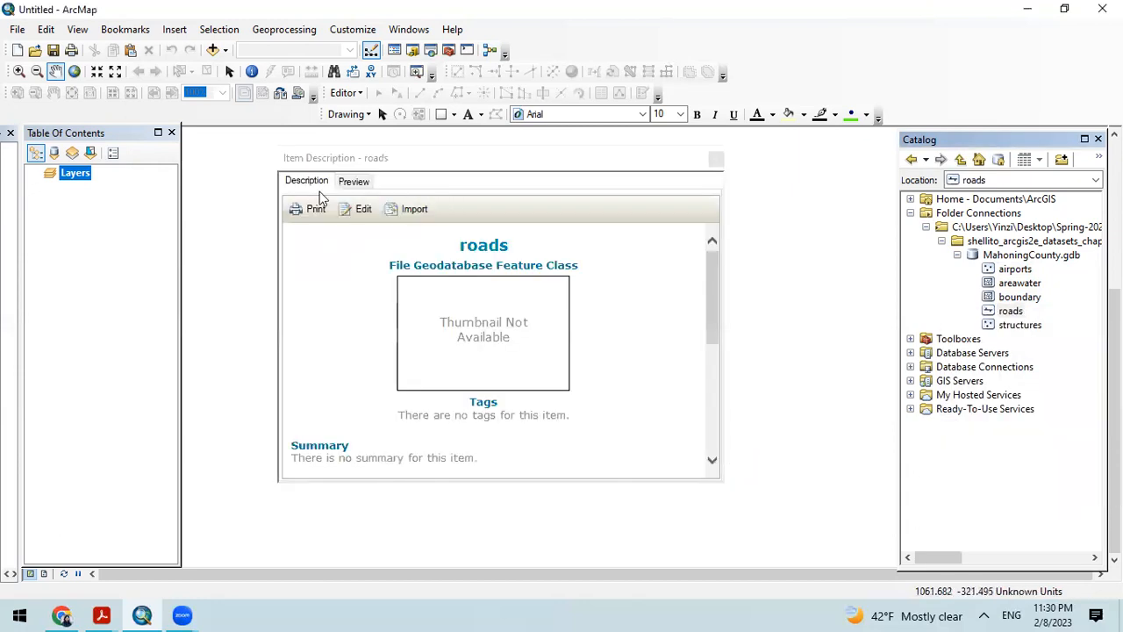
{"action": "left_click", "coordinate": [354, 181]}
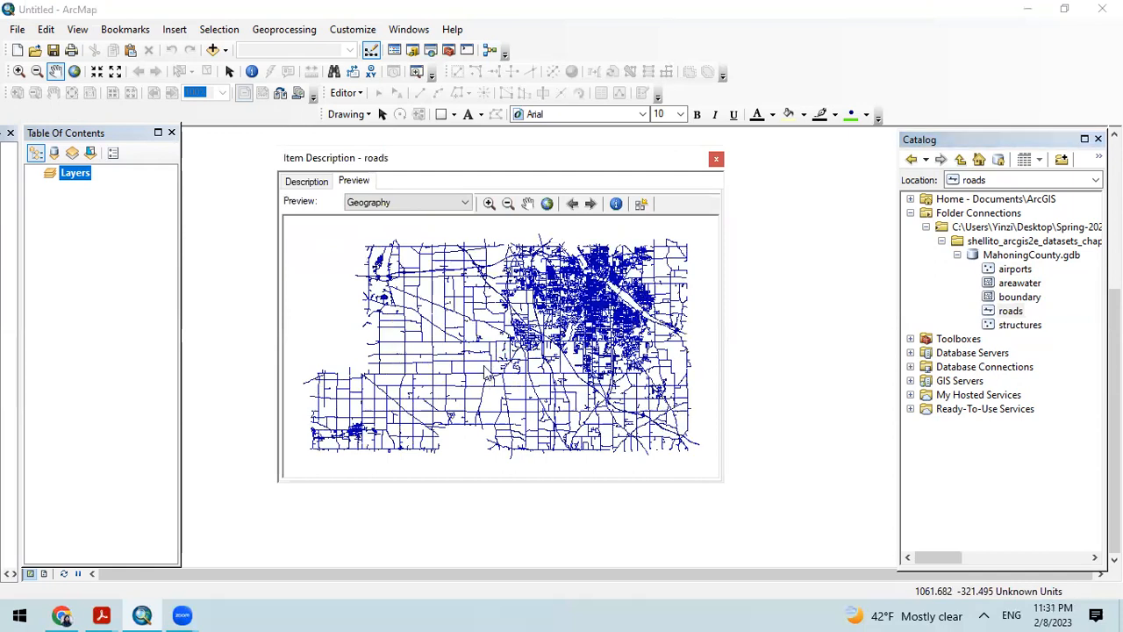
{"action": "left_click", "coordinate": [716, 160]}
Step: View the structures feature class's geography preview in its item description, and close the description
{"action": "left_click", "coordinate": [1020, 324]}
{"action": "right_click", "coordinate": [1018, 327]}
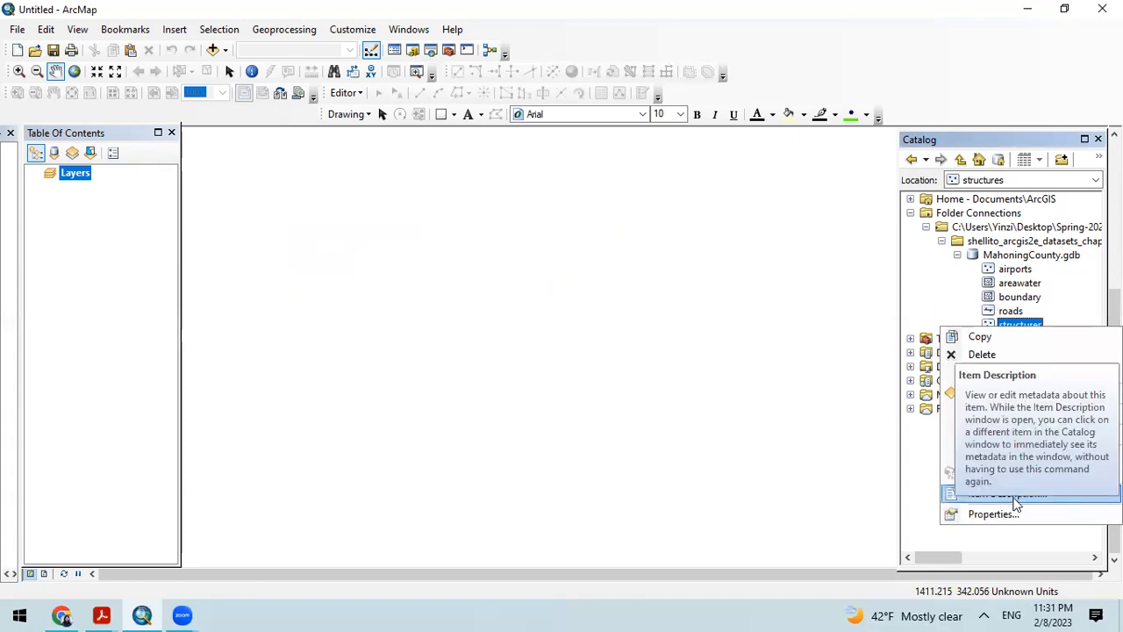
{"action": "left_click", "coordinate": [1011, 495]}
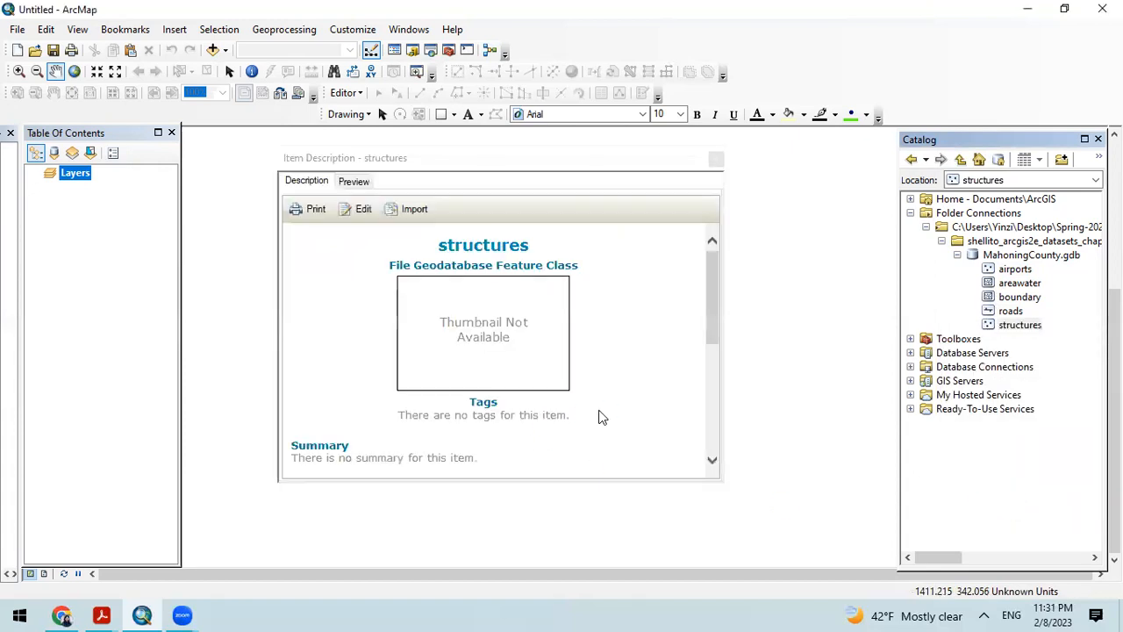
{"action": "left_click", "coordinate": [354, 182]}
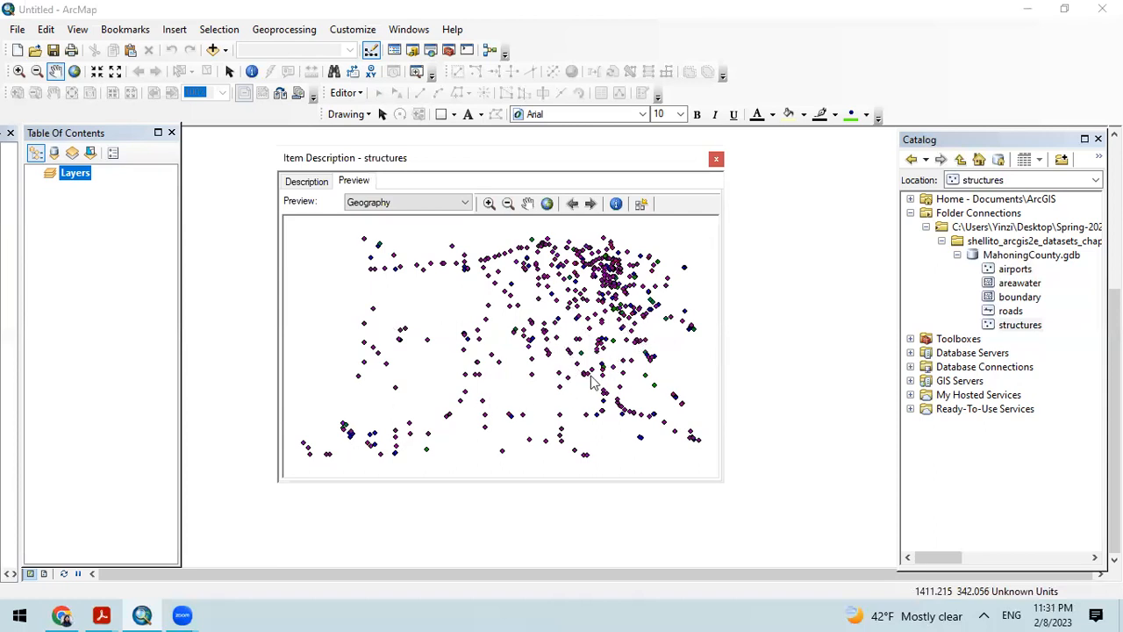
{"action": "left_click", "coordinate": [717, 160]}
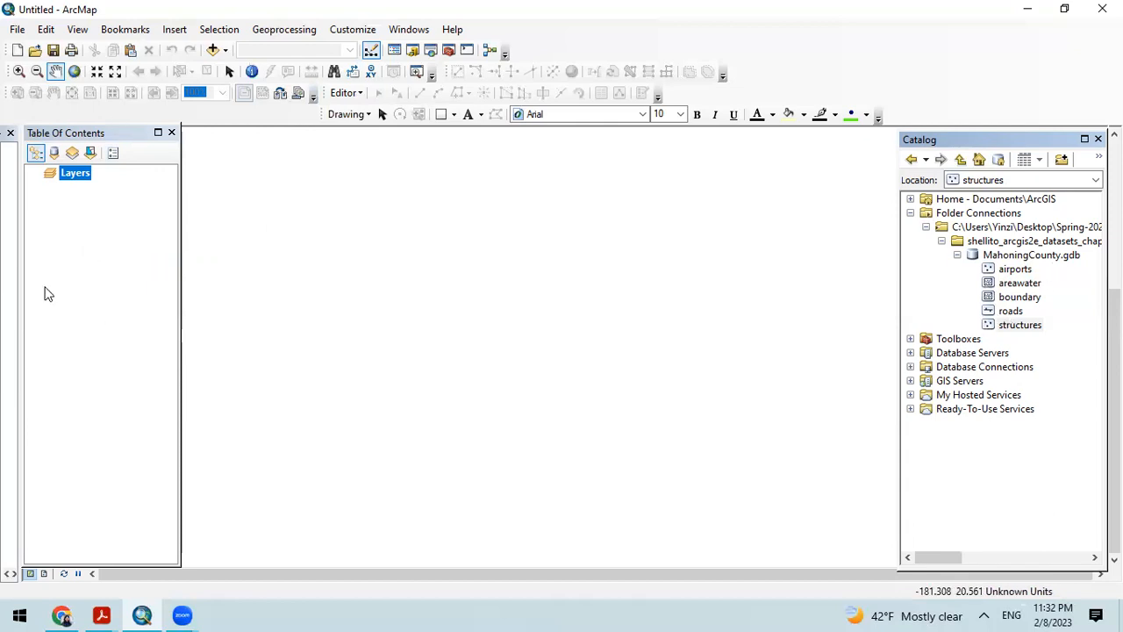
Step: Add the boundary feature class from MahoningCounty.gdb to the map
{"action": "left_click", "coordinate": [211, 49]}
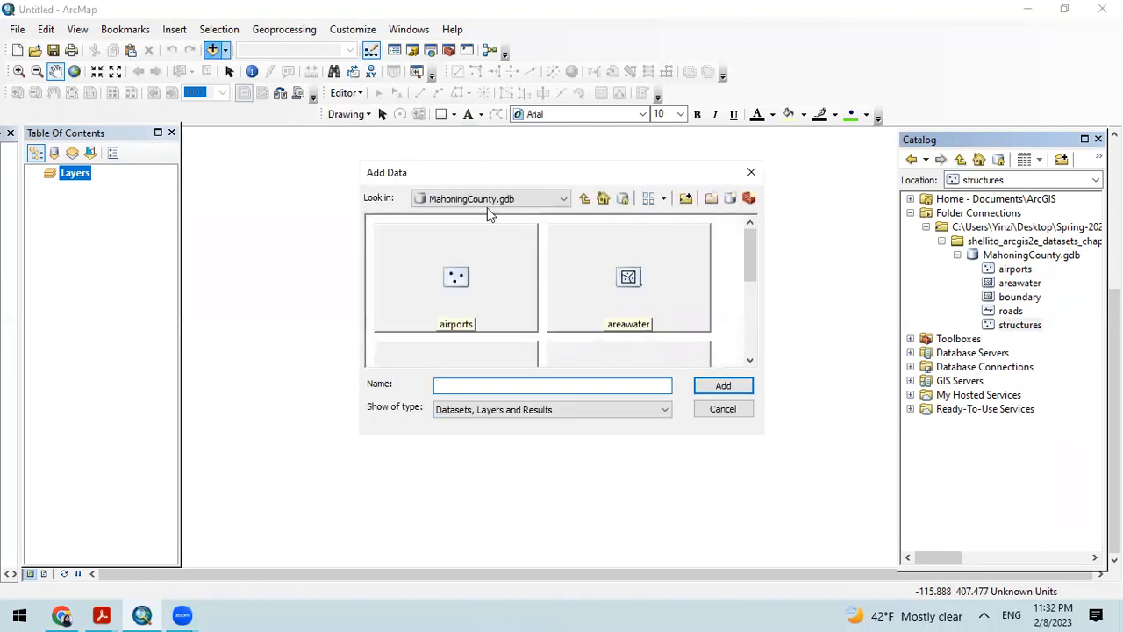
{"action": "left_click", "coordinate": [487, 200]}
{"action": "left_click", "coordinate": [496, 254]}
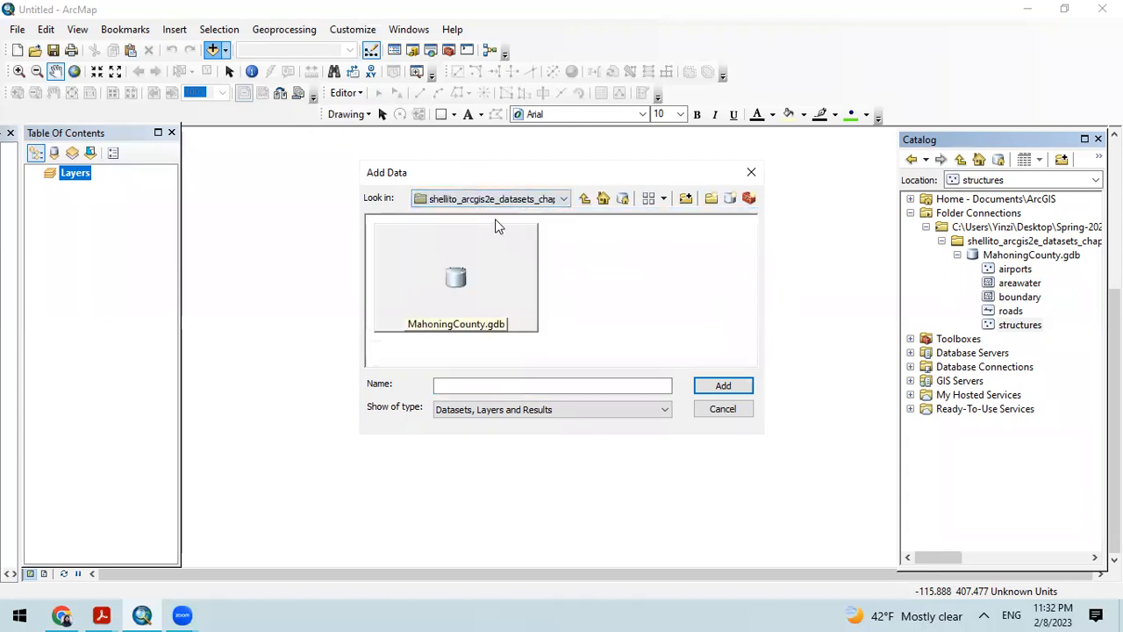
{"action": "left_click", "coordinate": [482, 291]}
{"action": "double_click", "coordinate": [483, 287]}
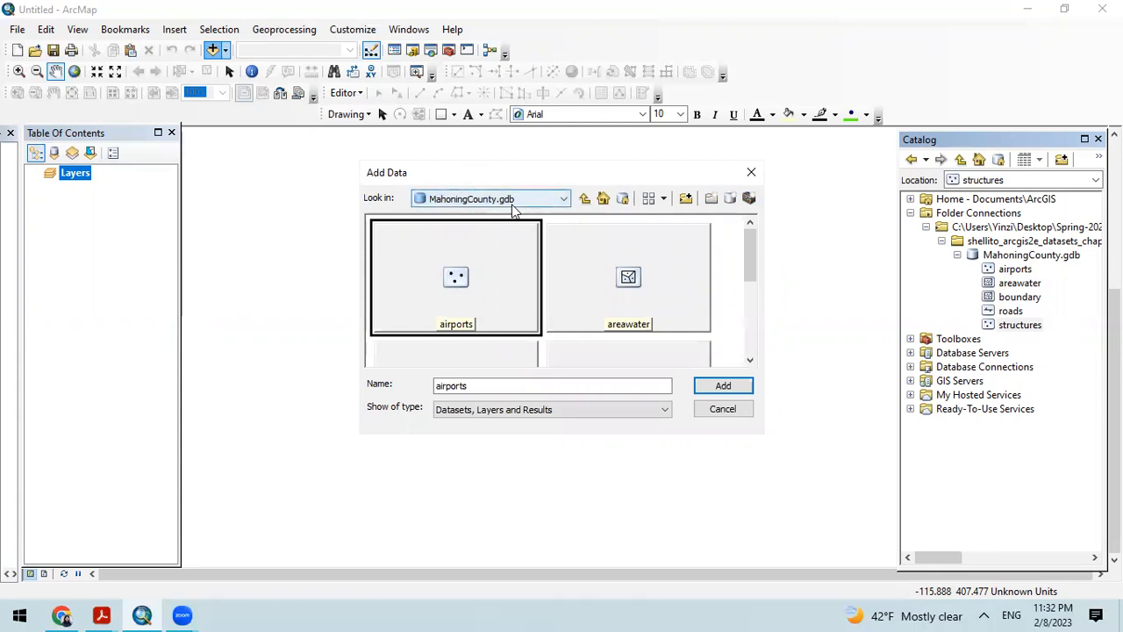
{"action": "left_click_drag", "start_coordinate": [749, 243], "coordinate": [747, 329]}
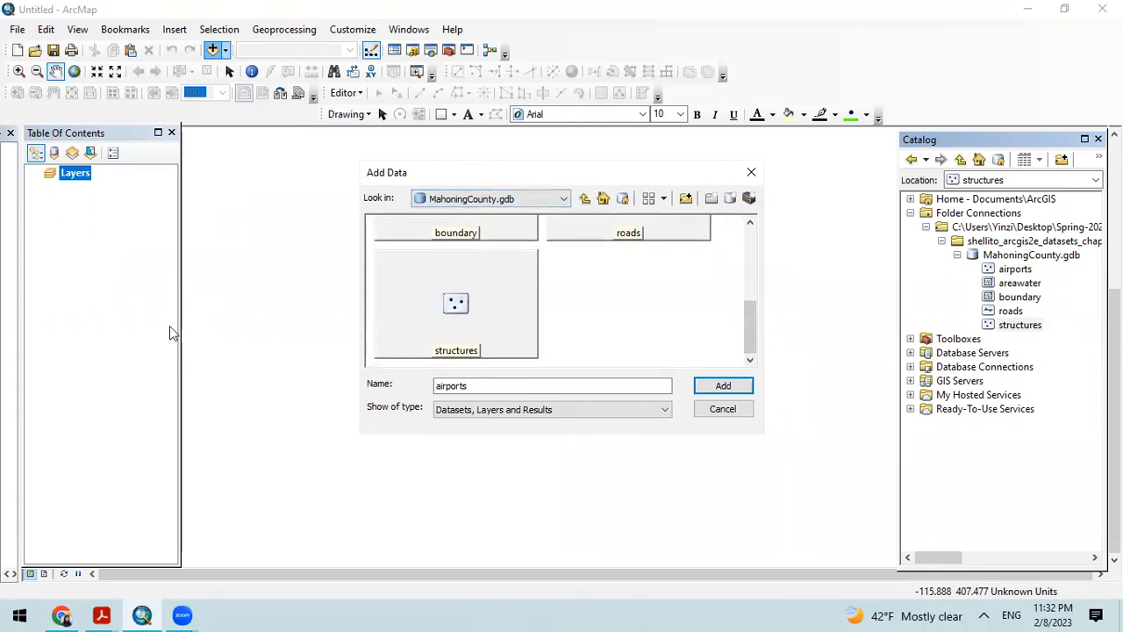
{"action": "left_click", "coordinate": [460, 232]}
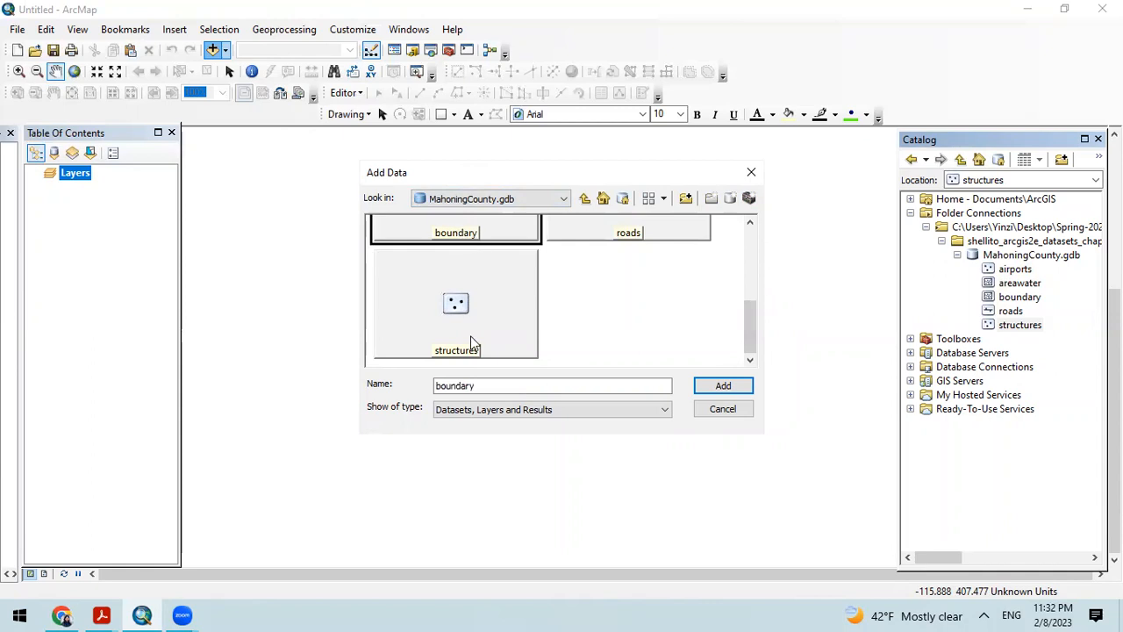
{"action": "left_click", "coordinate": [723, 387]}
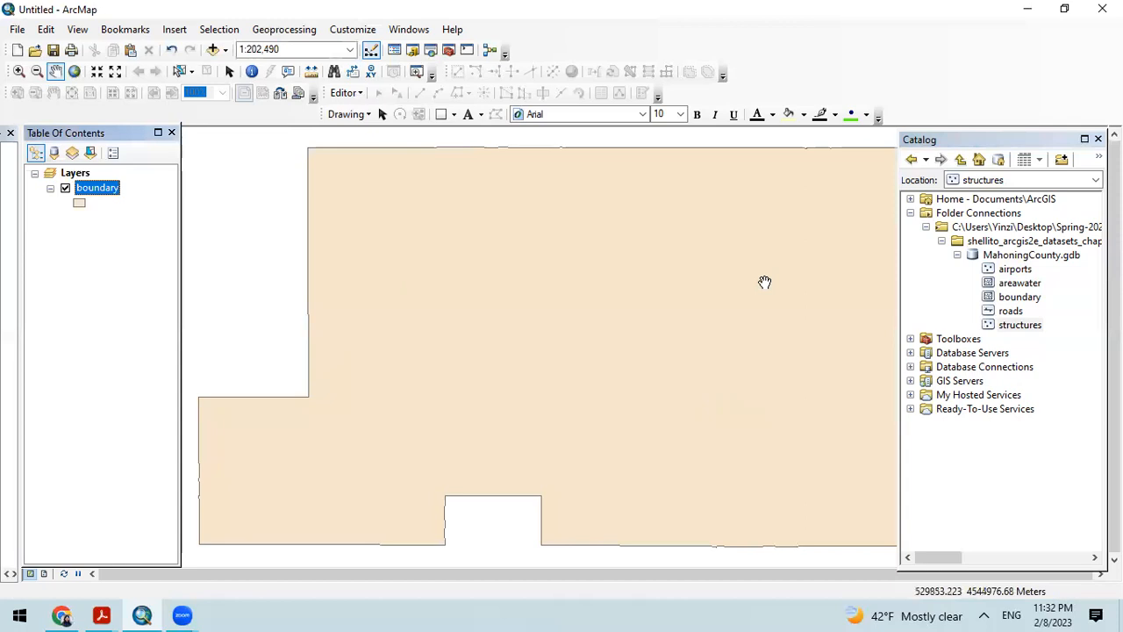
Step: Restore the map to its full extent and narrow the Catalog window so the whole county boundary is uncovered
{"action": "left_click_drag", "start_coordinate": [765, 281], "coordinate": [563, 344]}
{"action": "left_click_drag", "start_coordinate": [402, 277], "coordinate": [570, 241]}
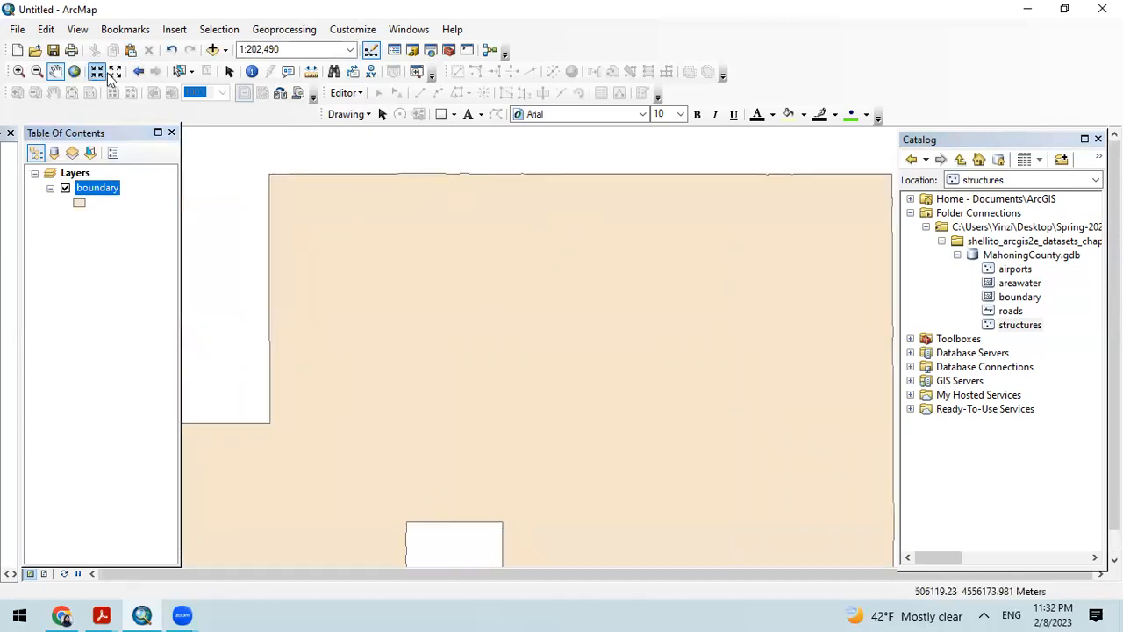
{"action": "left_click", "coordinate": [74, 72]}
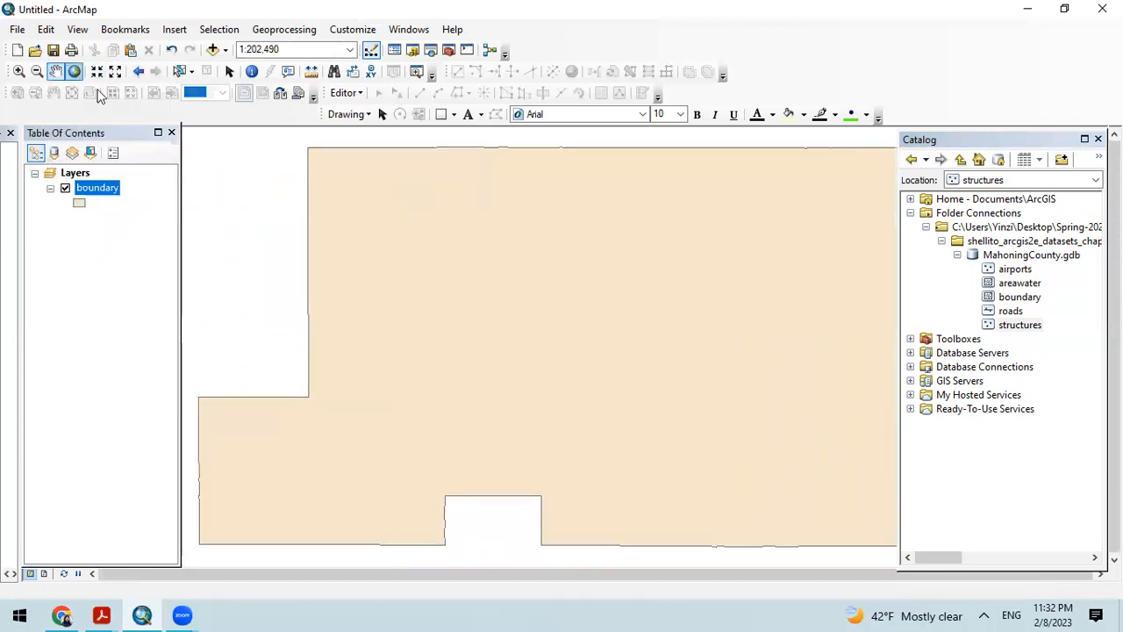
{"action": "left_click_drag", "start_coordinate": [900, 242], "coordinate": [965, 242]}
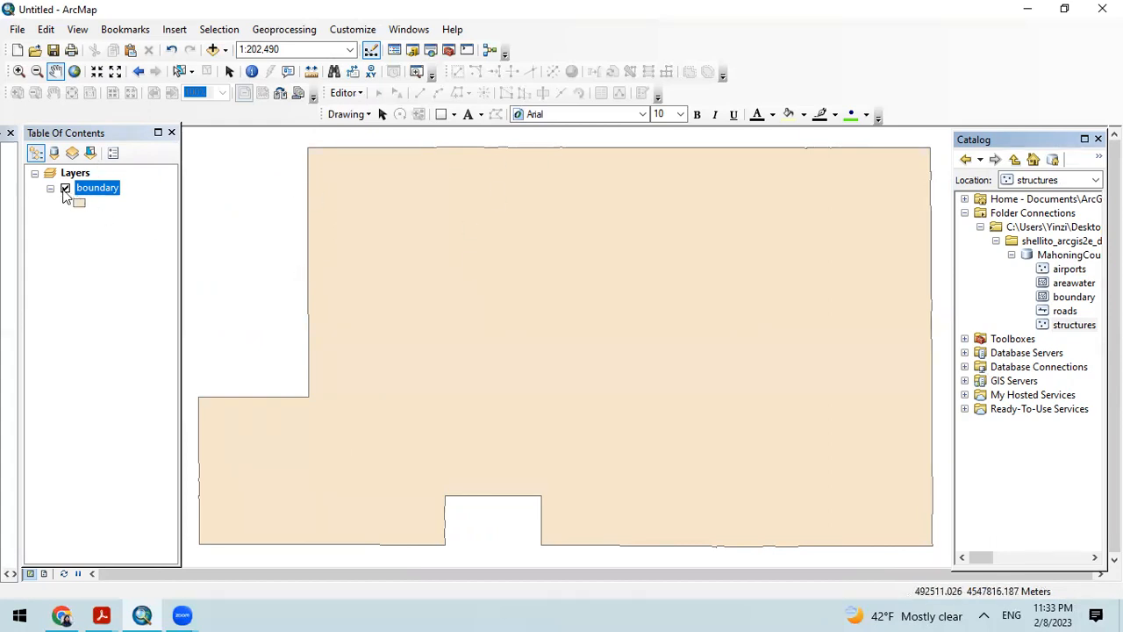
Step: Turn the boundary layer's display off and back on
{"action": "left_click", "coordinate": [65, 188]}
{"action": "left_click", "coordinate": [65, 189]}
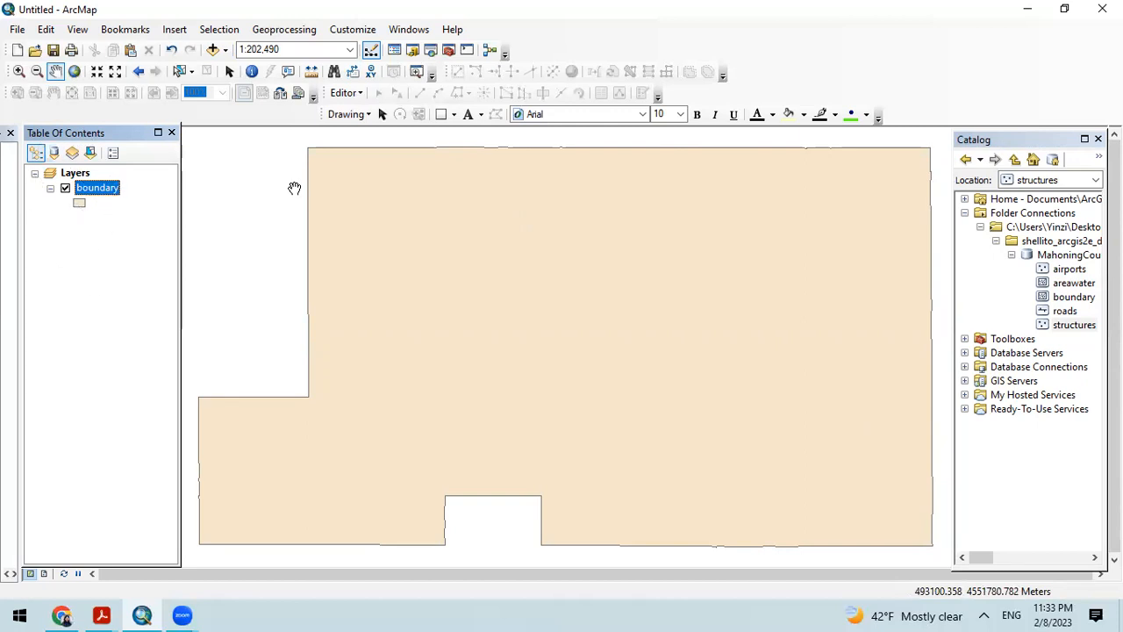
{"action": "right_click", "coordinate": [74, 176]}
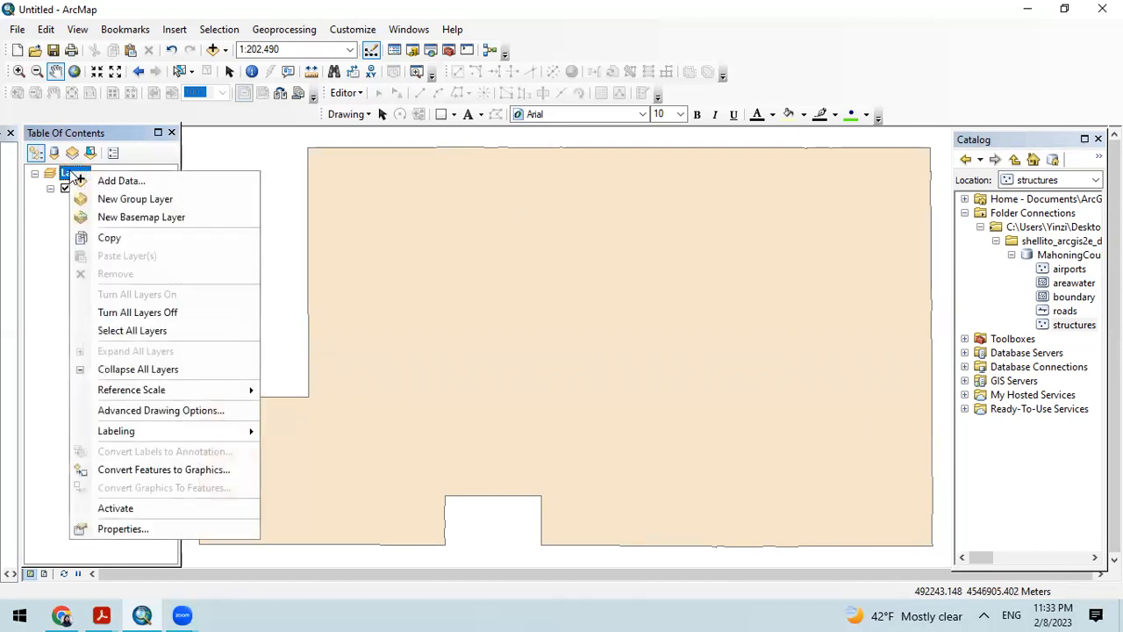
{"action": "left_click", "coordinate": [69, 169]}
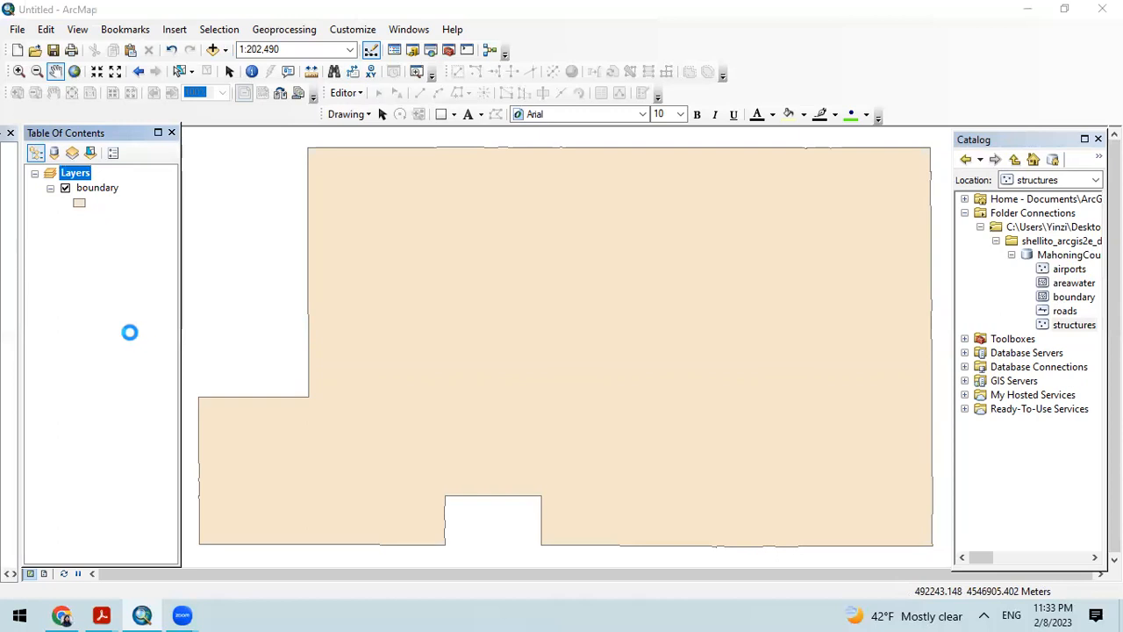
{"action": "left_click", "coordinate": [76, 174]}
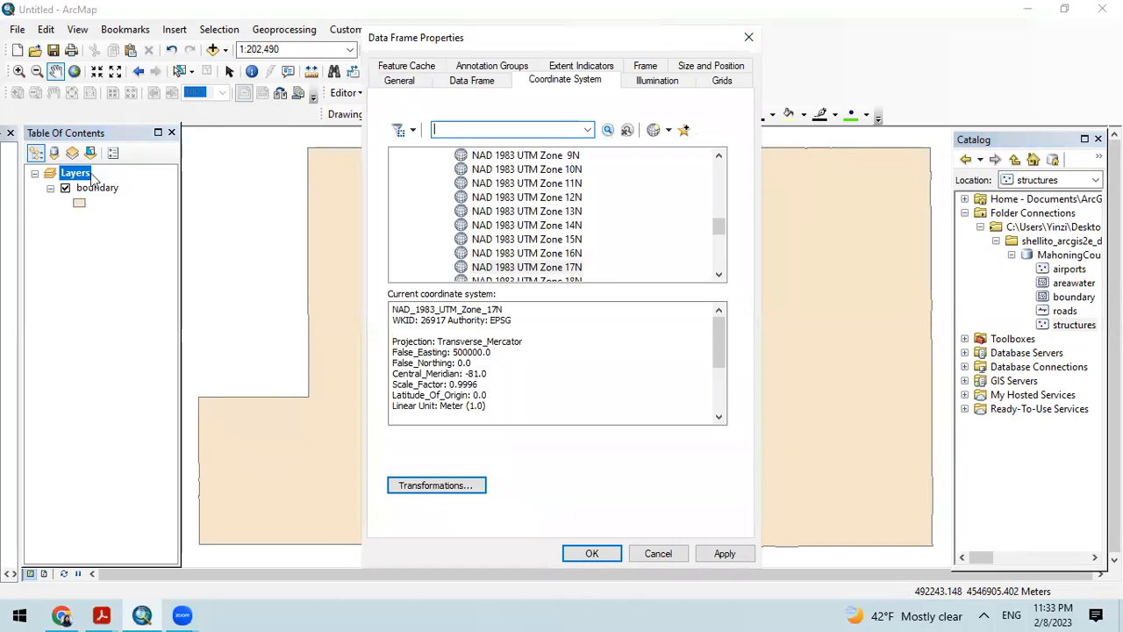
{"action": "left_click", "coordinate": [748, 37]}
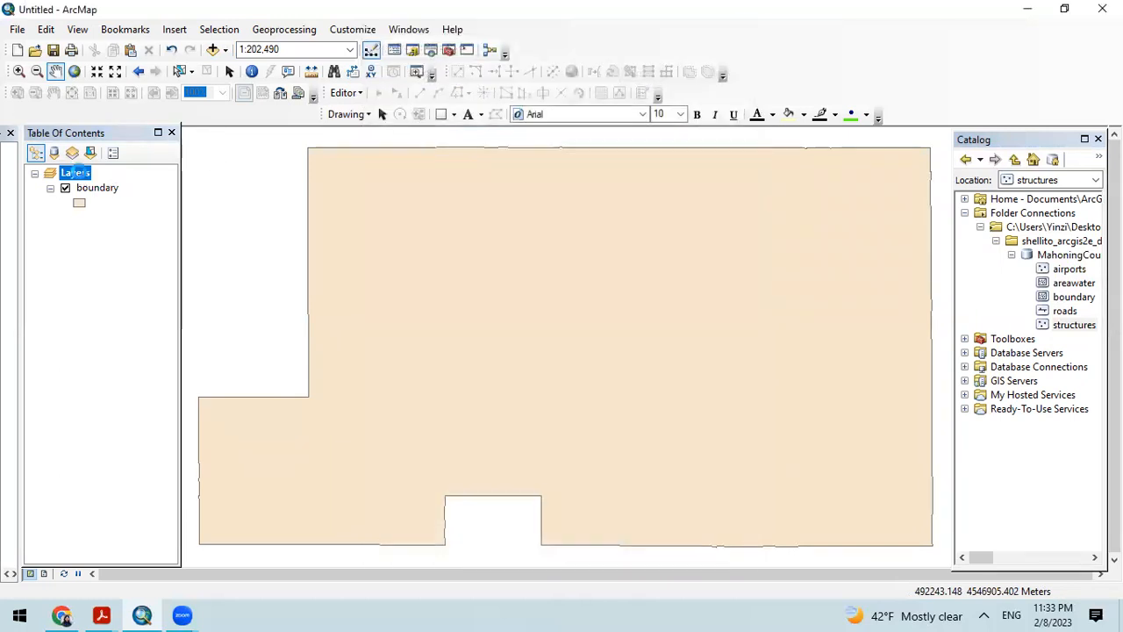
Step: Rename the Layers data frame to Mahoning County in its properties, apply the change, and show its coordinate system settings
{"action": "right_click", "coordinate": [79, 172]}
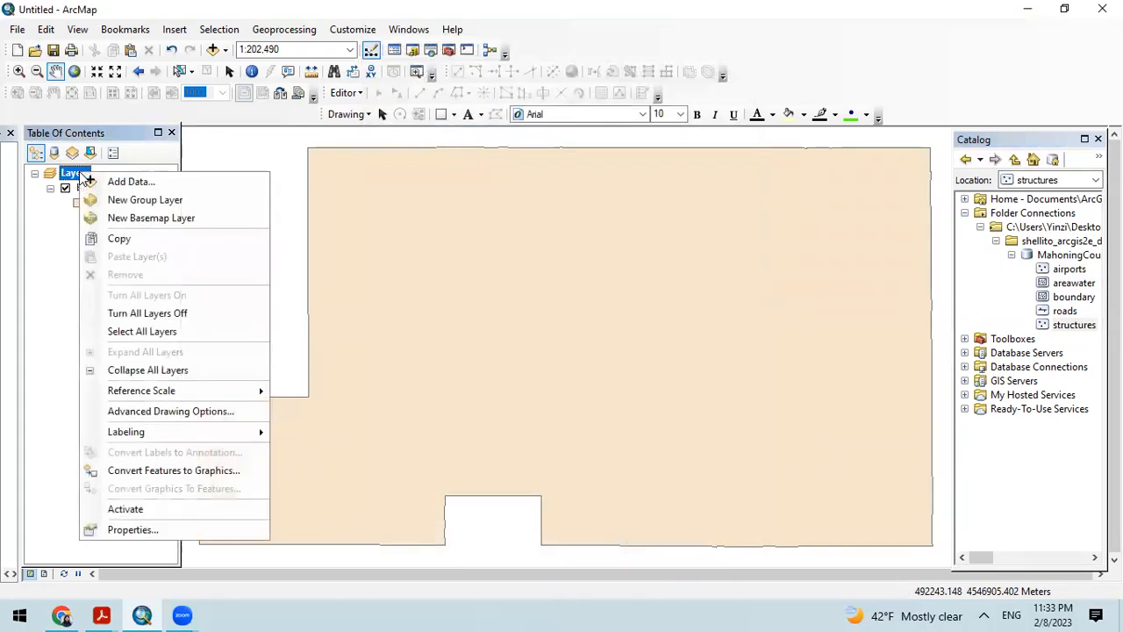
{"action": "left_click", "coordinate": [133, 530]}
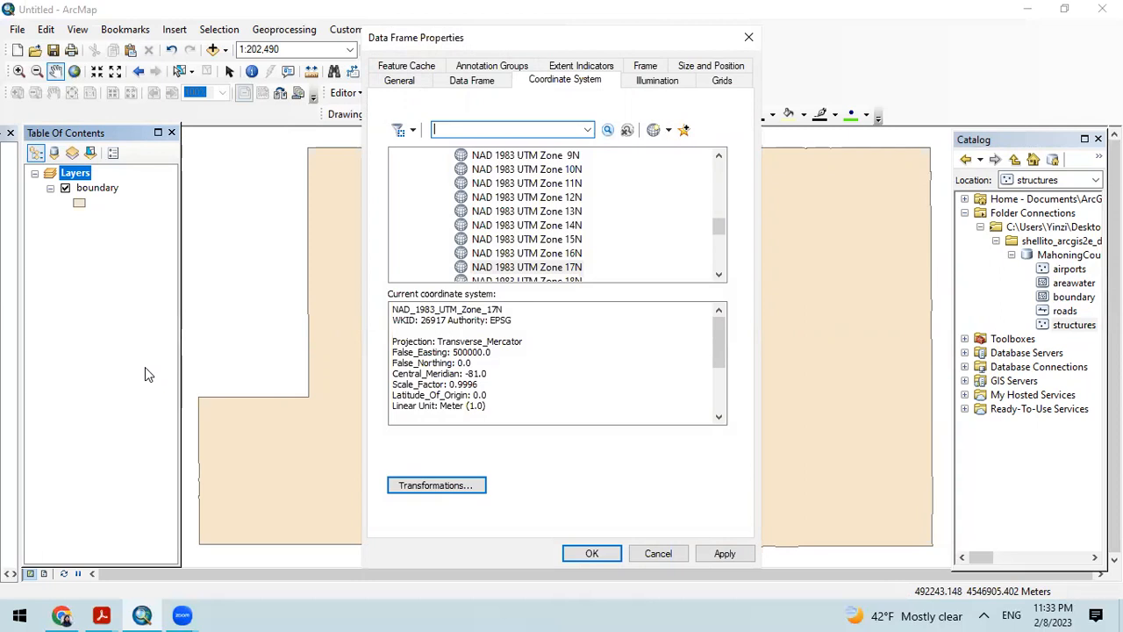
{"action": "left_click", "coordinate": [421, 82]}
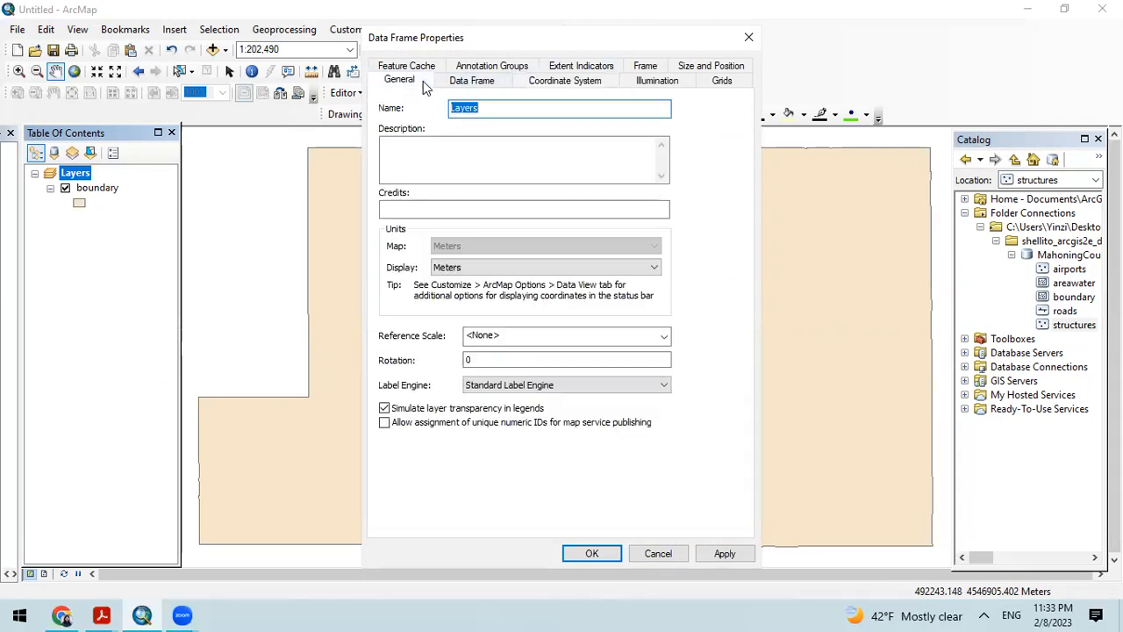
{"action": "left_click", "coordinate": [492, 109]}
{"action": "key", "text": "BackSpace"}
{"action": "key", "text": "BackSpace"}
{"action": "key", "text": "BackSpace"}
{"action": "type", "text": "Moho"}
{"action": "type", "text": "honin"}
{"action": "type", "text": "g County"}
{"action": "left_click", "coordinate": [727, 553]}
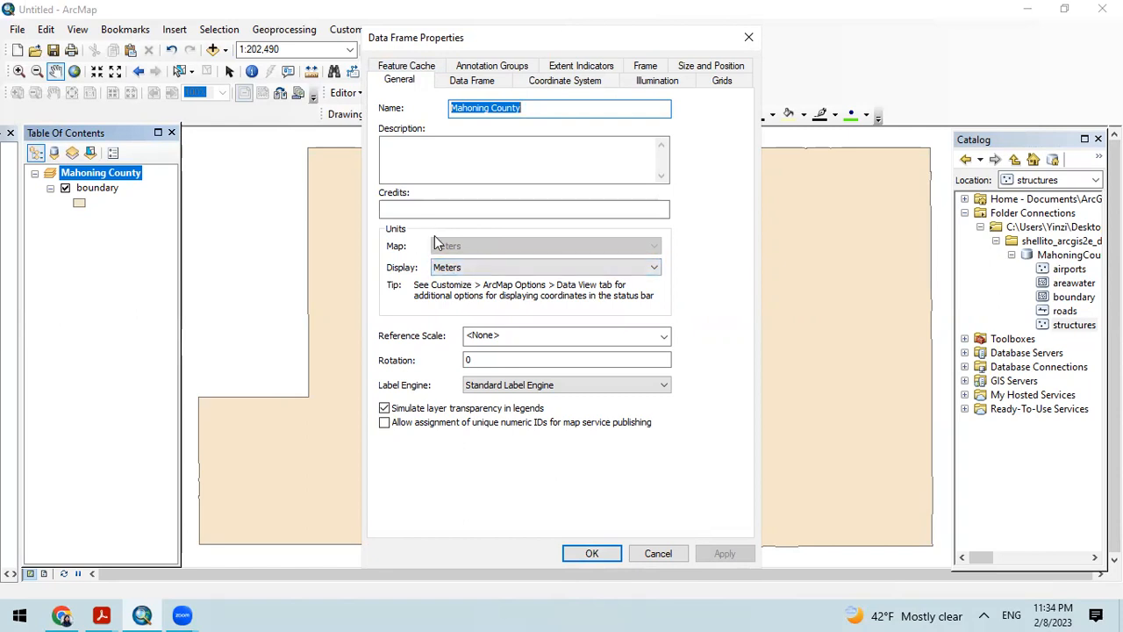
{"action": "left_click", "coordinate": [548, 85]}
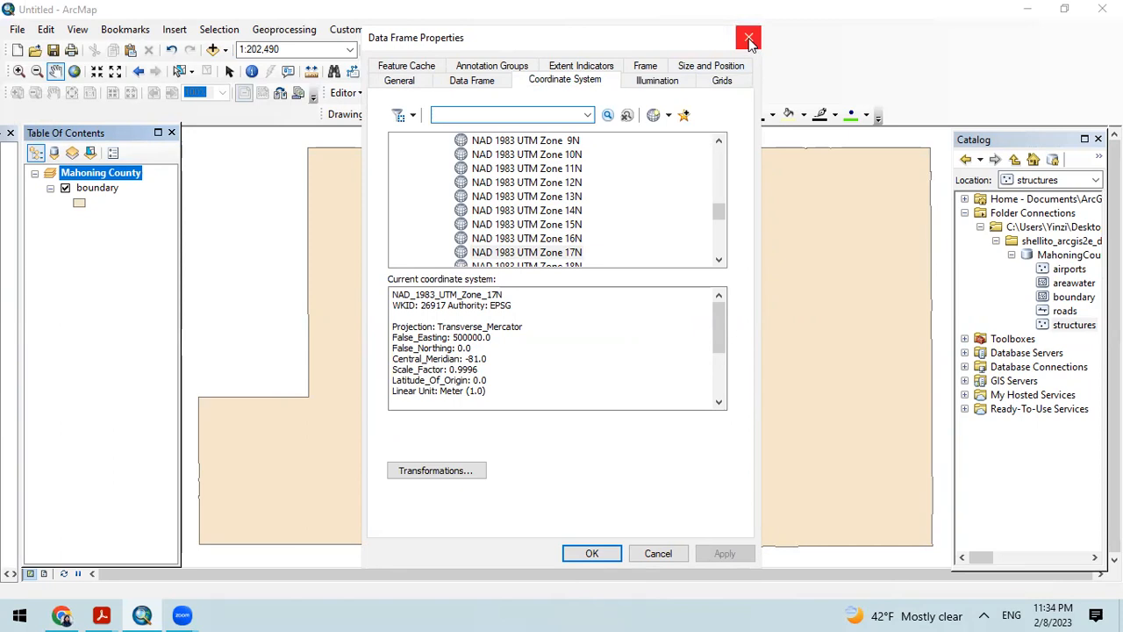
Step: Check the Mahoning County data frame's general settings, accept the properties and clear the selection in the table of contents
{"action": "left_click", "coordinate": [400, 81]}
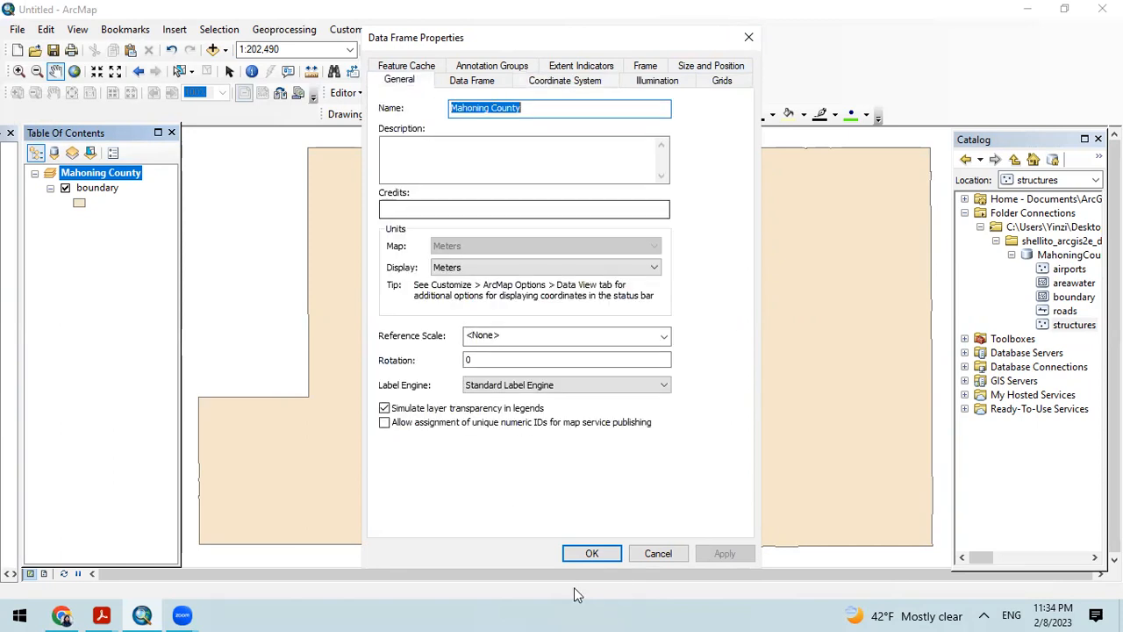
{"action": "left_click", "coordinate": [593, 556]}
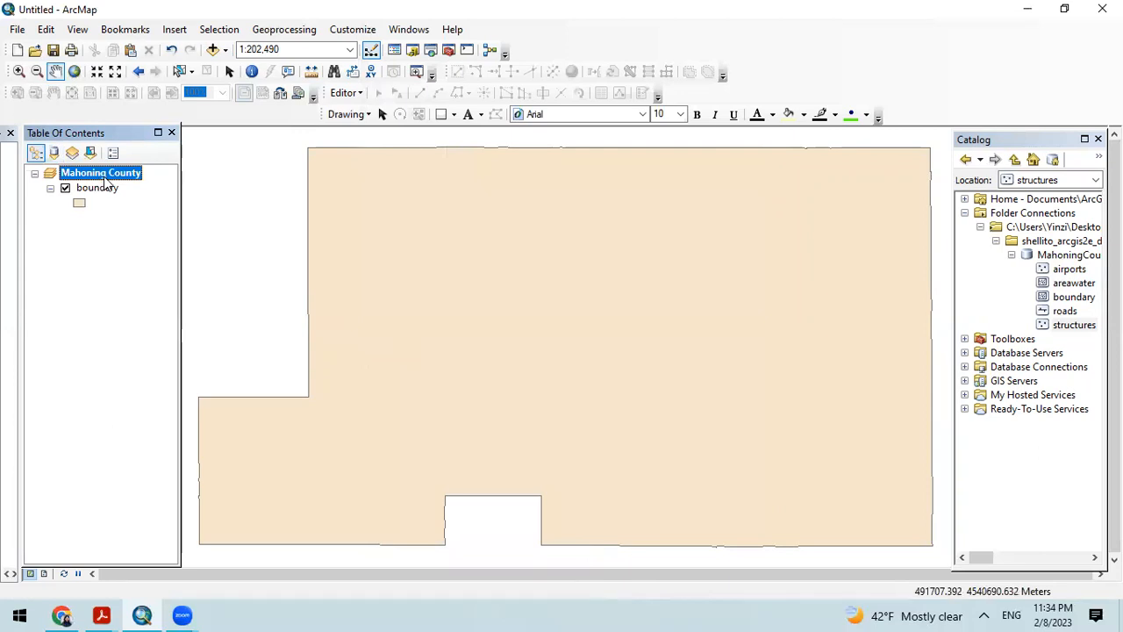
{"action": "left_click", "coordinate": [141, 247]}
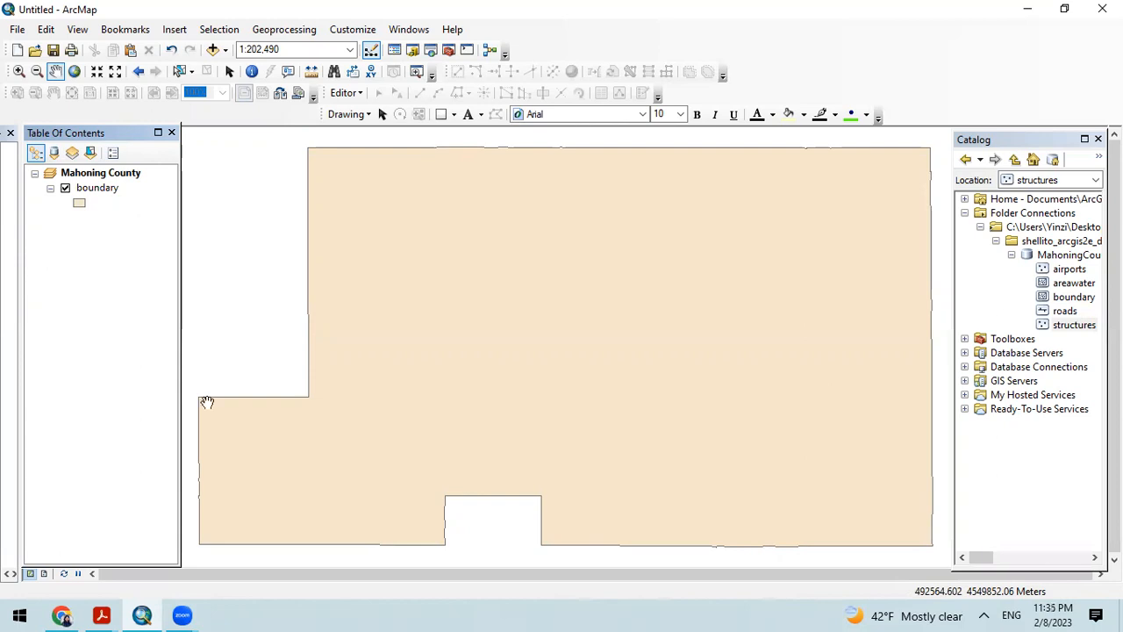
Step: Examine the boundary layer's properties, including selection, display, symbology, fields, definition query and general settings, and close them without changes
{"action": "right_click", "coordinate": [99, 188]}
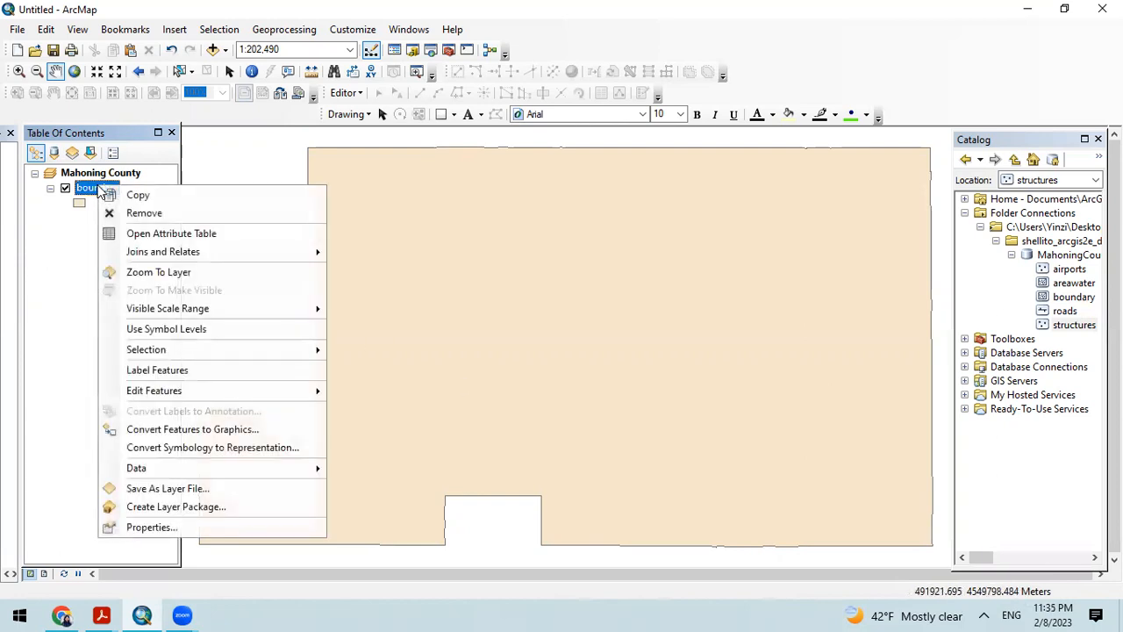
{"action": "left_click", "coordinate": [151, 526]}
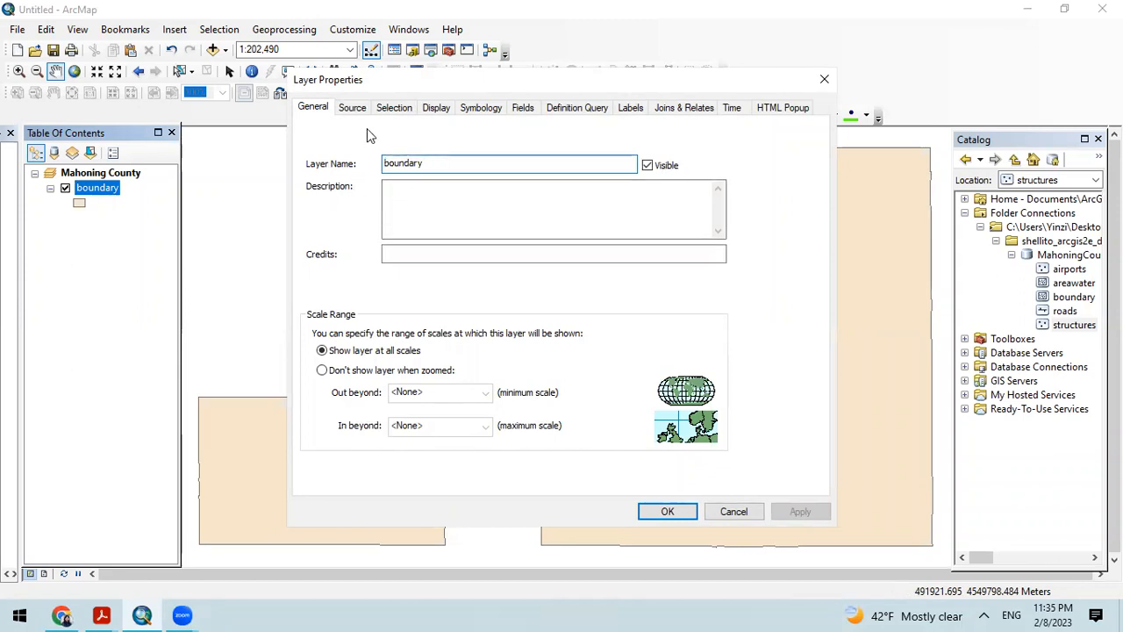
{"action": "left_click", "coordinate": [352, 108]}
{"action": "left_click", "coordinate": [394, 108]}
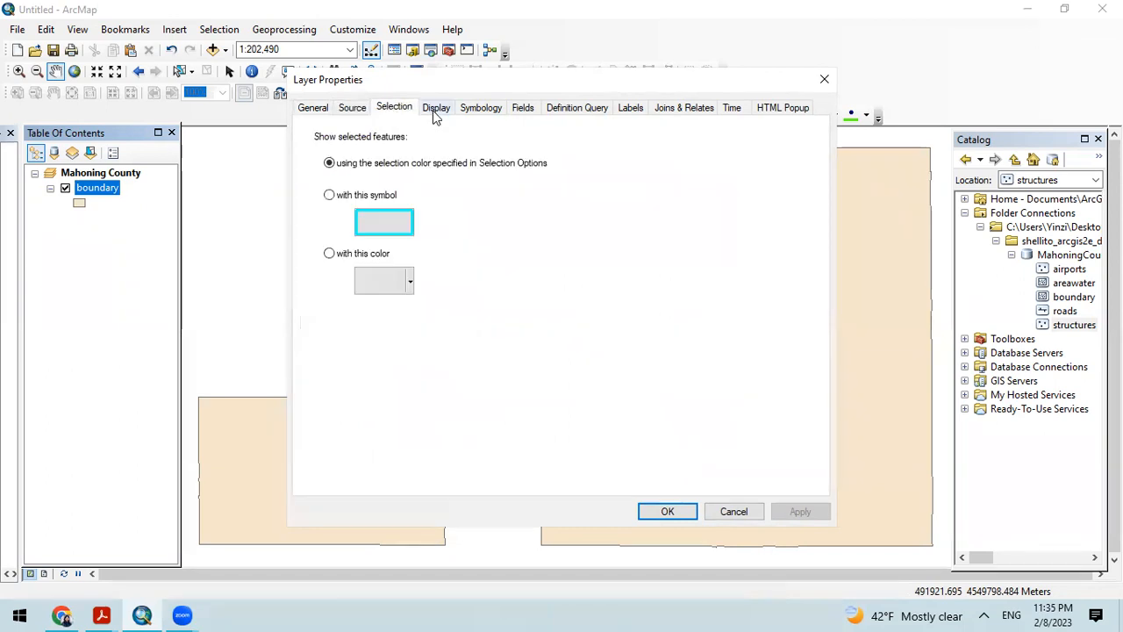
{"action": "left_click", "coordinate": [443, 115]}
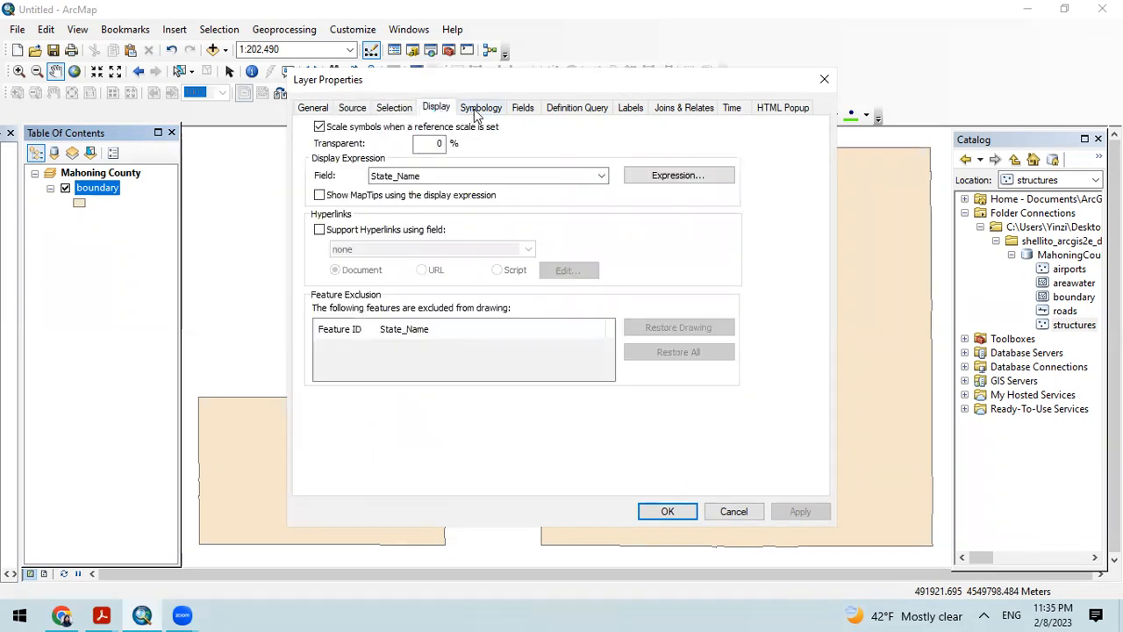
{"action": "left_click", "coordinate": [480, 108]}
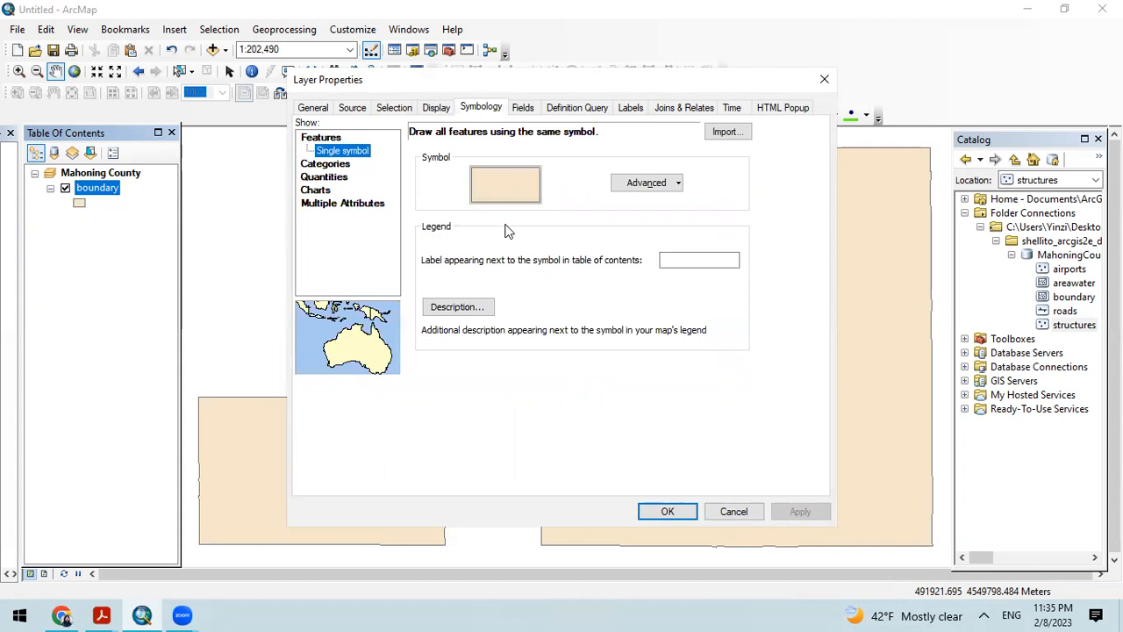
{"action": "left_click", "coordinate": [521, 108]}
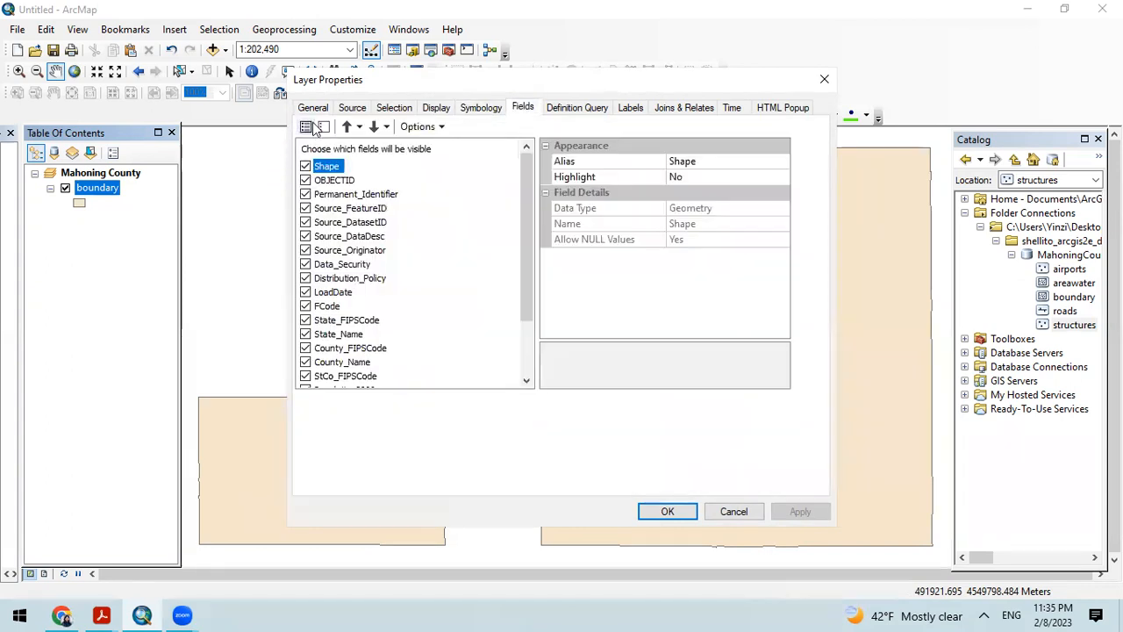
{"action": "left_click", "coordinate": [634, 109]}
{"action": "left_click", "coordinate": [562, 109]}
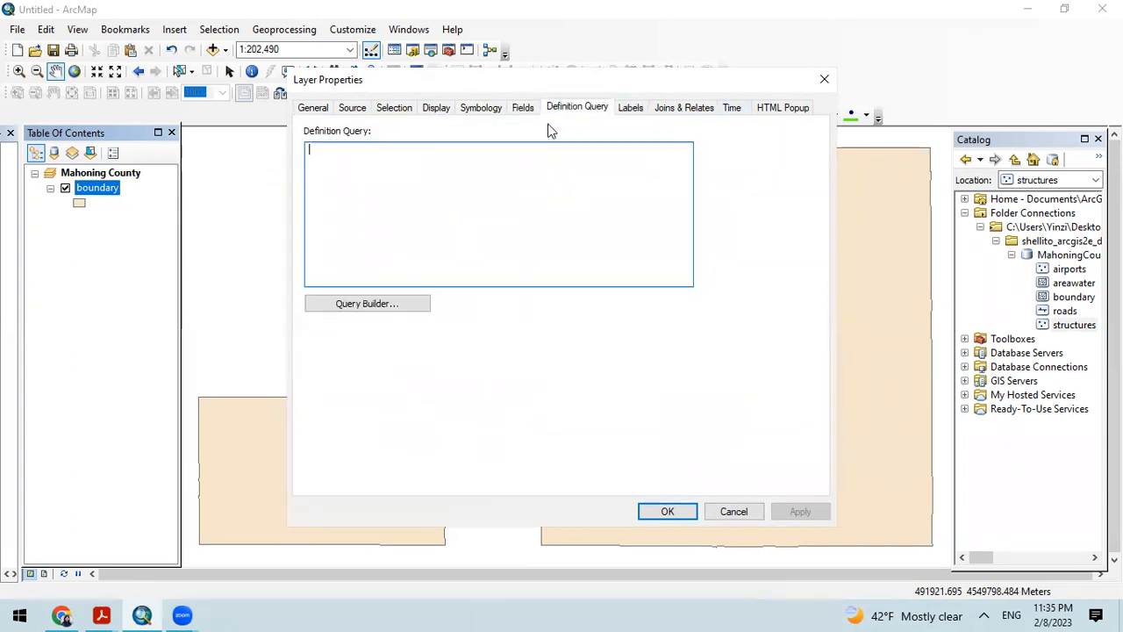
{"action": "left_click", "coordinate": [307, 111]}
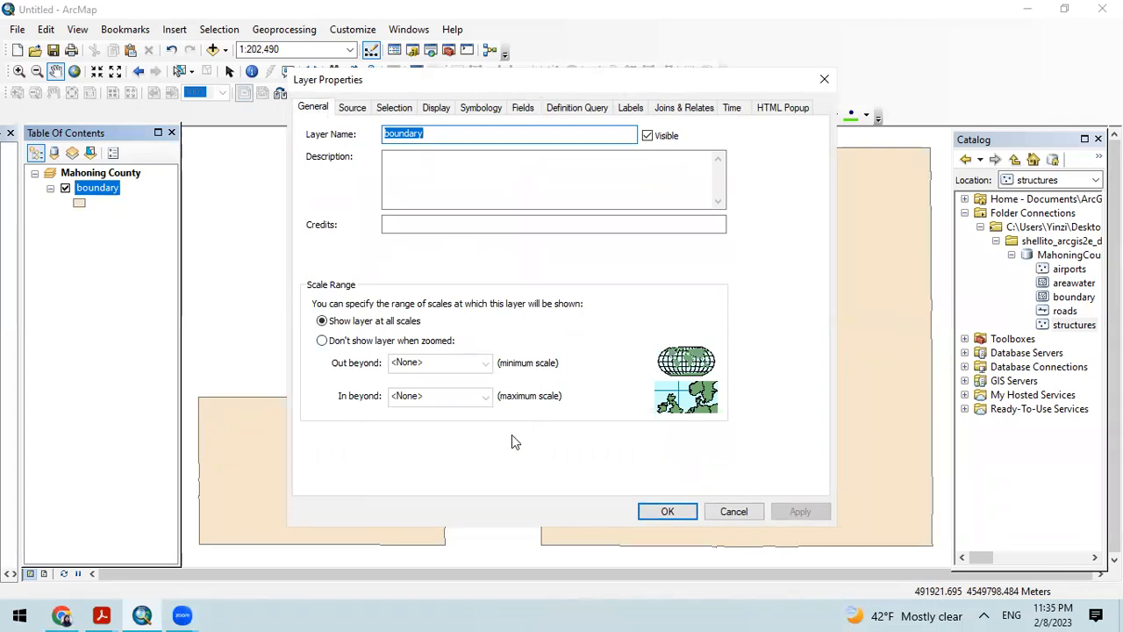
{"action": "left_click", "coordinate": [824, 79]}
Step: Set the Mahoning County data frame's display units to Kilometers, apply the change and check the map's coordinate readout
{"action": "right_click", "coordinate": [68, 172]}
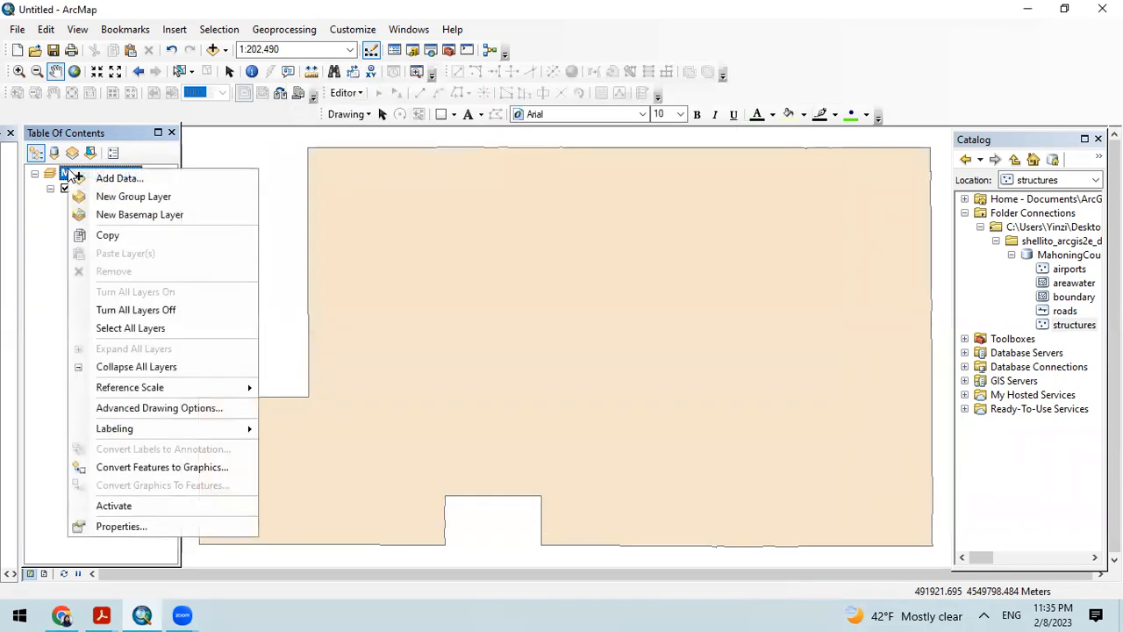
{"action": "left_click", "coordinate": [146, 532]}
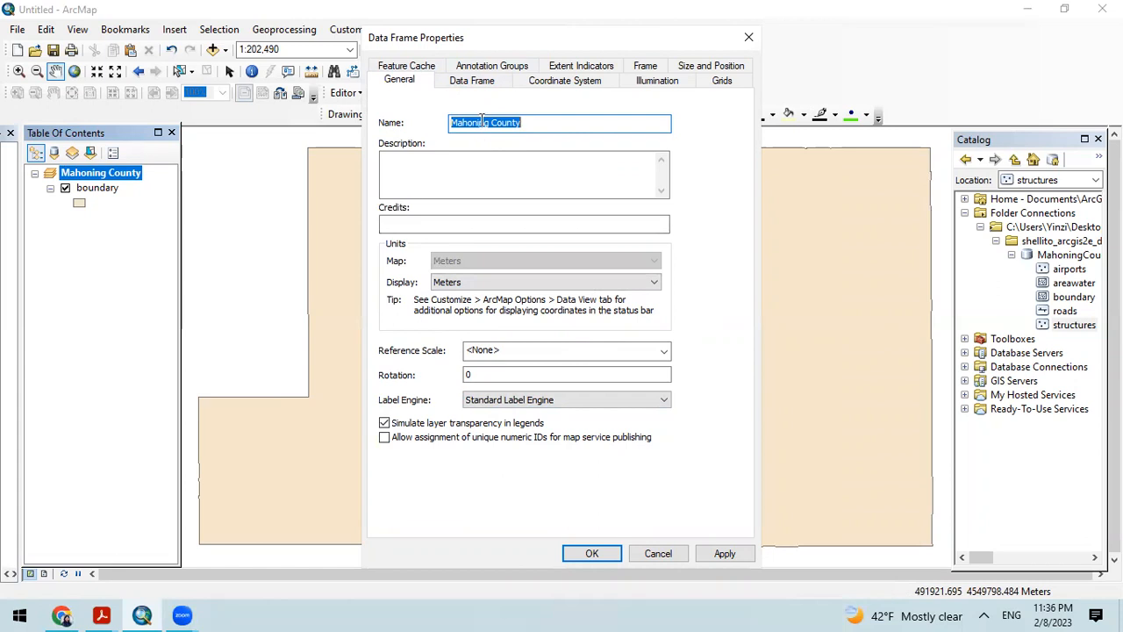
{"action": "left_click", "coordinate": [459, 283]}
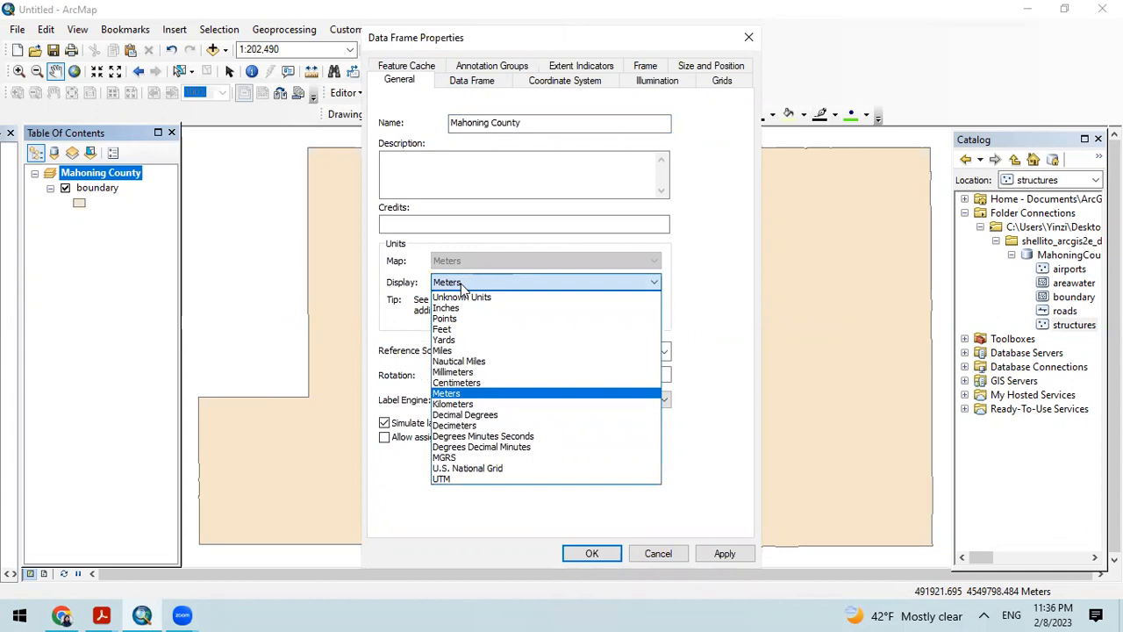
{"action": "left_click", "coordinate": [261, 354]}
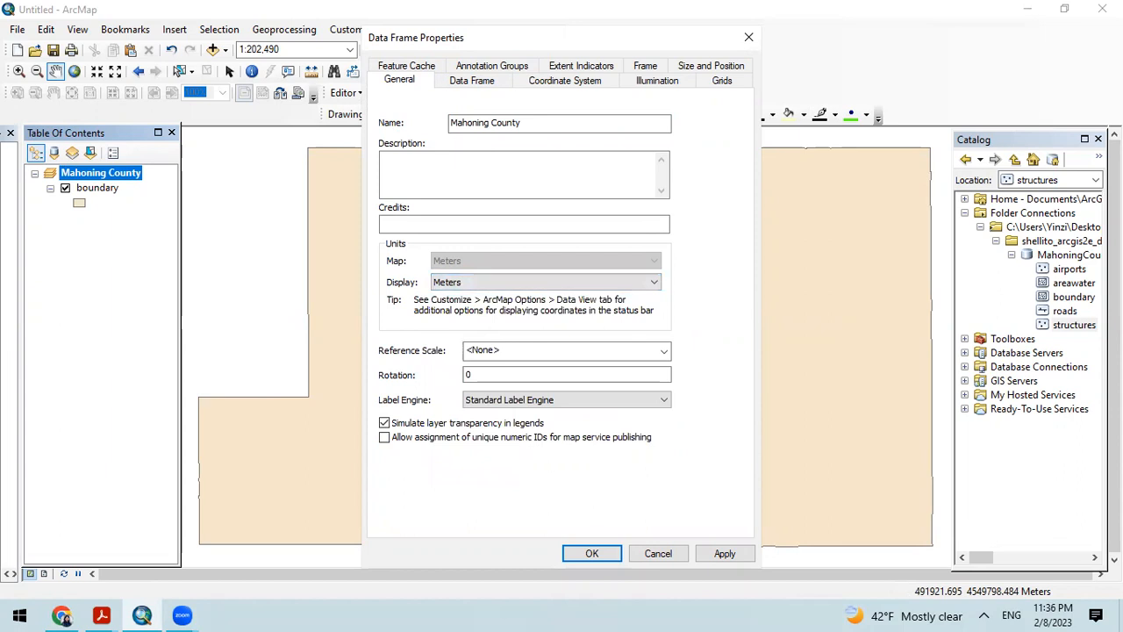
{"action": "left_click", "coordinate": [562, 283]}
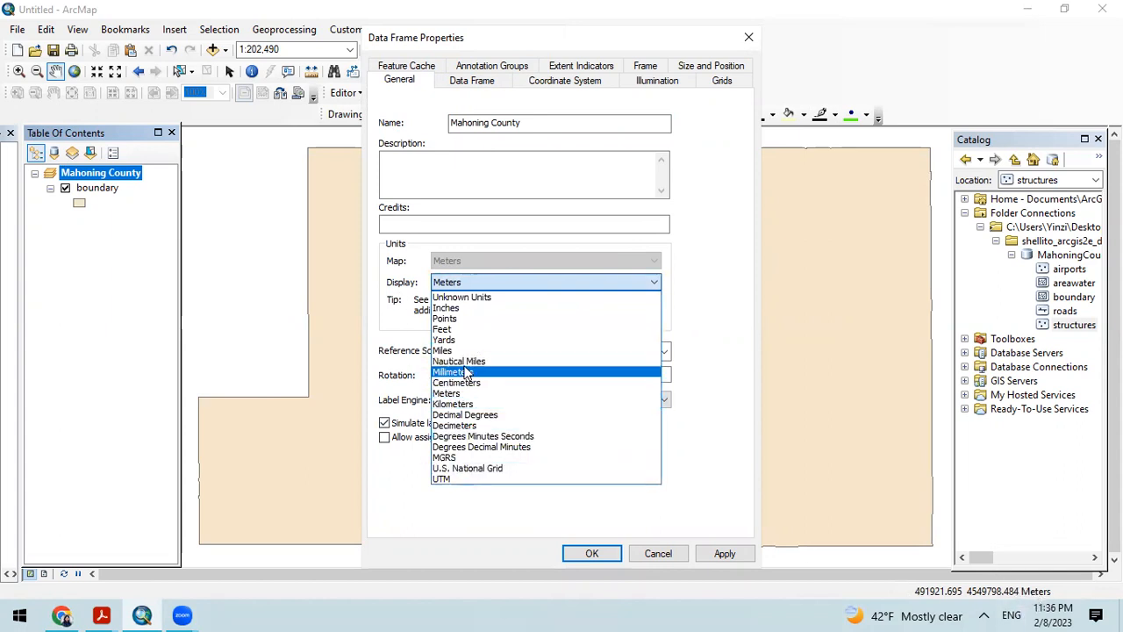
{"action": "left_click", "coordinate": [546, 404]}
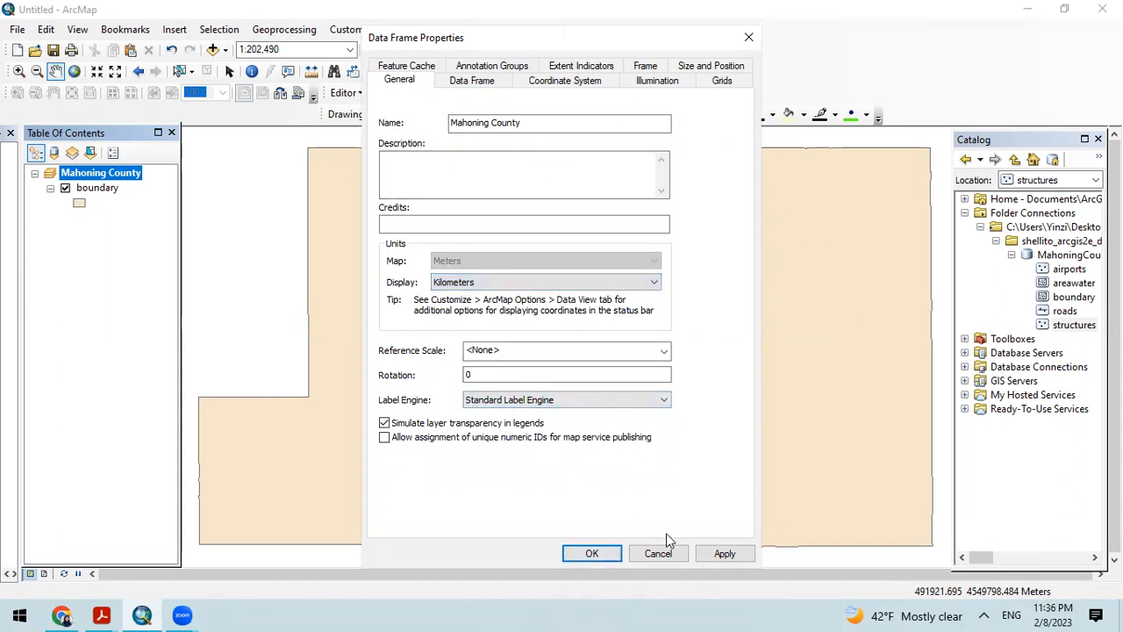
{"action": "left_click", "coordinate": [734, 553]}
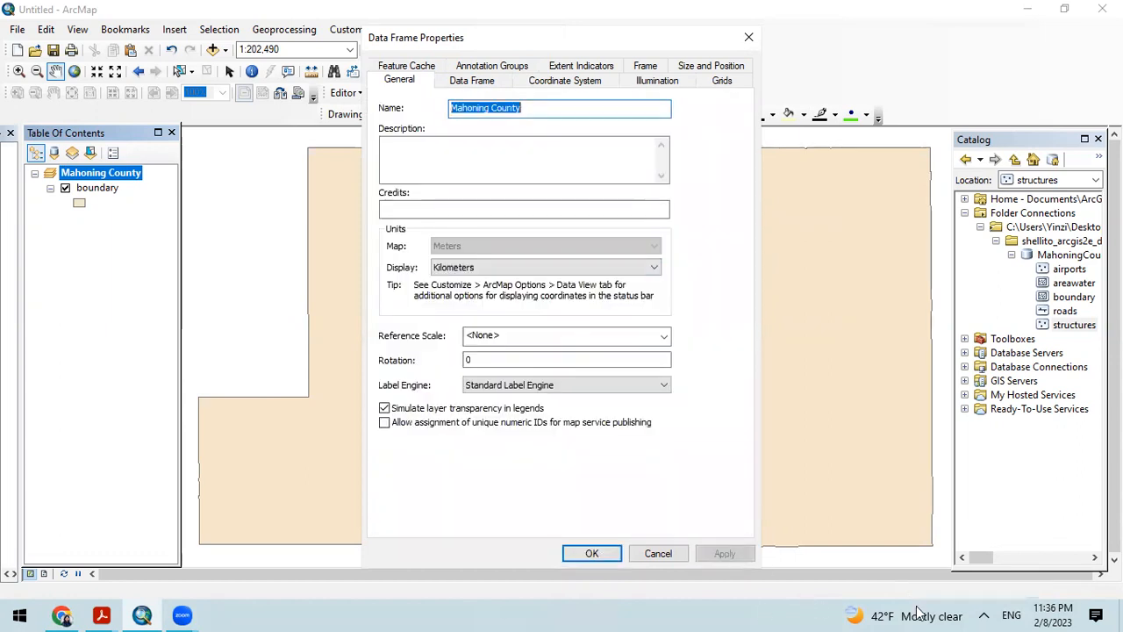
{"action": "left_click", "coordinate": [592, 553]}
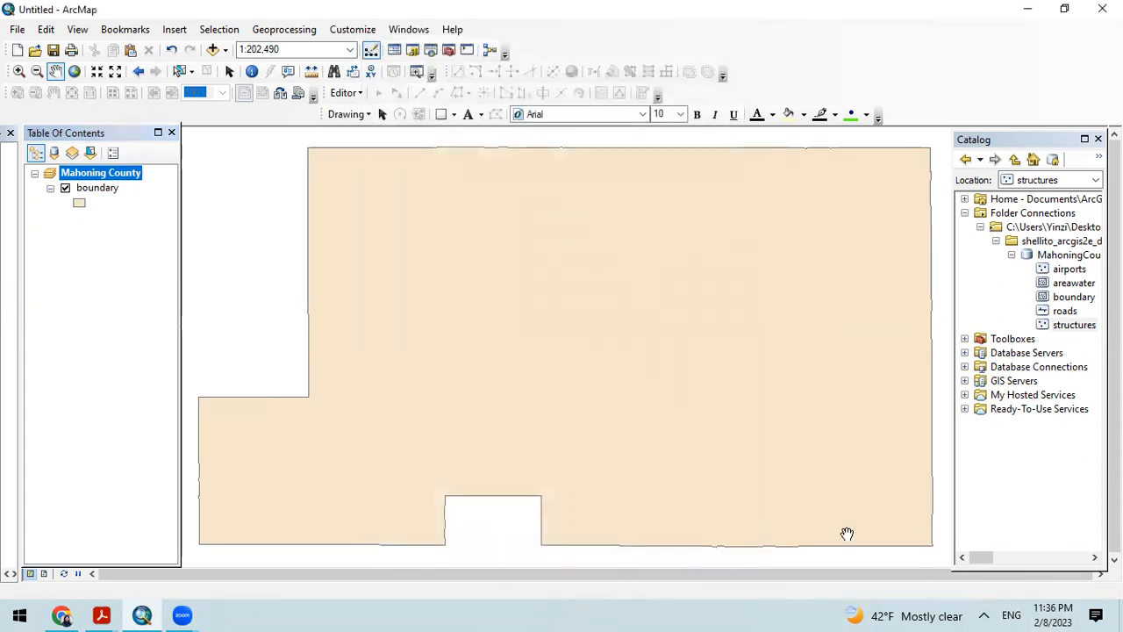
{"action": "scroll", "coordinate": [848, 534], "scroll_direction": "down", "scroll_amount": 1}
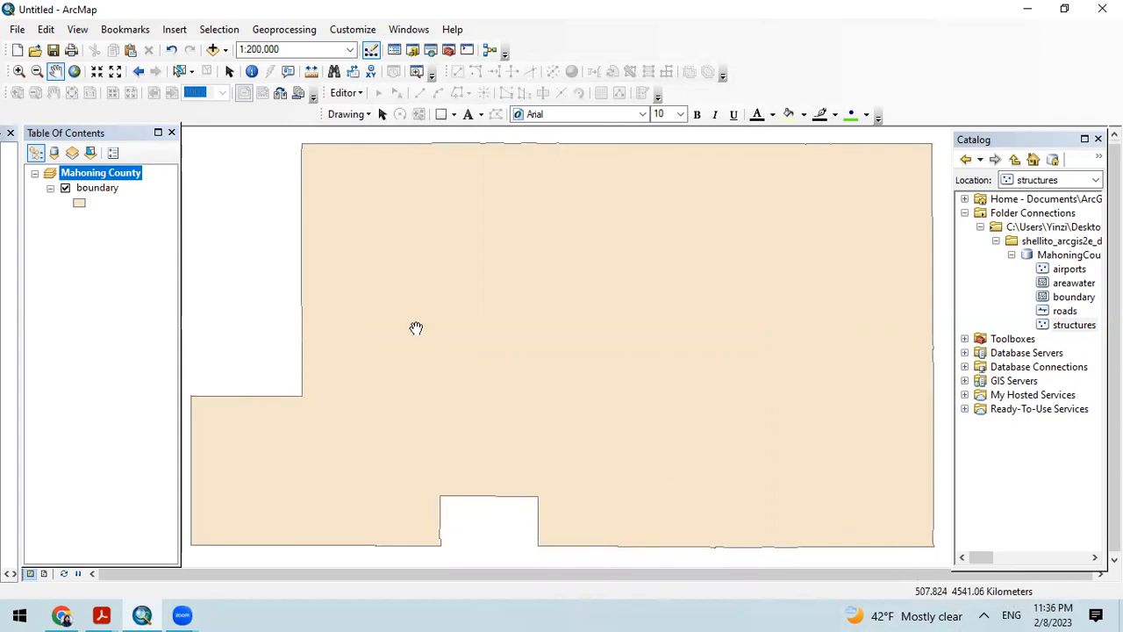
Step: Set the Mahoning County data frame's display units to Miles, apply the change and close its properties
{"action": "right_click", "coordinate": [88, 173]}
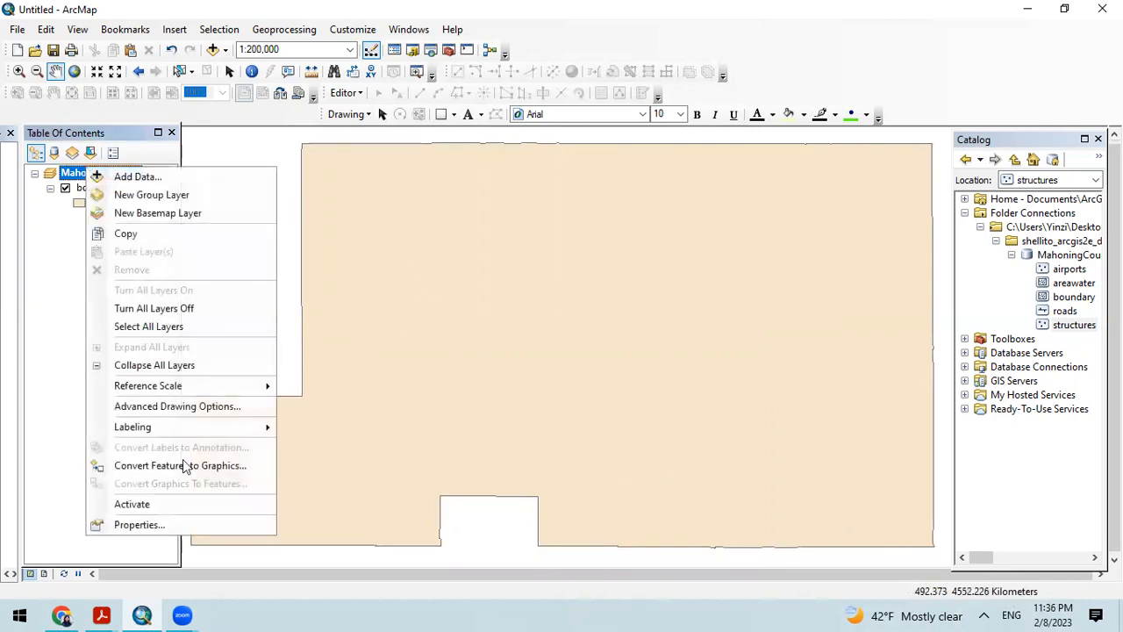
{"action": "left_click", "coordinate": [199, 532]}
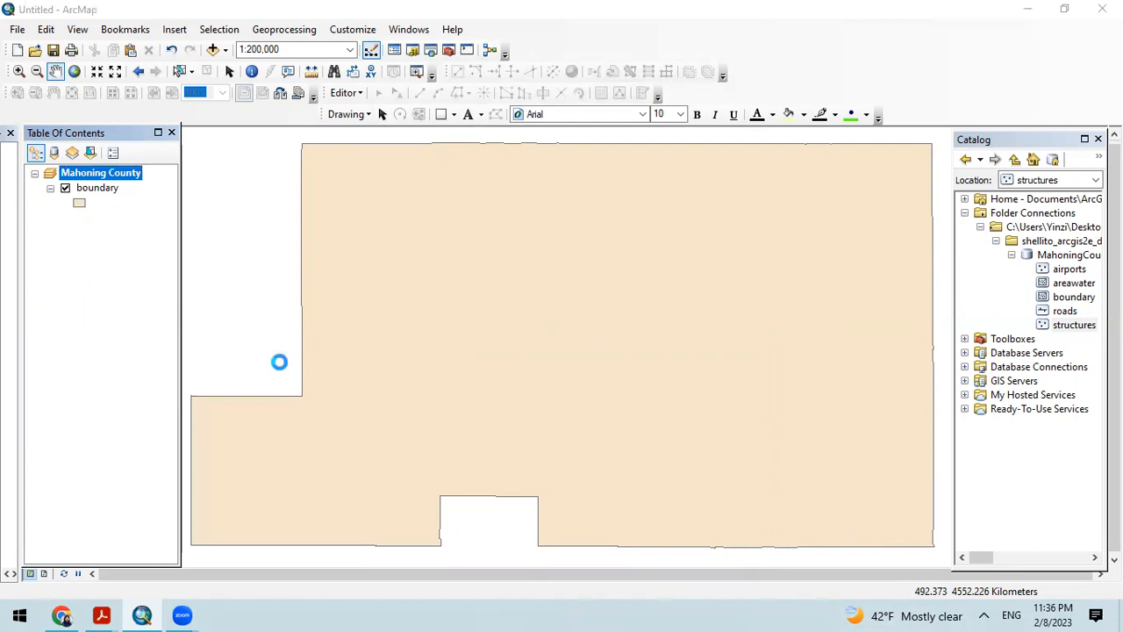
{"action": "left_click", "coordinate": [467, 282]}
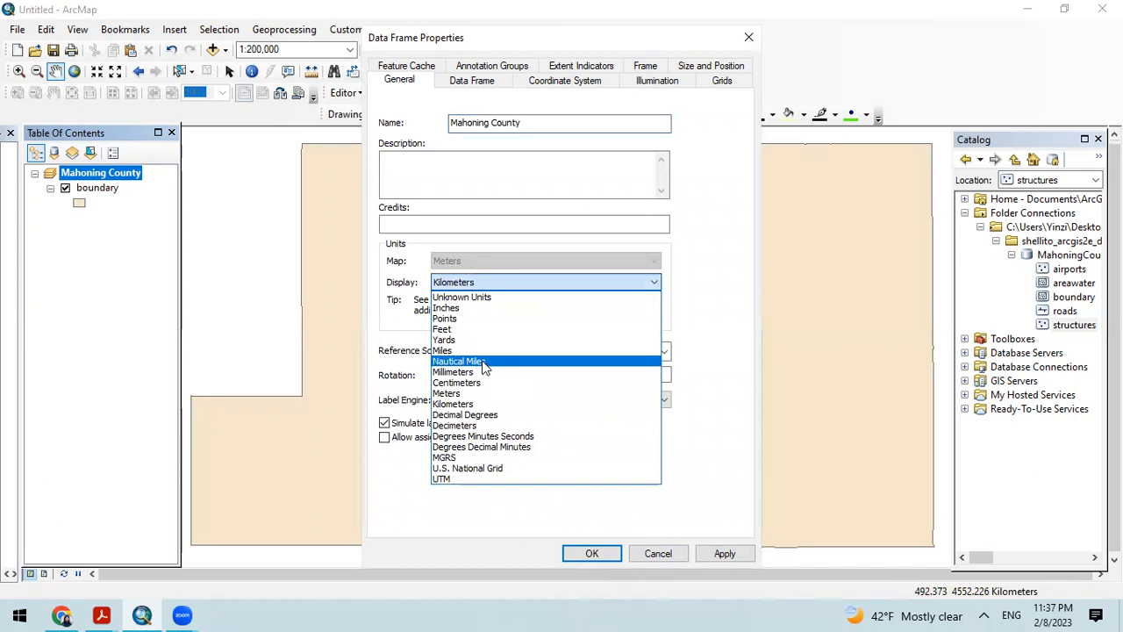
{"action": "left_click", "coordinate": [481, 348]}
{"action": "left_click", "coordinate": [730, 557]}
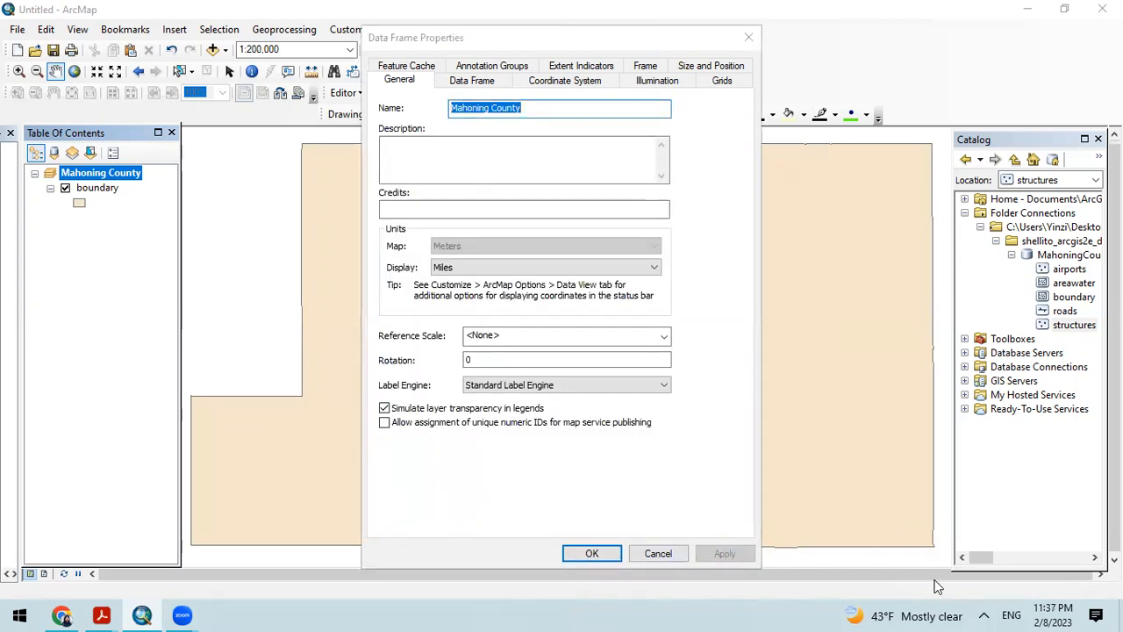
{"action": "left_click", "coordinate": [640, 559]}
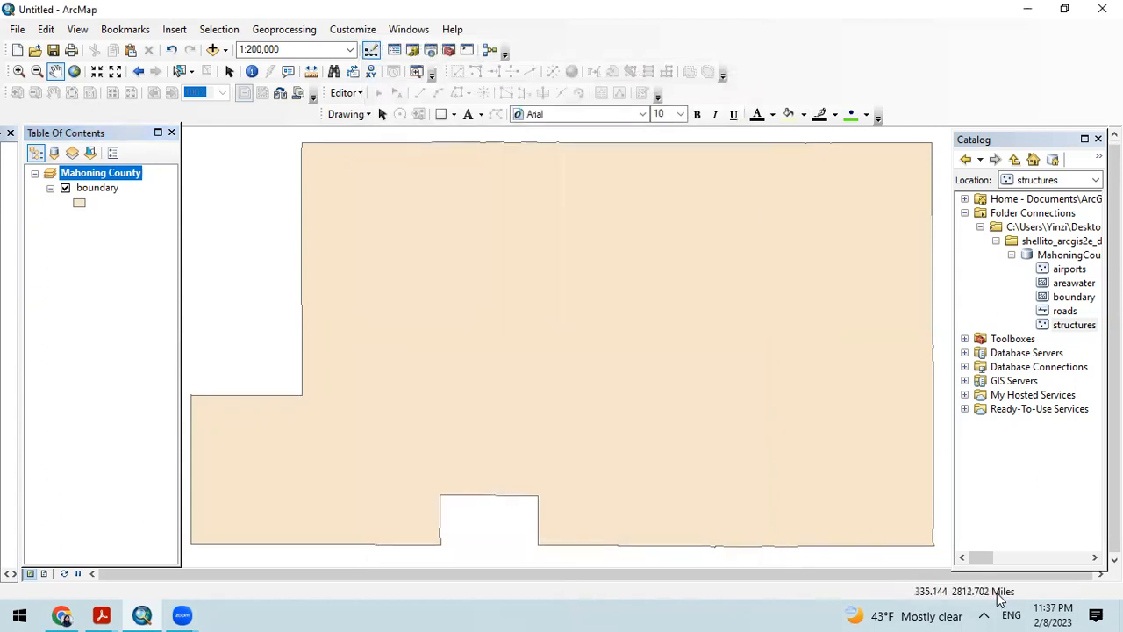
Step: Examine the data frame's remaining properties, from extent, coordinate system and grids to extent indicators, size and position, and feature cache
{"action": "right_click", "coordinate": [97, 176]}
{"action": "left_click", "coordinate": [183, 537]}
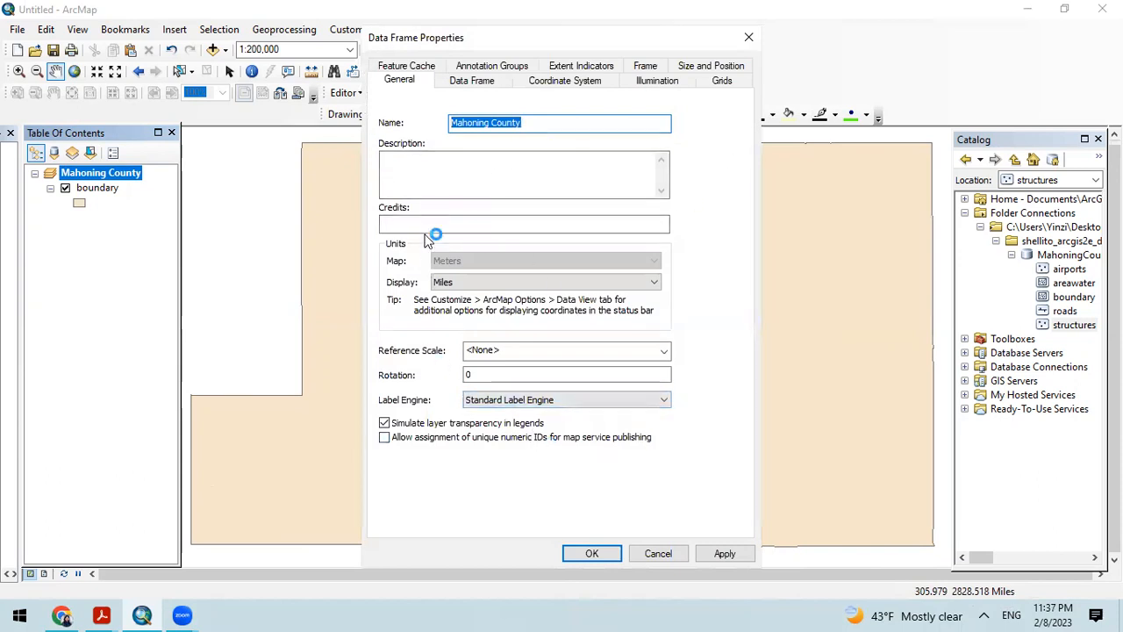
{"action": "left_click", "coordinate": [460, 84]}
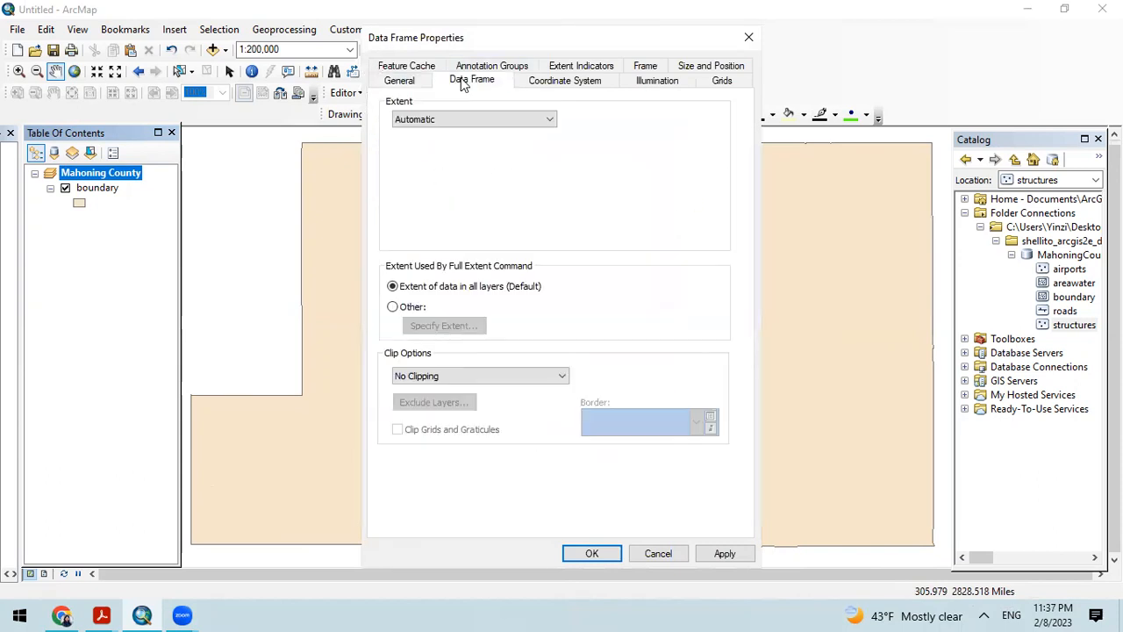
{"action": "left_click", "coordinate": [556, 82]}
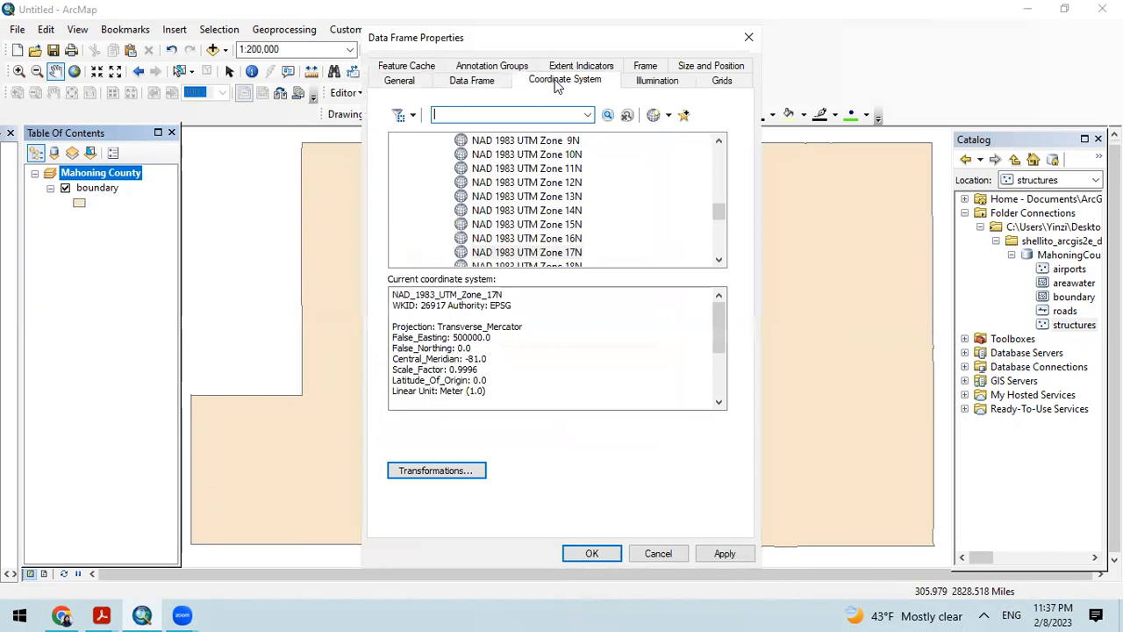
{"action": "left_click", "coordinate": [655, 82]}
{"action": "left_click", "coordinate": [722, 86]}
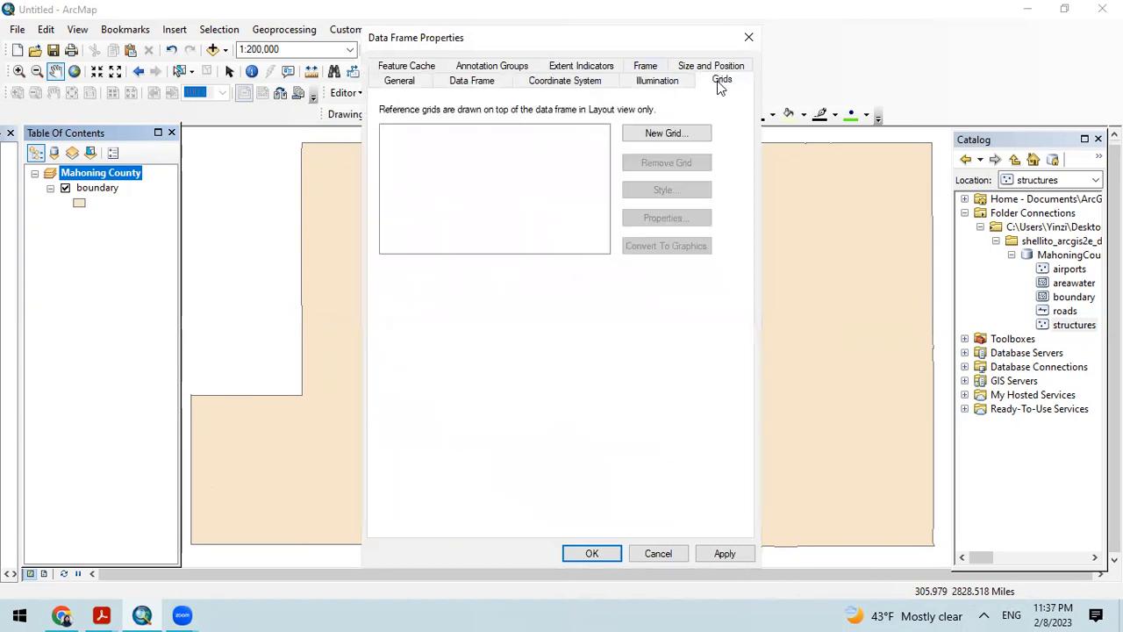
{"action": "left_click", "coordinate": [415, 69]}
{"action": "left_click", "coordinate": [484, 68]}
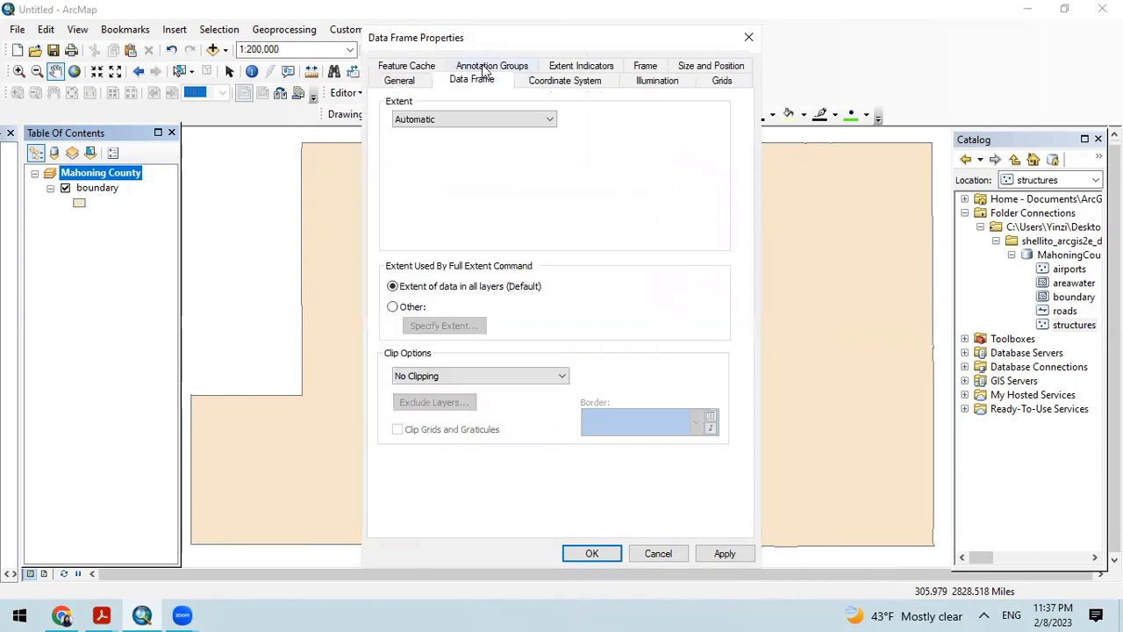
{"action": "left_click", "coordinate": [578, 68]}
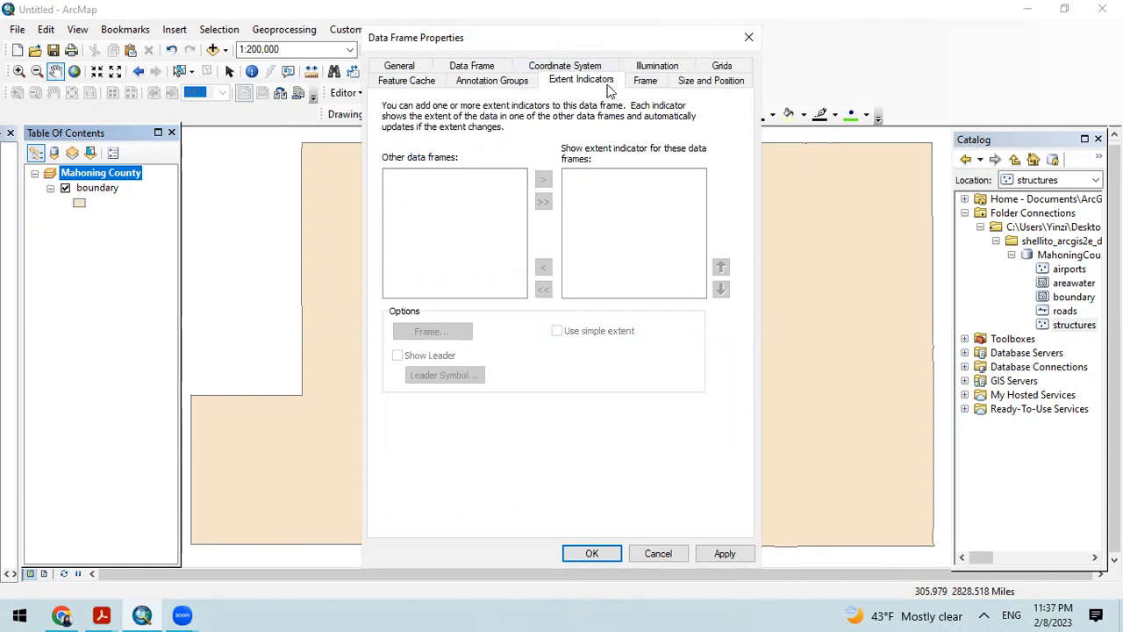
{"action": "left_click", "coordinate": [645, 81]}
{"action": "left_click", "coordinate": [692, 84]}
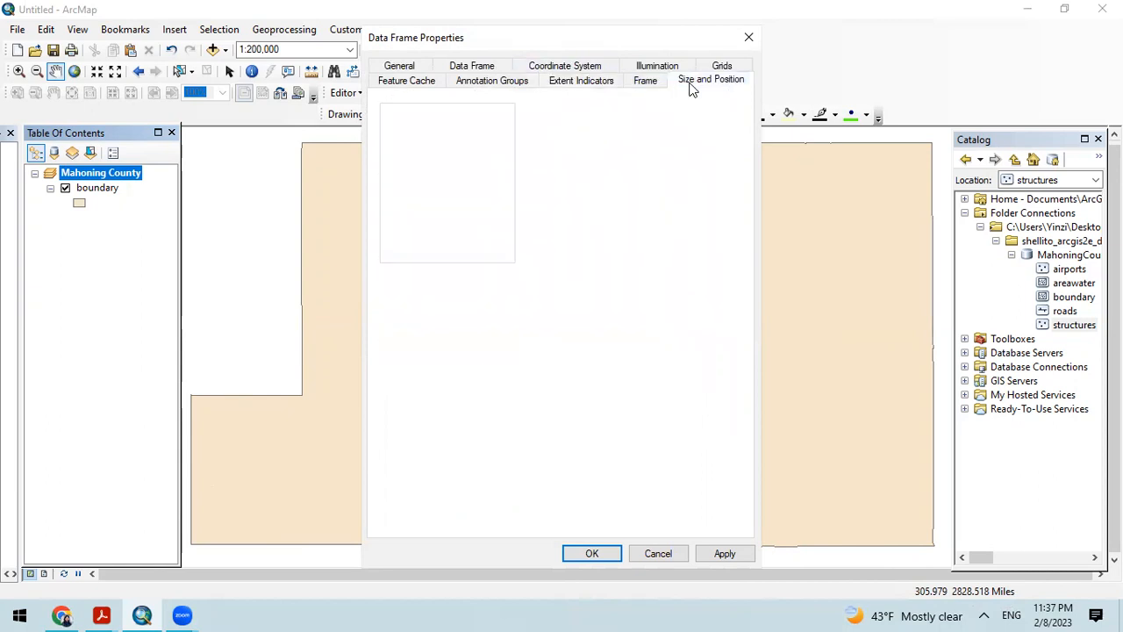
{"action": "left_click", "coordinate": [407, 85]}
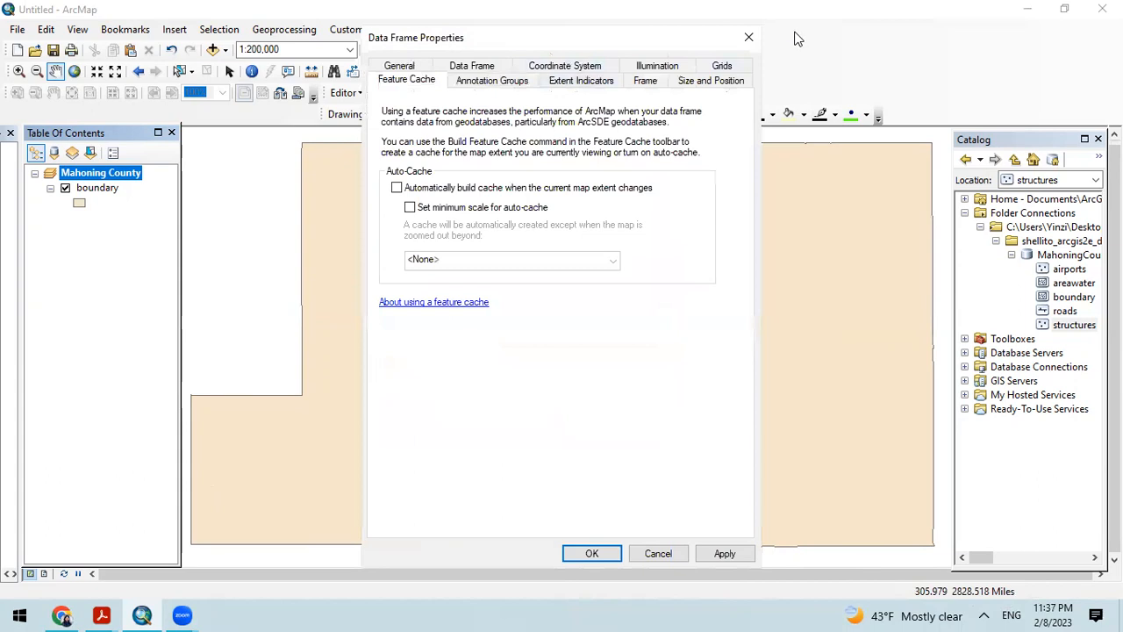
{"action": "left_click", "coordinate": [749, 38]}
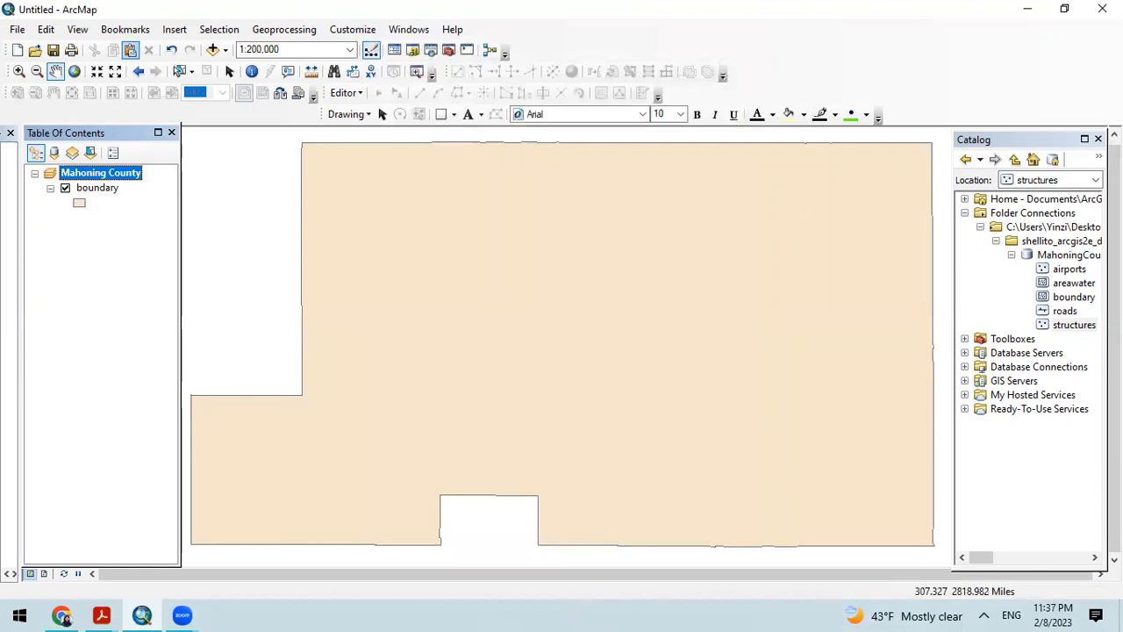
Step: Add the airports, areawater, roads and structures feature classes from MahoningCounty.gdb to the map and acknowledge the spatial reference warning
{"action": "left_click", "coordinate": [213, 49]}
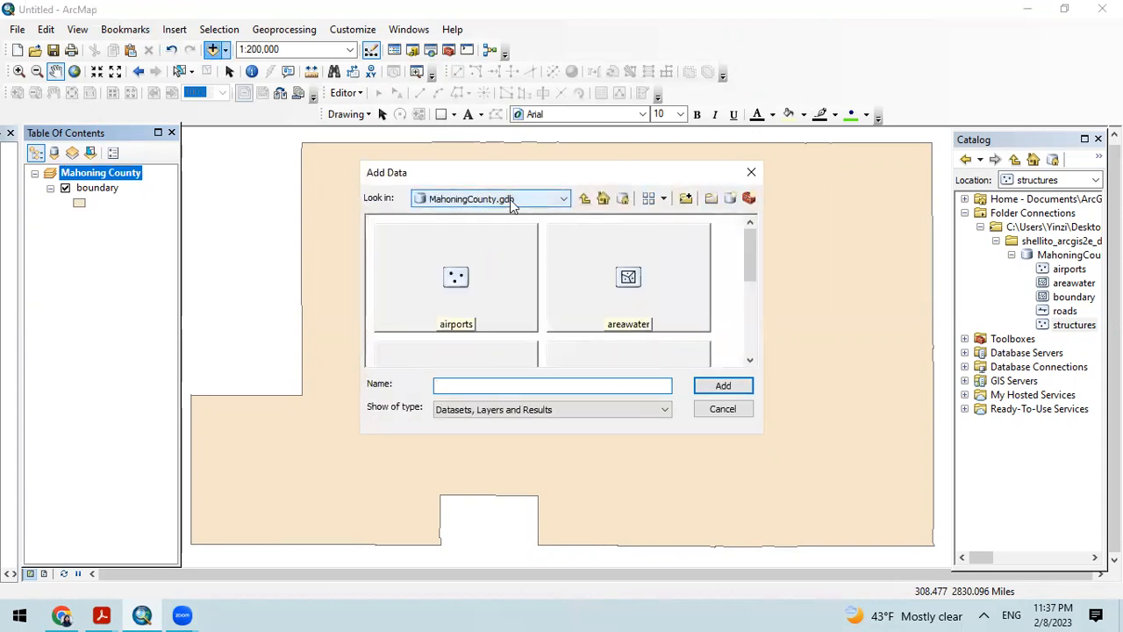
{"action": "left_click", "coordinate": [481, 292]}
{"action": "left_click", "coordinate": [591, 292], "text": "ctrl"}
{"action": "left_click_drag", "start_coordinate": [755, 259], "coordinate": [751, 327]}
{"action": "left_click", "coordinate": [629, 289], "text": "ctrl"}
{"action": "left_click", "coordinate": [500, 316], "text": "ctrl"}
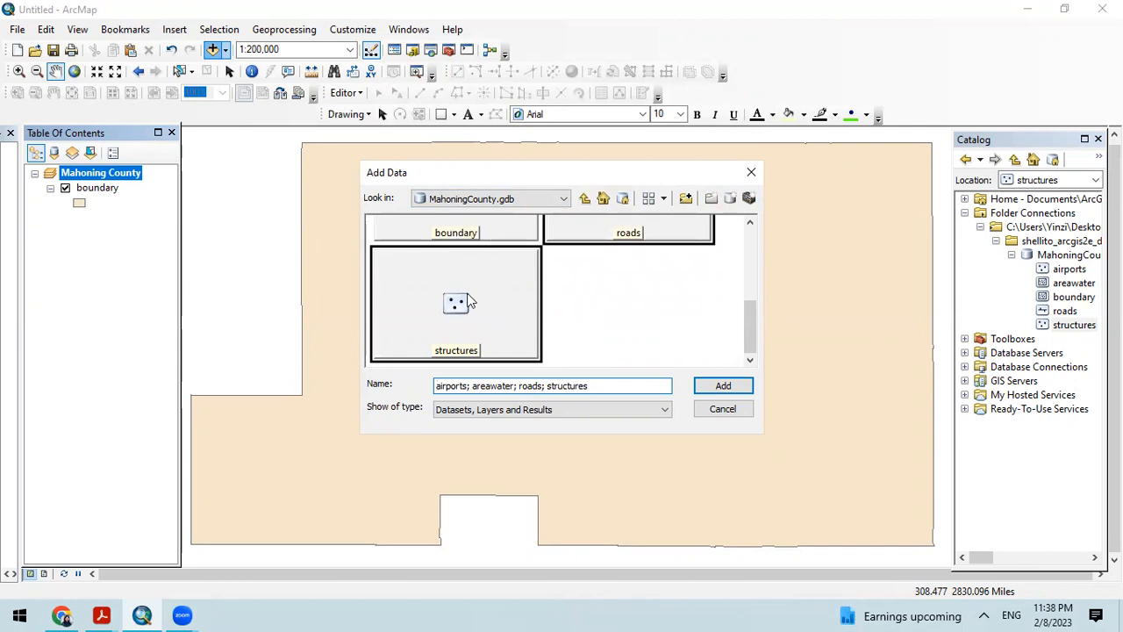
{"action": "left_click", "coordinate": [722, 386]}
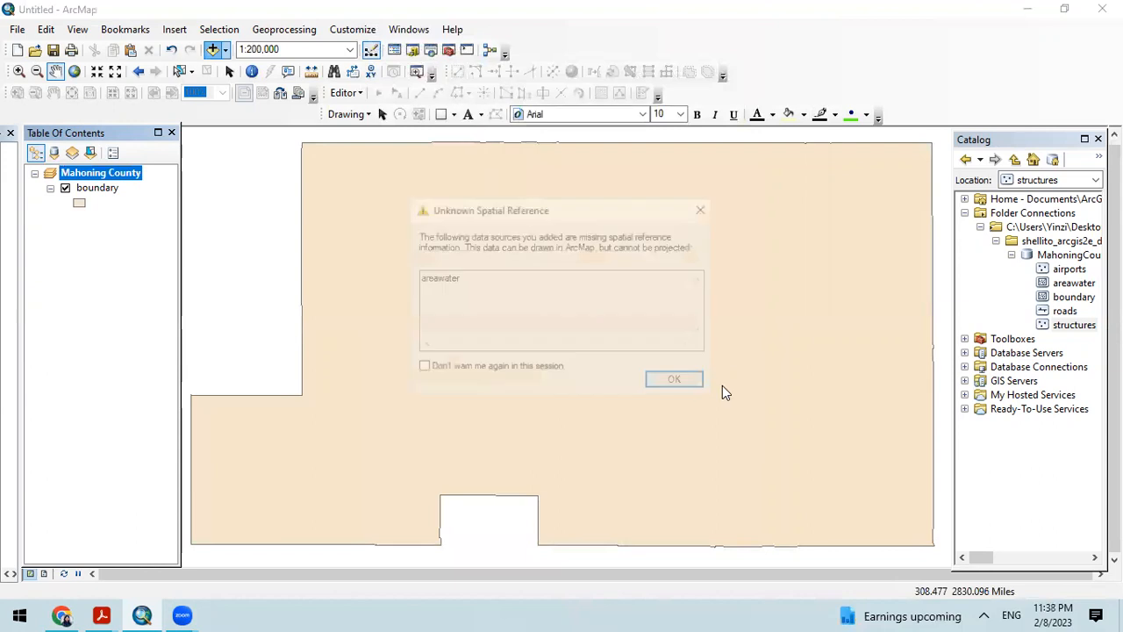
{"action": "left_click", "coordinate": [677, 383]}
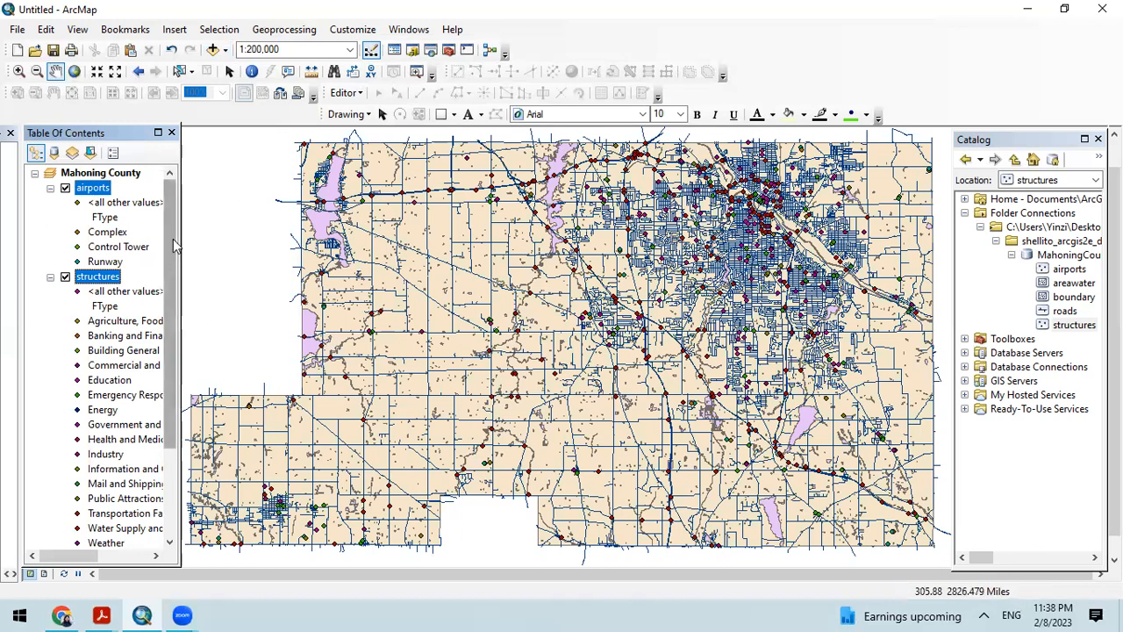
Step: Hide the structures, roads, areawater and boundary layers, leaving only airports displayed on the map
{"action": "left_click_drag", "start_coordinate": [173, 257], "coordinate": [170, 451]}
{"action": "scroll", "coordinate": [342, 368], "scroll_direction": "up", "scroll_amount": 2}
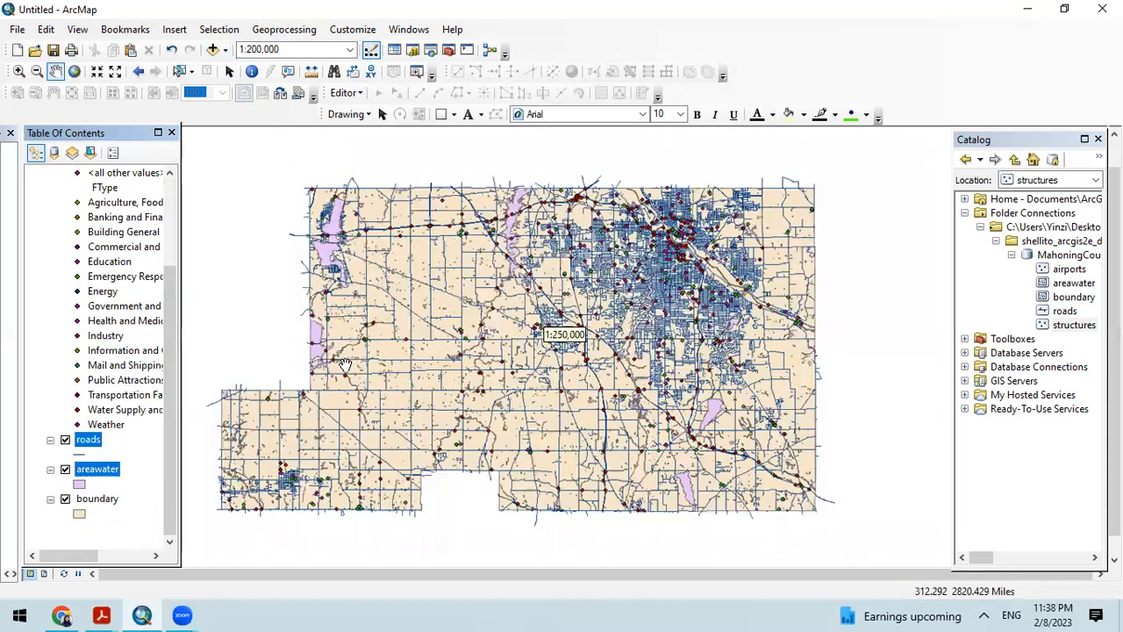
{"action": "scroll", "coordinate": [427, 367], "scroll_direction": "down", "scroll_amount": 2}
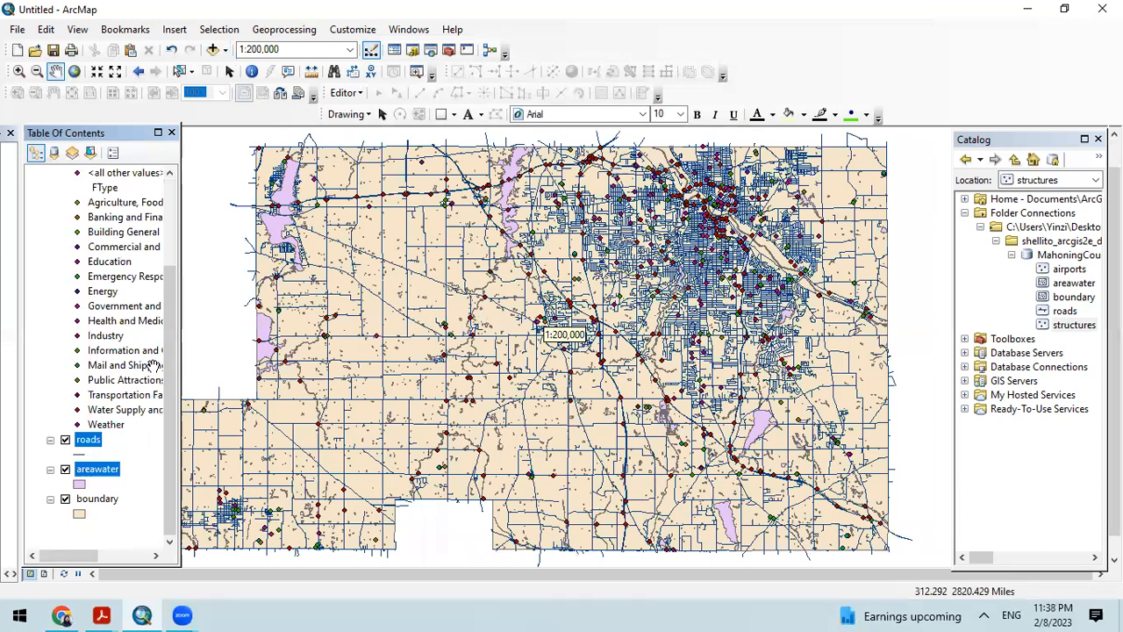
{"action": "scroll", "coordinate": [172, 220], "scroll_direction": "up", "scroll_amount": 3}
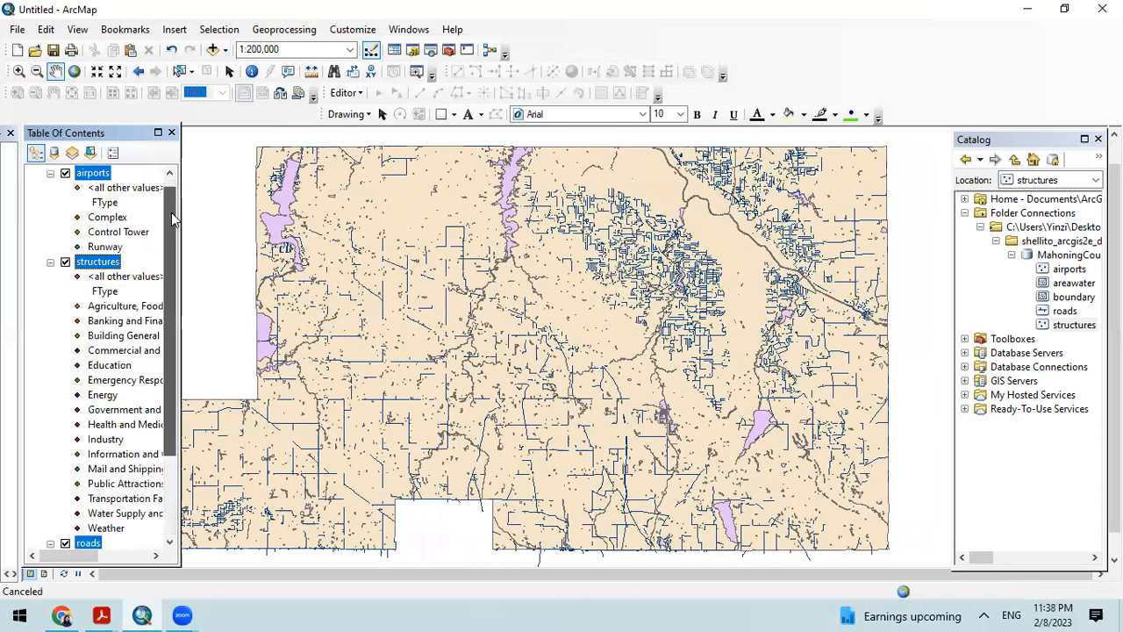
{"action": "left_click", "coordinate": [65, 262]}
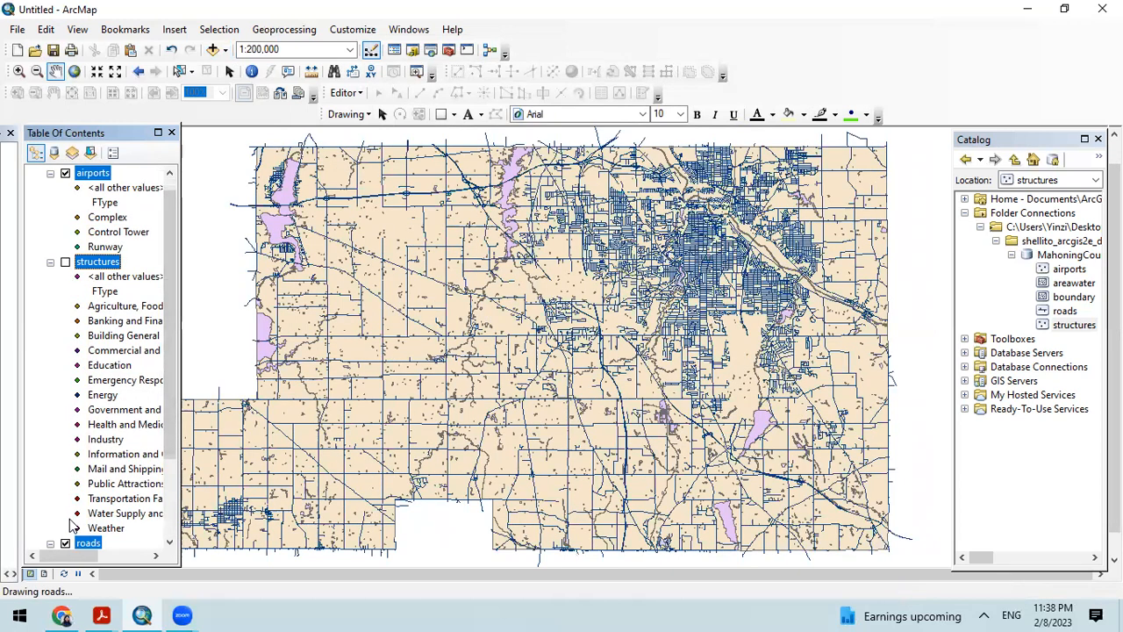
{"action": "scroll", "coordinate": [68, 422], "scroll_direction": "down", "scroll_amount": 2}
{"action": "left_click", "coordinate": [65, 455]}
{"action": "left_click", "coordinate": [65, 484]}
{"action": "left_click", "coordinate": [65, 514]}
{"action": "scroll", "coordinate": [81, 411], "scroll_direction": "down", "scroll_amount": 1}
{"action": "scroll", "coordinate": [82, 410], "scroll_direction": "up", "scroll_amount": 3}
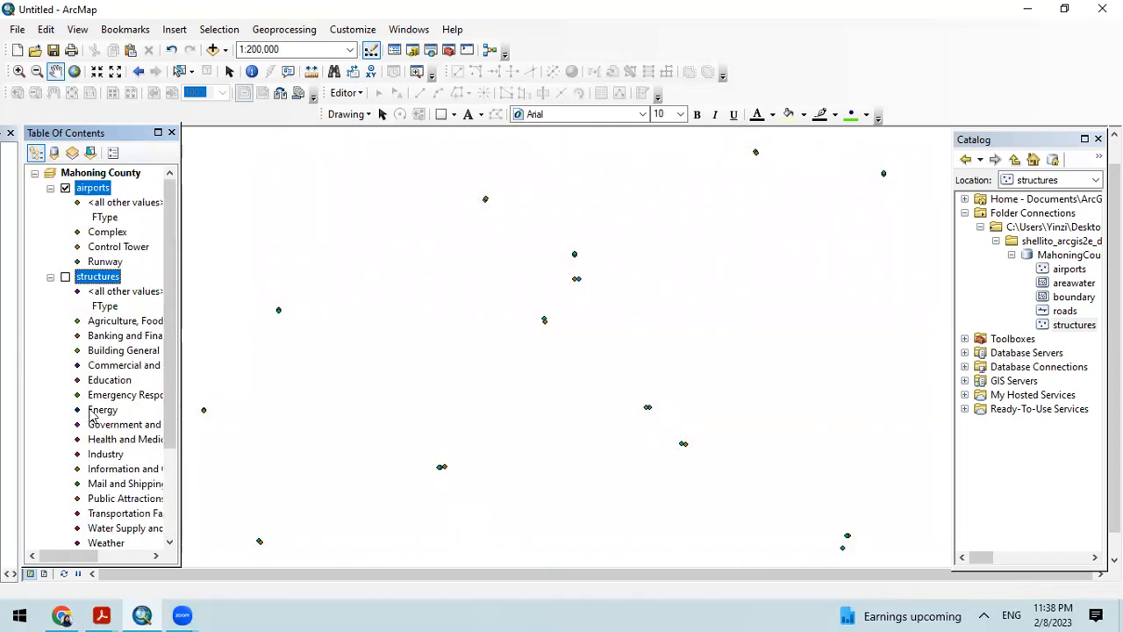
Step: Show the structures, roads, areawater and boundary layers again
{"action": "left_click", "coordinate": [65, 278]}
{"action": "scroll", "coordinate": [40, 368], "scroll_direction": "down", "scroll_amount": 2}
{"action": "left_click", "coordinate": [65, 470]}
{"action": "left_click", "coordinate": [65, 500]}
{"action": "left_click", "coordinate": [65, 528]}
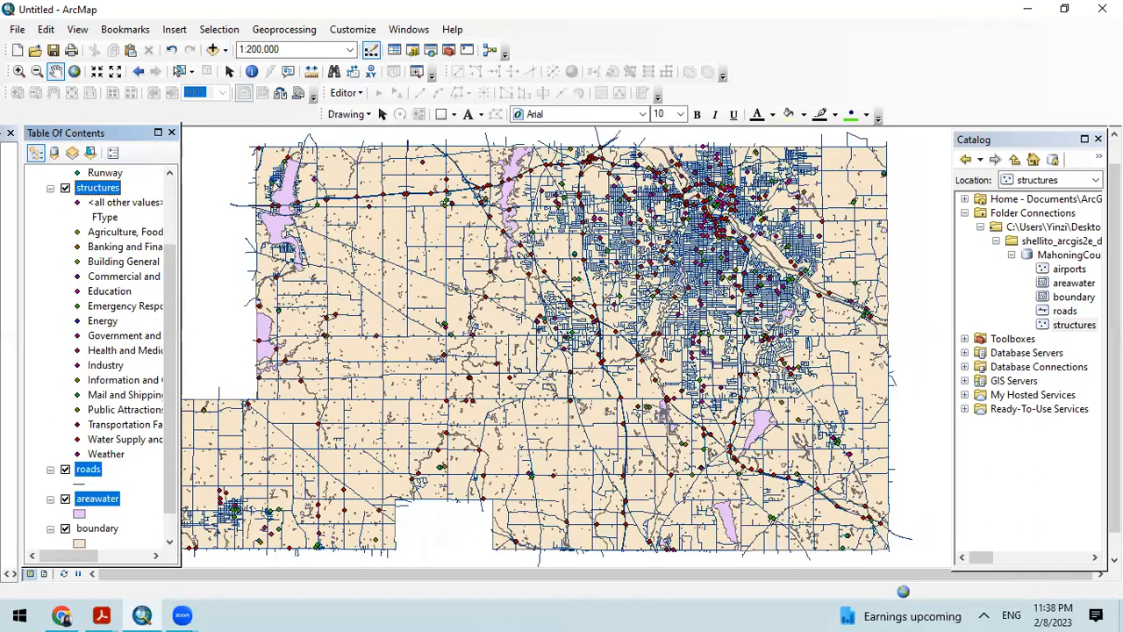
Step: Collapse the legends of the structures, airports, areawater and roads layers and clear the layer selection
{"action": "scroll", "coordinate": [566, 327], "scroll_direction": "down", "scroll_amount": 2}
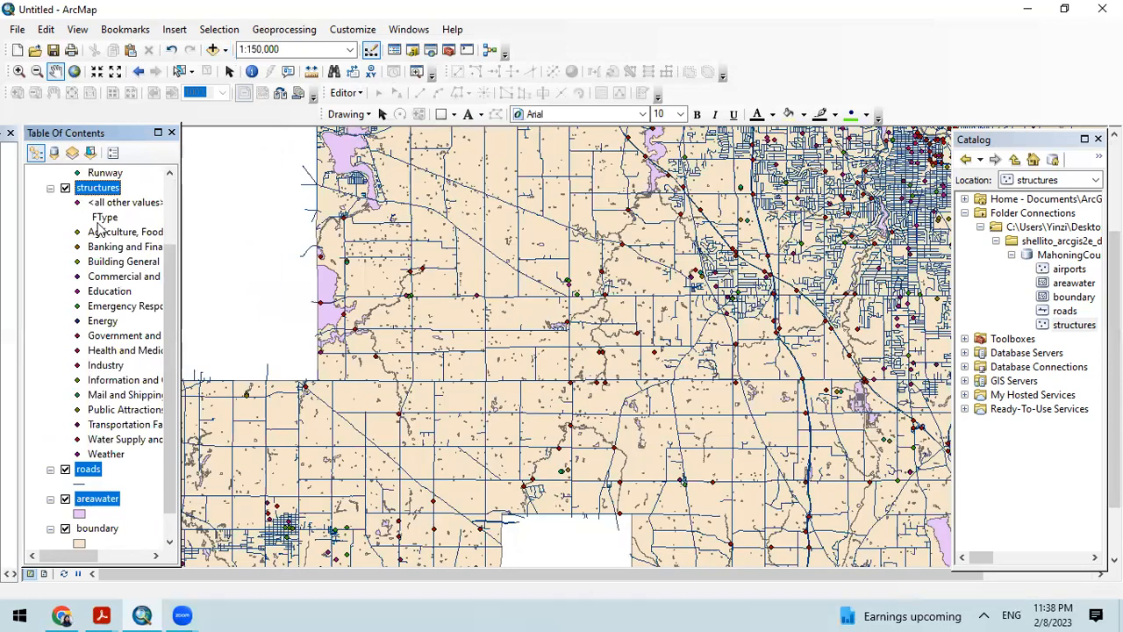
{"action": "left_click", "coordinate": [50, 188]}
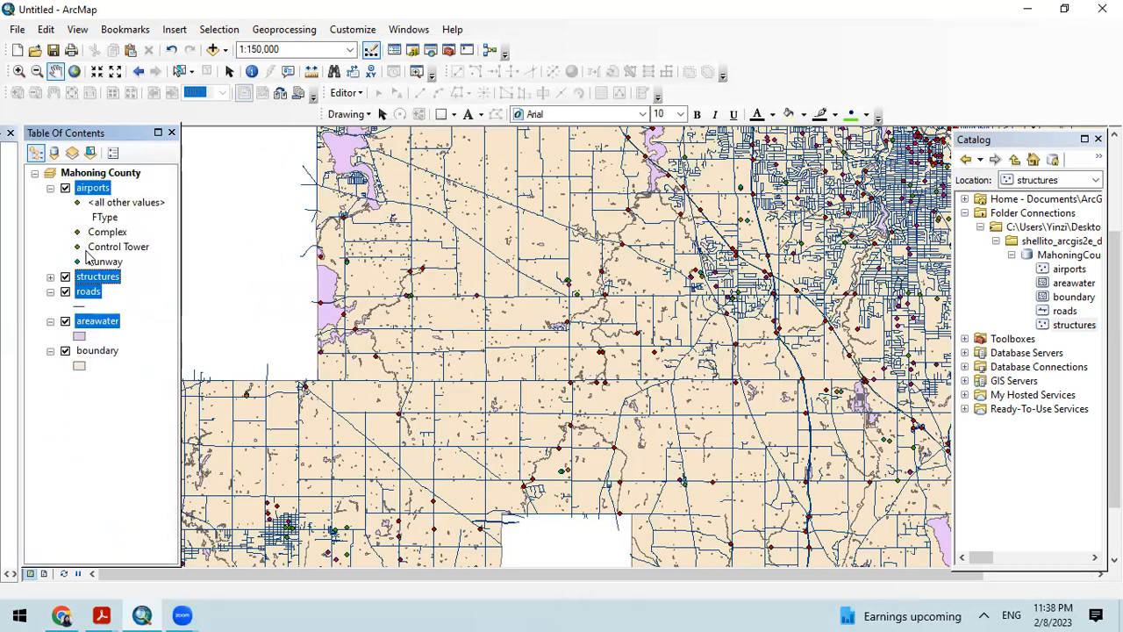
{"action": "left_click", "coordinate": [50, 189]}
{"action": "left_click", "coordinate": [50, 248]}
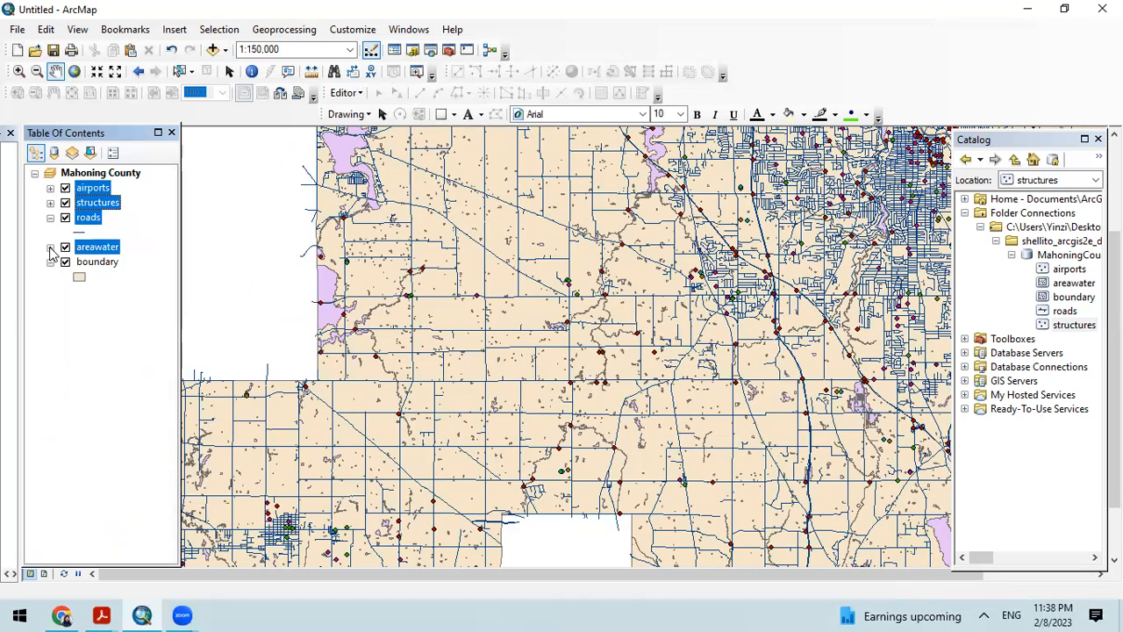
{"action": "left_click", "coordinate": [50, 218]}
{"action": "left_click", "coordinate": [50, 203]}
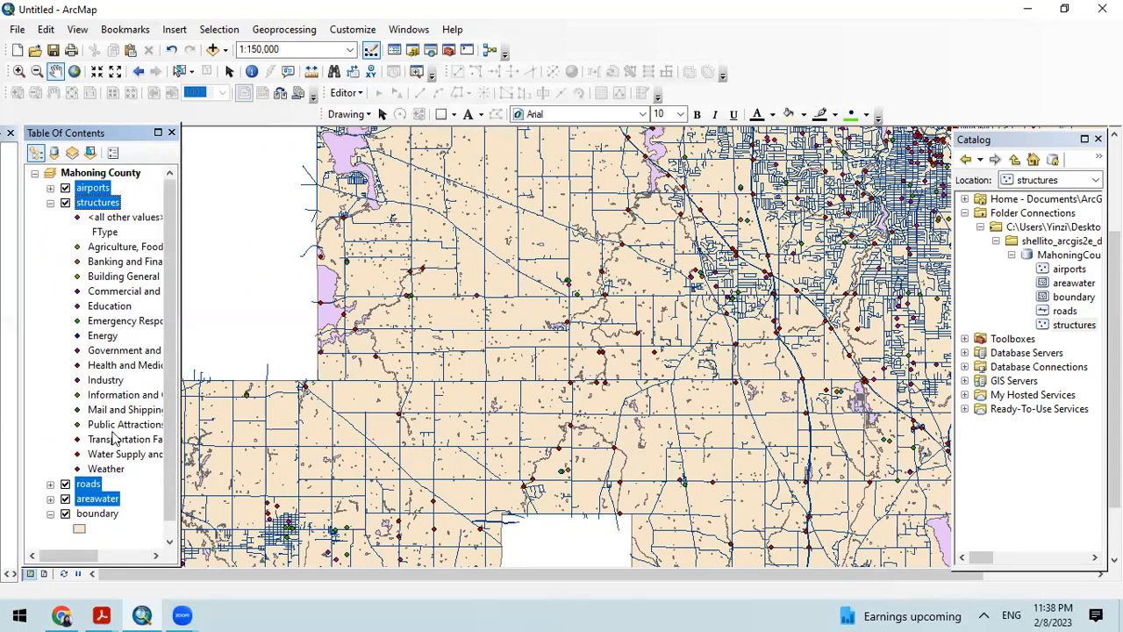
{"action": "left_click", "coordinate": [50, 202]}
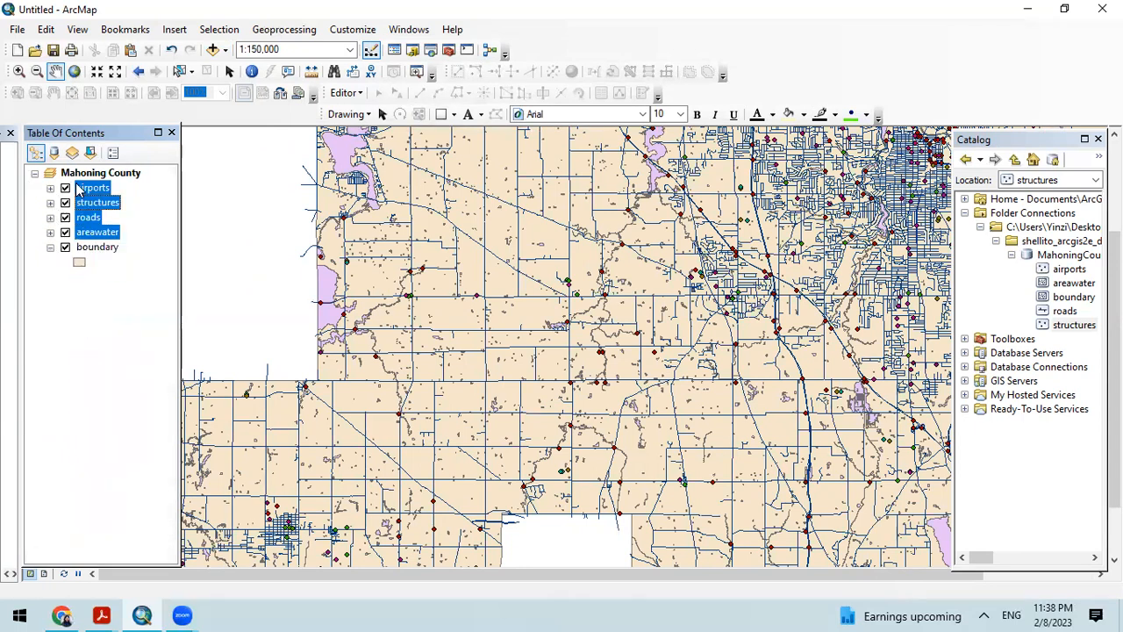
{"action": "left_click", "coordinate": [117, 301]}
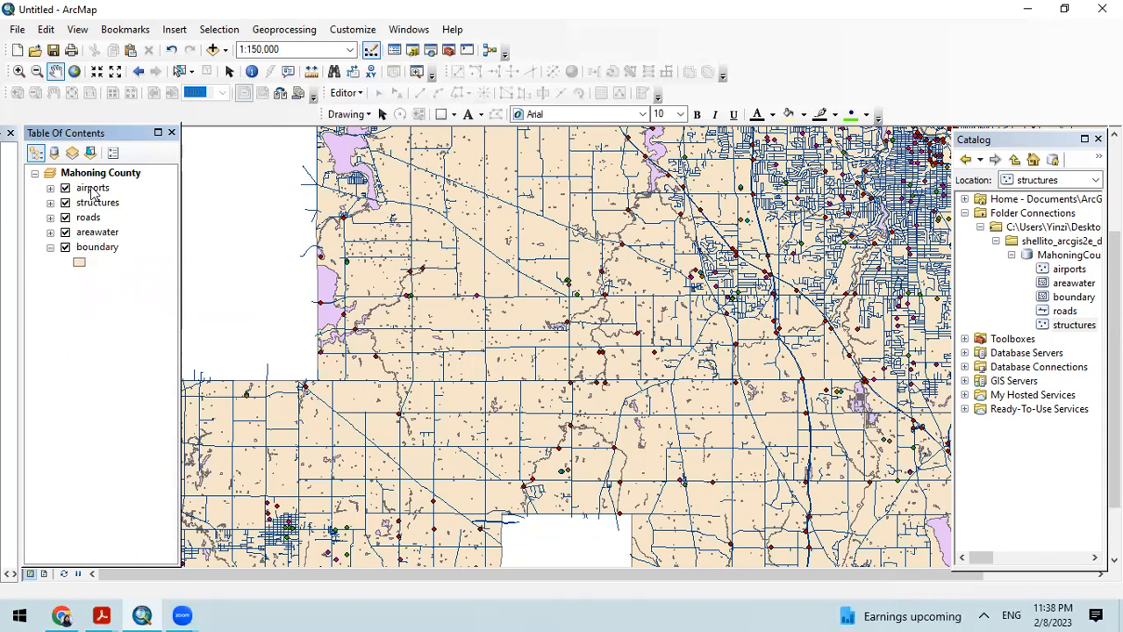
Step: Reorder the layers so structures comes first, followed by roads and airports, above areawater and boundary
{"action": "mouse_move", "coordinate": [91, 189]}
{"action": "left_mouse_down"}
{"action": "mouse_move", "coordinate": [81, 215]}
{"action": "mouse_move", "coordinate": [88, 202]}
{"action": "left_mouse_up"}
{"action": "left_click", "coordinate": [114, 248]}
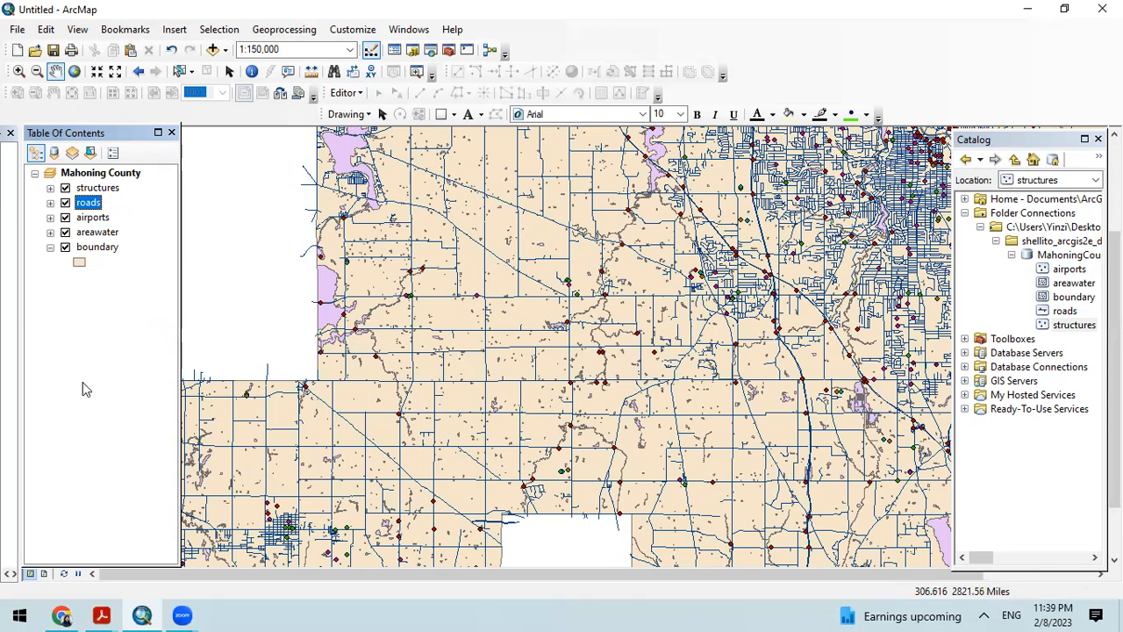
{"action": "left_click", "coordinate": [118, 360]}
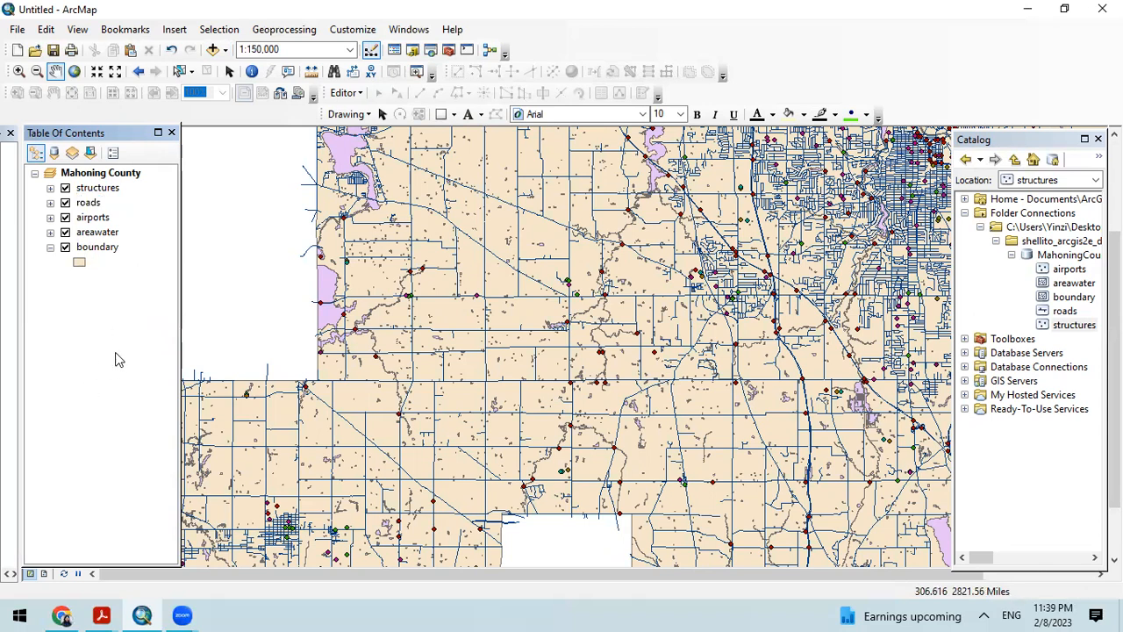
Step: Examine the structures layer's source properties, including its geometry type and projected coordinate system, and close them without changes
{"action": "right_click", "coordinate": [90, 192]}
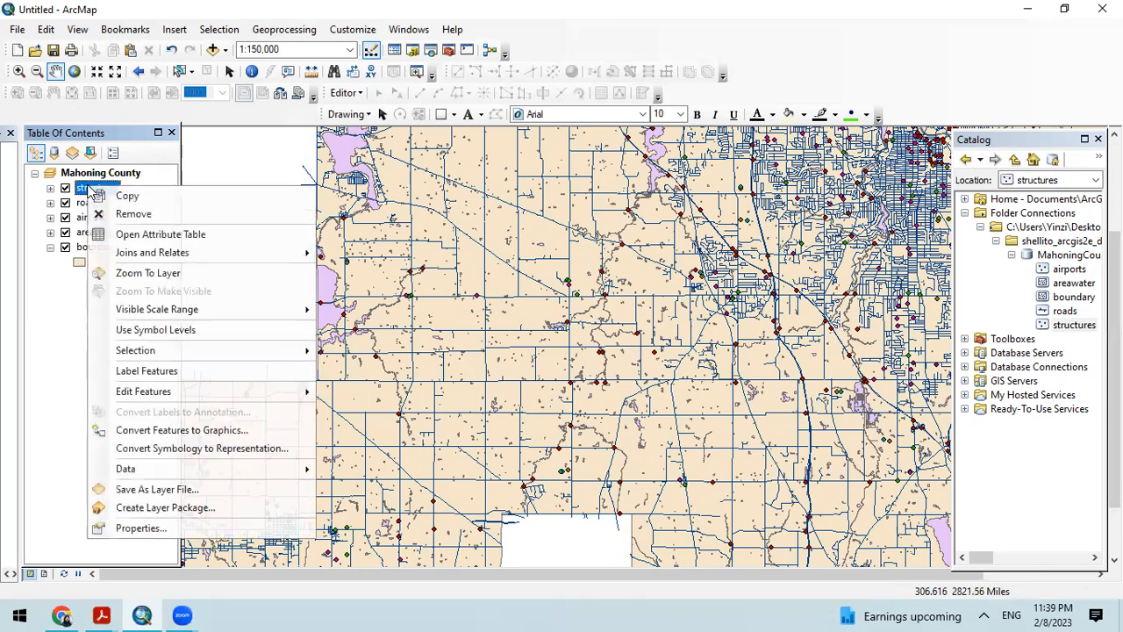
{"action": "left_click", "coordinate": [140, 528]}
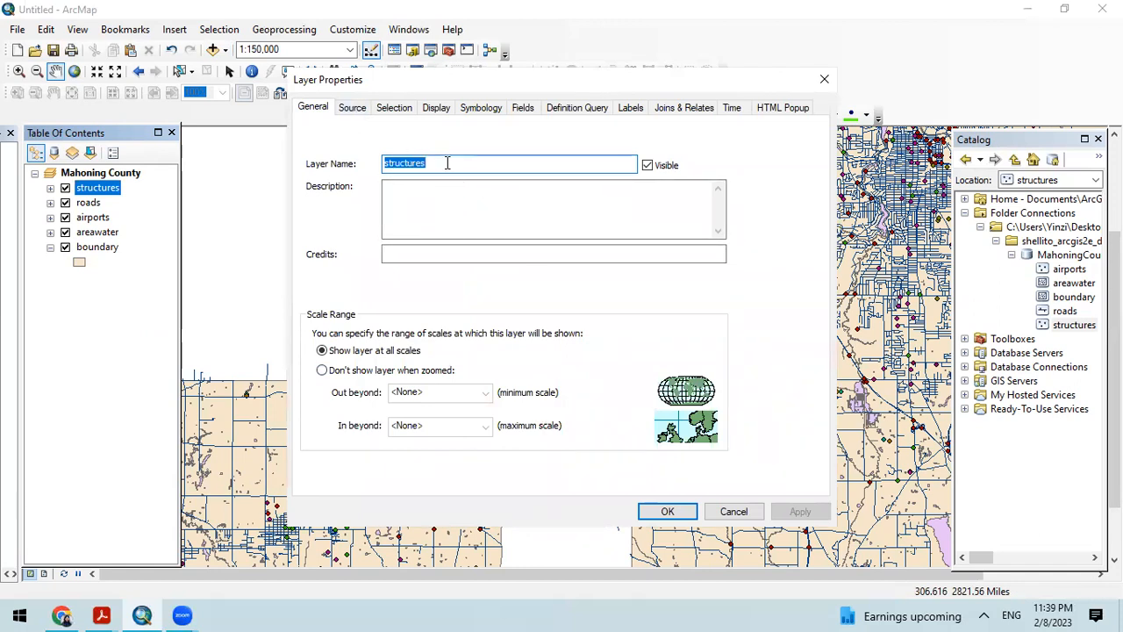
{"action": "left_click", "coordinate": [353, 108]}
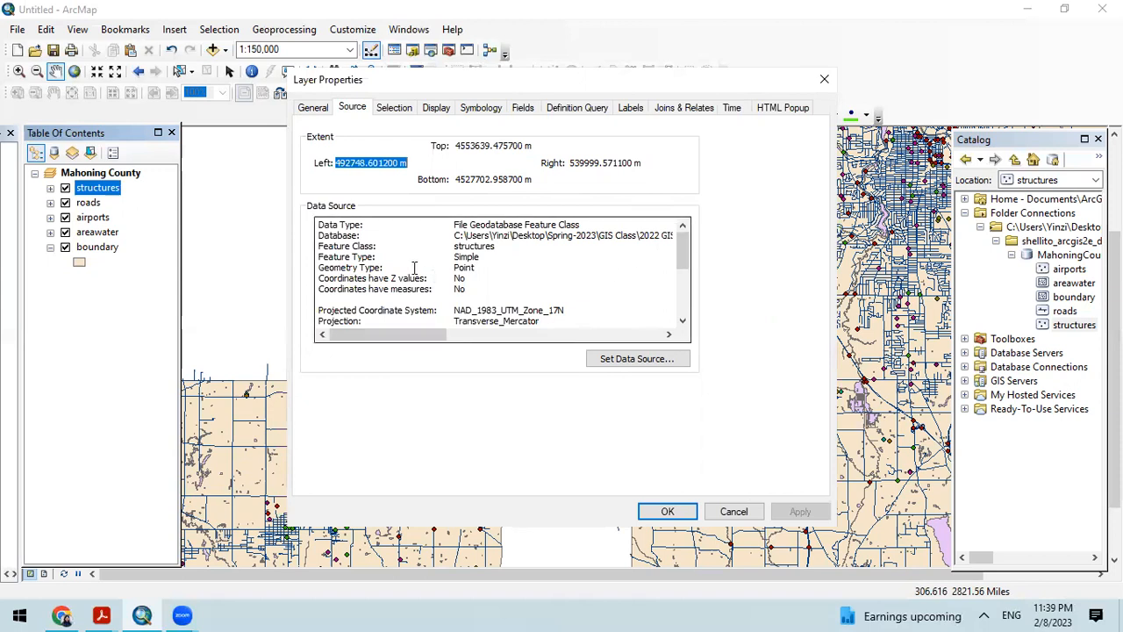
{"action": "left_click_drag", "start_coordinate": [687, 248], "coordinate": [687, 263]}
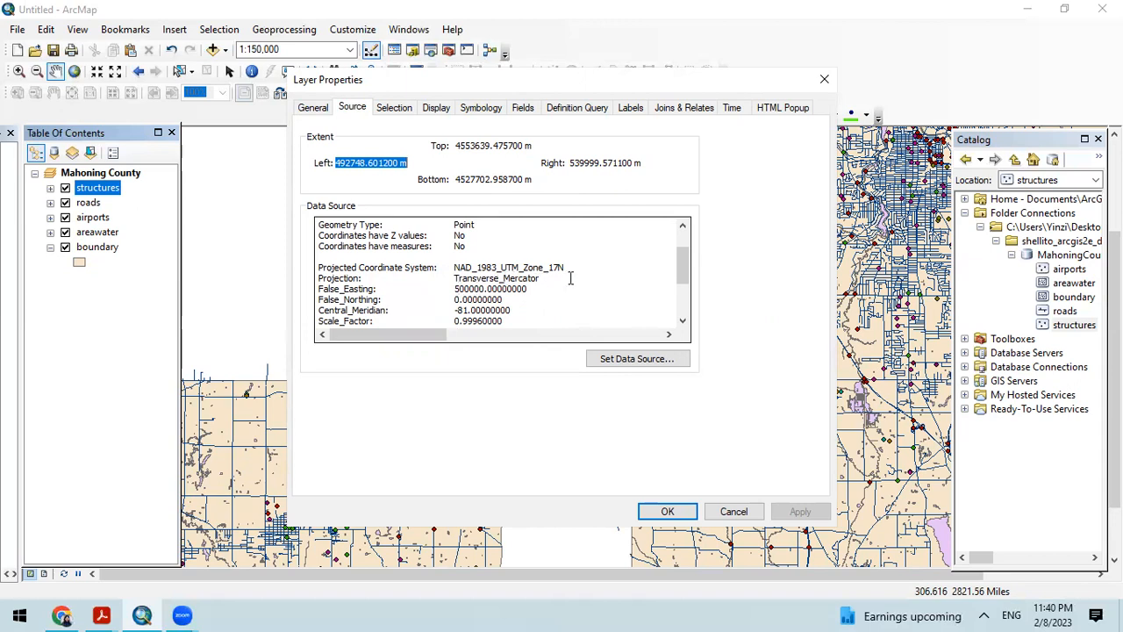
{"action": "scroll", "coordinate": [580, 277], "scroll_direction": "down", "scroll_amount": 1}
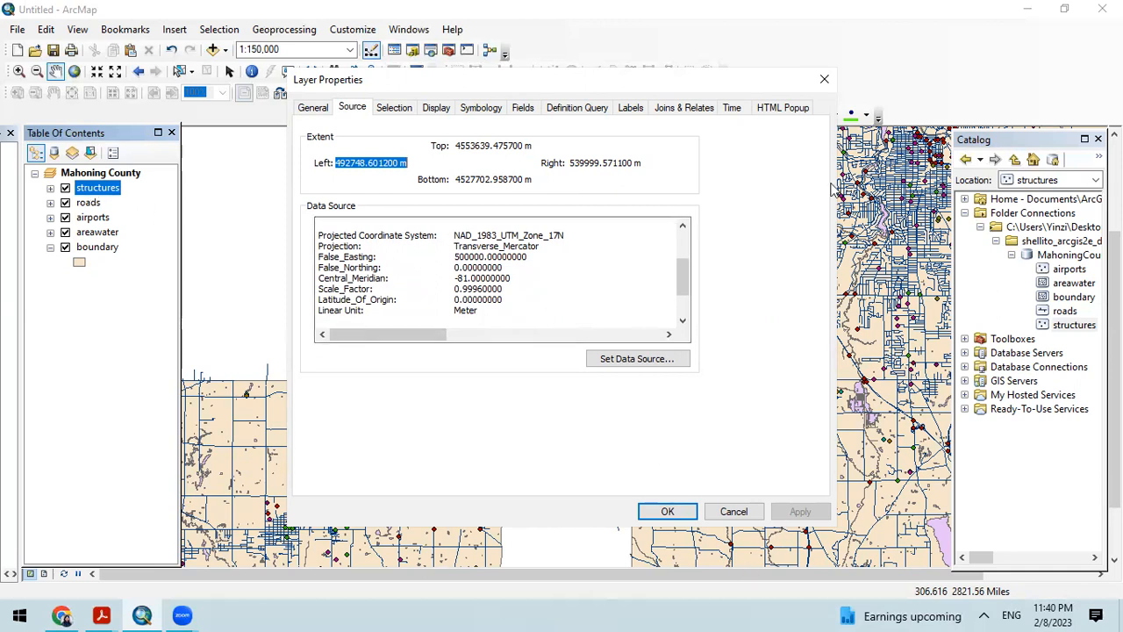
{"action": "left_click", "coordinate": [825, 79]}
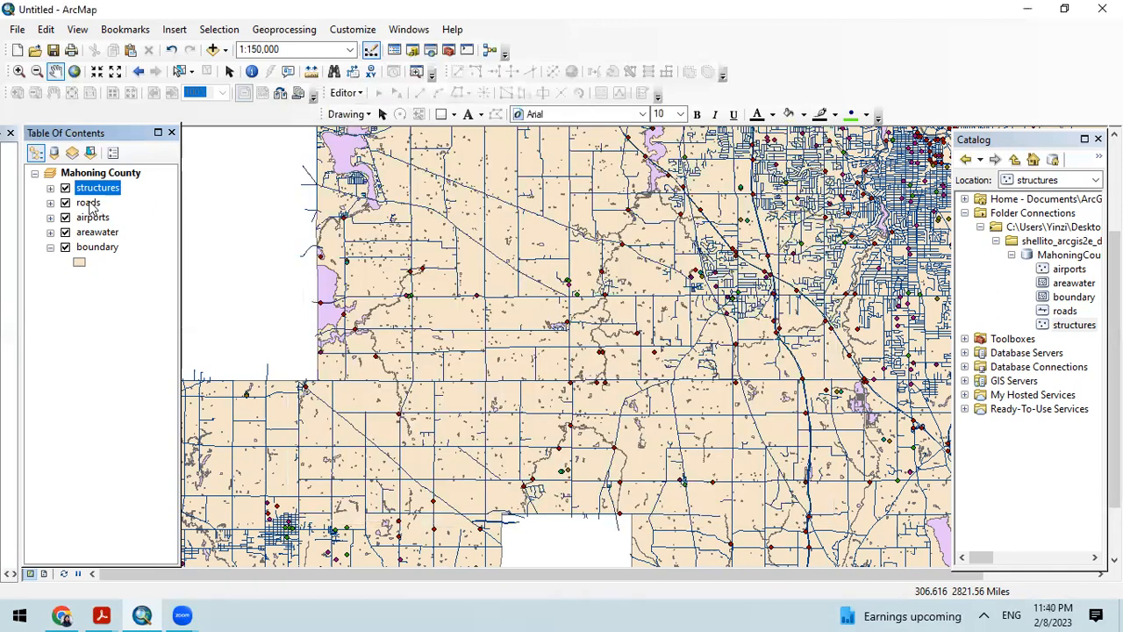
Step: Examine the roads layer's source properties, including database path, projection, linear unit and geographic coordinate system, and close them without changes
{"action": "right_click", "coordinate": [89, 204]}
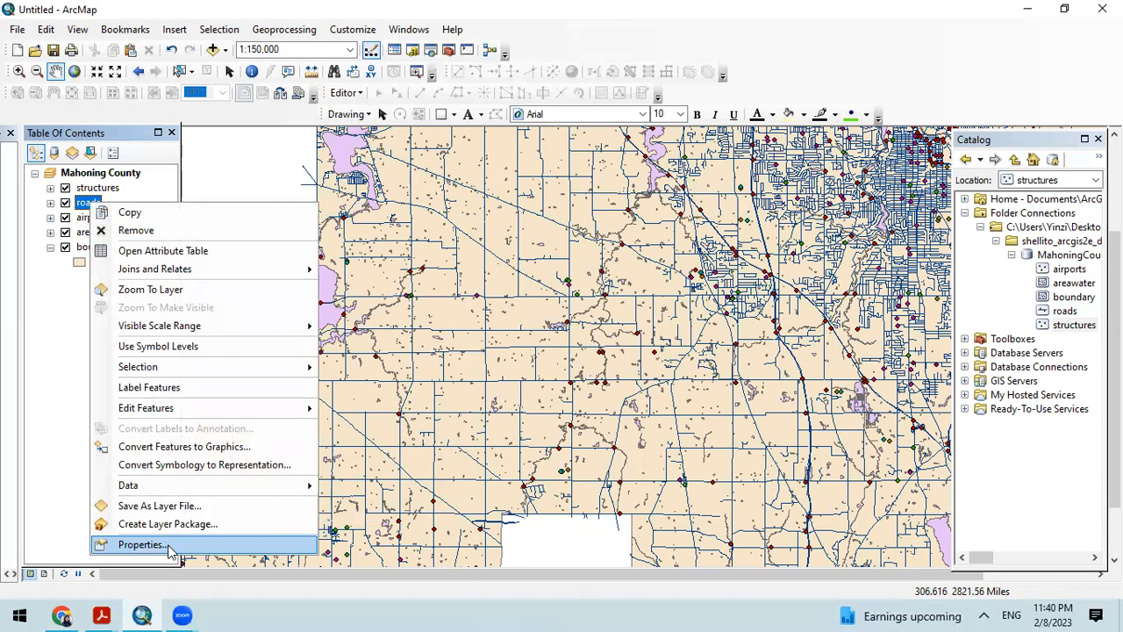
{"action": "left_click", "coordinate": [141, 545]}
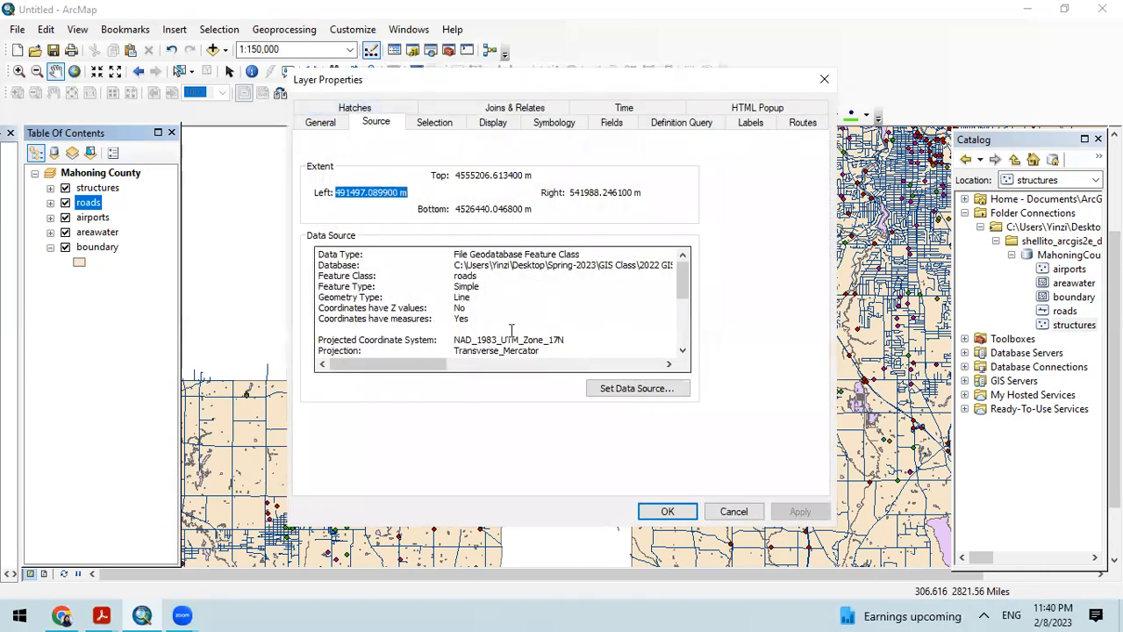
{"action": "scroll", "coordinate": [512, 330], "scroll_direction": "down", "scroll_amount": 1}
{"action": "left_click_drag", "start_coordinate": [455, 307], "coordinate": [577, 303]}
{"action": "left_click_drag", "start_coordinate": [456, 323], "coordinate": [571, 323]}
{"action": "left_click_drag", "start_coordinate": [684, 290], "coordinate": [689, 335]}
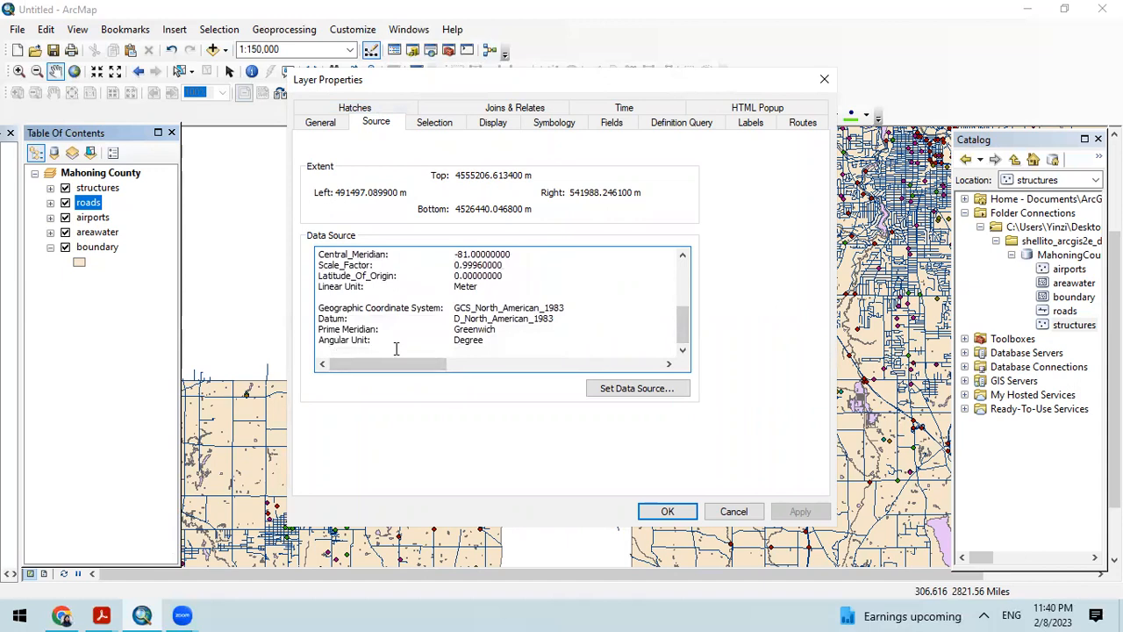
{"action": "left_click_drag", "start_coordinate": [455, 339], "coordinate": [499, 339]}
{"action": "left_click", "coordinate": [544, 365]}
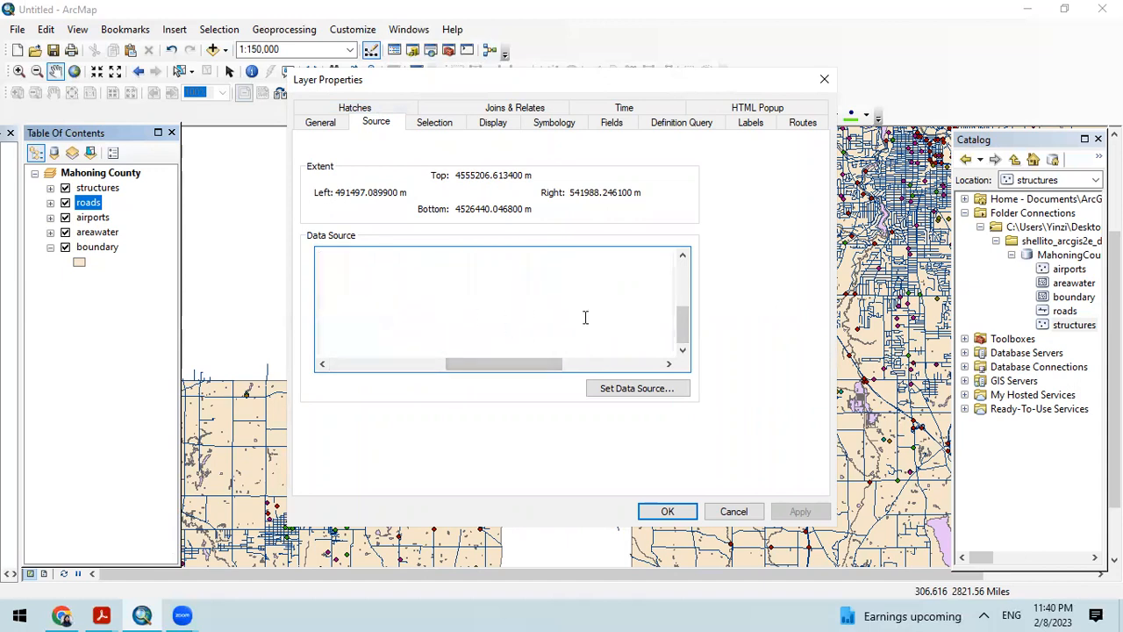
{"action": "left_click_drag", "start_coordinate": [684, 325], "coordinate": [685, 268]}
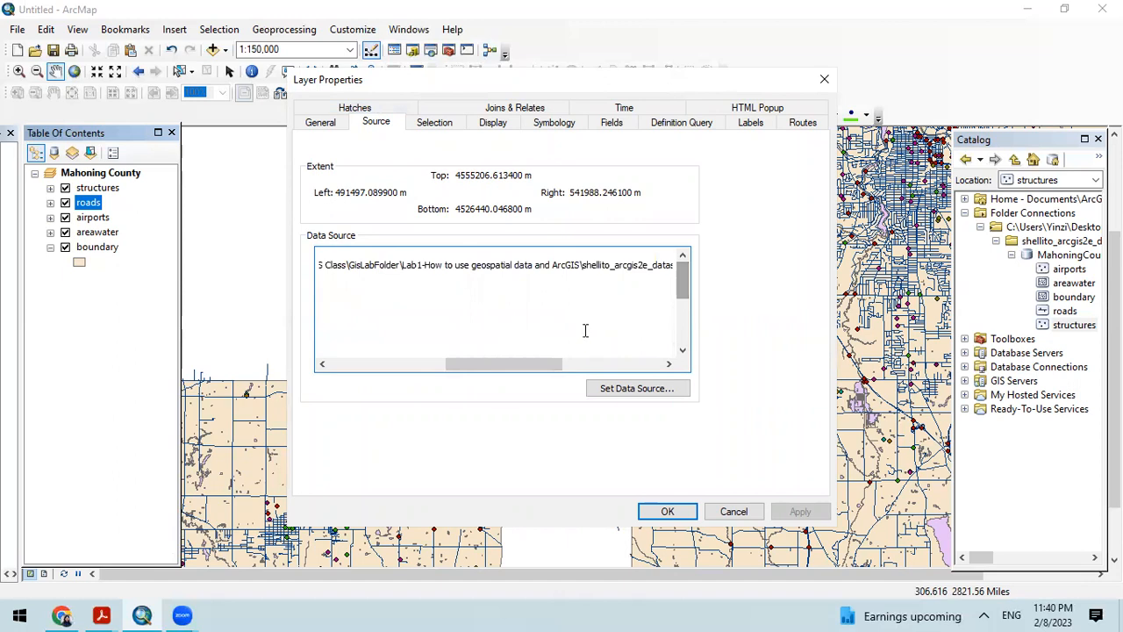
{"action": "left_click_drag", "start_coordinate": [497, 367], "coordinate": [378, 370]}
{"action": "scroll", "coordinate": [443, 318], "scroll_direction": "down", "scroll_amount": 3}
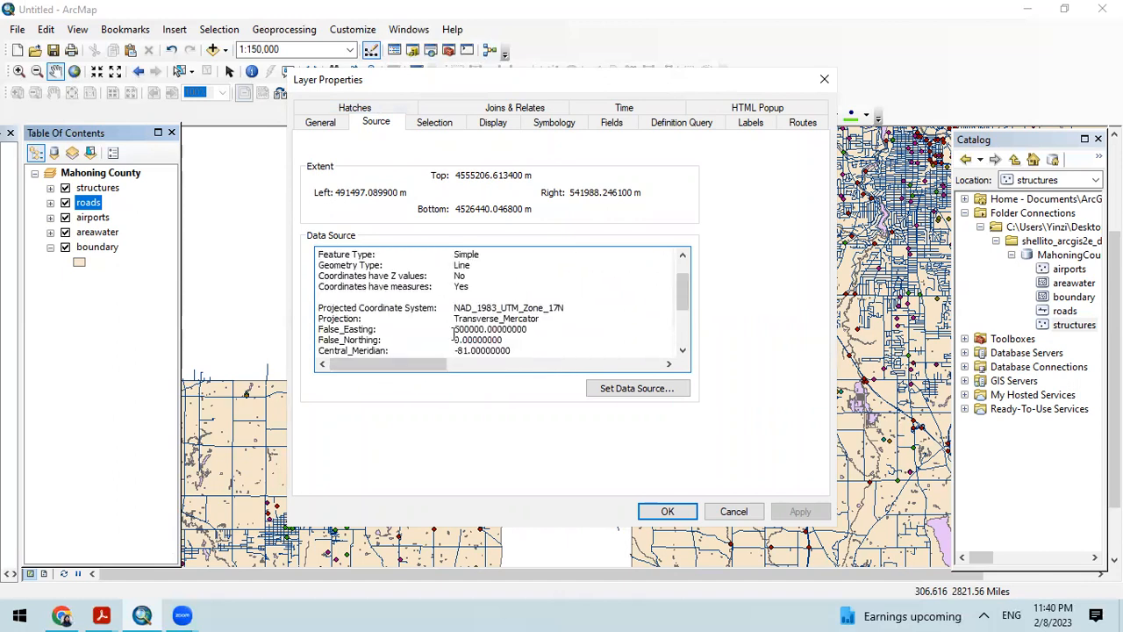
{"action": "left_click_drag", "start_coordinate": [489, 318], "coordinate": [455, 320]}
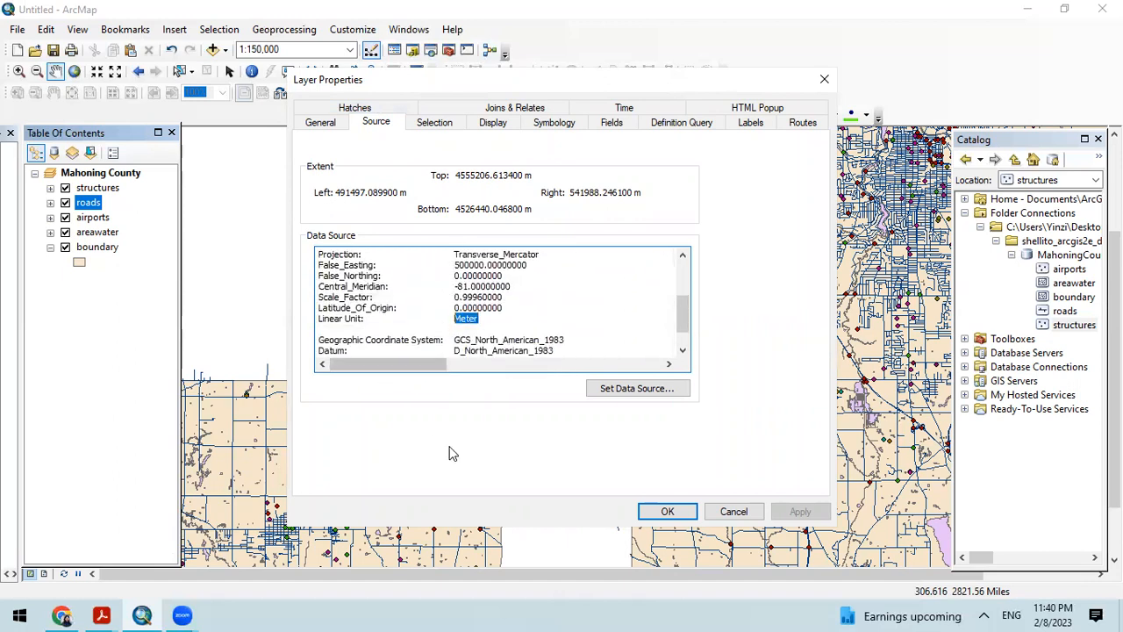
{"action": "left_click", "coordinate": [824, 79]}
Step: Examine the airports layer's source properties, including its projected coordinate system and projection, and close them without changes
{"action": "left_click", "coordinate": [86, 217]}
{"action": "right_click", "coordinate": [85, 218]}
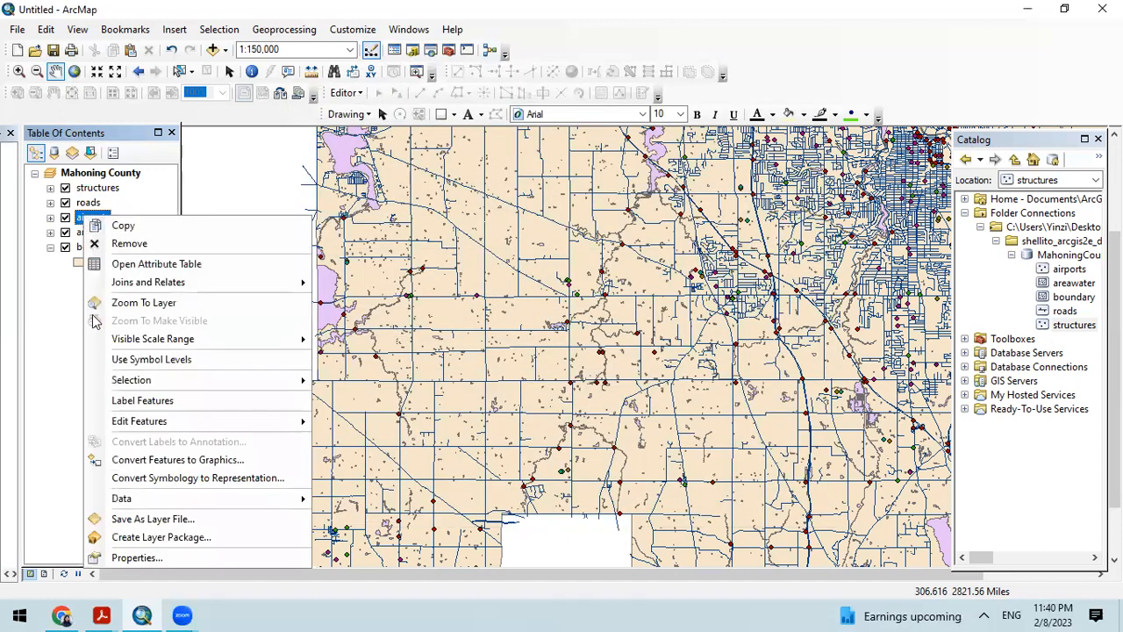
{"action": "left_click", "coordinate": [140, 558]}
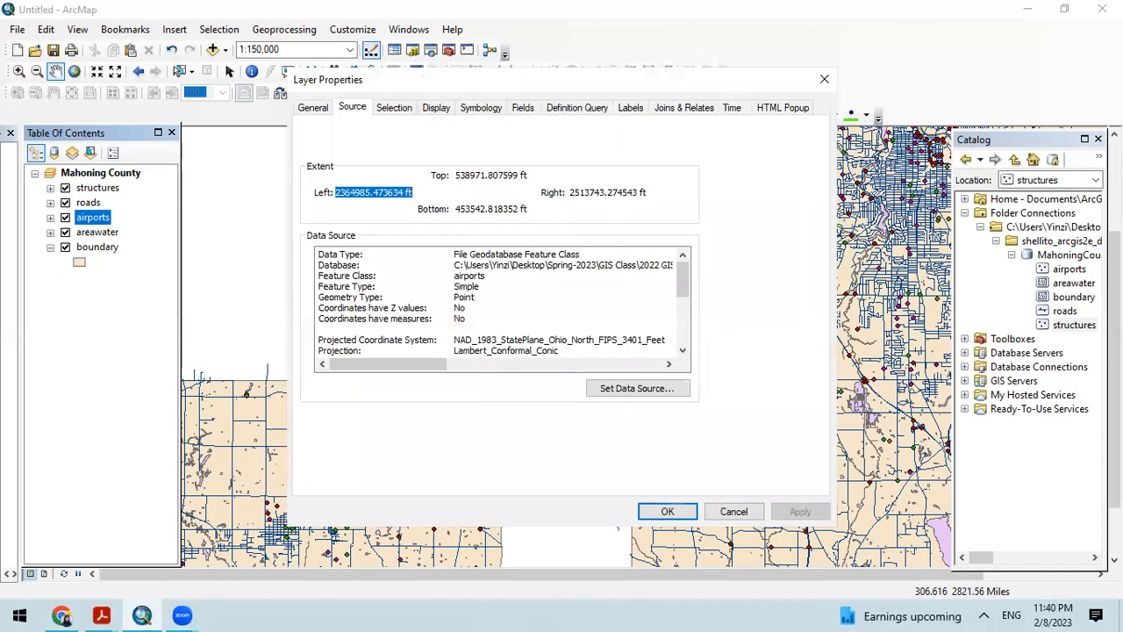
{"action": "scroll", "coordinate": [555, 318], "scroll_direction": "down", "scroll_amount": 1}
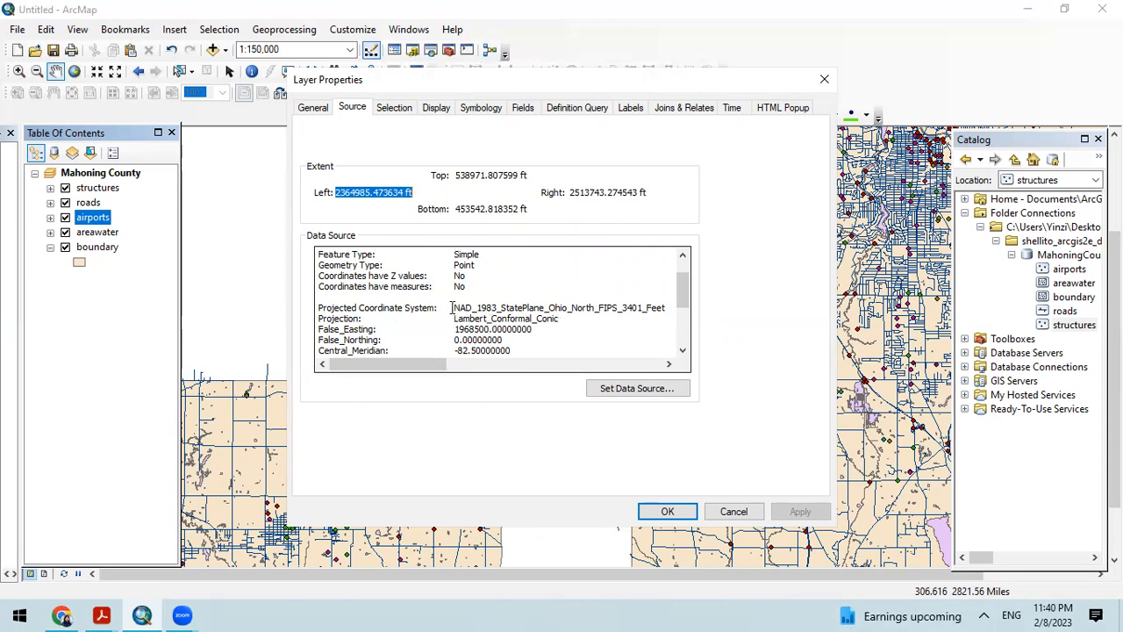
{"action": "left_click_drag", "start_coordinate": [418, 363], "coordinate": [452, 367]}
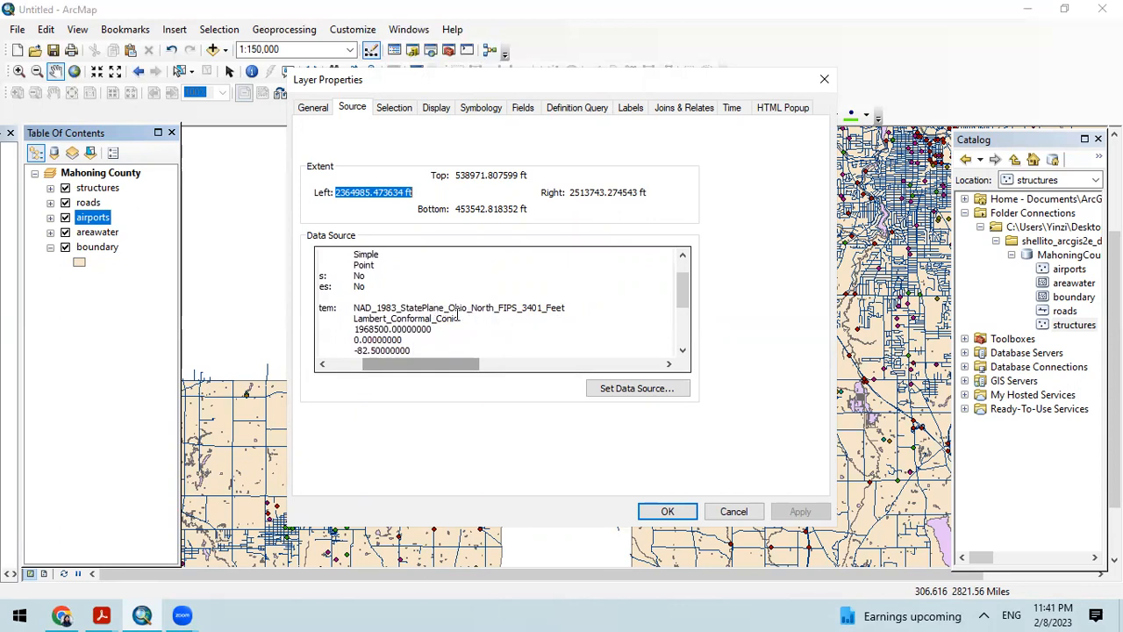
{"action": "left_click_drag", "start_coordinate": [421, 364], "coordinate": [388, 365]}
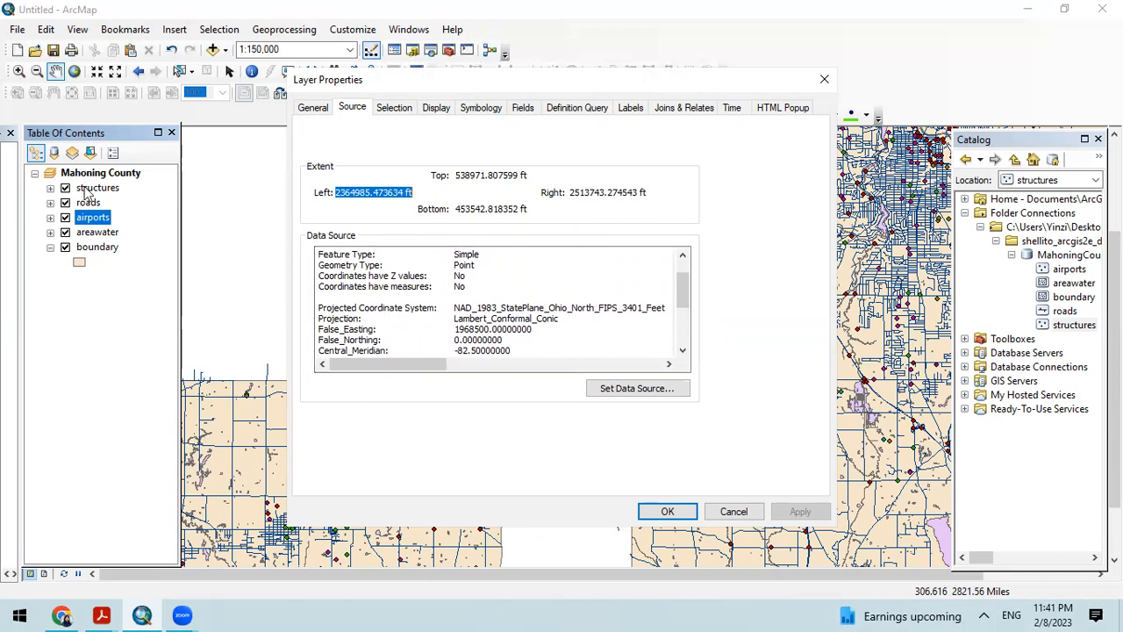
{"action": "left_click", "coordinate": [825, 80]}
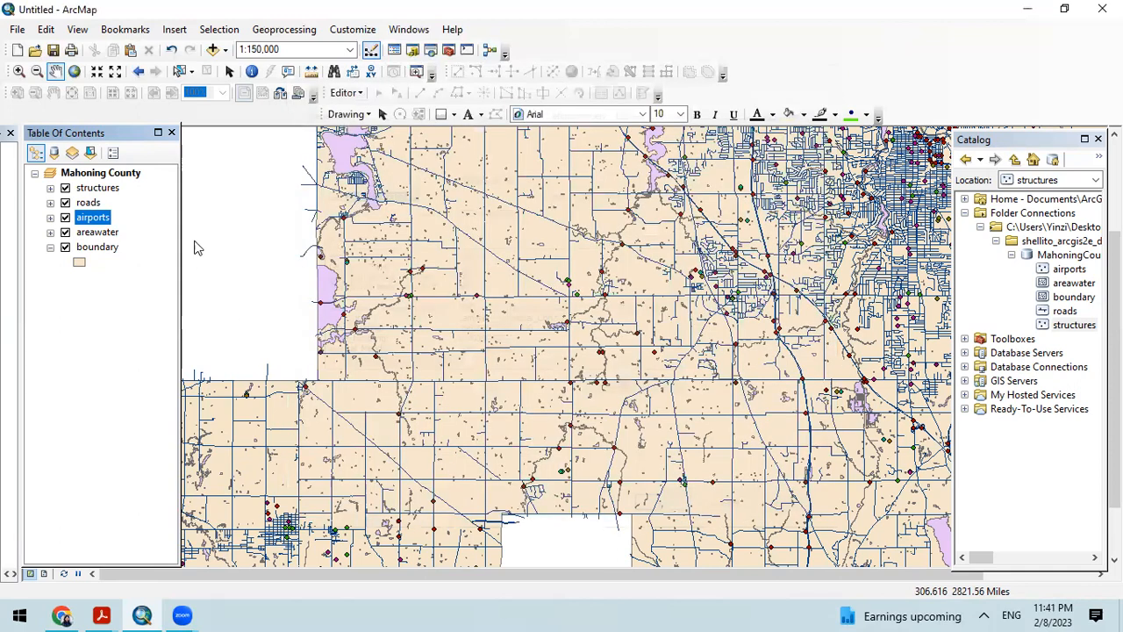
Step: Examine the areawater layer's source properties, including its geometry type and coordinate system entry, and close them without changes
{"action": "right_click", "coordinate": [109, 237]}
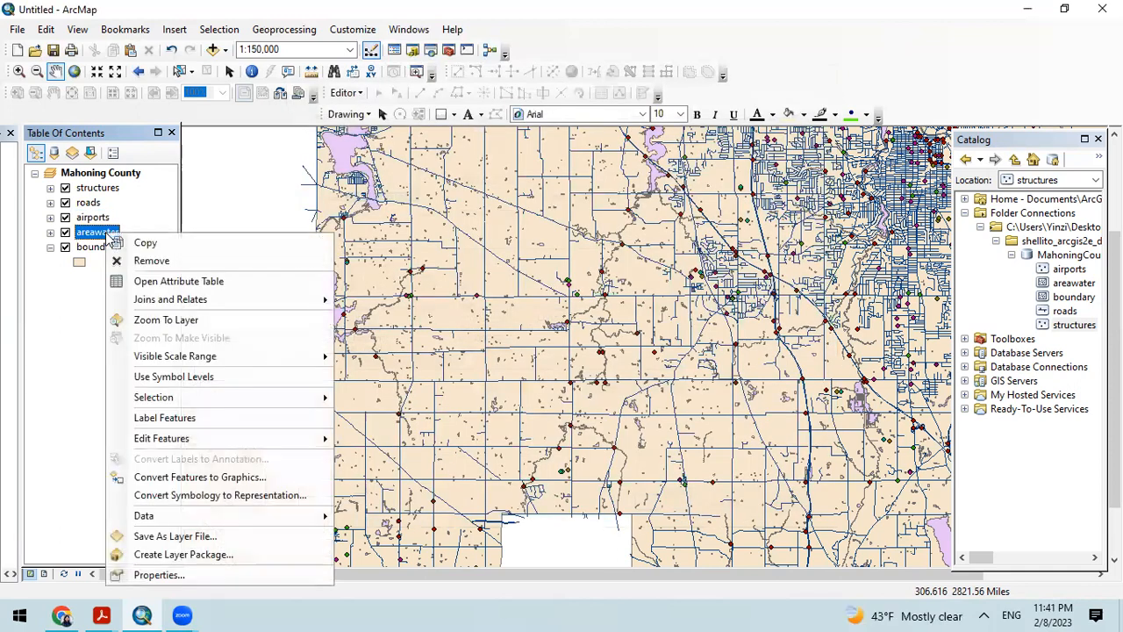
{"action": "left_click", "coordinate": [200, 575]}
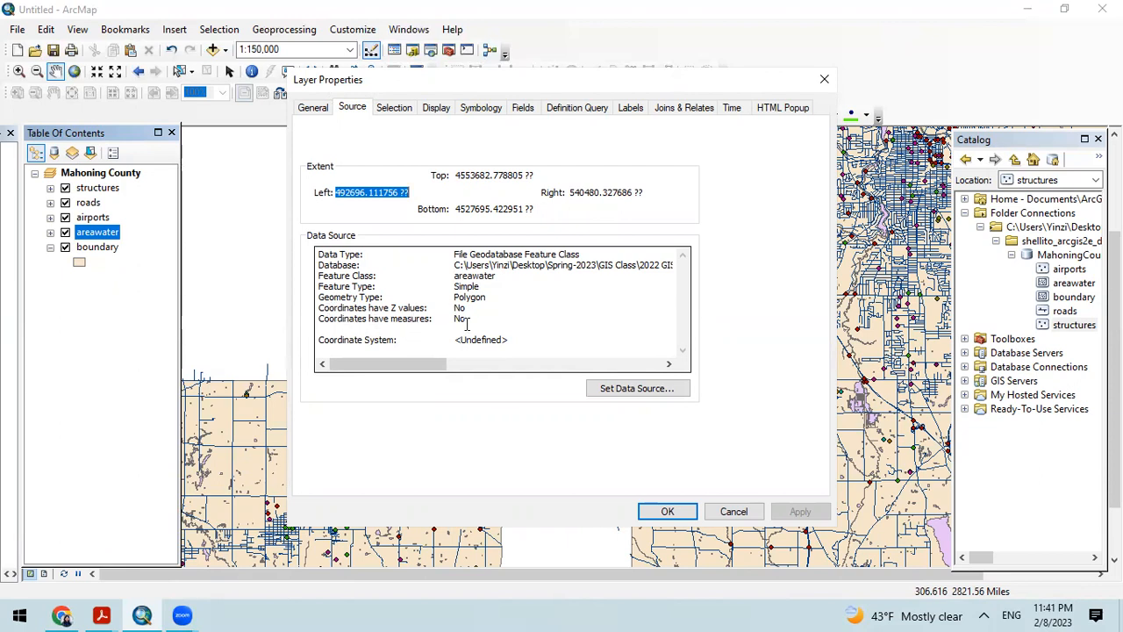
{"action": "scroll", "coordinate": [467, 324], "scroll_direction": "right", "scroll_amount": 1}
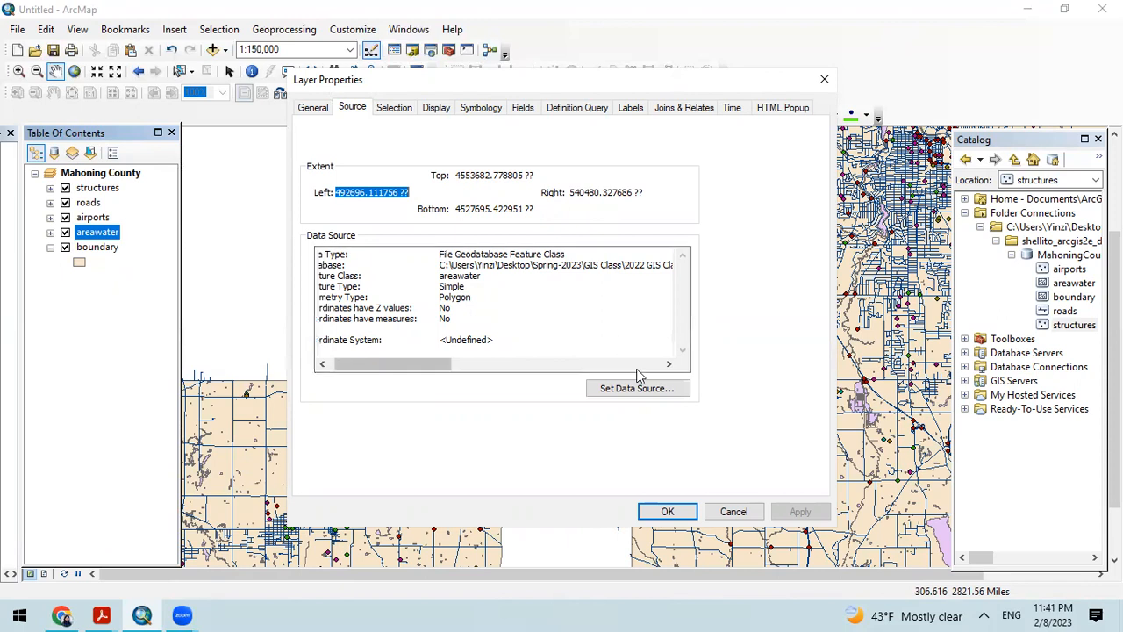
{"action": "left_click_drag", "start_coordinate": [442, 366], "coordinate": [406, 368]}
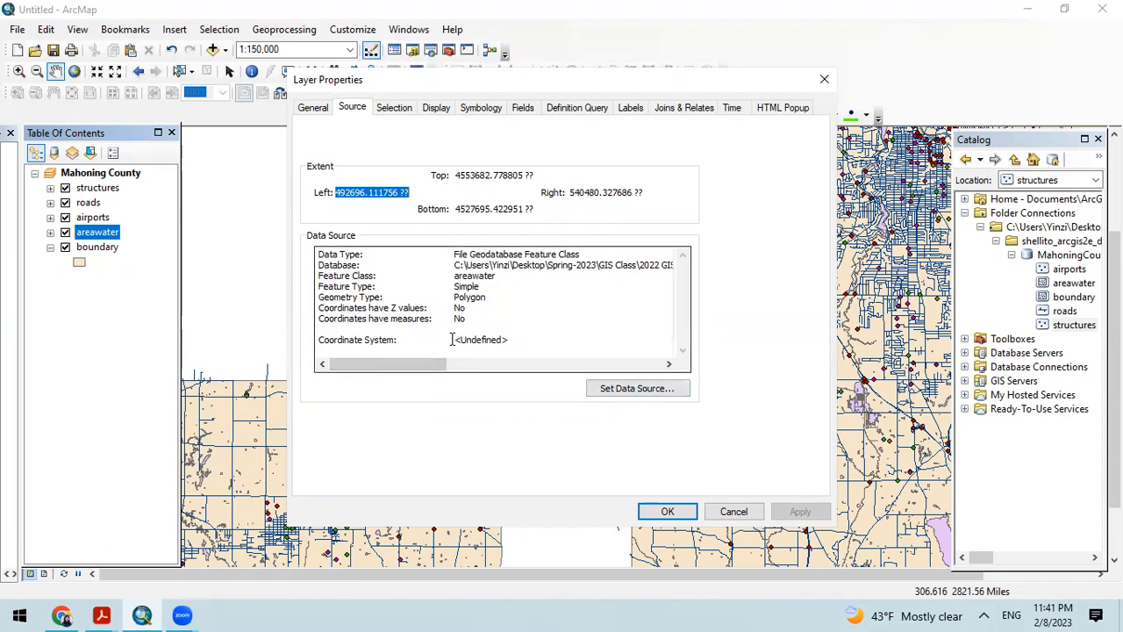
{"action": "left_click_drag", "start_coordinate": [453, 339], "coordinate": [517, 332]}
{"action": "scroll", "coordinate": [517, 331], "scroll_direction": "right", "scroll_amount": 3}
{"action": "scroll", "coordinate": [517, 331], "scroll_direction": "left", "scroll_amount": 2}
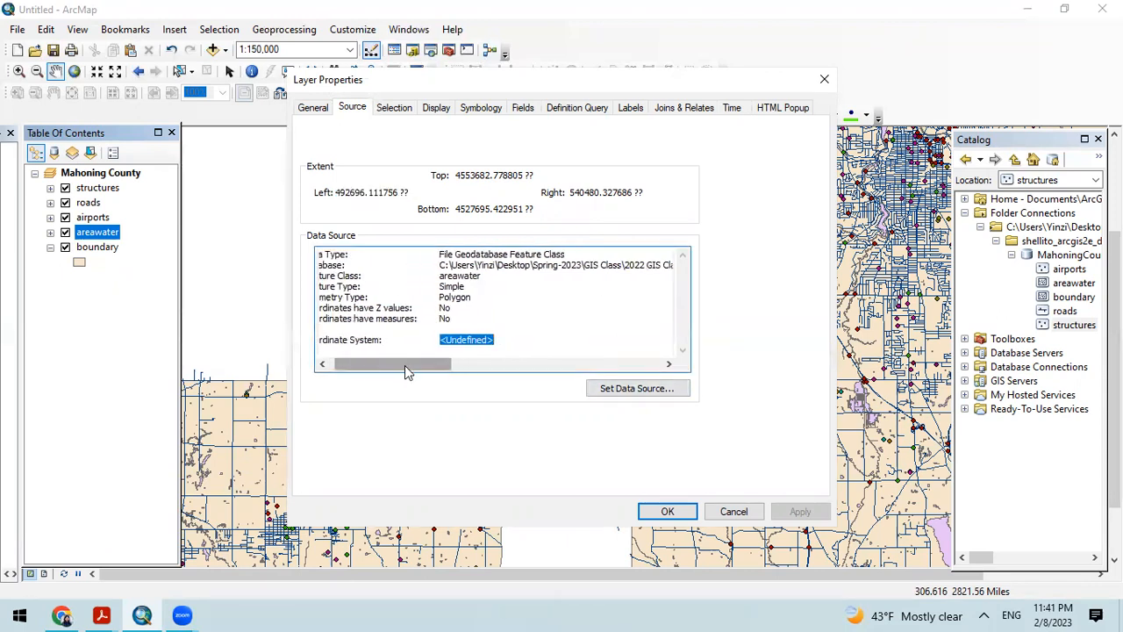
{"action": "left_click_drag", "start_coordinate": [405, 369], "coordinate": [358, 372]}
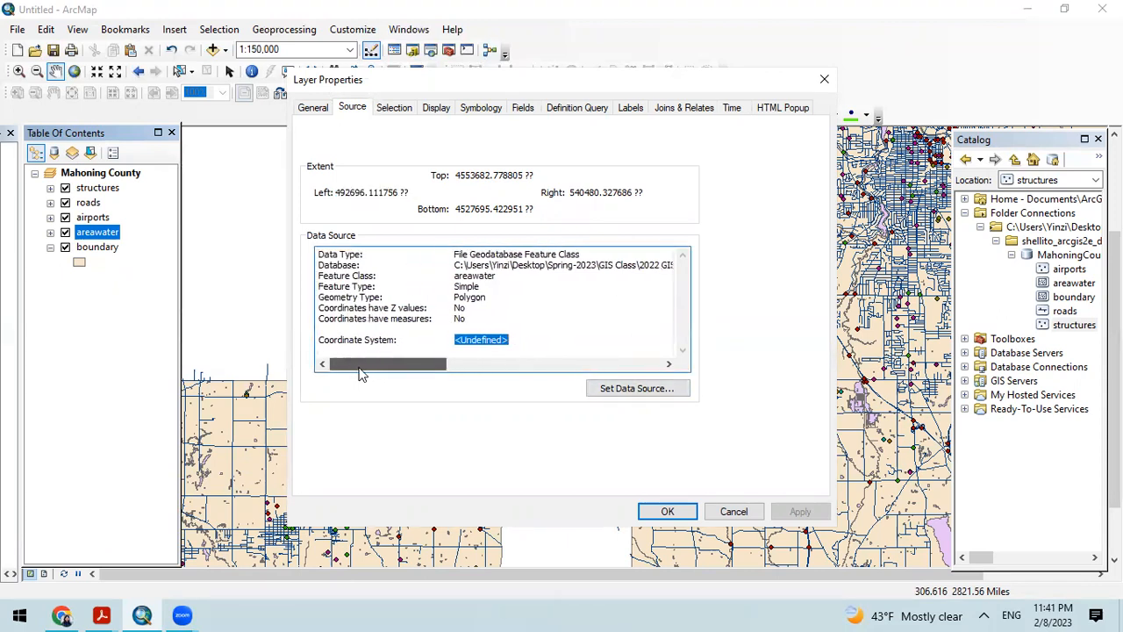
{"action": "left_click", "coordinate": [825, 79]}
Step: Examine the boundary layer's source properties, including its projected coordinate system and projection parameters, and close them without changes
{"action": "right_click", "coordinate": [93, 247]}
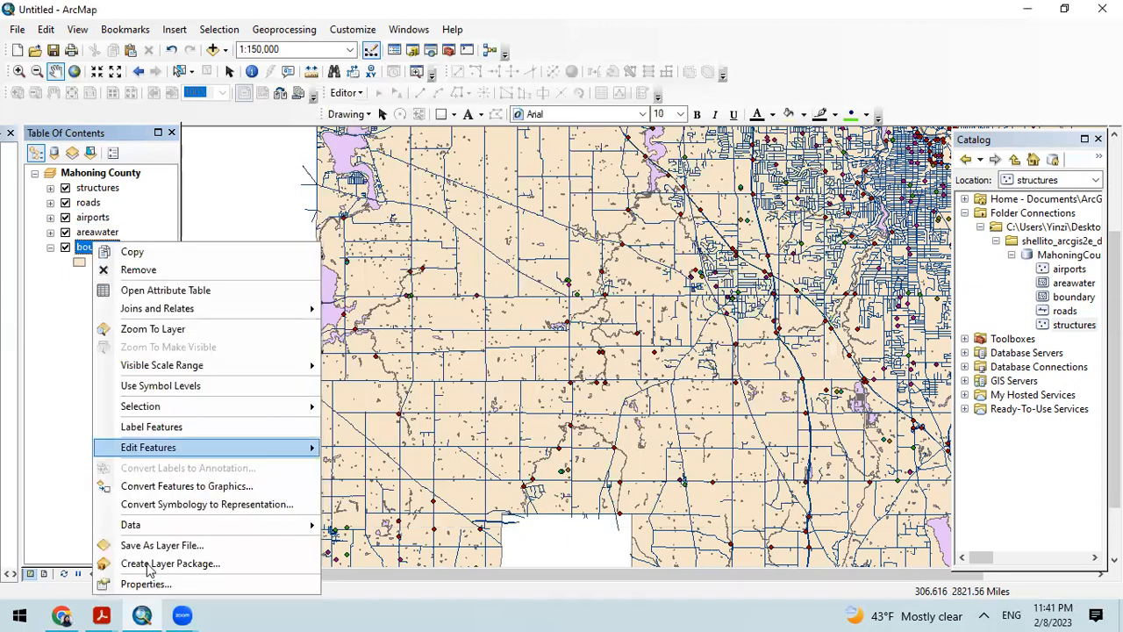
{"action": "left_click", "coordinate": [145, 584]}
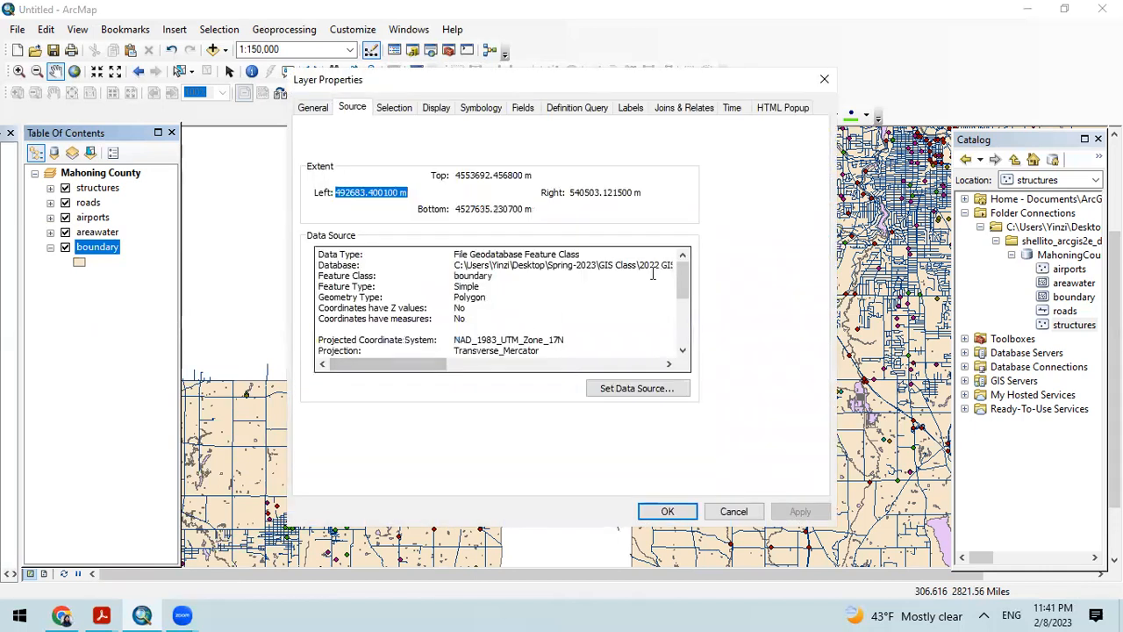
{"action": "scroll", "coordinate": [687, 277], "scroll_direction": "down", "scroll_amount": 2}
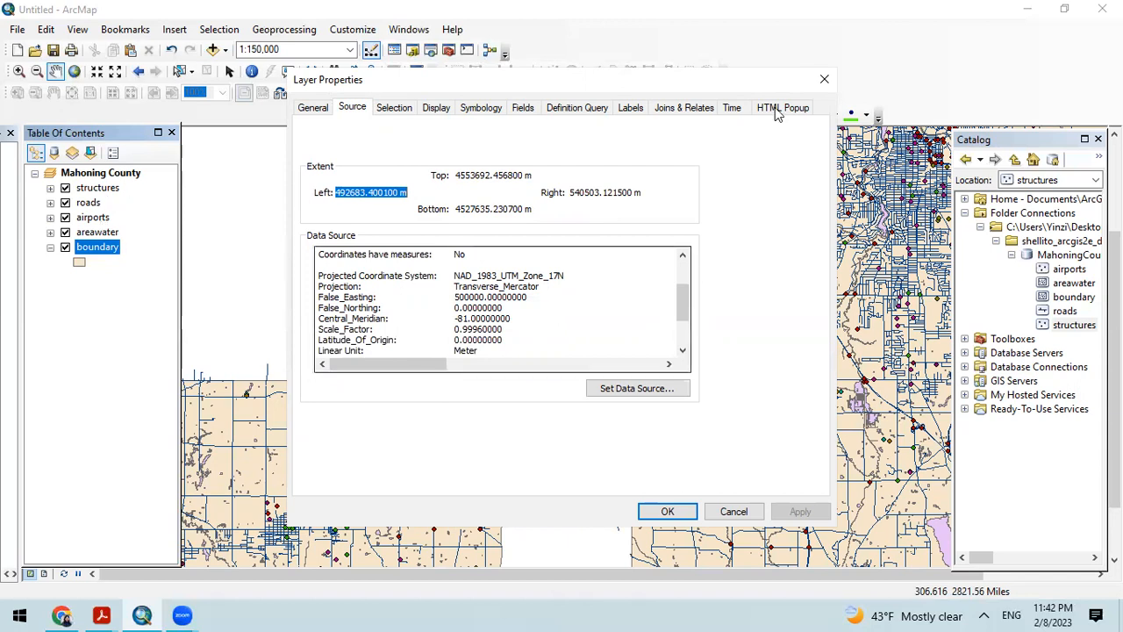
{"action": "left_click", "coordinate": [823, 80]}
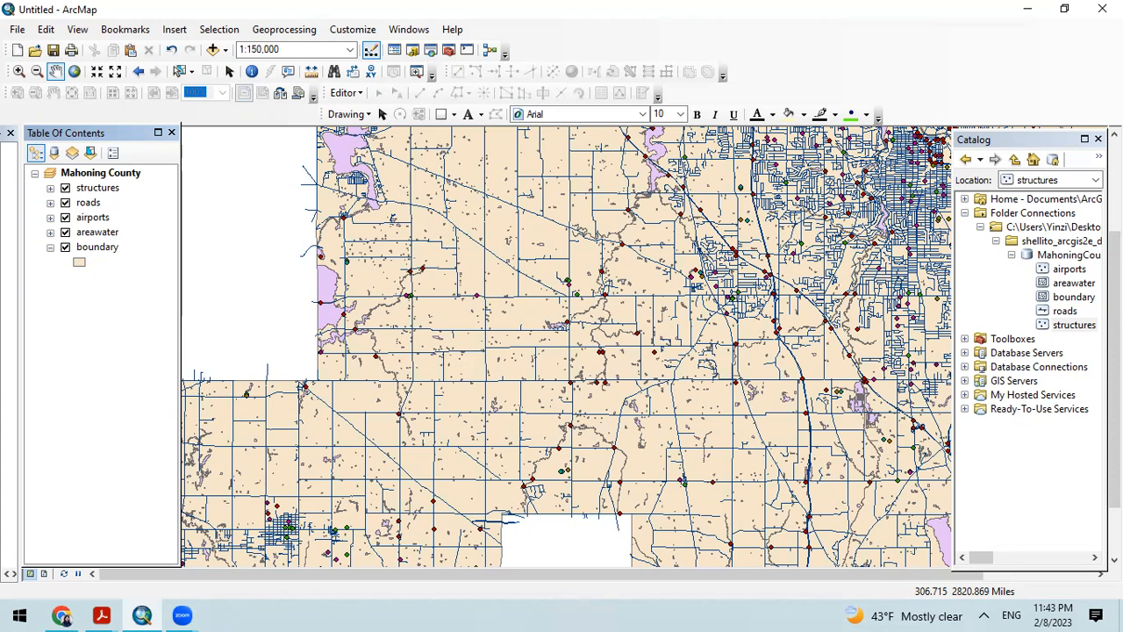
Step: Open the ArcToolbox window and place it over the middle of the map, fully in view
{"action": "key", "text": "alt+Tab"}
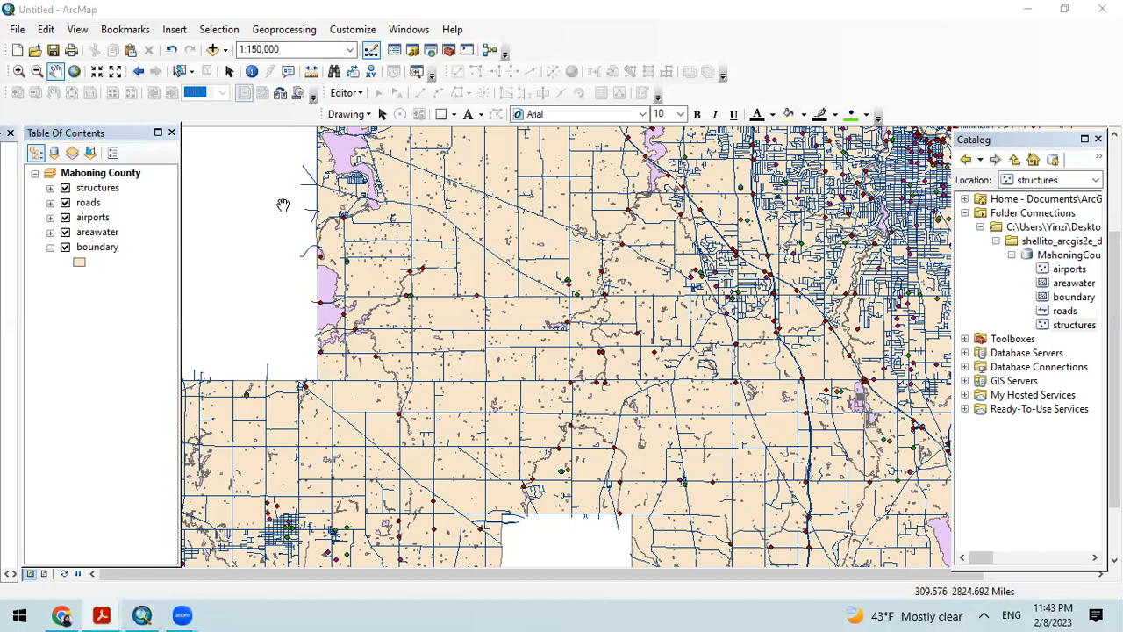
{"action": "left_click", "coordinate": [448, 50]}
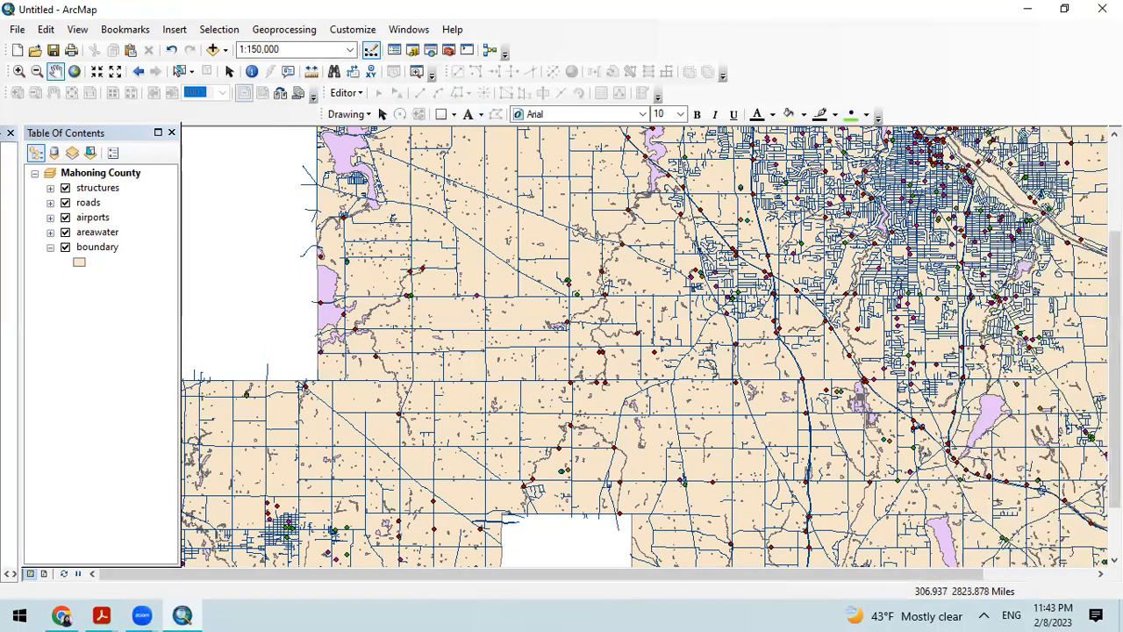
{"action": "left_click_drag", "start_coordinate": [2, 220], "coordinate": [505, 155]}
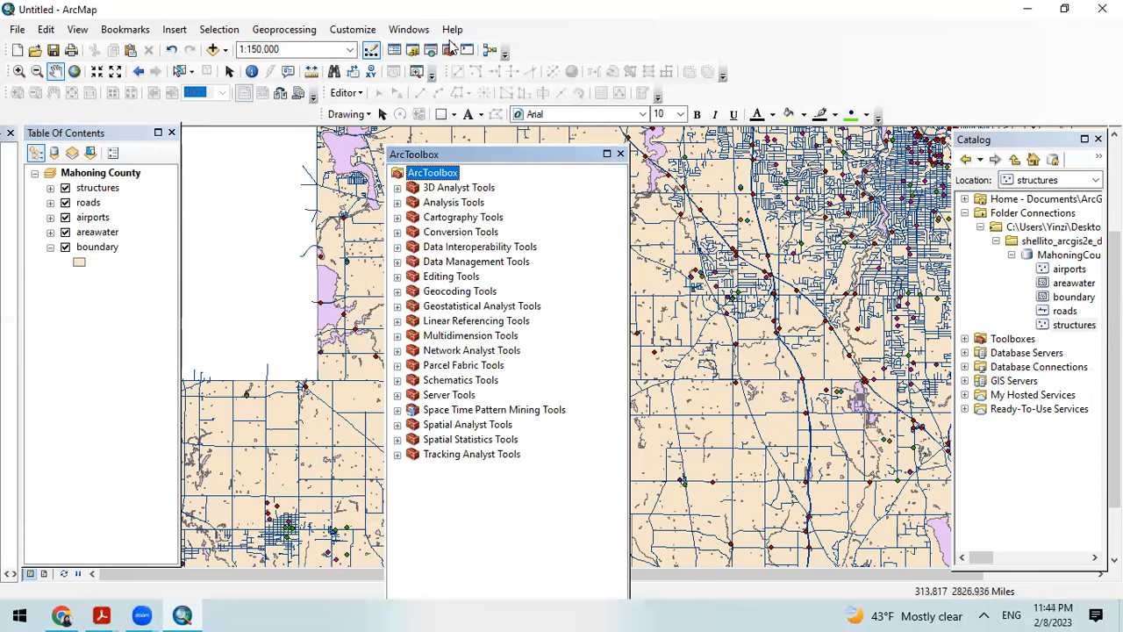
{"action": "left_click_drag", "start_coordinate": [512, 154], "coordinate": [528, 96]}
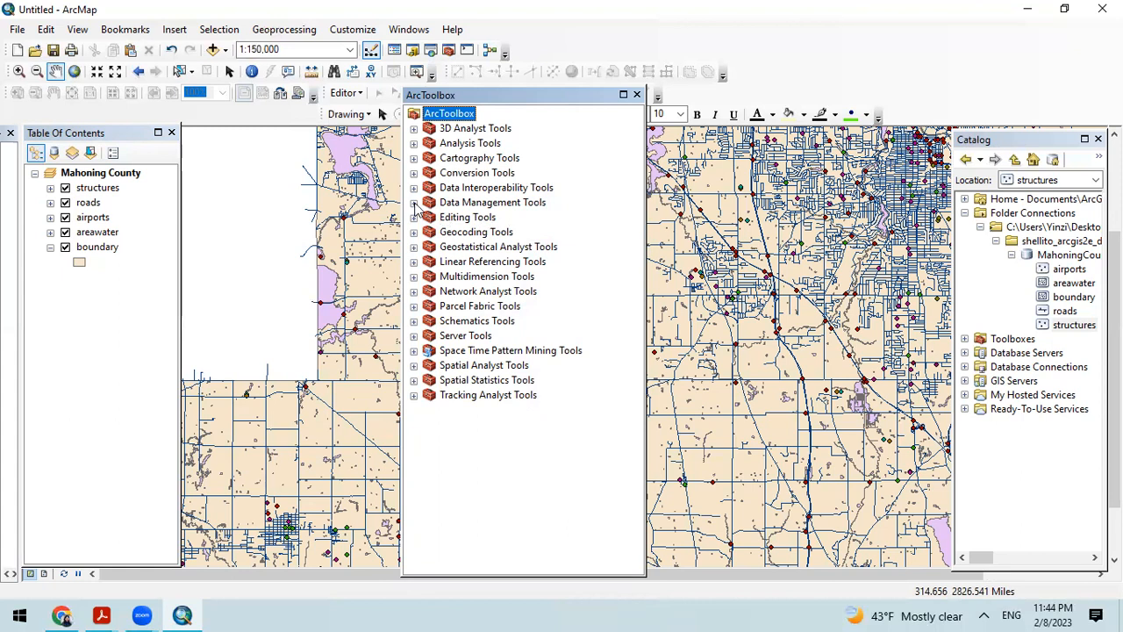
Step: Open the Project tool from the Projections and Transformations toolset of Data Management Tools
{"action": "left_click", "coordinate": [414, 202]}
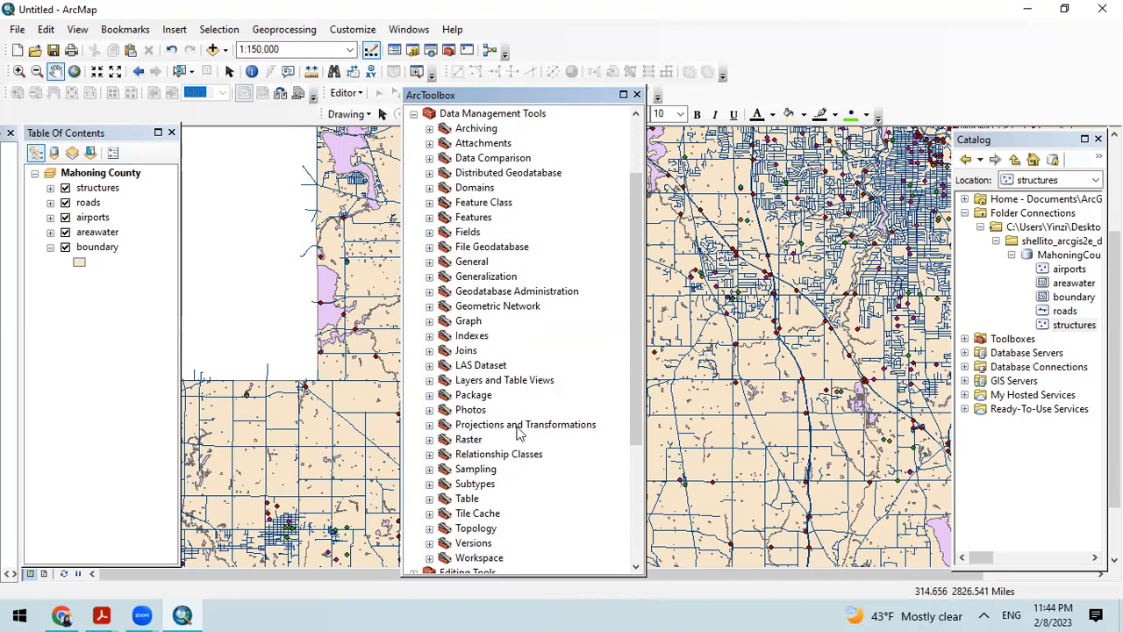
{"action": "left_click", "coordinate": [430, 425]}
{"action": "scroll", "coordinate": [518, 429], "scroll_direction": "down", "scroll_amount": 1}
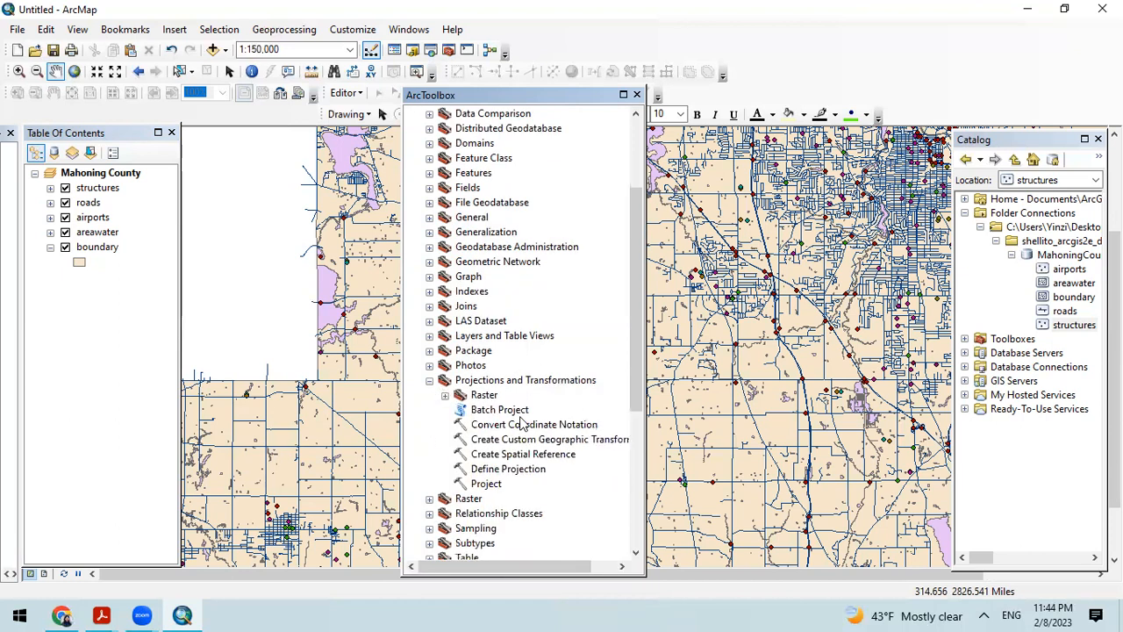
{"action": "left_click", "coordinate": [487, 484]}
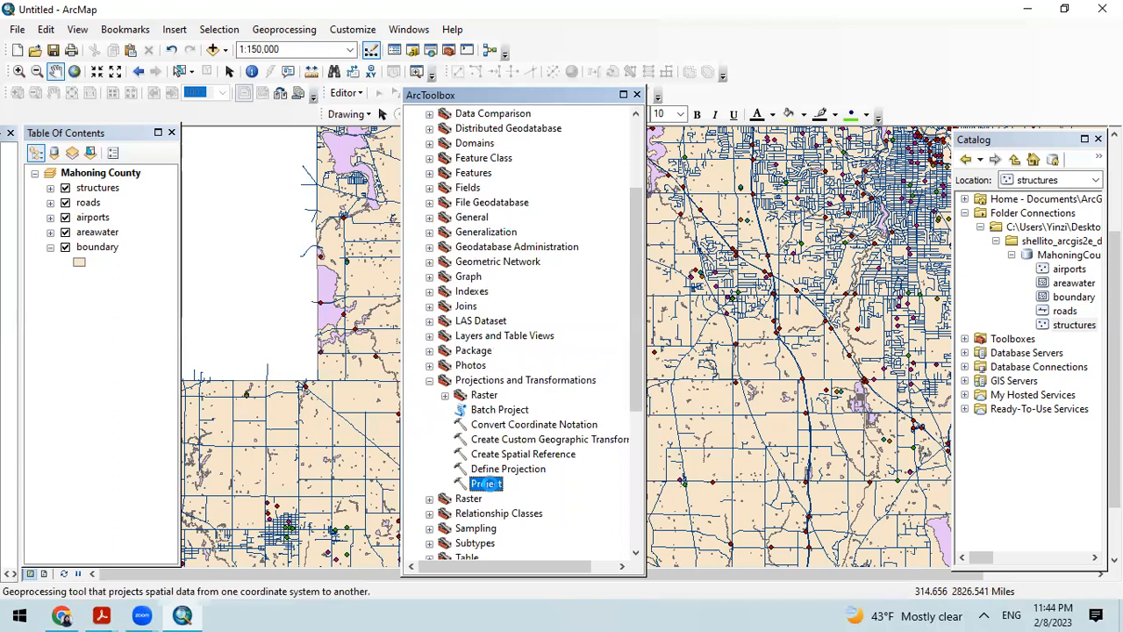
{"action": "double_click", "coordinate": [487, 484]}
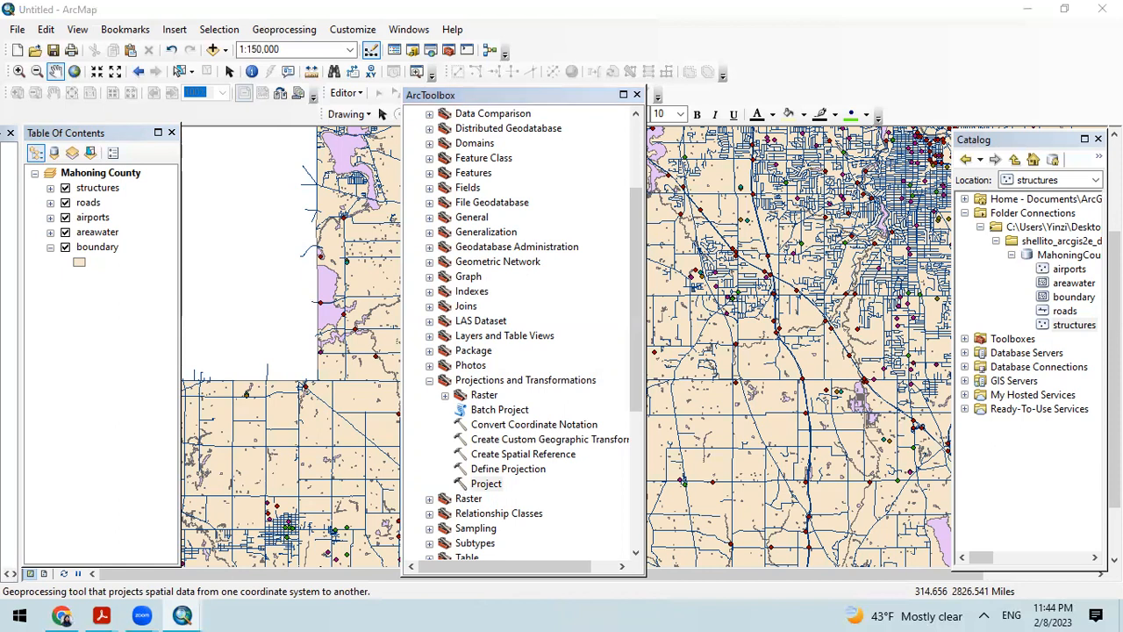
Step: Choose the airports feature class from MahoningCounty.gdb as the Project tool's input dataset
{"action": "left_click", "coordinate": [728, 206]}
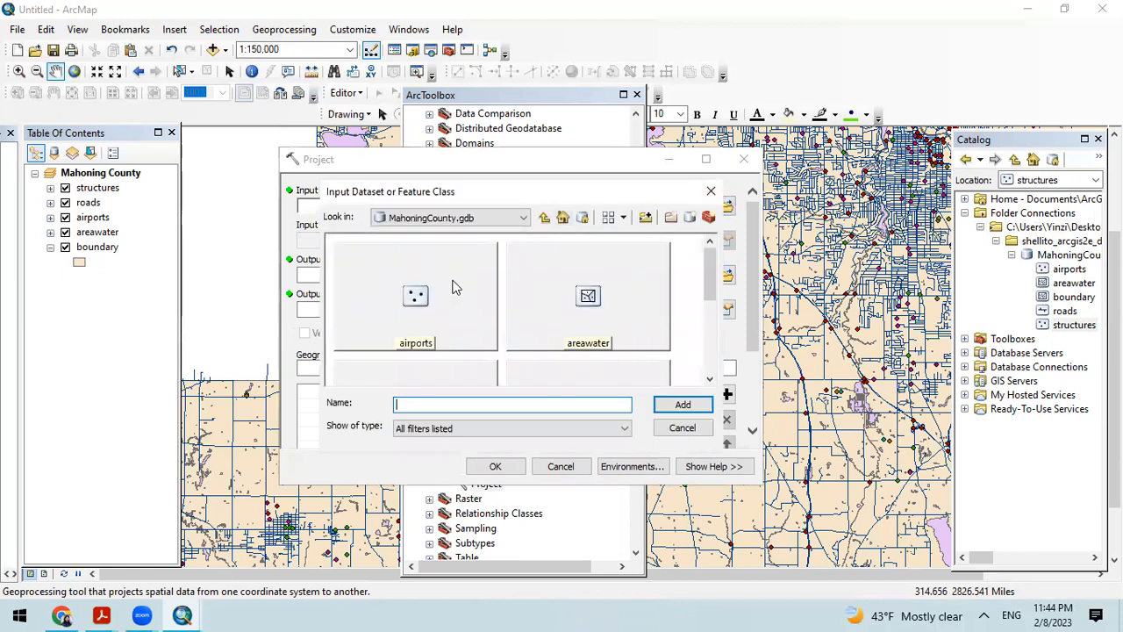
{"action": "left_click", "coordinate": [454, 305]}
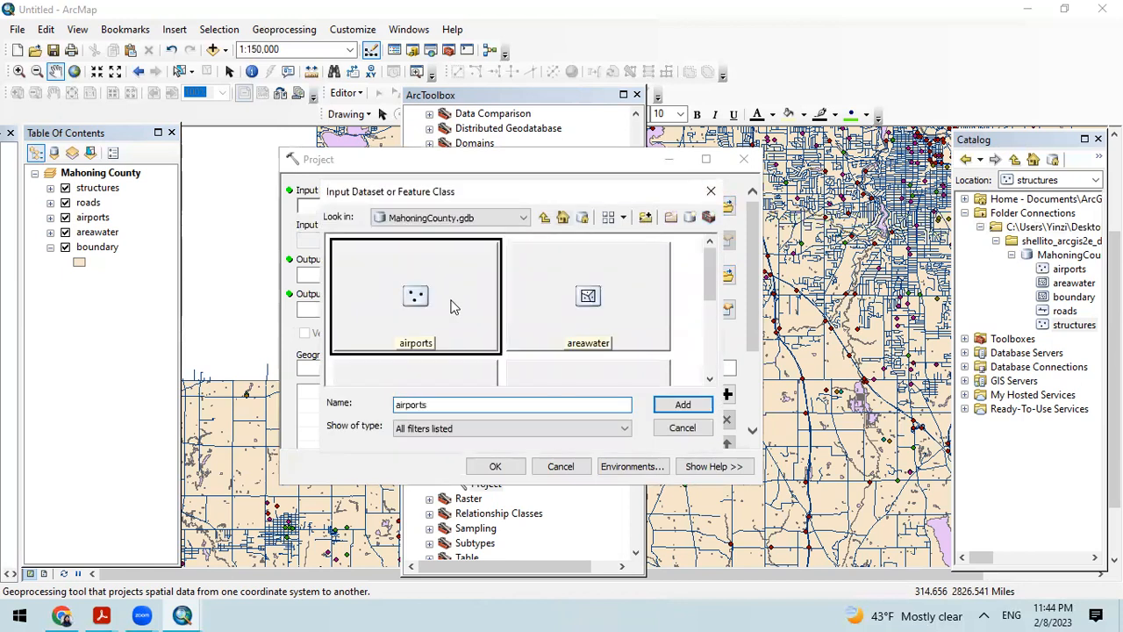
{"action": "left_click", "coordinate": [702, 409]}
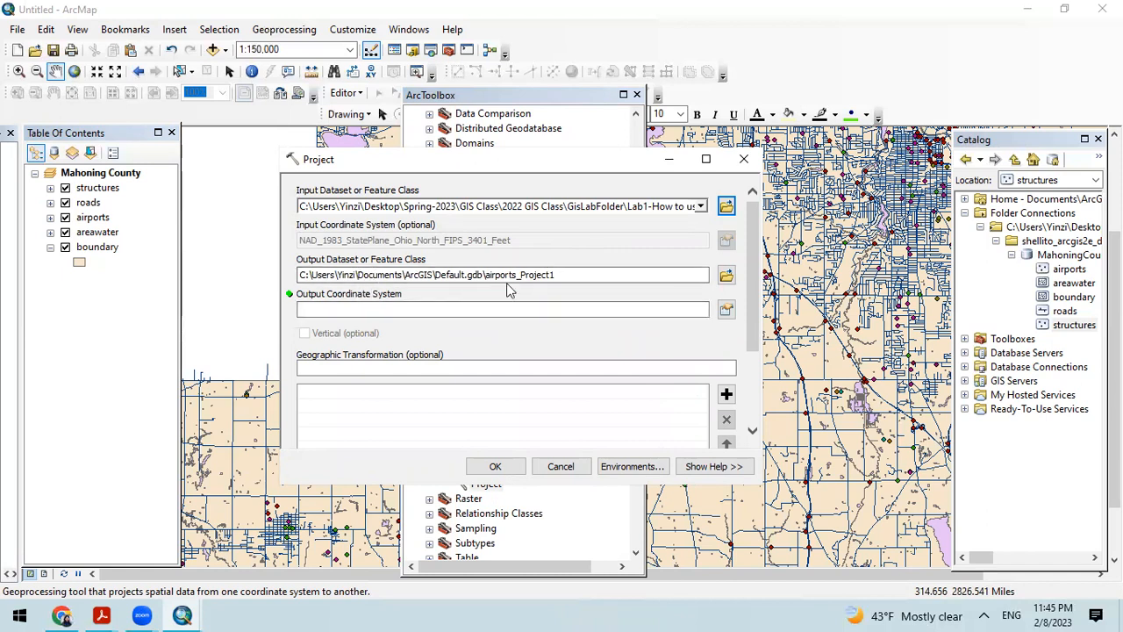
{"action": "left_click", "coordinate": [726, 275]}
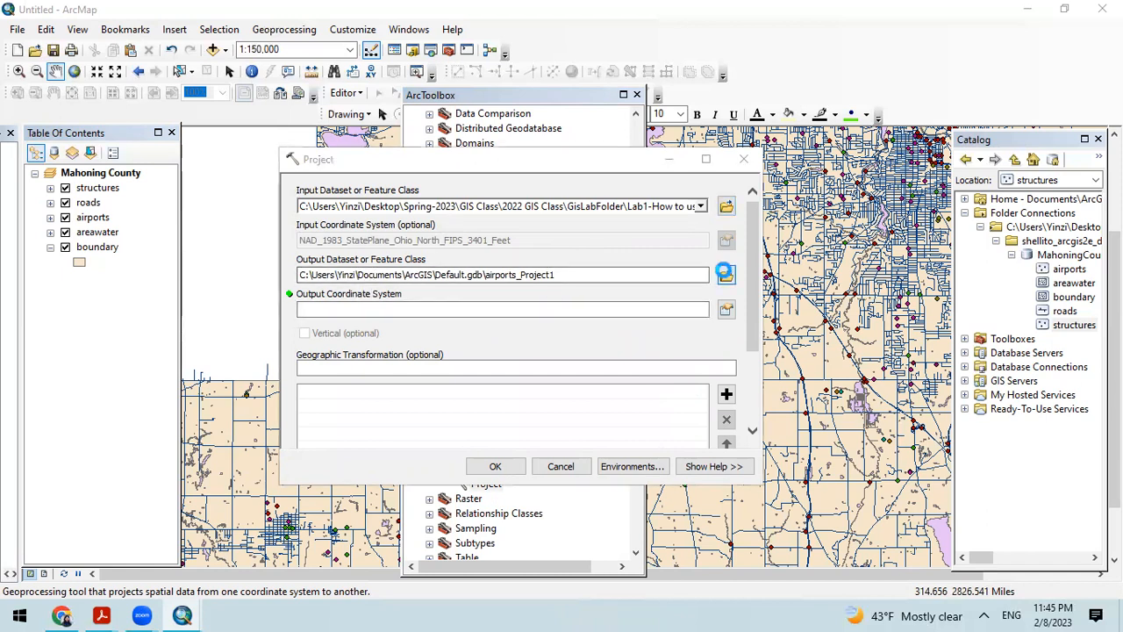
{"action": "left_click", "coordinate": [745, 159]}
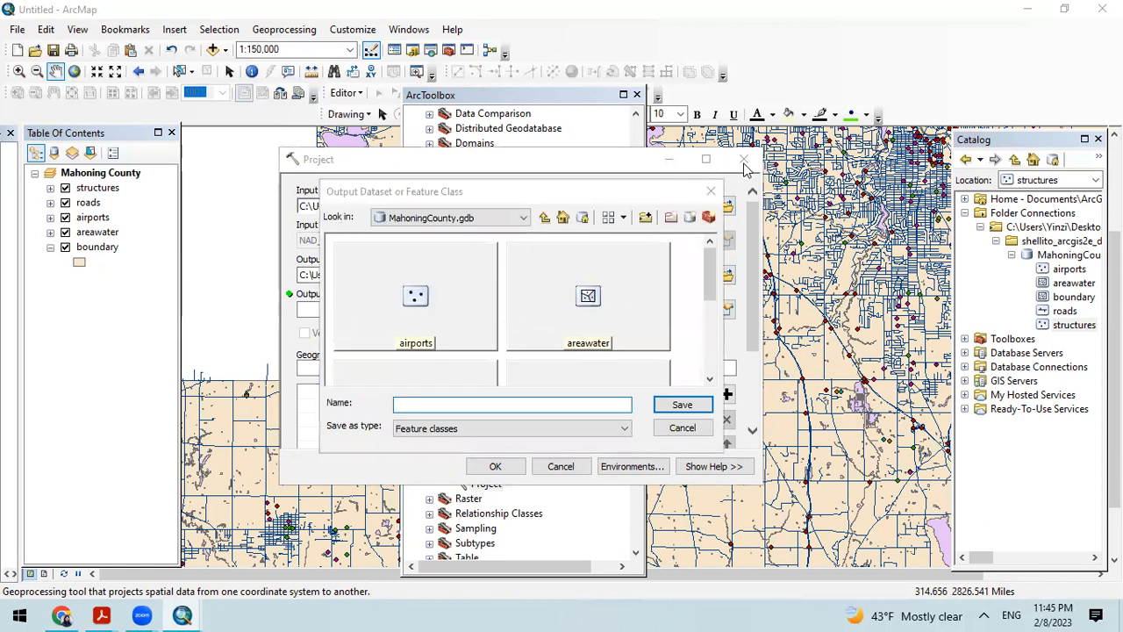
{"action": "left_click", "coordinate": [713, 196]}
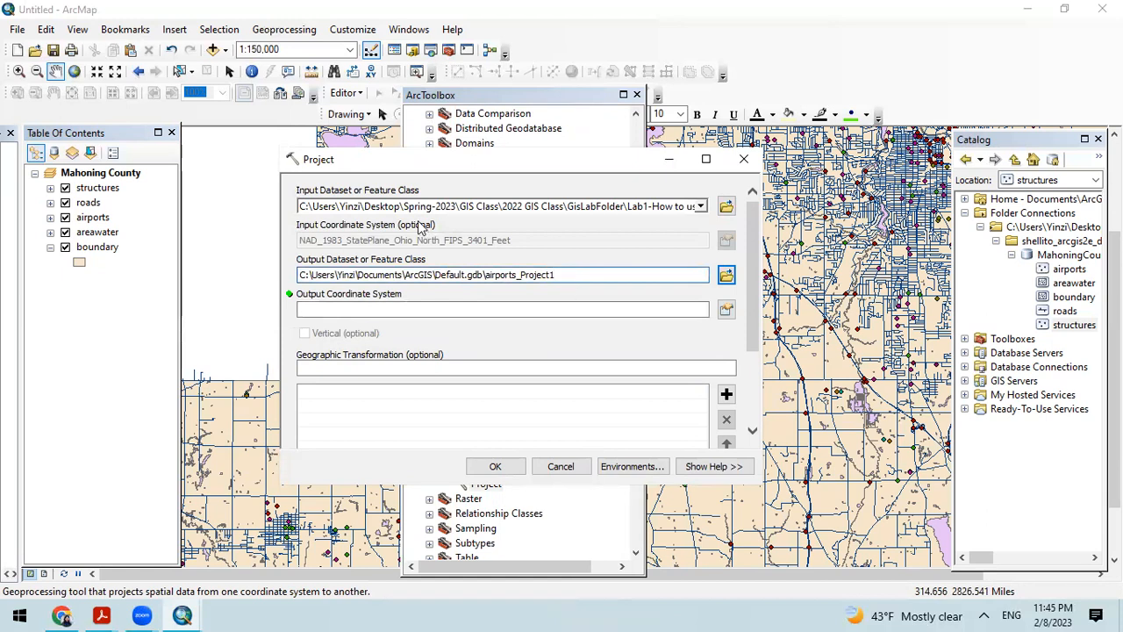
Step: Rename the Project tool's output feature class as airports_Project02, keeping it in Default.gdb
{"action": "key", "text": "BackSpace"}
{"action": "type", "text": "02"}
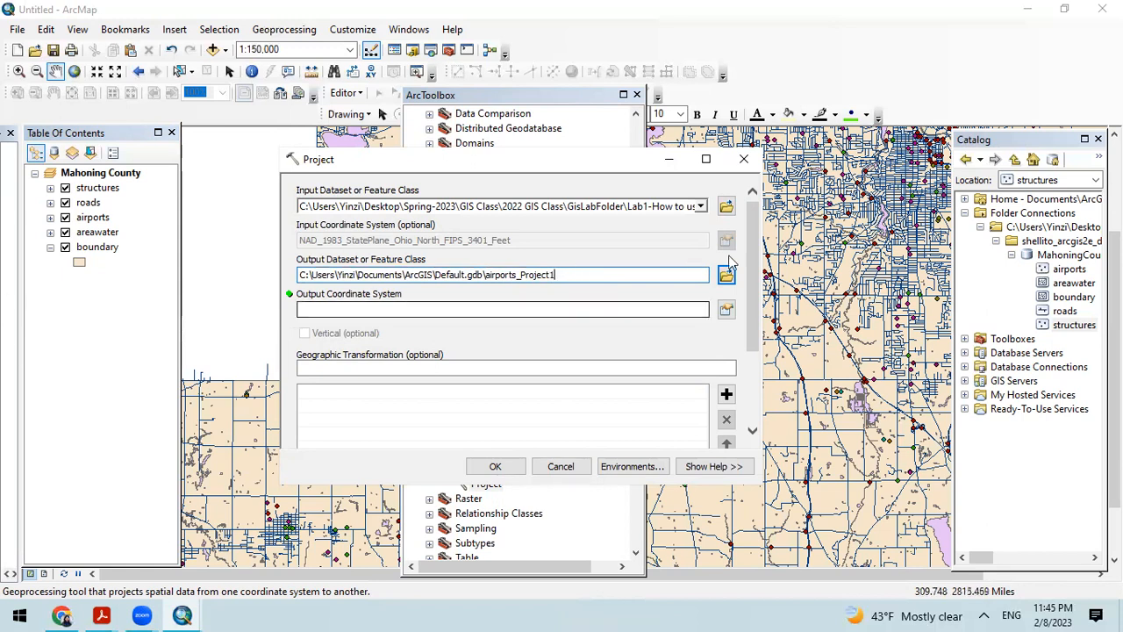
{"action": "key", "text": "BackSpace"}
{"action": "type", "text": "02"}
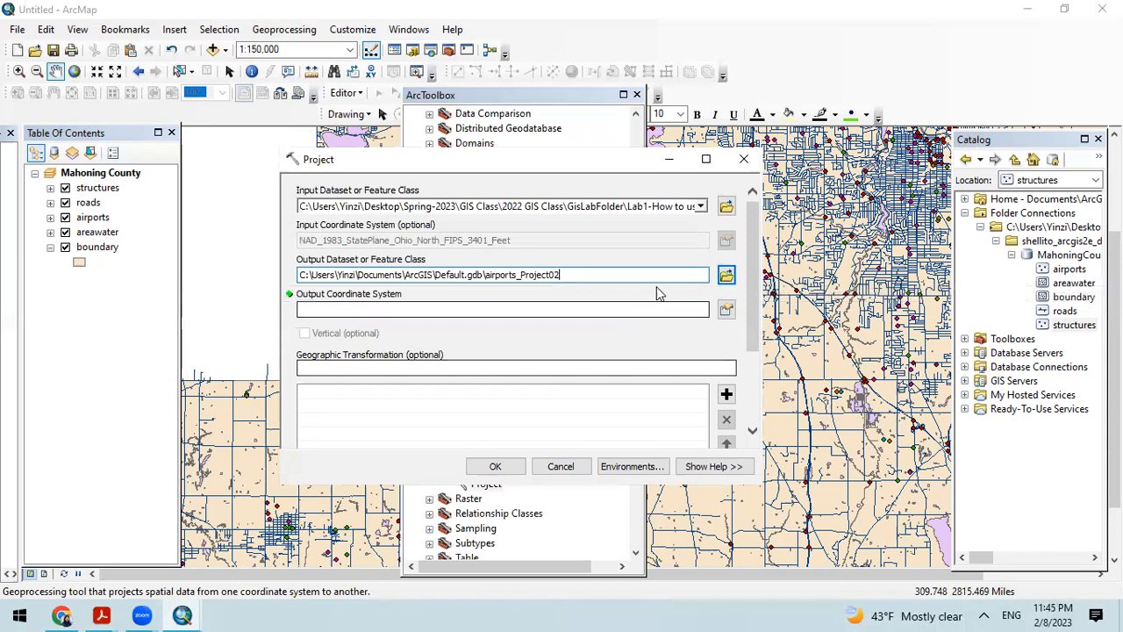
{"action": "left_click", "coordinate": [726, 276]}
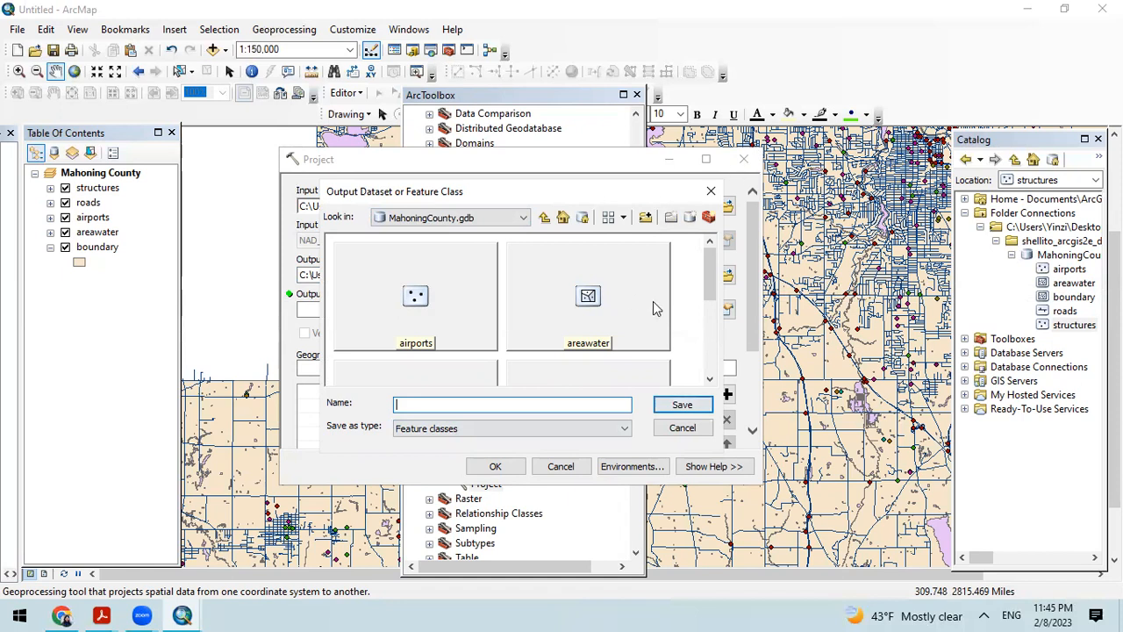
{"action": "left_click", "coordinate": [741, 160]}
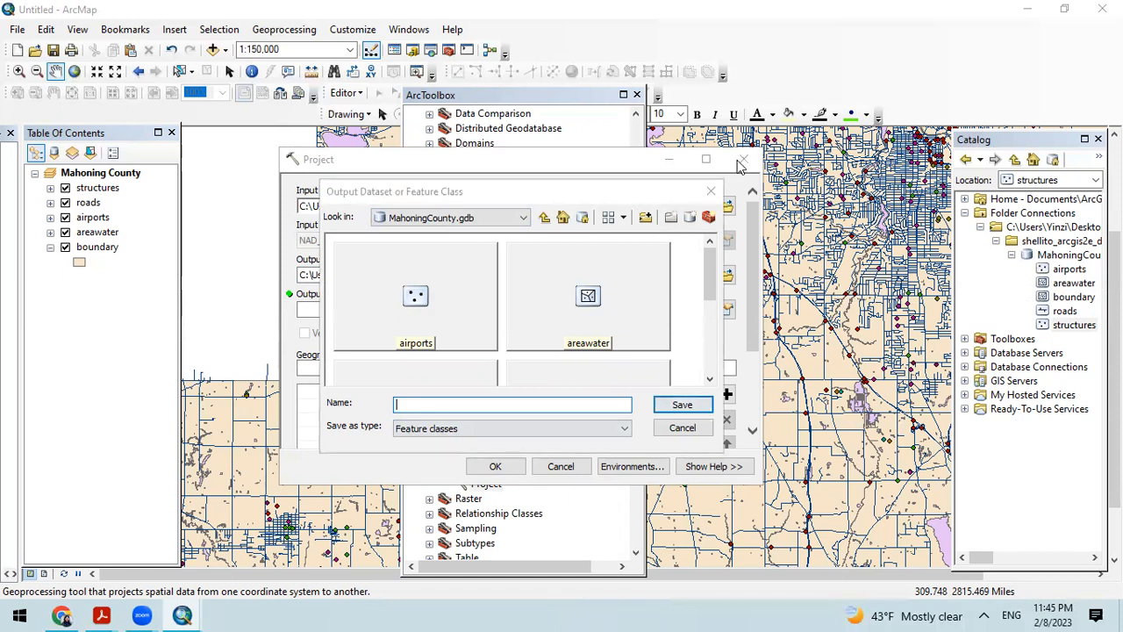
{"action": "left_click", "coordinate": [683, 428]}
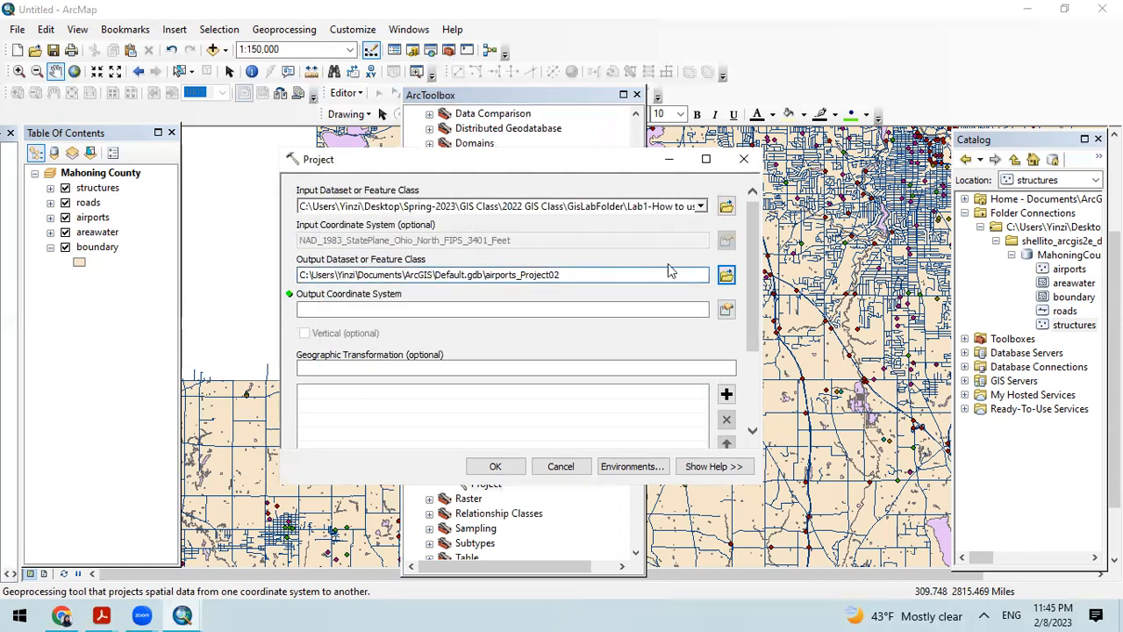
Step: Redirect the Project tool's output to MahoningCounty.gdb as a feature class named airports_project02
{"action": "left_click", "coordinate": [724, 275]}
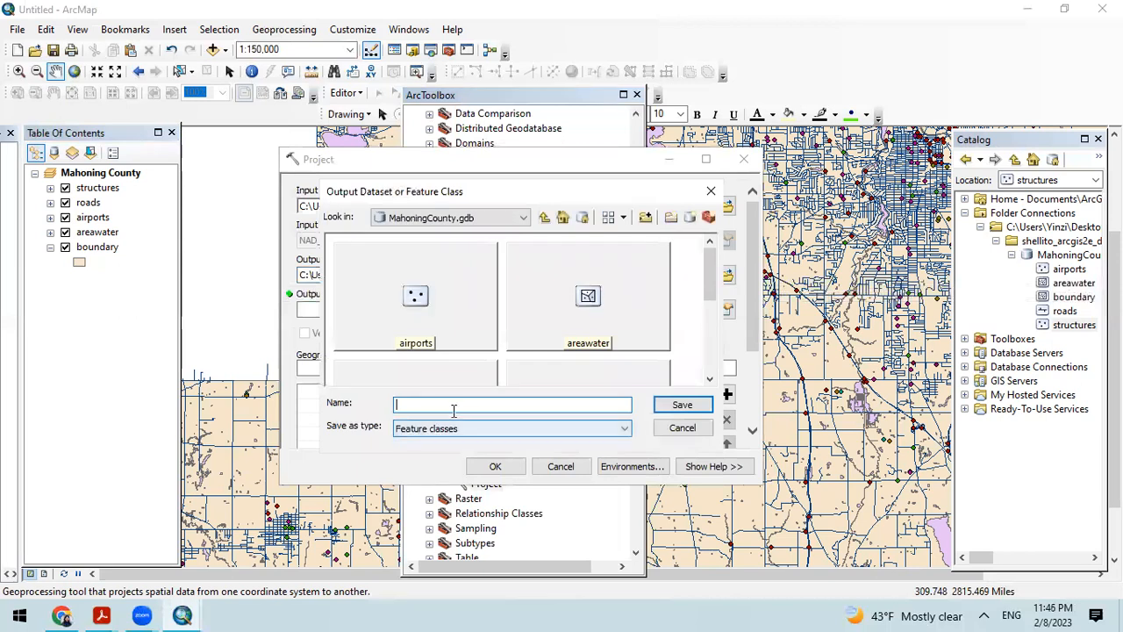
{"action": "type", "text": "airports"}
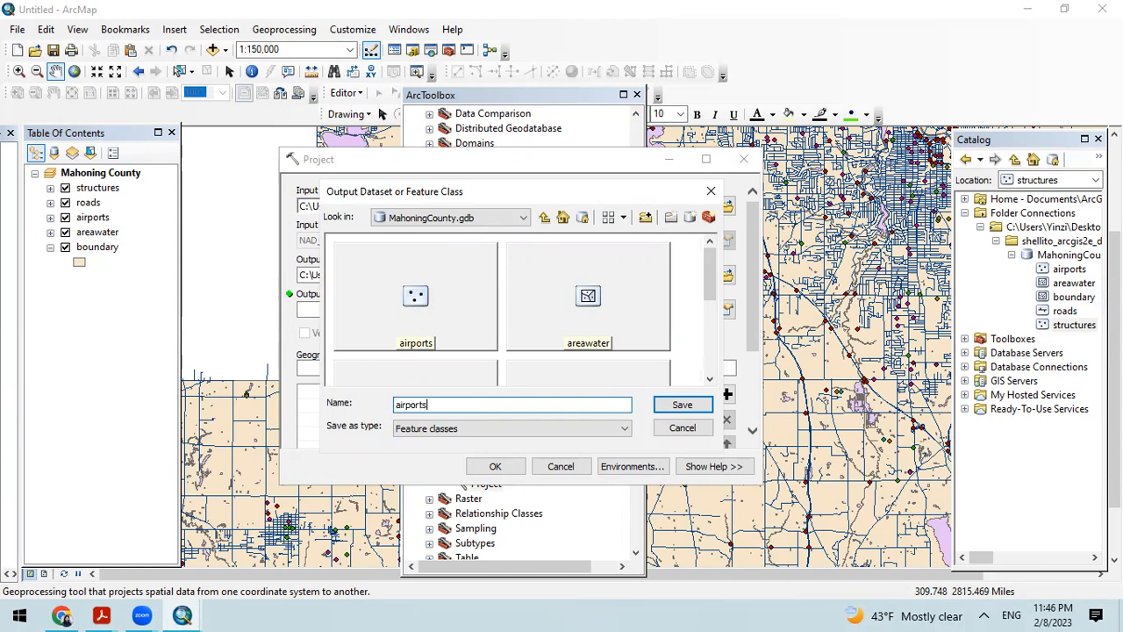
{"action": "type", "text": "_project02"}
{"action": "left_click", "coordinate": [669, 406]}
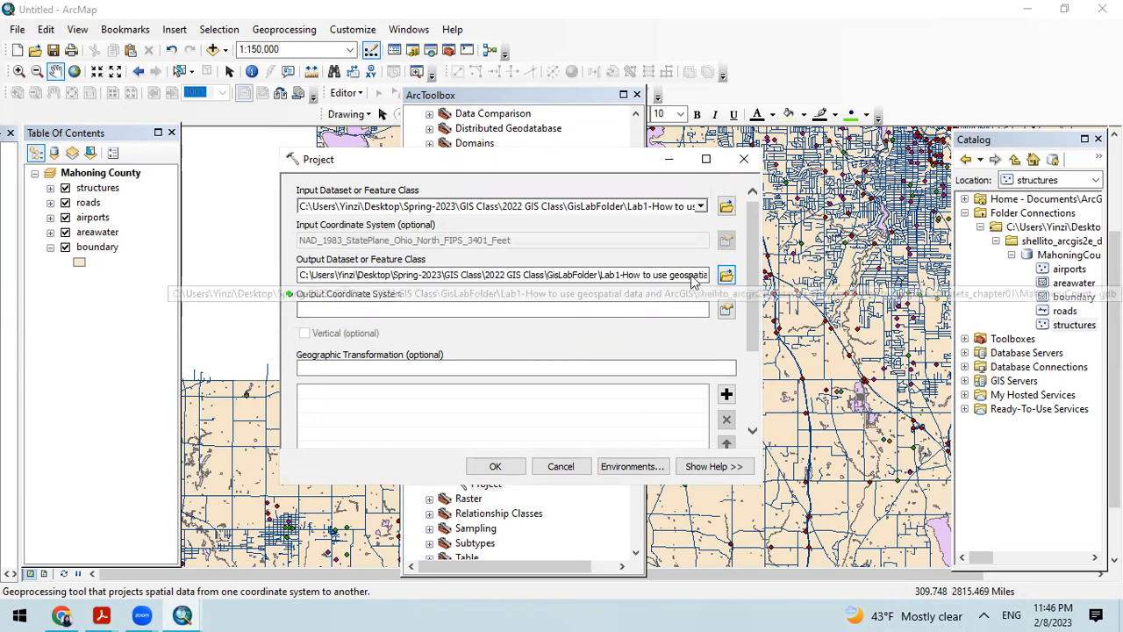
Step: Examine the full output path of the Project tool, from the geodatabase and feature class name back to the drive
{"action": "left_click", "coordinate": [641, 274]}
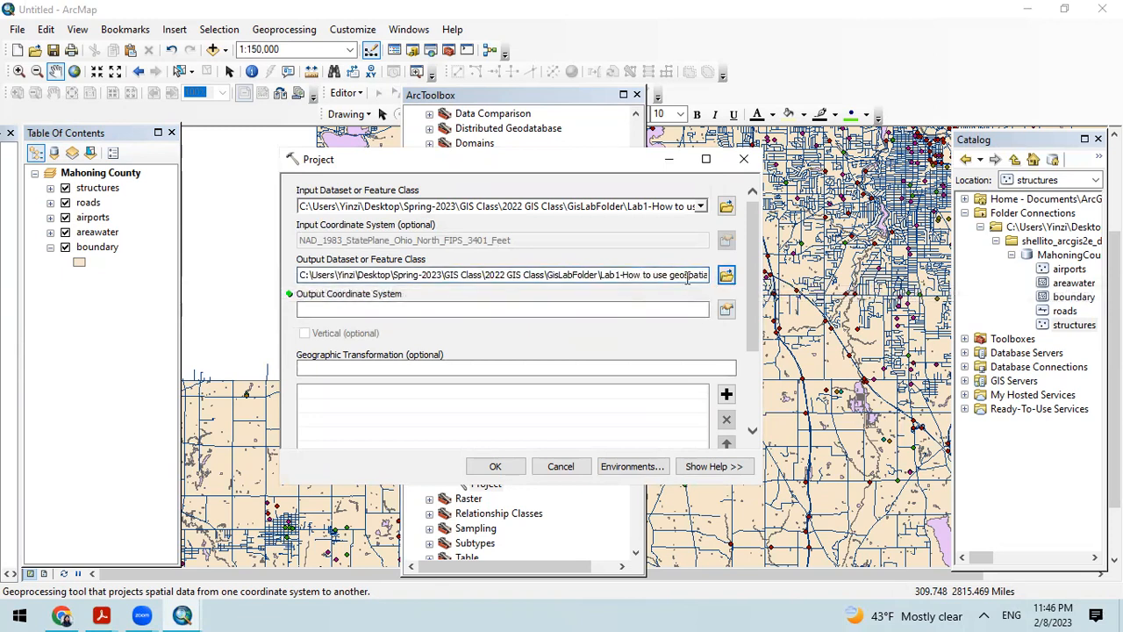
{"action": "key", "text": "Right"}
{"action": "key", "text": "Right"}
{"action": "key", "text": "Right"}
{"action": "key", "text": "Right"}
{"action": "key", "text": "Right"}
{"action": "key", "text": "Right"}
{"action": "key", "text": "Right"}
{"action": "key", "text": "Right"}
{"action": "key", "text": "Right"}
{"action": "key", "text": "Right"}
{"action": "key", "text": "Right"}
{"action": "key", "text": "Right"}
{"action": "key", "text": "Right"}
{"action": "key", "text": "Right"}
{"action": "key", "text": "Right"}
{"action": "key", "text": "Right"}
{"action": "key", "text": "Right"}
{"action": "key", "text": "Right"}
{"action": "key", "text": "Right"}
{"action": "key", "text": "Right"}
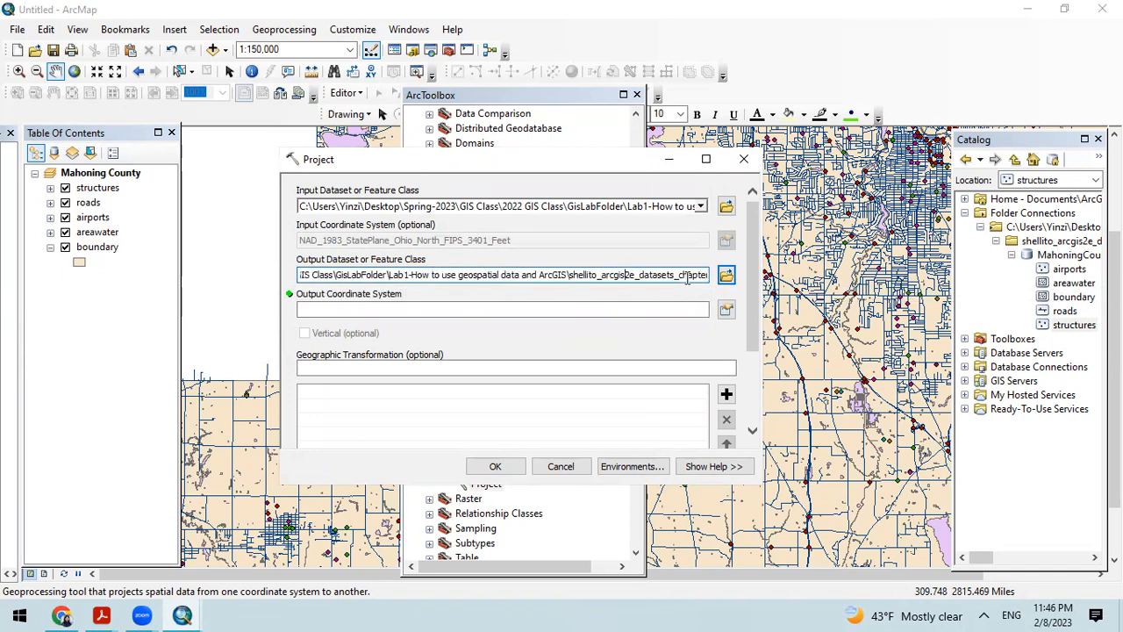
{"action": "key", "text": "Right"}
{"action": "key", "text": "Right"}
{"action": "key", "text": "Right"}
{"action": "key", "text": "Right"}
{"action": "key", "text": "Right"}
{"action": "key", "text": "Right"}
{"action": "key", "text": "Right"}
{"action": "key", "text": "Right"}
{"action": "key", "text": "Right"}
{"action": "key", "text": "Right"}
{"action": "key", "text": "Right"}
{"action": "key", "text": "Right"}
{"action": "key", "text": "Right"}
{"action": "key", "text": "Right"}
{"action": "key", "text": "Right"}
{"action": "key", "text": "Right"}
{"action": "key", "text": "Right"}
{"action": "key", "text": "Right"}
{"action": "key", "text": "Right"}
{"action": "key", "text": "Right"}
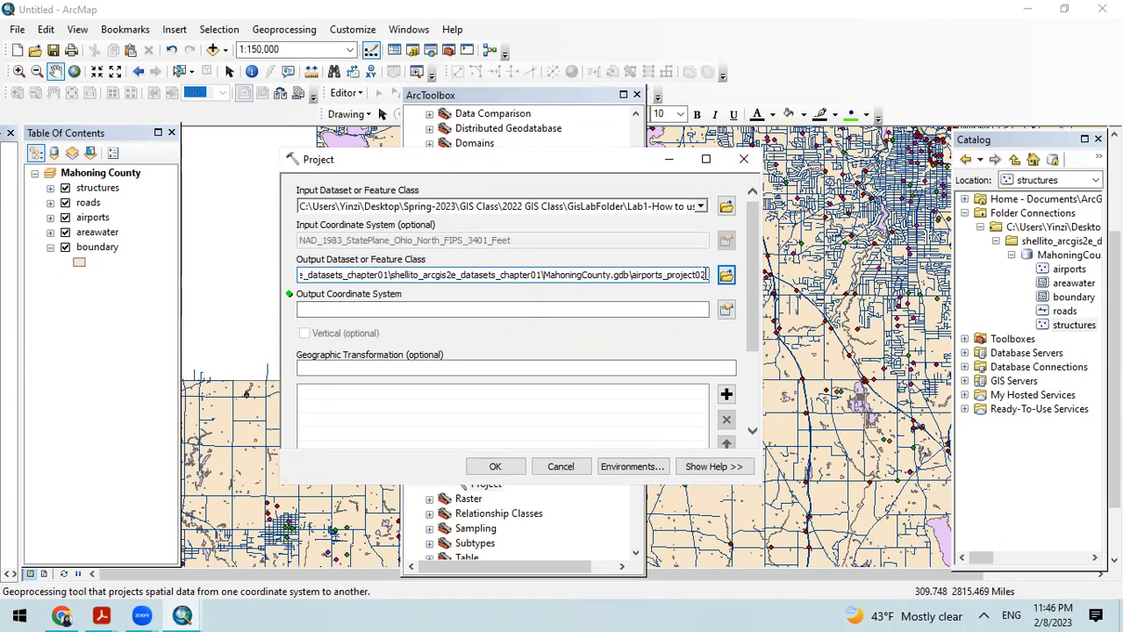
{"action": "left_click_drag", "start_coordinate": [706, 275], "coordinate": [649, 273]}
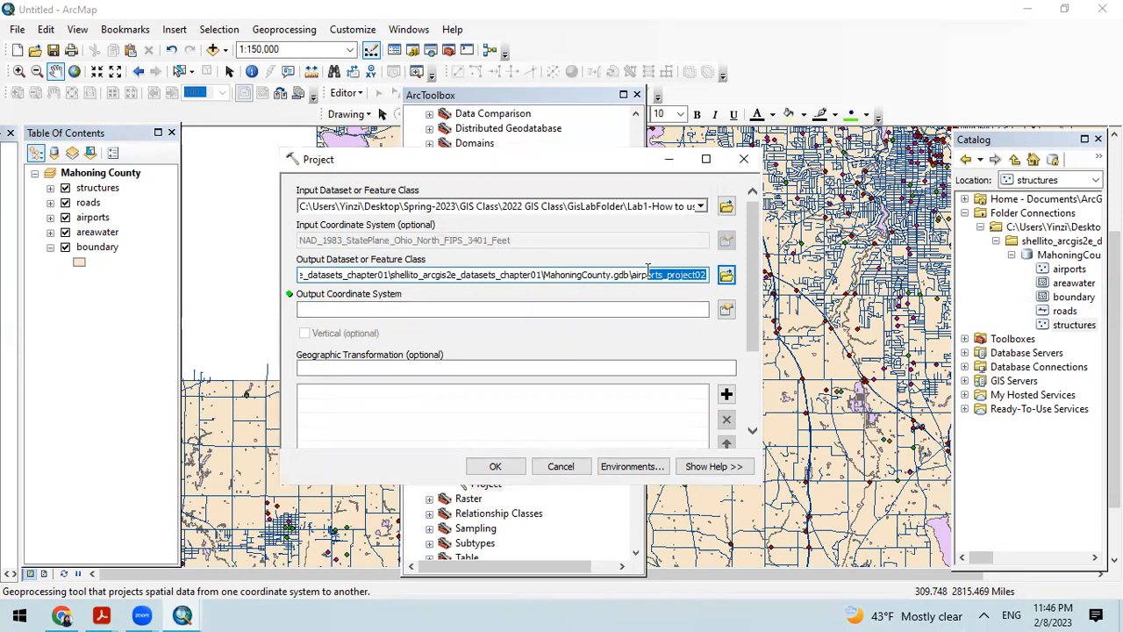
{"action": "left_click", "coordinate": [566, 276]}
{"action": "key", "text": "Left"}
{"action": "key", "text": "Left"}
{"action": "key", "text": "Left"}
{"action": "key", "text": "Left"}
{"action": "key", "text": "Left"}
{"action": "key", "text": "Left"}
{"action": "key", "text": "Left"}
{"action": "key", "text": "Left"}
{"action": "key", "text": "Left"}
{"action": "key", "text": "Left"}
{"action": "key", "text": "Left"}
{"action": "key", "text": "Left"}
{"action": "key", "text": "Left"}
{"action": "key", "text": "Left"}
{"action": "key", "text": "Left"}
{"action": "key", "text": "Left"}
{"action": "key", "text": "Left"}
{"action": "key", "text": "Left"}
{"action": "key", "text": "Left"}
{"action": "key", "text": "Left"}
{"action": "key", "text": "Left"}
{"action": "key", "text": "Left"}
{"action": "key", "text": "Left"}
{"action": "key", "text": "Left"}
{"action": "key", "text": "Left"}
{"action": "key", "text": "Left"}
{"action": "key", "text": "Left"}
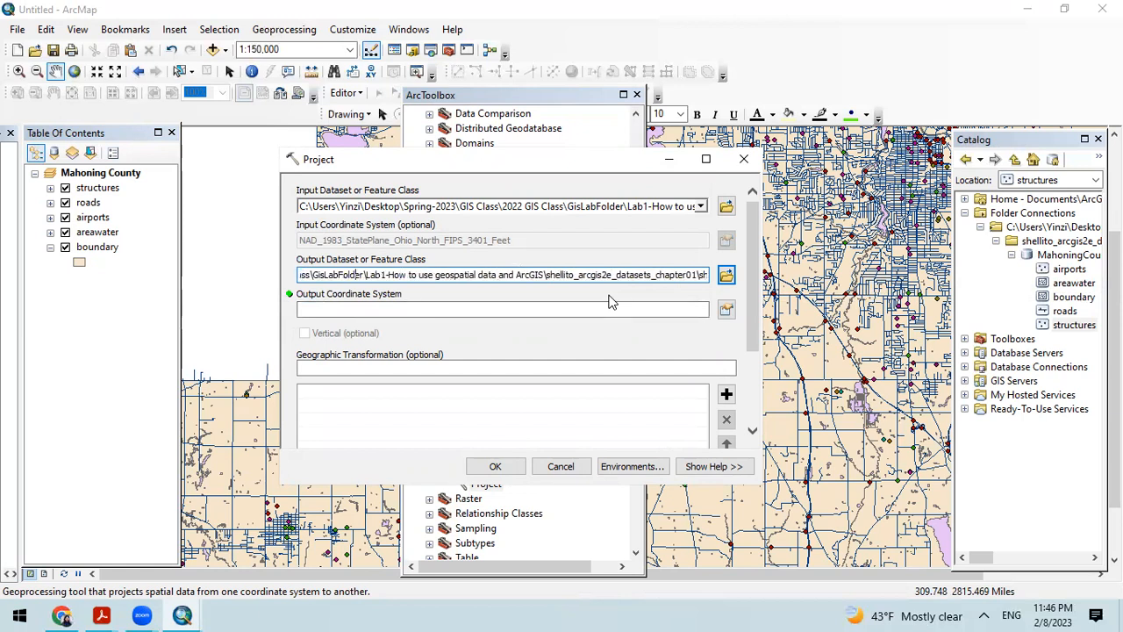
{"action": "key", "text": "Left"}
{"action": "key", "text": "Left"}
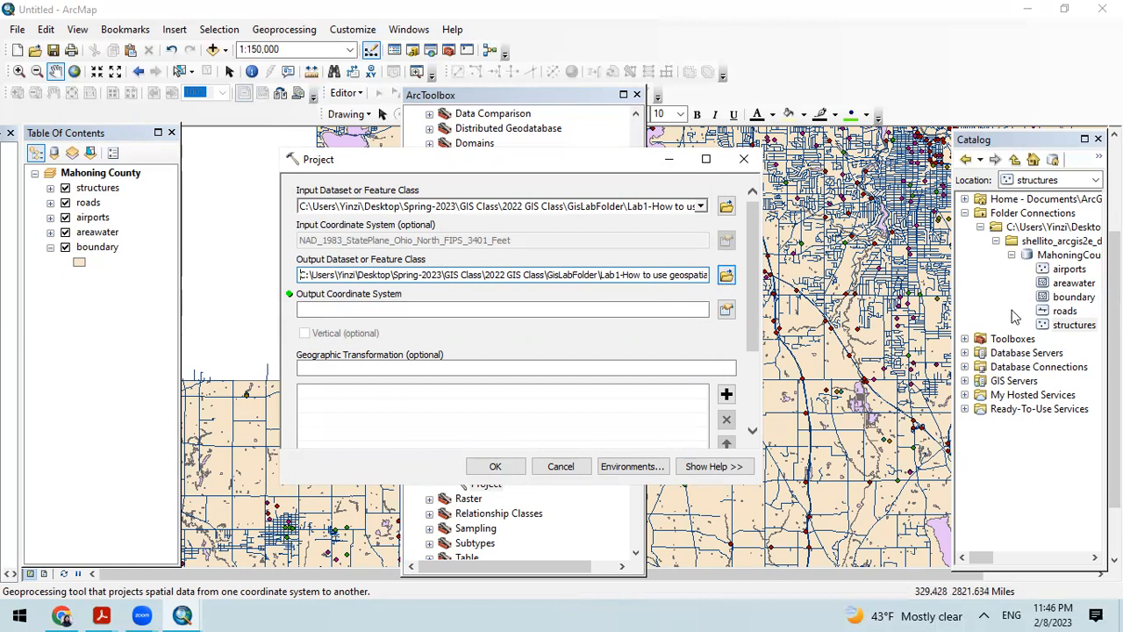
Step: Set the Project tool's output coordinate system to the projected system NAD 1983 UTM Zone 17N
{"action": "left_click", "coordinate": [365, 308]}
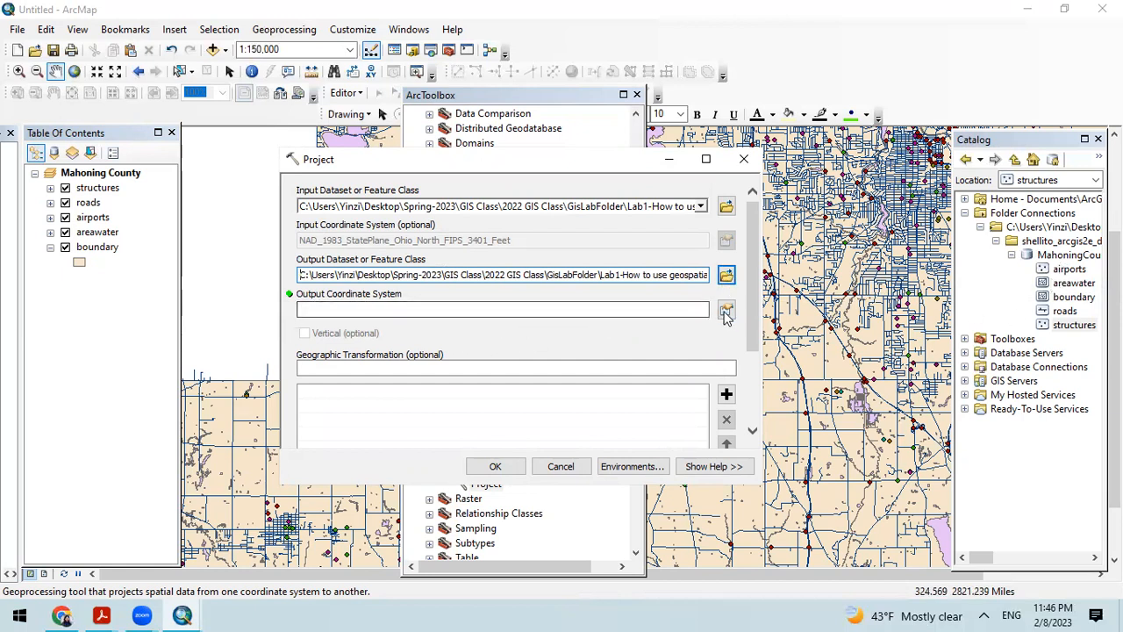
{"action": "left_click", "coordinate": [727, 312]}
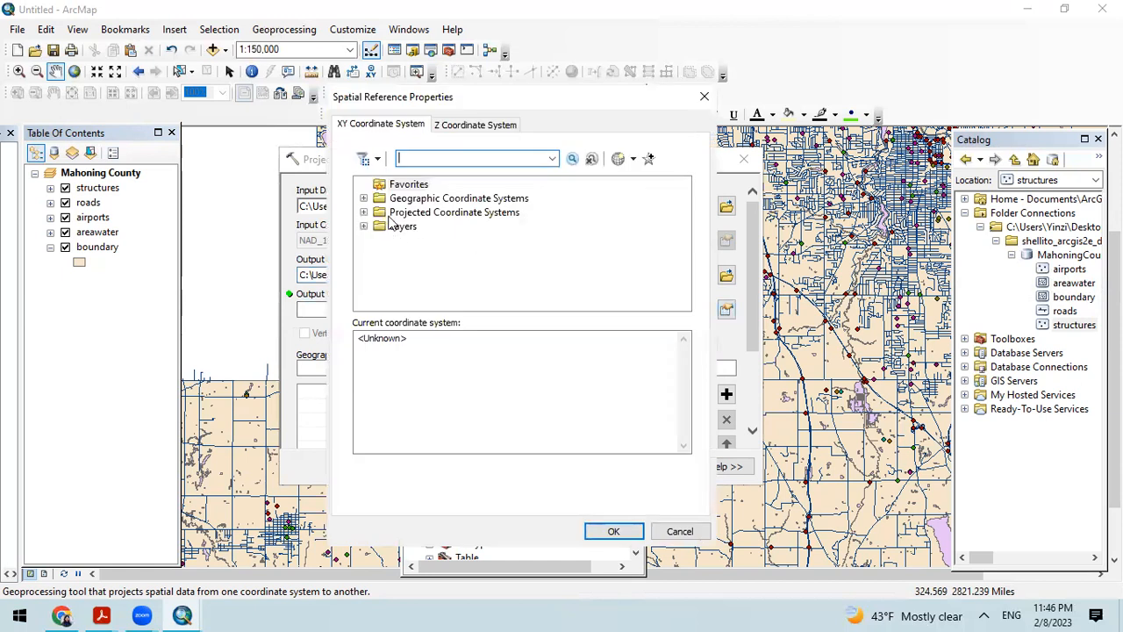
{"action": "left_click", "coordinate": [363, 213]}
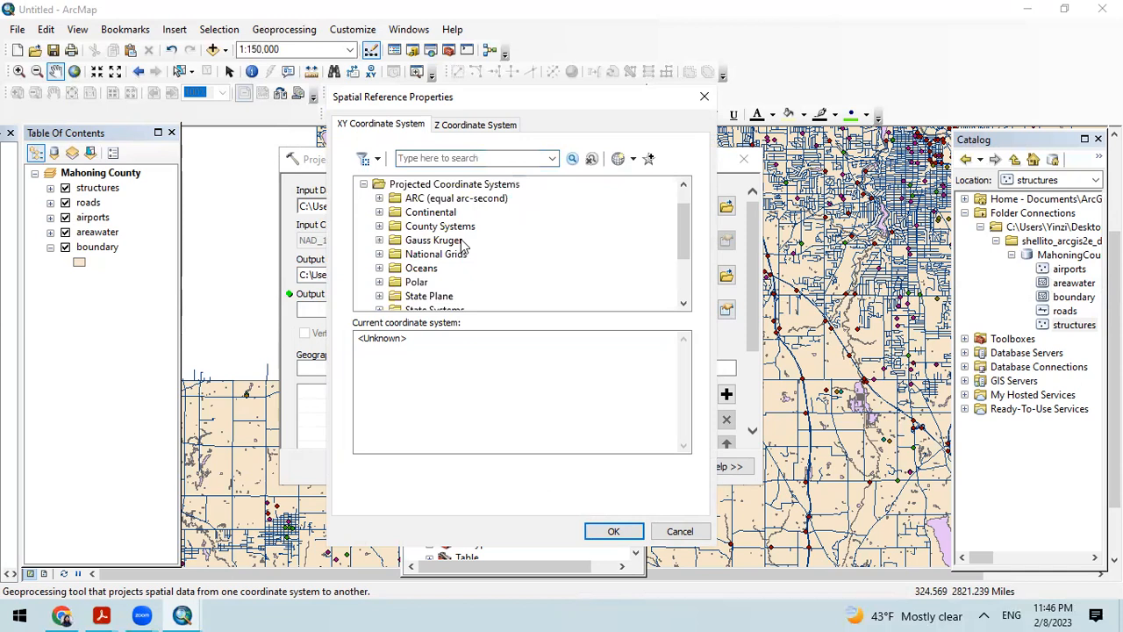
{"action": "scroll", "coordinate": [461, 256], "scroll_direction": "down", "scroll_amount": 2}
{"action": "left_click", "coordinate": [380, 254]}
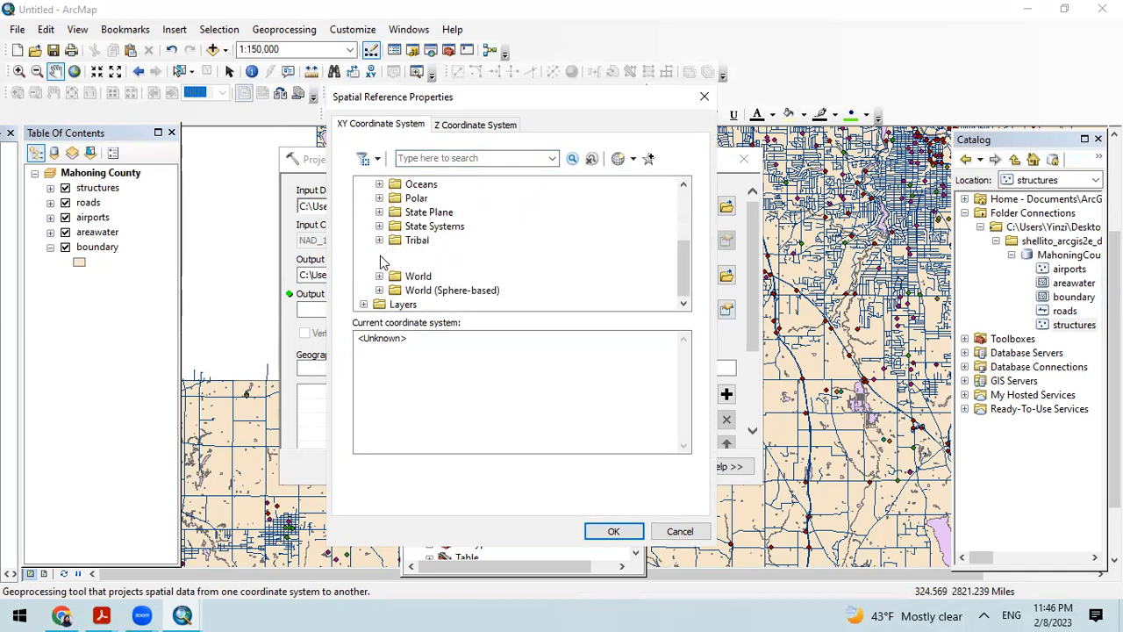
{"action": "scroll", "coordinate": [507, 279], "scroll_direction": "down", "scroll_amount": 2}
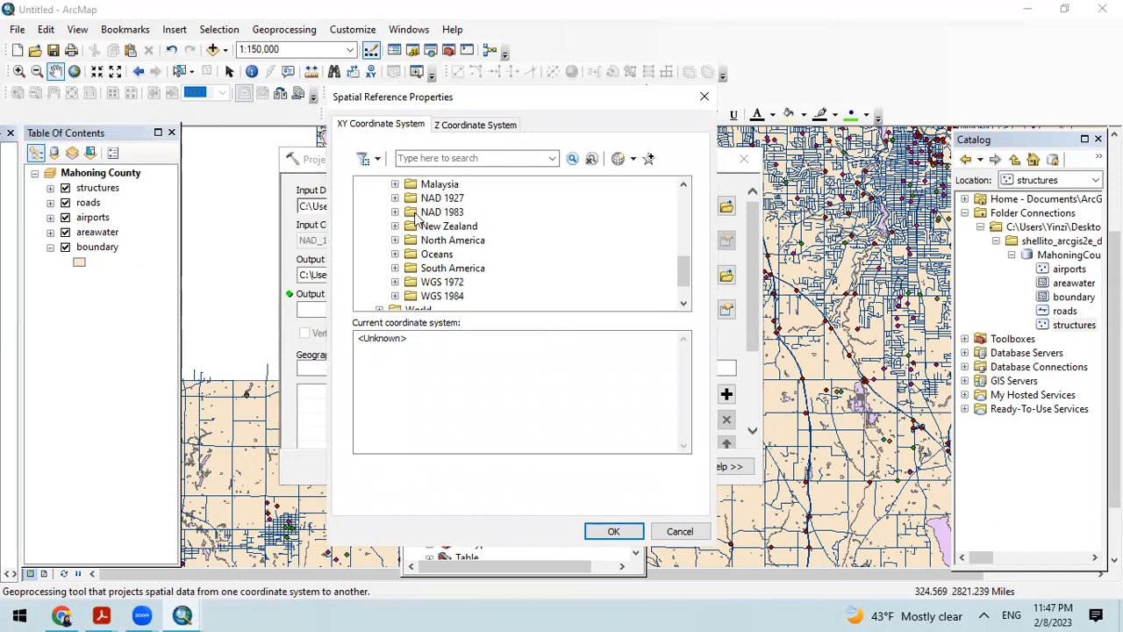
{"action": "left_click", "coordinate": [395, 212]}
{"action": "scroll", "coordinate": [530, 259], "scroll_direction": "down", "scroll_amount": 3}
{"action": "scroll", "coordinate": [530, 260], "scroll_direction": "down", "scroll_amount": 1}
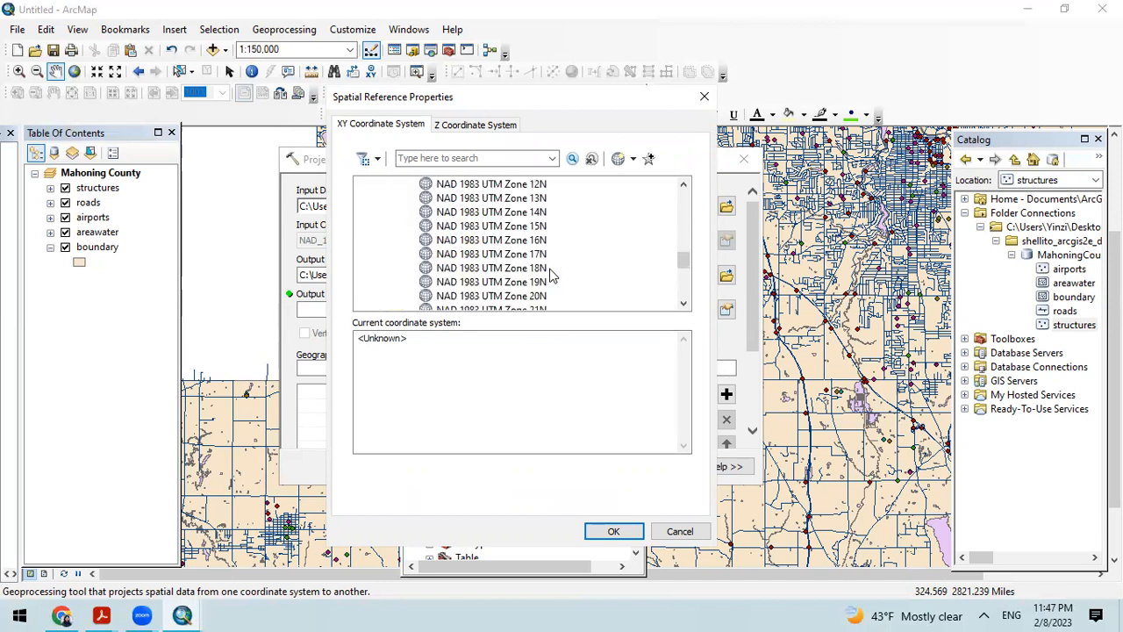
{"action": "left_click", "coordinate": [454, 256]}
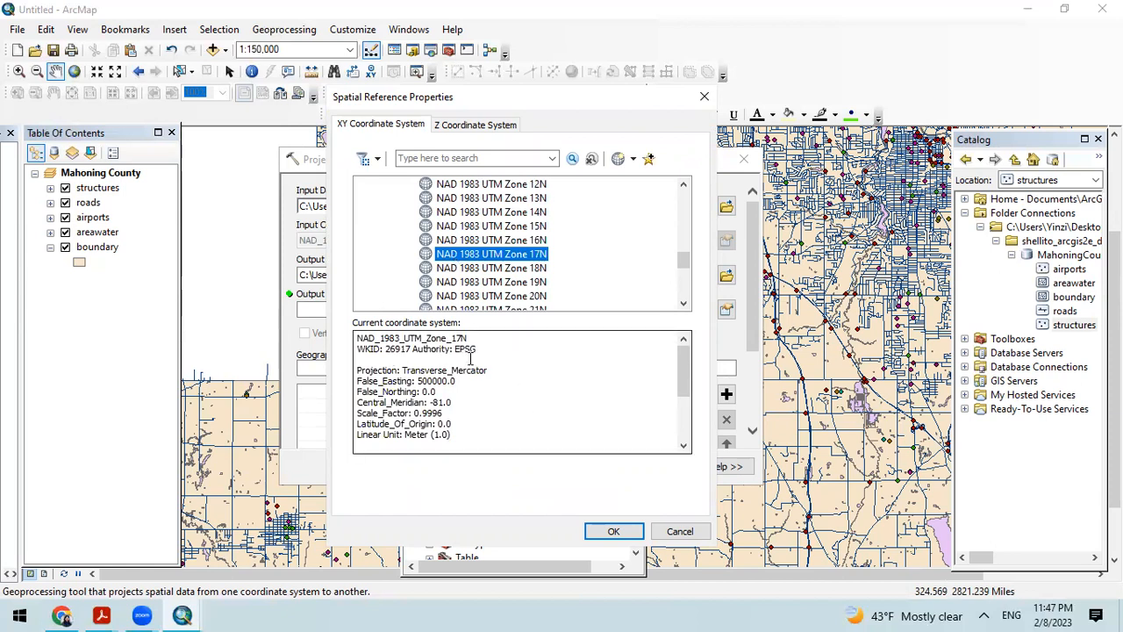
{"action": "scroll", "coordinate": [528, 373], "scroll_direction": "down", "scroll_amount": 2}
{"action": "left_click", "coordinate": [614, 531]}
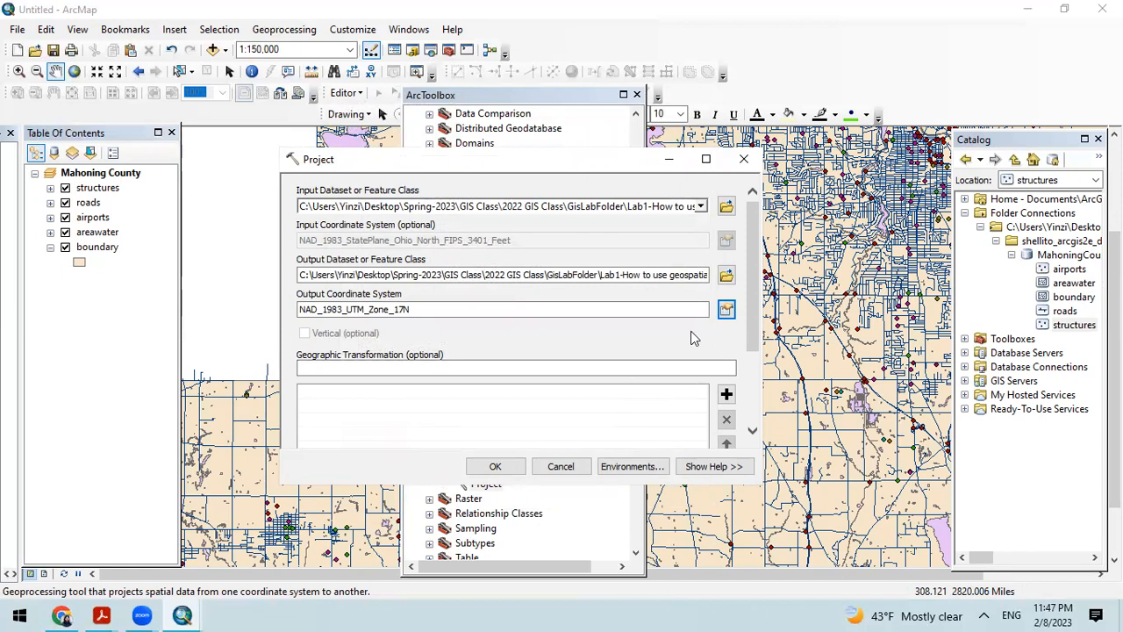
Step: Recheck the output coordinate system's properties without changing them, and run the Project tool on the airports
{"action": "left_click", "coordinate": [728, 310]}
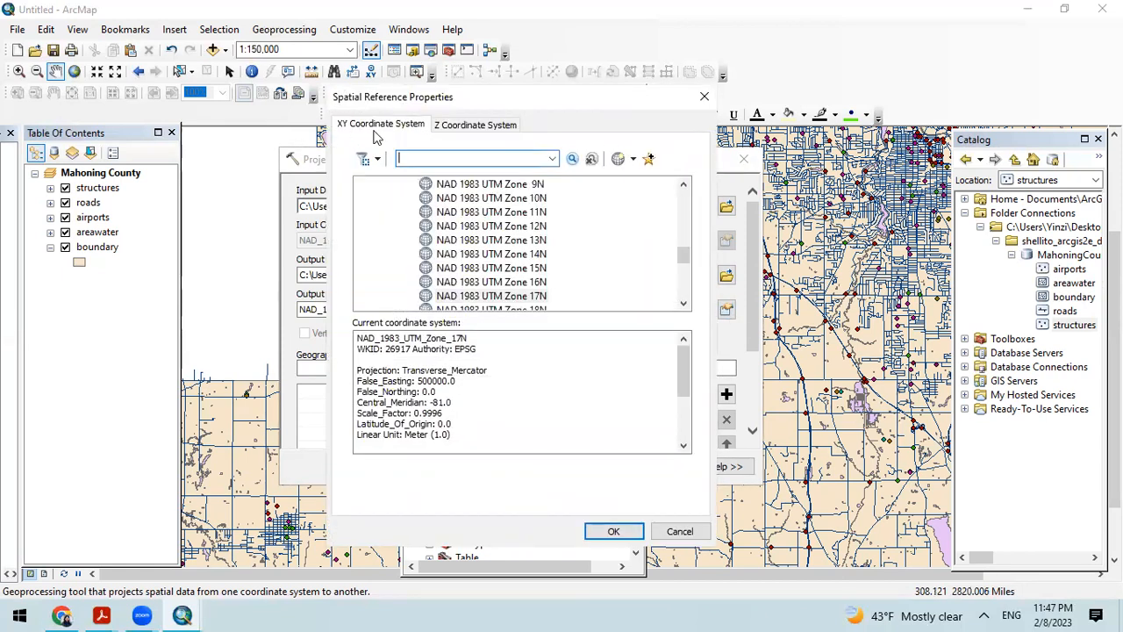
{"action": "left_click", "coordinate": [704, 97]}
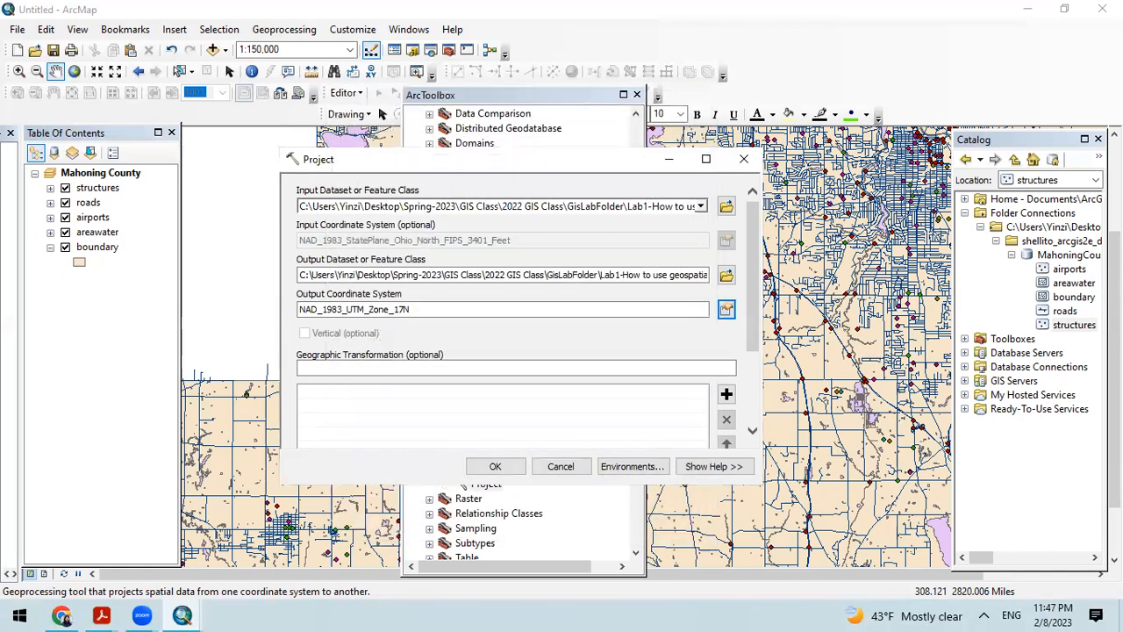
{"action": "left_click", "coordinate": [496, 466]}
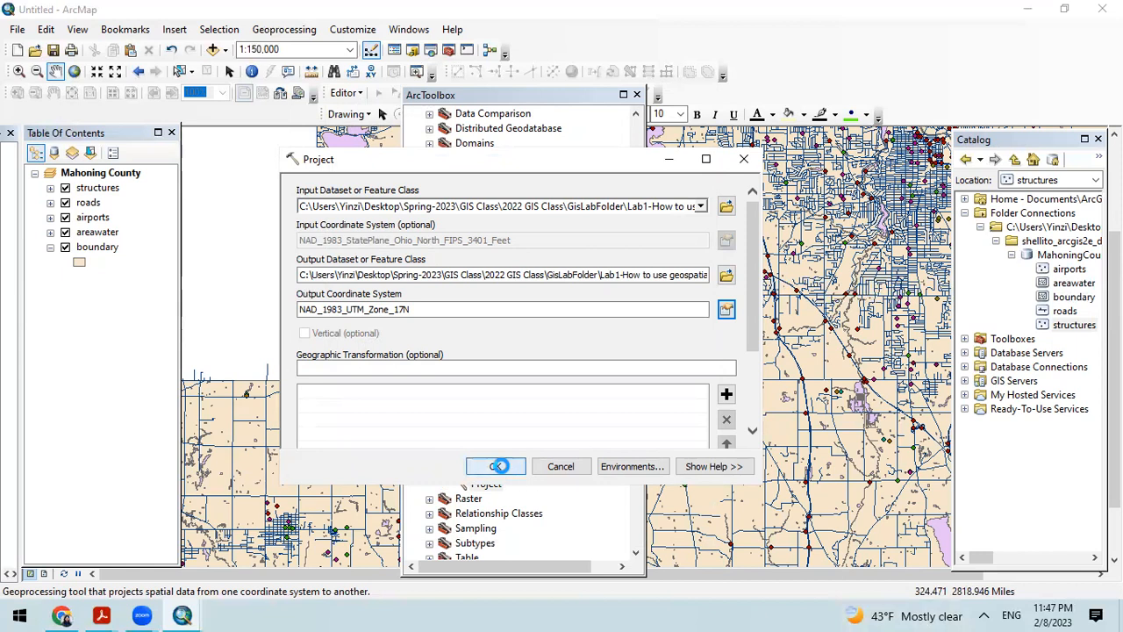
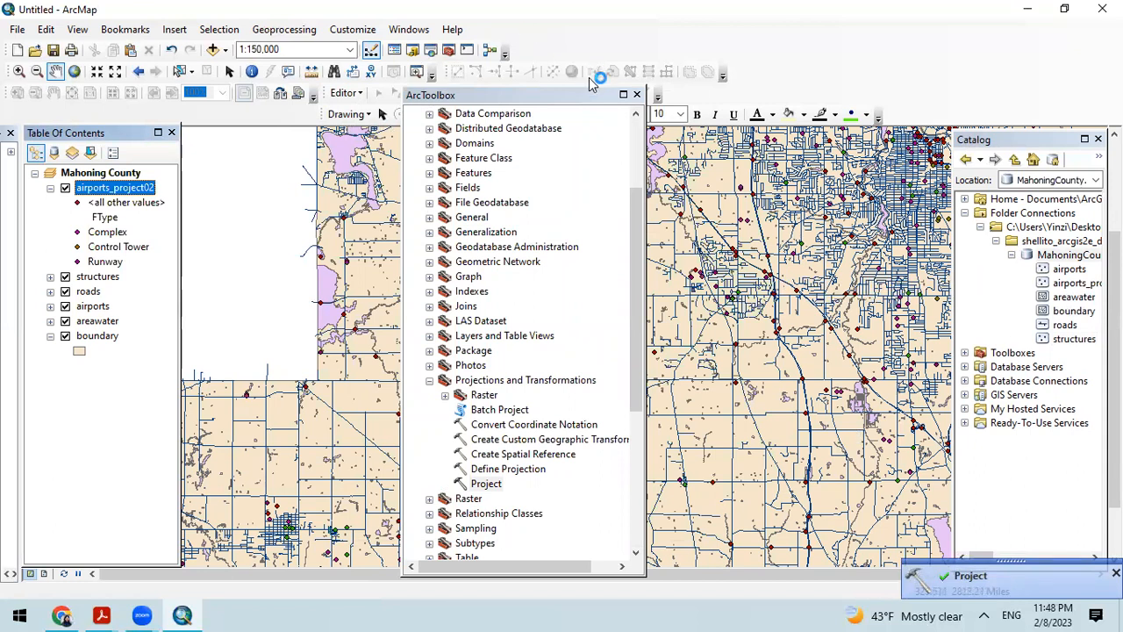
Step: Close ArcToolbox and widen the Catalog so the feature class names in MahoningCounty.gdb are readable
{"action": "left_click", "coordinate": [637, 94]}
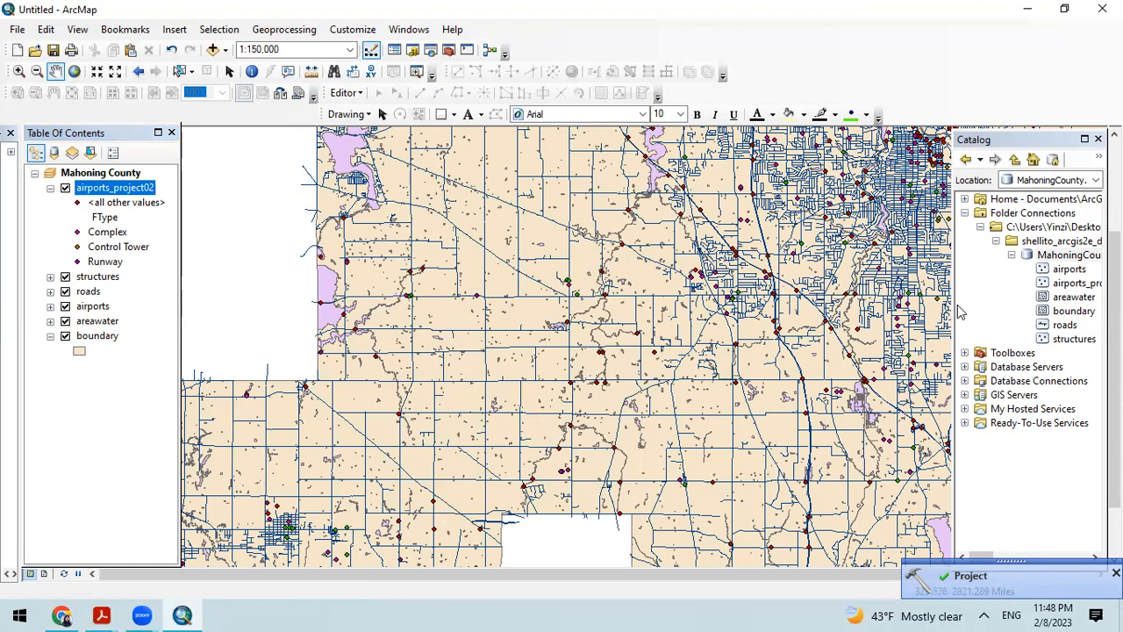
{"action": "left_click_drag", "start_coordinate": [956, 307], "coordinate": [846, 309]}
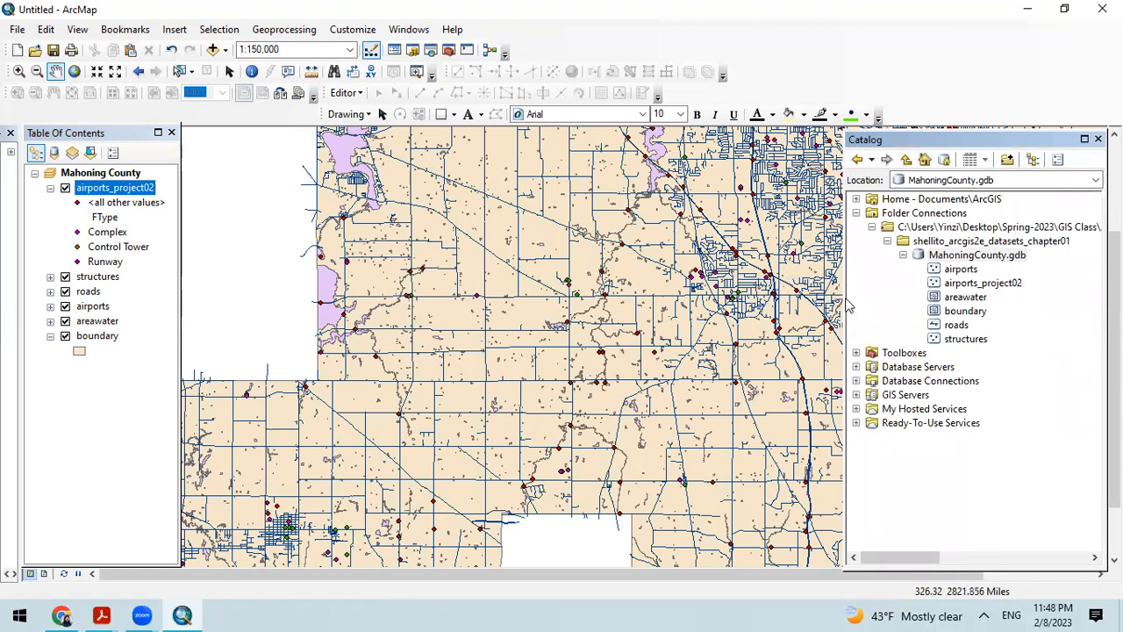
{"action": "left_click_drag", "start_coordinate": [844, 299], "coordinate": [919, 300]}
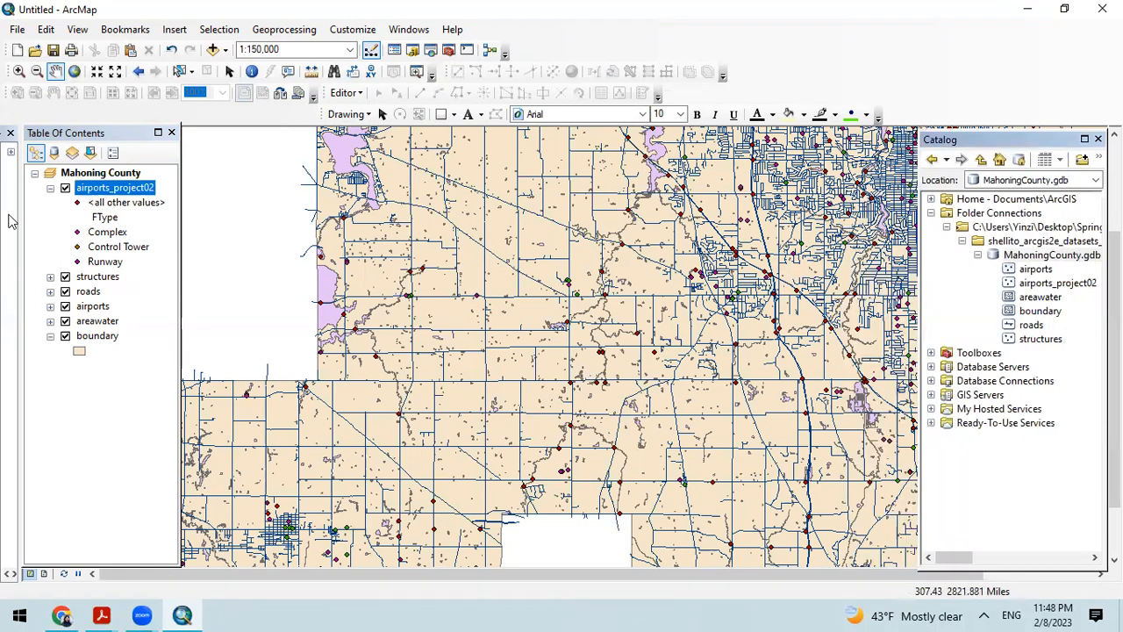
Step: Collapse the airports_project02 legend and remove the original airports layer from the Mahoning County data frame
{"action": "left_click", "coordinate": [50, 188]}
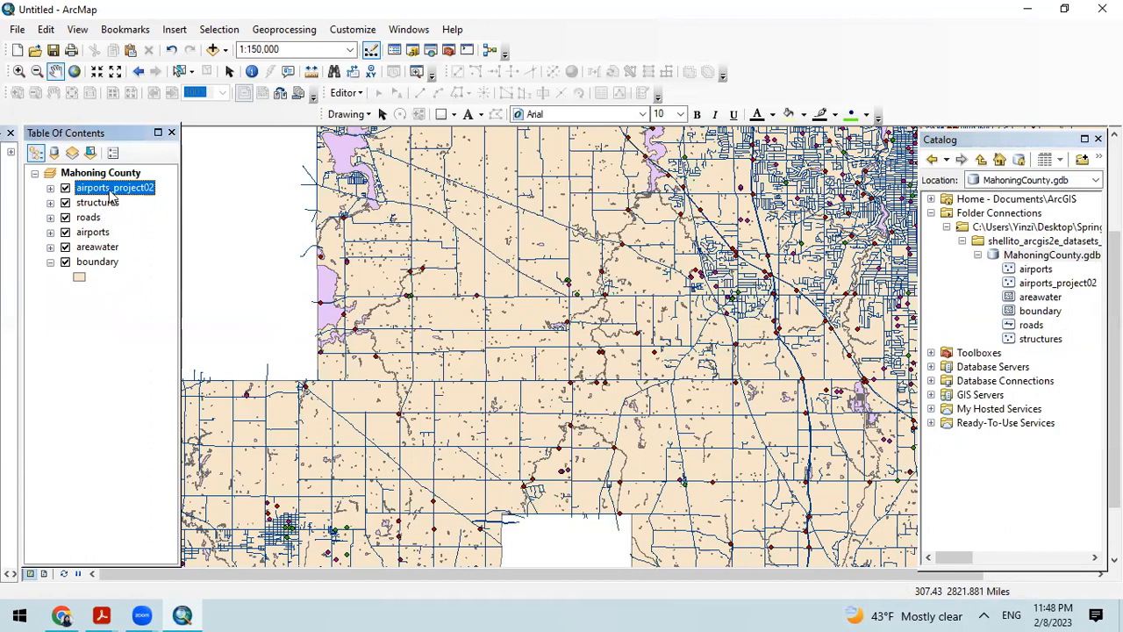
{"action": "right_click", "coordinate": [89, 233]}
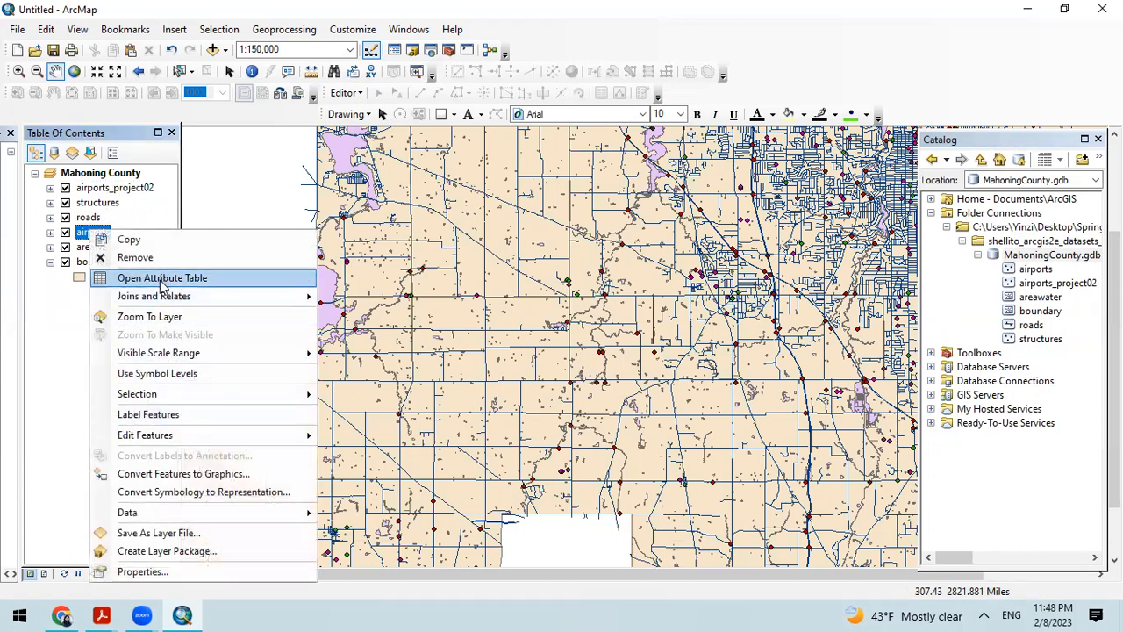
{"action": "left_click", "coordinate": [136, 257]}
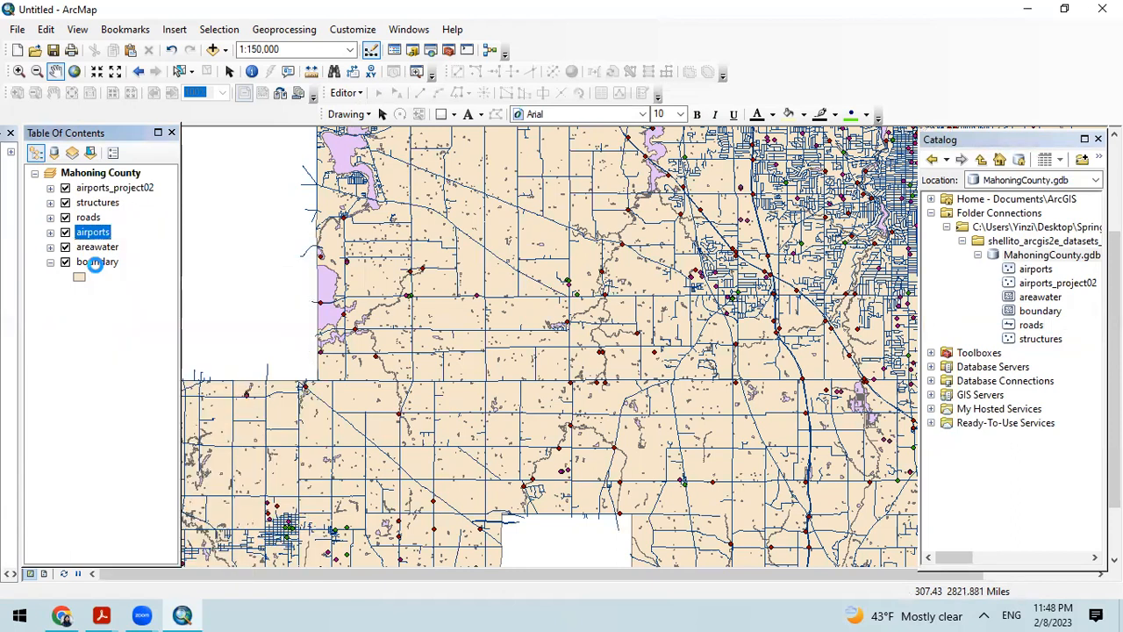
Step: Check the projected coordinate system in the source properties of the airports_project02 layer, leaving the properties unchanged
{"action": "right_click", "coordinate": [125, 190]}
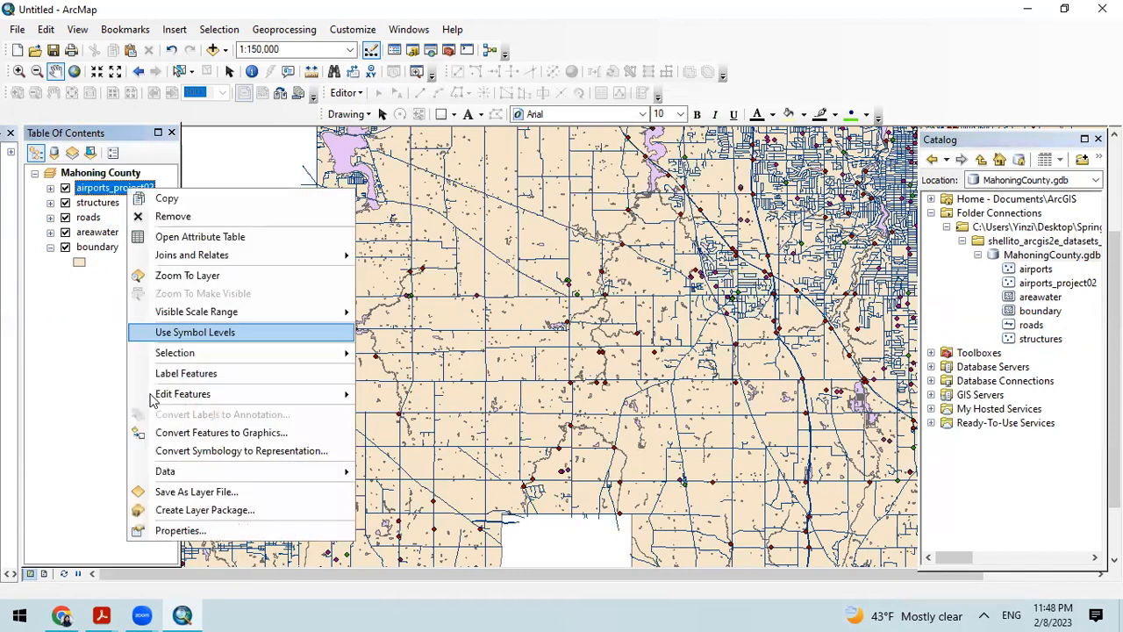
{"action": "left_click", "coordinate": [185, 535]}
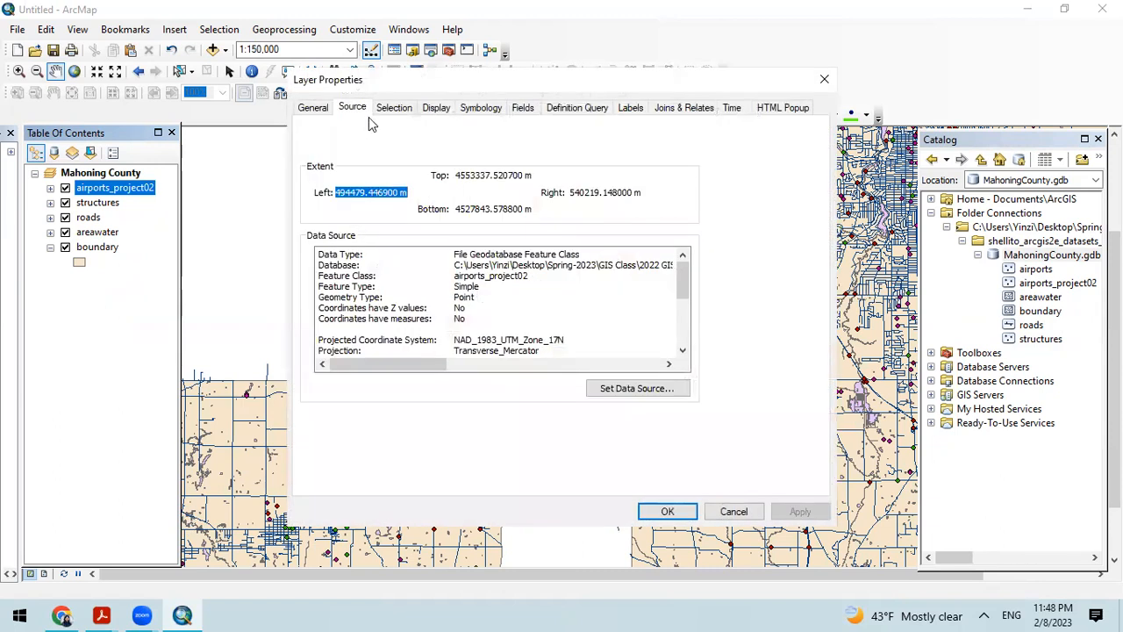
{"action": "scroll", "coordinate": [529, 320], "scroll_direction": "down", "scroll_amount": 1}
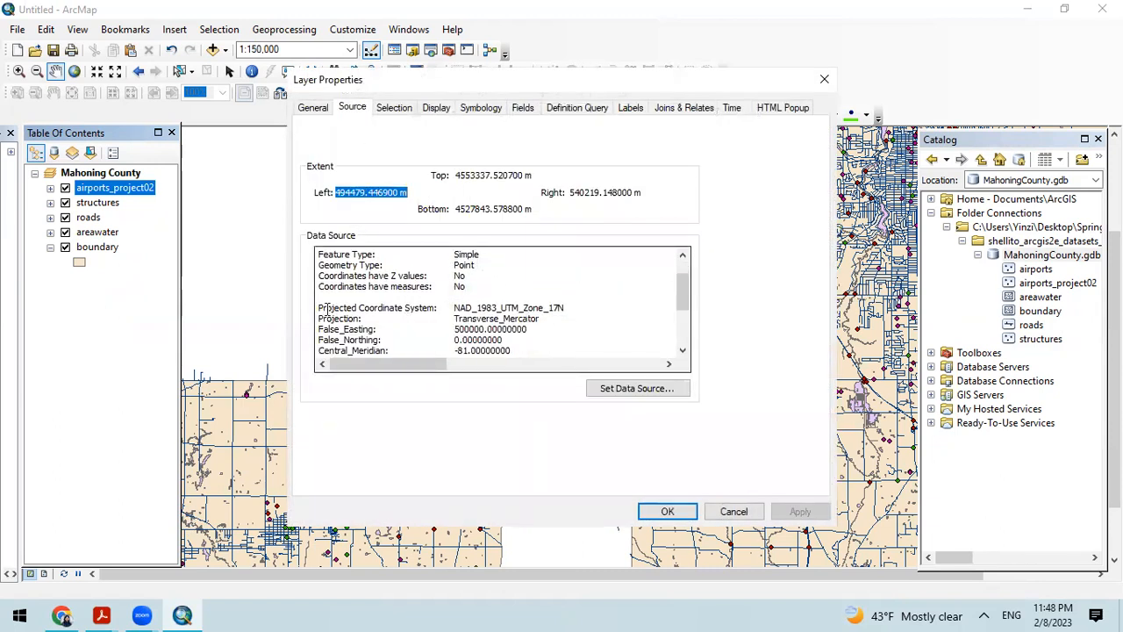
{"action": "left_click_drag", "start_coordinate": [319, 308], "coordinate": [473, 308]}
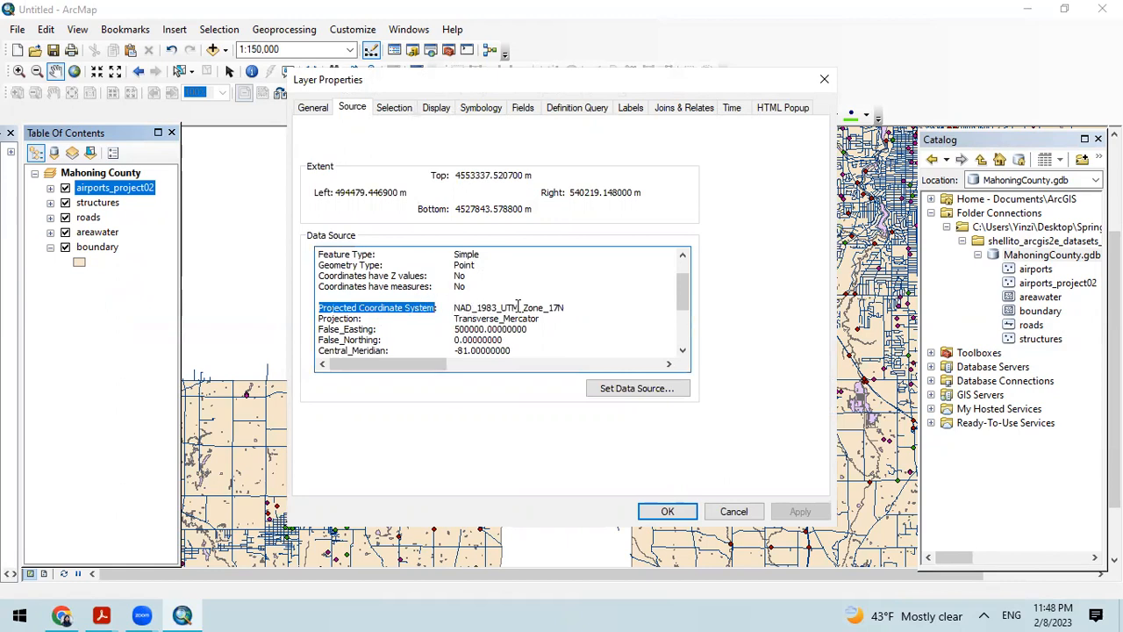
{"action": "left_click", "coordinate": [571, 305]}
{"action": "left_click_drag", "start_coordinate": [571, 305], "coordinate": [454, 308]}
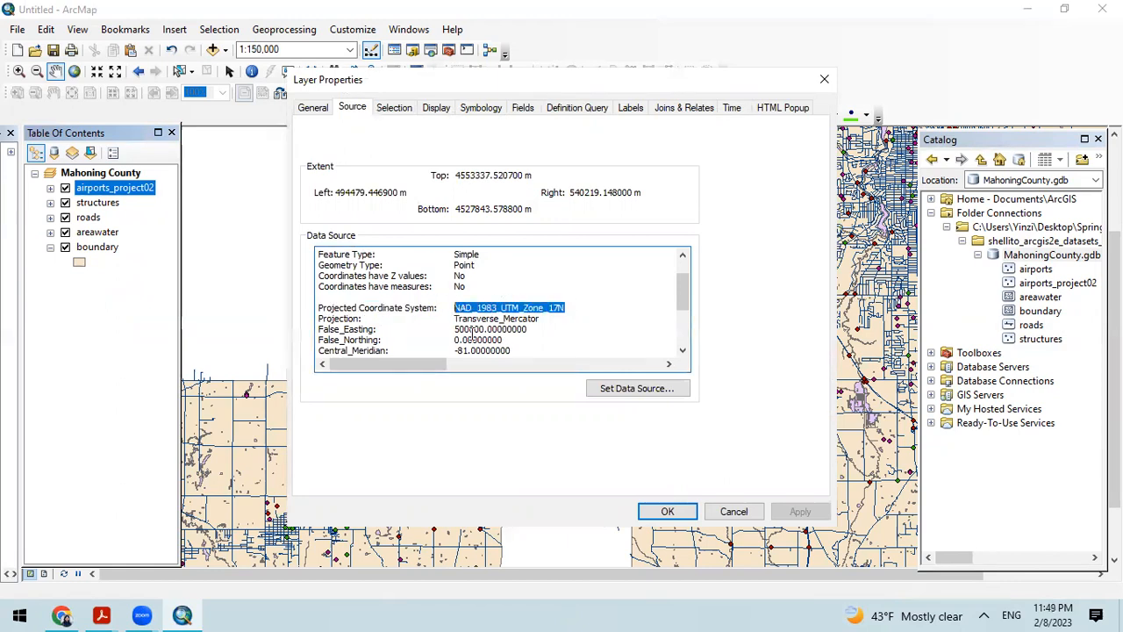
{"action": "left_click", "coordinate": [604, 304]}
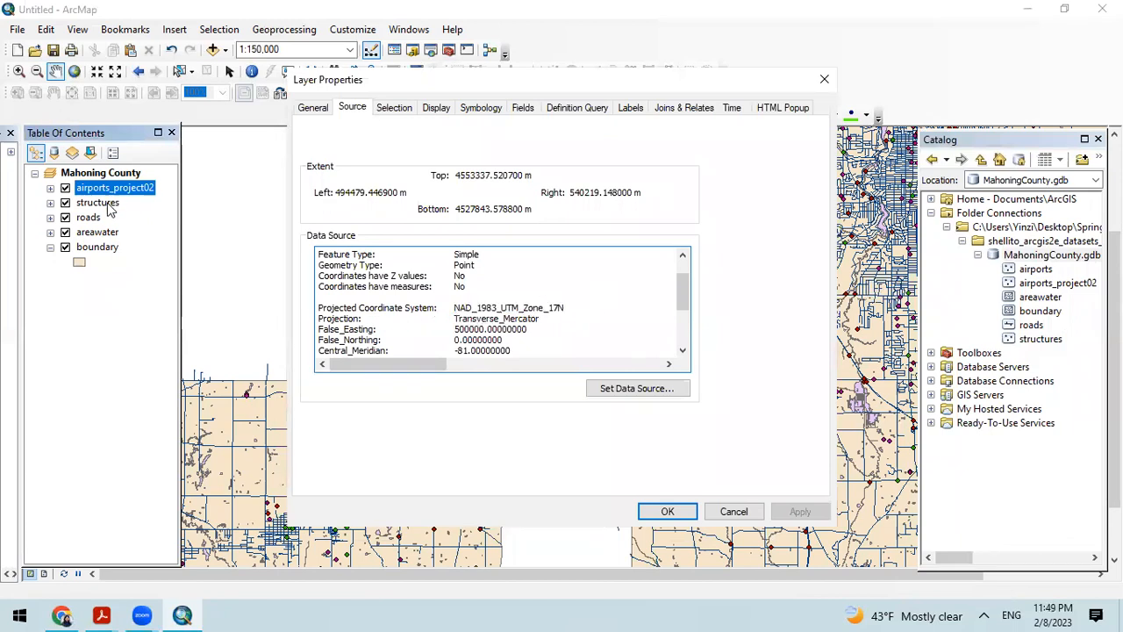
{"action": "left_click", "coordinate": [824, 79]}
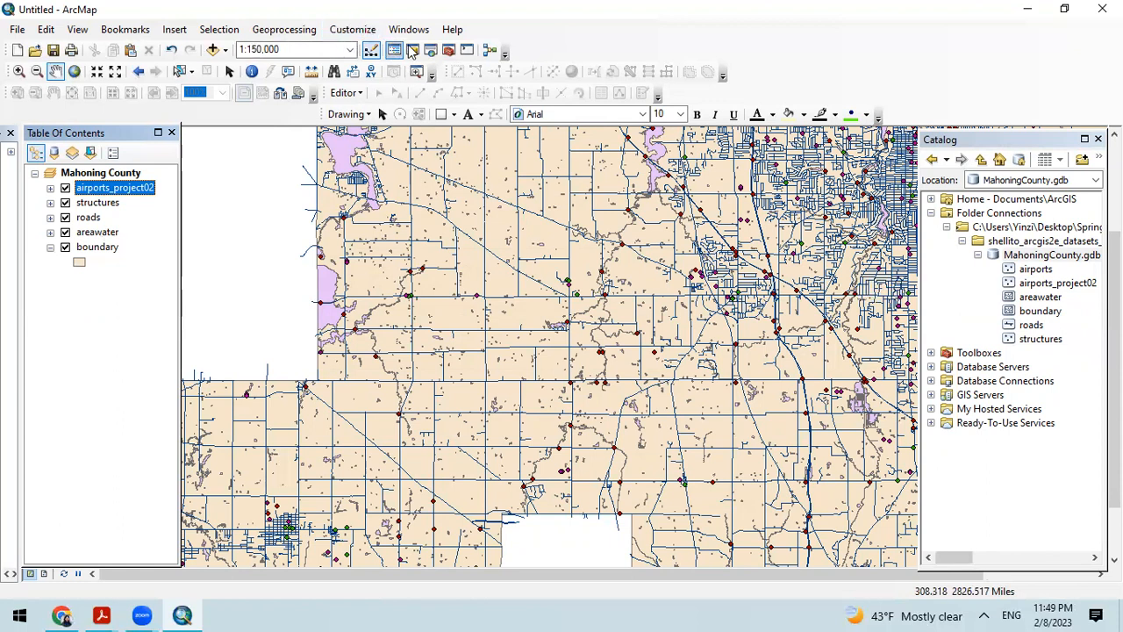
Step: Start the Define Projection tool and choose the areawater feature class from MahoningCounty.gdb as its input
{"action": "left_click", "coordinate": [449, 51]}
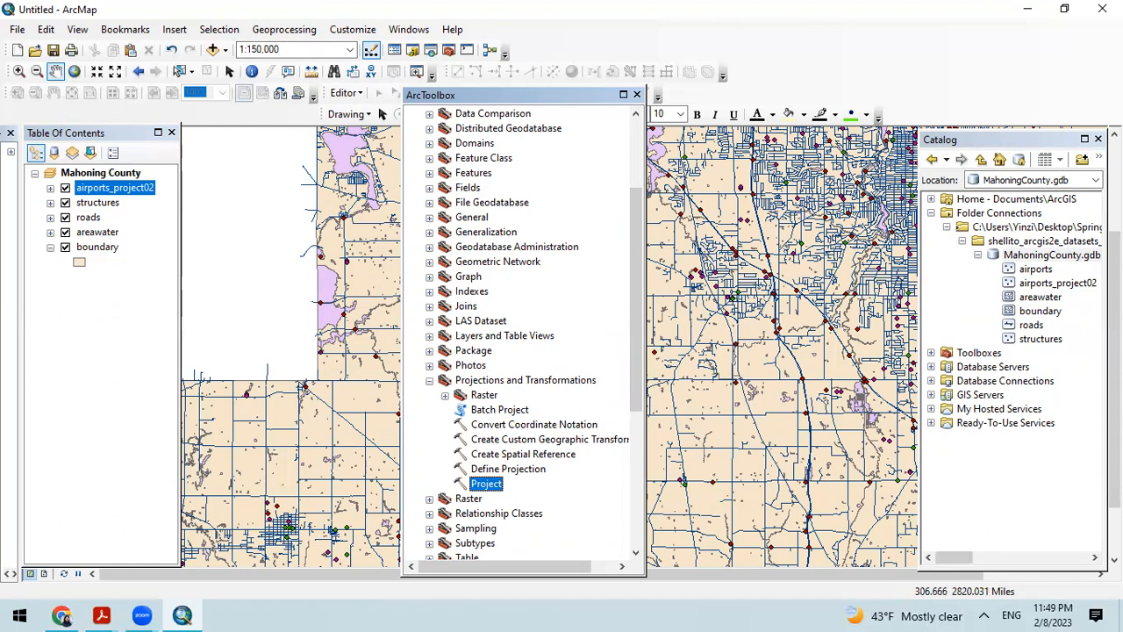
{"action": "left_click", "coordinate": [505, 473]}
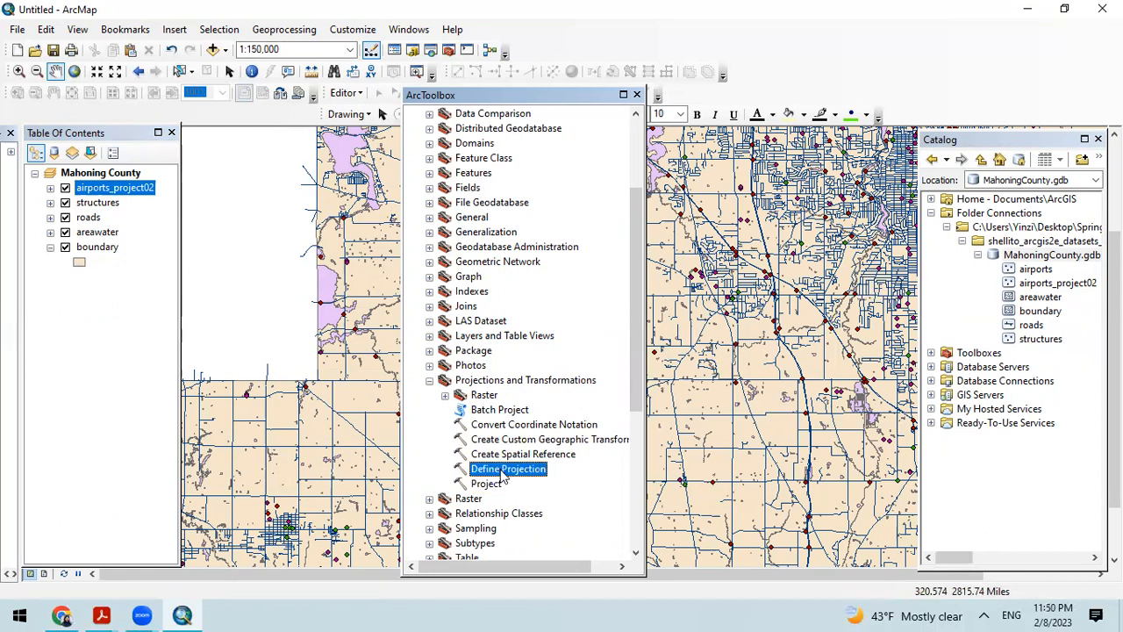
{"action": "double_click", "coordinate": [505, 473]}
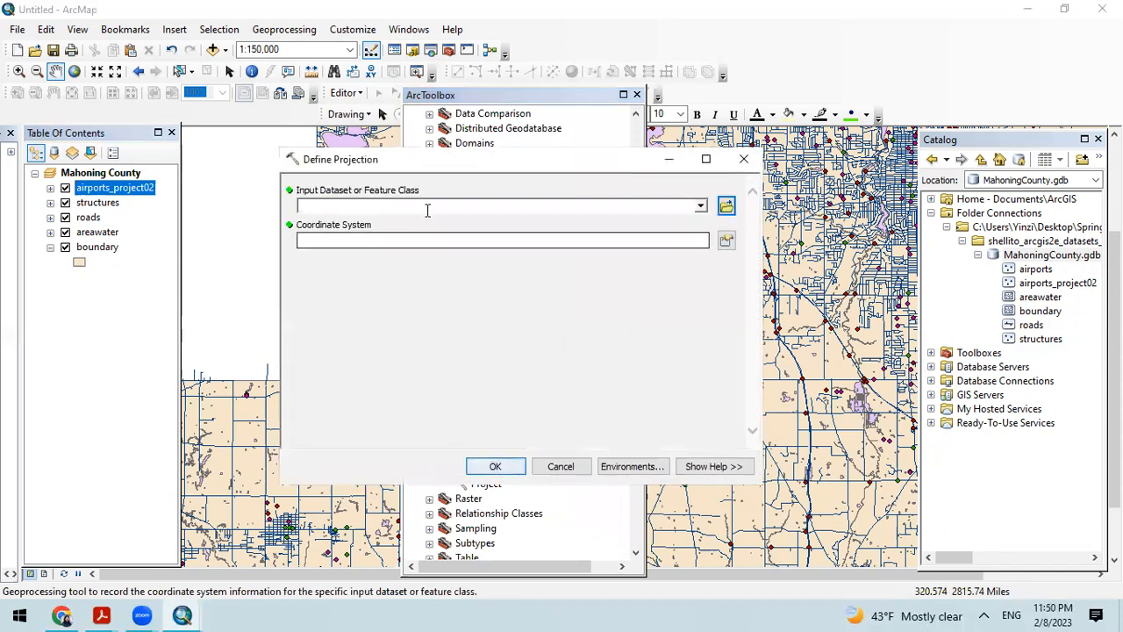
{"action": "left_click", "coordinate": [727, 207]}
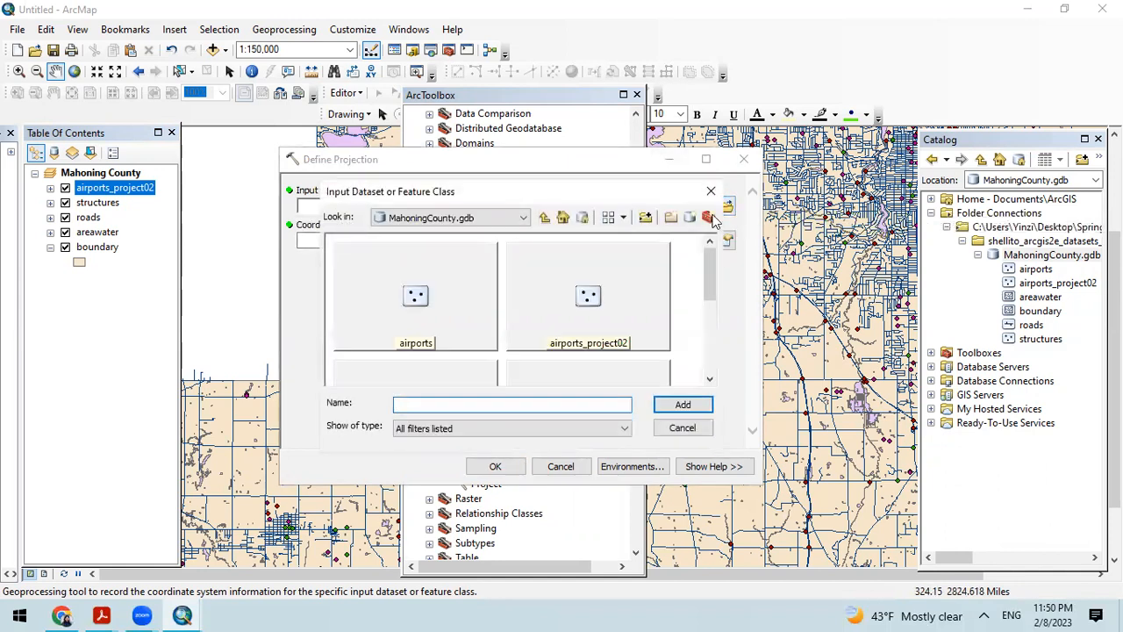
{"action": "left_click_drag", "start_coordinate": [711, 265], "coordinate": [710, 314]}
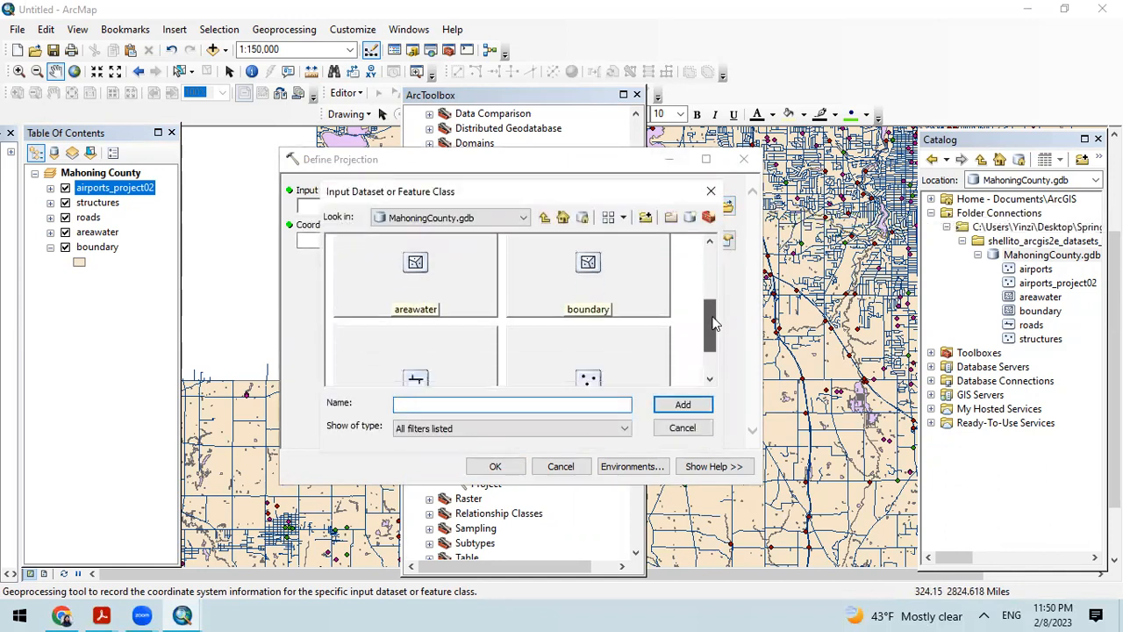
{"action": "left_click", "coordinate": [429, 298]}
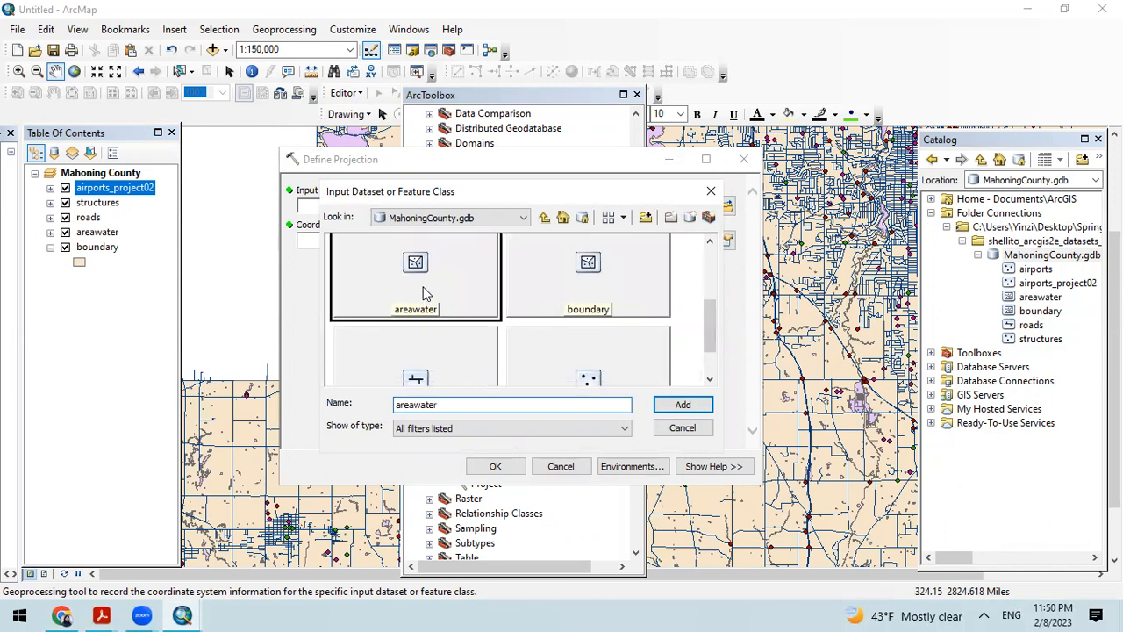
{"action": "left_click", "coordinate": [681, 405]}
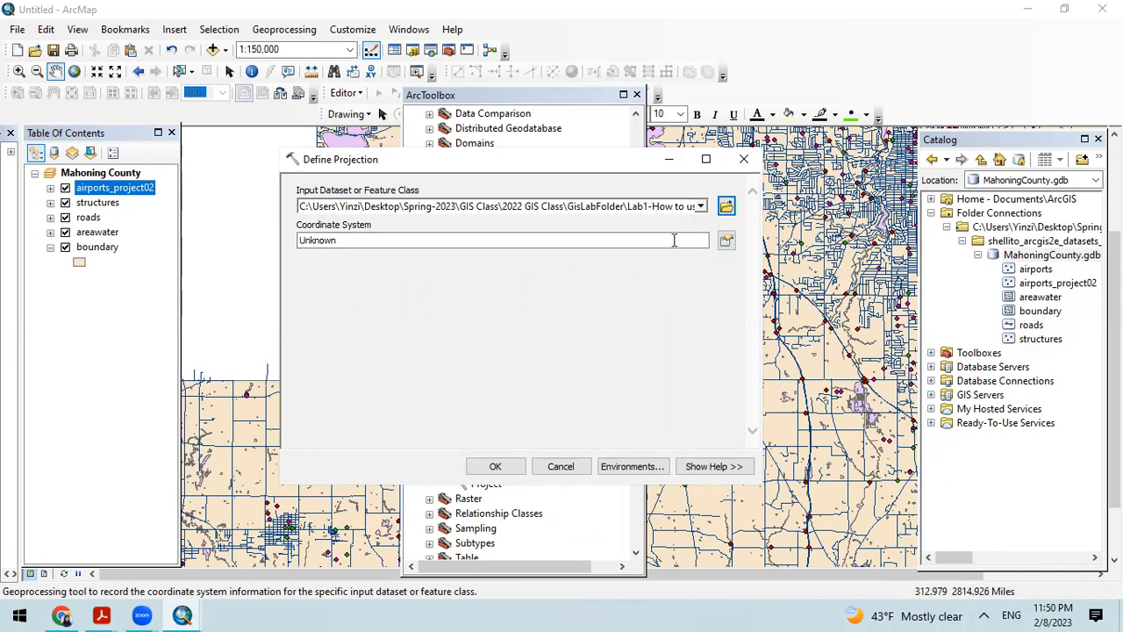
Step: Define the areawater projection as the projected system NAD 1983 UTM Zone 17N, run the tool, and close ArcToolbox
{"action": "left_click", "coordinate": [726, 245]}
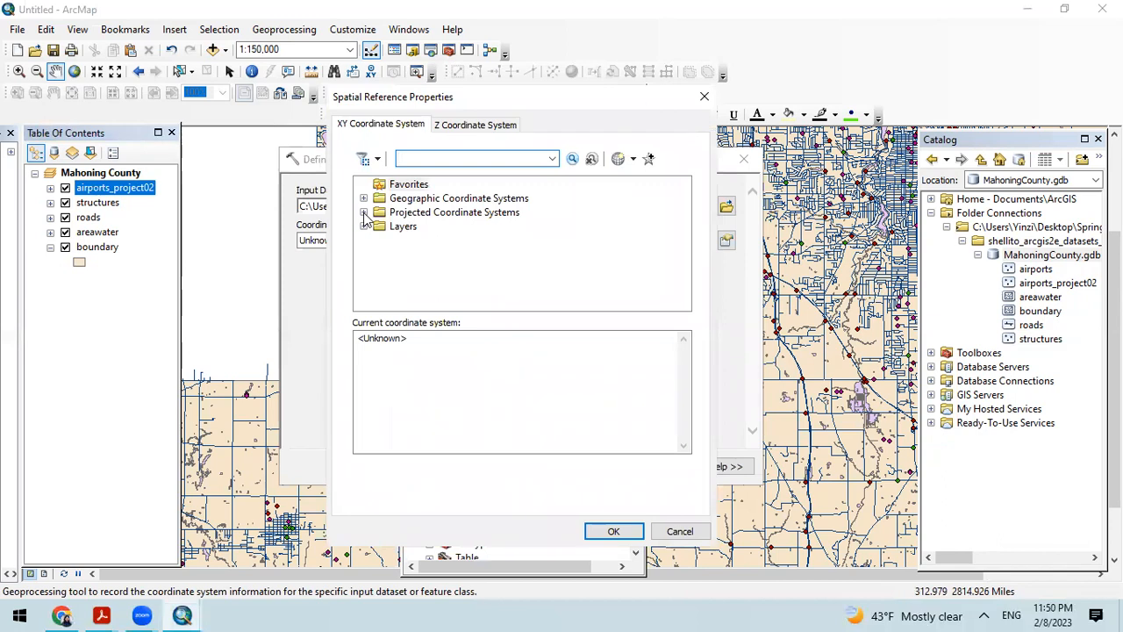
{"action": "left_click", "coordinate": [363, 213]}
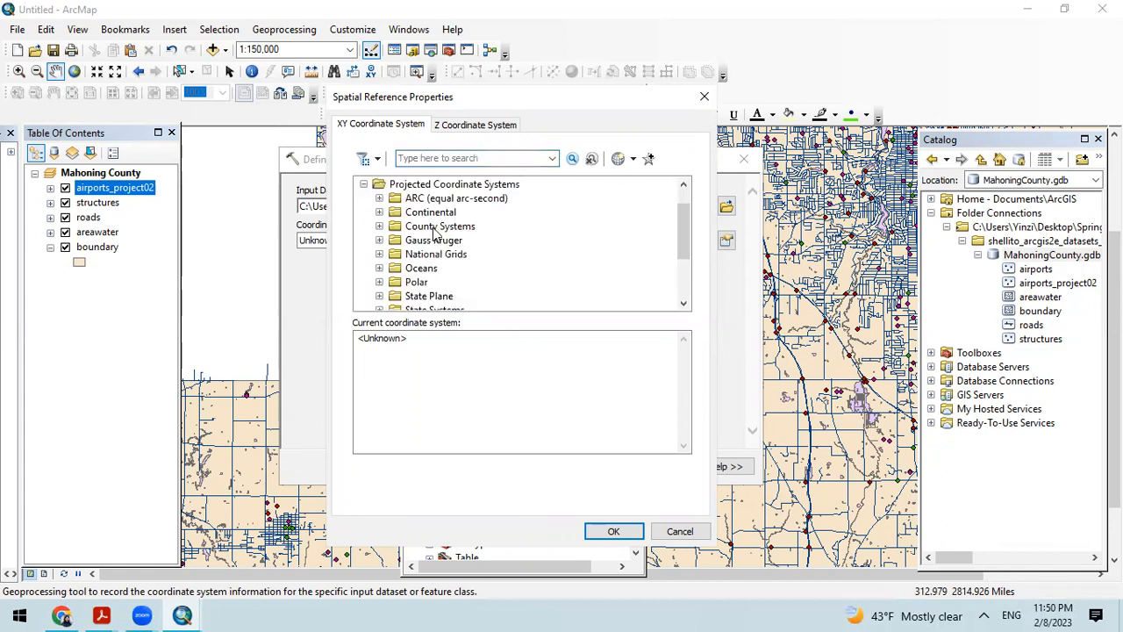
{"action": "scroll", "coordinate": [476, 243], "scroll_direction": "down", "scroll_amount": 2}
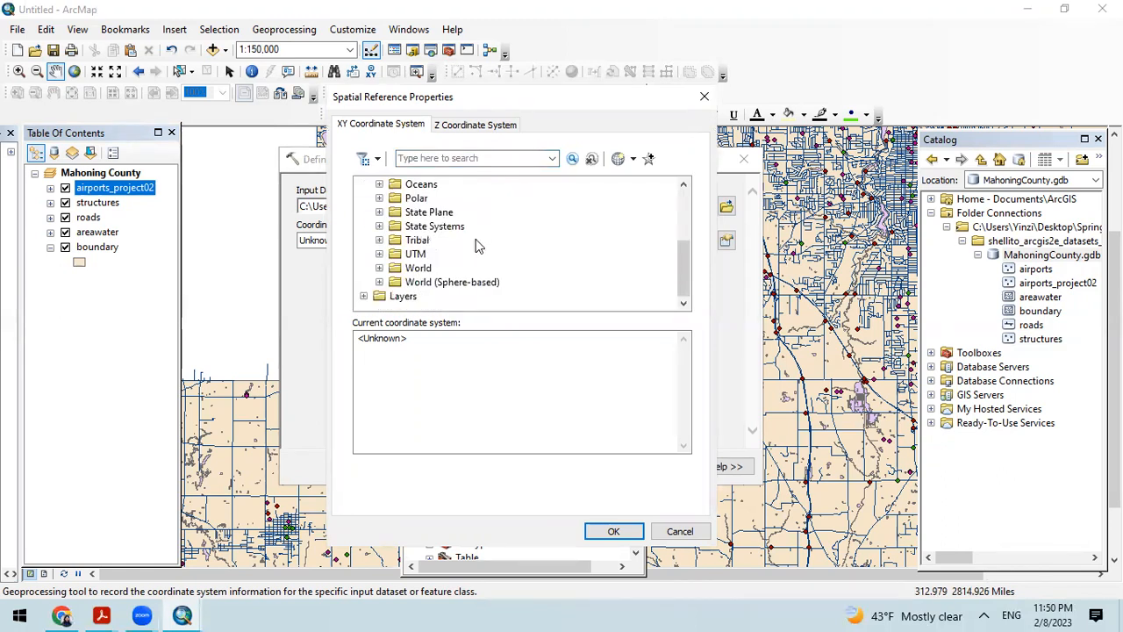
{"action": "left_click", "coordinate": [379, 253]}
{"action": "scroll", "coordinate": [456, 279], "scroll_direction": "down", "scroll_amount": 1}
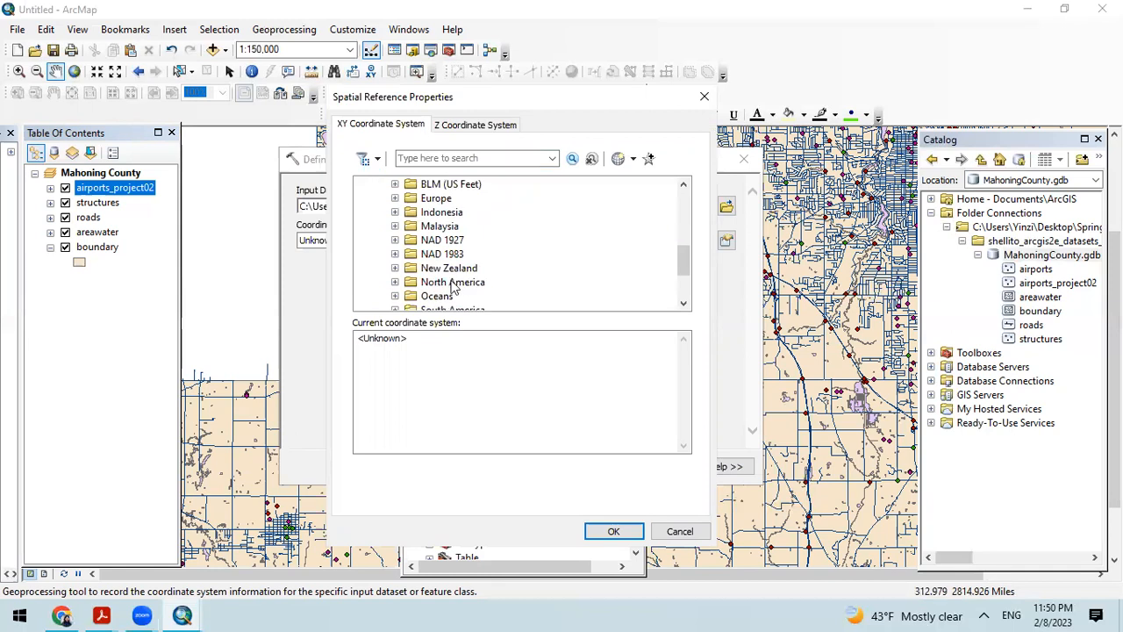
{"action": "left_click", "coordinate": [395, 254]}
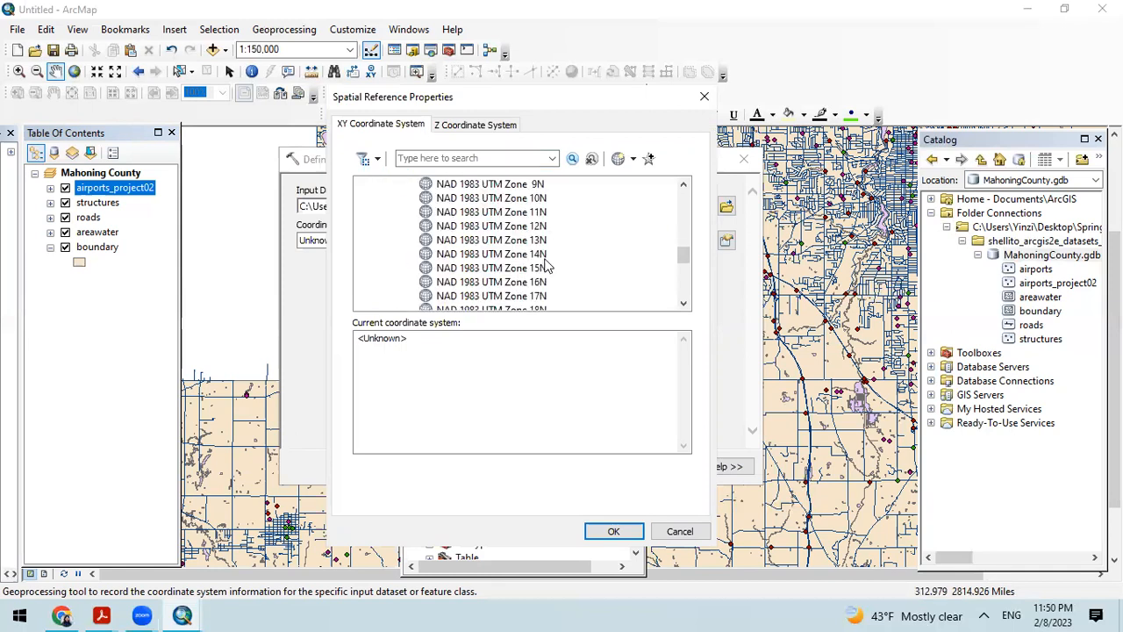
{"action": "scroll", "coordinate": [553, 297], "scroll_direction": "down", "scroll_amount": 1}
{"action": "left_click", "coordinate": [542, 298]}
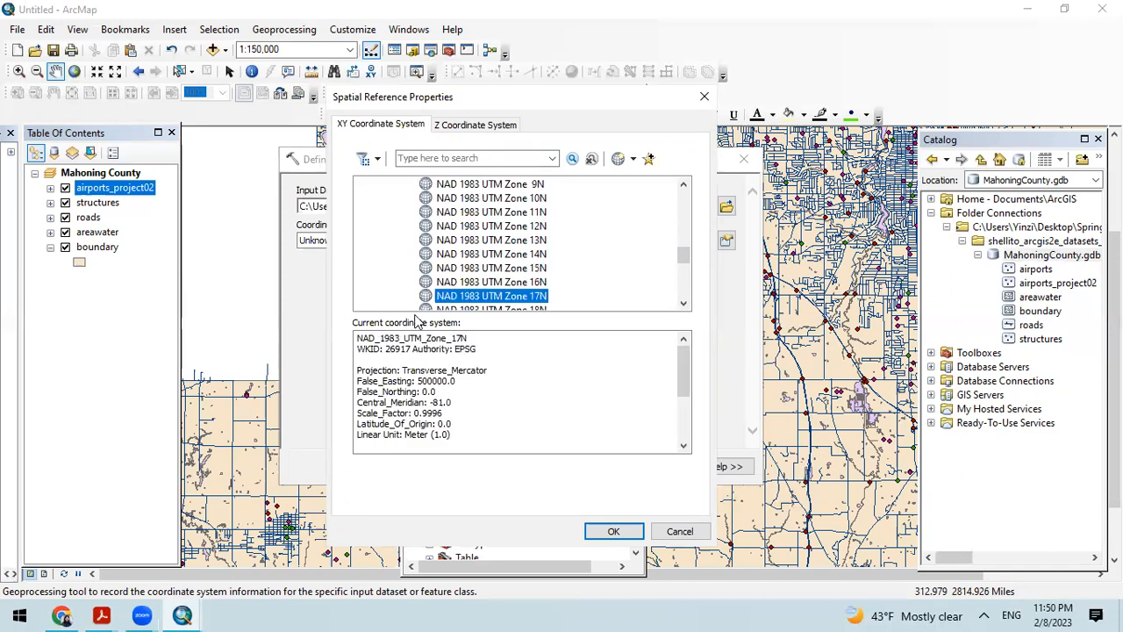
{"action": "left_click", "coordinate": [617, 532]}
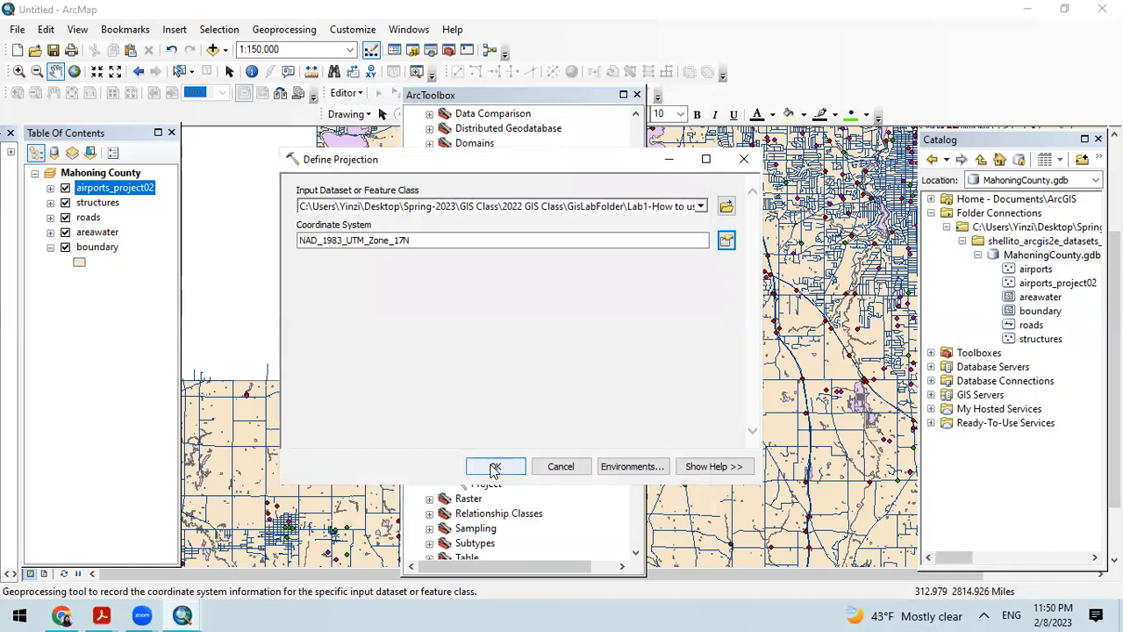
{"action": "left_click", "coordinate": [494, 469]}
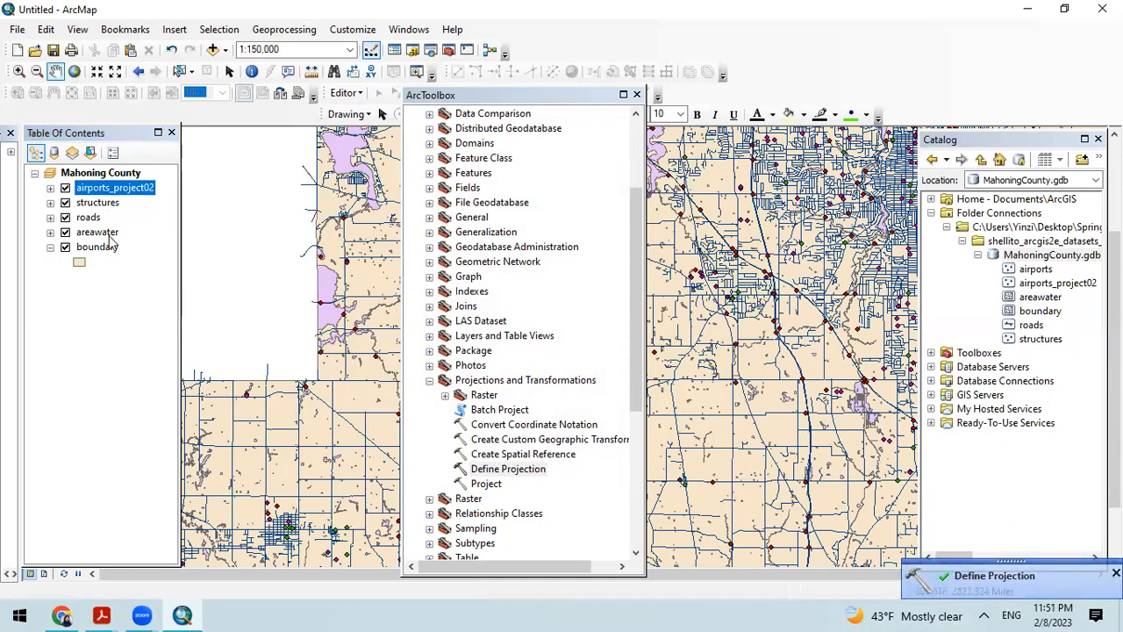
{"action": "left_click", "coordinate": [638, 94]}
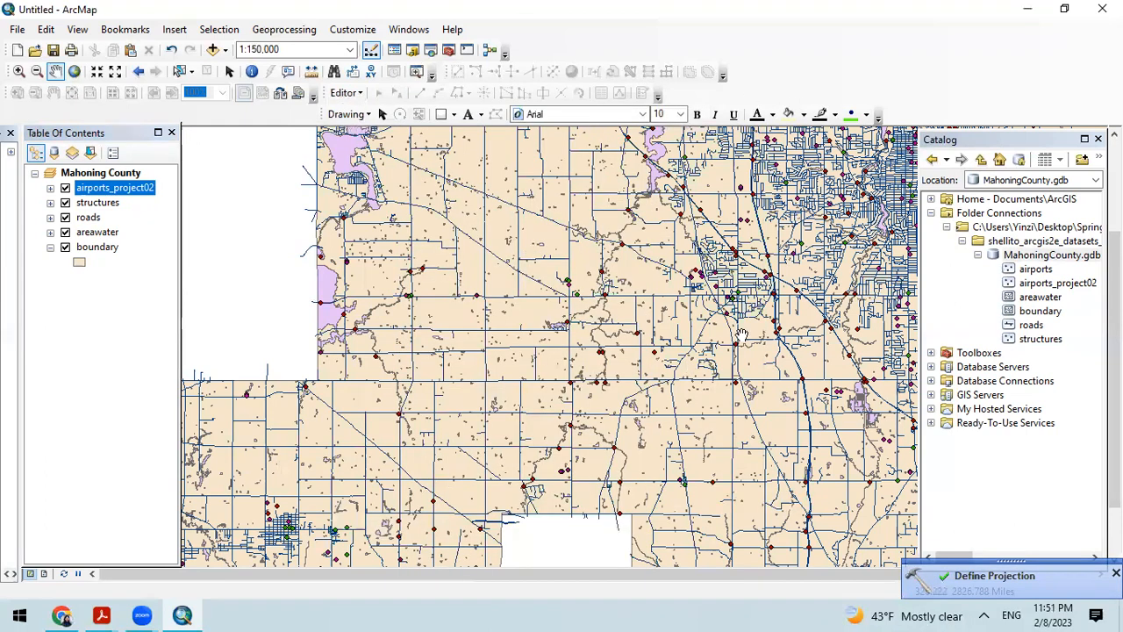
Step: Check the projected coordinate system and projection in the areawater layer's source properties without changing them
{"action": "right_click", "coordinate": [96, 233]}
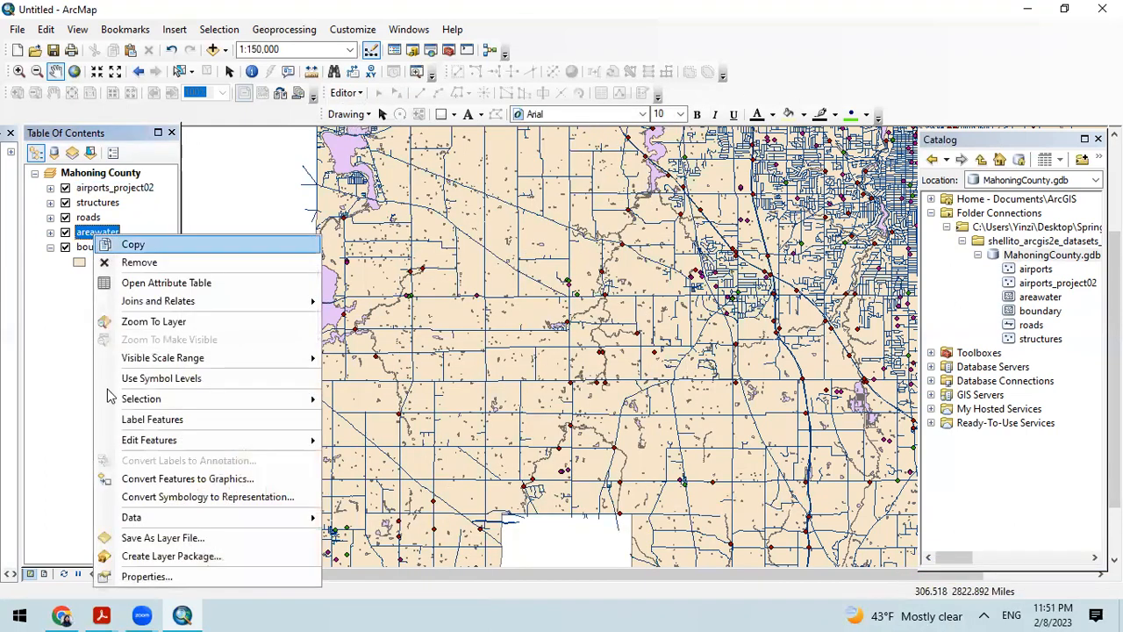
{"action": "left_click", "coordinate": [157, 577]}
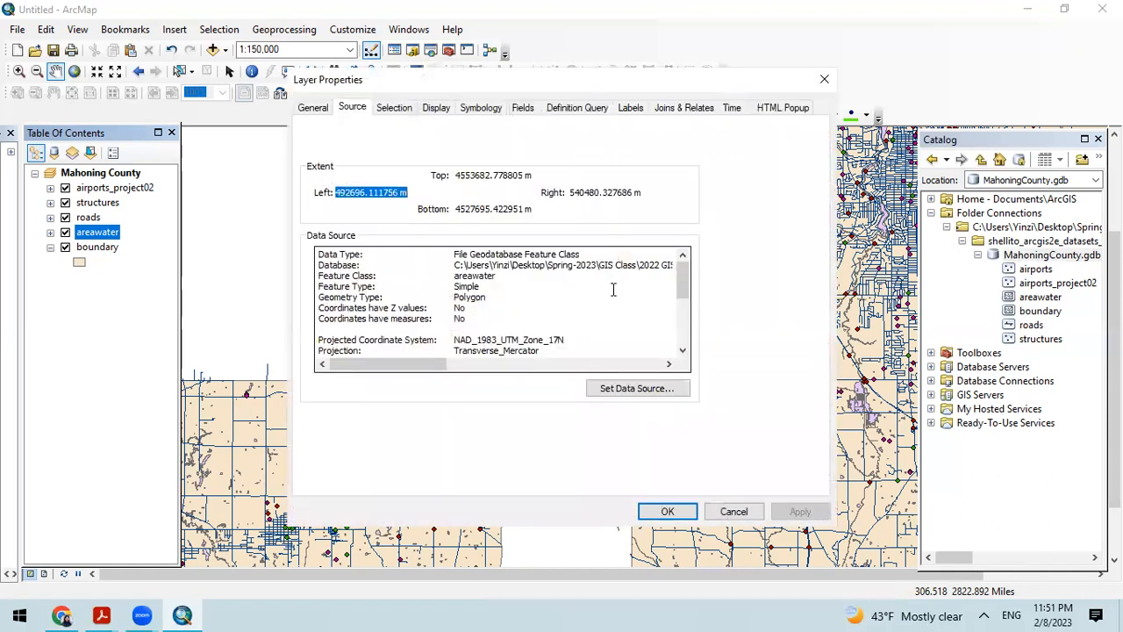
{"action": "scroll", "coordinate": [687, 289], "scroll_direction": "down", "scroll_amount": 2}
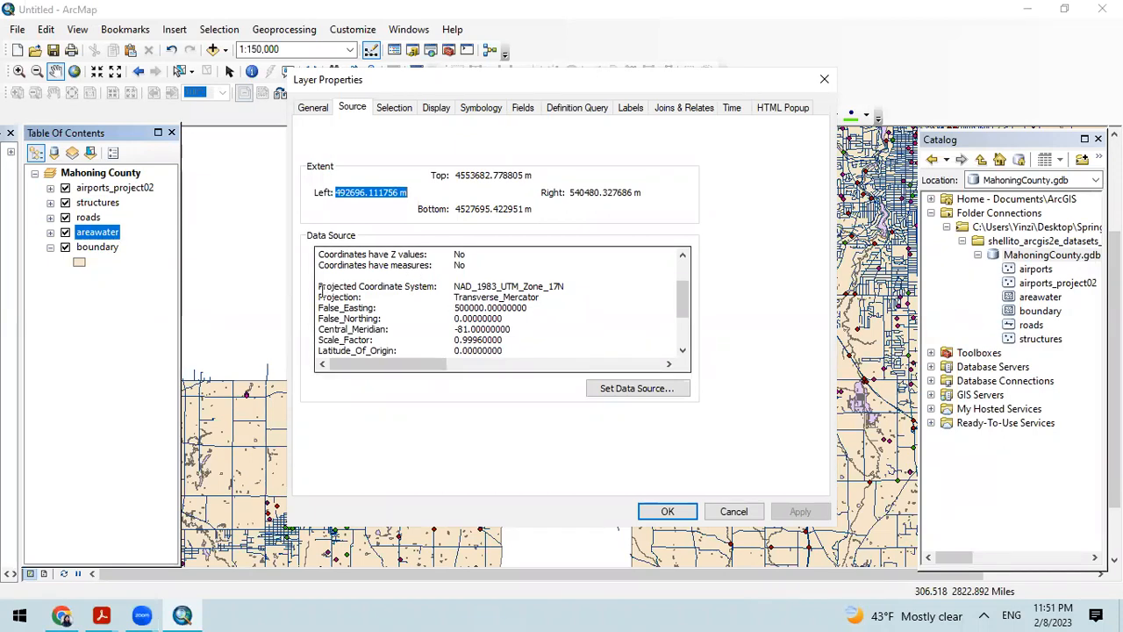
{"action": "left_click_drag", "start_coordinate": [317, 286], "coordinate": [436, 286]}
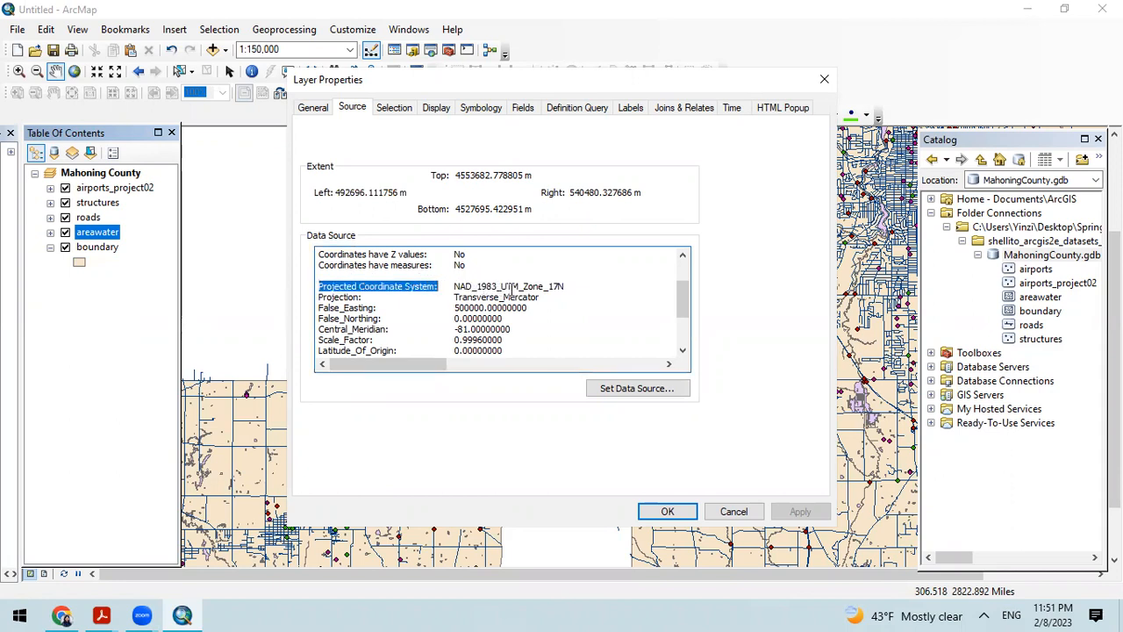
{"action": "mouse_move", "coordinate": [567, 286]}
{"action": "left_mouse_down"}
{"action": "mouse_move", "coordinate": [454, 285]}
{"action": "mouse_move", "coordinate": [561, 300]}
{"action": "left_mouse_up"}
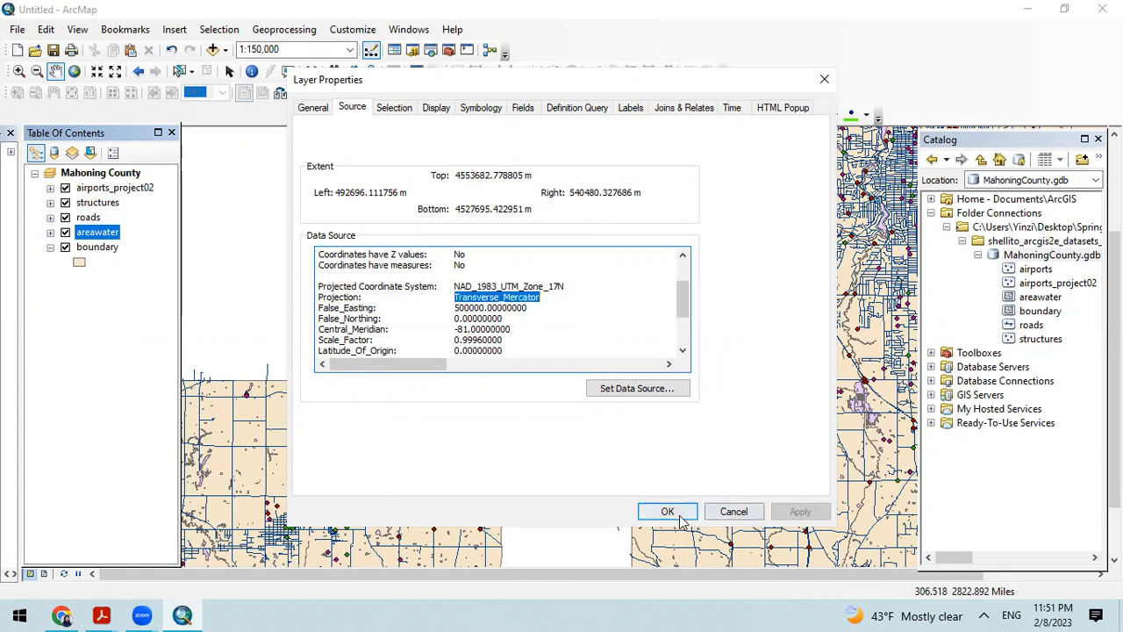
{"action": "left_click", "coordinate": [824, 79]}
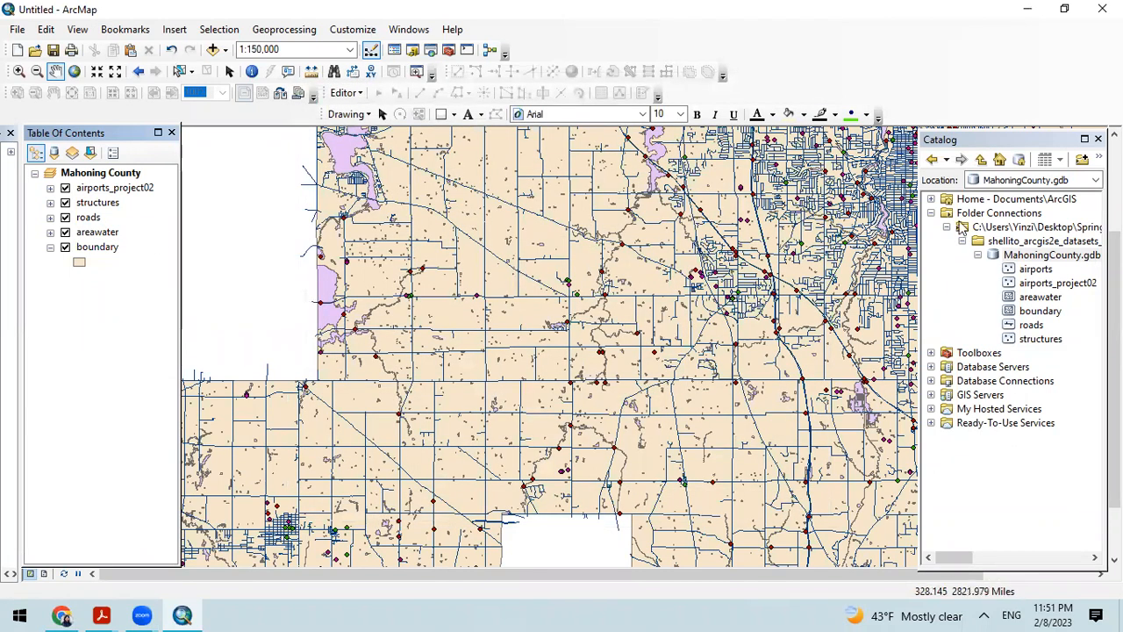
Step: Narrow the Catalog window, fit the whole county in the map, and move the areawater layer above airports_project02
{"action": "left_click_drag", "start_coordinate": [929, 258], "coordinate": [998, 258]}
{"action": "scroll", "coordinate": [636, 320], "scroll_direction": "down", "scroll_amount": 1}
{"action": "left_click_drag", "start_coordinate": [781, 288], "coordinate": [729, 307]}
{"action": "mouse_move", "coordinate": [664, 325]}
{"action": "left_mouse_down"}
{"action": "mouse_move", "coordinate": [639, 328]}
{"action": "mouse_move", "coordinate": [654, 316]}
{"action": "left_mouse_up"}
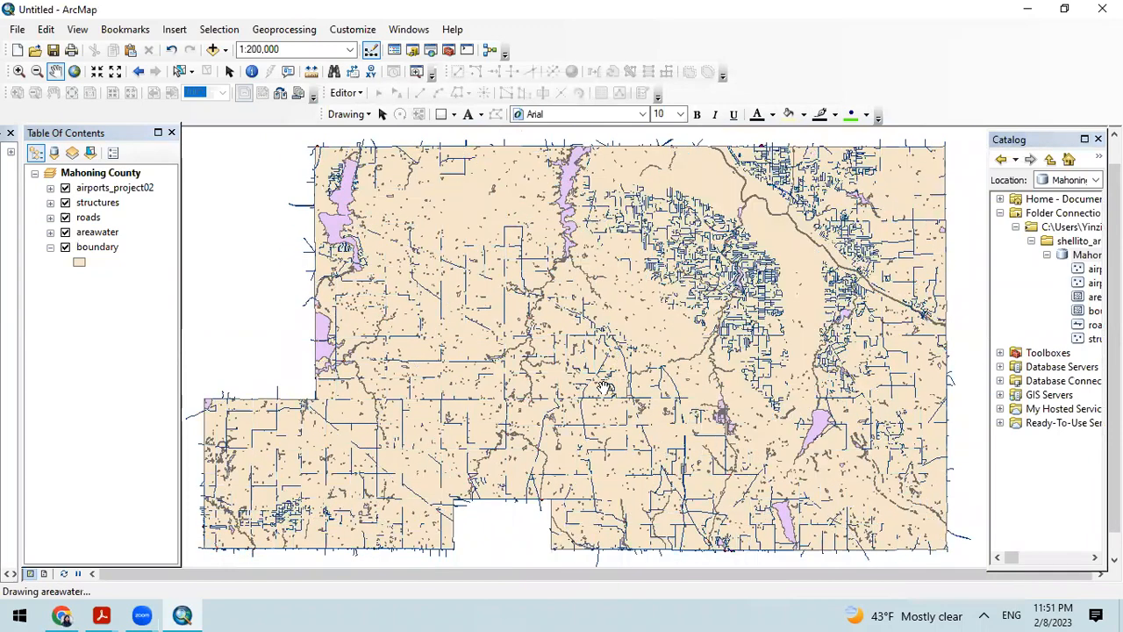
{"action": "scroll", "coordinate": [604, 387], "scroll_direction": "down", "scroll_amount": 1}
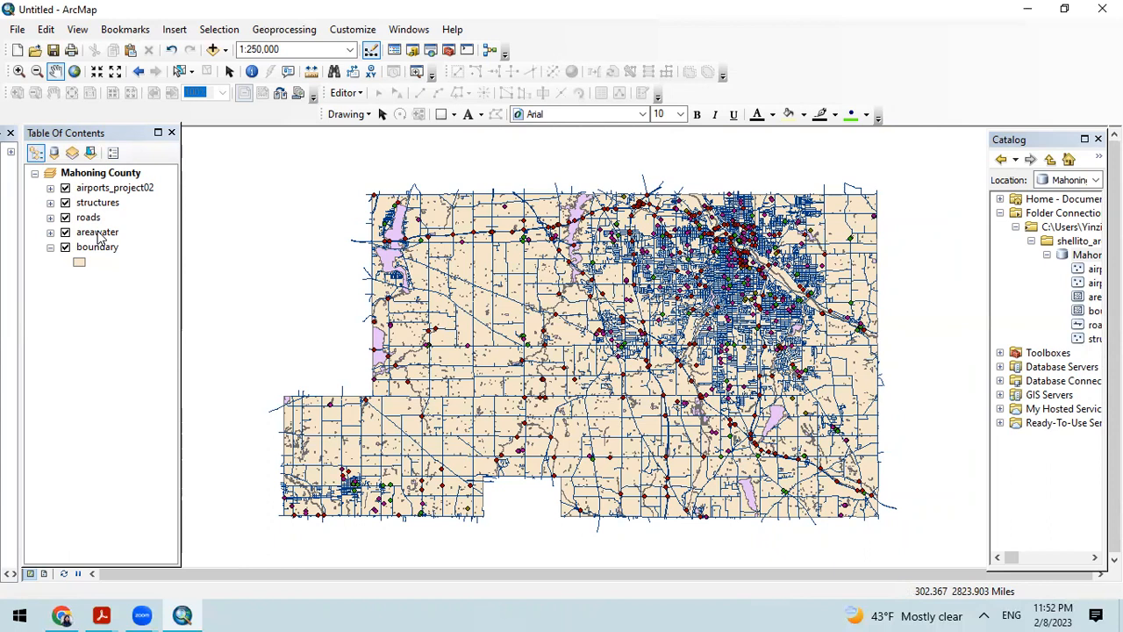
{"action": "left_click_drag", "start_coordinate": [85, 233], "coordinate": [81, 183]}
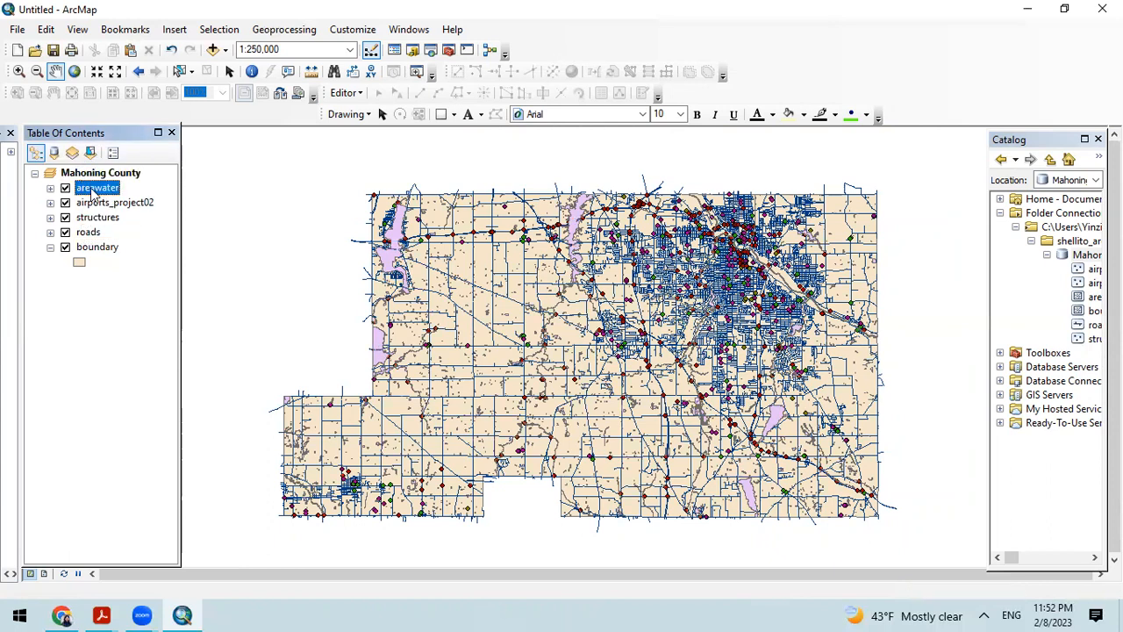
Step: Choose the light Blue preset as the areawater layer's single symbol and set its outline width to 2
{"action": "right_click", "coordinate": [92, 194]}
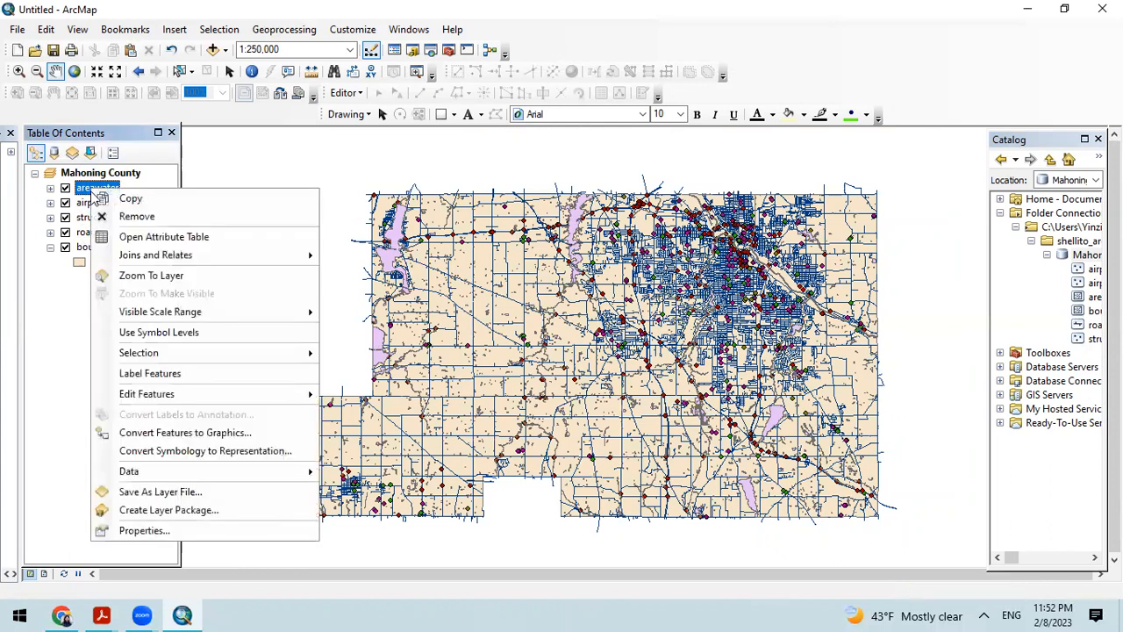
{"action": "left_click", "coordinate": [173, 526]}
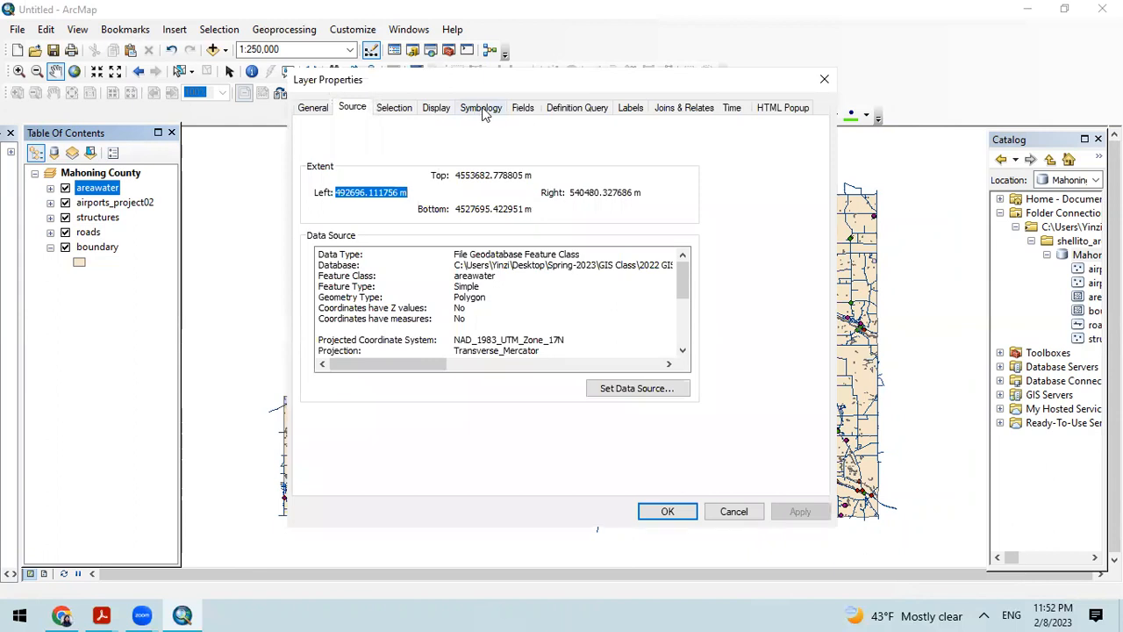
{"action": "left_click", "coordinate": [483, 109]}
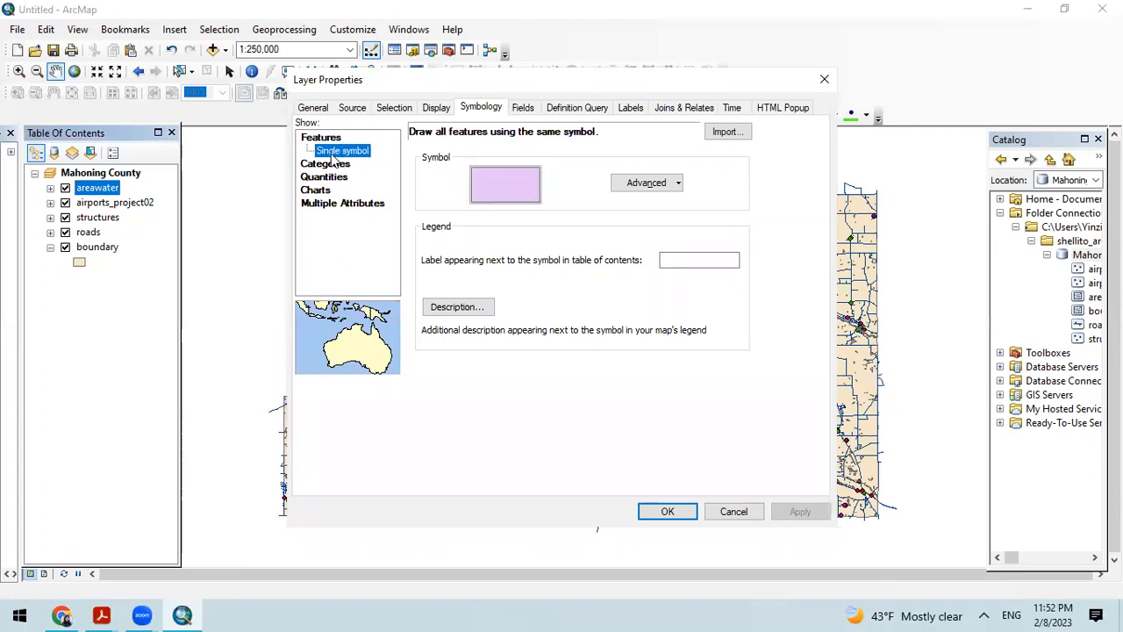
{"action": "left_click", "coordinate": [505, 187]}
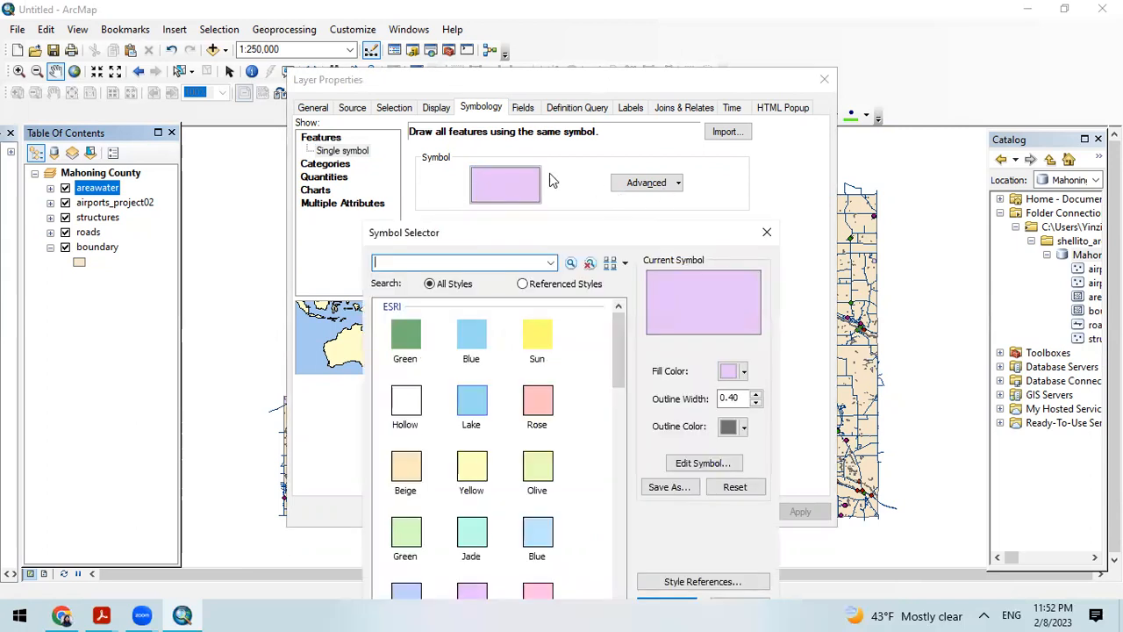
{"action": "left_click_drag", "start_coordinate": [604, 224], "coordinate": [572, 120]}
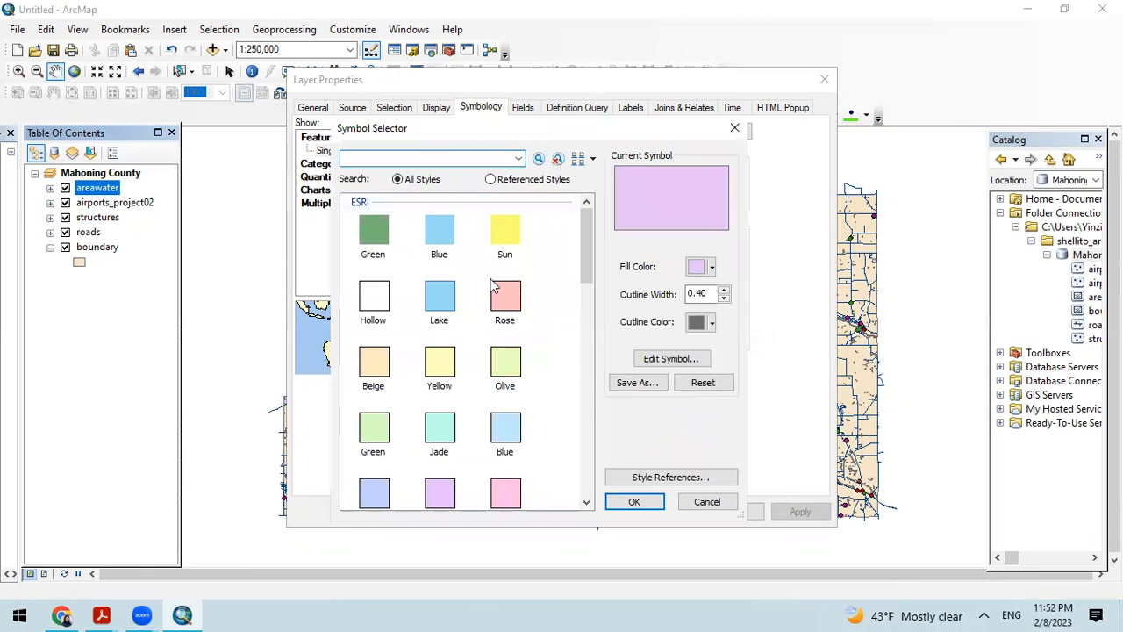
{"action": "scroll", "coordinate": [467, 342], "scroll_direction": "down", "scroll_amount": 3}
{"action": "scroll", "coordinate": [466, 343], "scroll_direction": "up", "scroll_amount": 3}
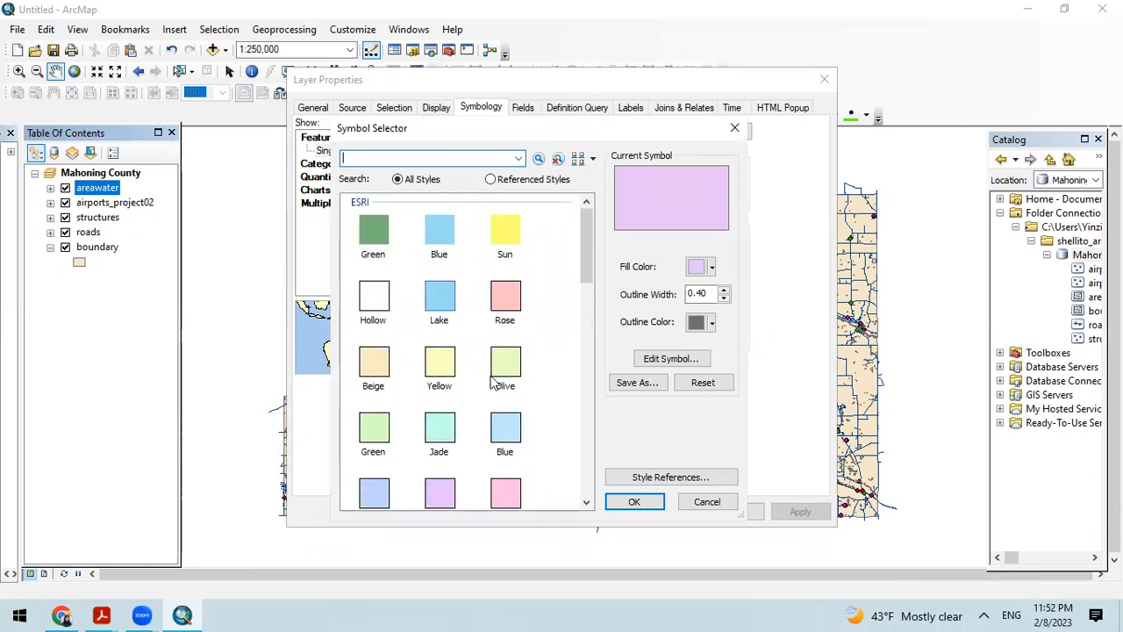
{"action": "left_click", "coordinate": [505, 428]}
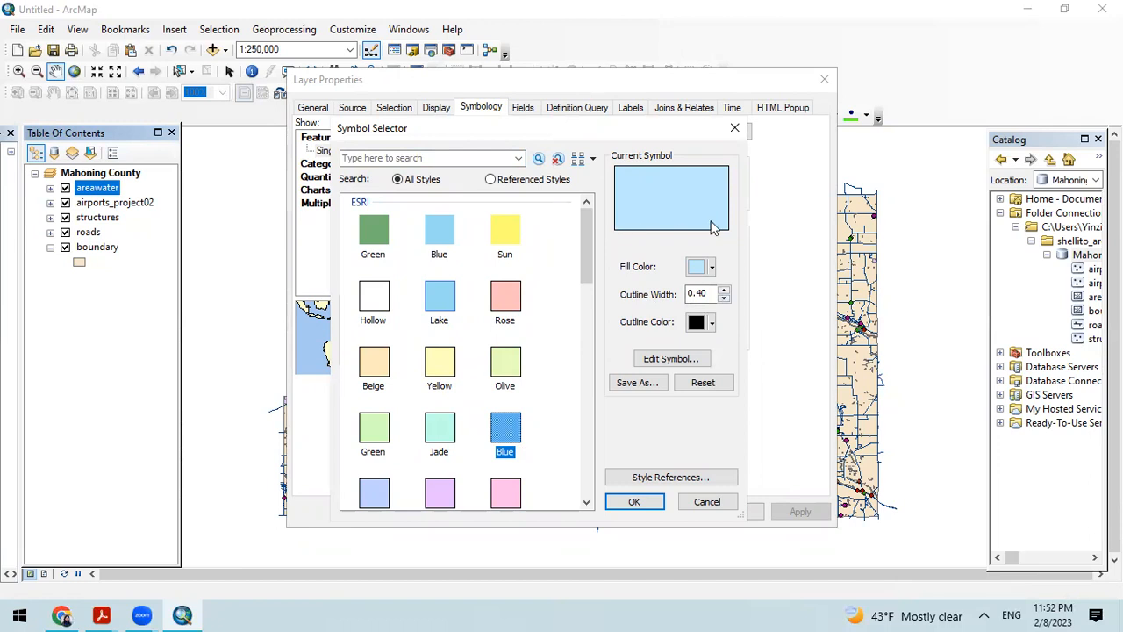
{"action": "left_click", "coordinate": [725, 291]}
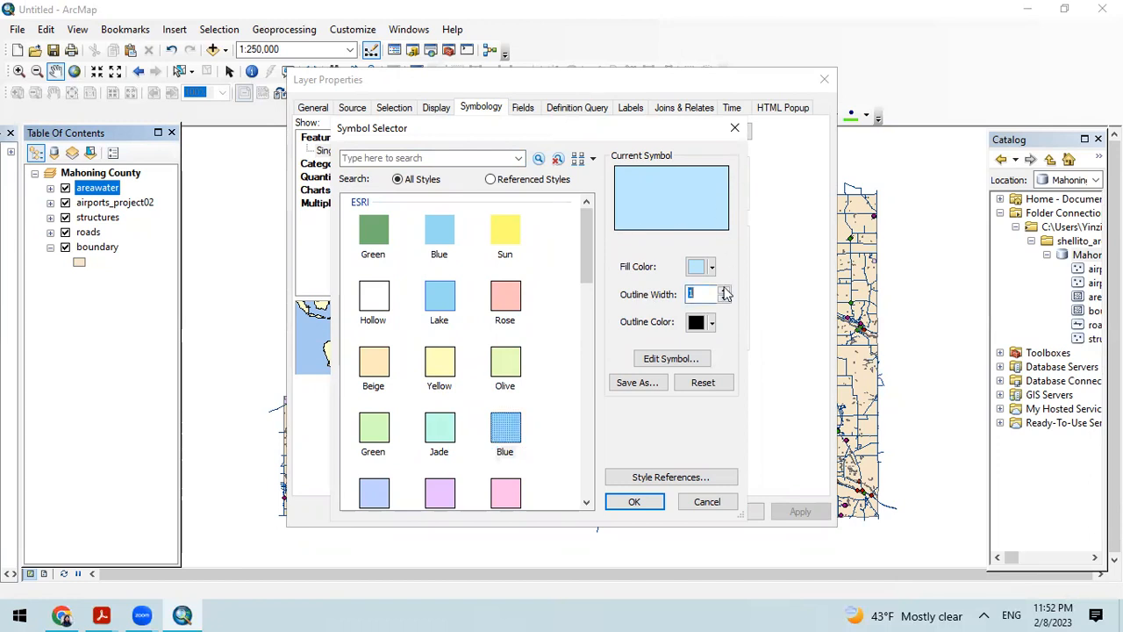
{"action": "left_click", "coordinate": [726, 291]}
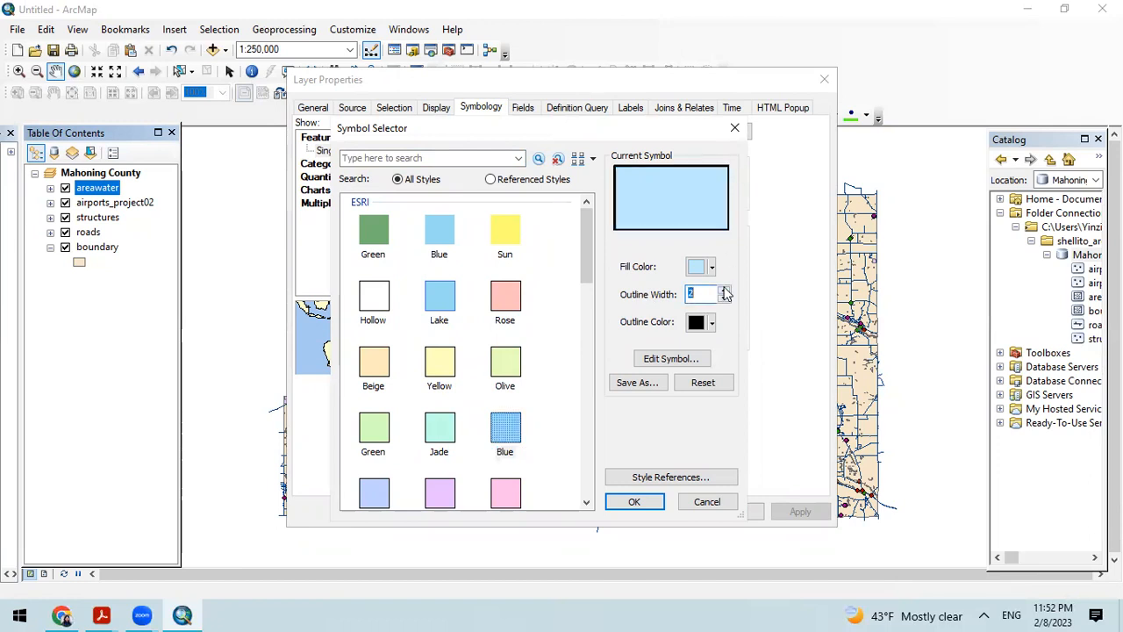
Step: Look through the available style references and close the list without adding a style
{"action": "left_click", "coordinate": [681, 476]}
{"action": "scroll", "coordinate": [518, 316], "scroll_direction": "down", "scroll_amount": 4}
{"action": "scroll", "coordinate": [527, 329], "scroll_direction": "down", "scroll_amount": 5}
{"action": "scroll", "coordinate": [537, 343], "scroll_direction": "up", "scroll_amount": 9}
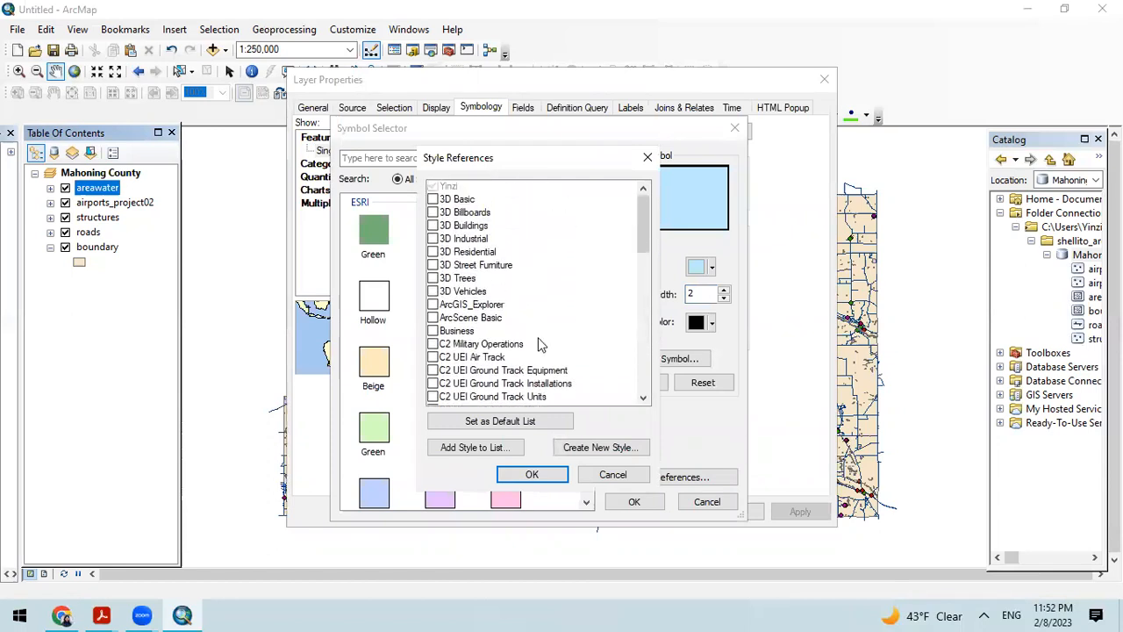
{"action": "left_click", "coordinate": [645, 159]}
Step: Set the areawater symbol's outline color to bright blue
{"action": "left_click", "coordinate": [696, 323]}
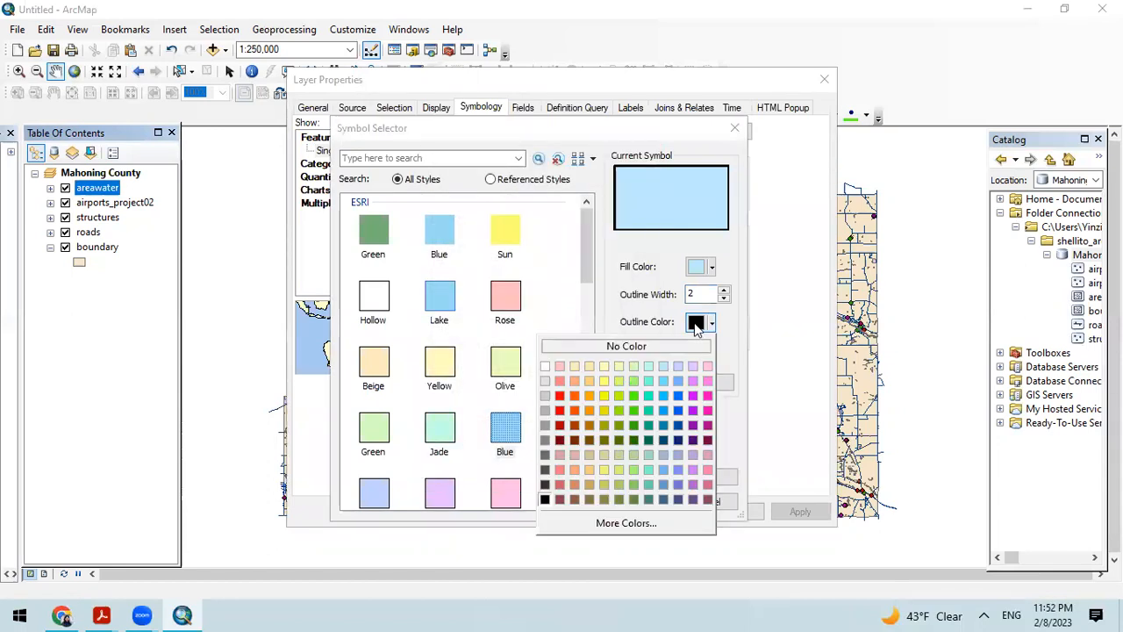
{"action": "left_click", "coordinate": [680, 422]}
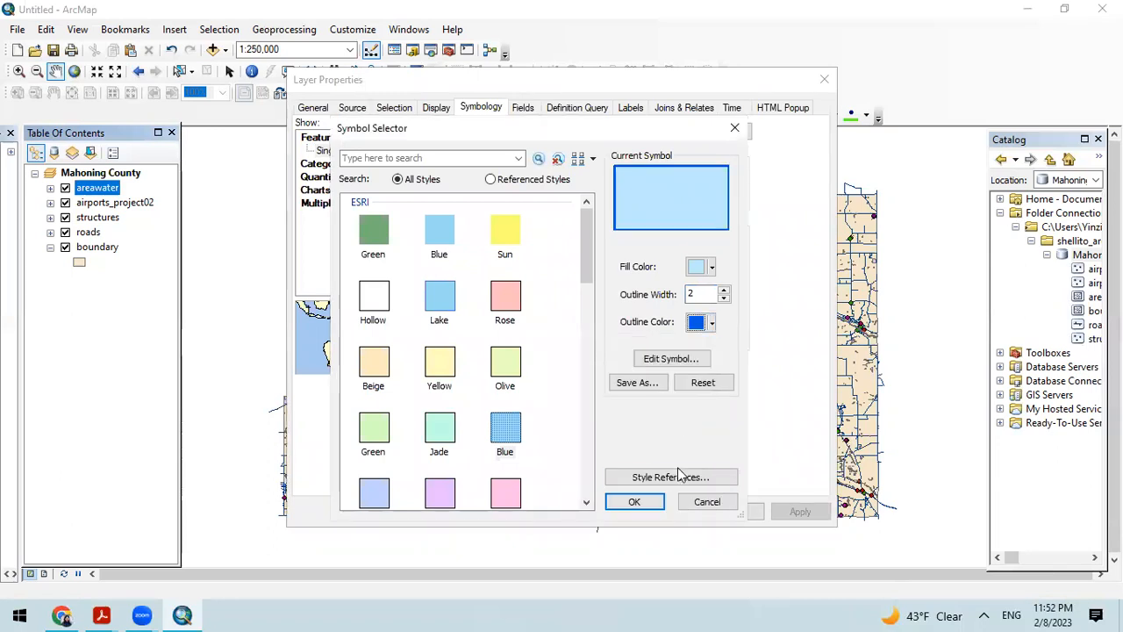
{"action": "left_click", "coordinate": [700, 324]}
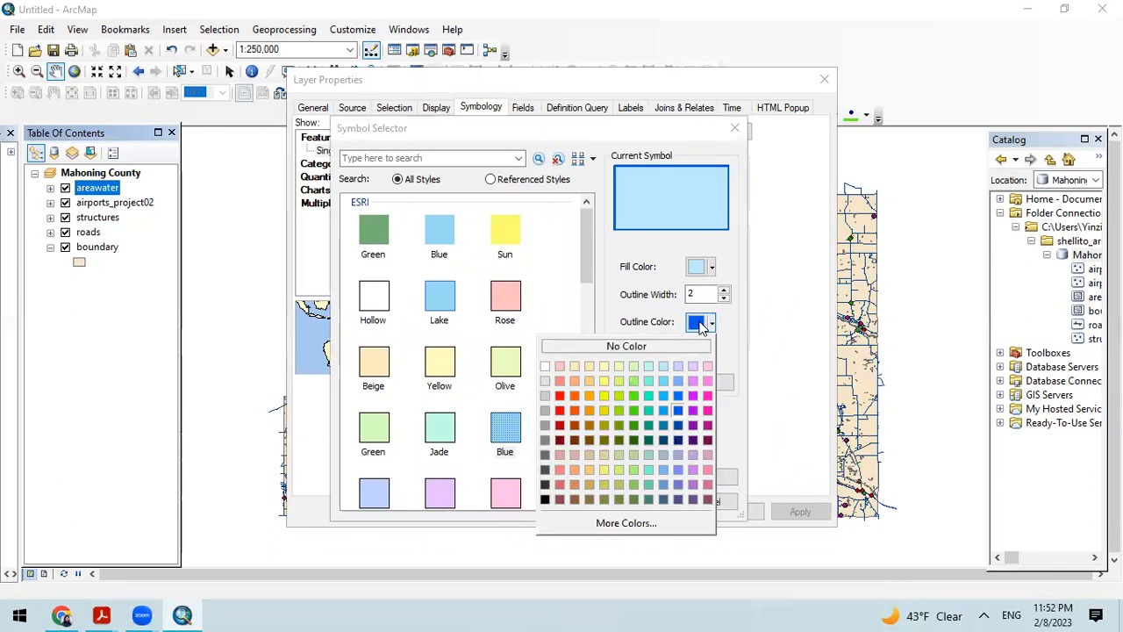
{"action": "left_click", "coordinate": [680, 402]}
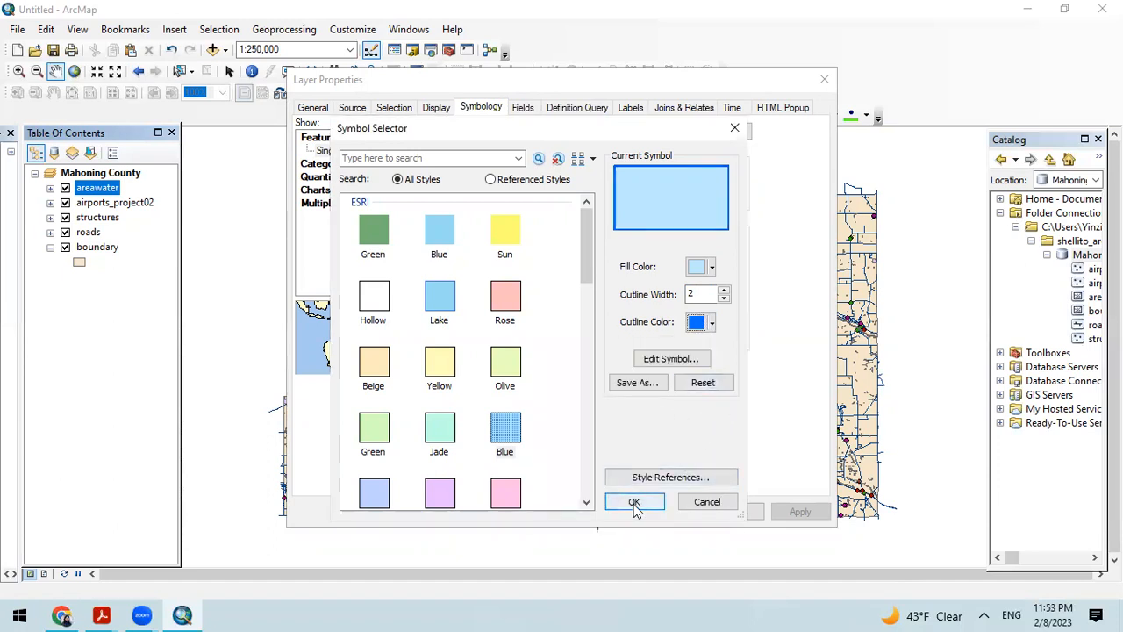
Step: Review the areawater symbol's simple fill and outline settings in the Symbol Property Editor
{"action": "left_click", "coordinate": [672, 359]}
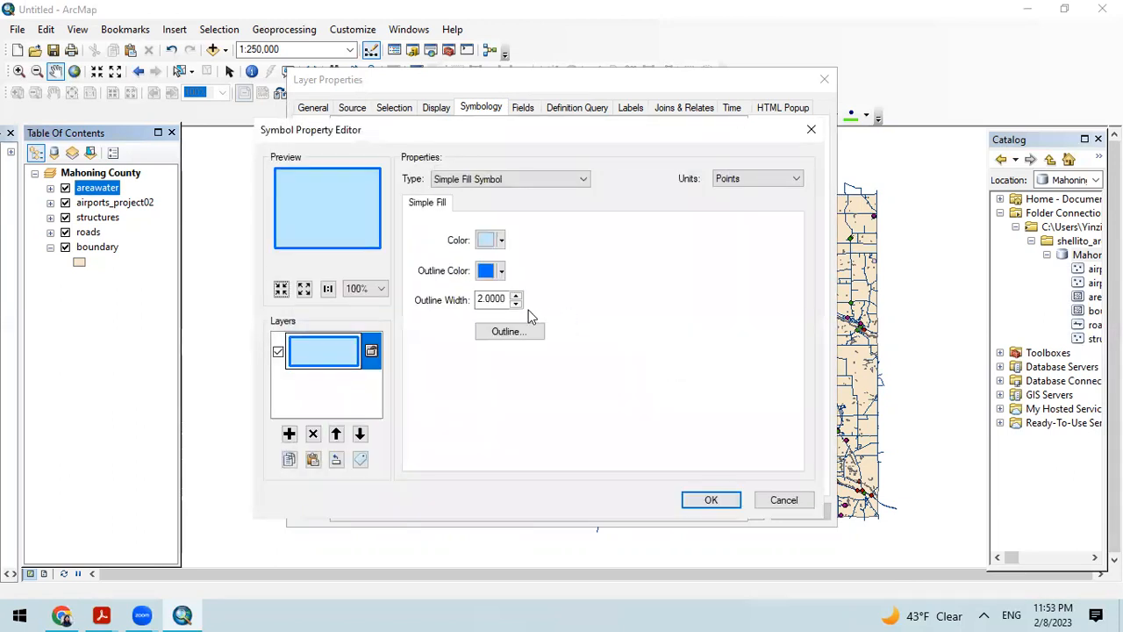
{"action": "left_click", "coordinate": [516, 303]}
{"action": "left_click", "coordinate": [707, 498]}
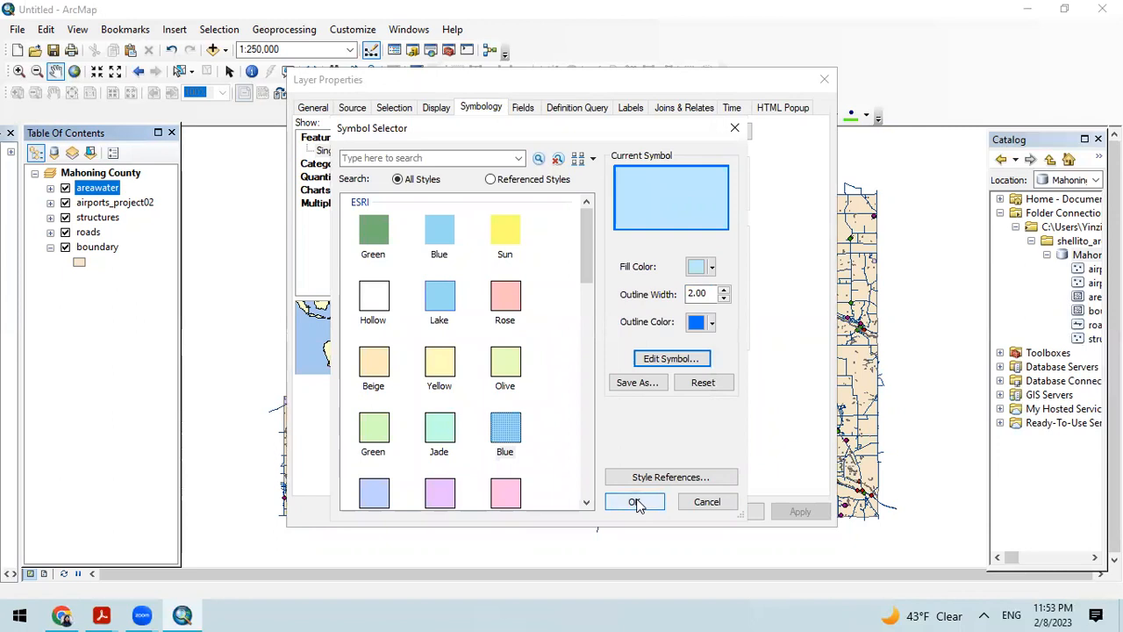
Step: Try a white outline on the areawater symbol and restore the bright blue outline color
{"action": "left_click", "coordinate": [700, 324]}
{"action": "left_click", "coordinate": [545, 366]}
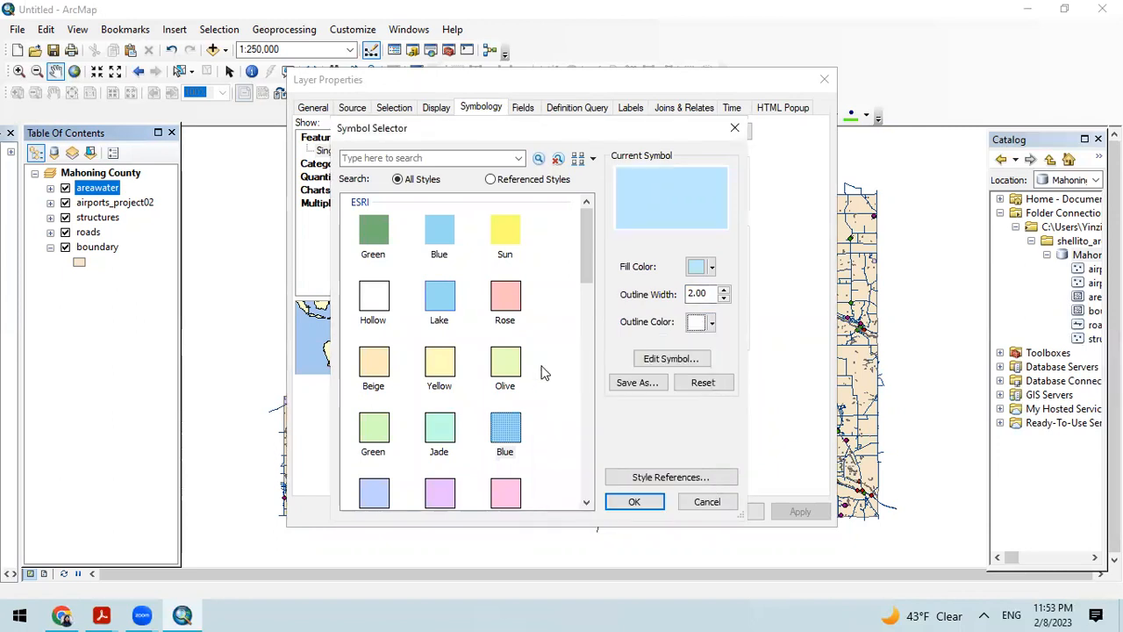
{"action": "left_click", "coordinate": [695, 324]}
{"action": "left_click", "coordinate": [679, 402]}
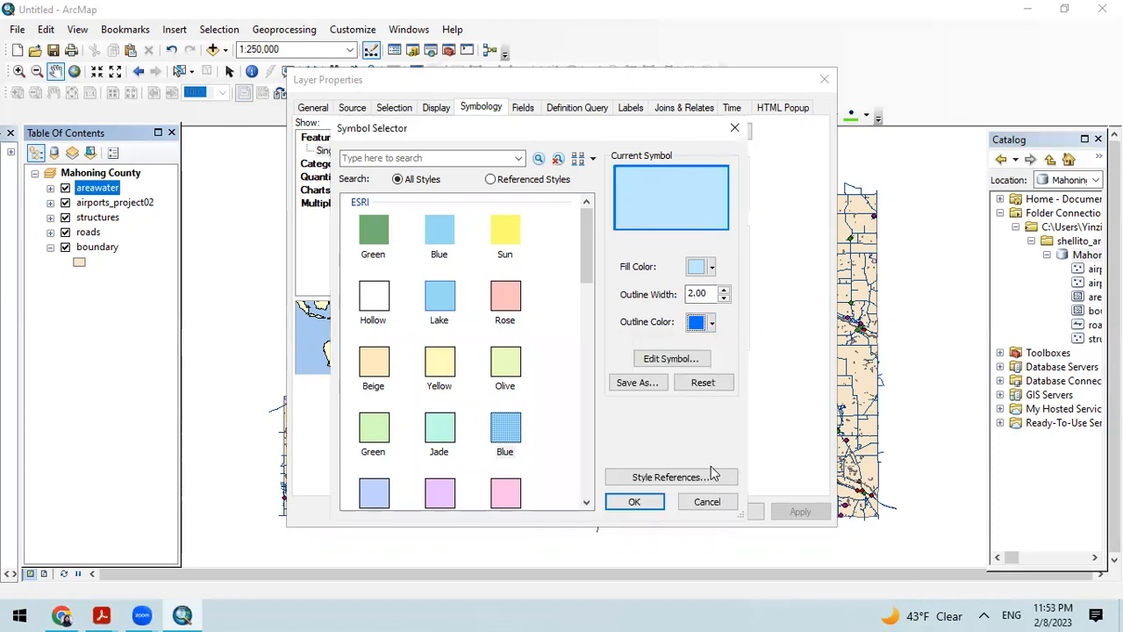
Step: Accept the edited symbol, apply it to the areawater layer, and close the layer properties
{"action": "left_click", "coordinate": [632, 503]}
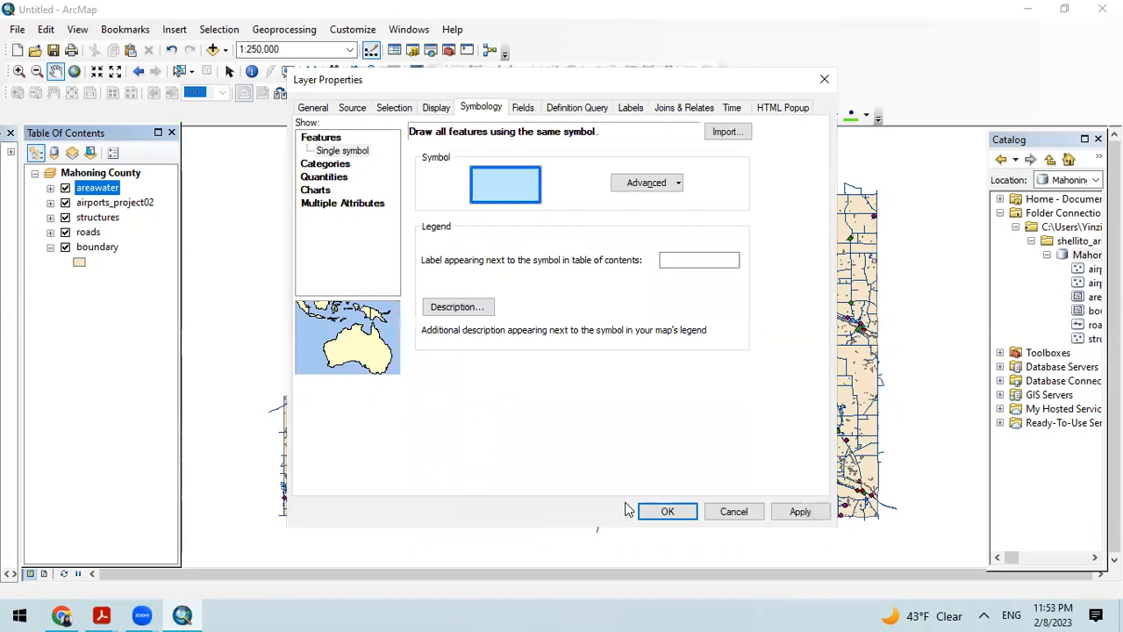
{"action": "left_click", "coordinate": [800, 511]}
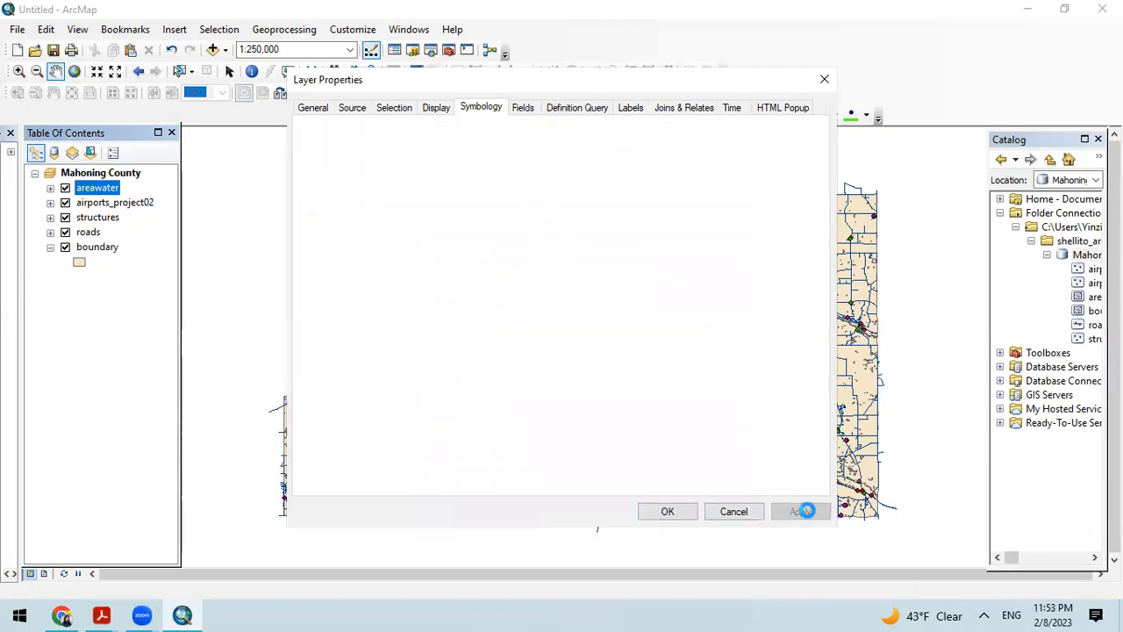
{"action": "left_click", "coordinate": [667, 510]}
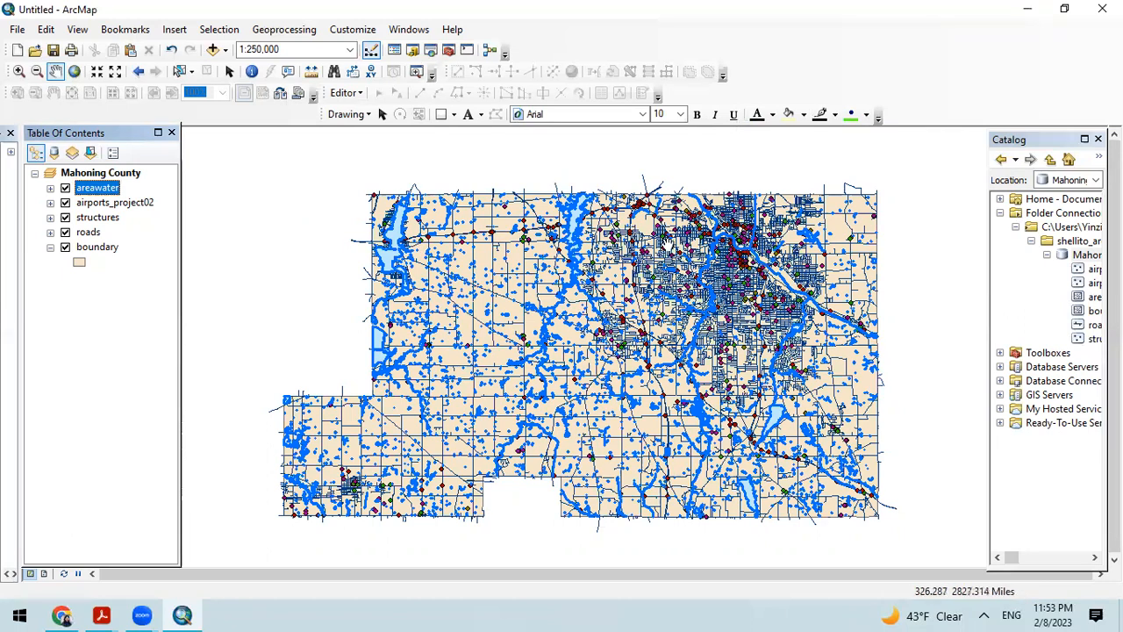
Step: Move the roads layer directly below areawater and choose the Major Road preset as its symbol
{"action": "left_click_drag", "start_coordinate": [86, 233], "coordinate": [81, 203]}
{"action": "right_click", "coordinate": [81, 203]}
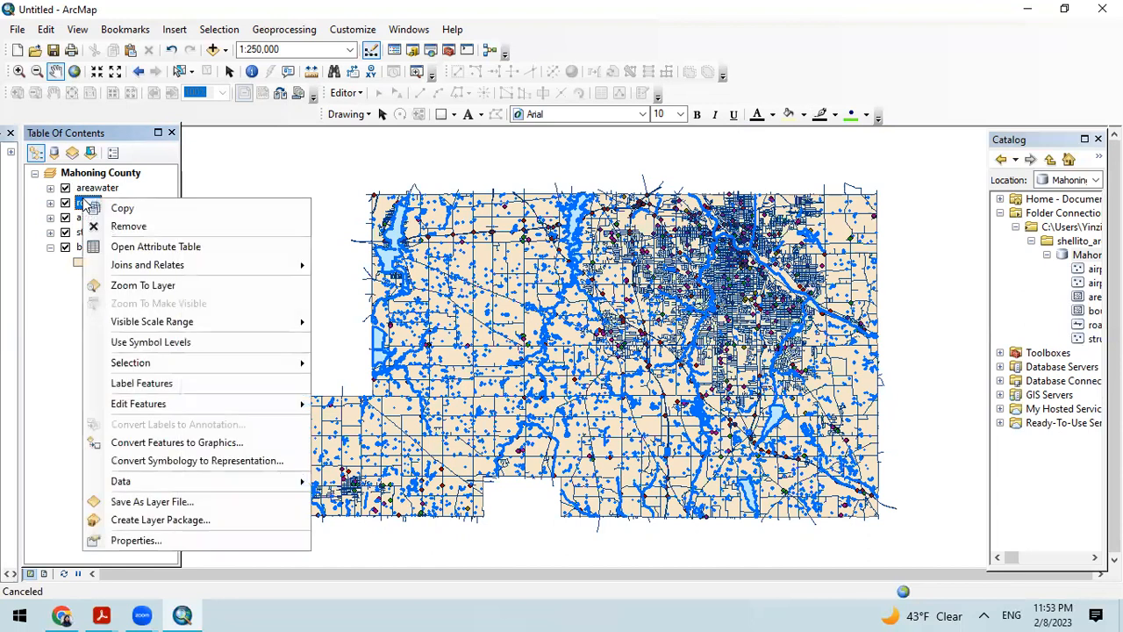
{"action": "left_click", "coordinate": [136, 541]}
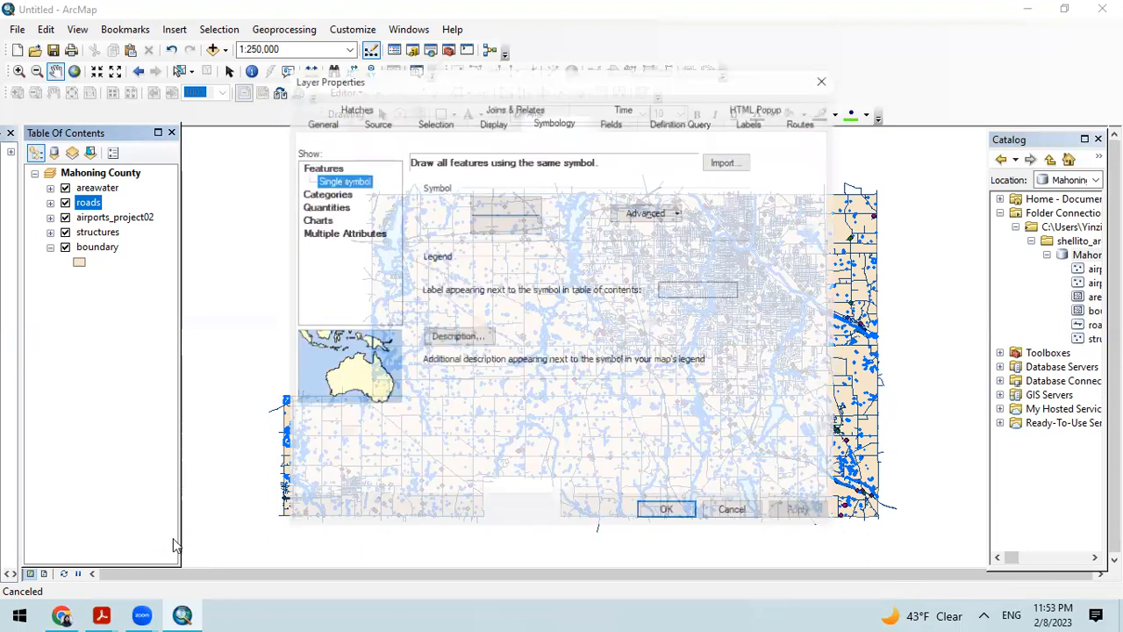
{"action": "left_click", "coordinate": [508, 217]}
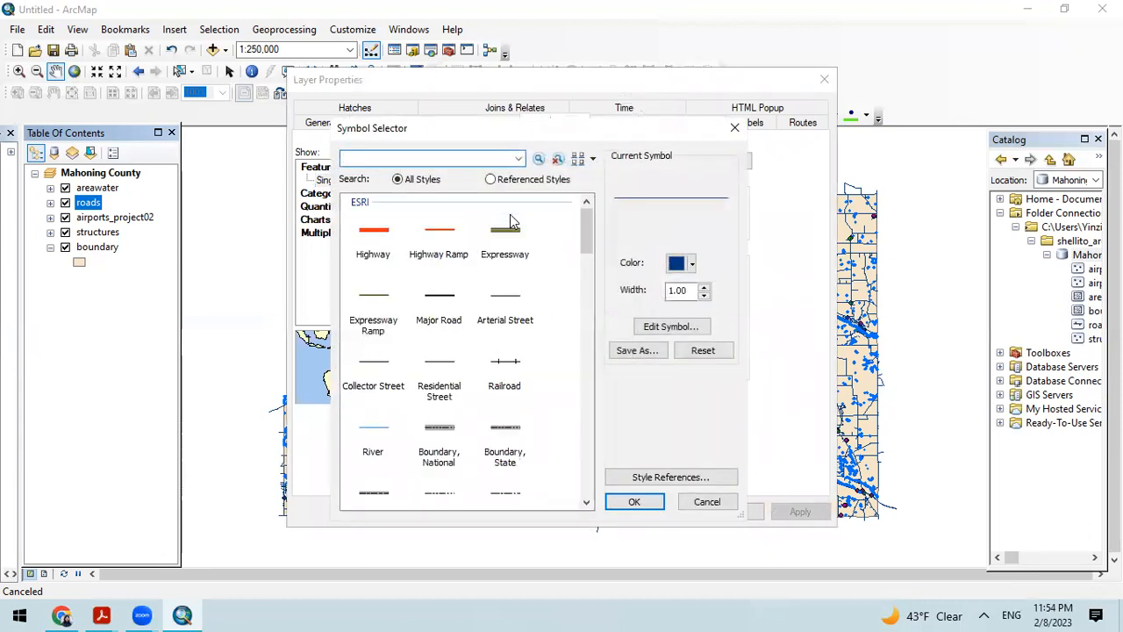
{"action": "left_click", "coordinate": [446, 300]}
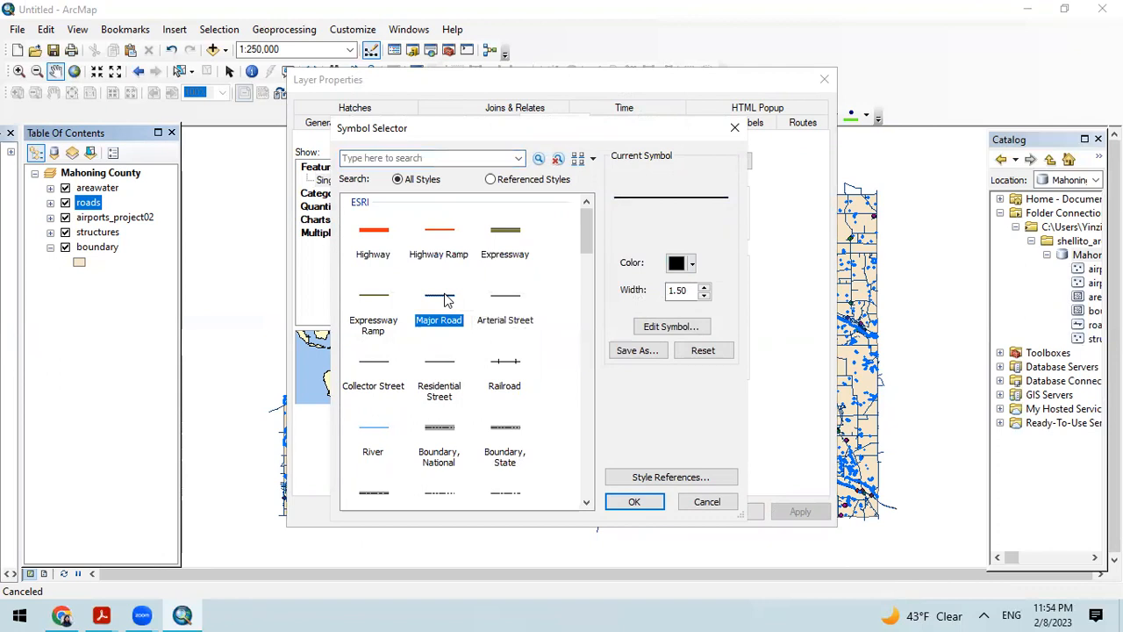
Step: Set the roads symbol's width to 2 and its color to dark brown, and accept the symbol
{"action": "left_click", "coordinate": [705, 287]}
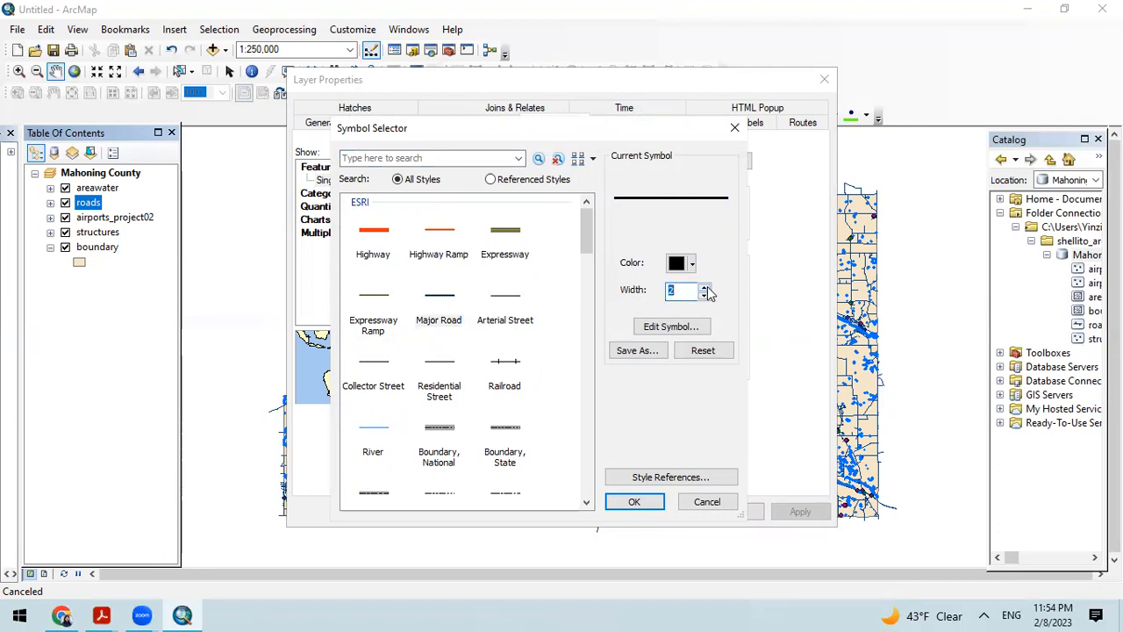
{"action": "left_click", "coordinate": [705, 288]}
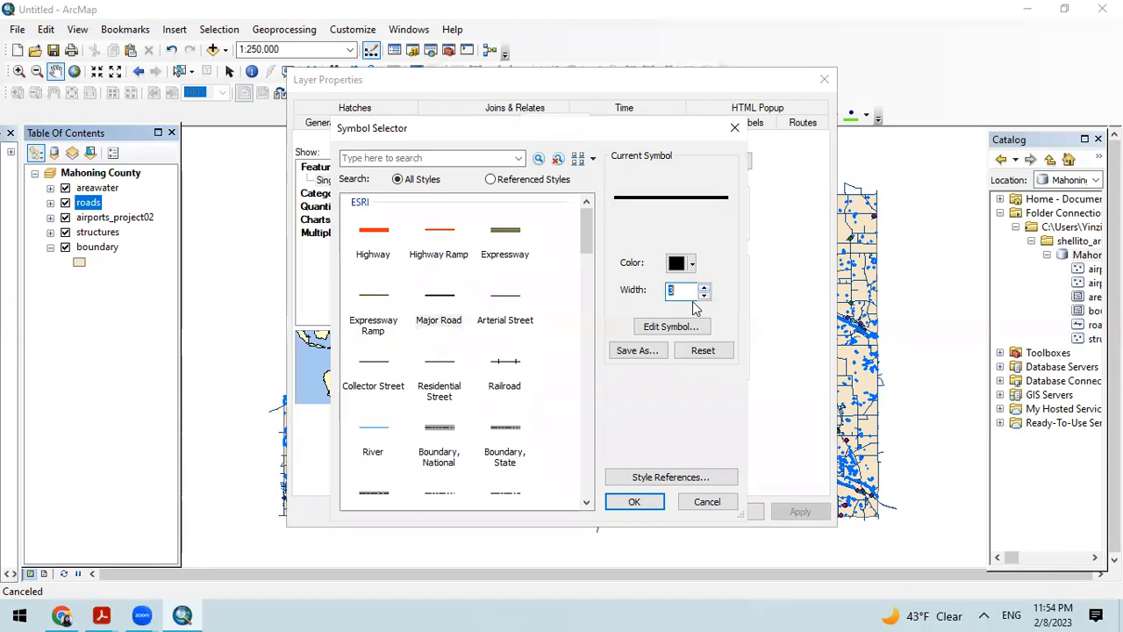
{"action": "left_click", "coordinate": [704, 296]}
{"action": "left_click", "coordinate": [705, 297]}
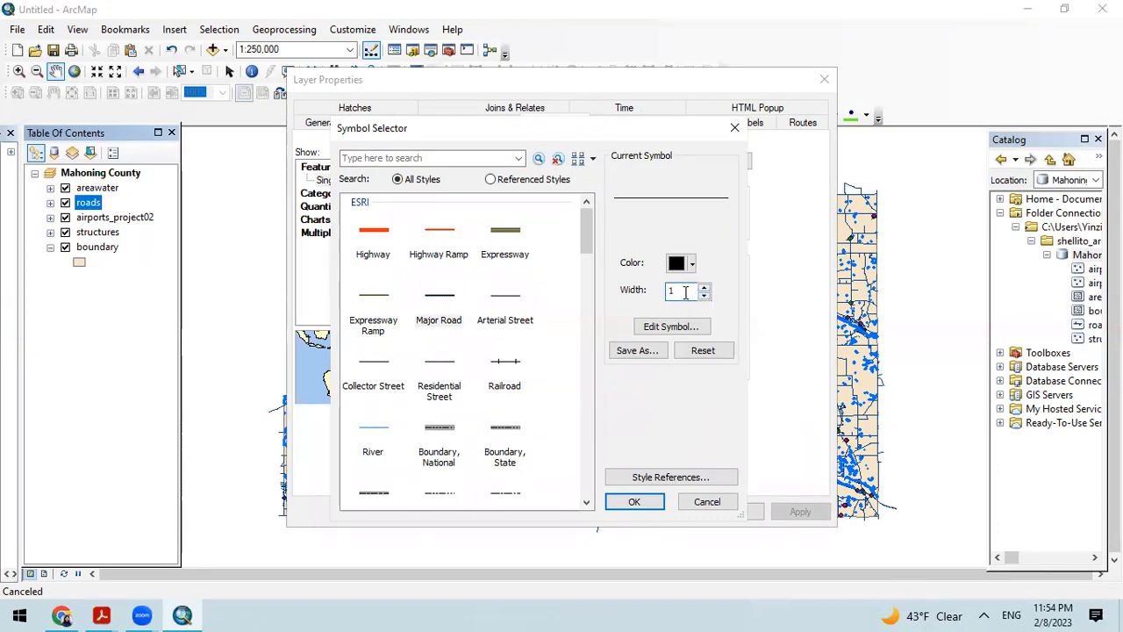
{"action": "left_click", "coordinate": [705, 288]}
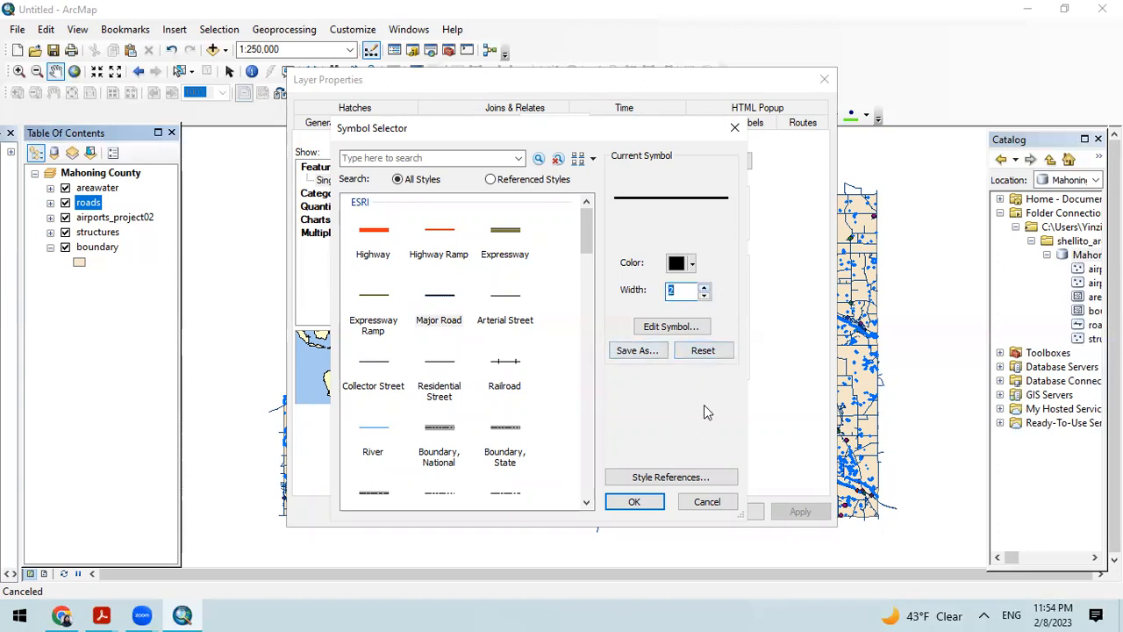
{"action": "left_click", "coordinate": [677, 265]}
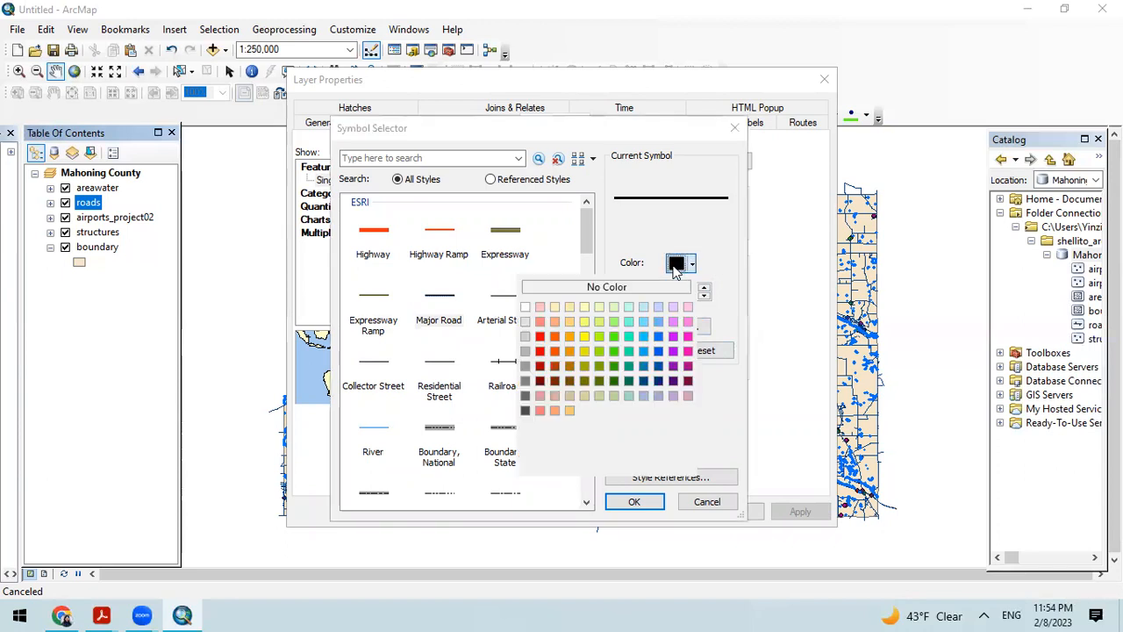
{"action": "left_click", "coordinate": [570, 381]}
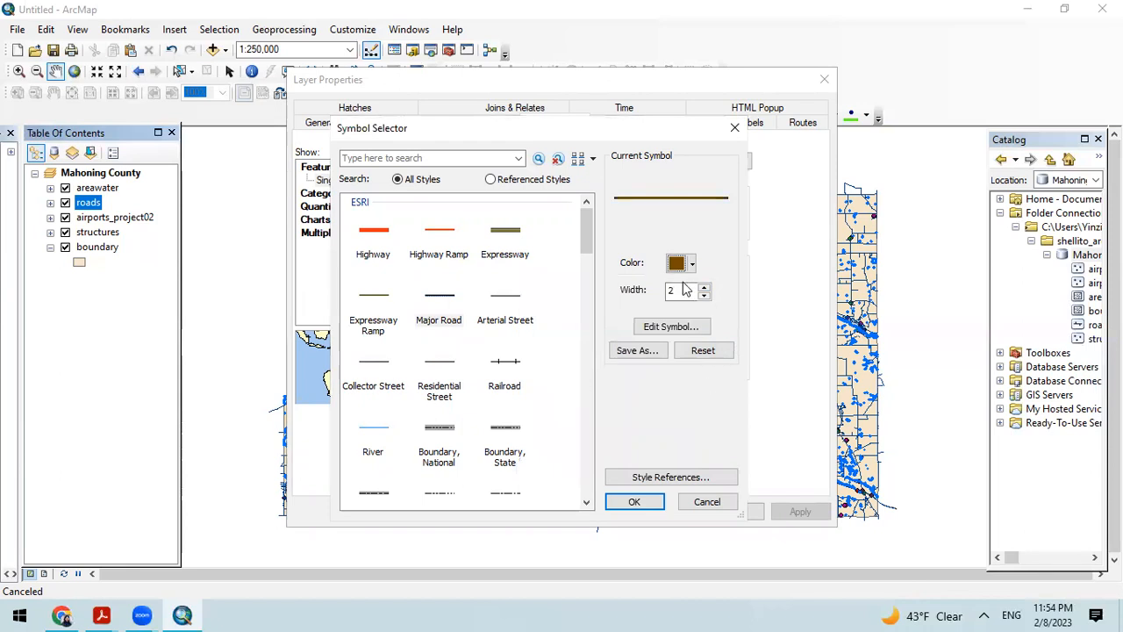
{"action": "left_click", "coordinate": [634, 504]}
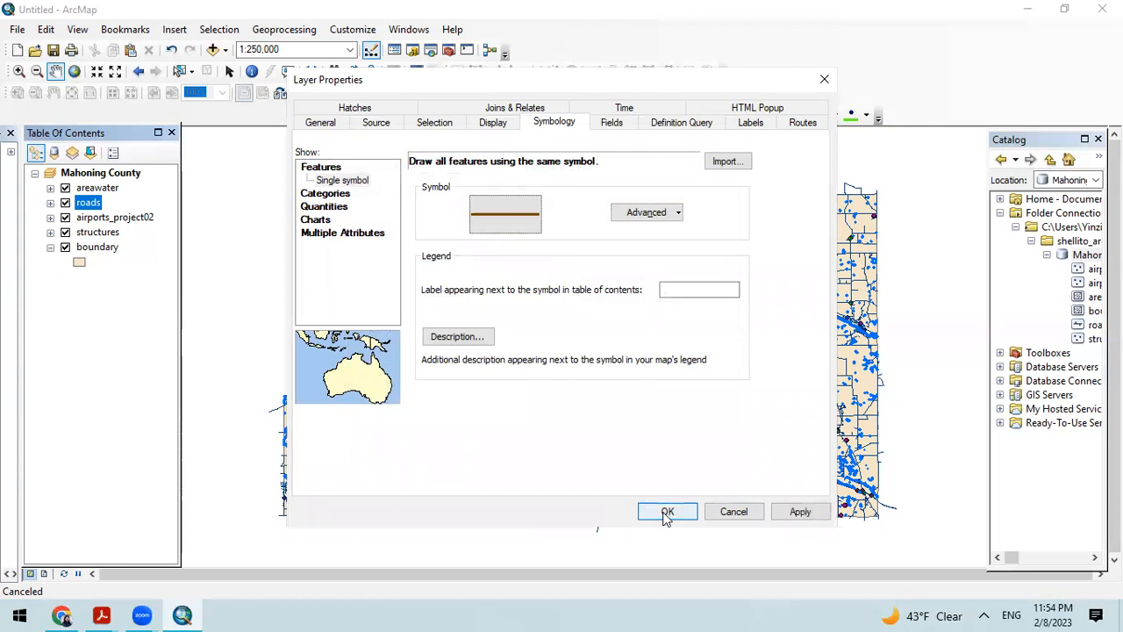
Step: Accept the roads layer's symbology and move the structures layer directly below roads
{"action": "left_click", "coordinate": [666, 515]}
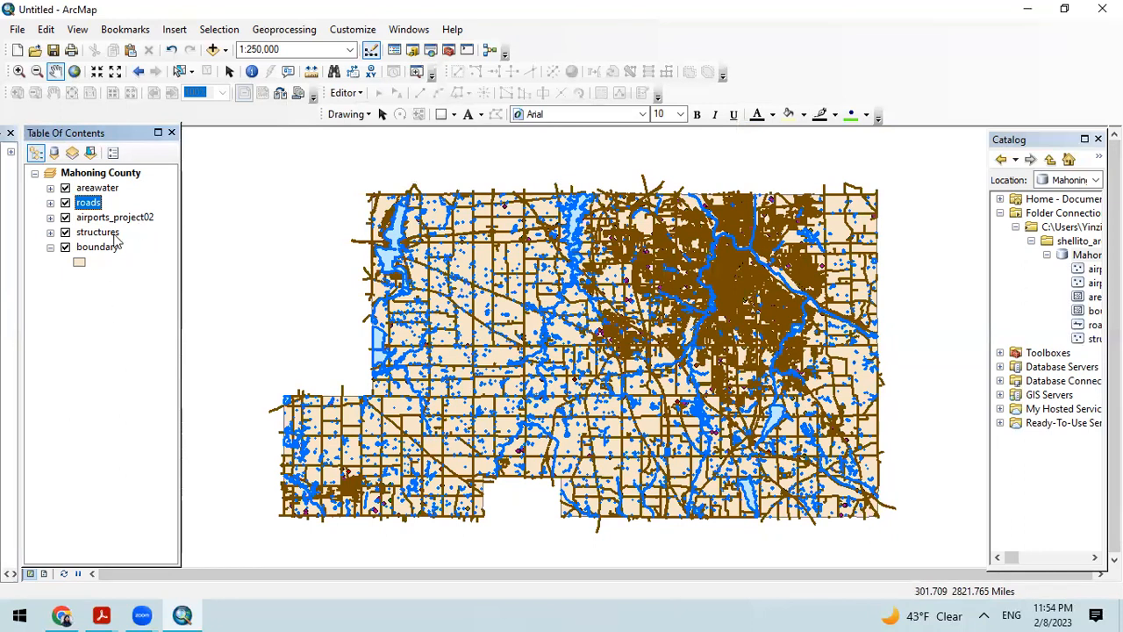
{"action": "left_click_drag", "start_coordinate": [99, 235], "coordinate": [98, 214]}
Step: Symbolize the structures layer by FType unique values, trying the light-to-dark red ramp, choosing the multicolor pink-and-tan ramp and adding all values
{"action": "right_click", "coordinate": [94, 217]}
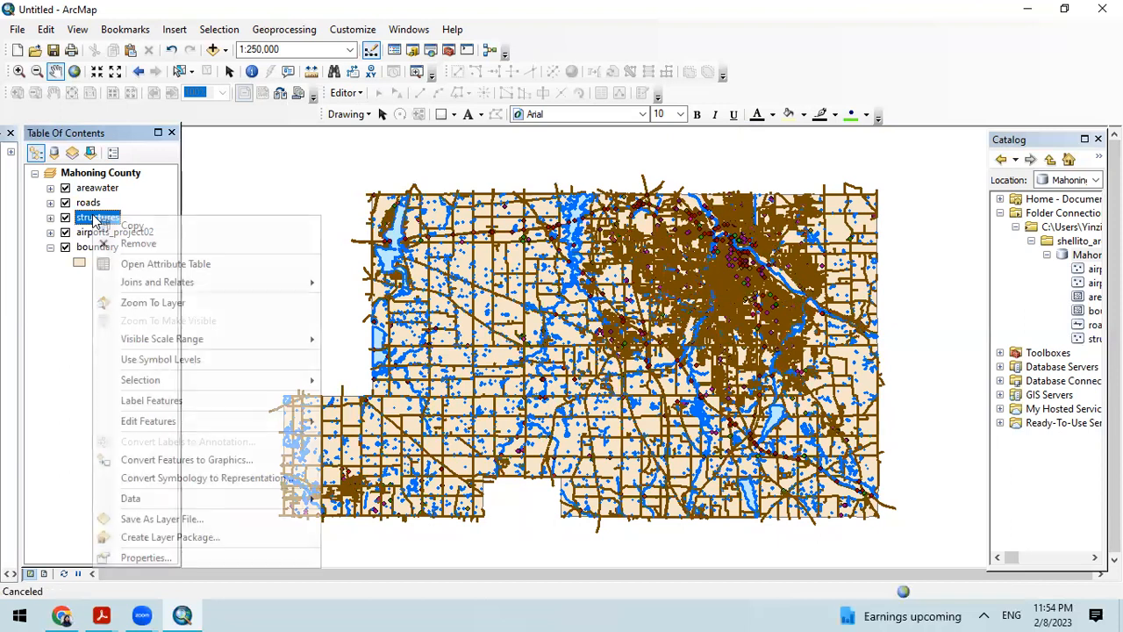
{"action": "left_click", "coordinate": [138, 558]}
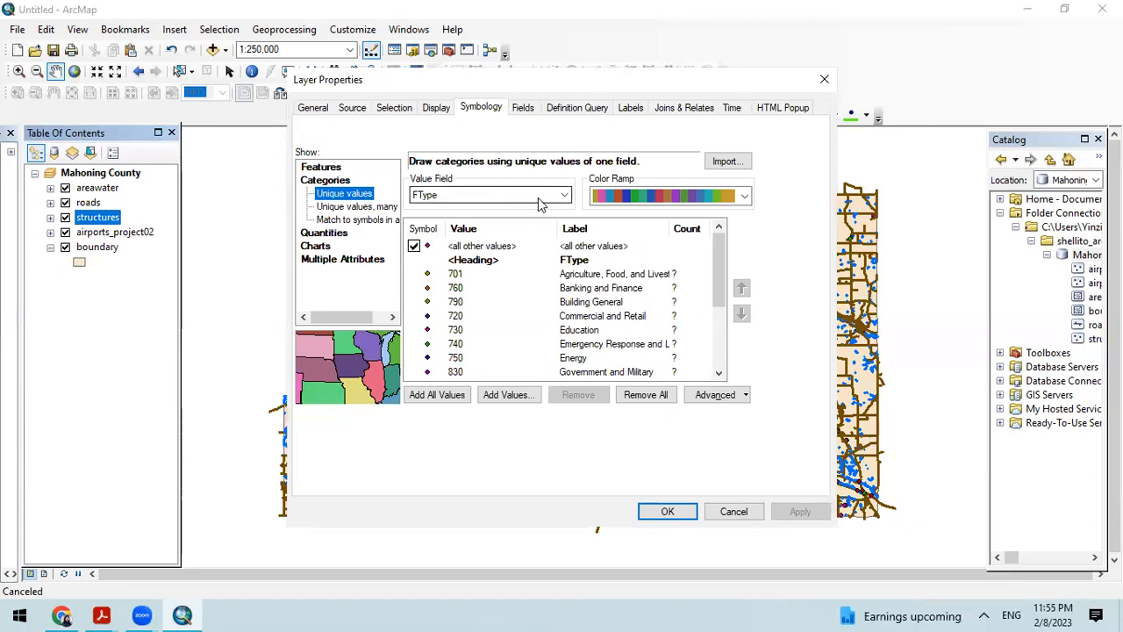
{"action": "left_click", "coordinate": [706, 196]}
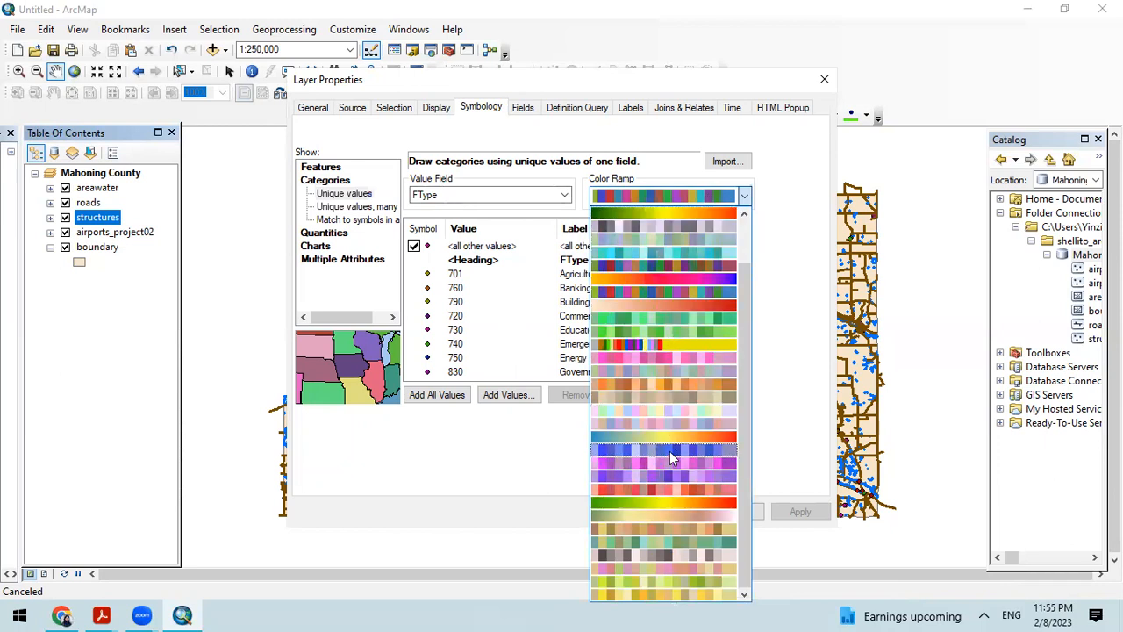
{"action": "left_click", "coordinate": [676, 305]}
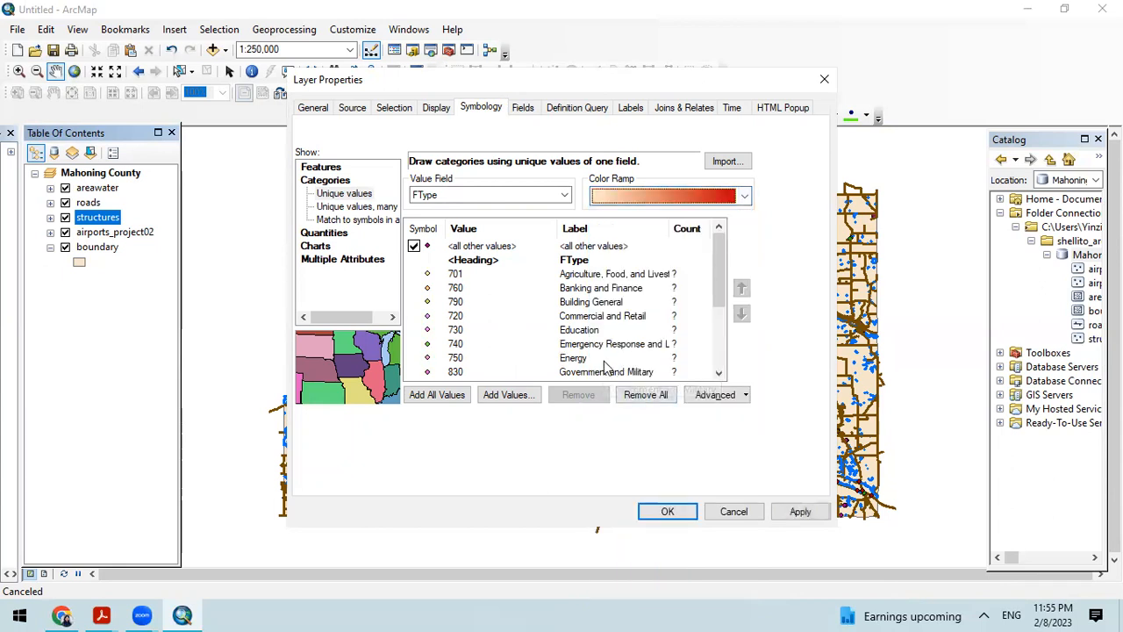
{"action": "left_click", "coordinate": [706, 203]}
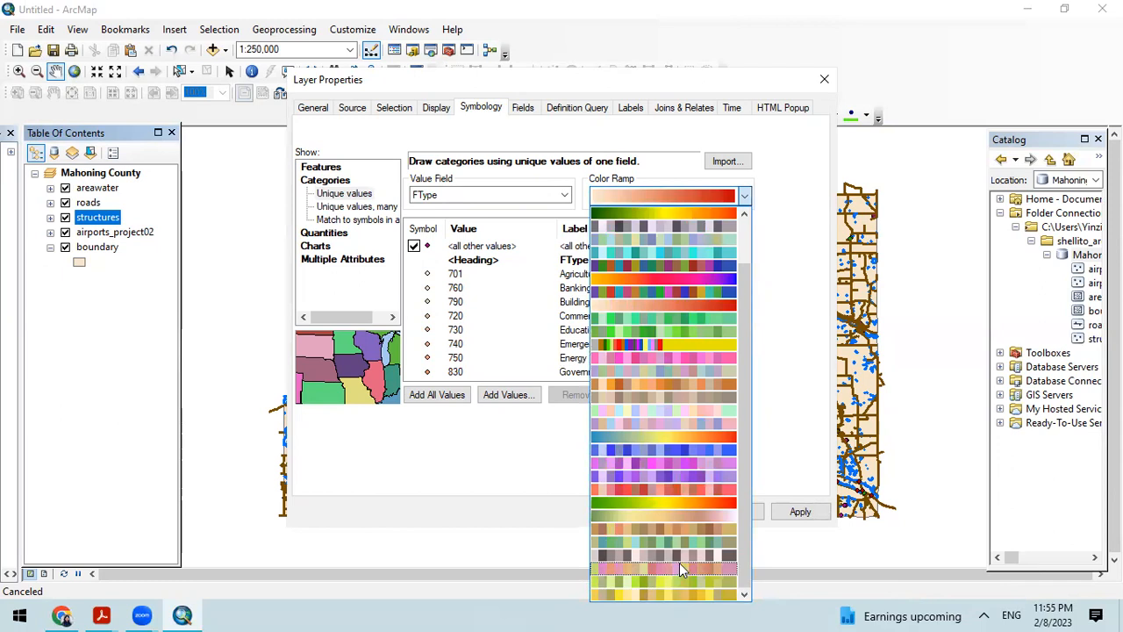
{"action": "left_click", "coordinate": [680, 567]}
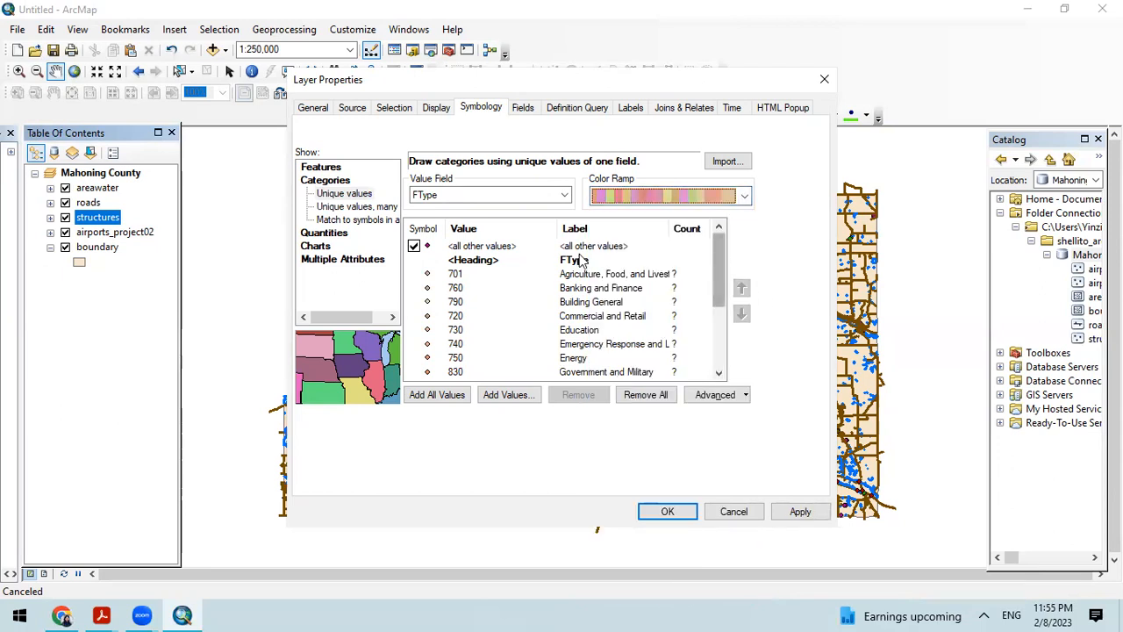
{"action": "left_click", "coordinate": [437, 396]}
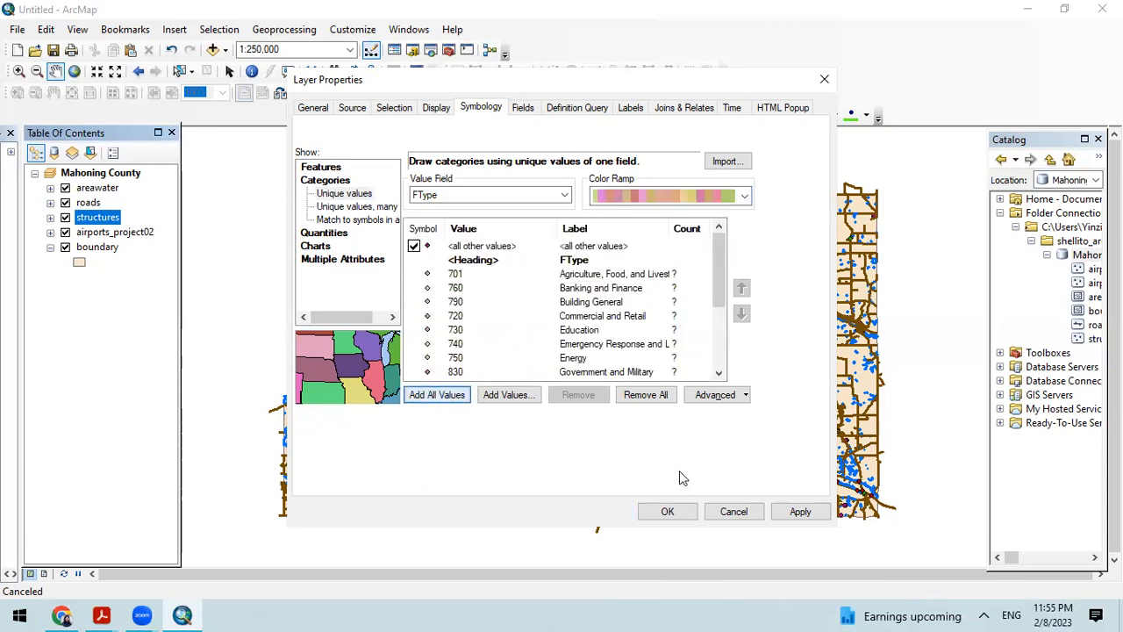
Step: Try a pink Circle 2 symbol of size 11 for structures value 701, and settle on Pentagon 2 at size 14
{"action": "double_click", "coordinate": [427, 277]}
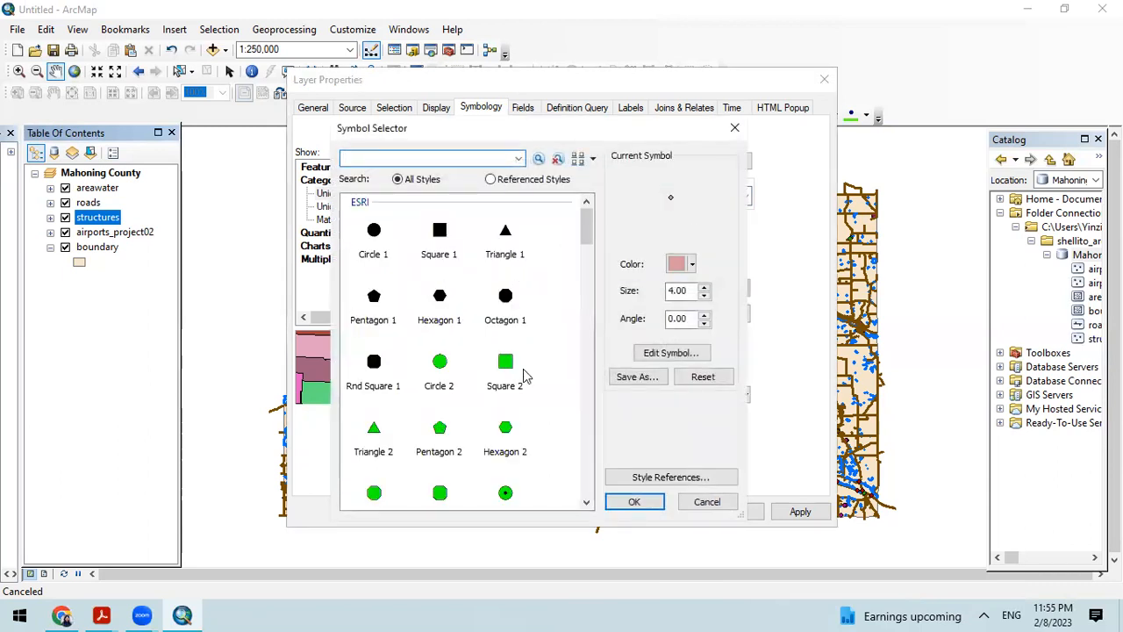
{"action": "left_click", "coordinate": [677, 263]}
{"action": "left_click", "coordinate": [678, 264]}
{"action": "left_click", "coordinate": [441, 365]}
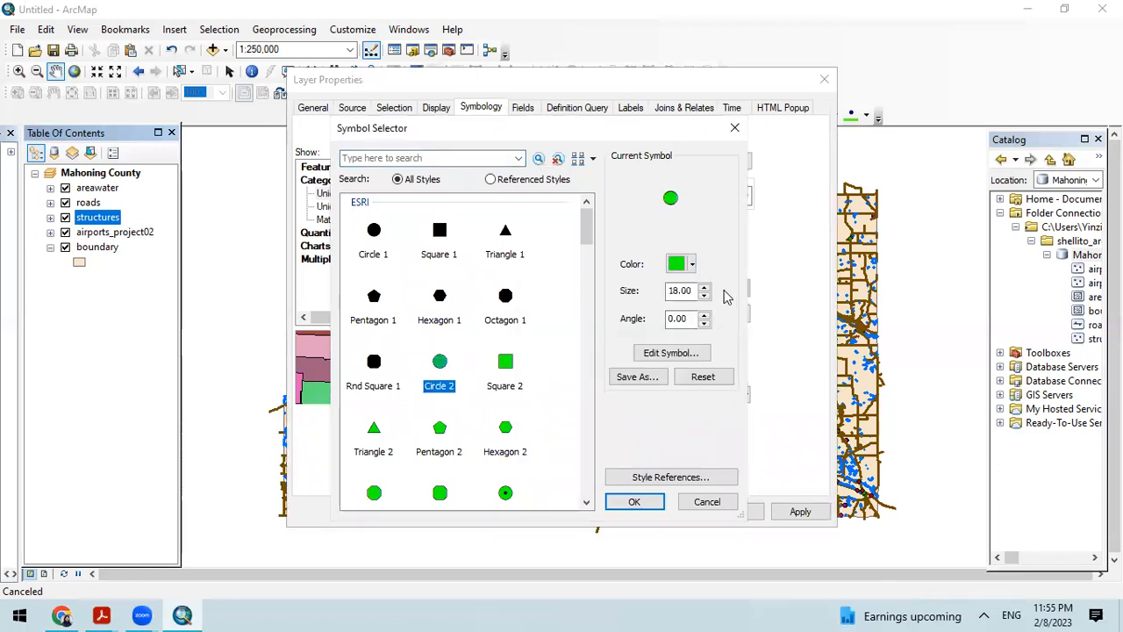
{"action": "left_click", "coordinate": [677, 263]}
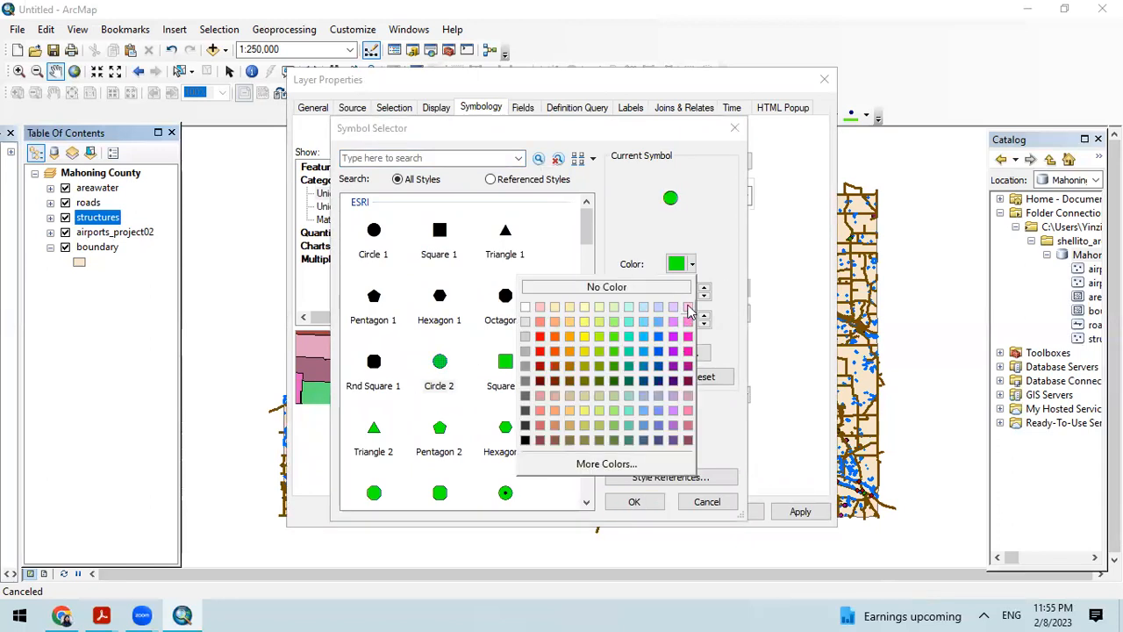
{"action": "left_click", "coordinate": [688, 321]}
{"action": "left_click", "coordinate": [705, 297]}
{"action": "left_click", "coordinate": [705, 297]}
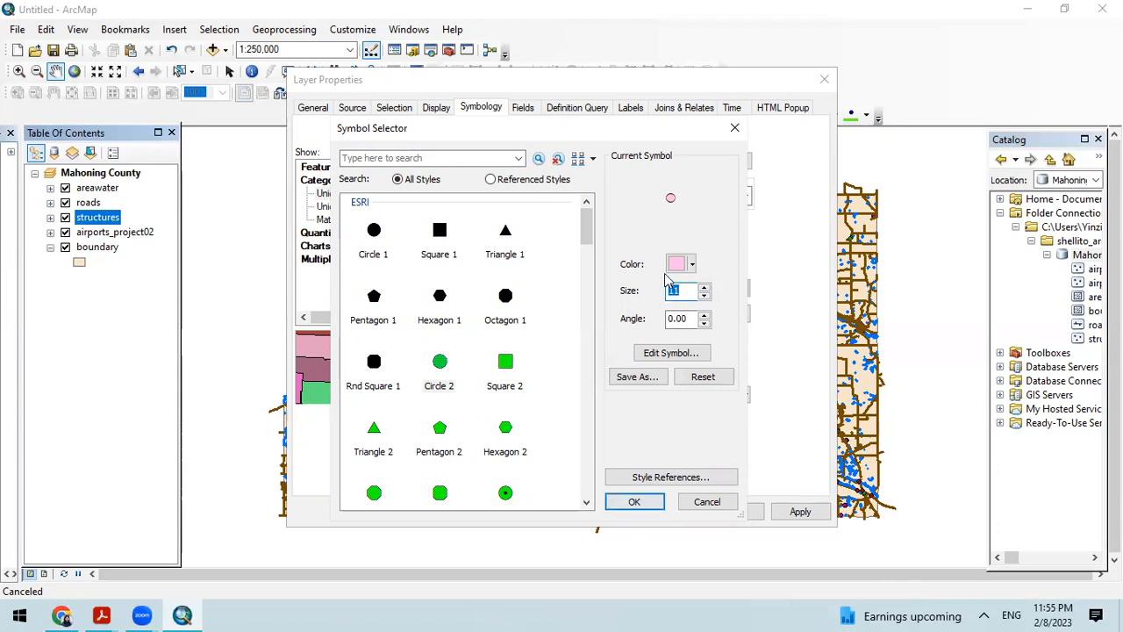
{"action": "left_click", "coordinate": [438, 430]}
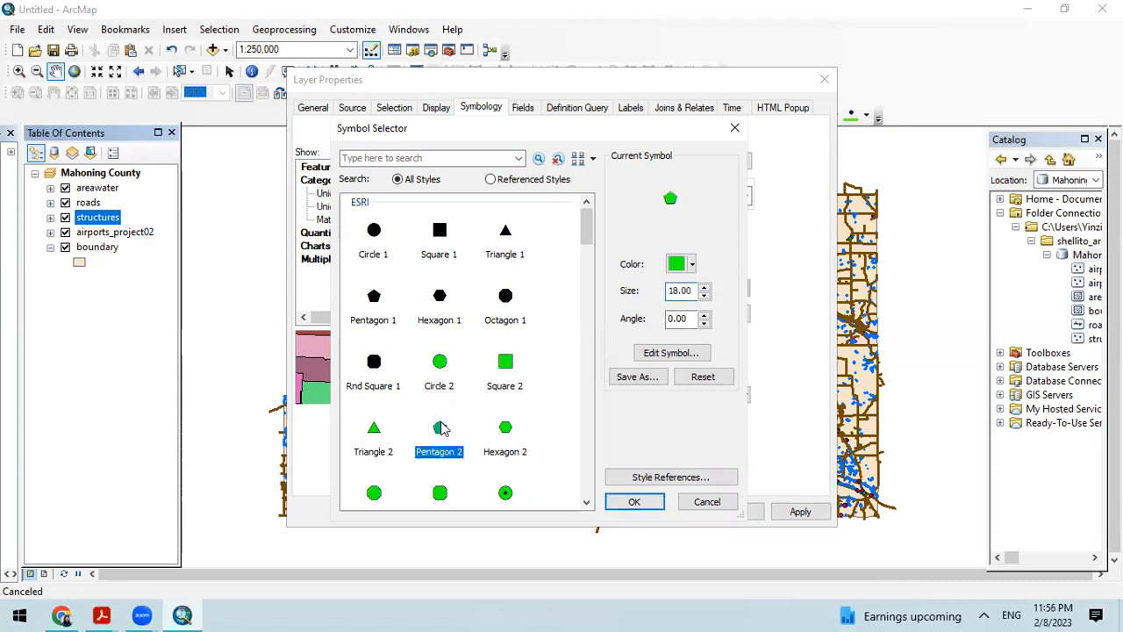
{"action": "left_click", "coordinate": [704, 297]}
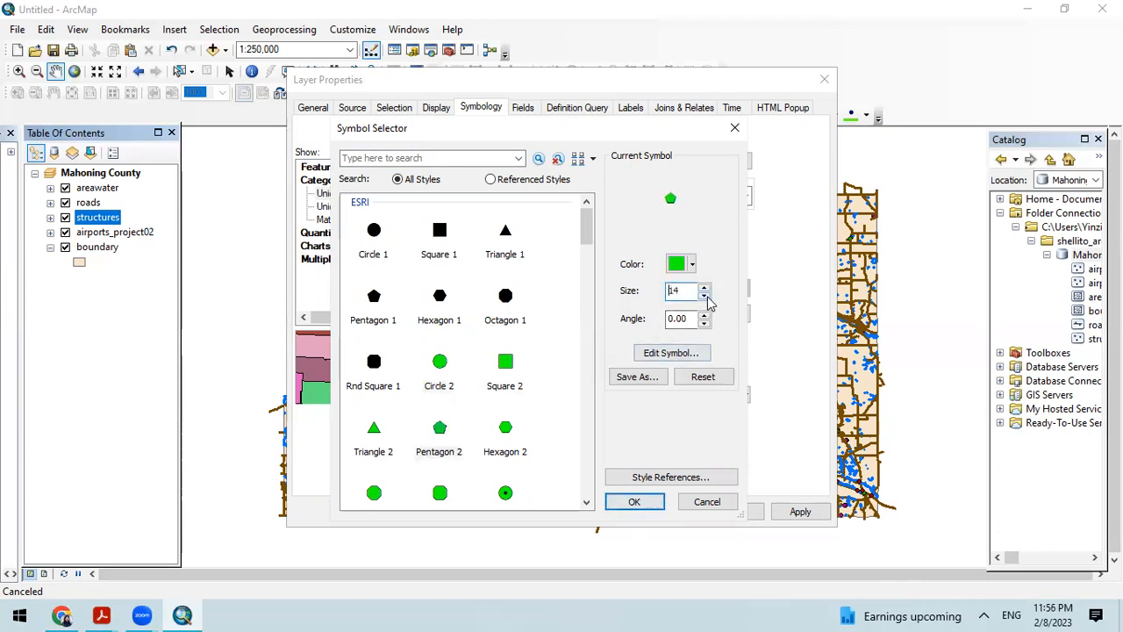
{"action": "left_click", "coordinate": [632, 502]}
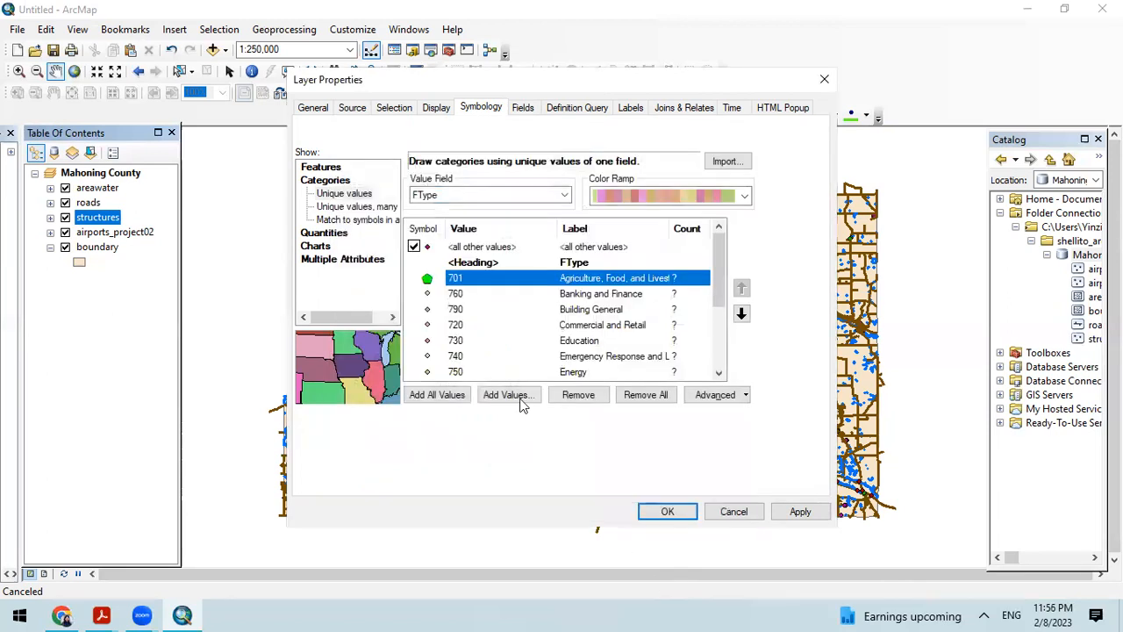
Step: Assign the Circle 3 symbol to the Banking and Finance value 760, apply the symbology and close the structures layer's properties
{"action": "double_click", "coordinate": [427, 294]}
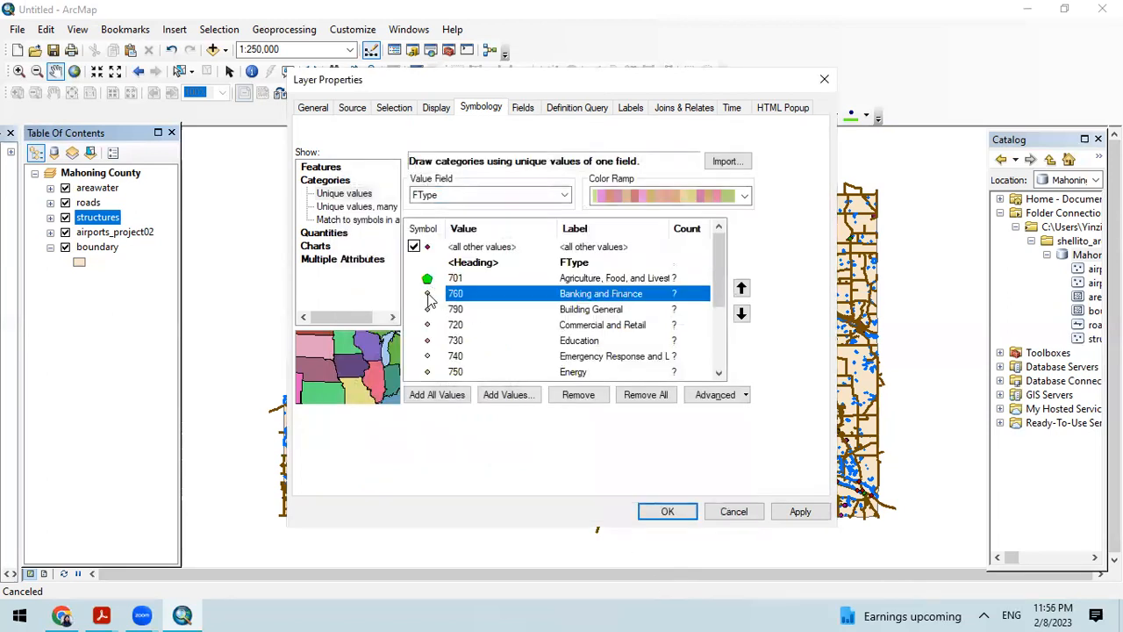
{"action": "left_click", "coordinate": [691, 265]}
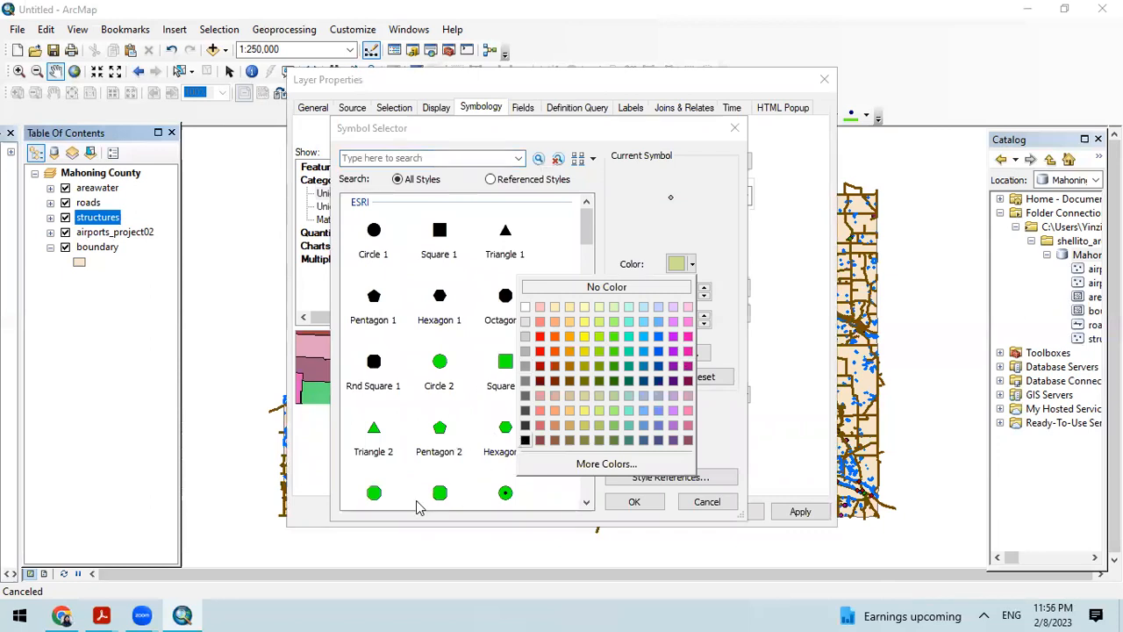
{"action": "left_click", "coordinate": [509, 493]}
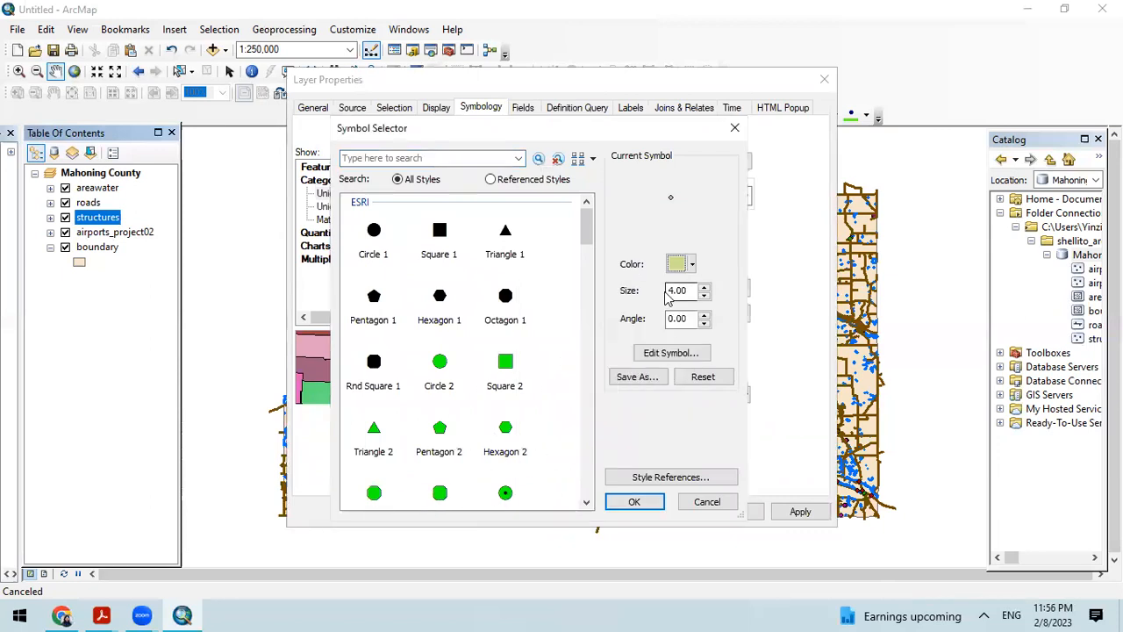
{"action": "left_click", "coordinate": [506, 492]}
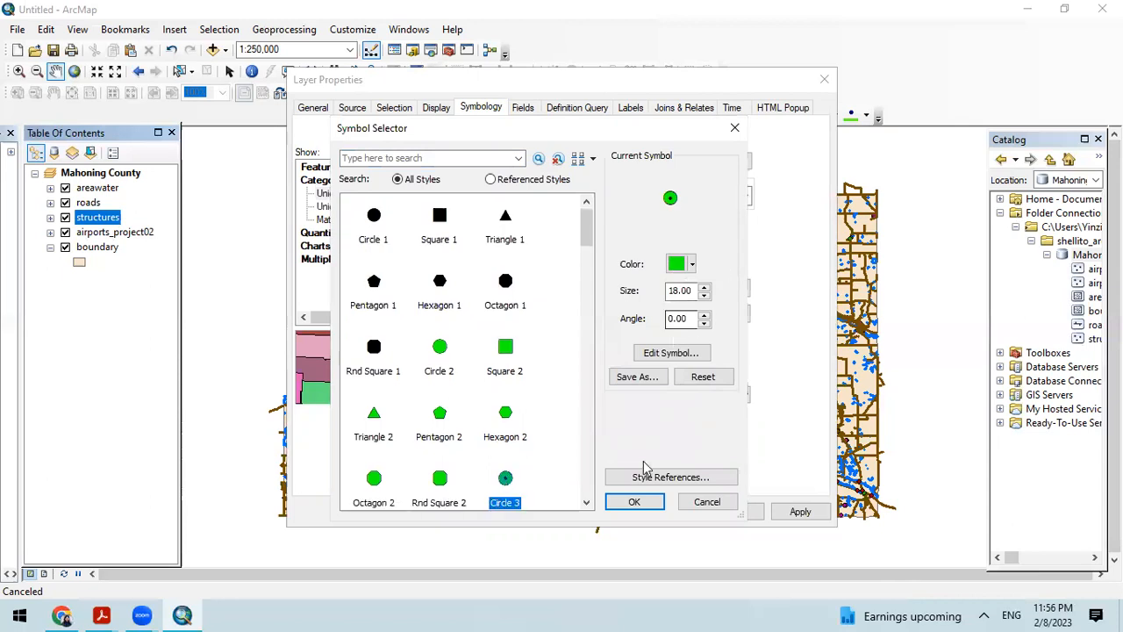
{"action": "left_click", "coordinate": [637, 500]}
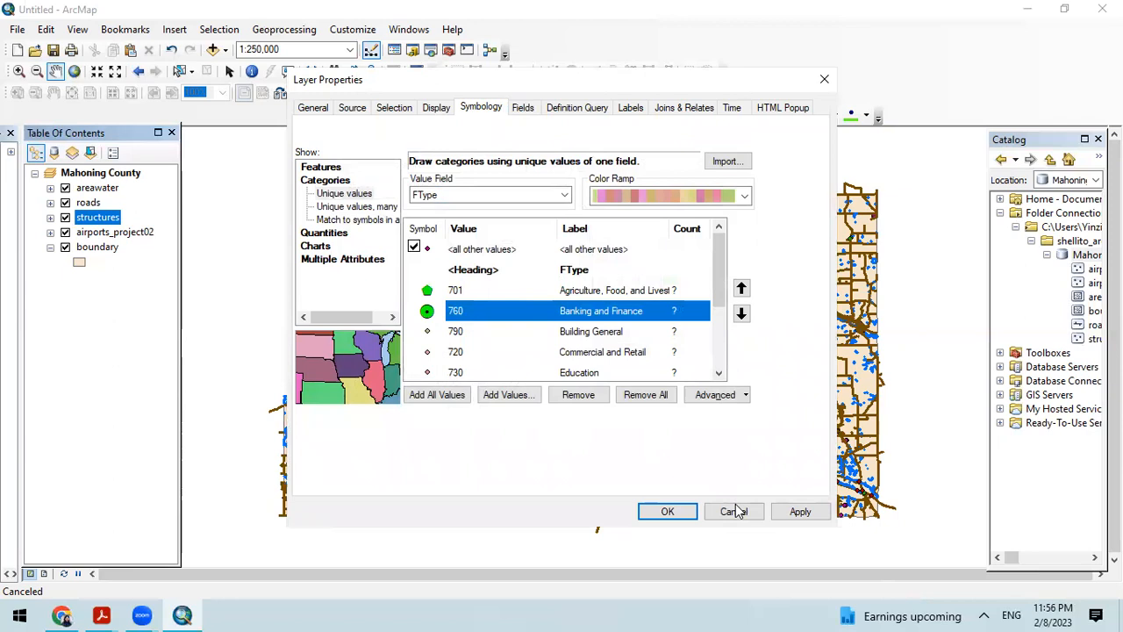
{"action": "left_click", "coordinate": [801, 514]}
{"action": "left_click", "coordinate": [666, 511]}
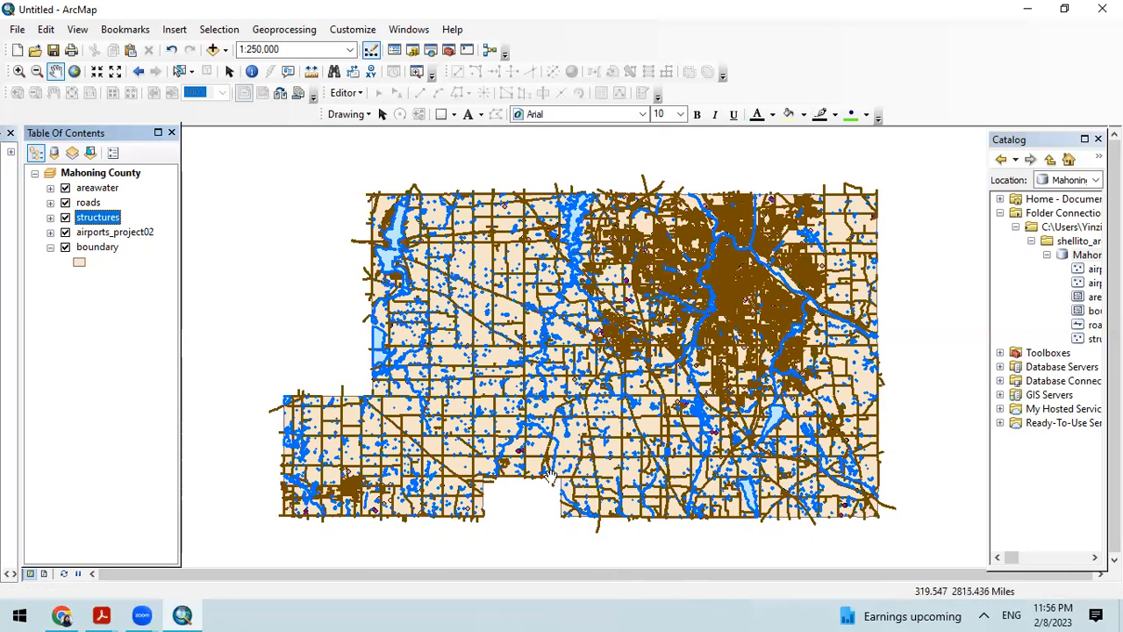
Step: Expand the structures legend and move the structures layer above areawater, to the top of the drawing order
{"action": "left_click", "coordinate": [50, 216]}
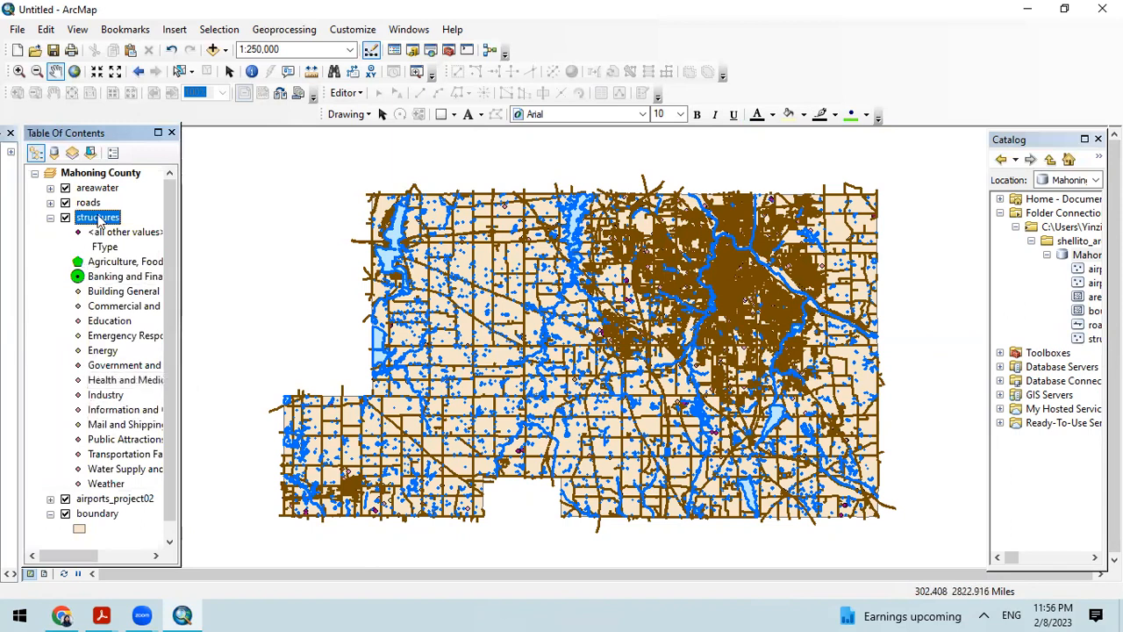
{"action": "left_click_drag", "start_coordinate": [98, 217], "coordinate": [96, 181]}
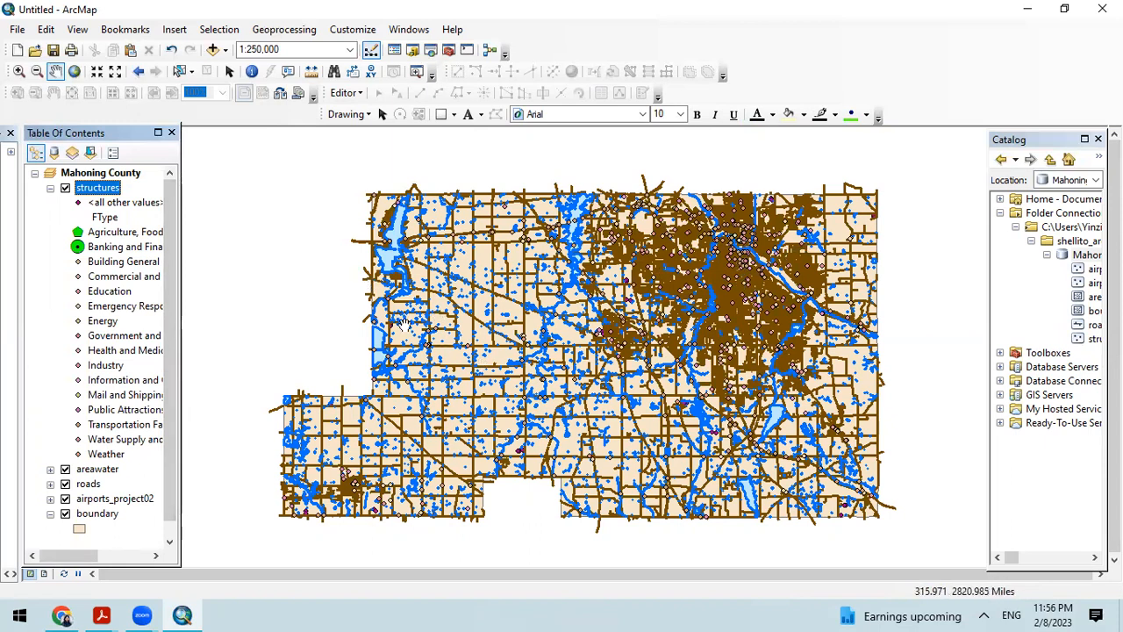
Step: Hide the areawater, roads, airports_project02 and boundary layers so only the structures layer draws
{"action": "left_click", "coordinate": [65, 469]}
{"action": "left_click", "coordinate": [65, 483]}
{"action": "left_click", "coordinate": [65, 498]}
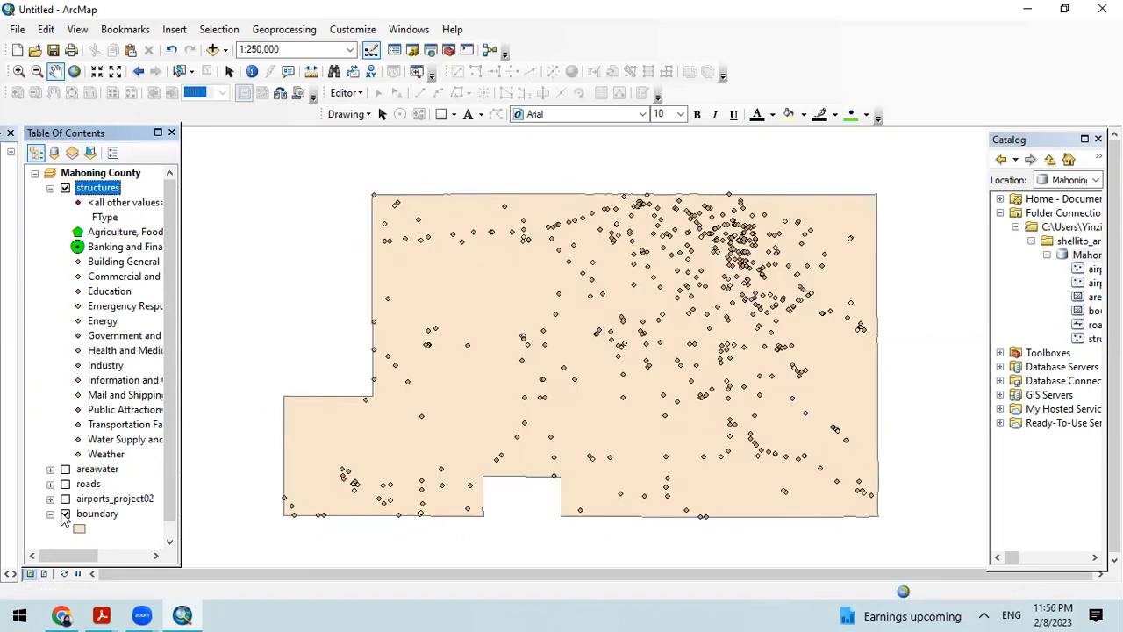
{"action": "left_click", "coordinate": [65, 513]}
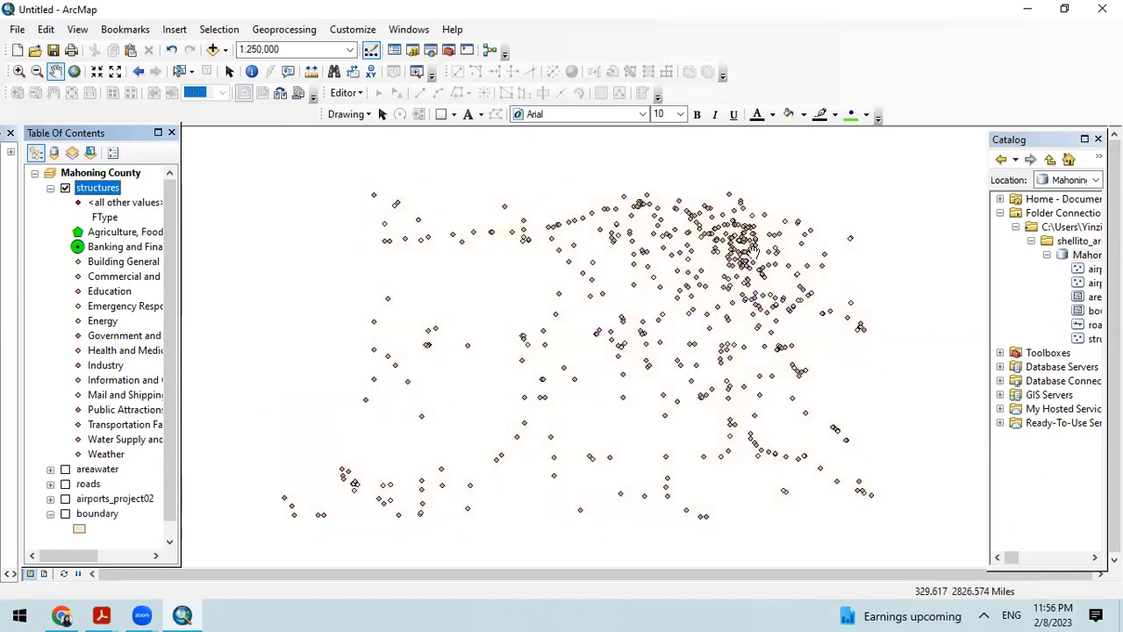
Step: Examine the structures point symbols up close in the dense northeastern part of the county
{"action": "left_click", "coordinate": [17, 71]}
{"action": "left_click_drag", "start_coordinate": [693, 209], "coordinate": [809, 309]}
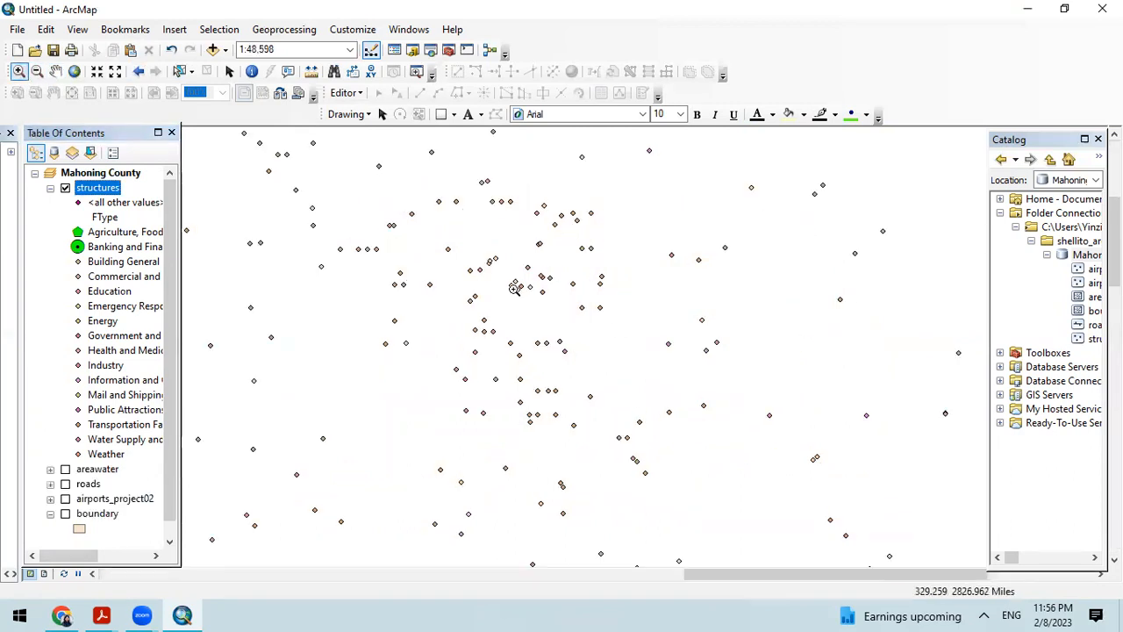
{"action": "scroll", "coordinate": [723, 427], "scroll_direction": "down", "scroll_amount": 3}
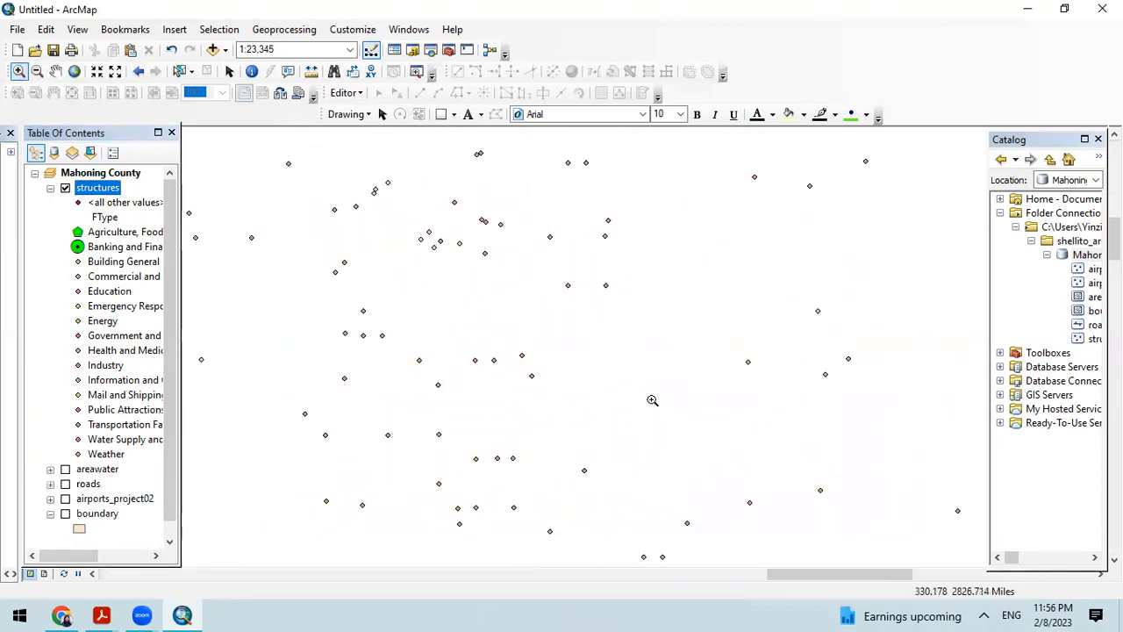
{"action": "scroll", "coordinate": [492, 351], "scroll_direction": "down", "scroll_amount": 1}
{"action": "scroll", "coordinate": [496, 351], "scroll_direction": "up", "scroll_amount": 2}
{"action": "scroll", "coordinate": [376, 325], "scroll_direction": "up", "scroll_amount": 1}
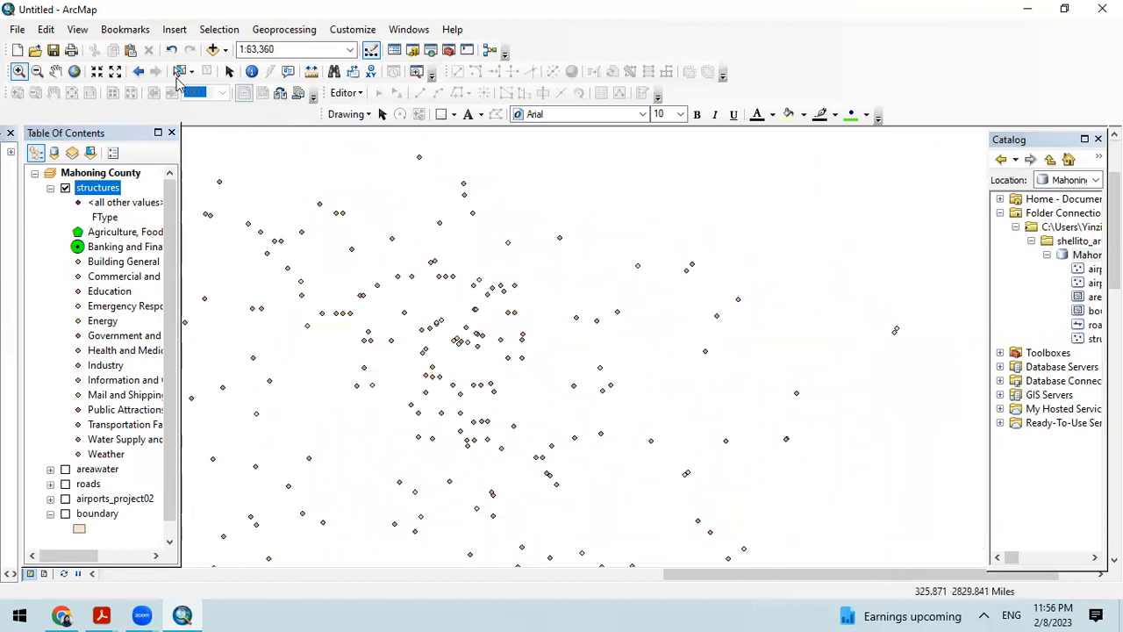
Step: Show the areawater, roads, airports_project02 and boundary layers again and collapse the structures legend
{"action": "left_click", "coordinate": [66, 470]}
{"action": "left_click", "coordinate": [65, 483]}
{"action": "left_click", "coordinate": [66, 498]}
{"action": "left_click", "coordinate": [65, 513]}
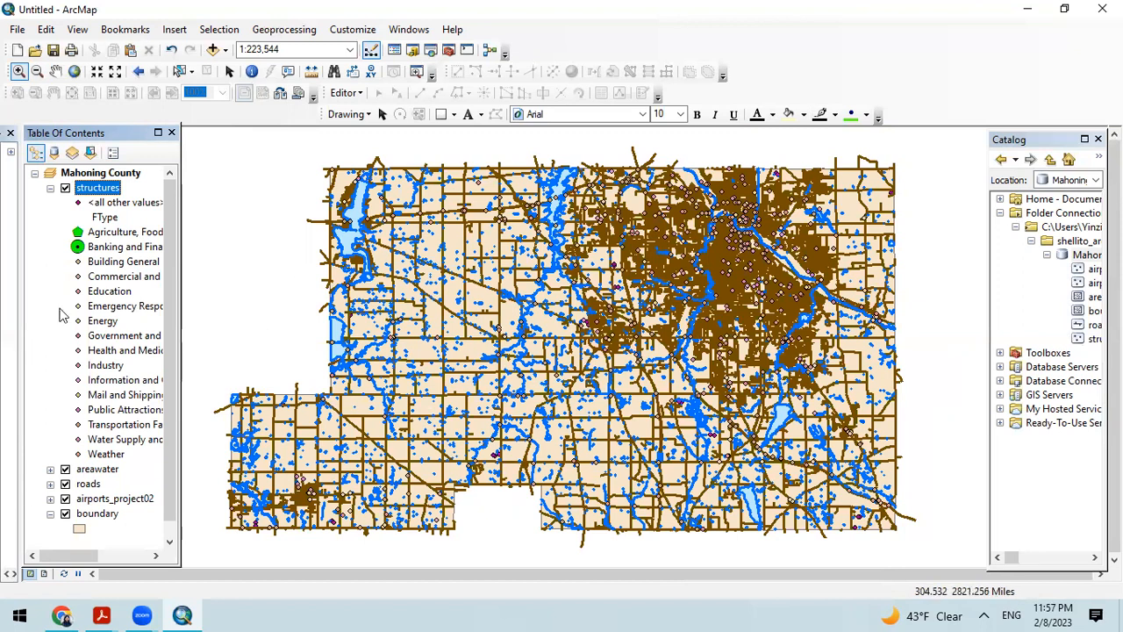
{"action": "left_click", "coordinate": [51, 189]}
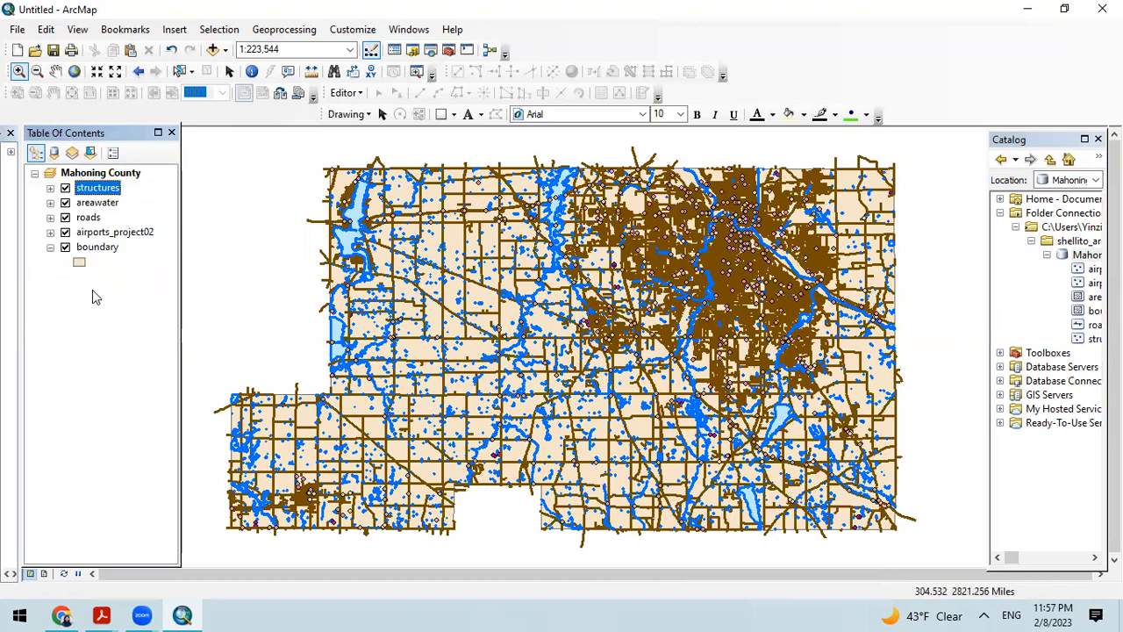
Step: Symbolize airports_project02 by all FType unique values with the muted green-to-yellow-to-white color ramp, and apply it
{"action": "right_click", "coordinate": [95, 233]}
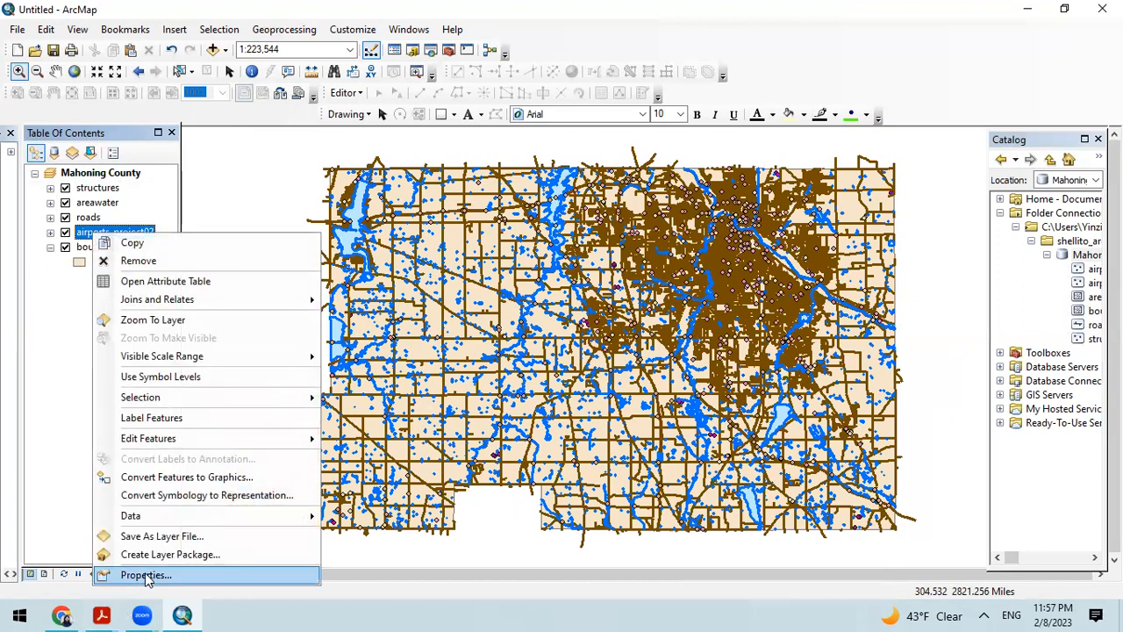
{"action": "left_click", "coordinate": [146, 572]}
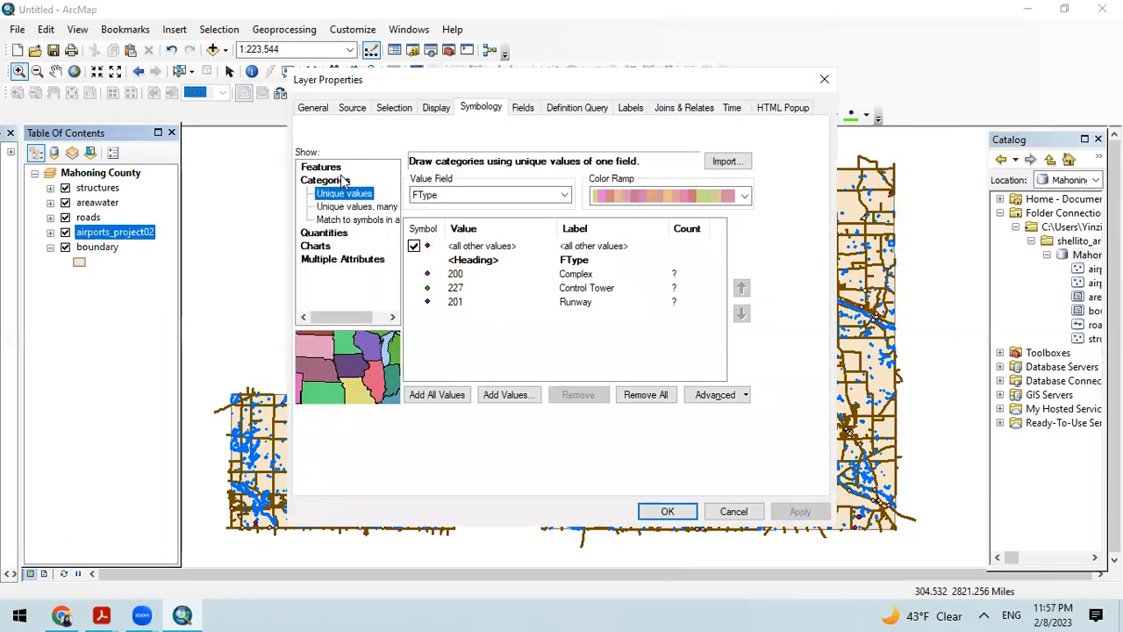
{"action": "left_click", "coordinate": [437, 396]}
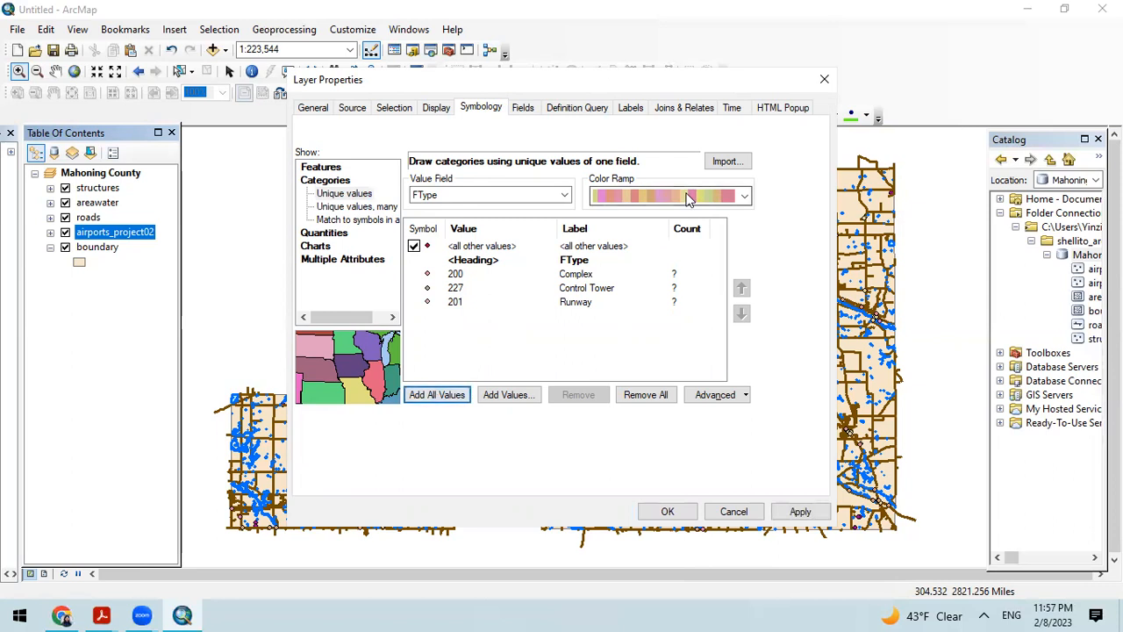
{"action": "left_click", "coordinate": [744, 195]}
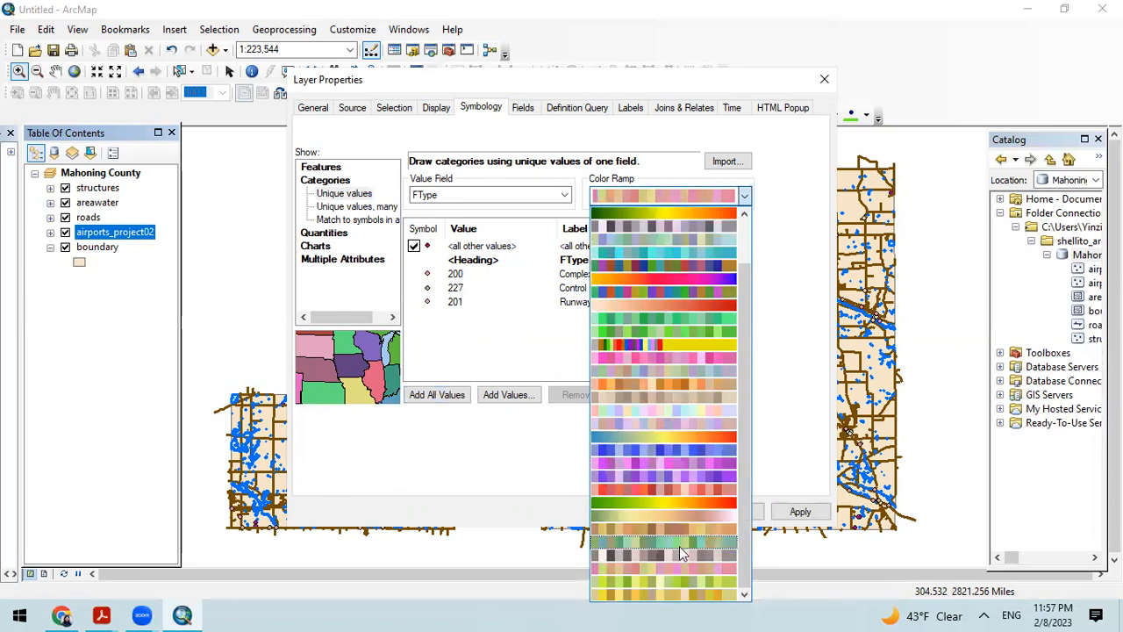
{"action": "left_click", "coordinate": [678, 515]}
{"action": "left_click", "coordinate": [435, 395]}
{"action": "left_click", "coordinate": [798, 512]}
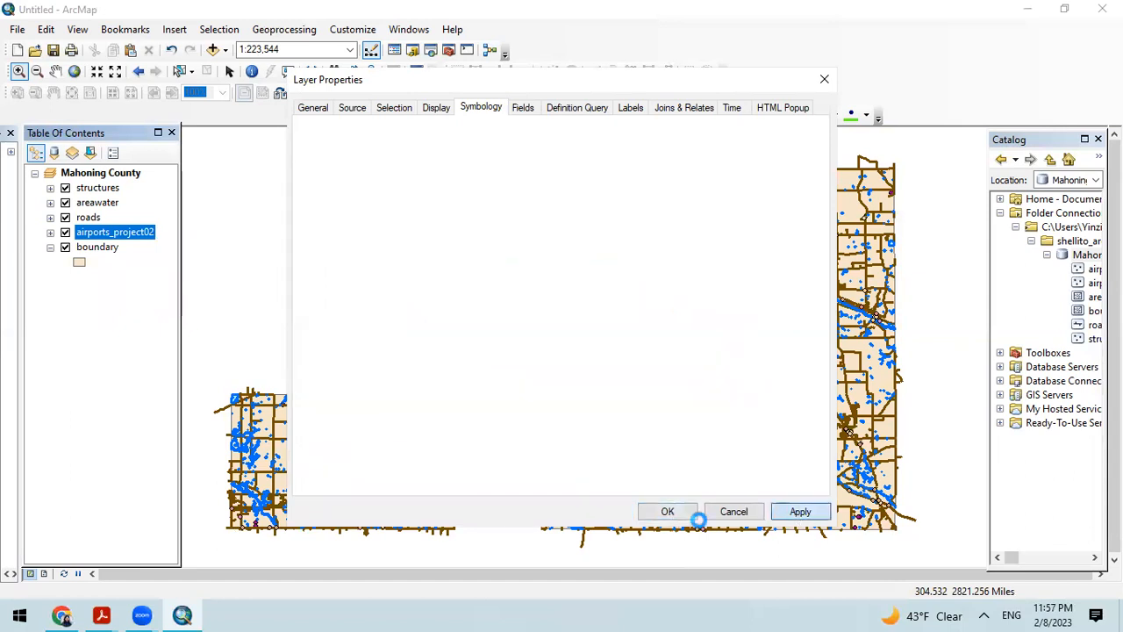
Step: Restyle the boundary layer with the Hollow symbol and an outline width of 1, and apply it
{"action": "left_click", "coordinate": [666, 512]}
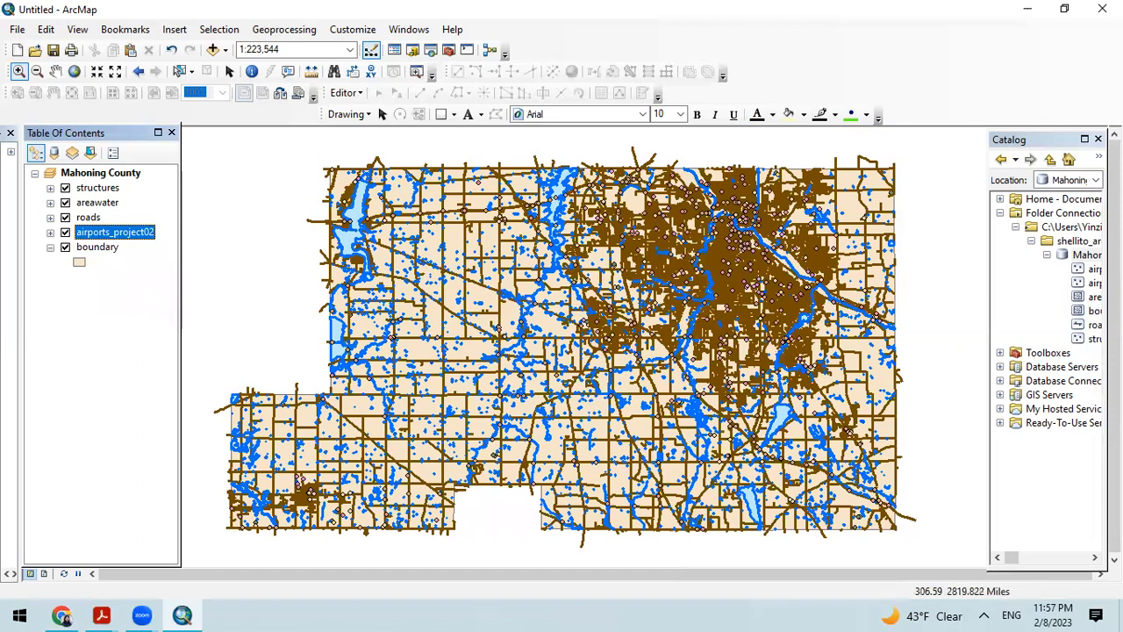
{"action": "right_click", "coordinate": [91, 247]}
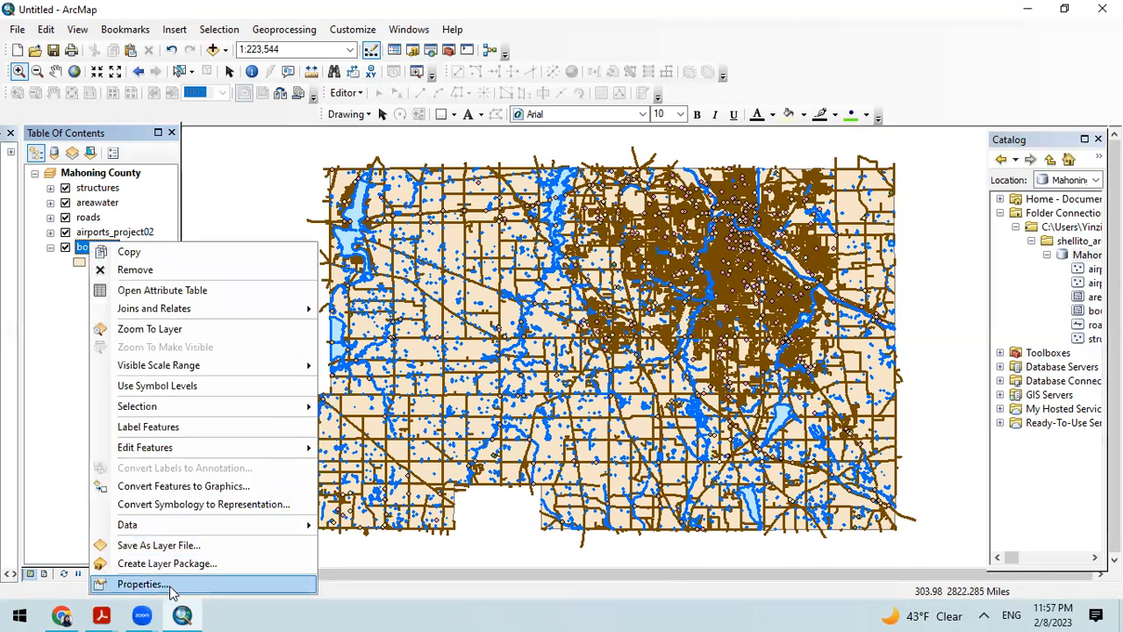
{"action": "left_click", "coordinate": [166, 583]}
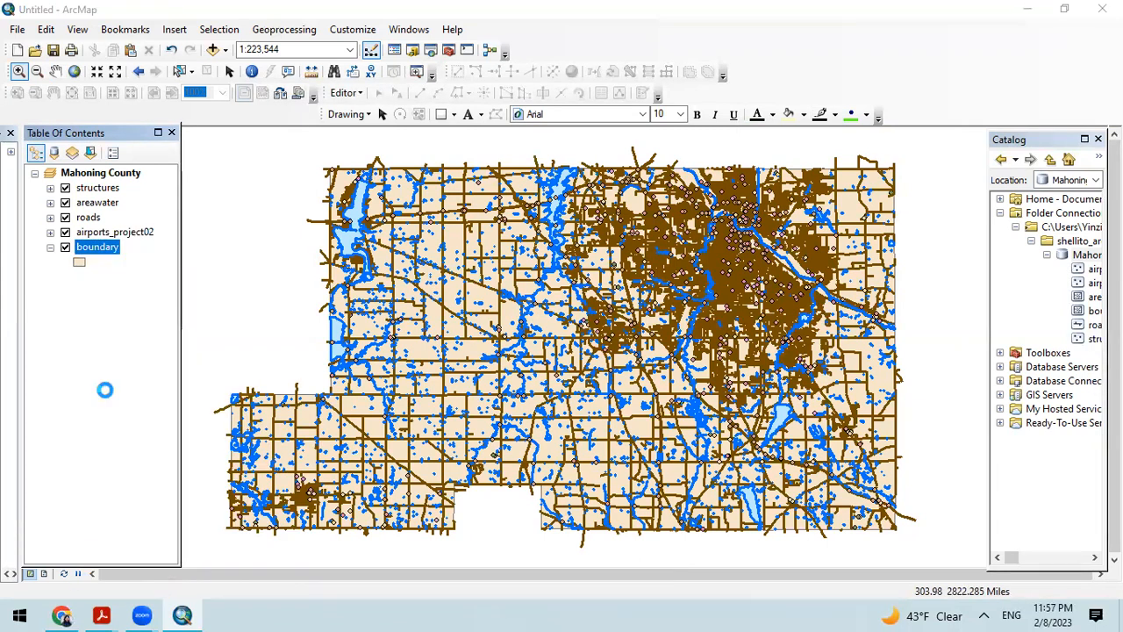
{"action": "left_click", "coordinate": [497, 209]}
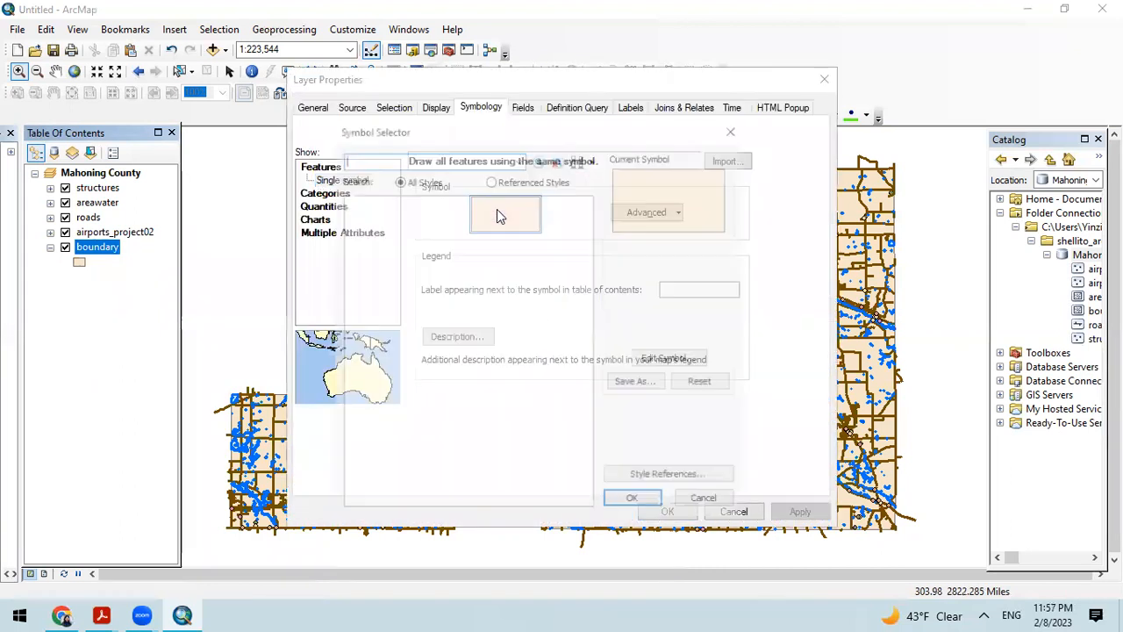
{"action": "left_click", "coordinate": [377, 302]}
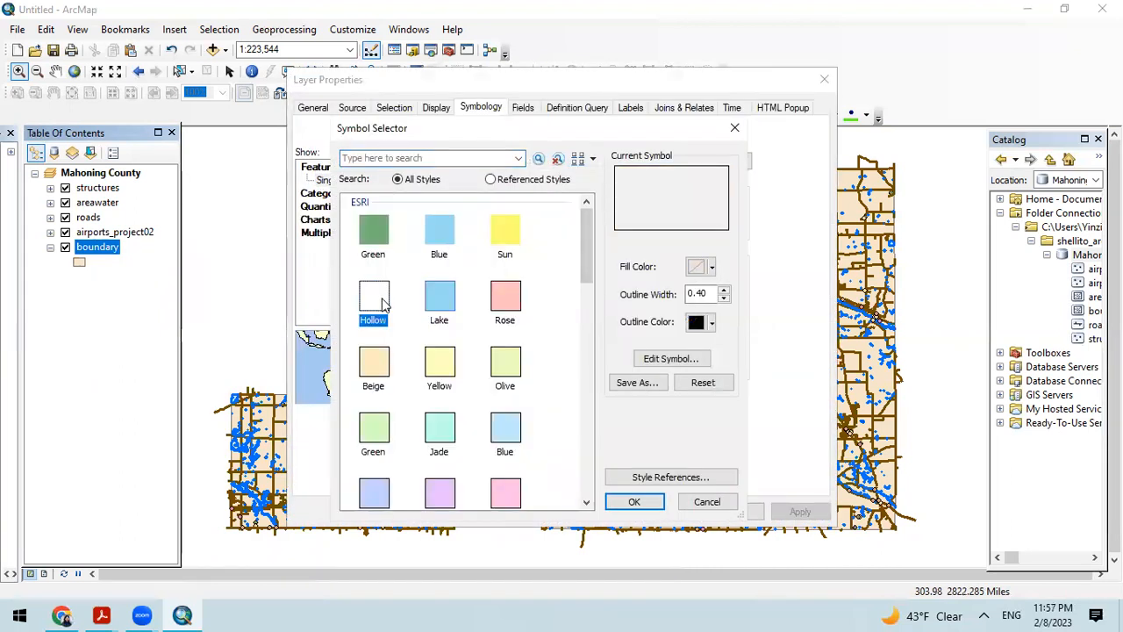
{"action": "left_click", "coordinate": [725, 291]}
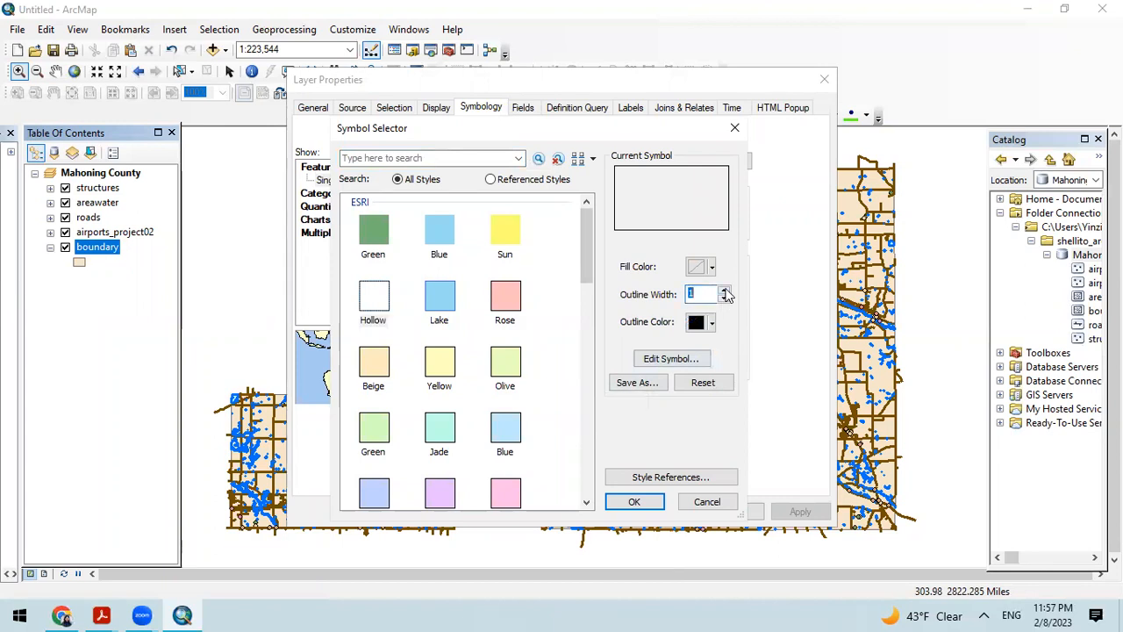
{"action": "left_click", "coordinate": [654, 508]}
{"action": "left_click", "coordinate": [800, 513]}
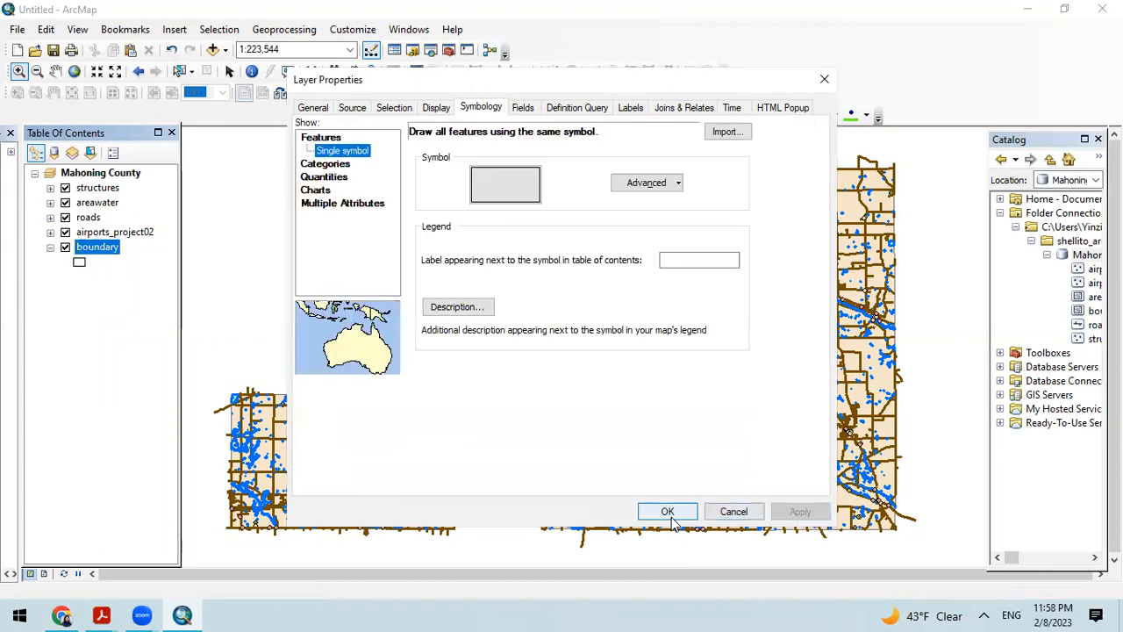
{"action": "left_click", "coordinate": [670, 513]}
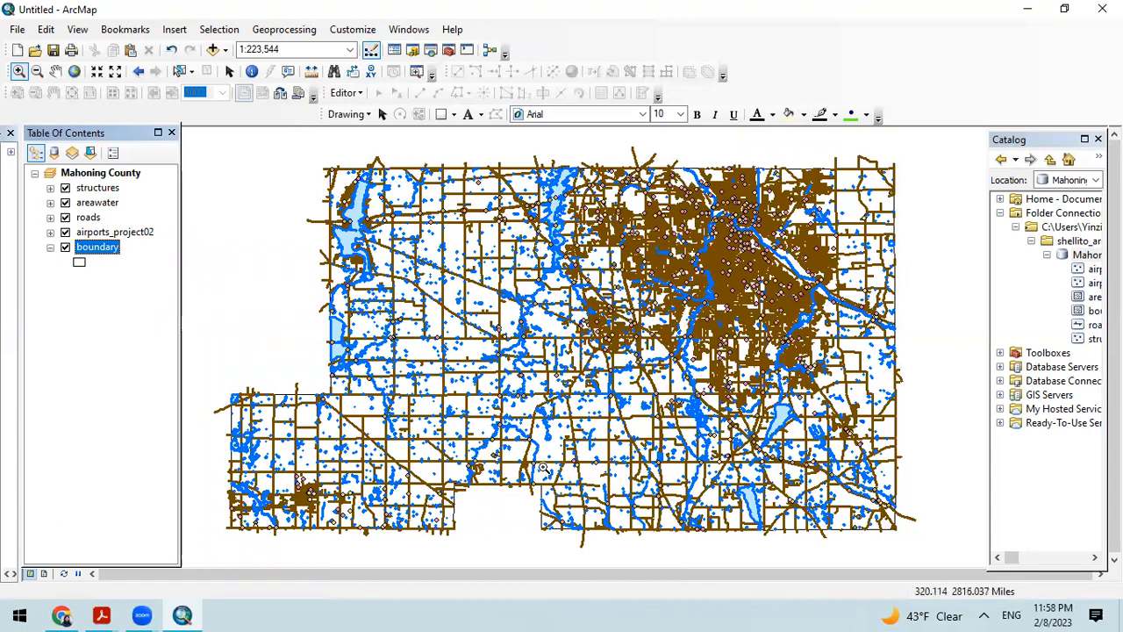
Step: Try pale mint green and pale yellow fill colors for the areawater layer's symbol
{"action": "left_click", "coordinate": [106, 232]}
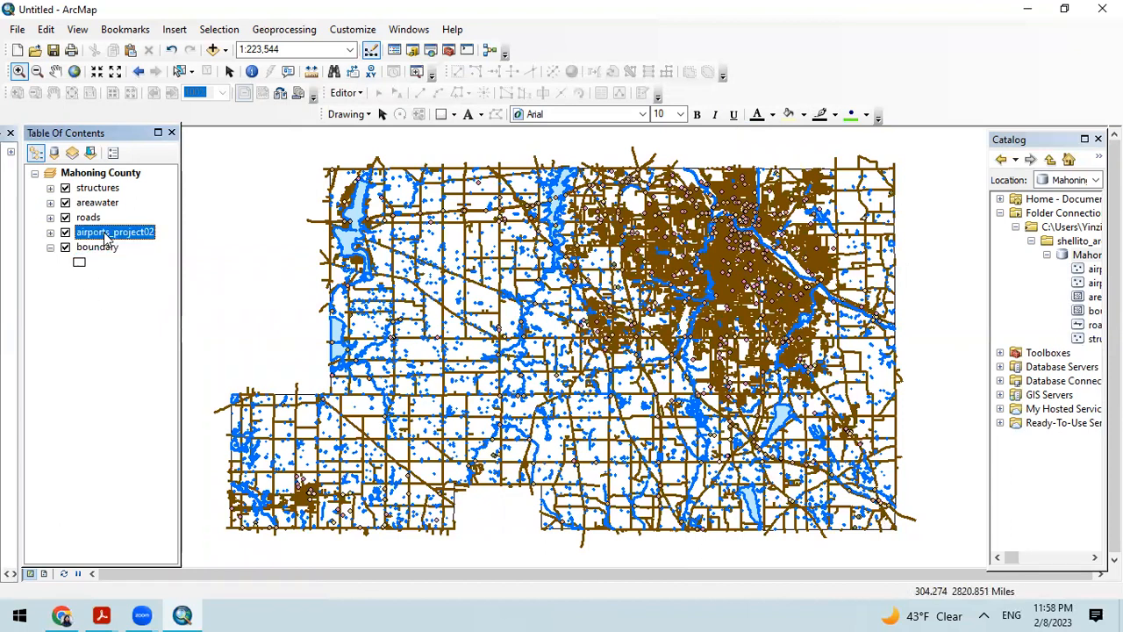
{"action": "right_click", "coordinate": [100, 202]}
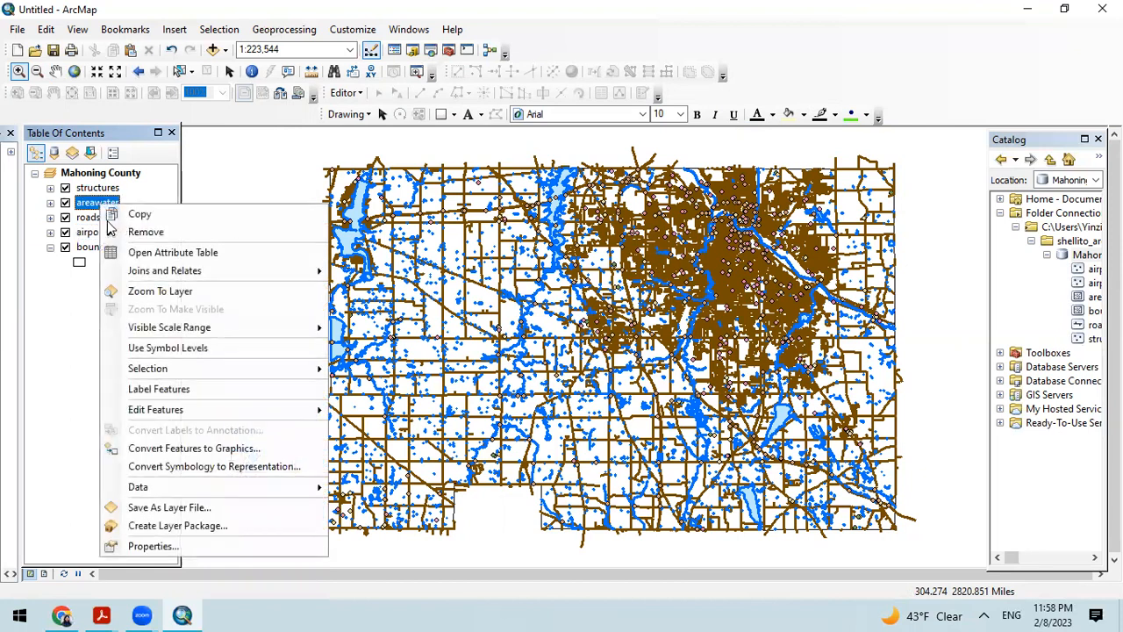
{"action": "left_click", "coordinate": [195, 546]}
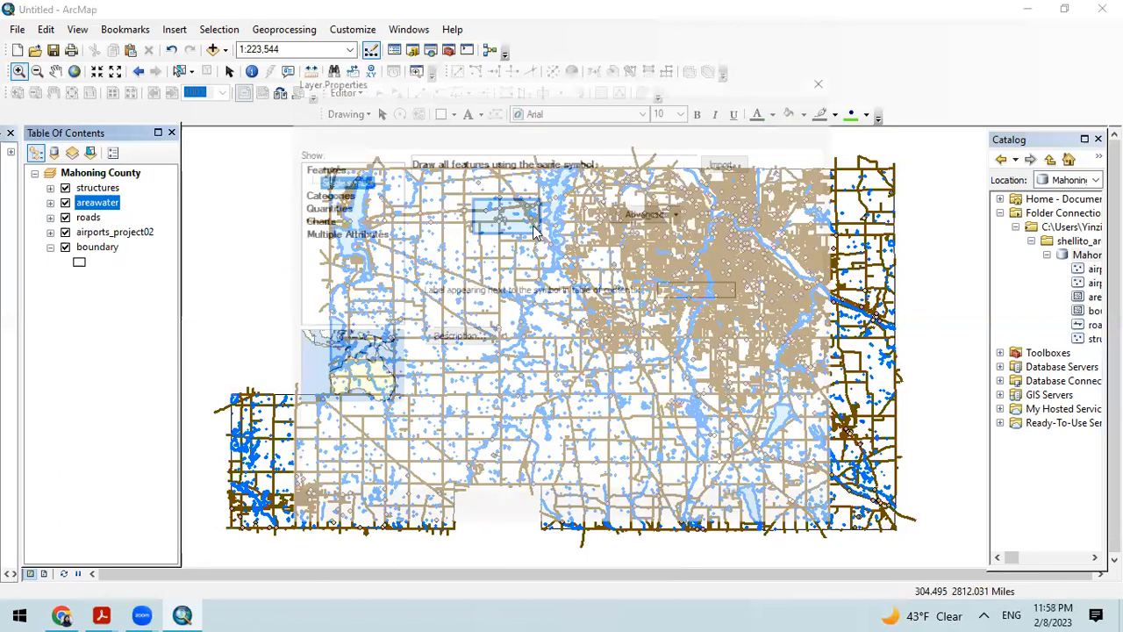
{"action": "left_click", "coordinate": [522, 189]}
{"action": "left_click", "coordinate": [699, 270]}
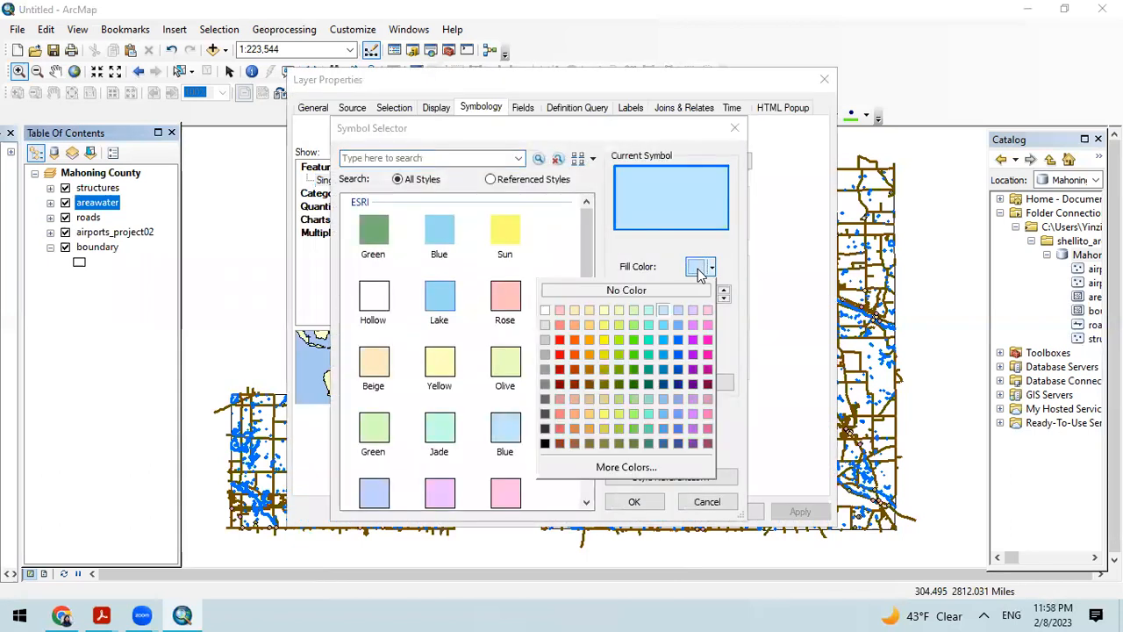
{"action": "left_click", "coordinate": [649, 310]}
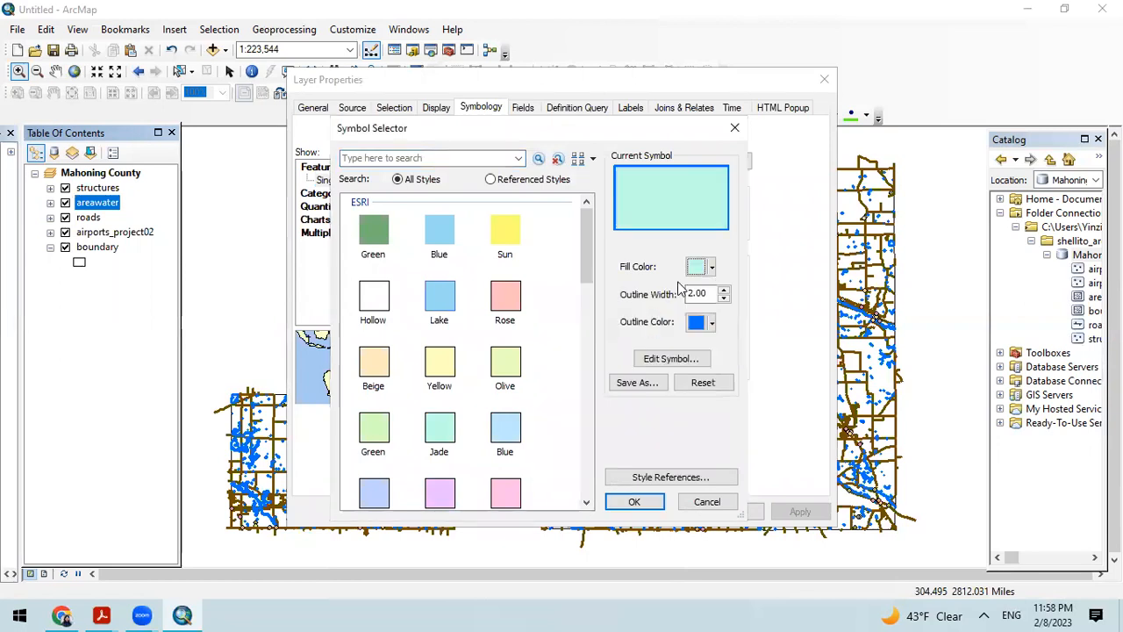
{"action": "left_click", "coordinate": [699, 268]}
{"action": "left_click", "coordinate": [609, 321]}
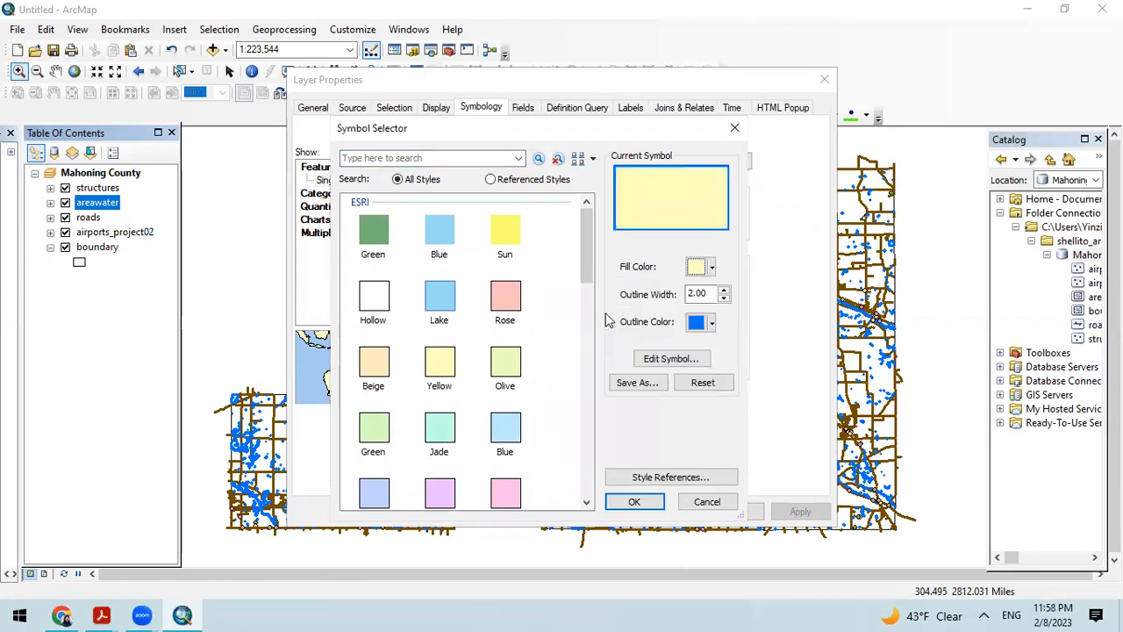
Step: Set the areawater symbol's fill to a light beige-orange and its outline width to 0, and apply it
{"action": "left_click", "coordinate": [700, 267]}
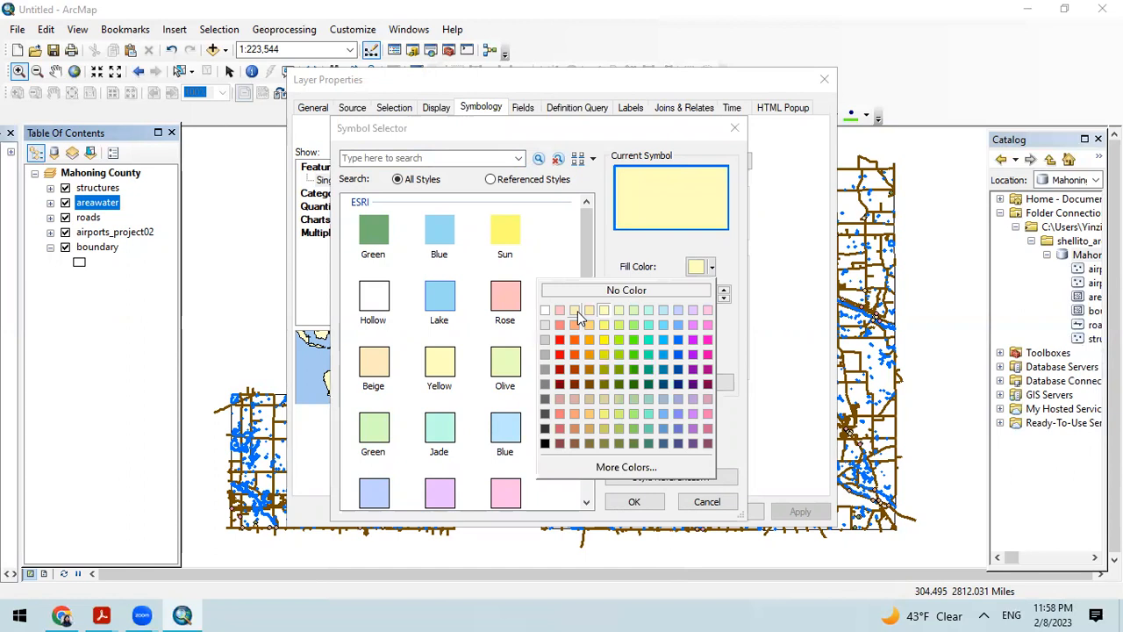
{"action": "left_click", "coordinate": [577, 312]}
{"action": "left_click", "coordinate": [725, 299]}
{"action": "left_click", "coordinate": [725, 300]}
{"action": "left_click", "coordinate": [725, 291]}
{"action": "left_click", "coordinate": [725, 299]}
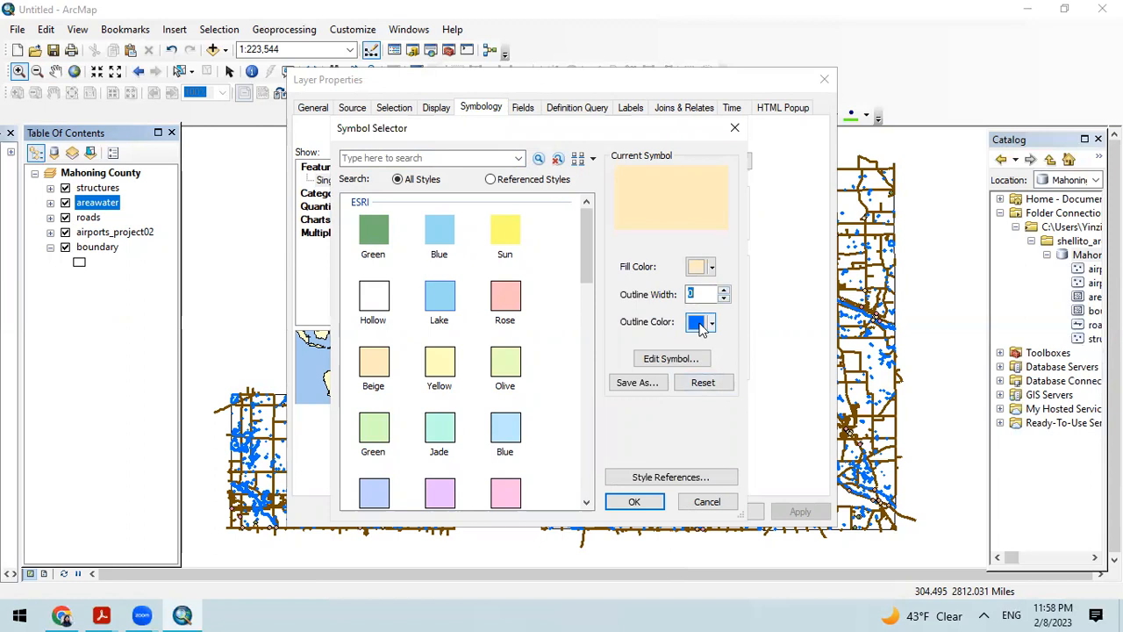
{"action": "left_click", "coordinate": [634, 501]}
{"action": "left_click", "coordinate": [800, 511]}
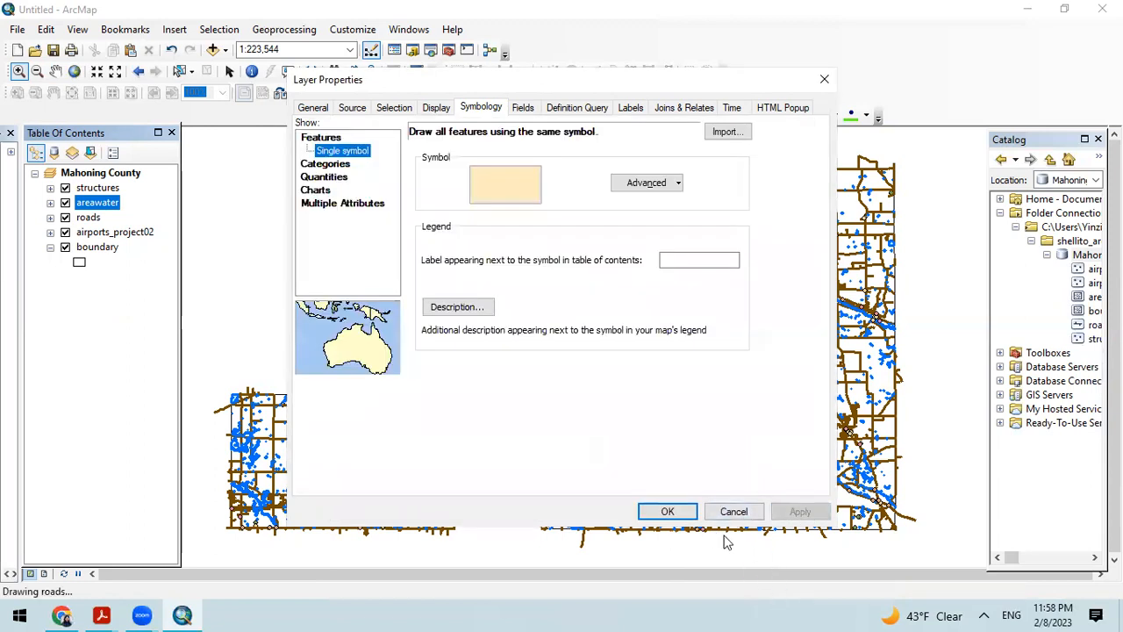
{"action": "left_click", "coordinate": [667, 511]}
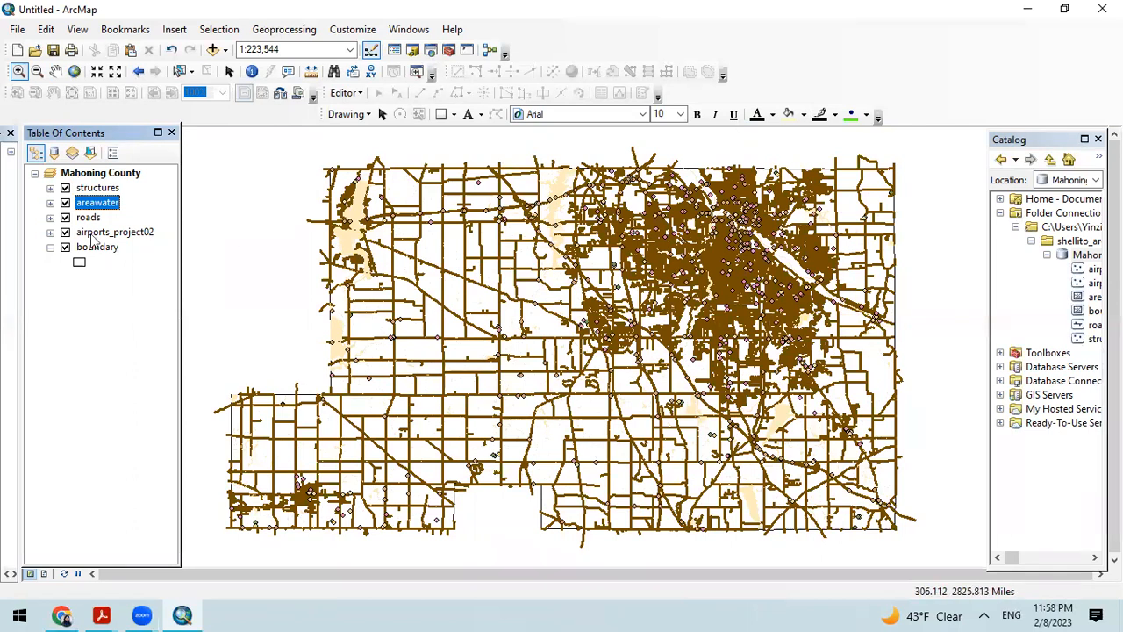
Step: Restyle the areawater layer with the predefined Sun symbol
{"action": "right_click", "coordinate": [99, 203]}
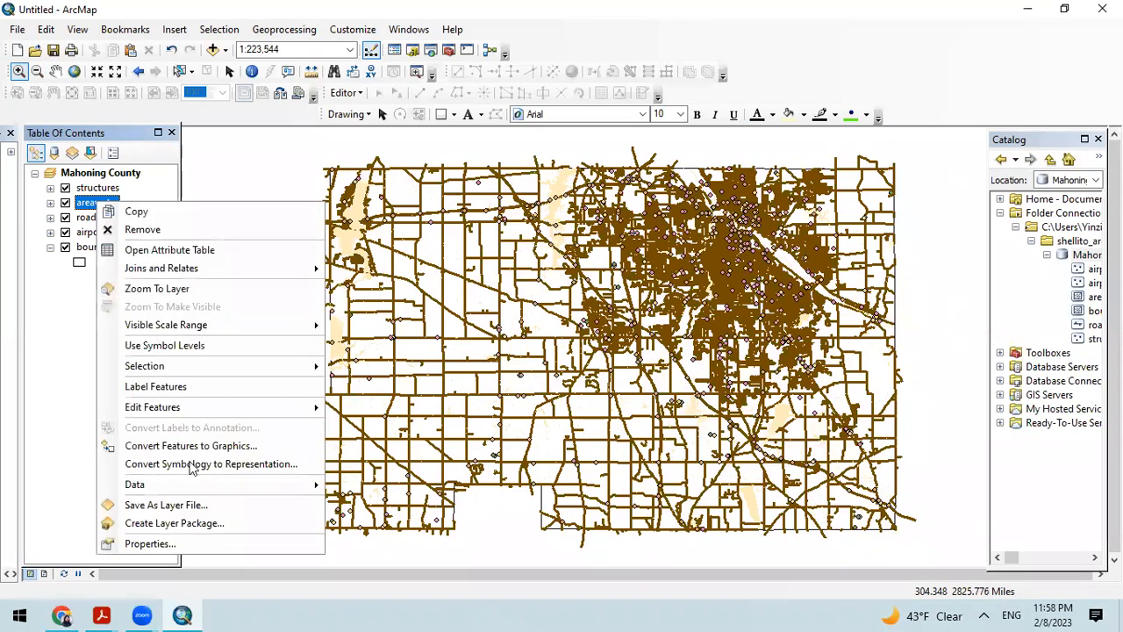
{"action": "left_click", "coordinate": [200, 539]}
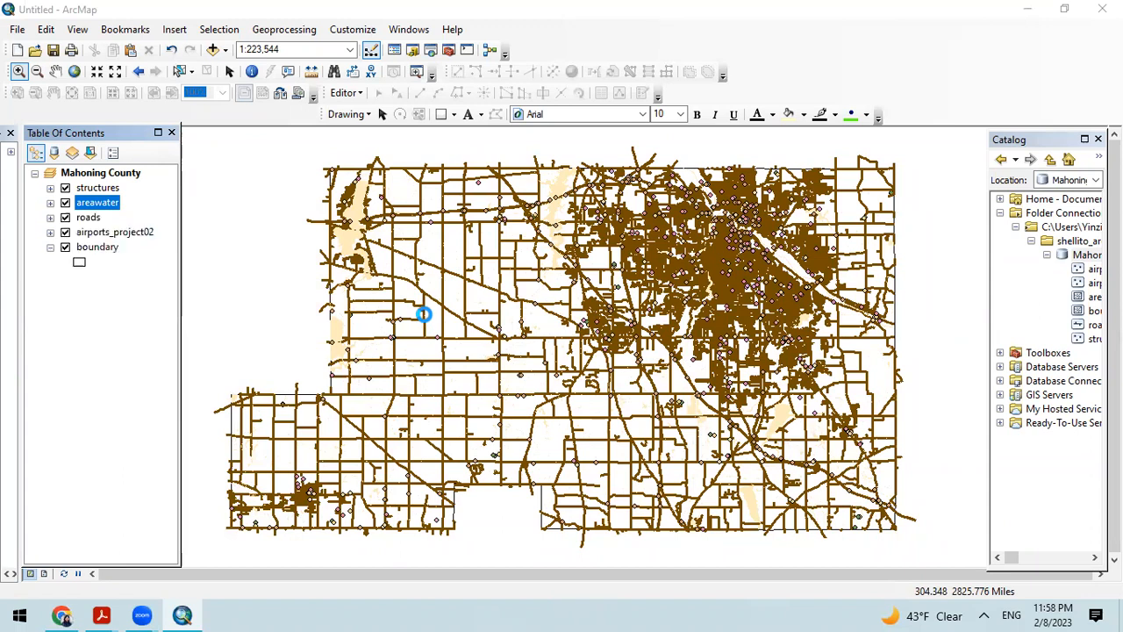
{"action": "left_click", "coordinate": [503, 214]}
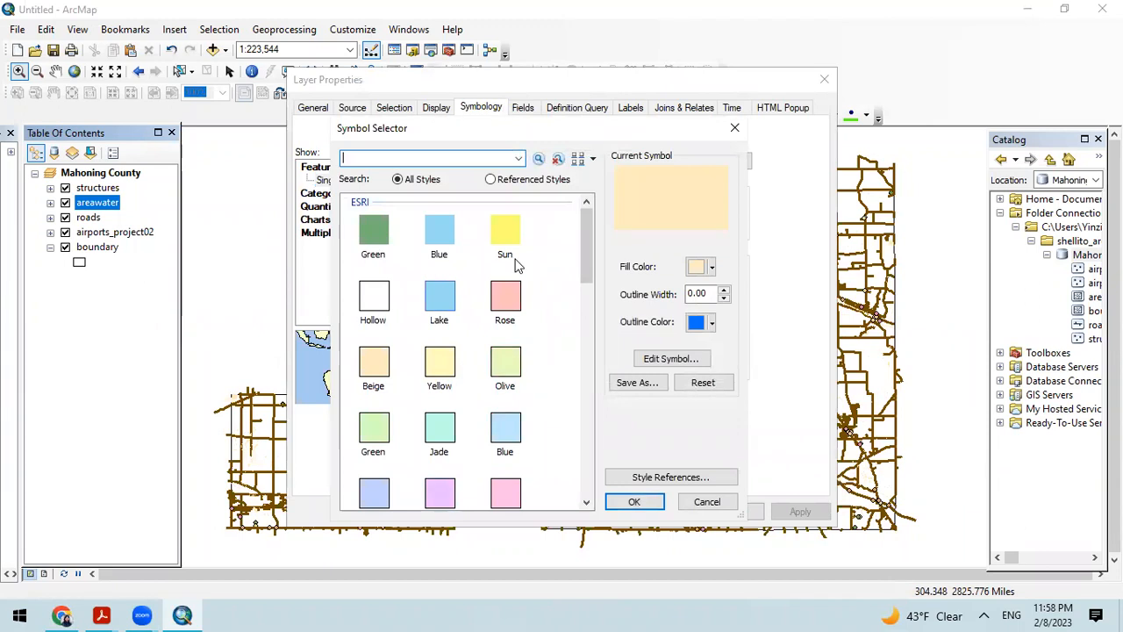
{"action": "left_click", "coordinate": [505, 235]}
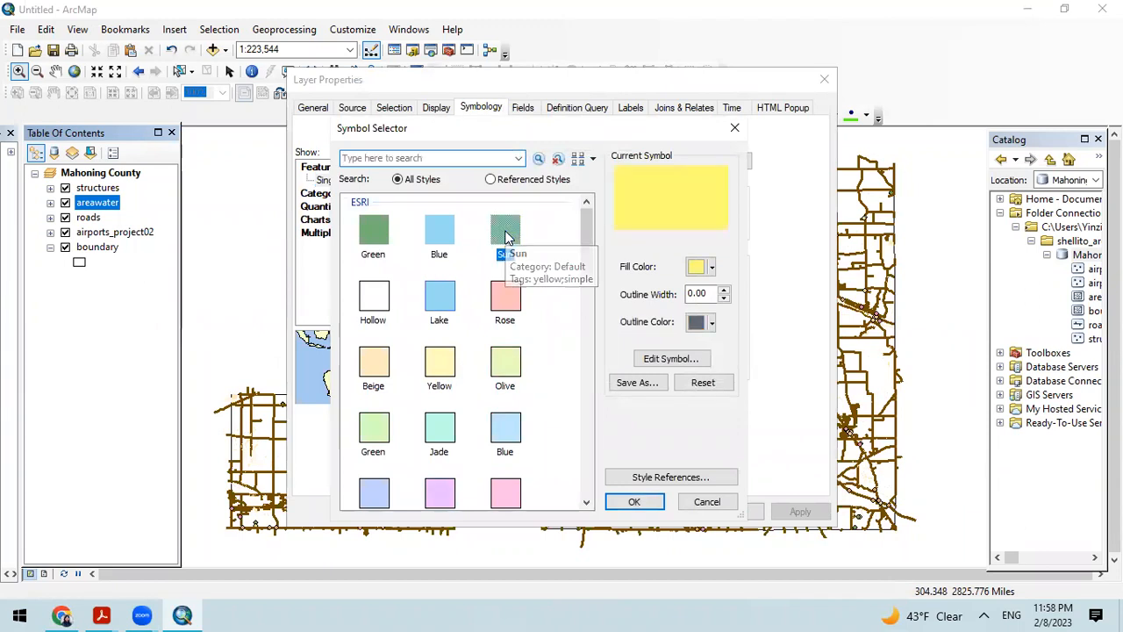
{"action": "left_click", "coordinate": [637, 502]}
{"action": "left_click", "coordinate": [667, 510]}
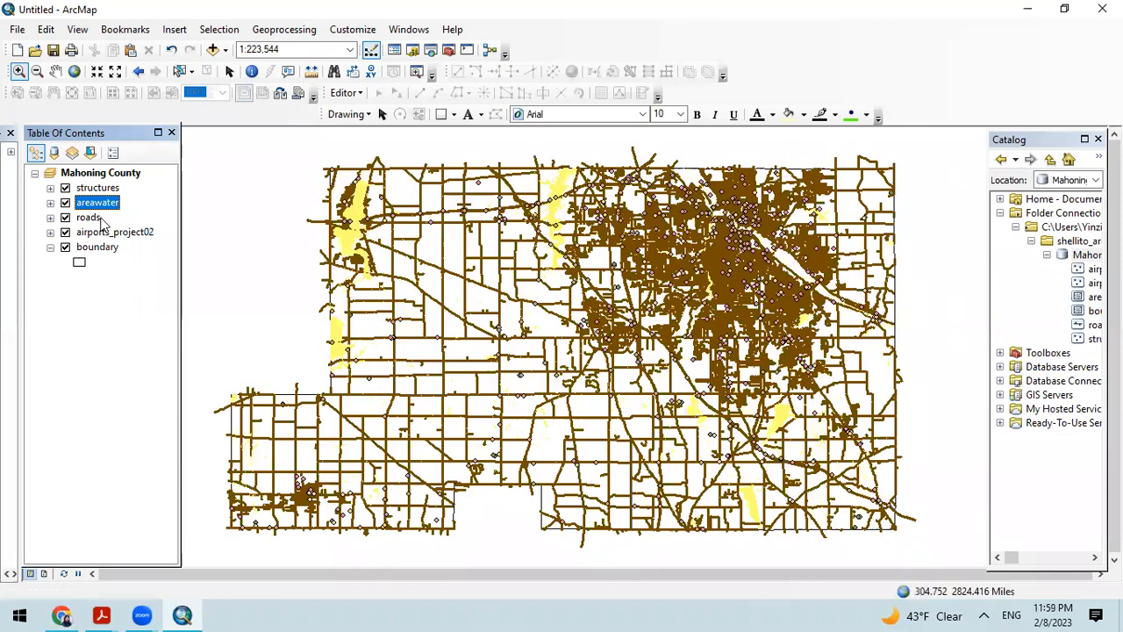
Step: Set the roads layer's line symbol to width 1 and a dark gray color
{"action": "right_click", "coordinate": [88, 218]}
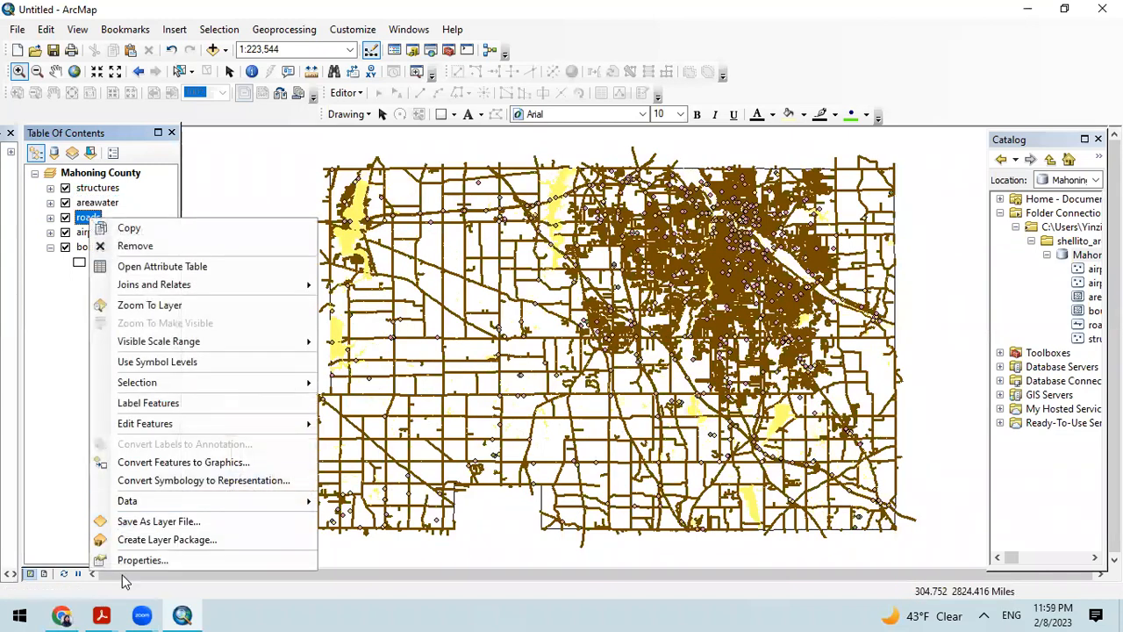
{"action": "left_click", "coordinate": [143, 559]}
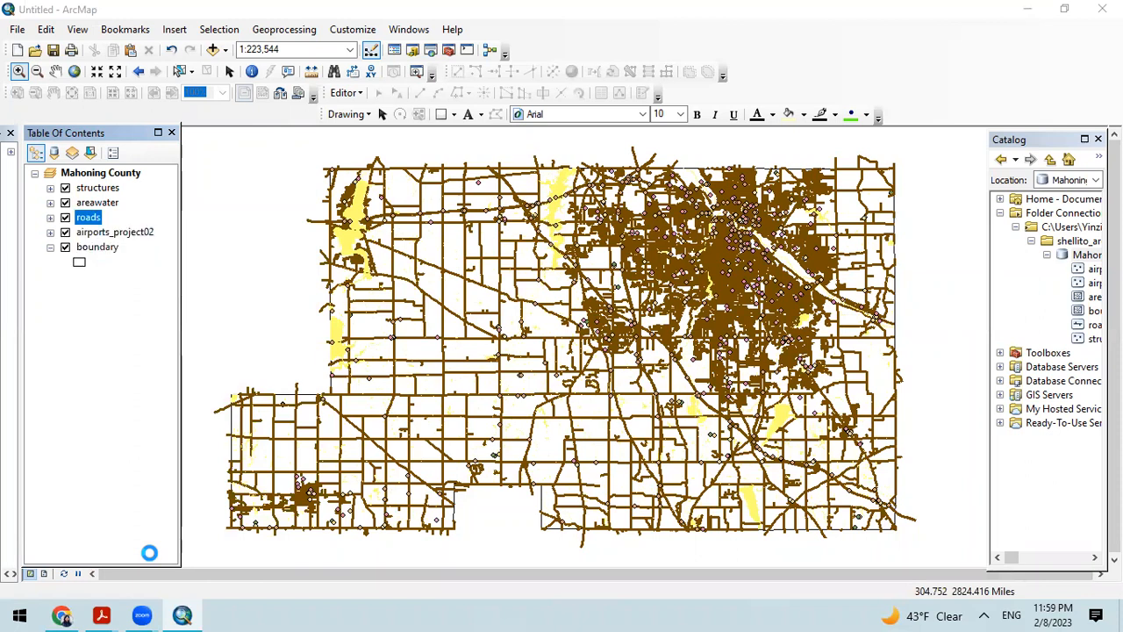
{"action": "left_click", "coordinate": [516, 220]}
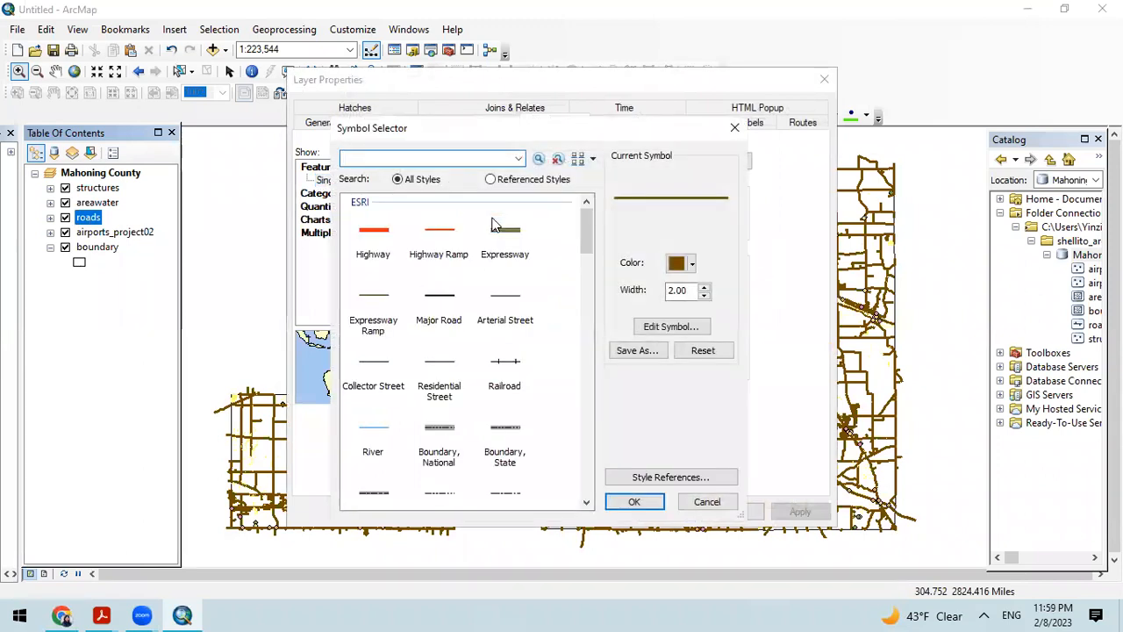
{"action": "left_click", "coordinate": [703, 296]}
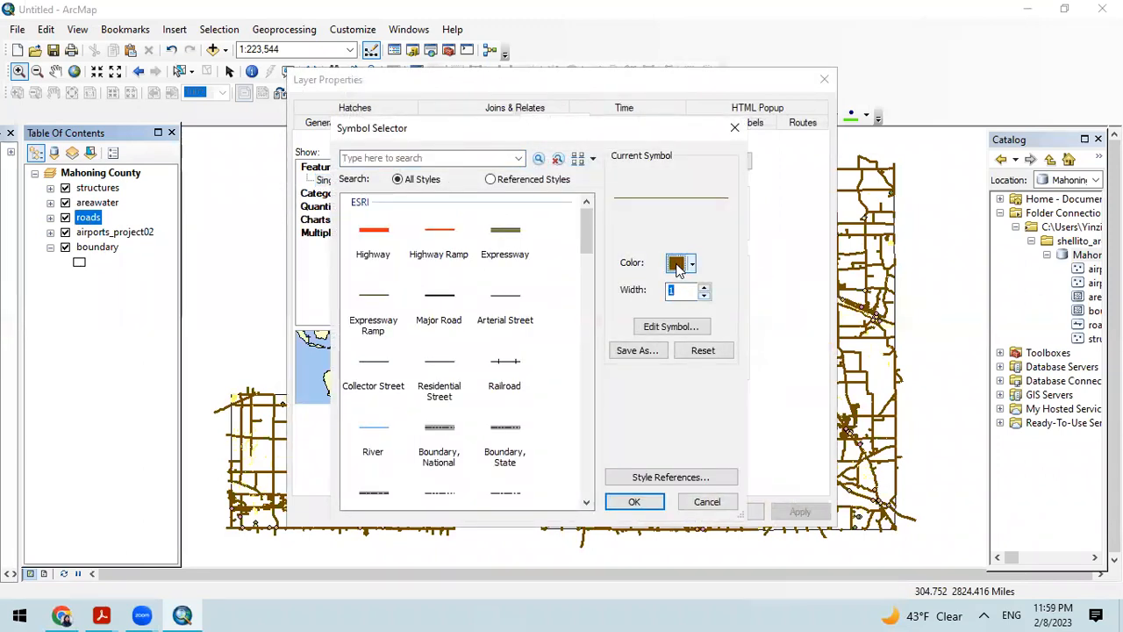
{"action": "left_click", "coordinate": [677, 265]}
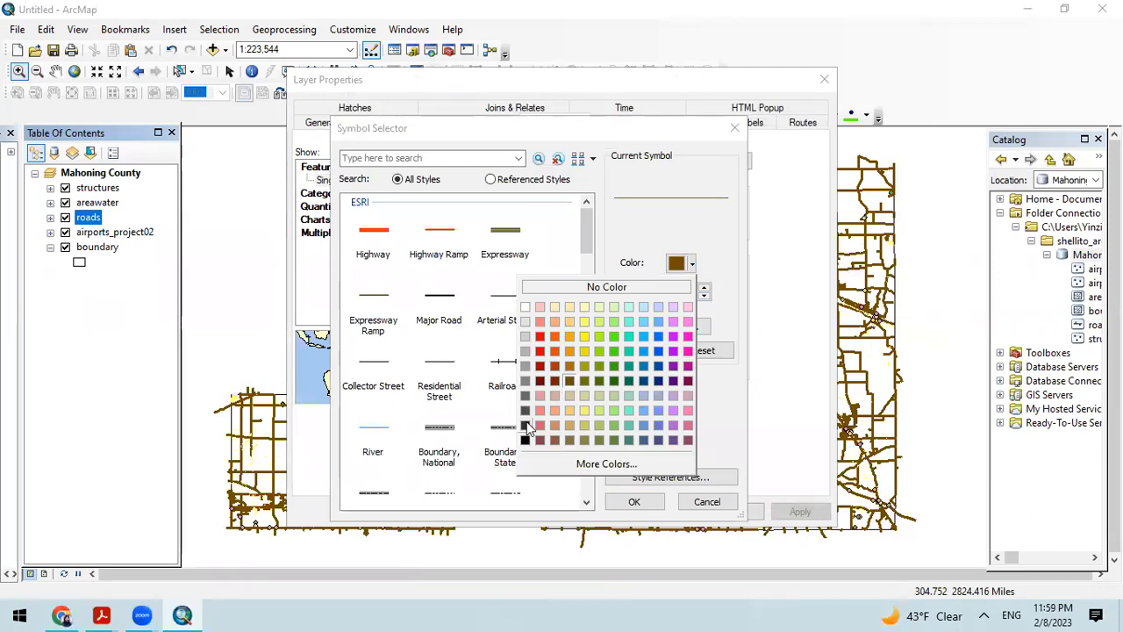
{"action": "left_click", "coordinate": [527, 428]}
{"action": "left_click", "coordinate": [636, 502]}
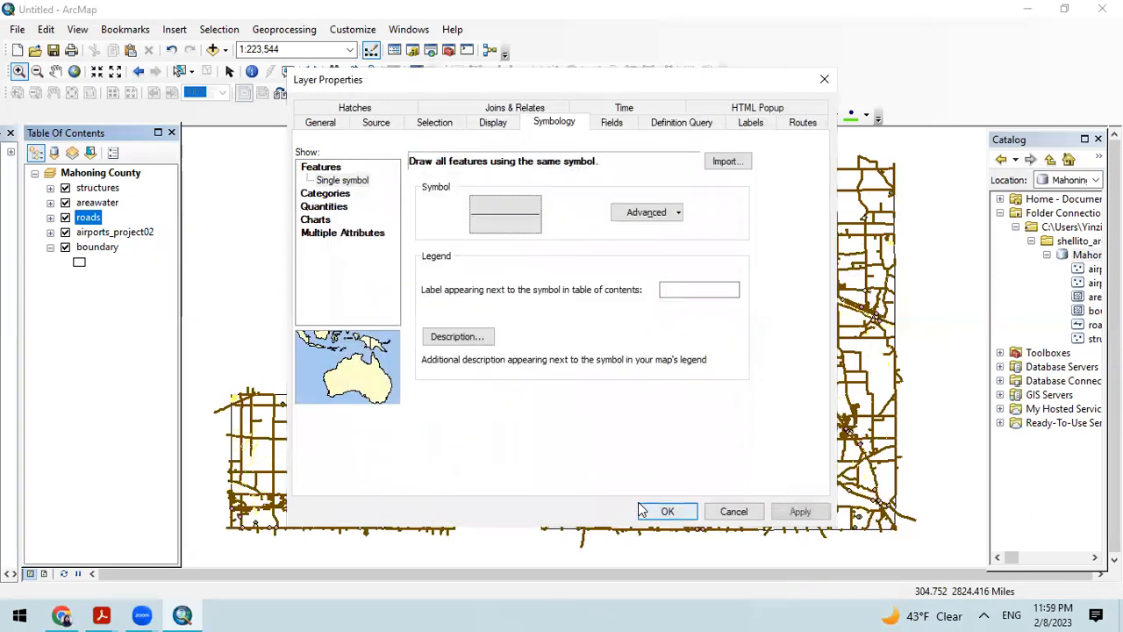
{"action": "left_click", "coordinate": [664, 512]}
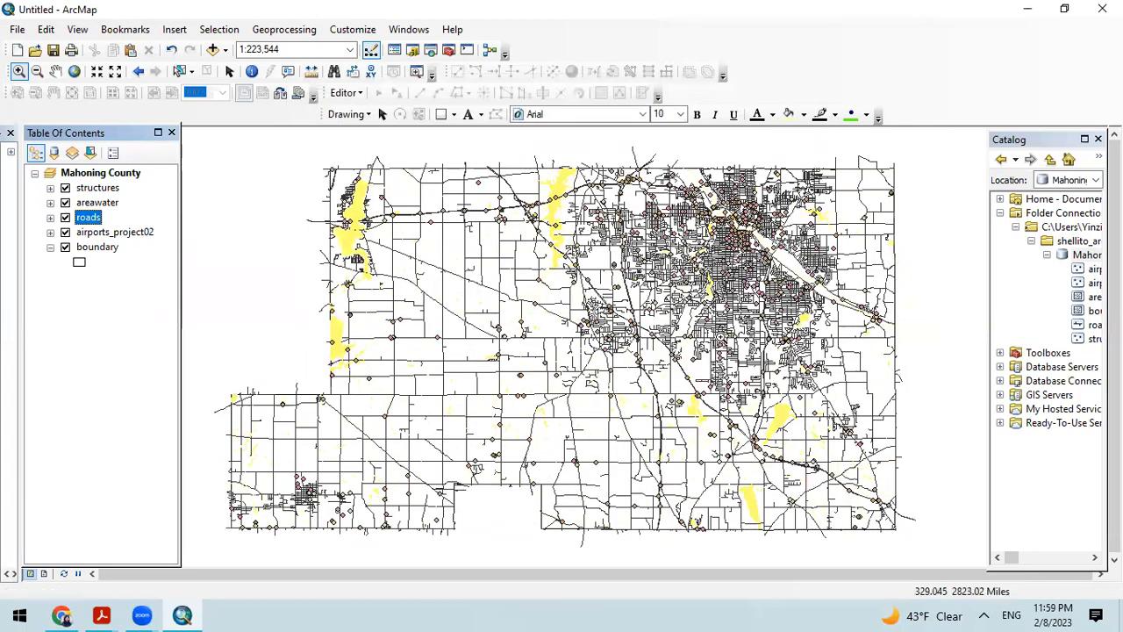
Step: Apply a blue color ramp to the unique FType values of the structures layer
{"action": "left_click", "coordinate": [100, 232]}
{"action": "left_click", "coordinate": [97, 188]}
{"action": "right_click", "coordinate": [100, 189]}
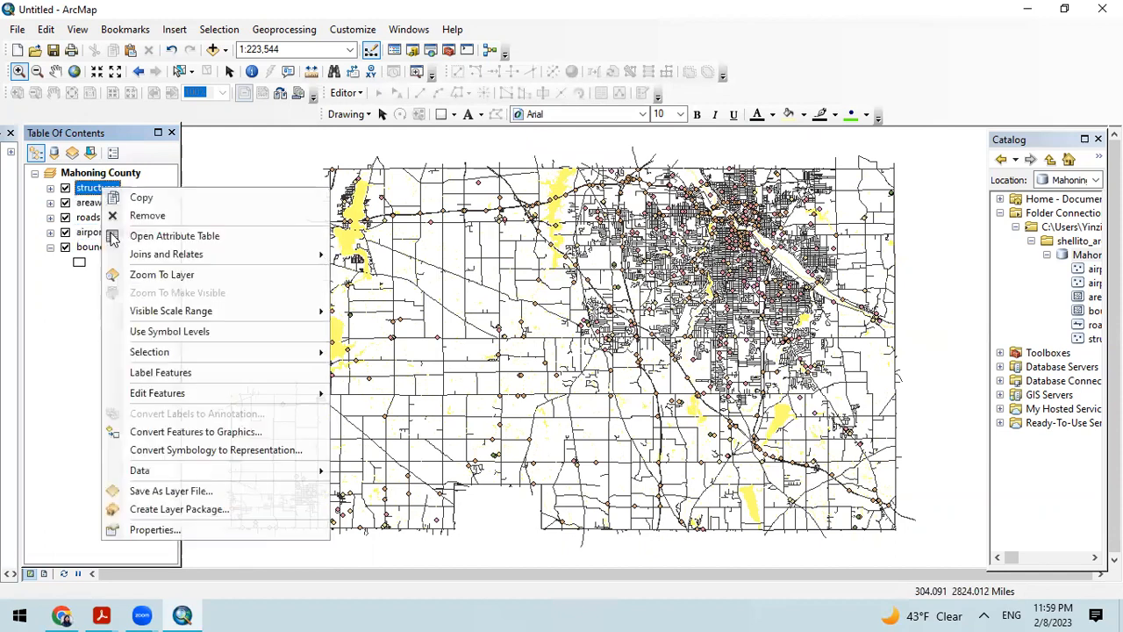
{"action": "left_click", "coordinate": [189, 532]}
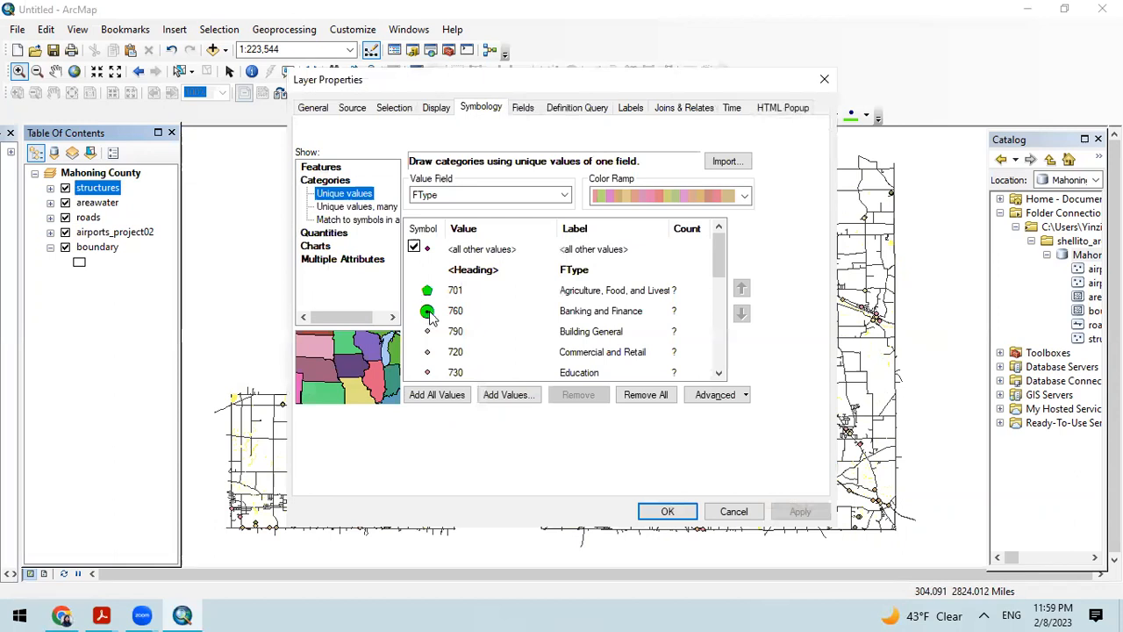
{"action": "left_click", "coordinate": [667, 198]}
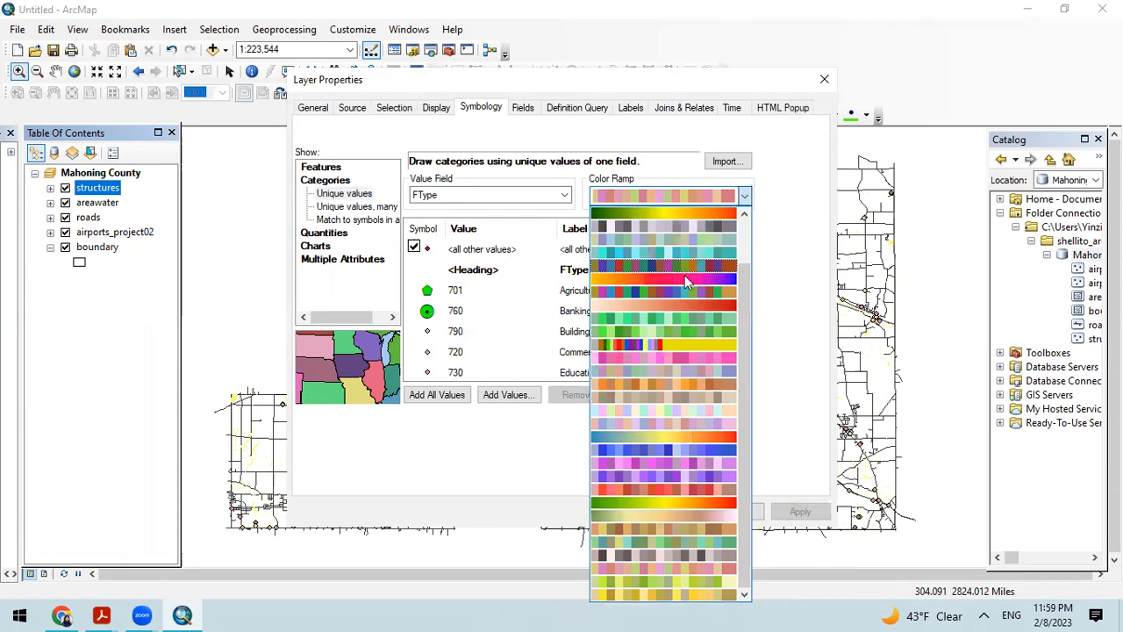
{"action": "left_click", "coordinate": [685, 451]}
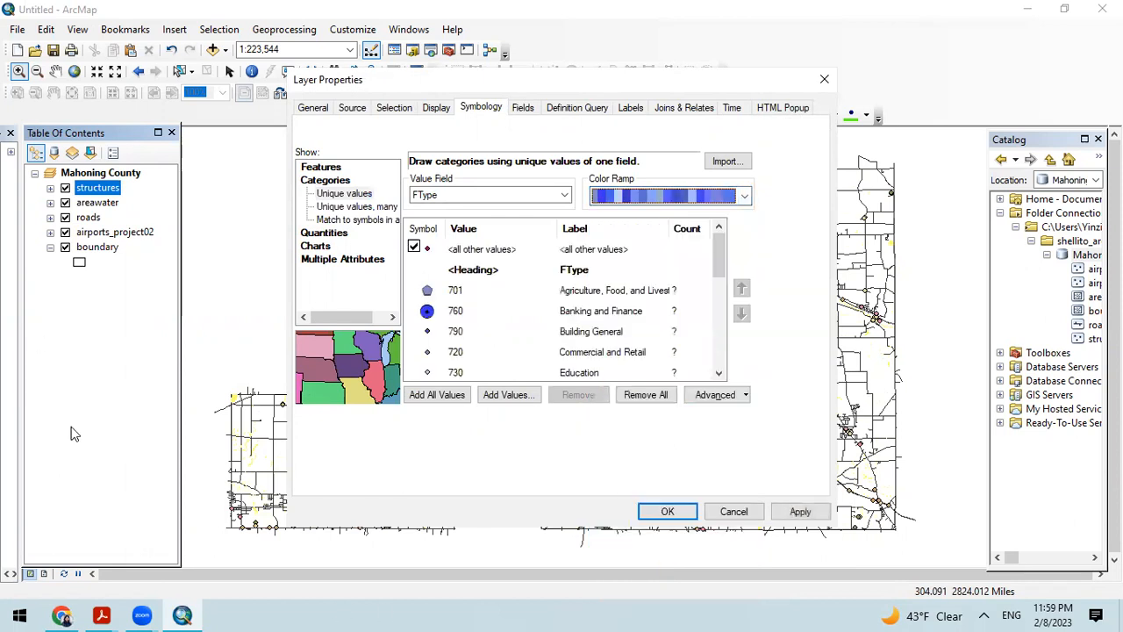
Step: Set the Banking and Finance symbol of the structures layer to size 11 and apply the layer's new symbology
{"action": "left_click", "coordinate": [430, 313]}
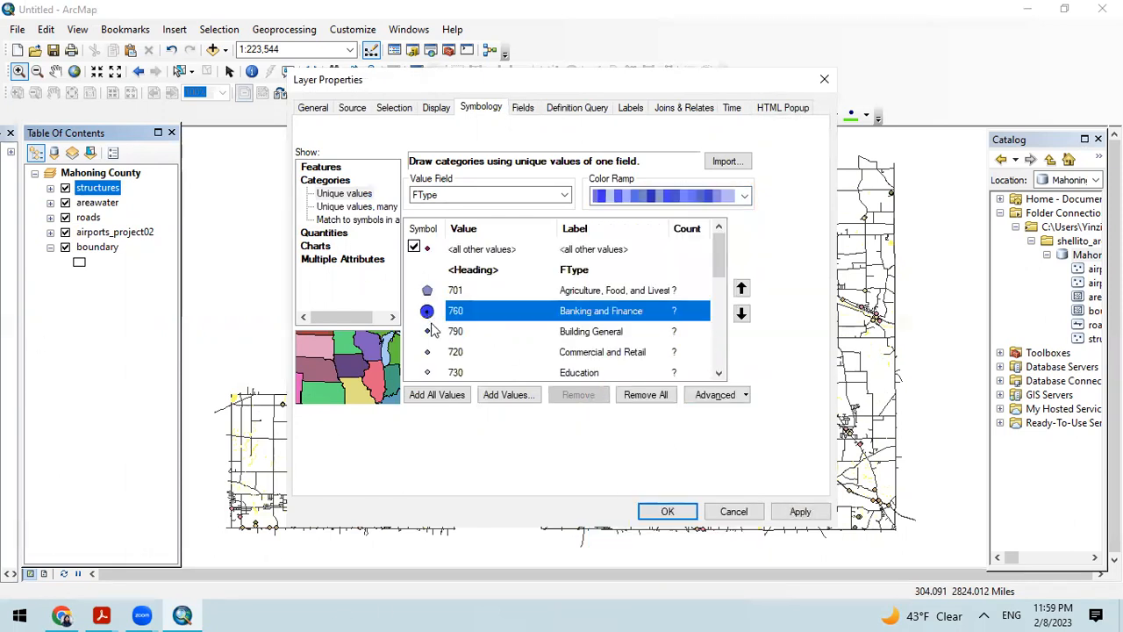
{"action": "double_click", "coordinate": [428, 312]}
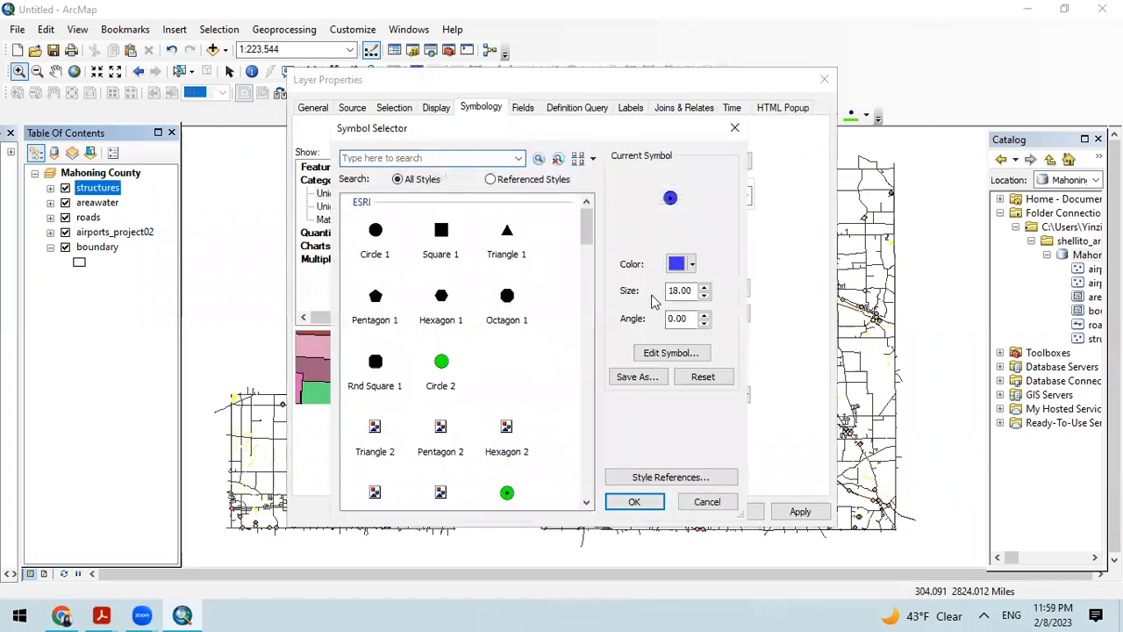
{"action": "left_click", "coordinate": [705, 297]}
{"action": "left_click", "coordinate": [705, 297]}
{"action": "left_click", "coordinate": [634, 502]}
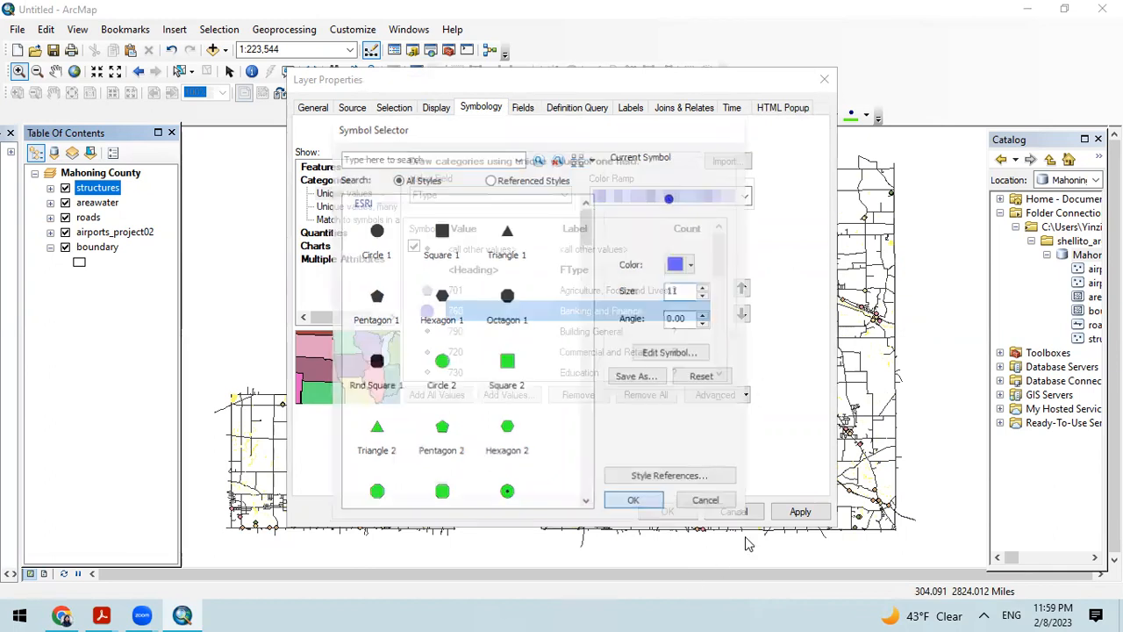
{"action": "left_click", "coordinate": [799, 511]}
{"action": "left_click", "coordinate": [669, 512]}
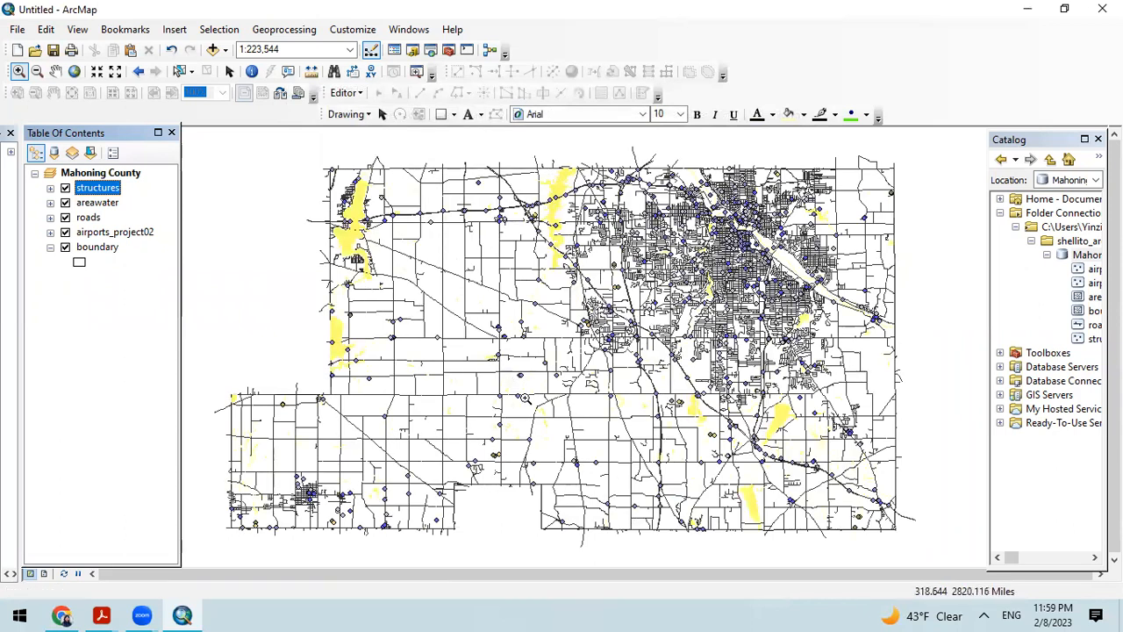
Step: Recolor the airports_project02 layer's unique FType values with a red color ramp and accept the symbology
{"action": "right_click", "coordinate": [99, 234]}
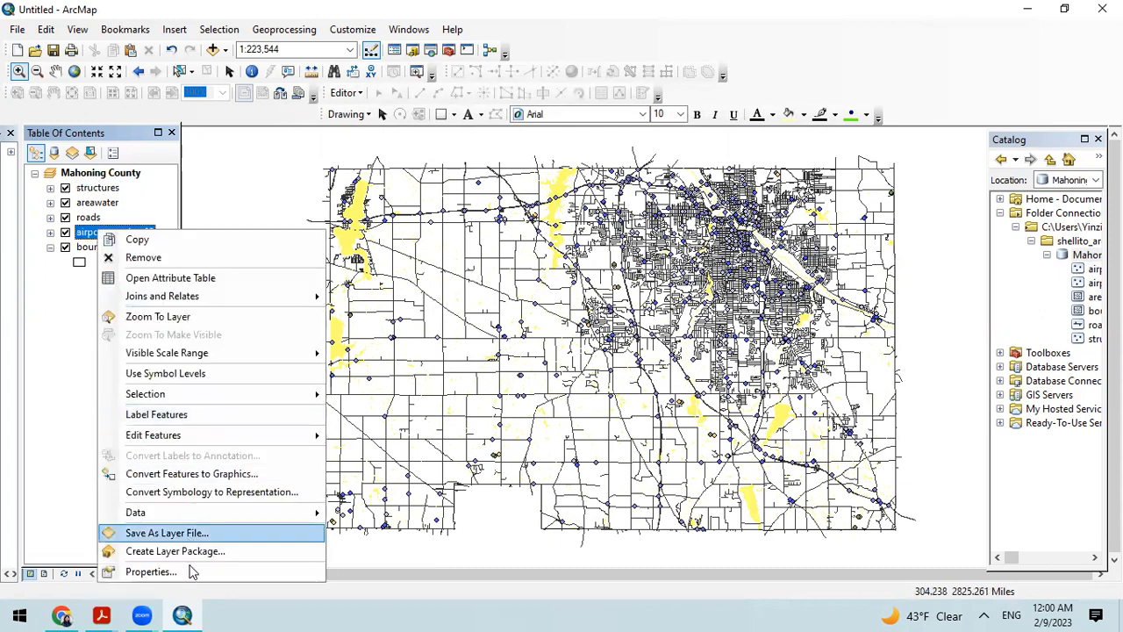
{"action": "left_click", "coordinate": [527, 512]}
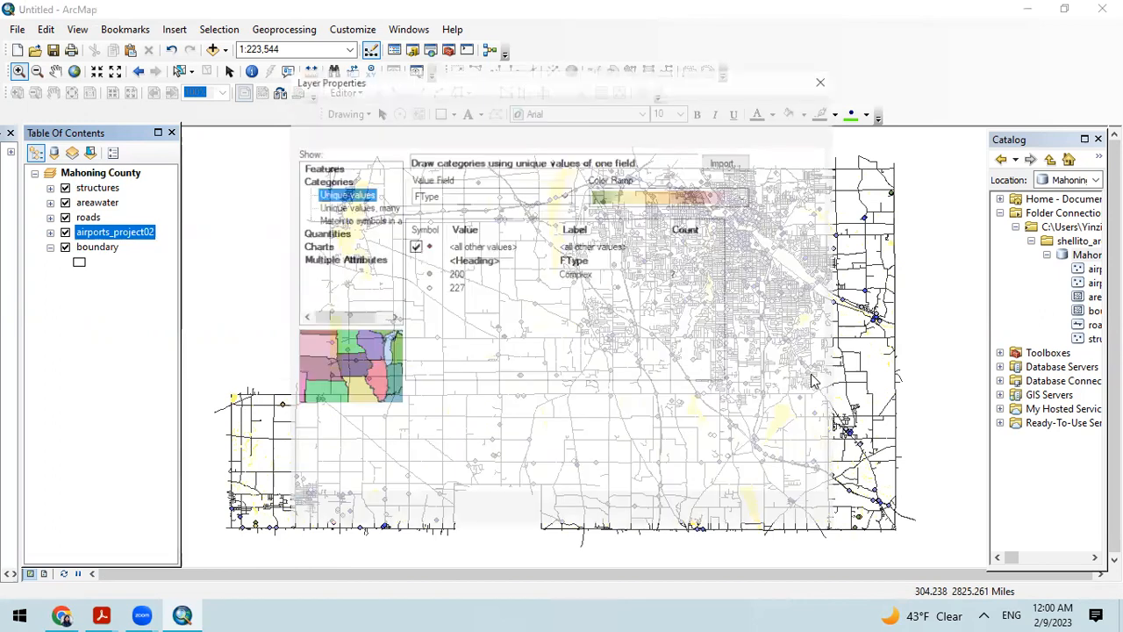
{"action": "left_click", "coordinate": [667, 195]}
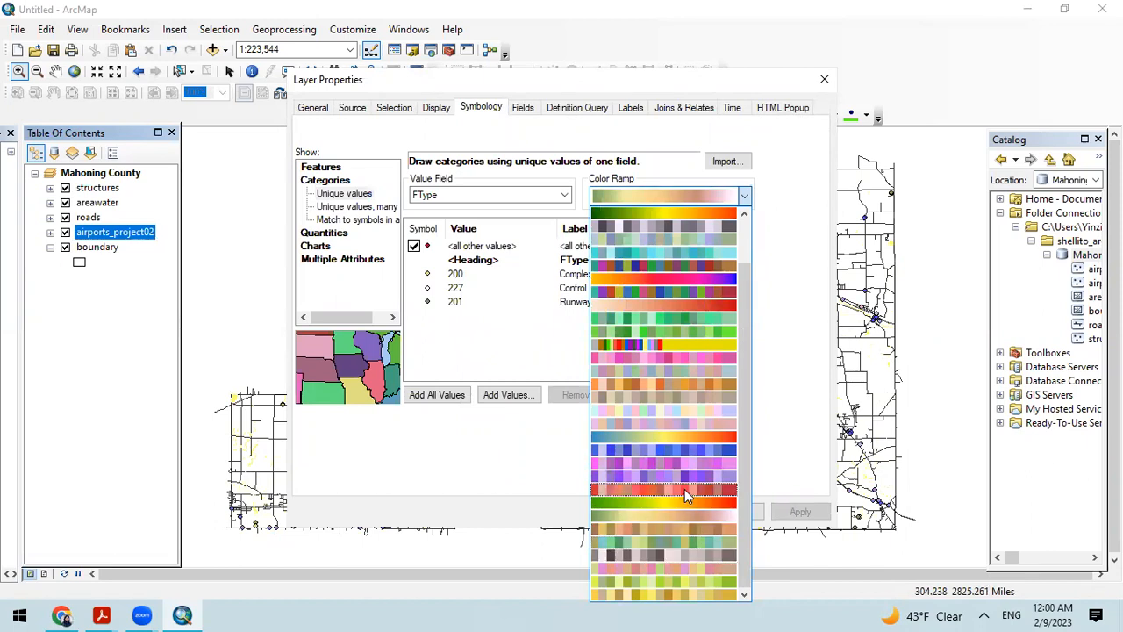
{"action": "left_click", "coordinate": [684, 489]}
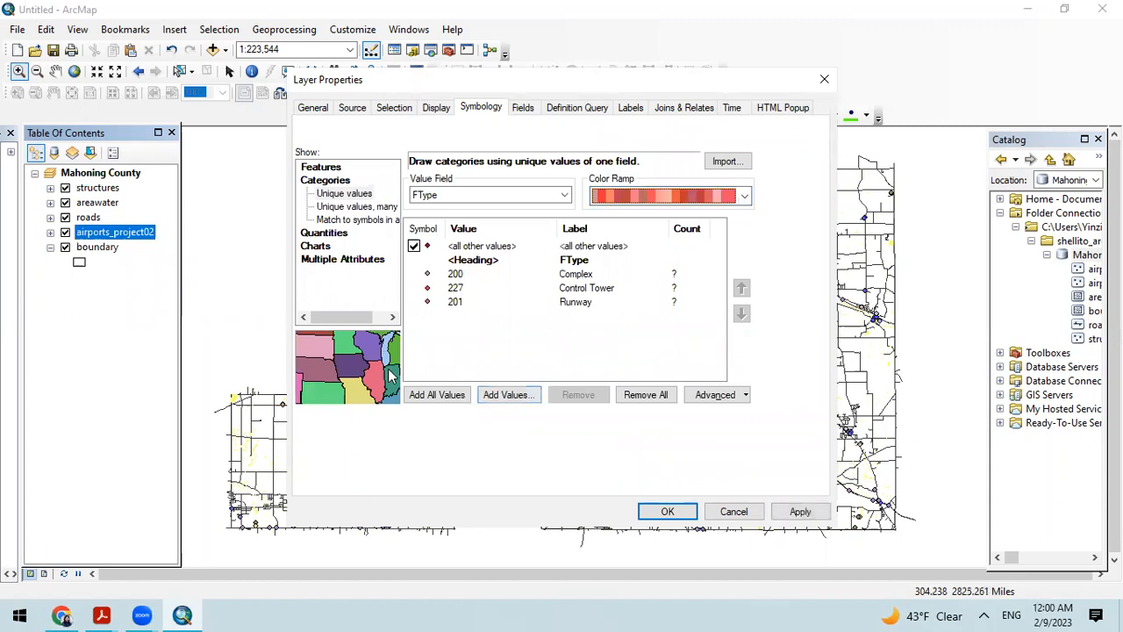
{"action": "left_click", "coordinate": [432, 396]}
{"action": "left_click", "coordinate": [668, 512]}
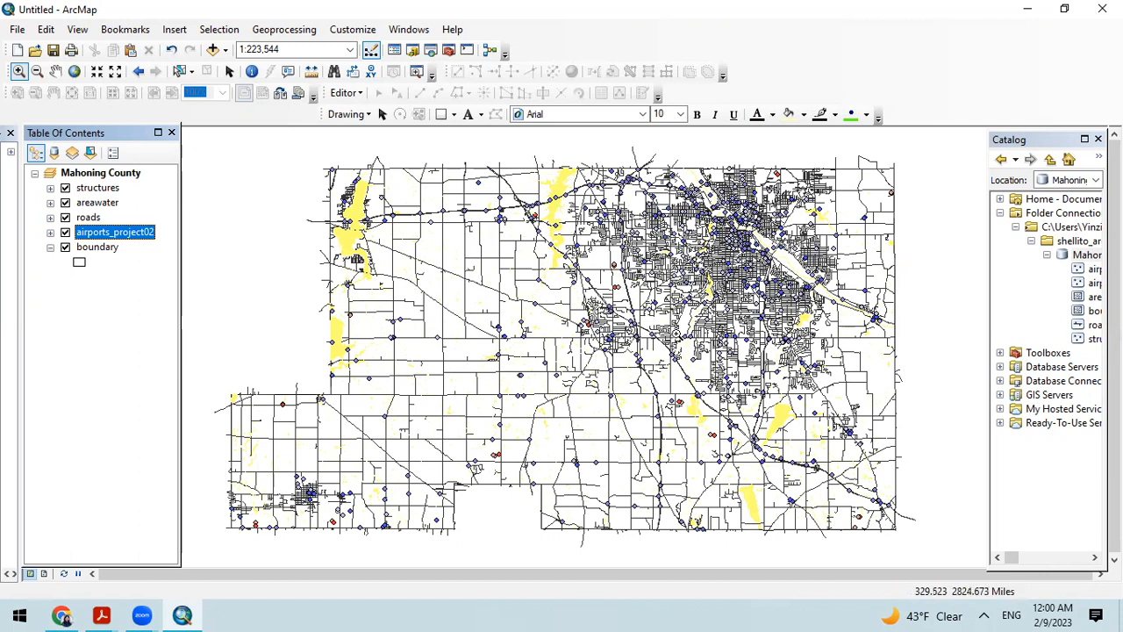
{"action": "left_click", "coordinate": [120, 315]}
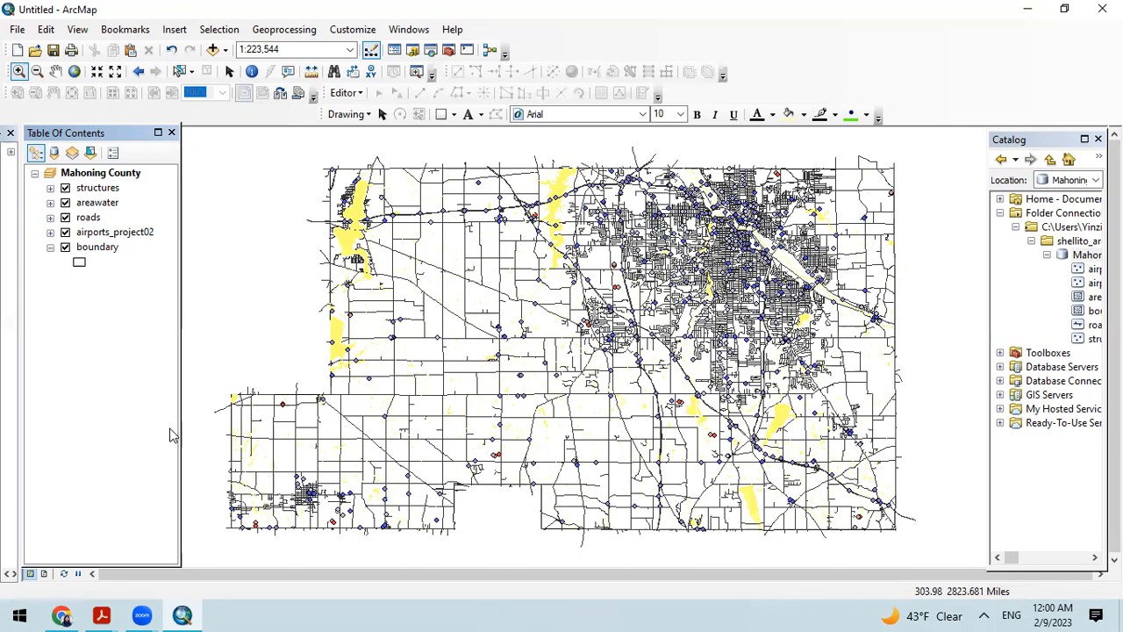
Step: Set the title in the map document properties to "Mahoning County Data Analysis"
{"action": "left_click", "coordinate": [17, 29]}
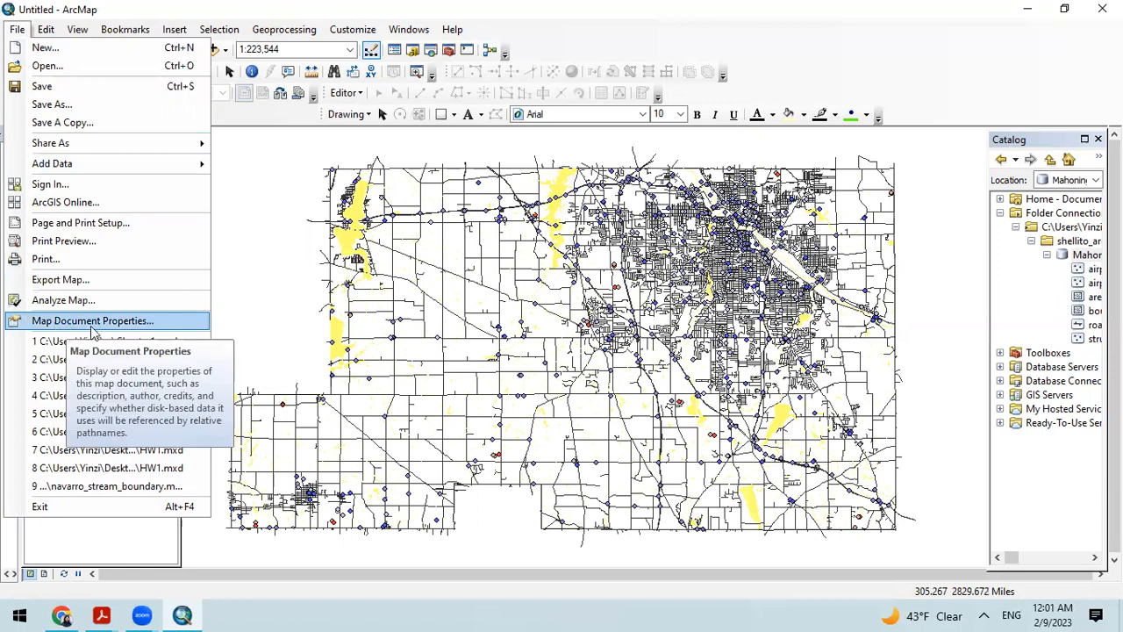
{"action": "left_click", "coordinate": [99, 322]}
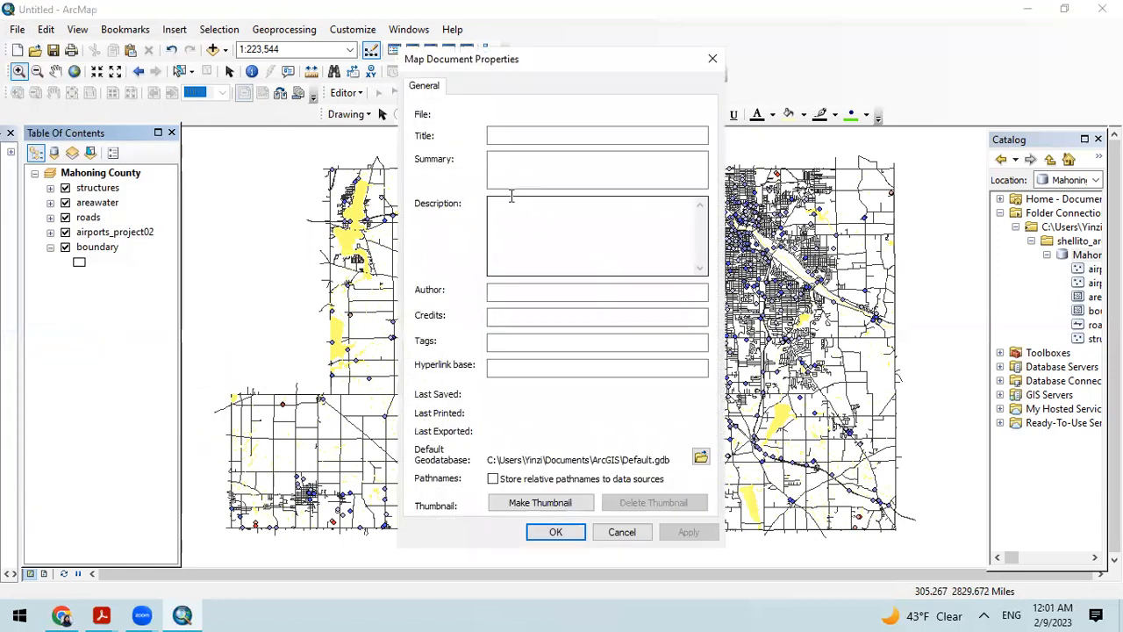
{"action": "left_click", "coordinate": [531, 137]}
{"action": "type", "text": "Moho"}
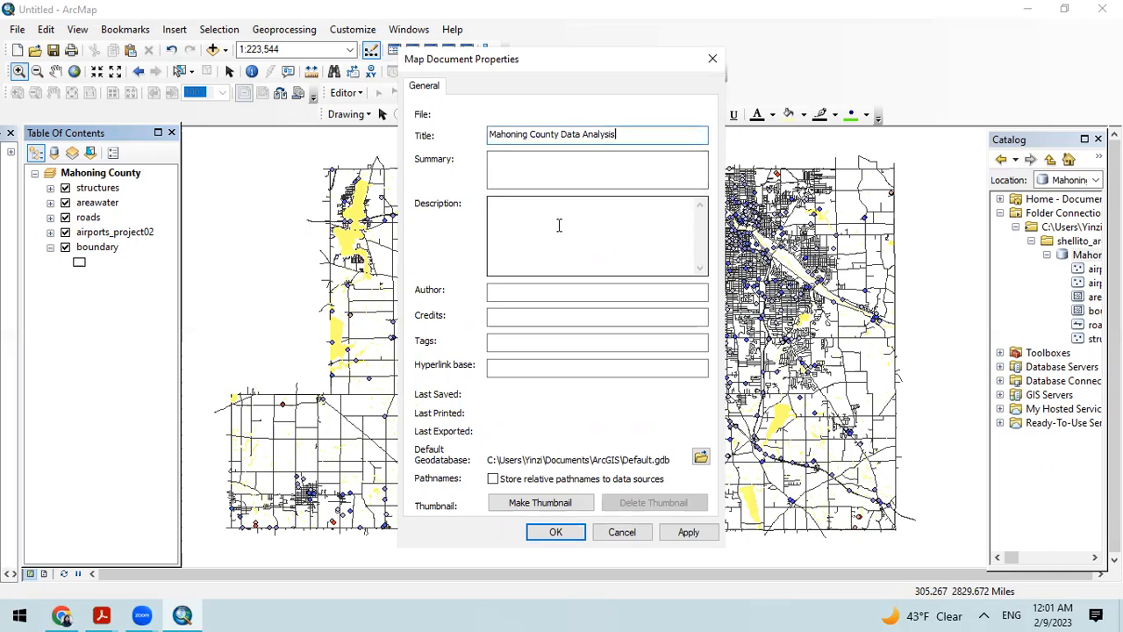
Step: Copy the map document's title into its description
{"action": "left_click", "coordinate": [558, 226]}
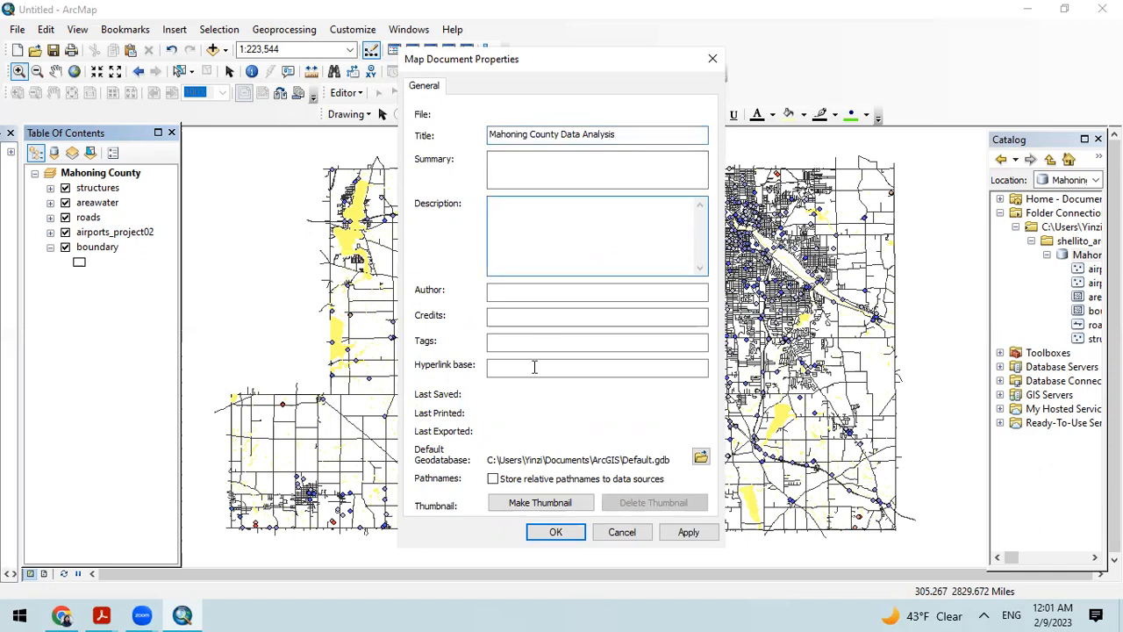
{"action": "left_click_drag", "start_coordinate": [639, 135], "coordinate": [446, 142]}
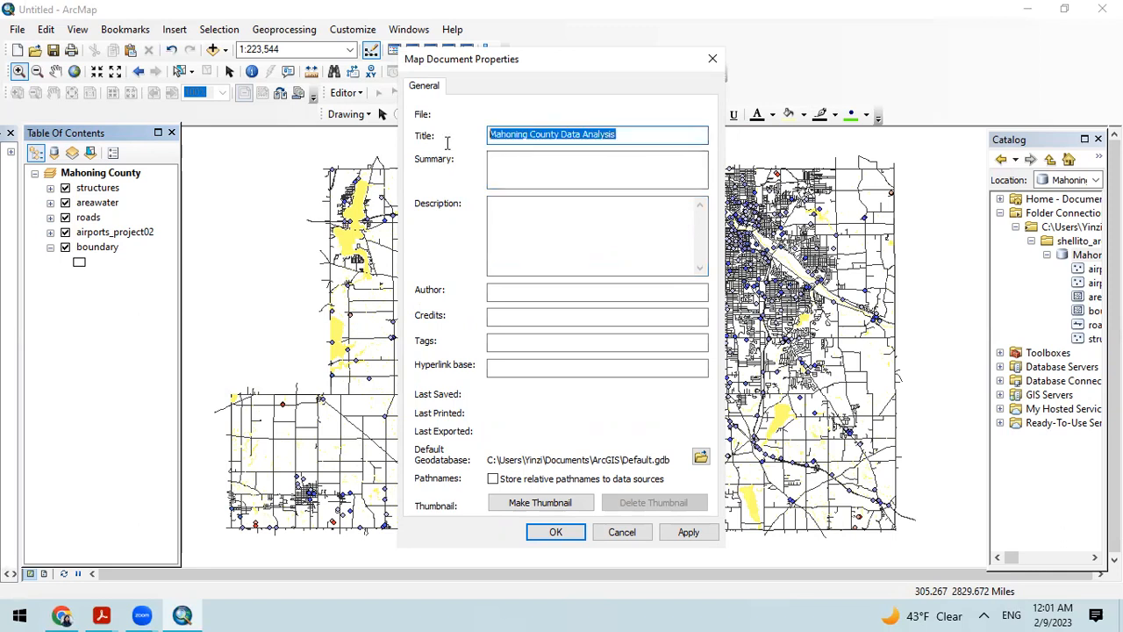
{"action": "key", "text": "ctrl+c"}
{"action": "left_click", "coordinate": [532, 233]}
{"action": "key", "text": "ctrl+v"}
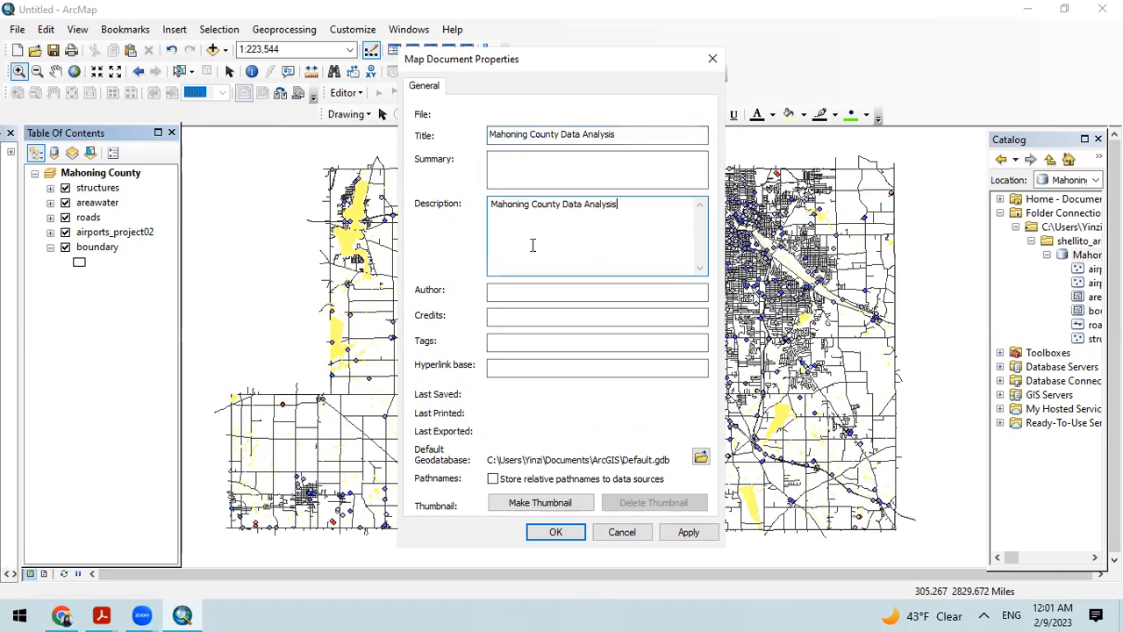
Step: Enter the author's initials in the map document properties and apply the changes
{"action": "left_click", "coordinate": [523, 289]}
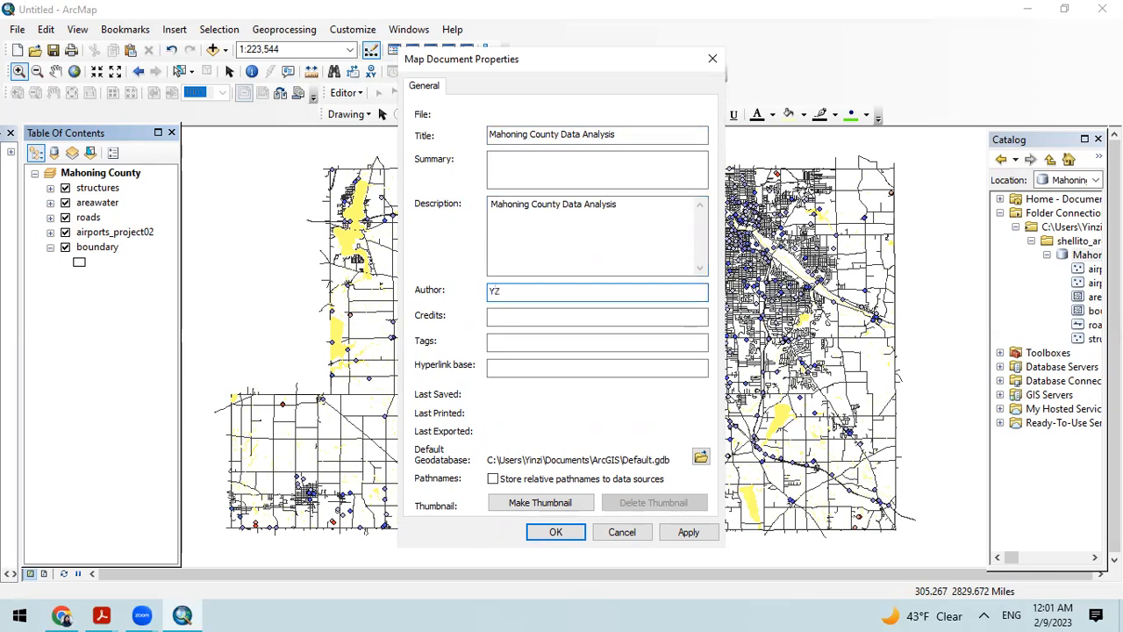
{"action": "type", "text": "YZ"}
{"action": "left_click", "coordinate": [679, 532]}
{"action": "left_click", "coordinate": [556, 533]}
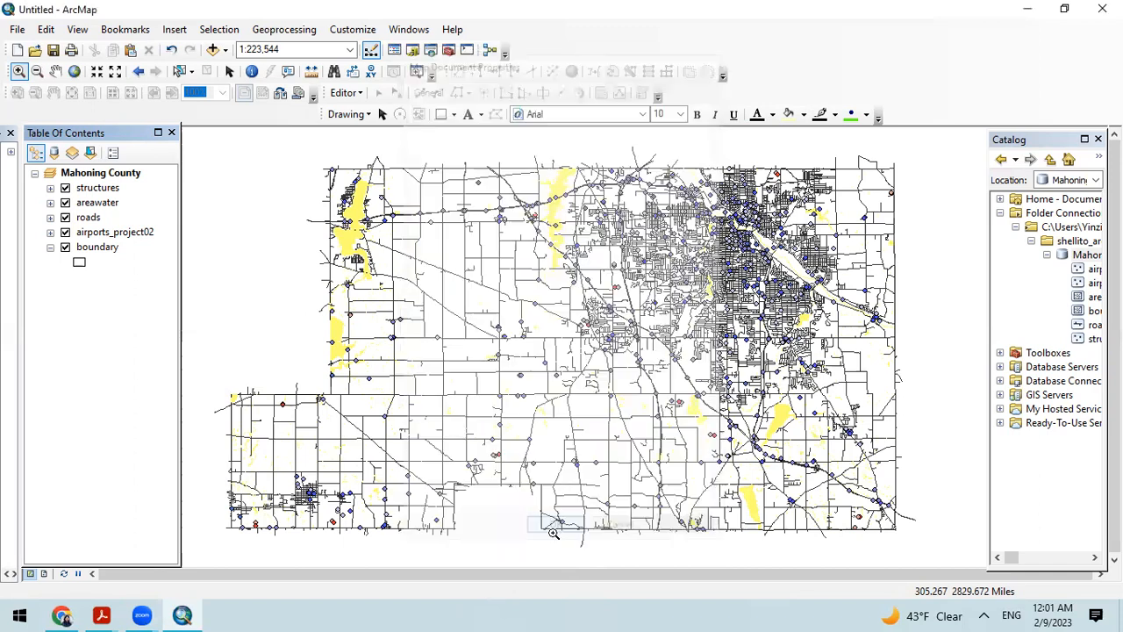
Step: Reopen the map document properties to check the saved title, description and author, and close them
{"action": "right_click", "coordinate": [32, 13]}
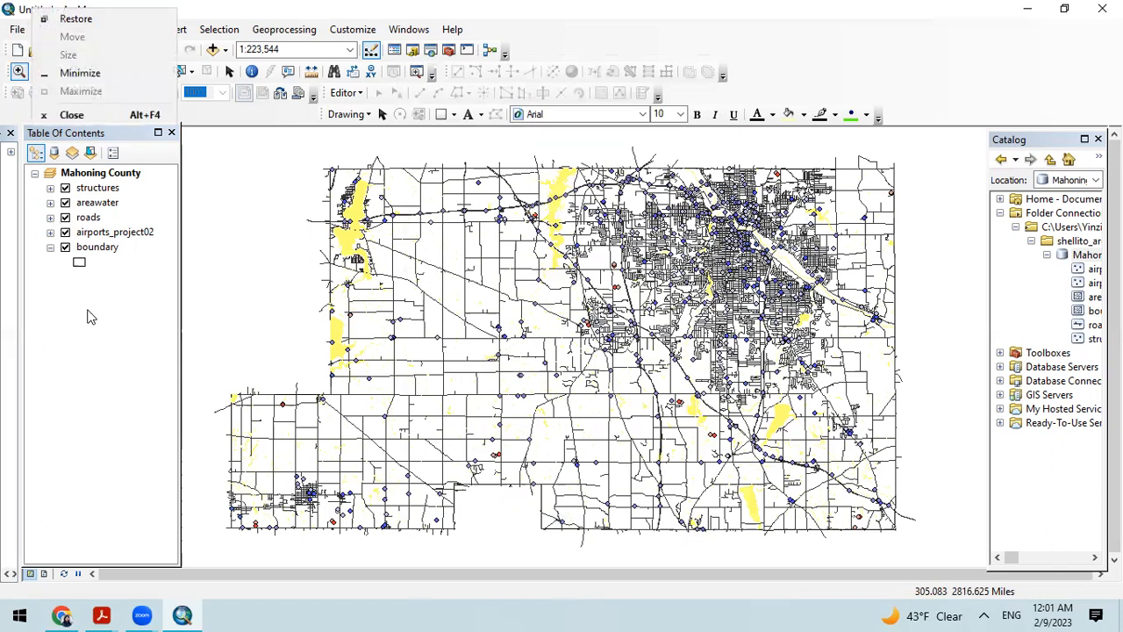
{"action": "left_click", "coordinate": [90, 316]}
{"action": "left_click", "coordinate": [16, 29]}
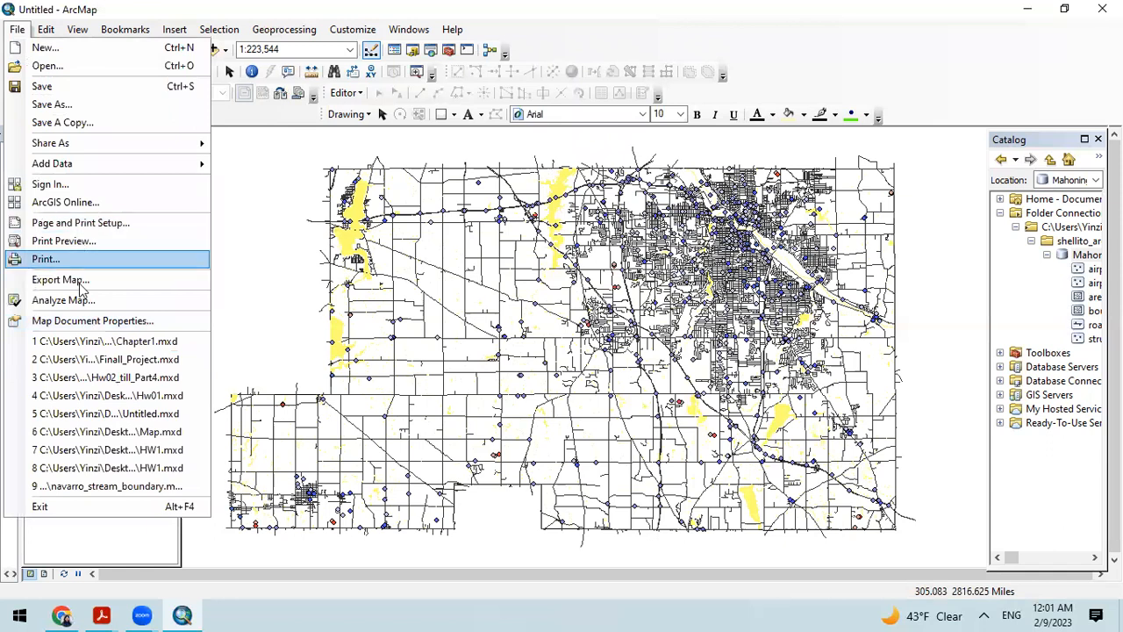
{"action": "left_click", "coordinate": [97, 320]}
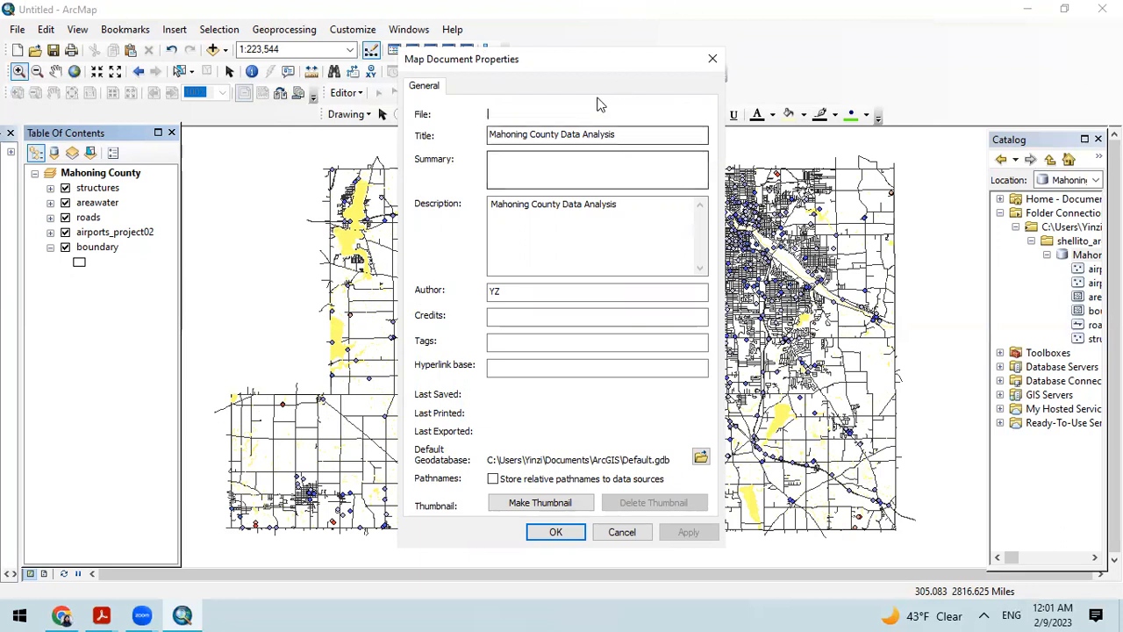
{"action": "left_click", "coordinate": [713, 60]}
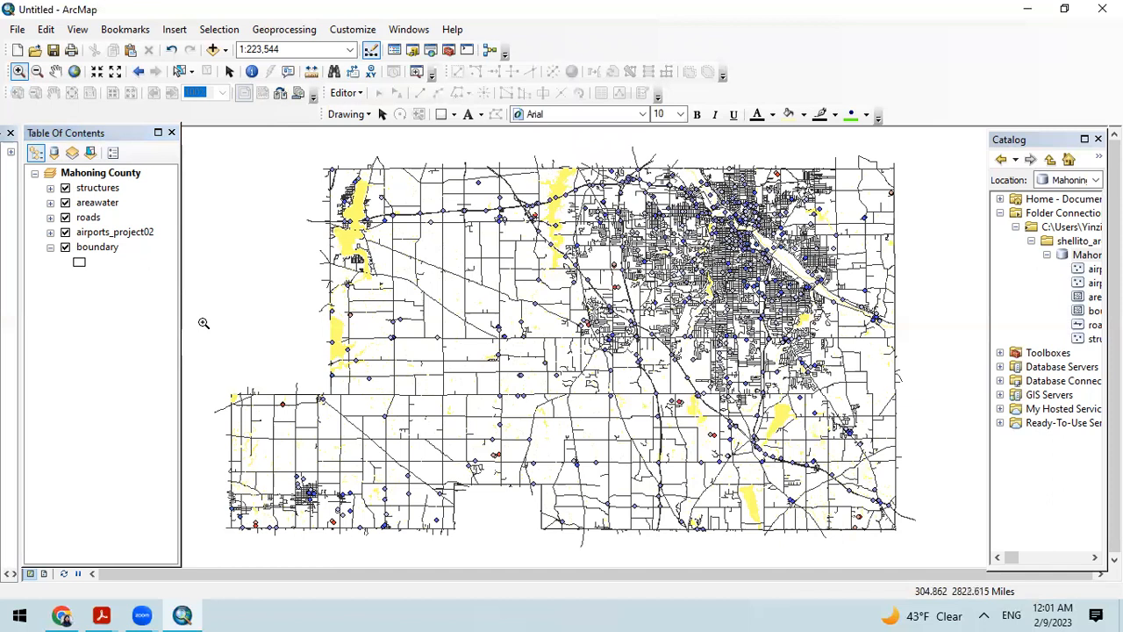
{"action": "left_click", "coordinate": [18, 32]}
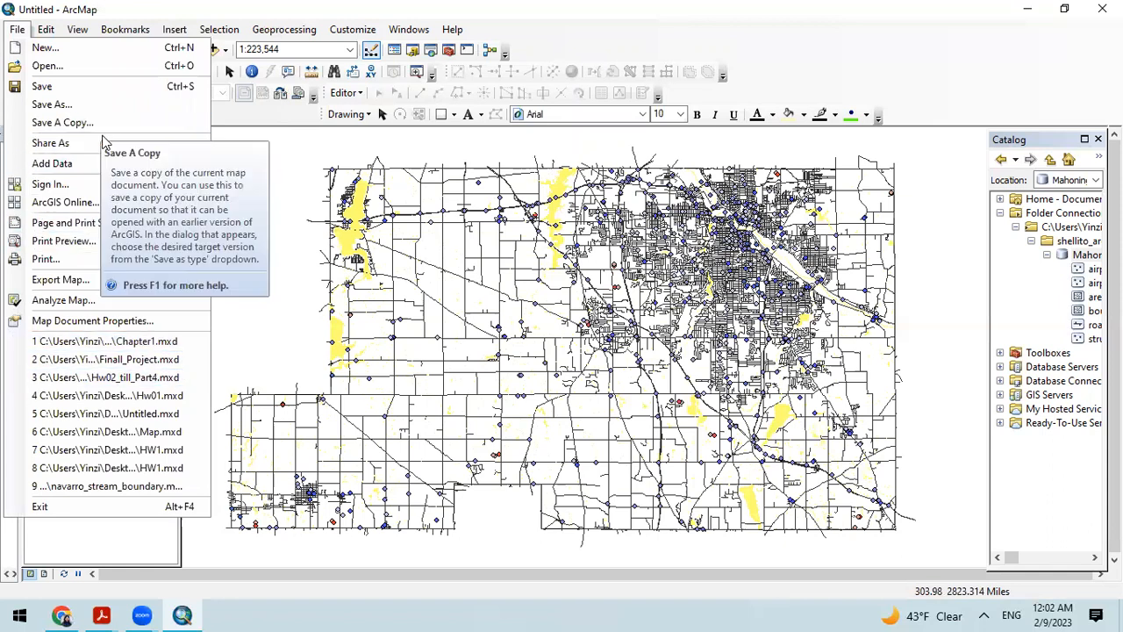
{"action": "left_click", "coordinate": [62, 104]}
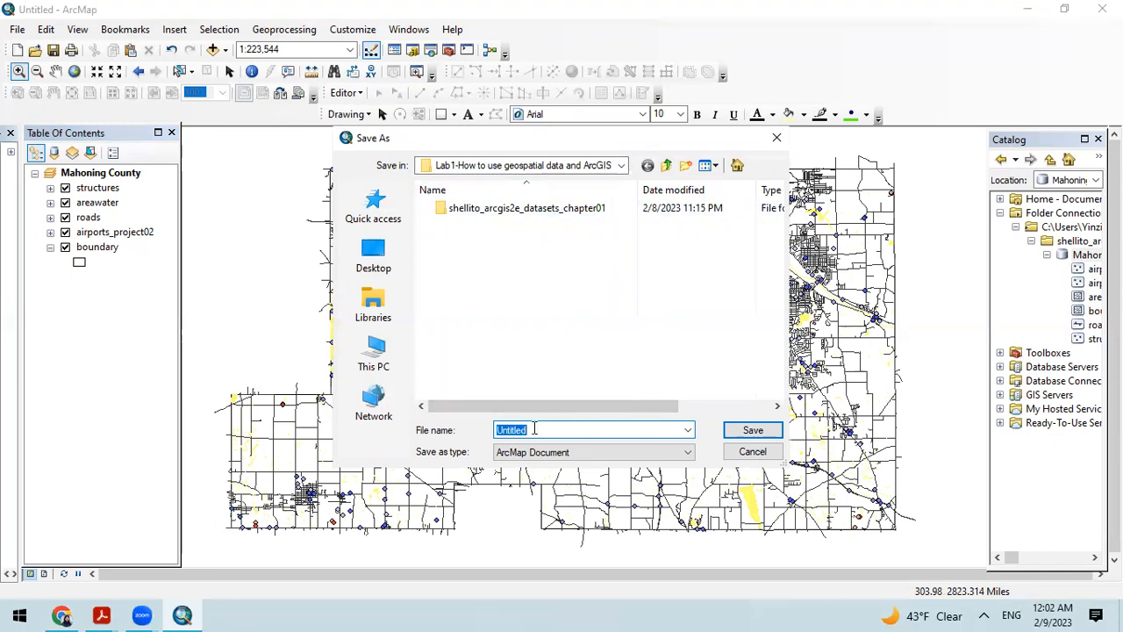
{"action": "double_click", "coordinate": [512, 212]}
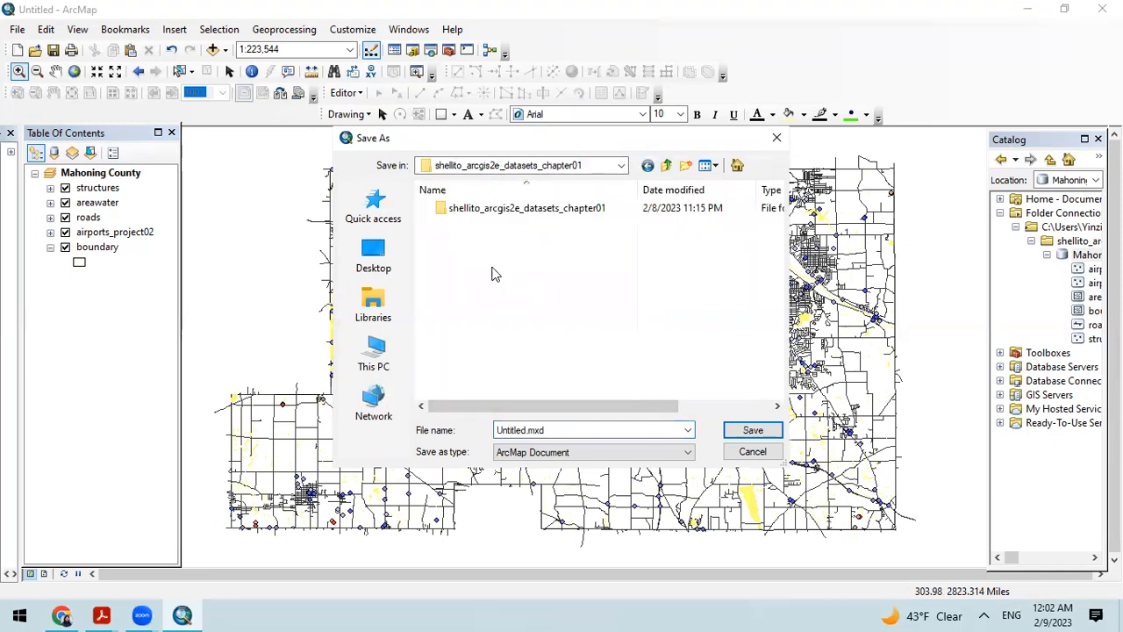
{"action": "double_click", "coordinate": [526, 212]}
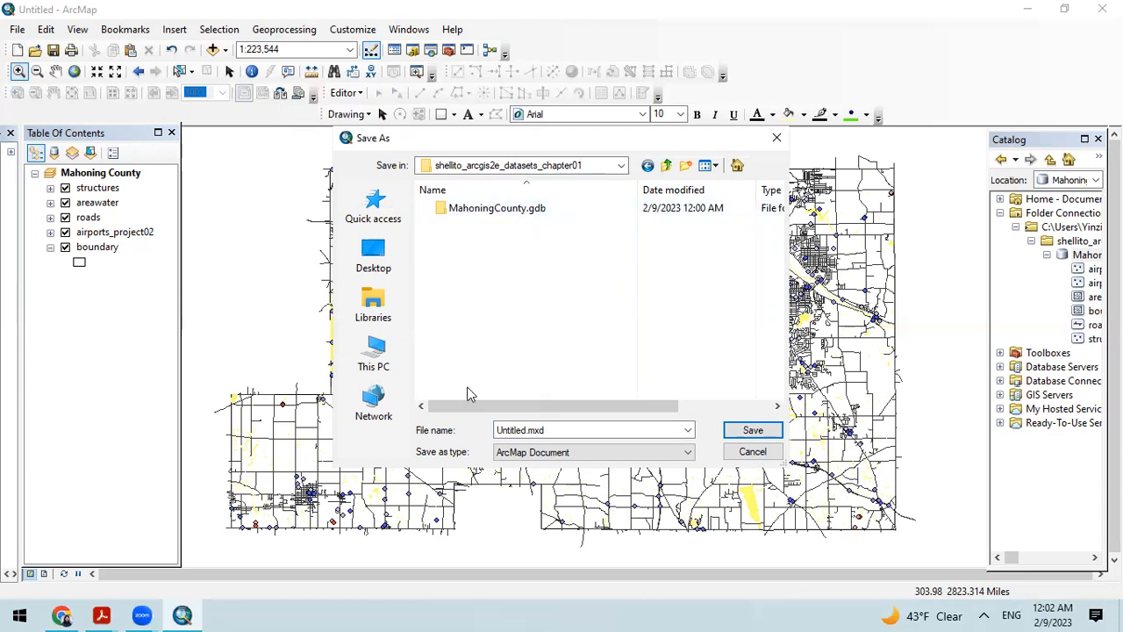
{"action": "left_click", "coordinate": [775, 139]}
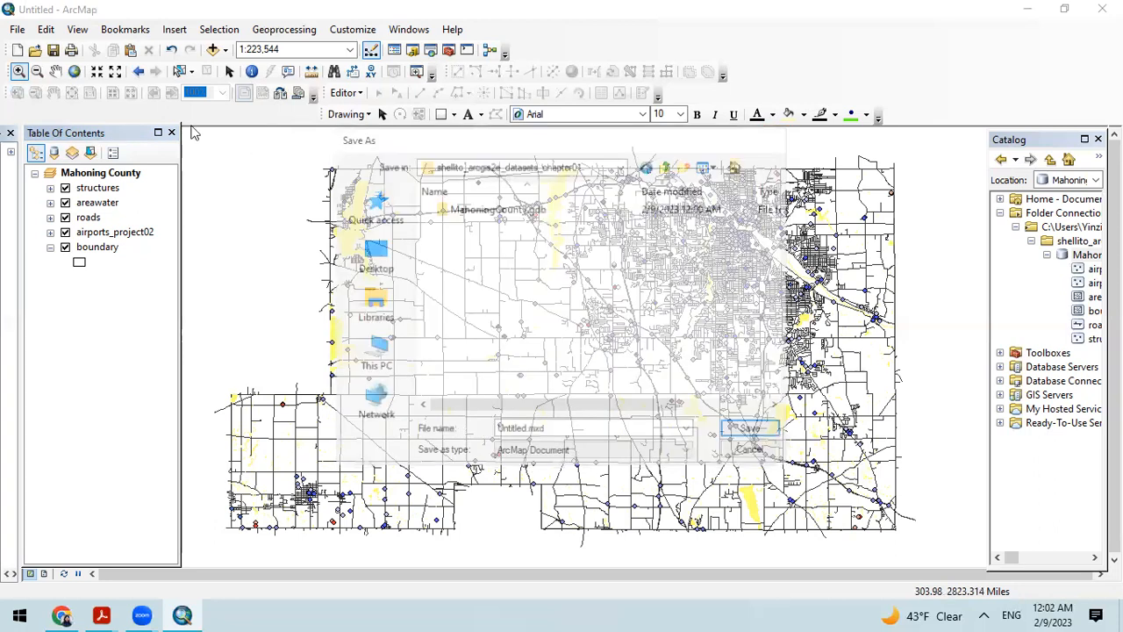
Step: Save the map document as Chapter01 in the Lab1-How to use geospatial data and ArcGIS folder, using the ArcMap Document type
{"action": "left_click", "coordinate": [17, 29]}
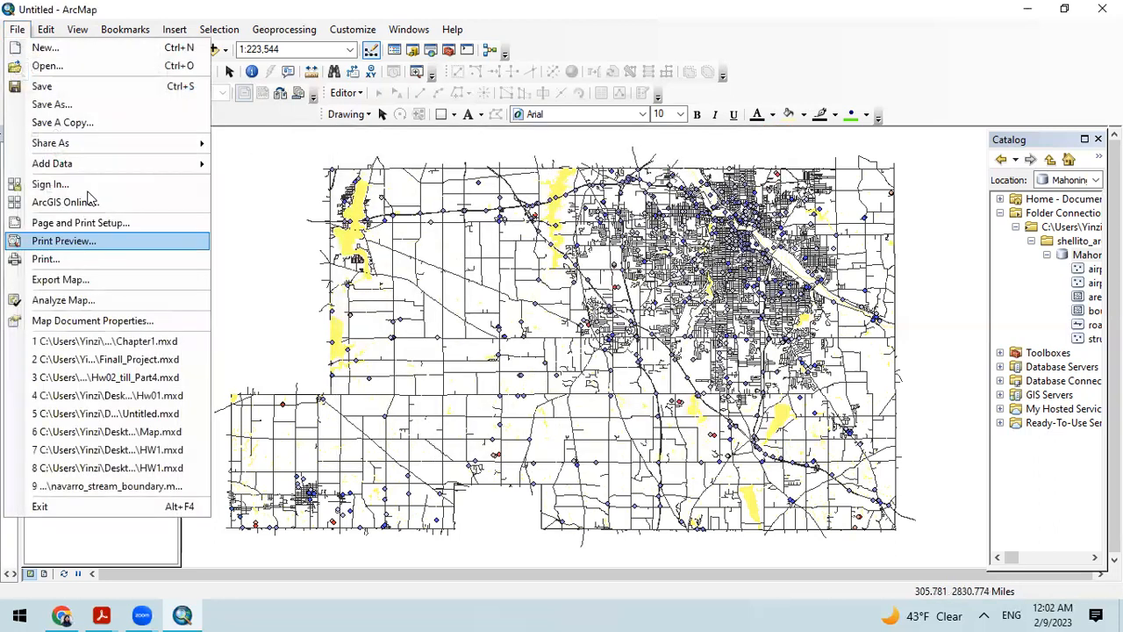
{"action": "left_click", "coordinate": [65, 88]}
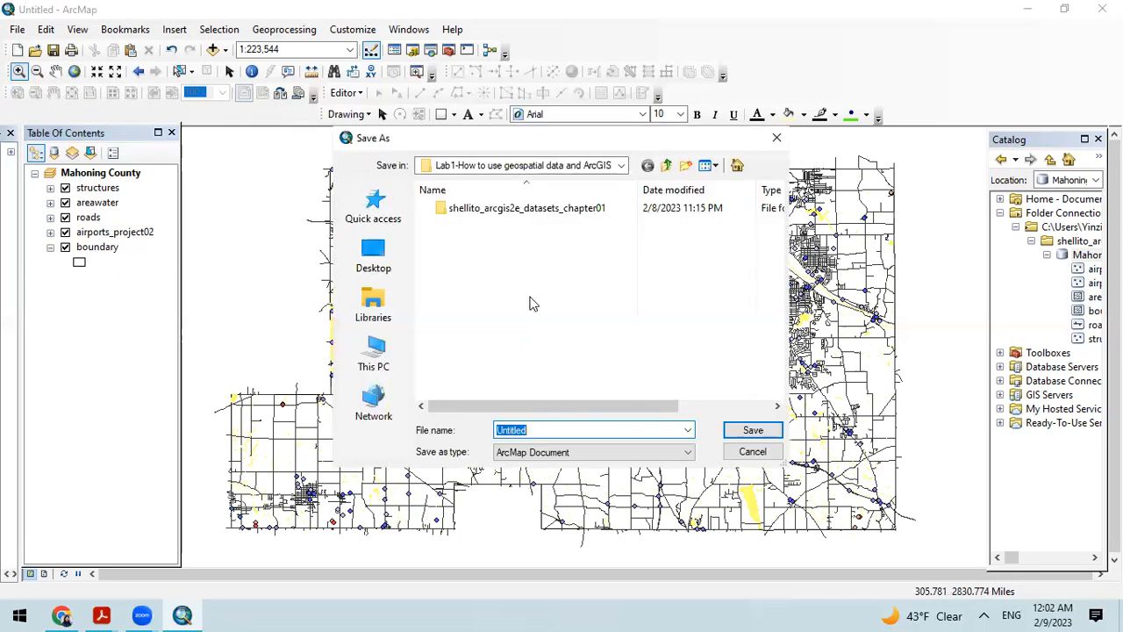
{"action": "left_click", "coordinate": [547, 430]}
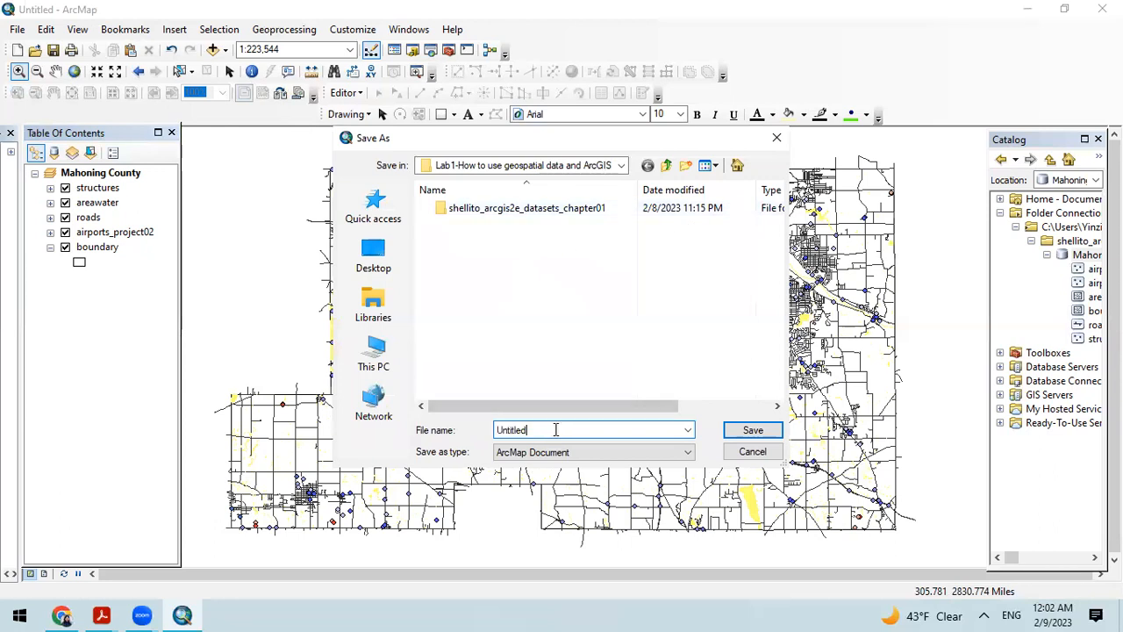
{"action": "key", "text": "BackSpace"}
{"action": "key", "text": "BackSpace"}
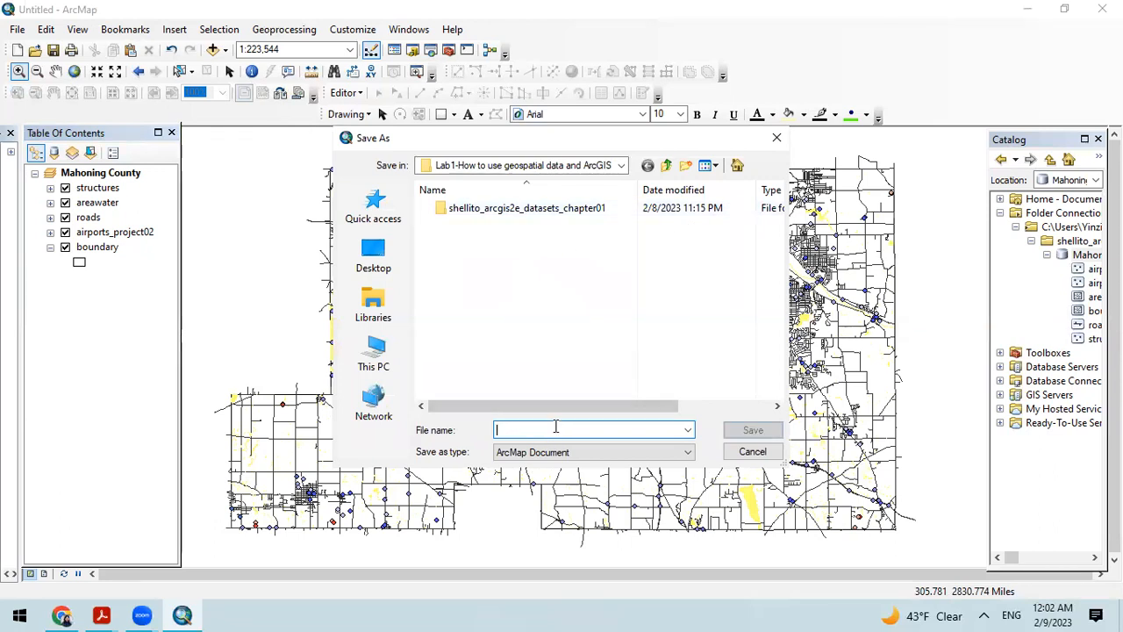
{"action": "type", "text": "Chap"}
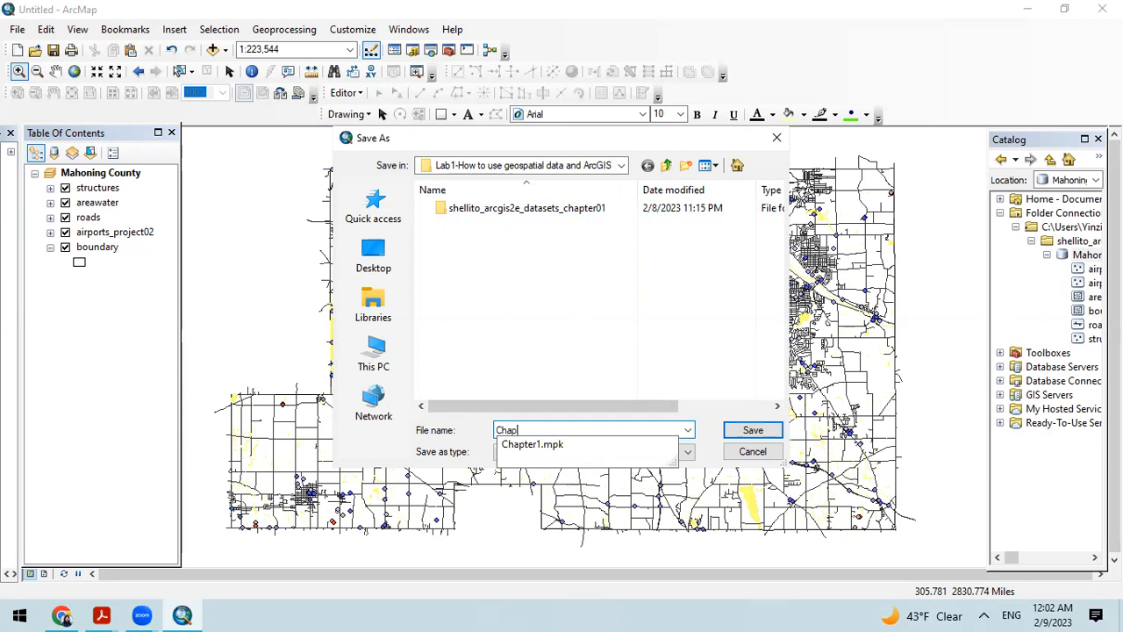
{"action": "type", "text": "ter01"}
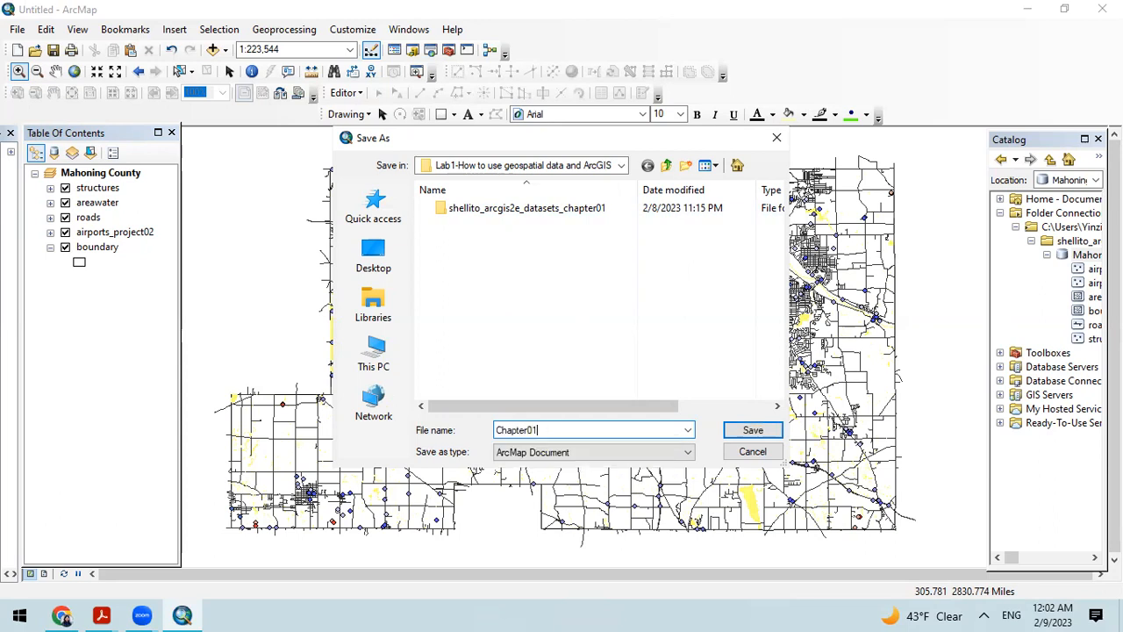
{"action": "left_click", "coordinate": [525, 451]}
{"action": "left_click", "coordinate": [513, 469]}
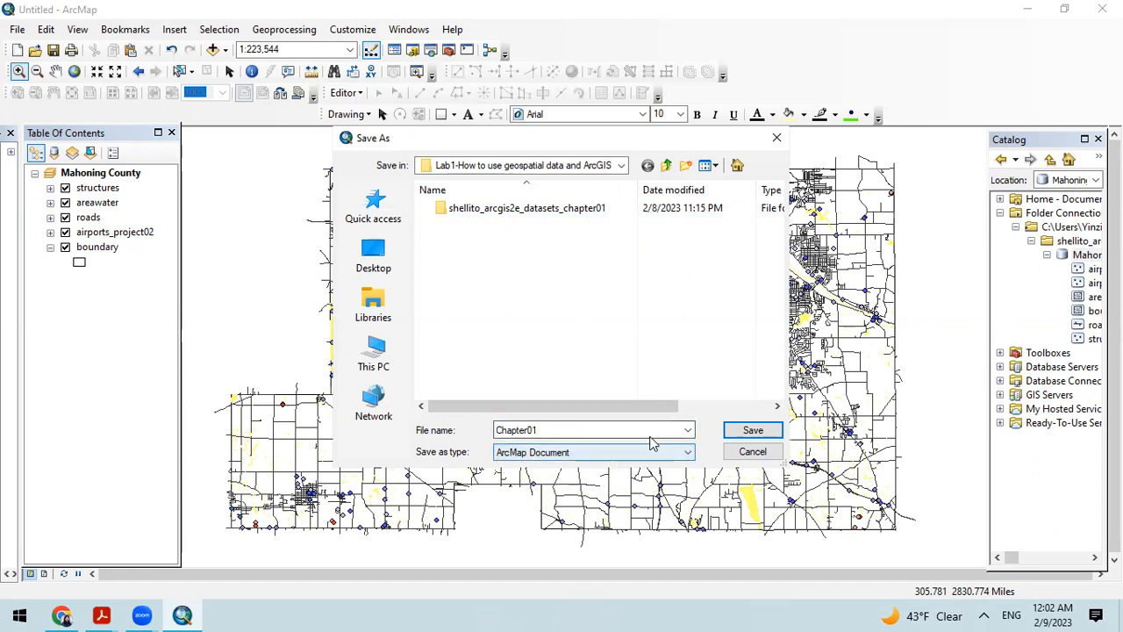
{"action": "double_click", "coordinate": [555, 428]}
{"action": "left_click", "coordinate": [560, 429]}
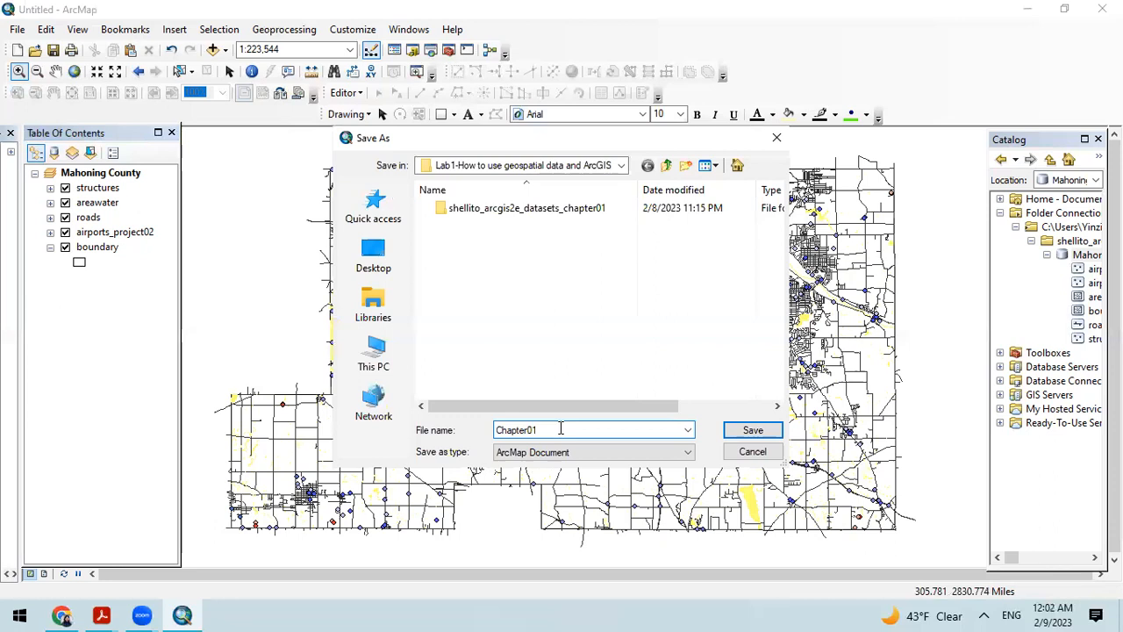
{"action": "type", "text": ".mxd"}
{"action": "left_click", "coordinate": [750, 430]}
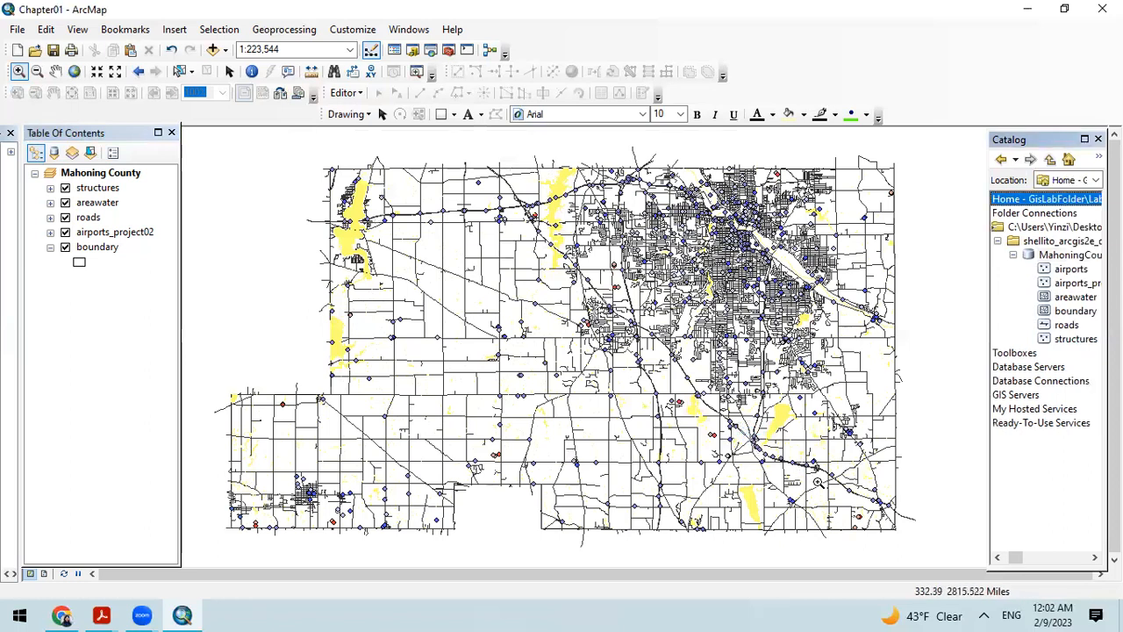
Step: Browse in File Explorer through Spring-2023, GIS Class and GisLabFolder to the Lab1 folder to check the saved map document, and return to ArcMap
{"action": "left_click", "coordinate": [1023, 10]}
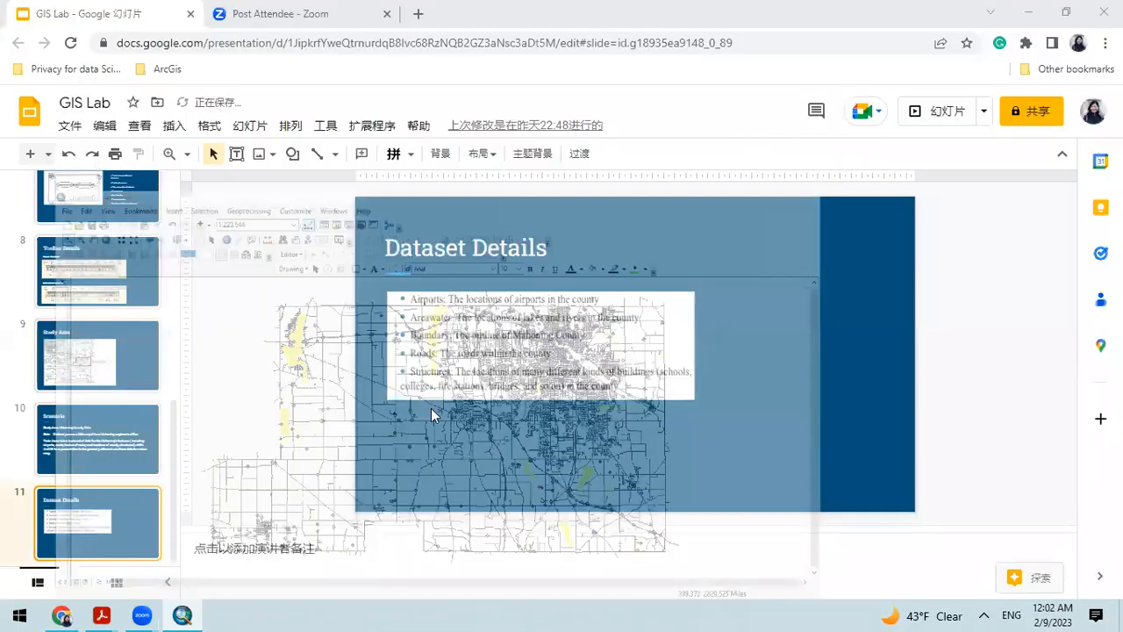
{"action": "left_click", "coordinate": [1028, 13]}
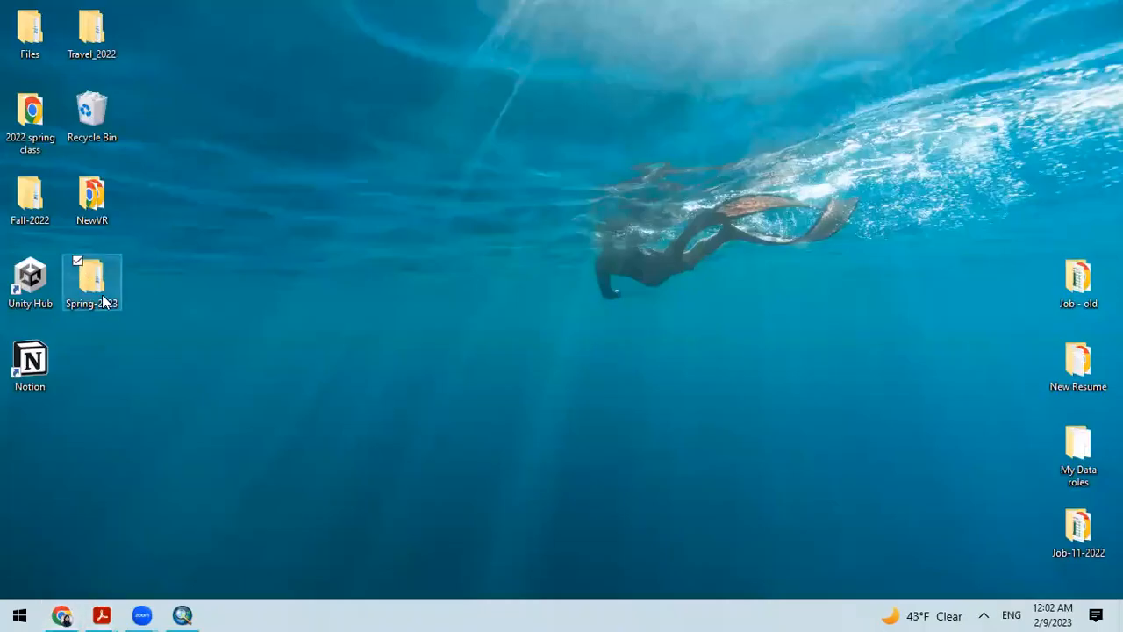
{"action": "double_click", "coordinate": [102, 294]}
{"action": "left_click", "coordinate": [198, 186]}
{"action": "double_click", "coordinate": [199, 186]}
{"action": "double_click", "coordinate": [201, 182]}
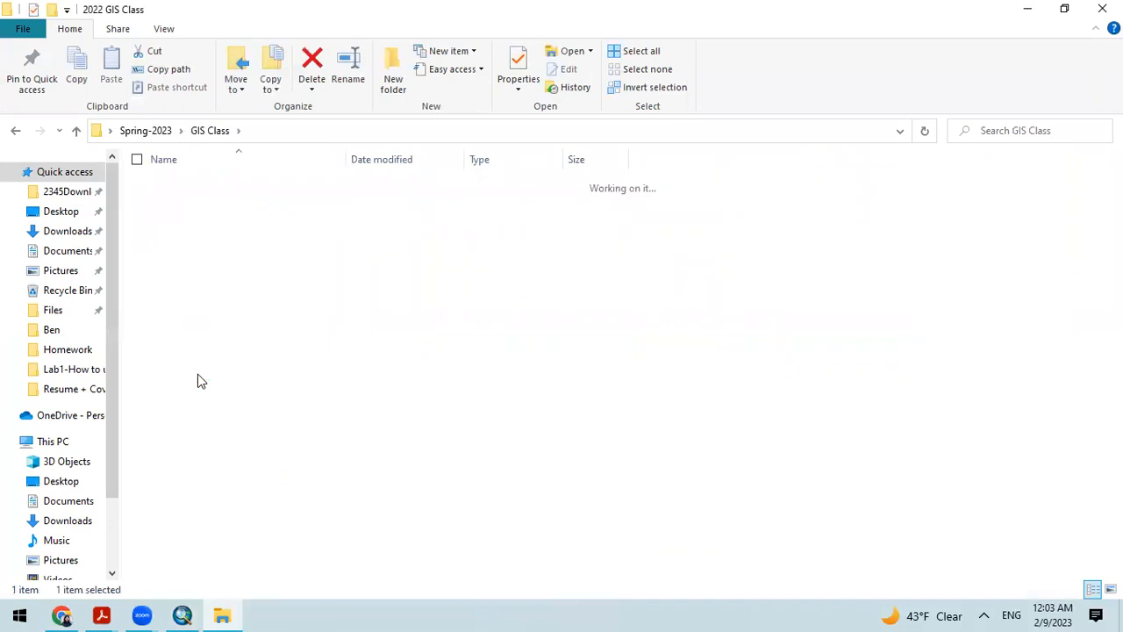
{"action": "double_click", "coordinate": [196, 187]}
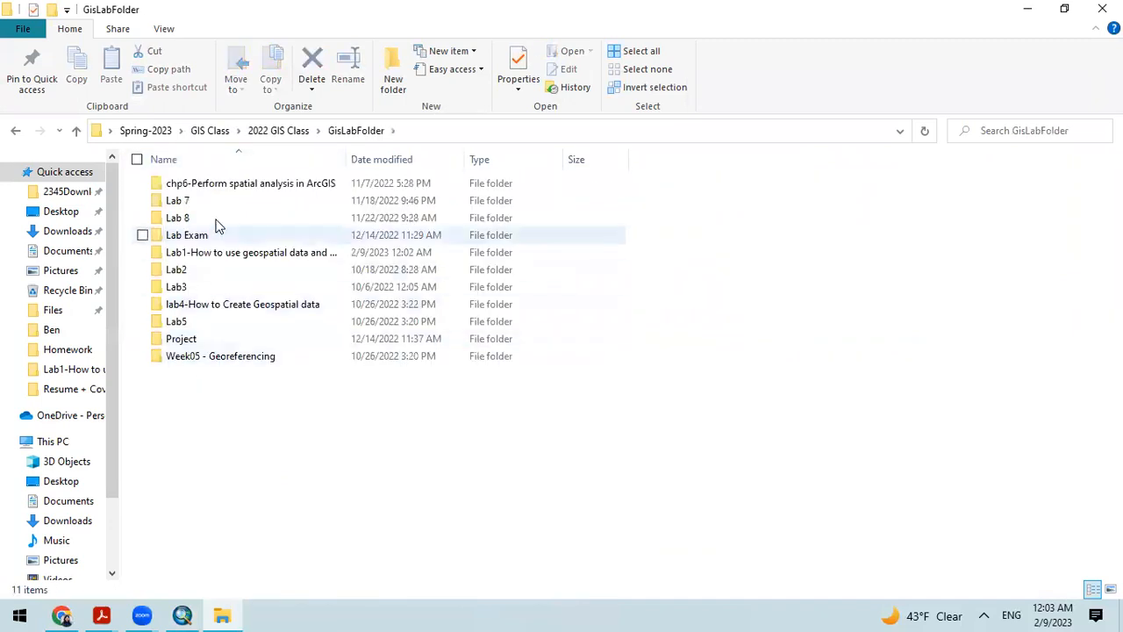
{"action": "double_click", "coordinate": [222, 257]}
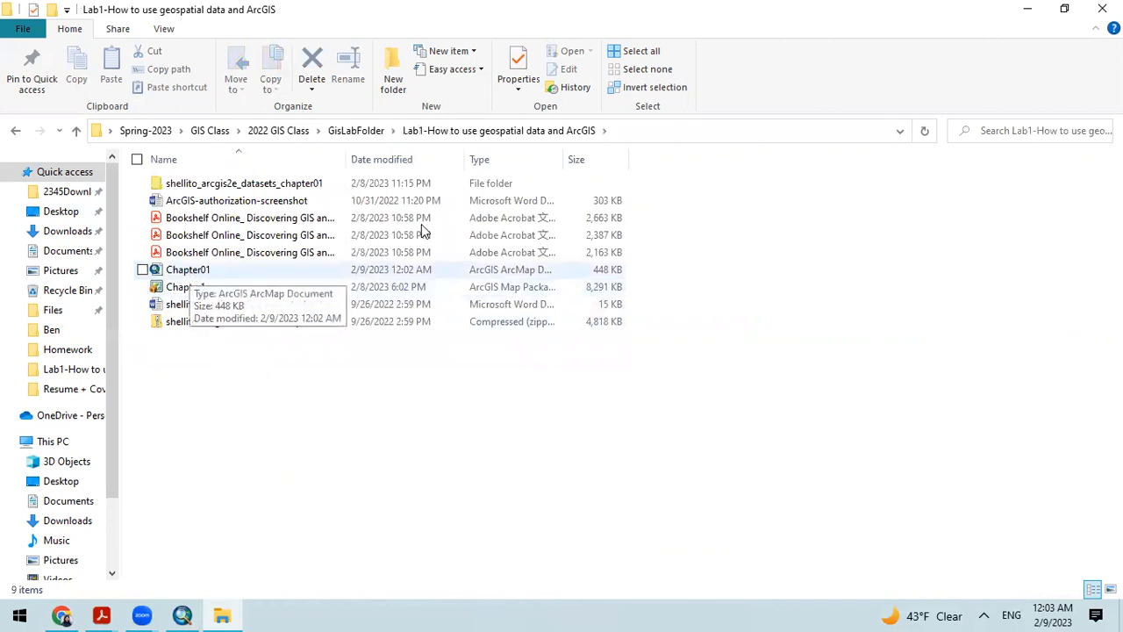
{"action": "left_click", "coordinate": [1028, 9]}
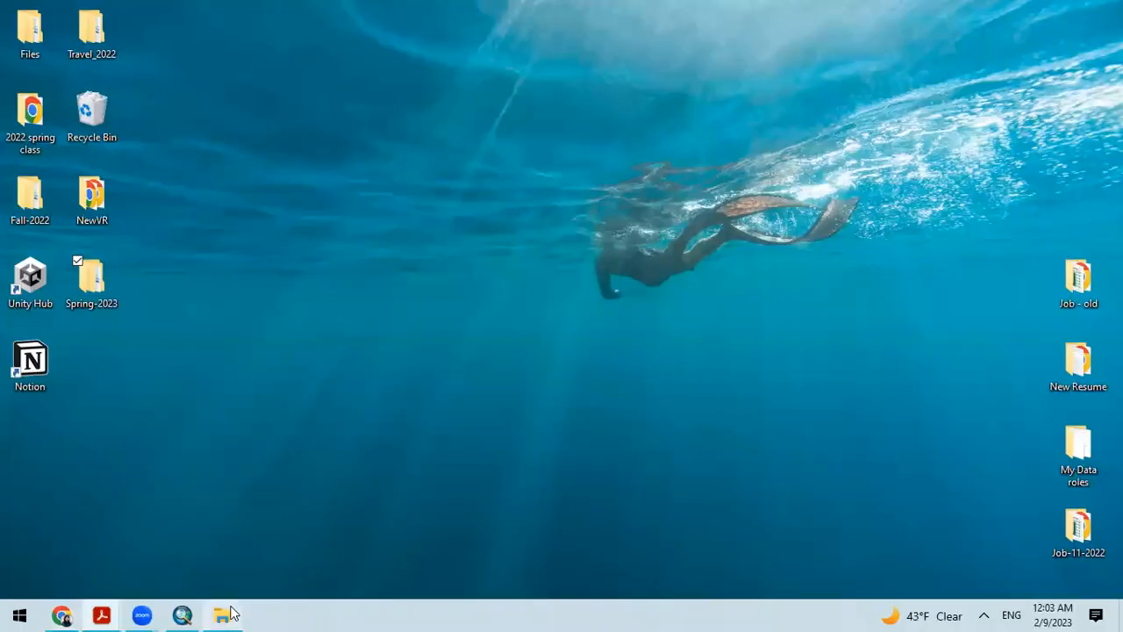
{"action": "left_click", "coordinate": [183, 615]}
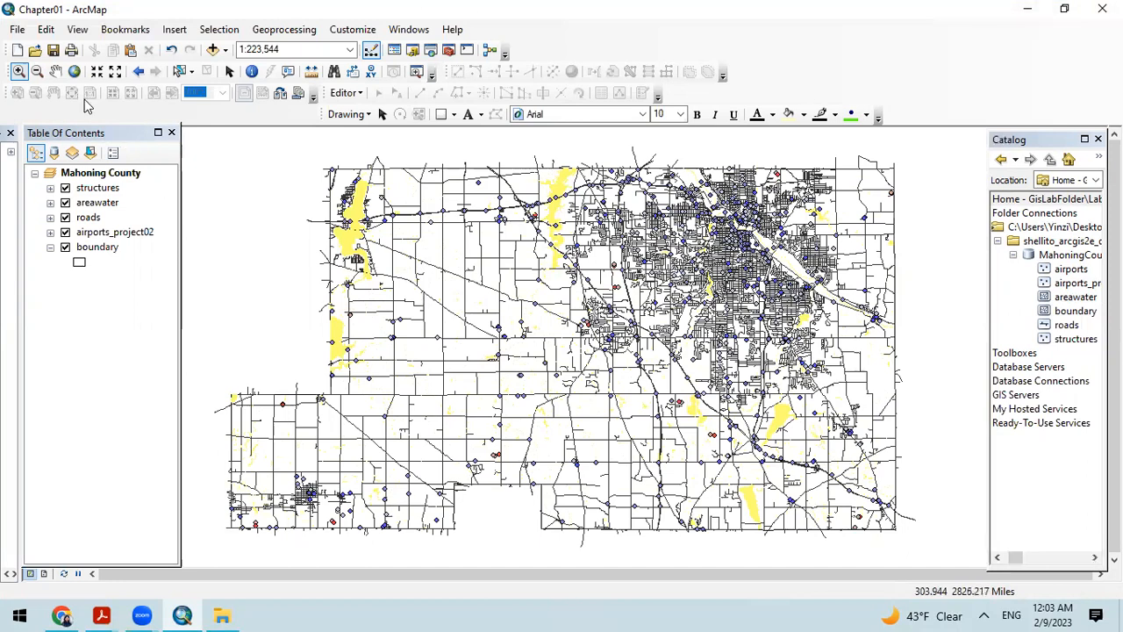
Step: Set up a map package saved to file that includes enterprise geodatabase data, analyze it, and move the dialog to uncover the analysis results
{"action": "left_click", "coordinate": [17, 29]}
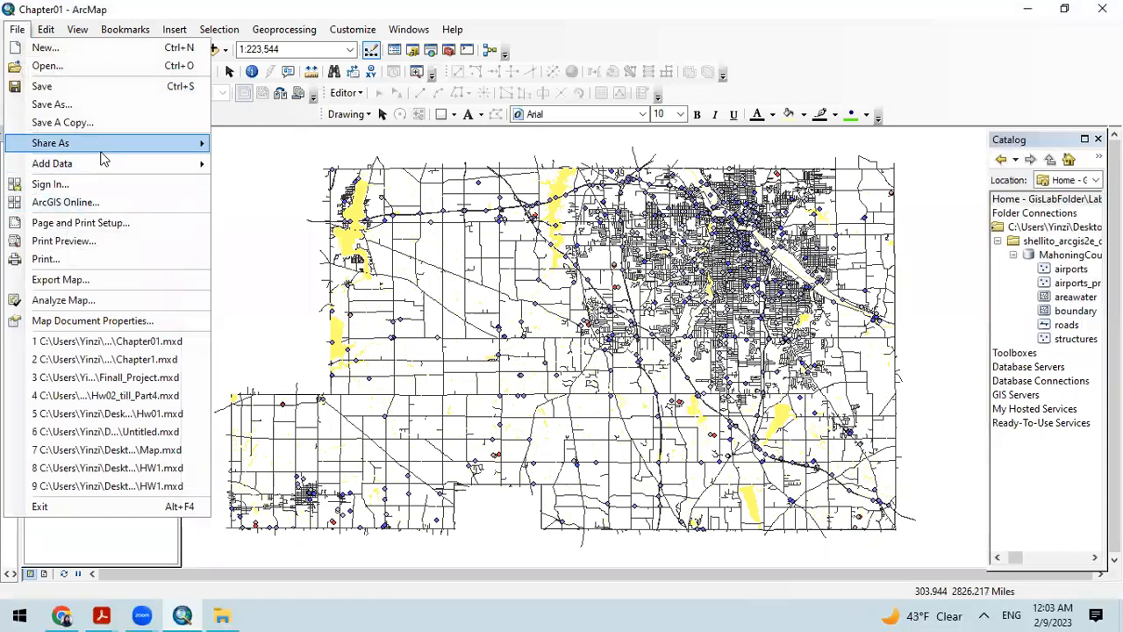
{"action": "mouse_move", "coordinate": [101, 153]}
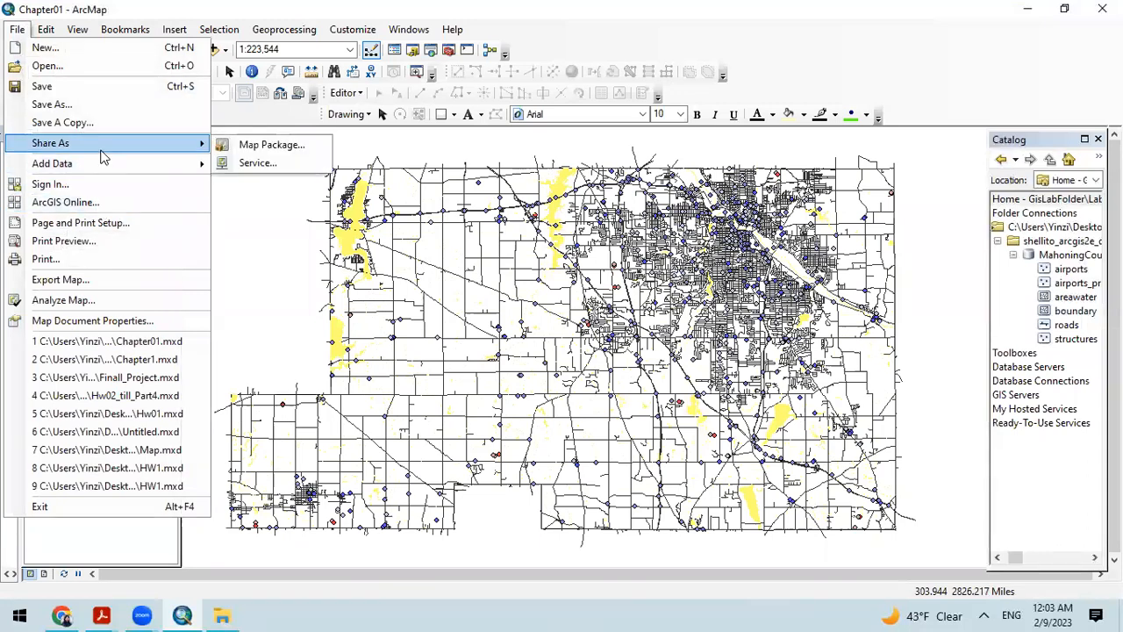
{"action": "left_click", "coordinate": [268, 145]}
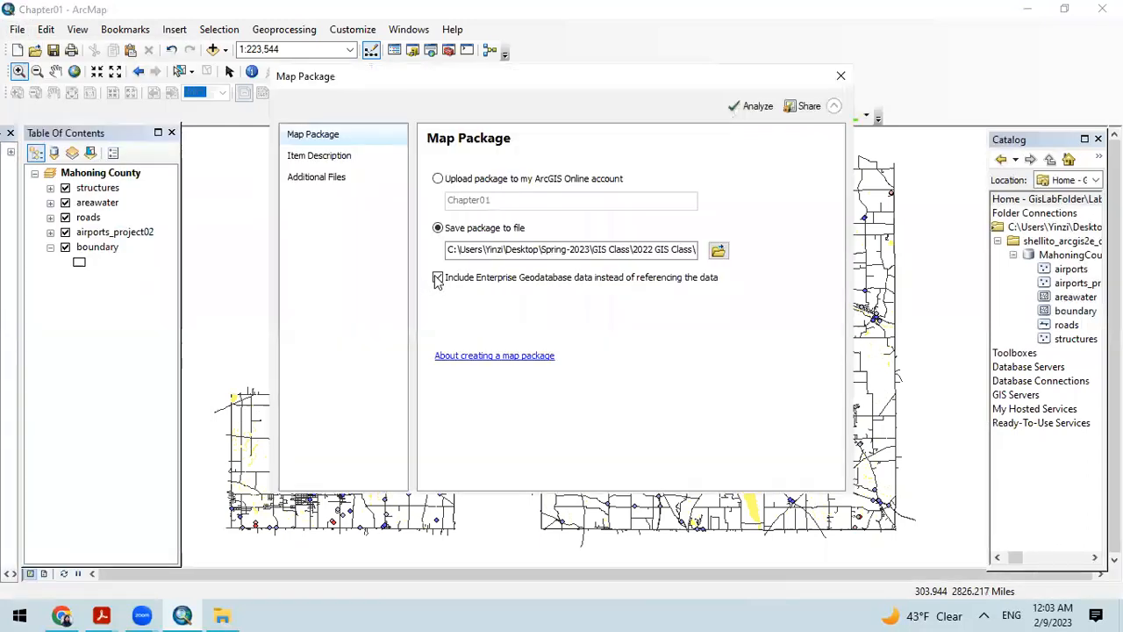
{"action": "left_click", "coordinate": [438, 279]}
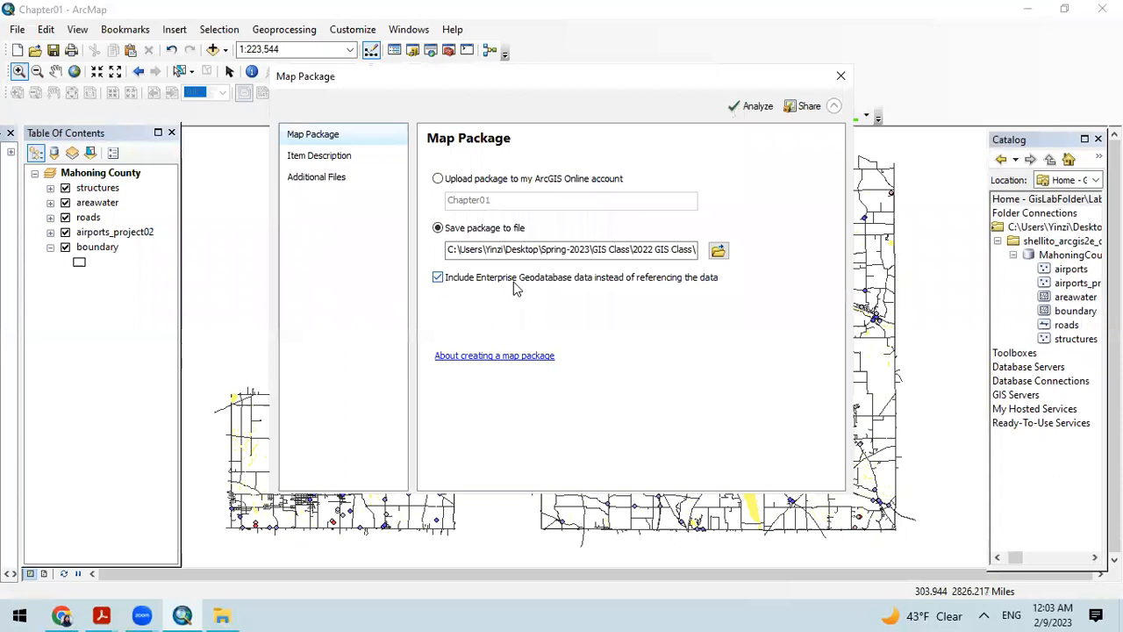
{"action": "left_click", "coordinate": [752, 107]}
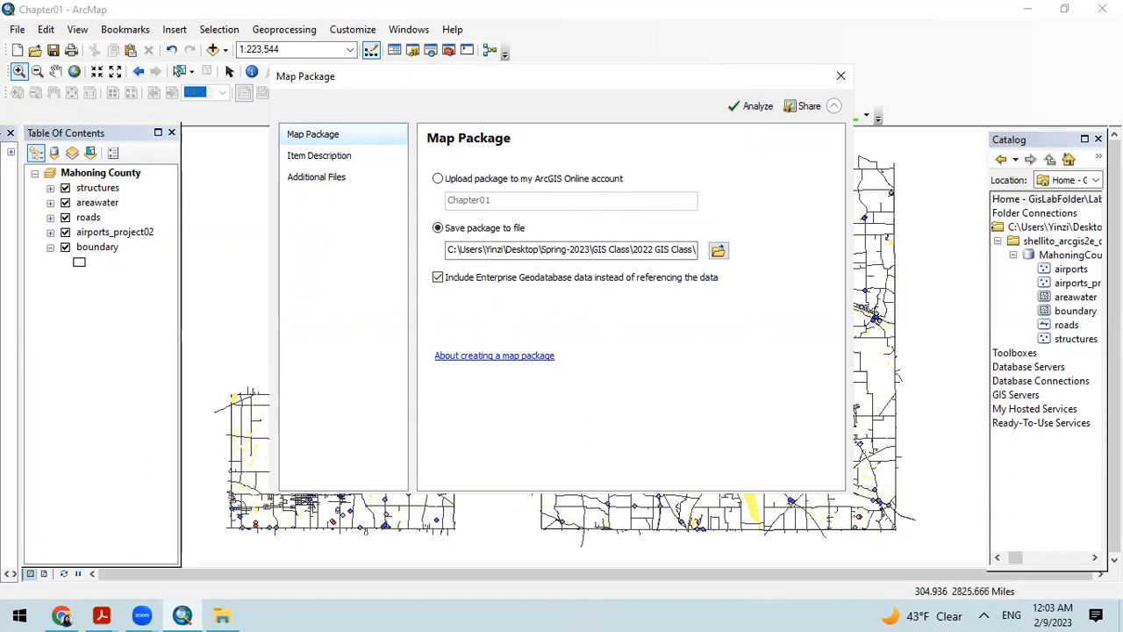
{"action": "left_click", "coordinate": [755, 107]}
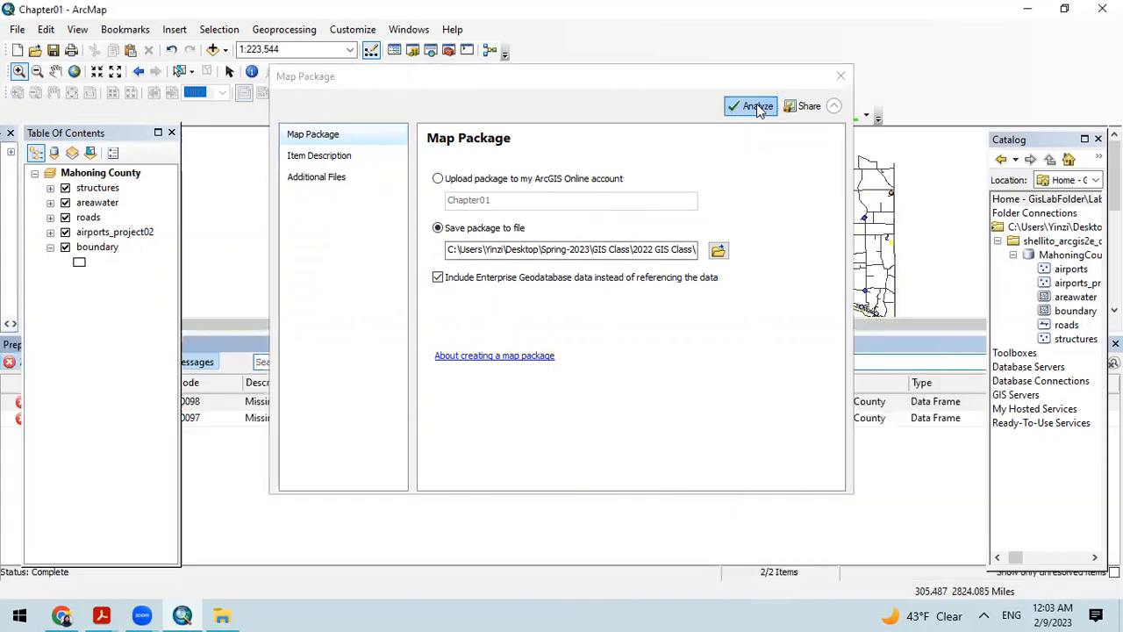
{"action": "left_click", "coordinate": [716, 76]}
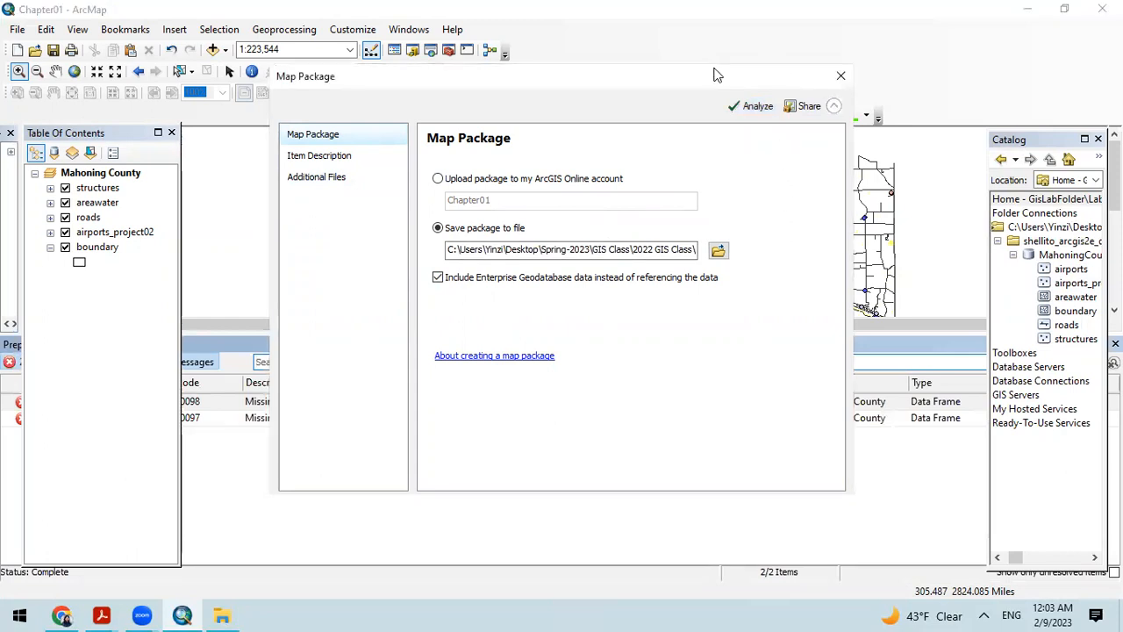
{"action": "left_click_drag", "start_coordinate": [716, 75], "coordinate": [940, 12]}
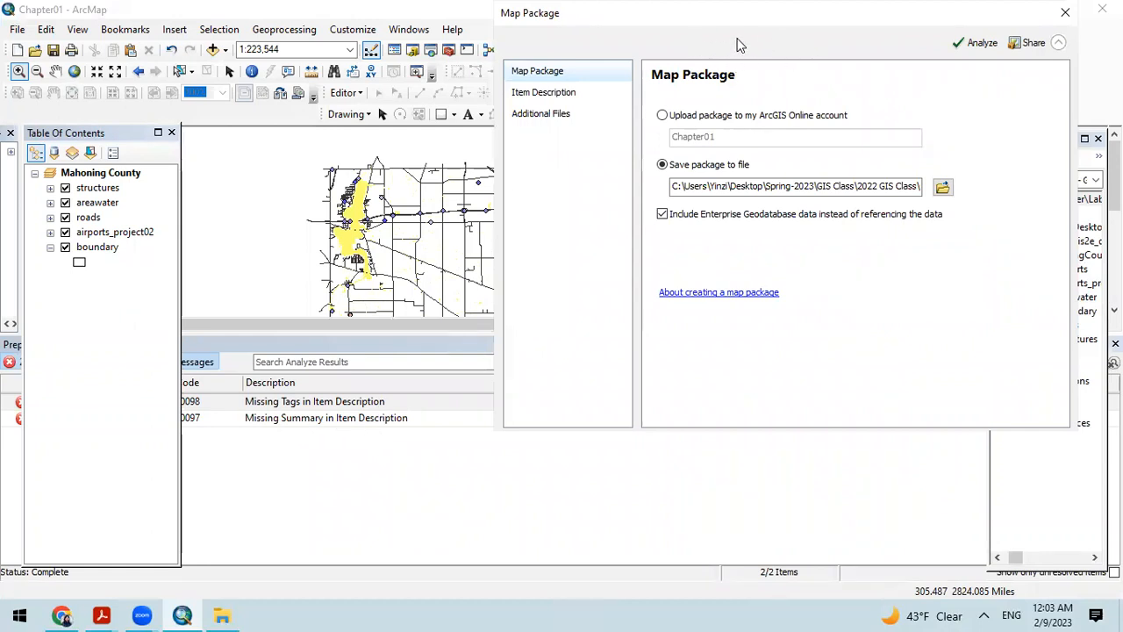
Step: Copy the package's description "Mahoning County Data Analysis" into the required summary and tags of the item description
{"action": "left_click", "coordinate": [543, 95]}
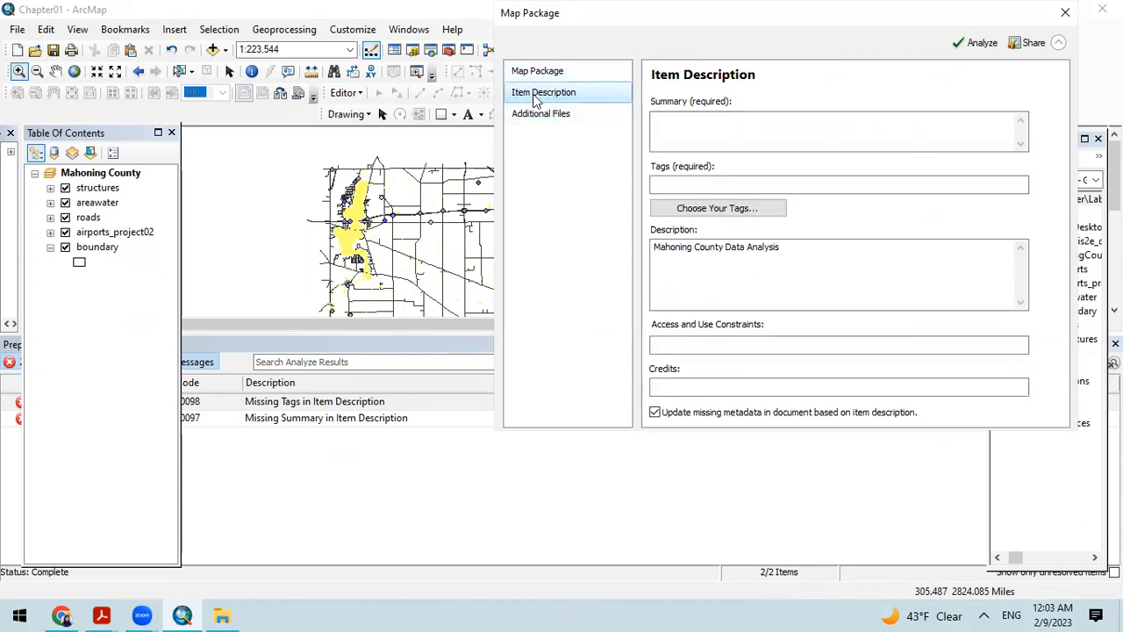
{"action": "left_click", "coordinate": [712, 132]}
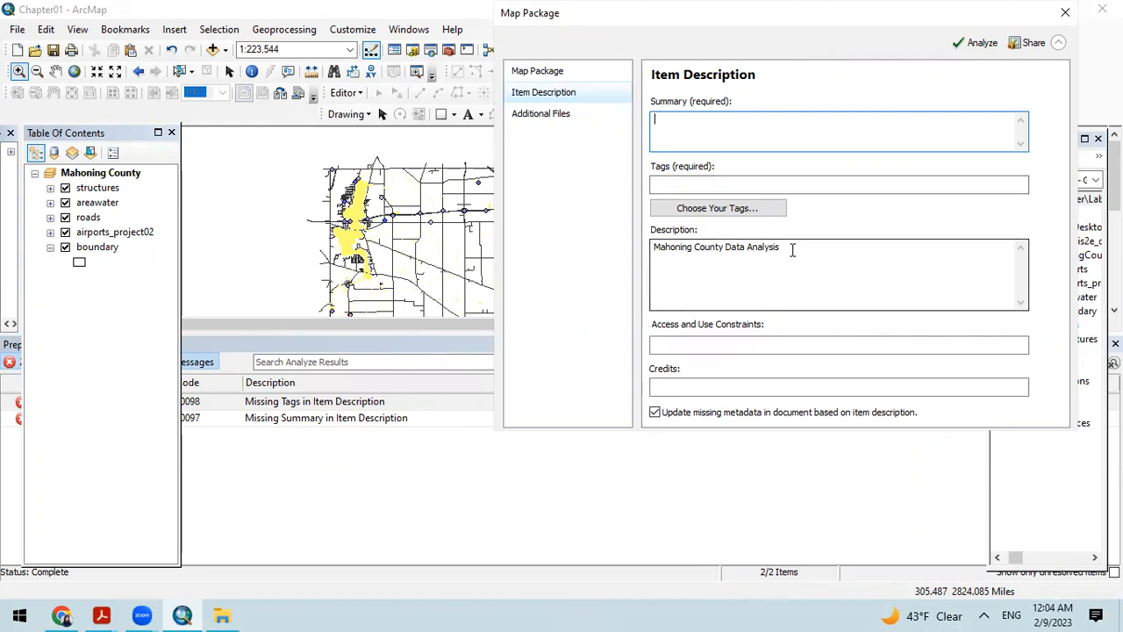
{"action": "left_click_drag", "start_coordinate": [792, 250], "coordinate": [646, 252]}
{"action": "key", "text": "ctrl+c"}
{"action": "left_click", "coordinate": [720, 128]}
{"action": "key", "text": "ctrl+v"}
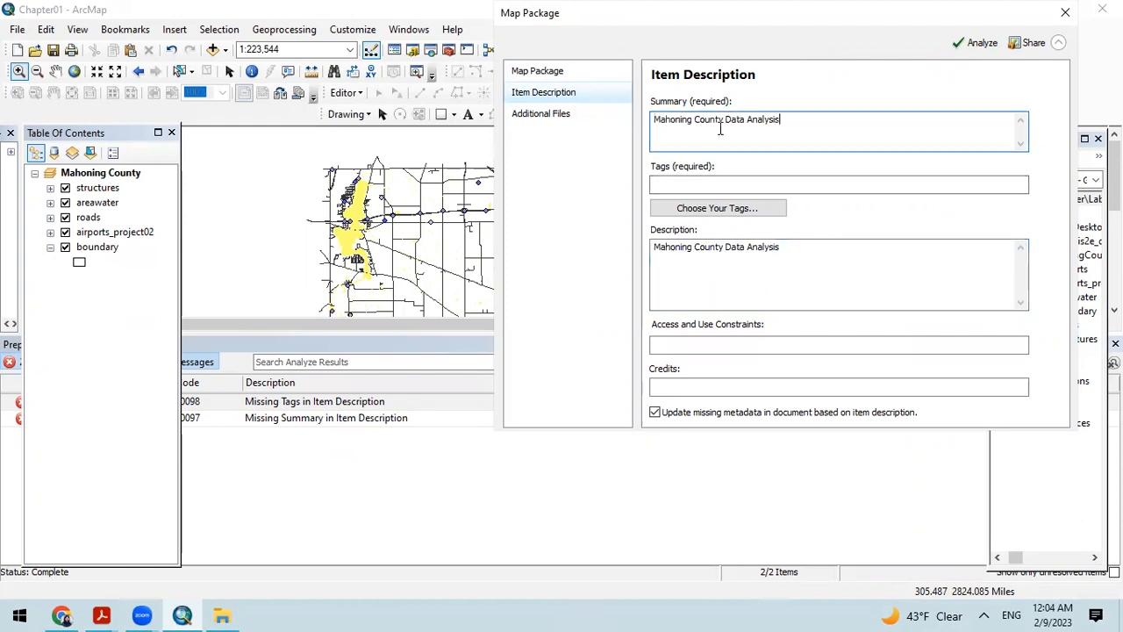
{"action": "left_click", "coordinate": [695, 185]}
{"action": "key", "text": "ctrl+v"}
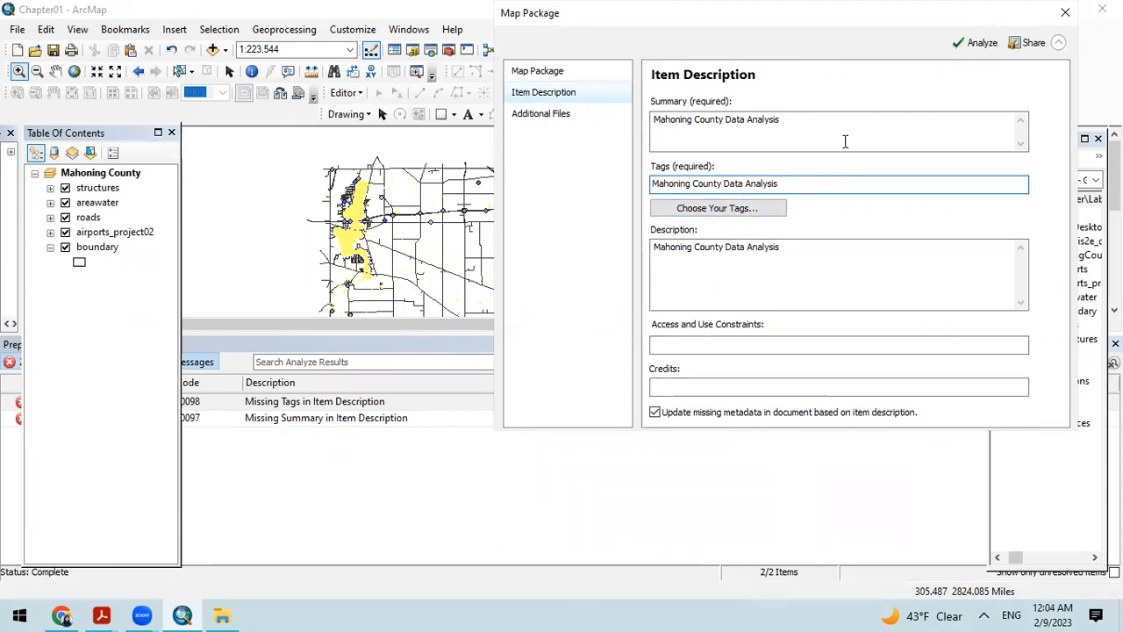
Step: Create the map package, agreeing to save the map document first, and check the package file in the Lab1 folder
{"action": "left_click", "coordinate": [1031, 43]}
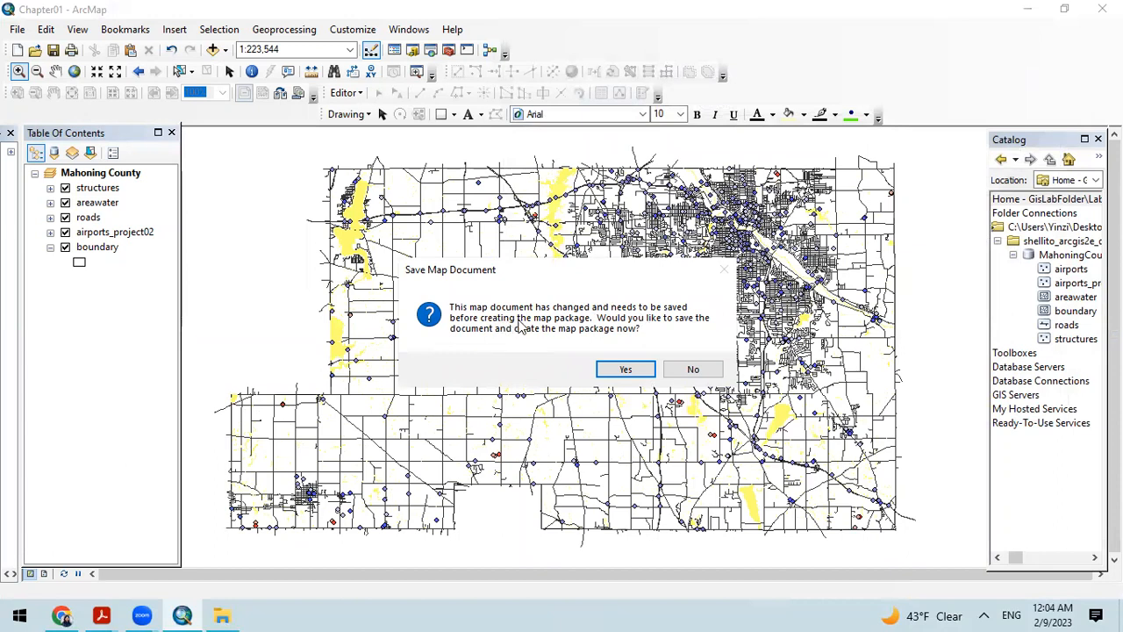
{"action": "left_click", "coordinate": [626, 369]}
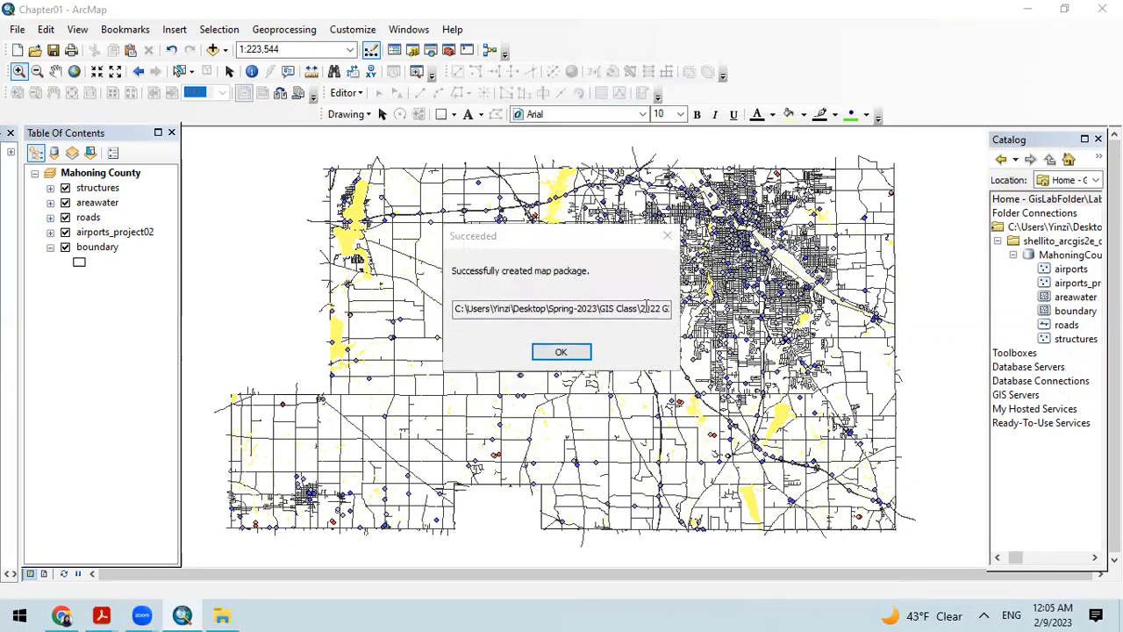
{"action": "left_click", "coordinate": [561, 352]}
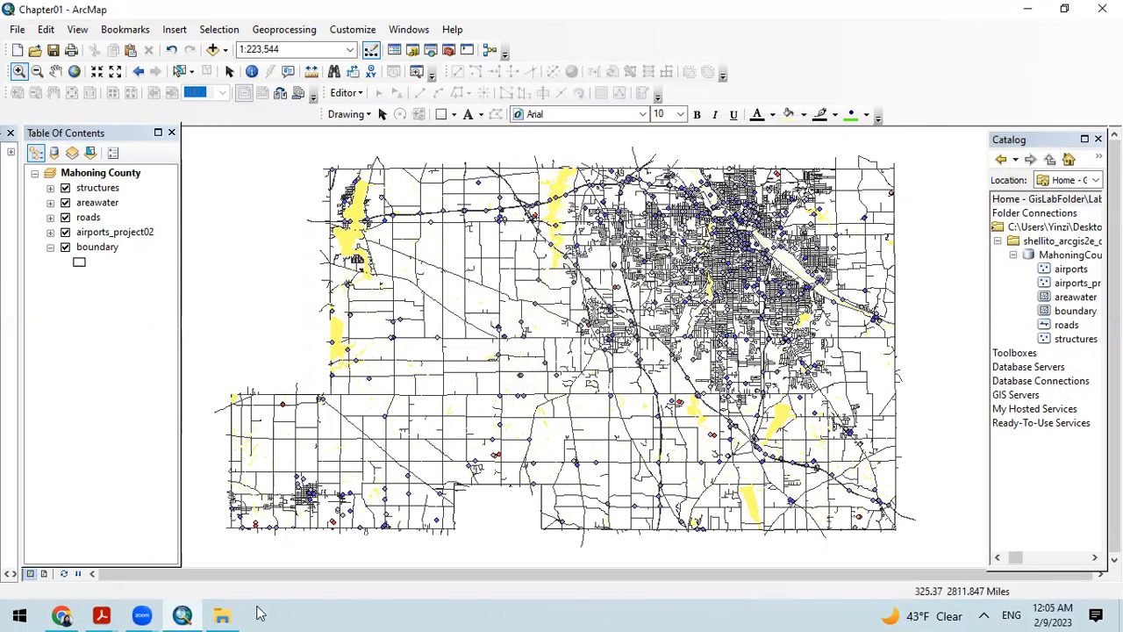
{"action": "left_click", "coordinate": [220, 615]}
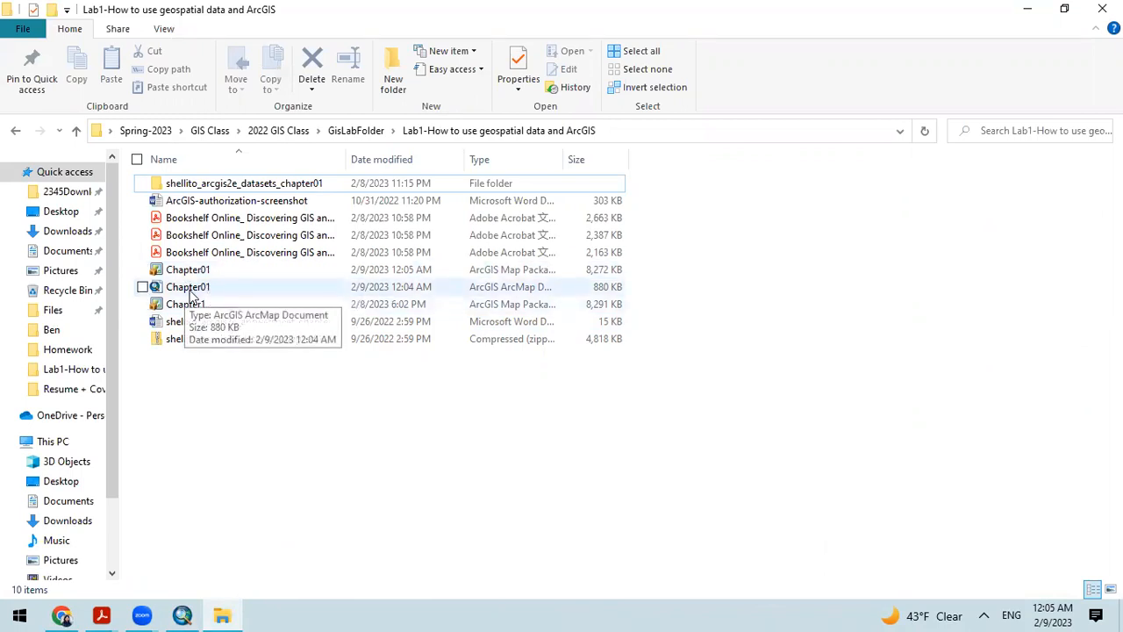
{"action": "left_click", "coordinate": [1031, 5]}
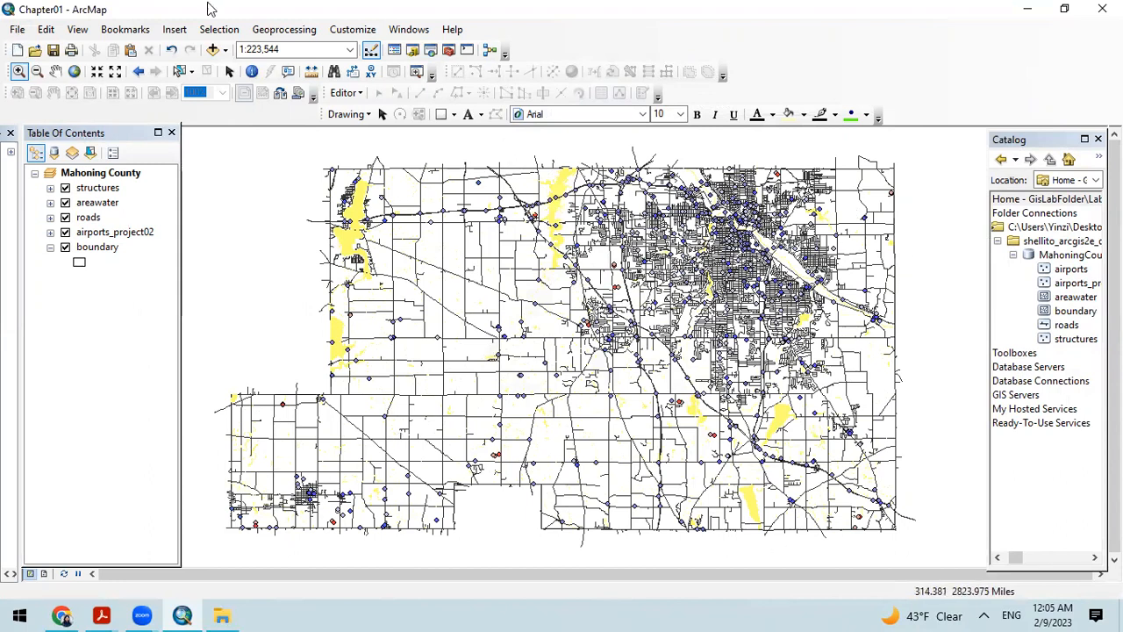
Step: Export the map as a PDF named Chapter01 at 300 dpi to the Lab1 folder
{"action": "left_click", "coordinate": [16, 30]}
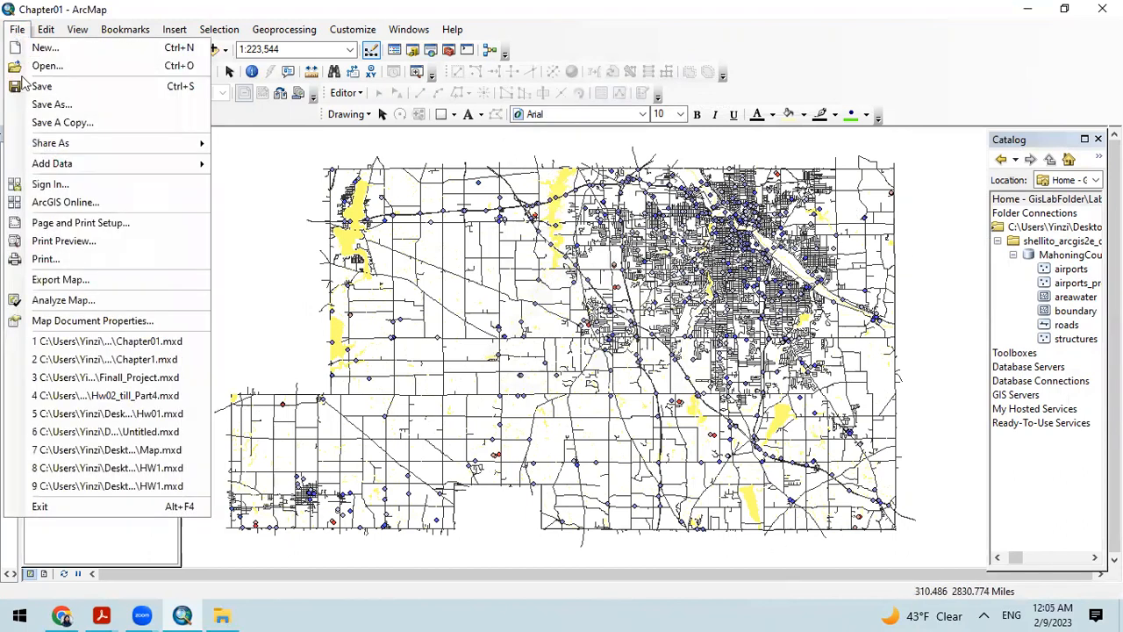
{"action": "left_click", "coordinate": [90, 283]}
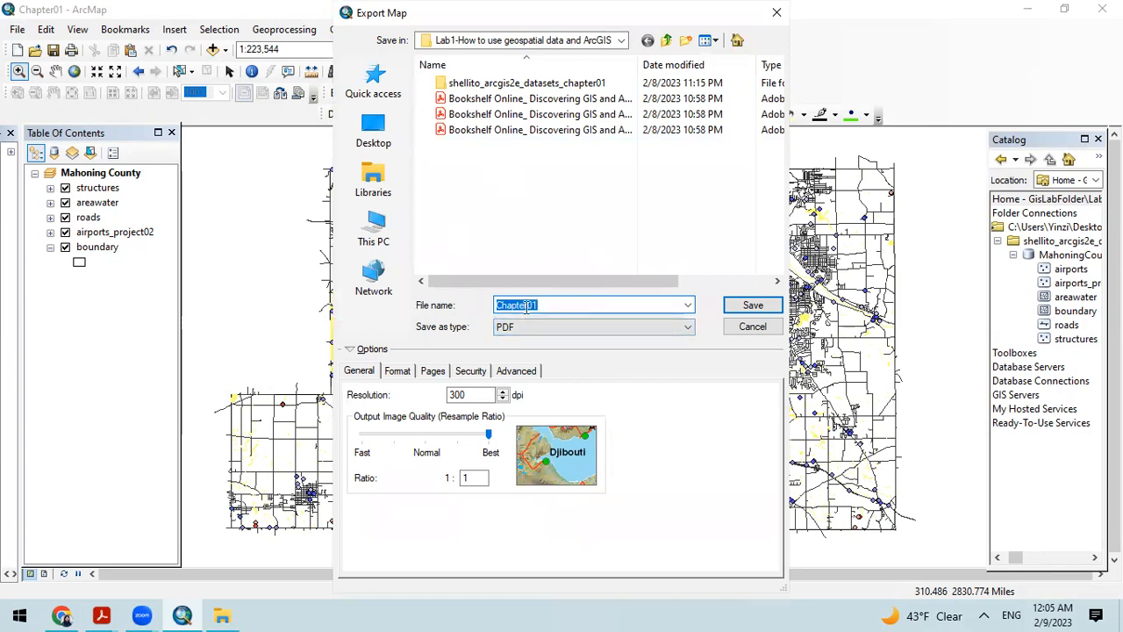
{"action": "left_click", "coordinate": [753, 306]}
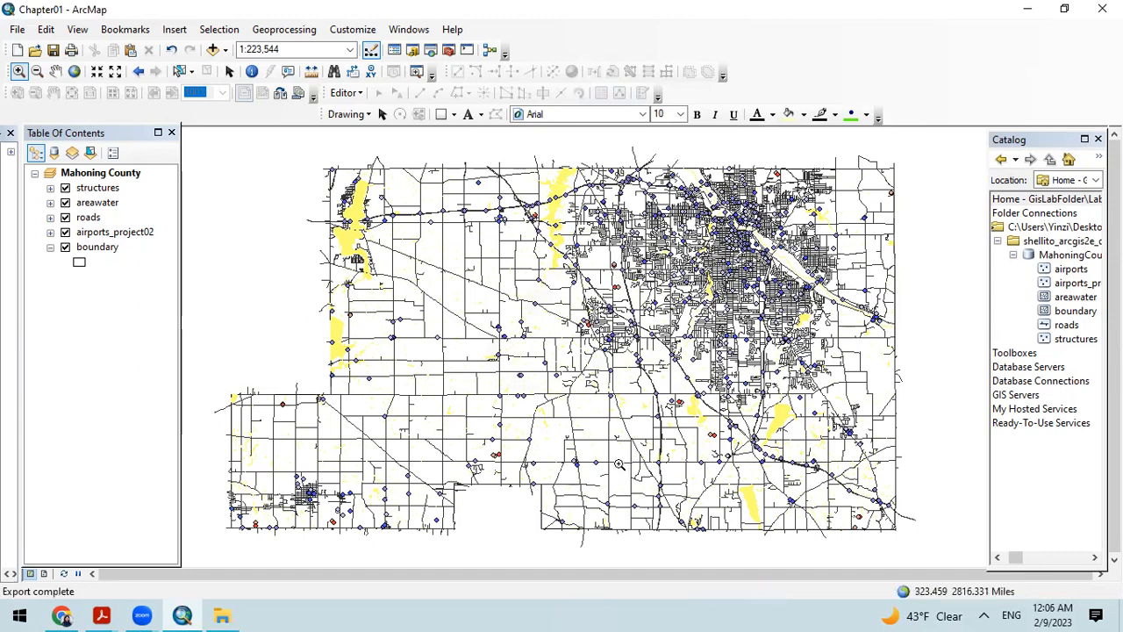
Step: Open the exported Chapter01 PDF from the Lab1 folder in Adobe Acrobat, inspect the map, and close it
{"action": "left_click", "coordinate": [1028, 9]}
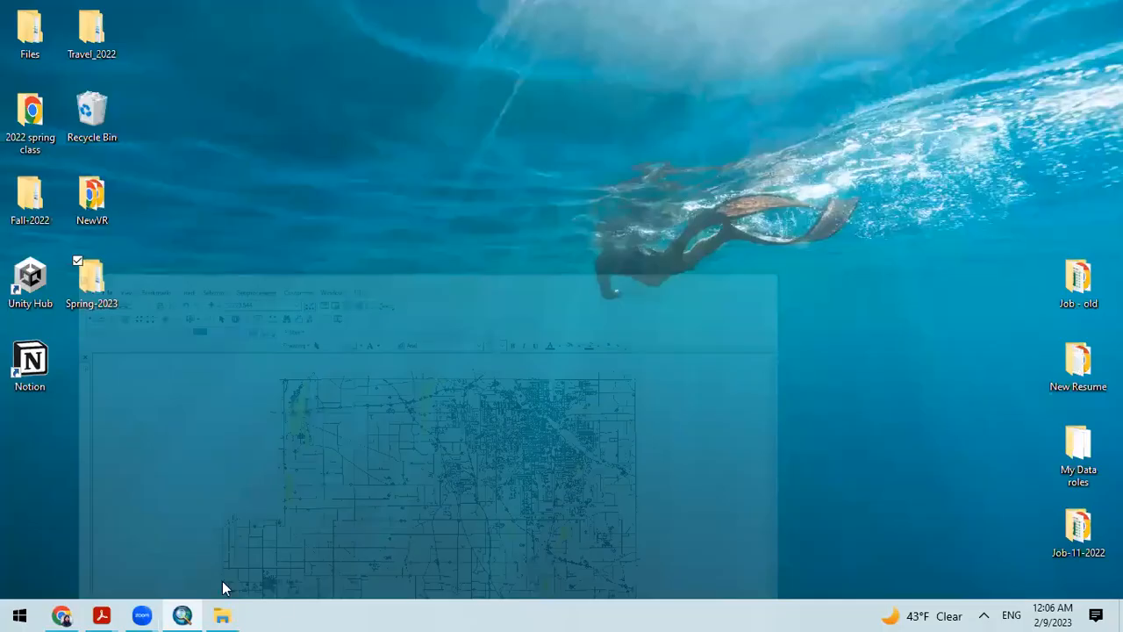
{"action": "left_click", "coordinate": [222, 615]}
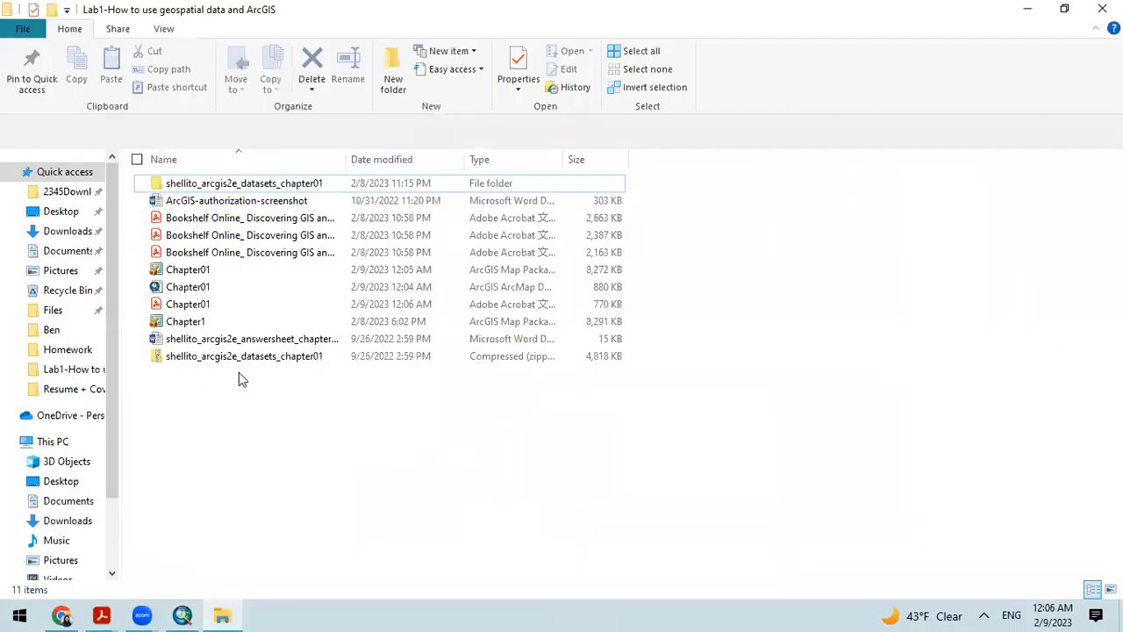
{"action": "right_click", "coordinate": [195, 307]}
{"action": "mouse_move", "coordinate": [138, 400]}
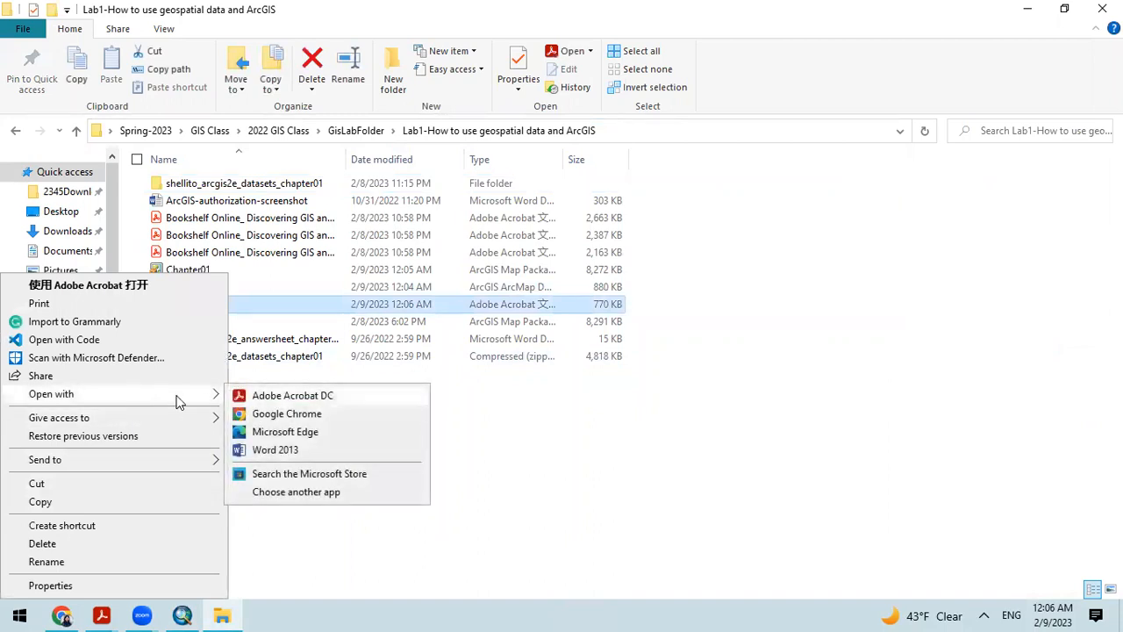
{"action": "left_click", "coordinate": [687, 459]}
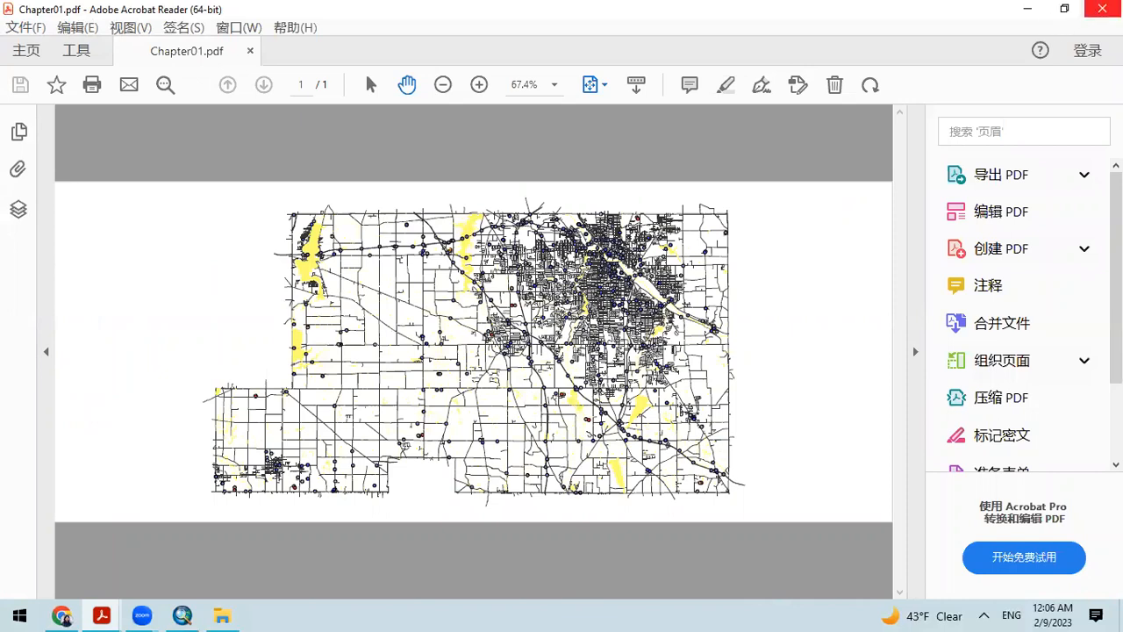
{"action": "left_click", "coordinate": [1102, 9]}
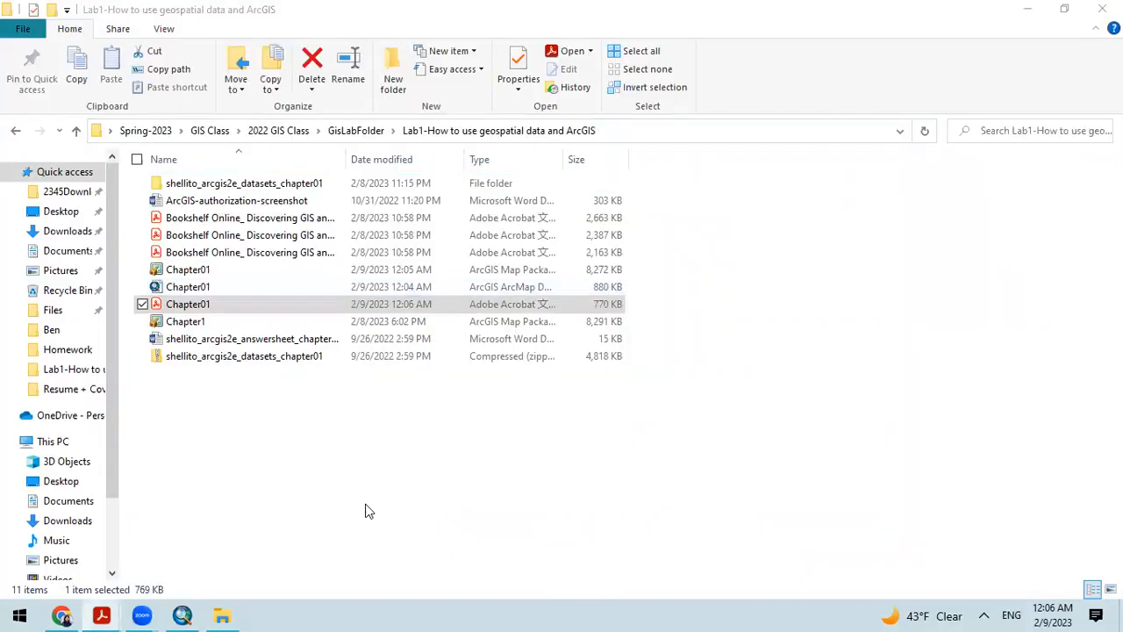
Step: Return to ArcMap and collapse the Mahoning County geodatabase and its dataset folder in the Catalog tree
{"action": "right_click", "coordinate": [202, 272]}
{"action": "left_click", "coordinate": [486, 577]}
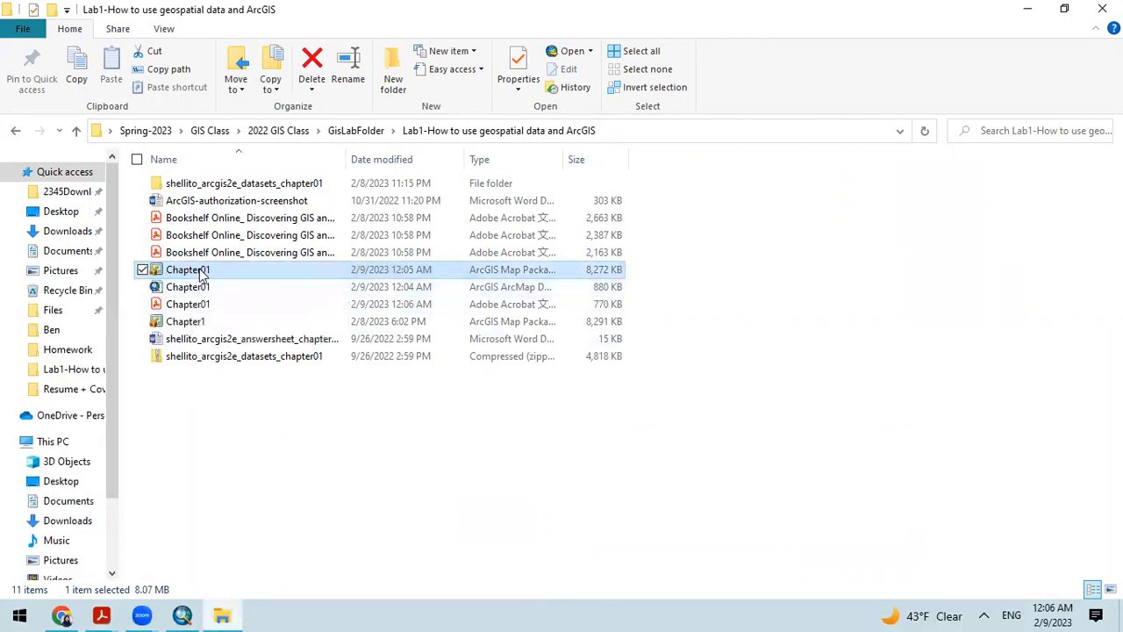
{"action": "left_click", "coordinate": [198, 613]}
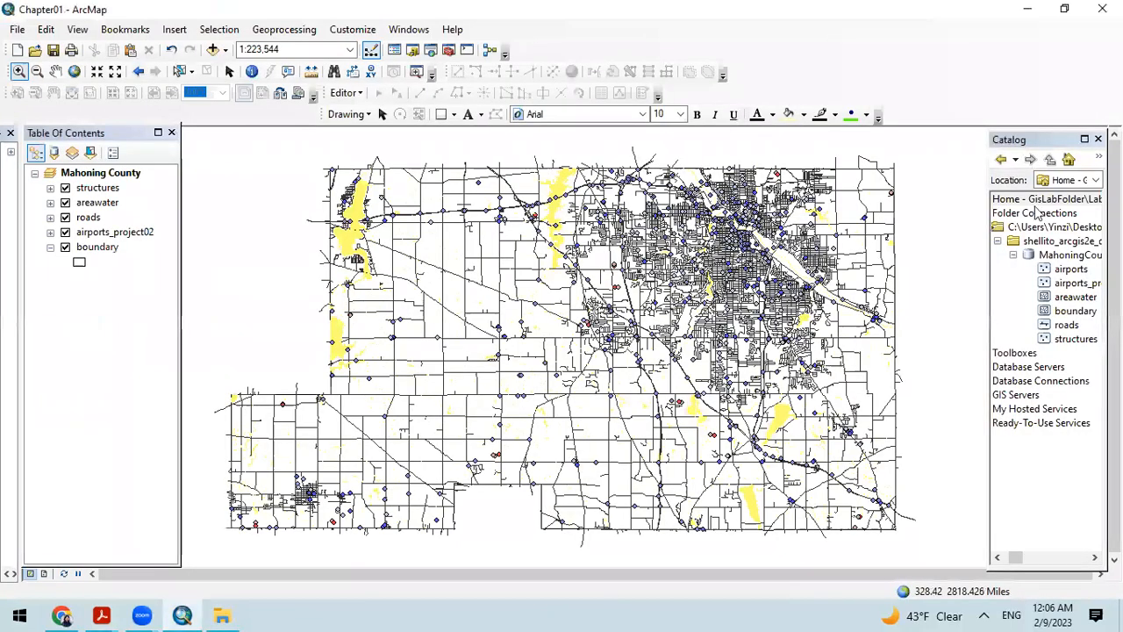
{"action": "left_click", "coordinate": [1014, 255]}
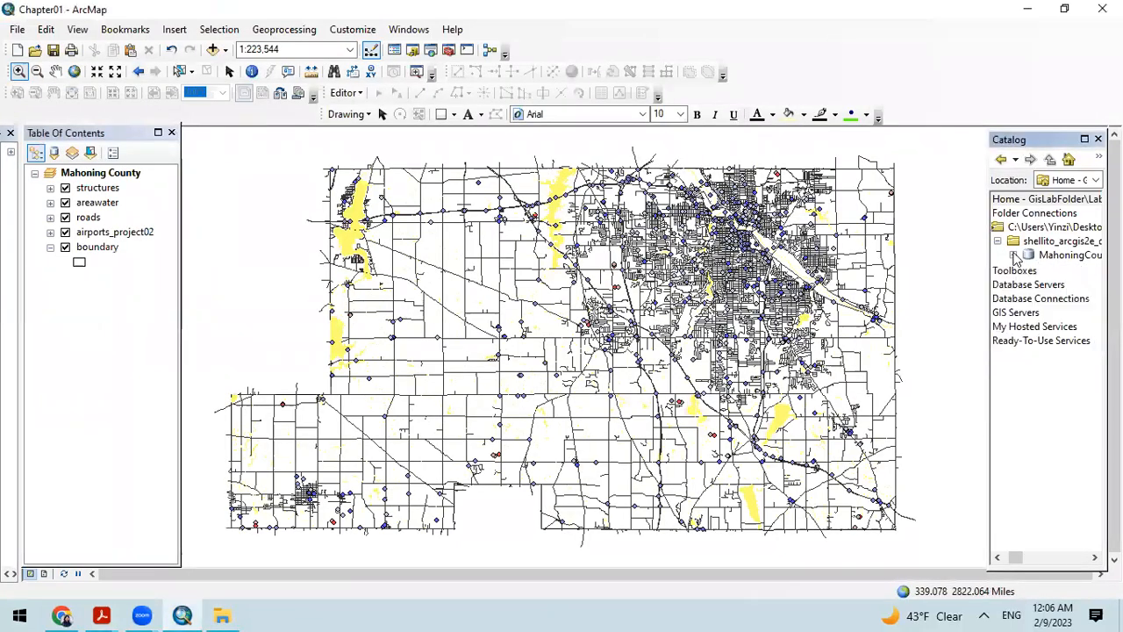
{"action": "left_click", "coordinate": [998, 242]}
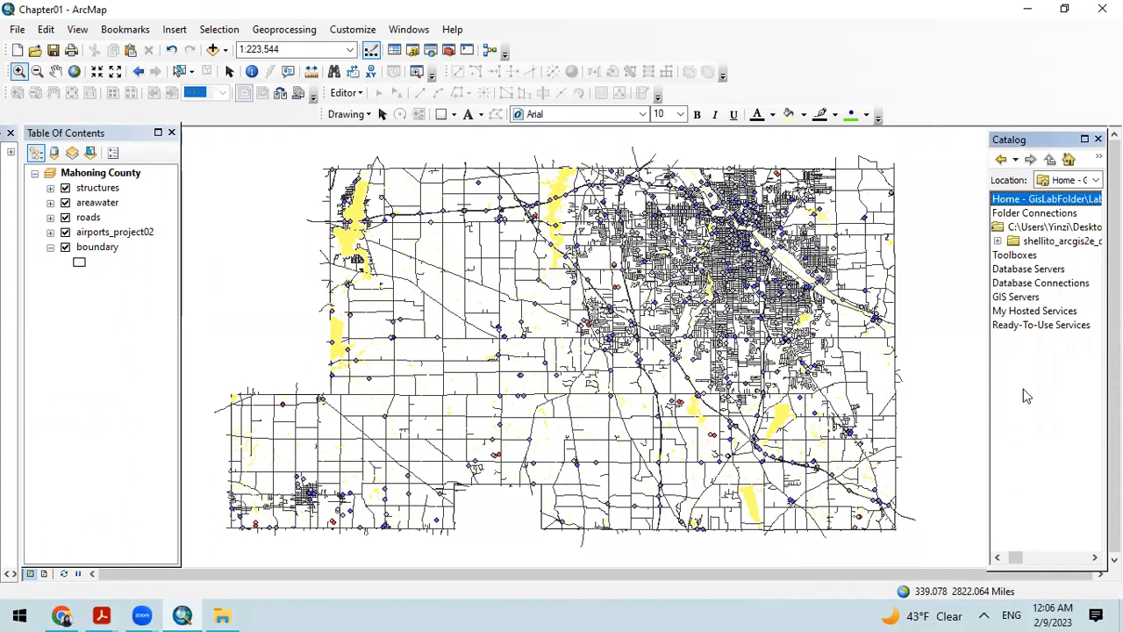
{"action": "left_click", "coordinate": [1045, 226]}
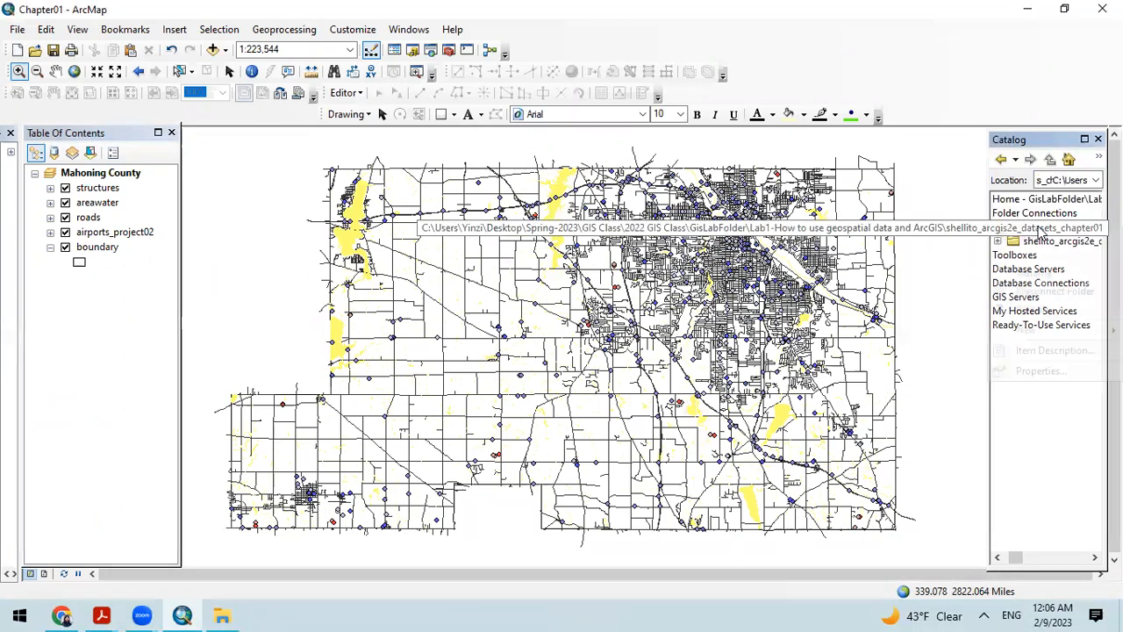
{"action": "right_click", "coordinate": [1044, 226]}
{"action": "left_click", "coordinate": [1045, 310]}
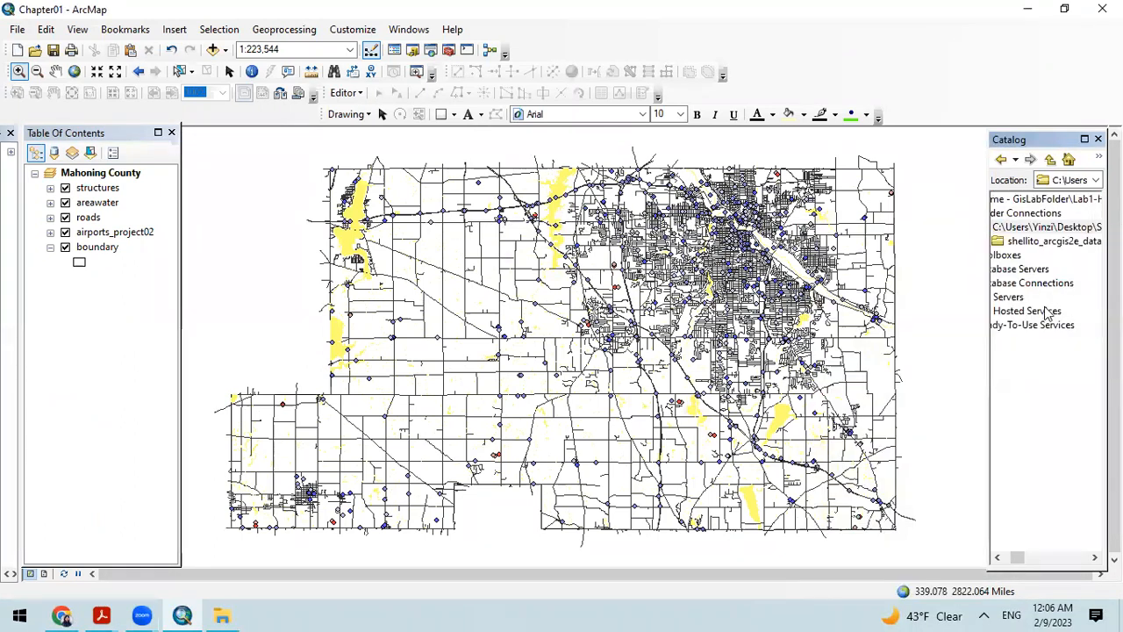
Step: Collapse the connected folder under Folder Connections in the Catalog tree, keeping Folder Connections expanded
{"action": "left_click_drag", "start_coordinate": [1019, 558], "coordinate": [1008, 558]}
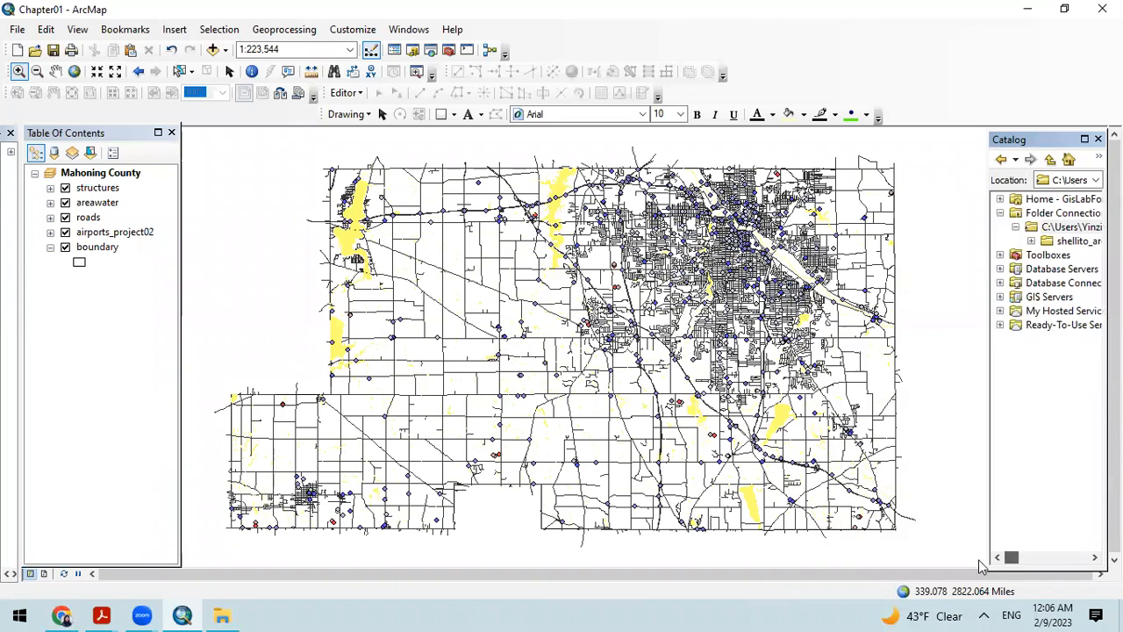
{"action": "left_click", "coordinate": [1031, 241]}
{"action": "left_click", "coordinate": [1015, 226]}
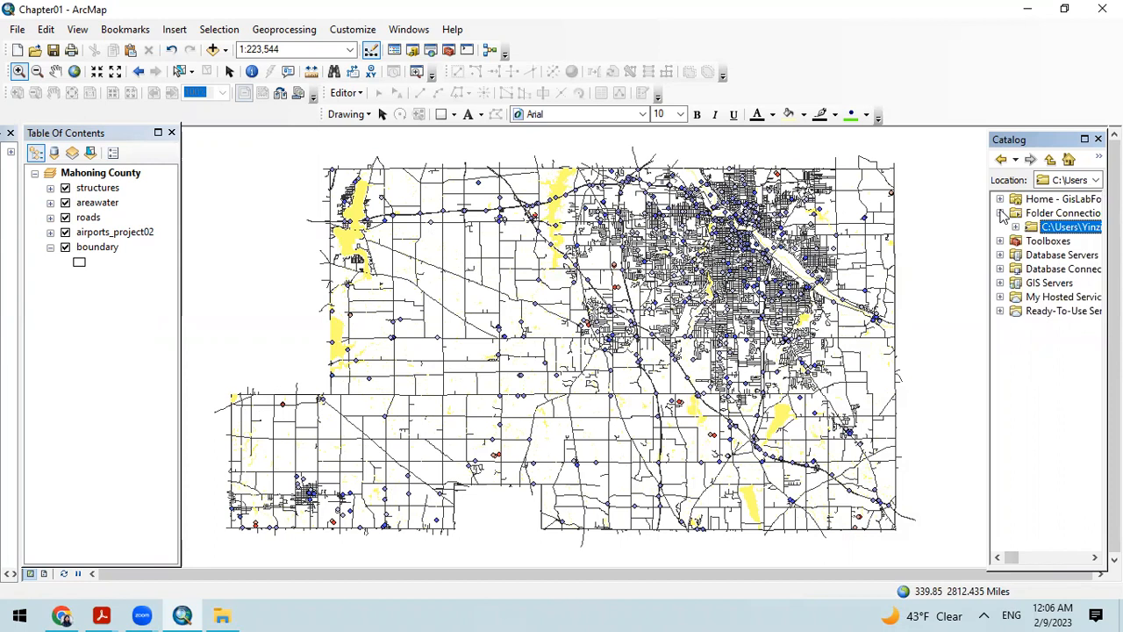
{"action": "left_click", "coordinate": [1004, 217]}
{"action": "left_click", "coordinate": [1015, 227]}
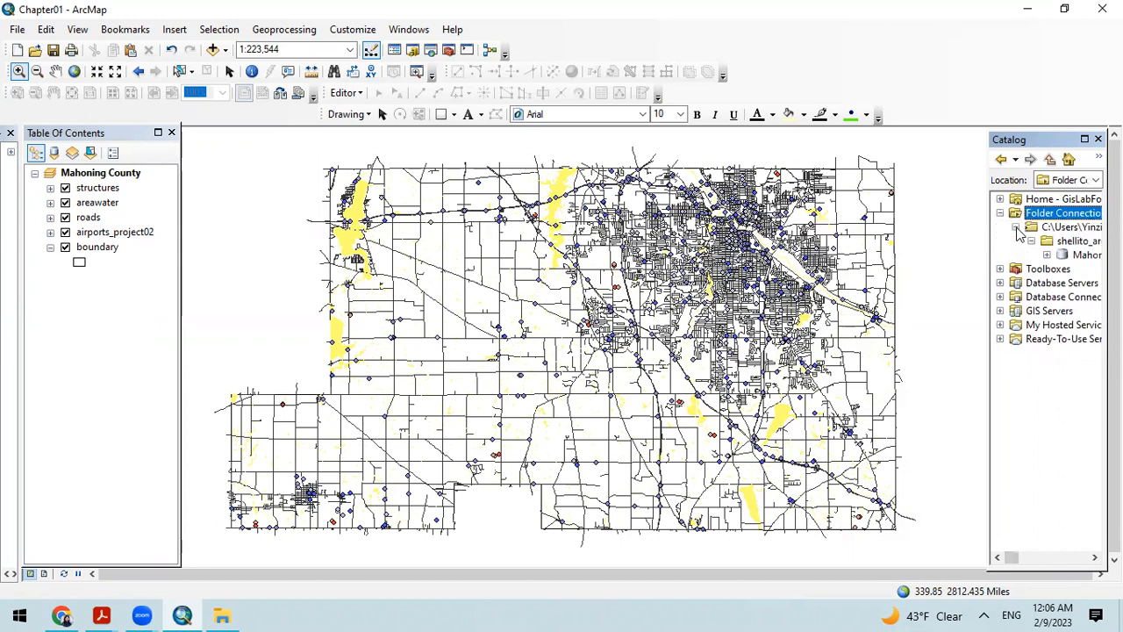
{"action": "left_click", "coordinate": [1015, 227]}
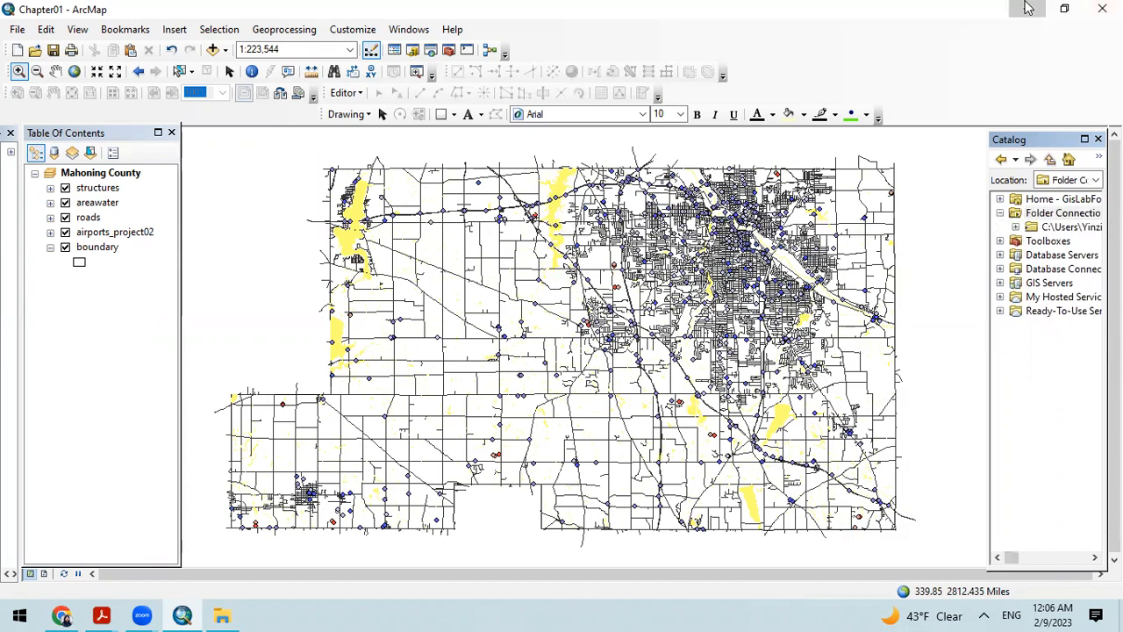
Step: Open the Chapter01 map package from the Lab1 folder and switch back to the Chapter01 map already open in ArcMap
{"action": "left_click", "coordinate": [1028, 8]}
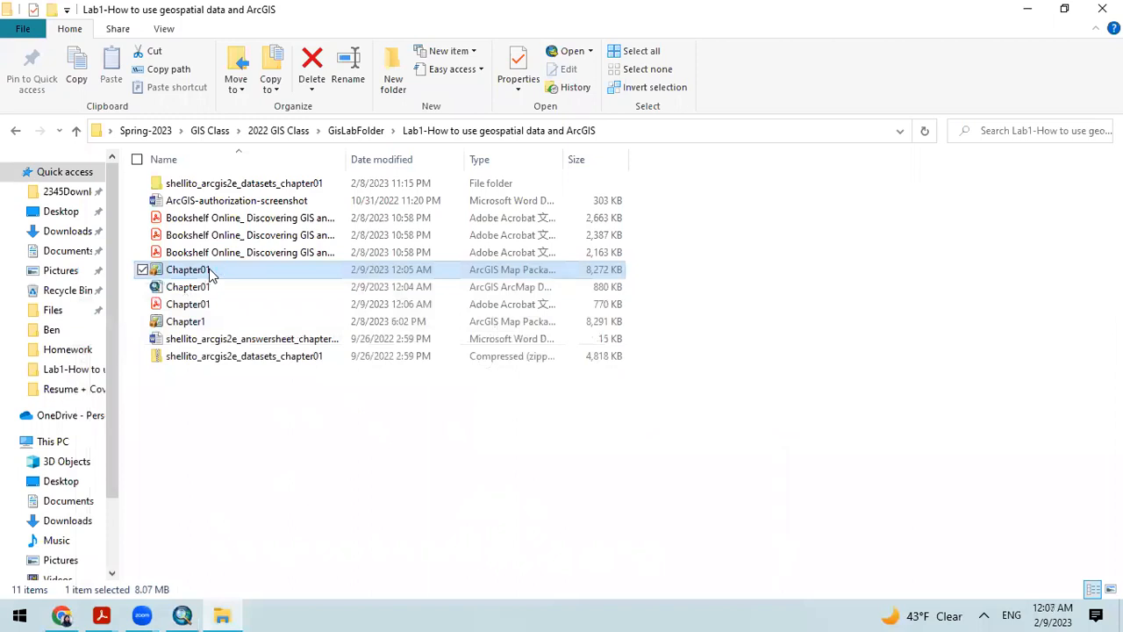
{"action": "right_click", "coordinate": [212, 274]}
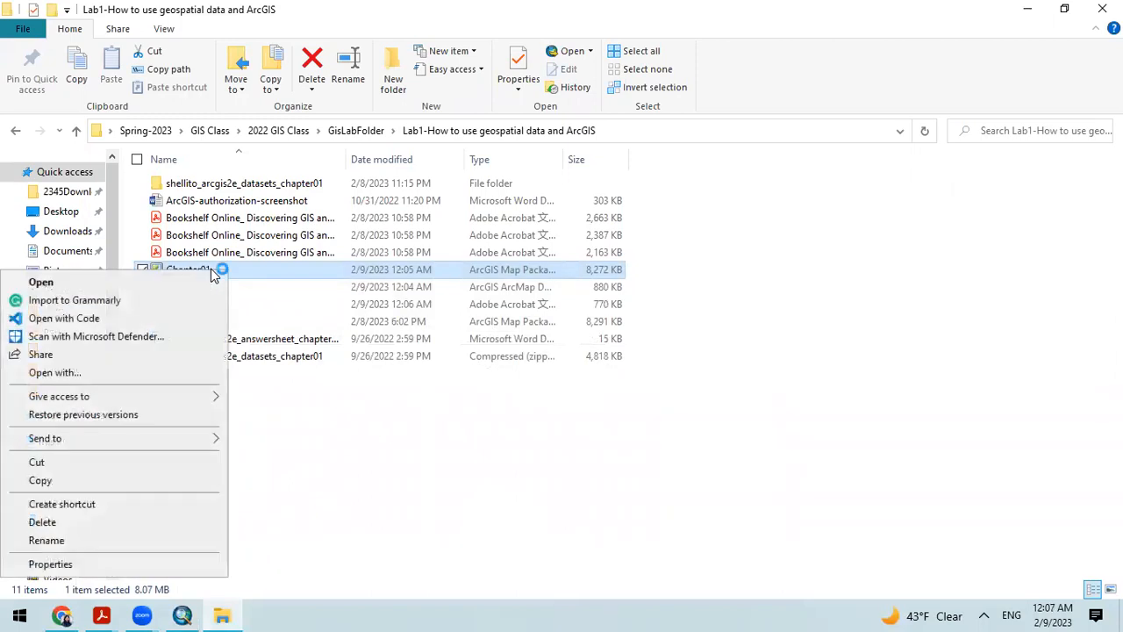
{"action": "left_click", "coordinate": [391, 418]}
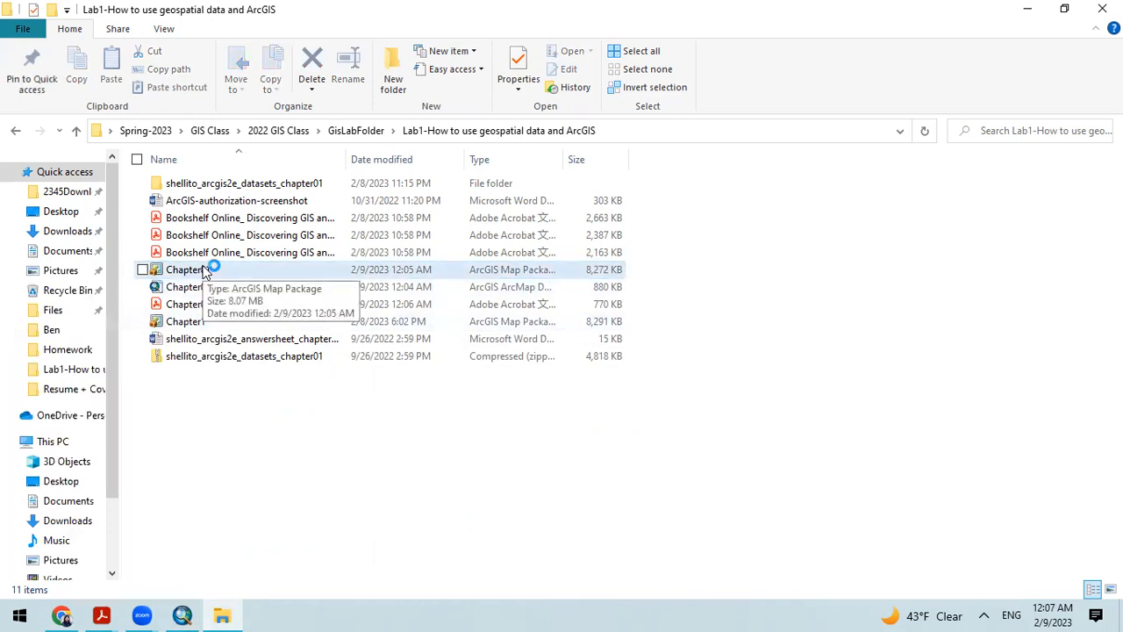
{"action": "left_click", "coordinate": [222, 614]}
{"action": "mouse_move", "coordinate": [182, 614]}
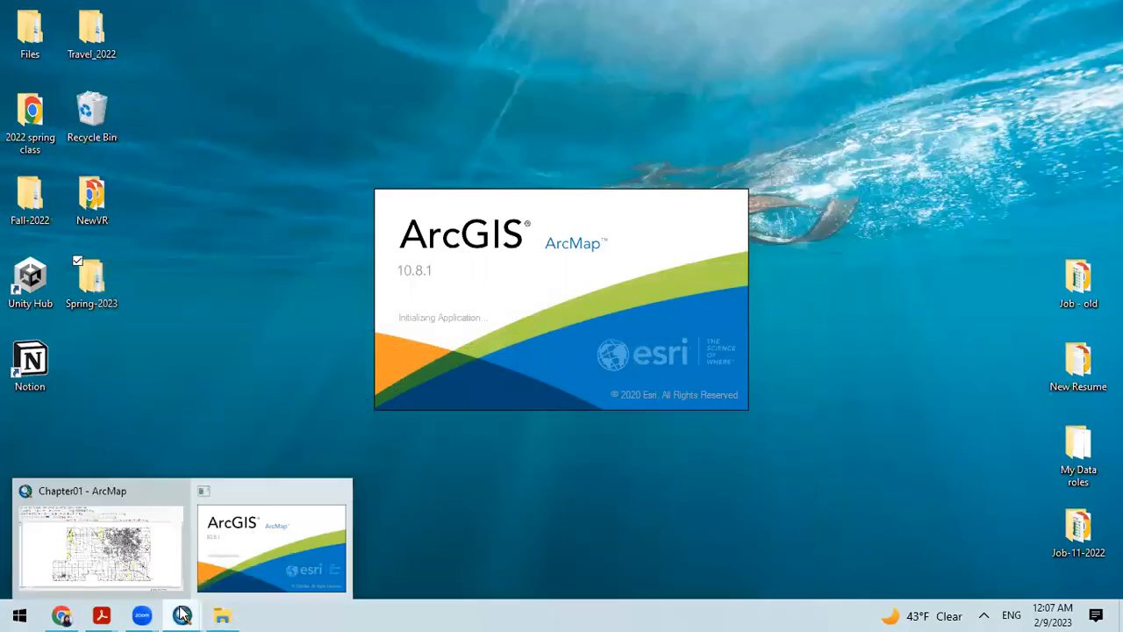
{"action": "left_click", "coordinate": [133, 544]}
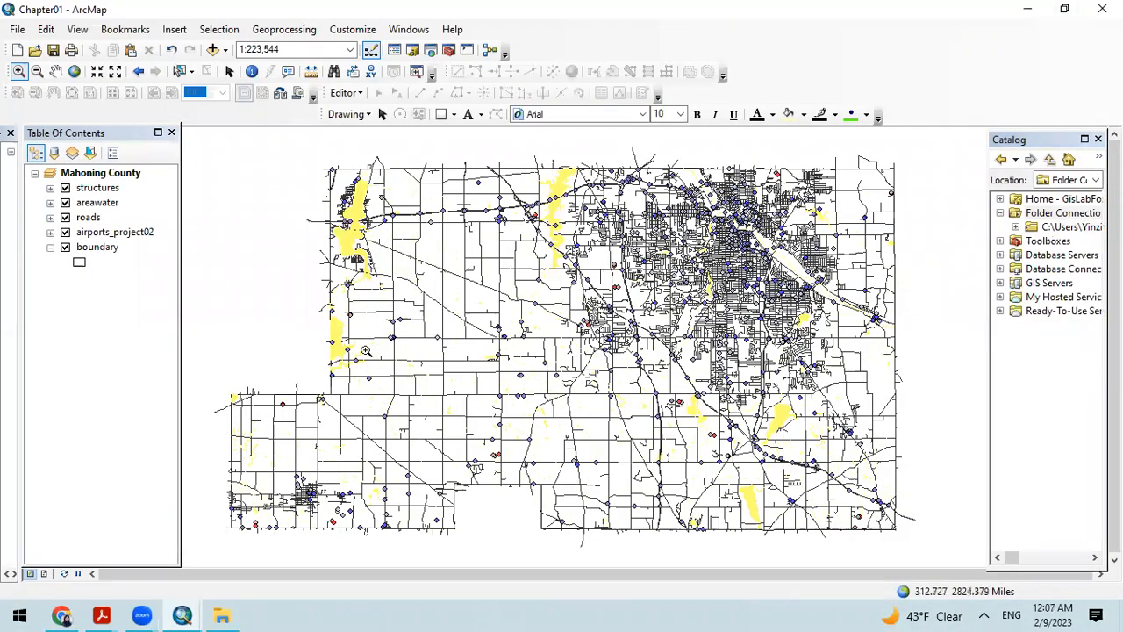